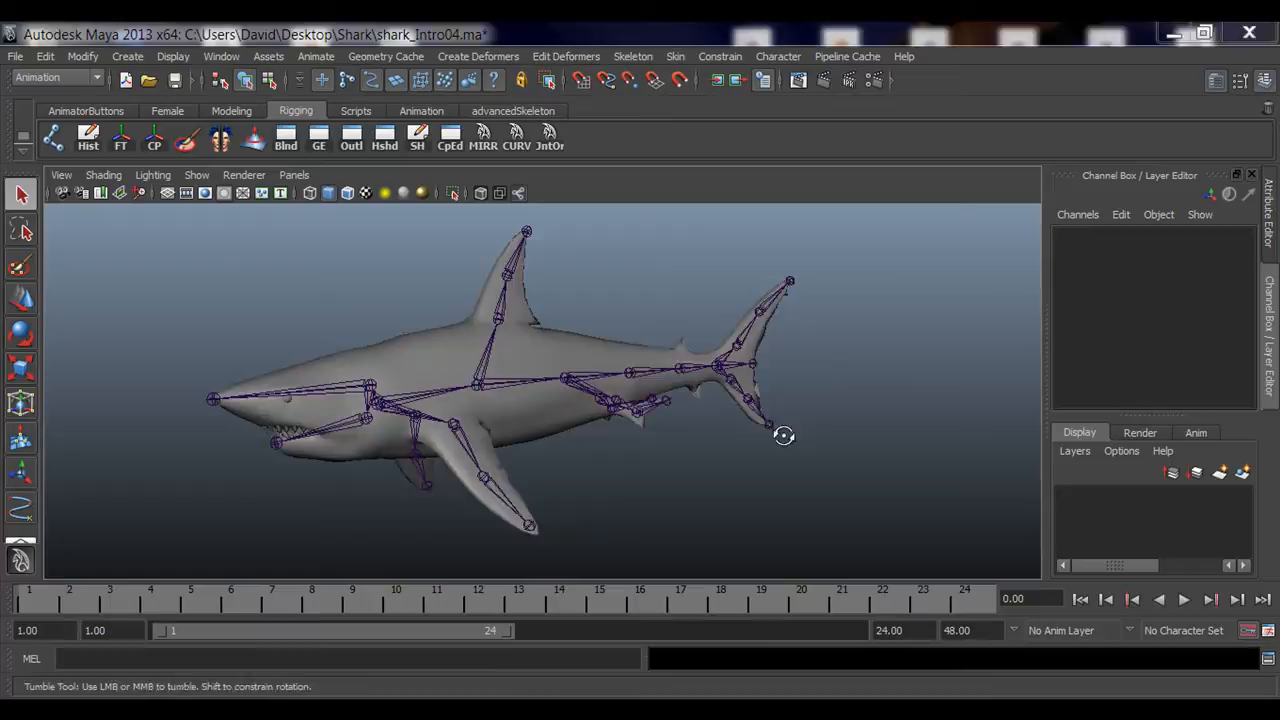
left_click_drag(571, 437, 593, 475, "alt")
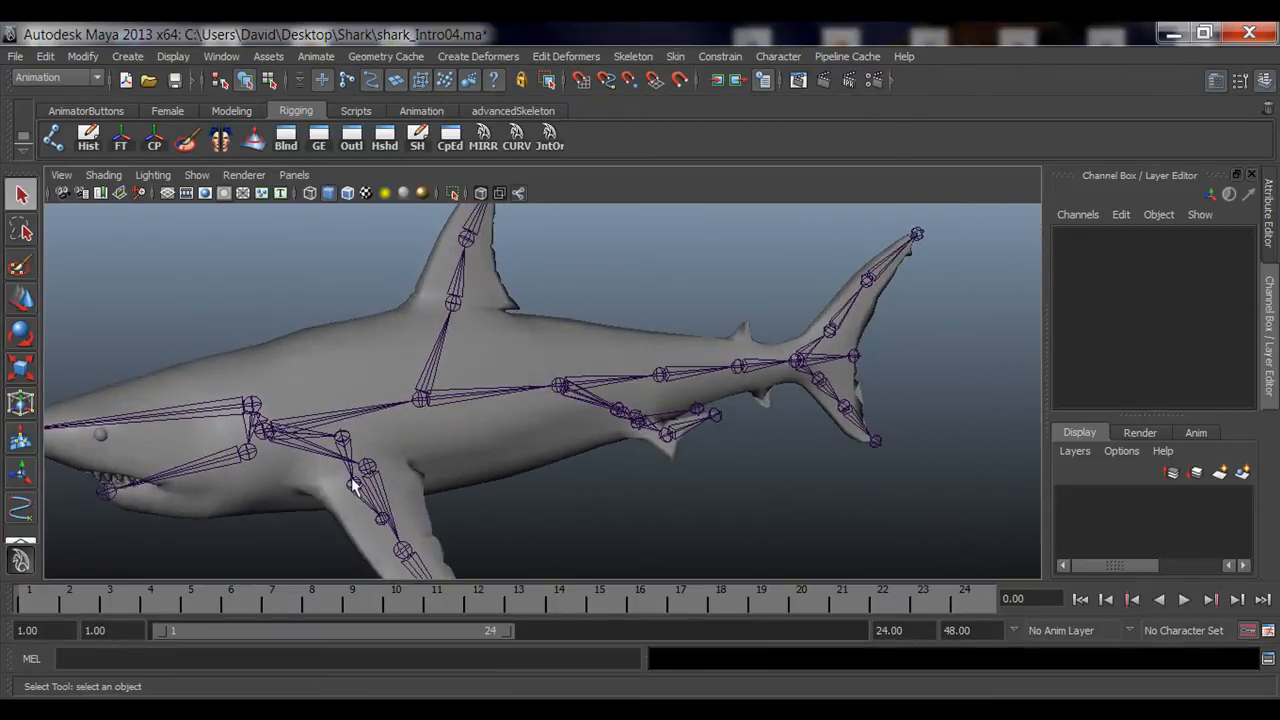
scroll(523, 490, "up", 3)
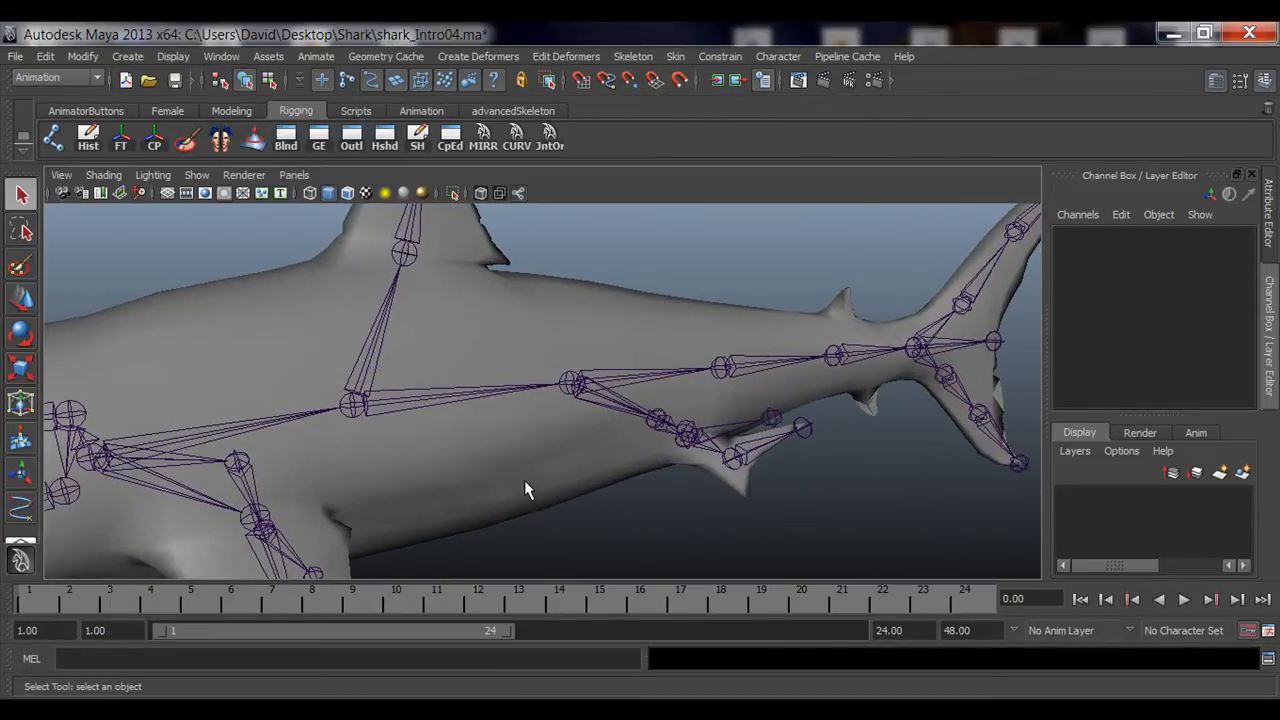
scroll(524, 480, "down", 3)
left_click_drag(540, 424, 543, 451, "alt")
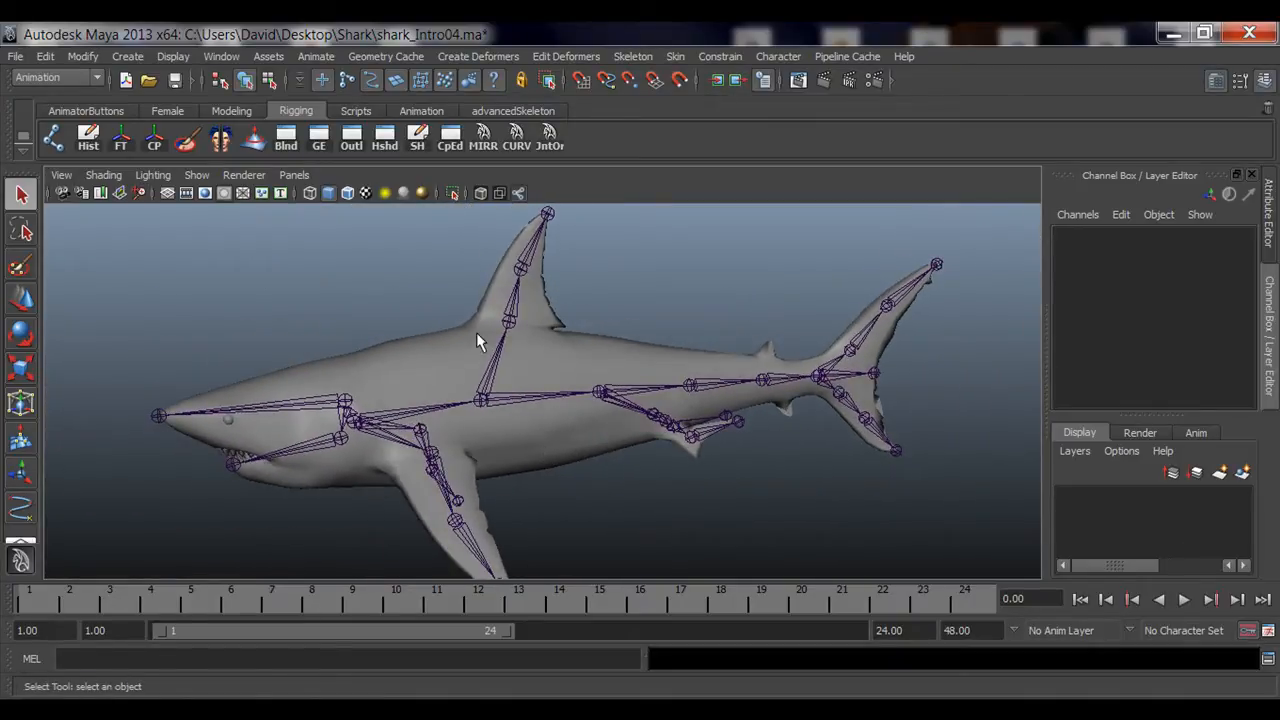
scroll(716, 428, "down", 2)
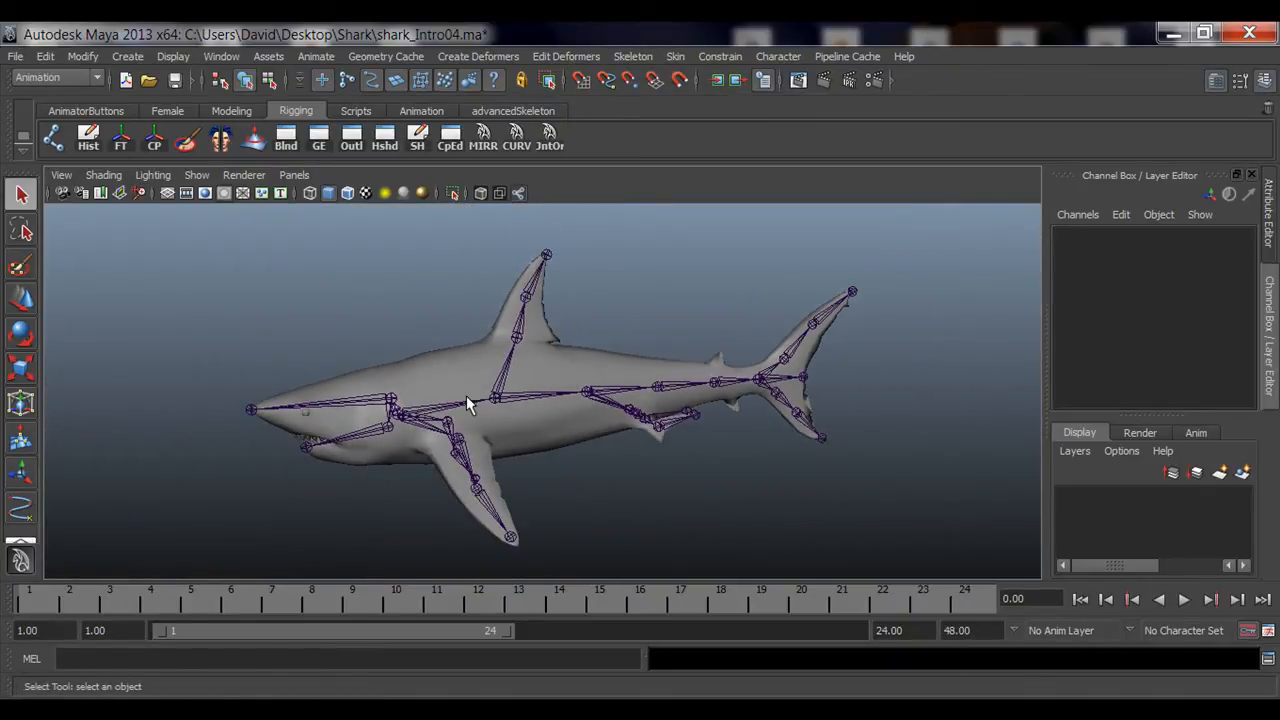
Switch to Firefox and highlight the Rig Control Generator entry on the Animation Methods scripts page, then minimize the browser.
left_click(110, 710)
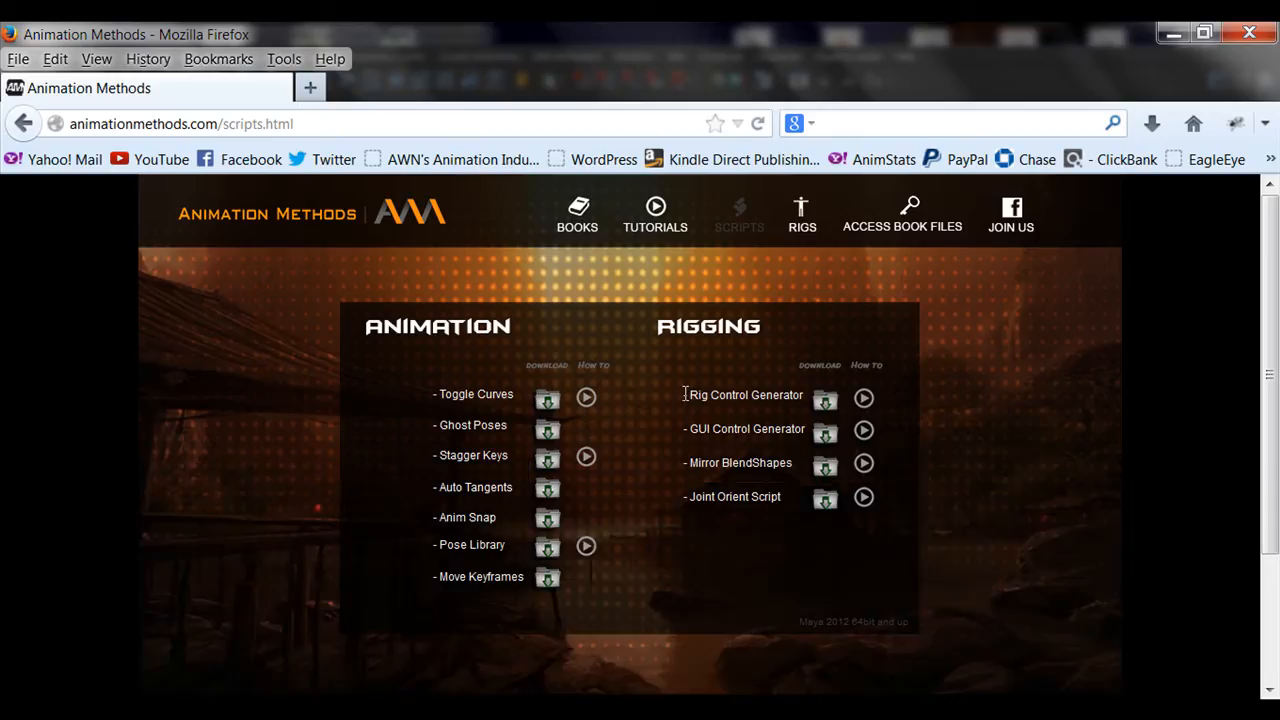
left_click_drag(691, 399, 799, 398)
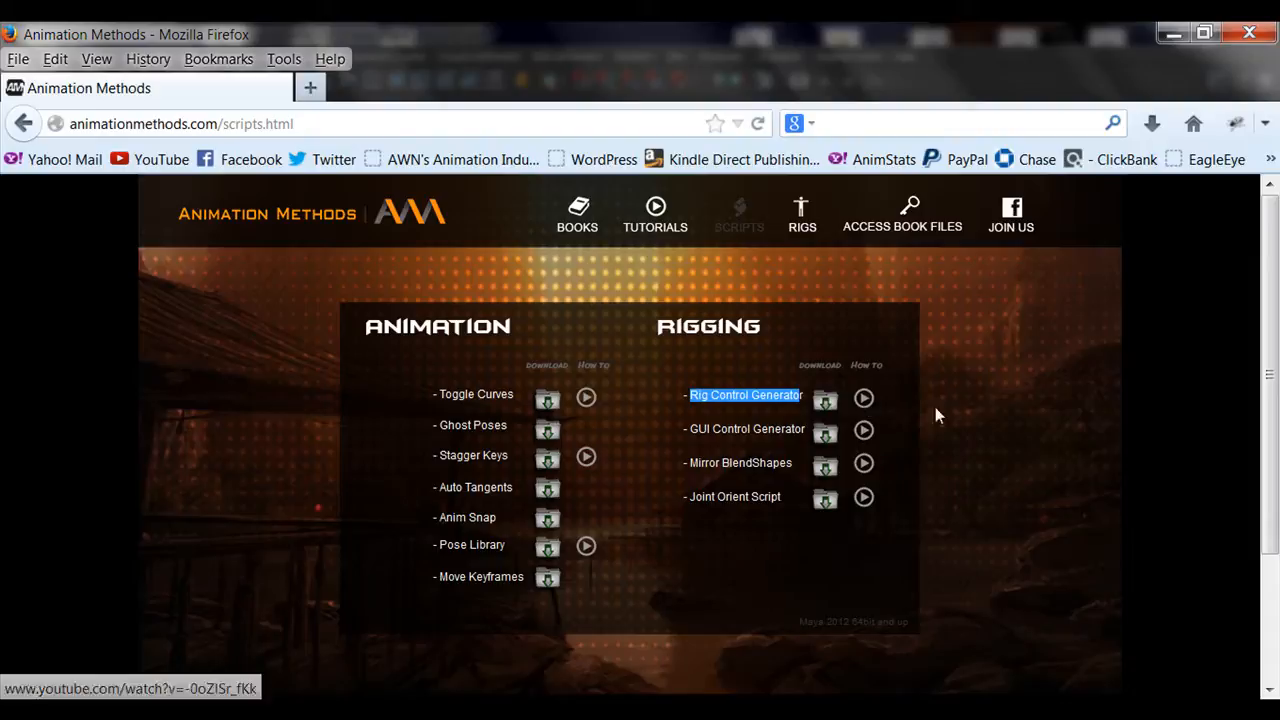
left_click(1173, 34)
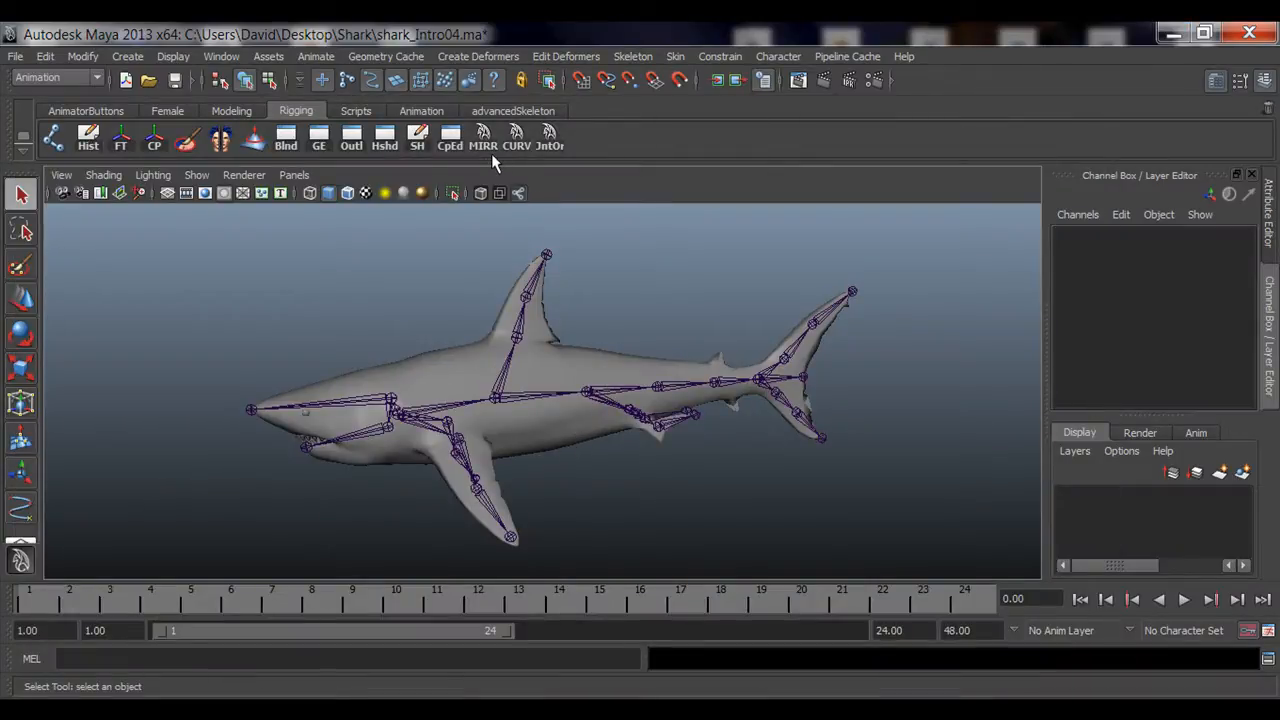
Open the RigBox Reborn curve tool, place its window clear of the shark, and expand its Creation section.
left_click(517, 140)
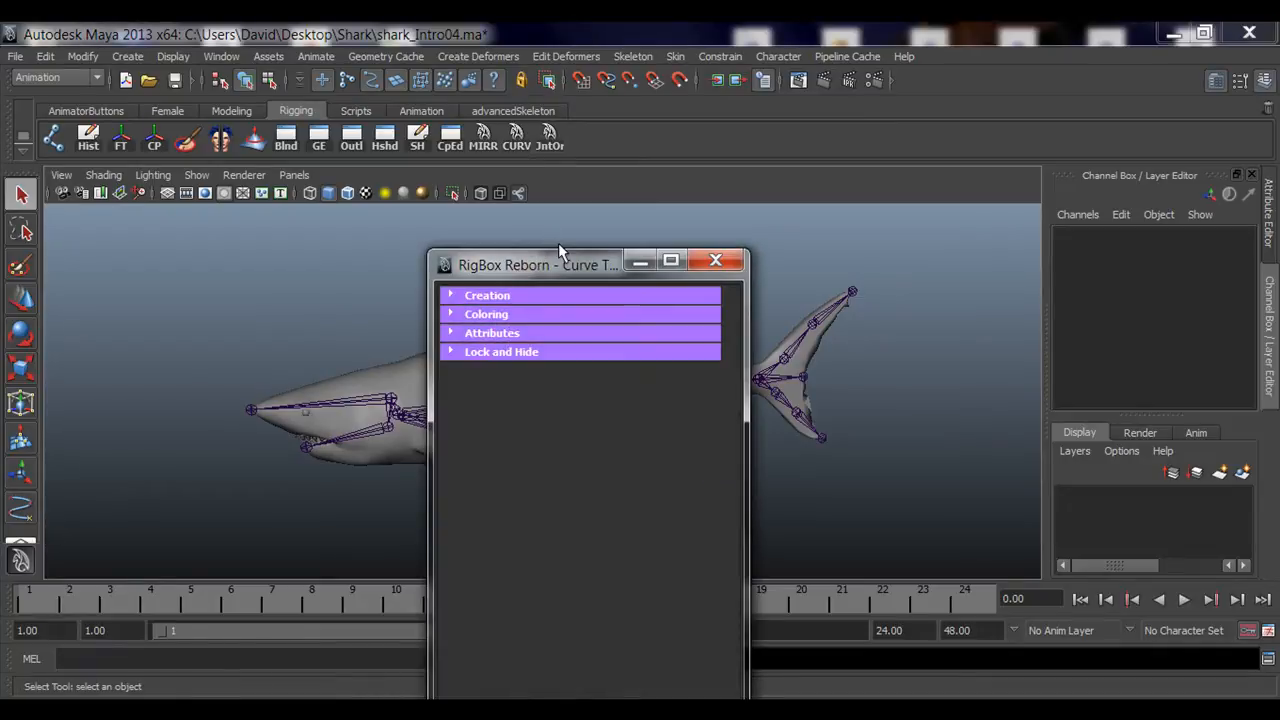
left_click_drag(557, 273, 988, 118)
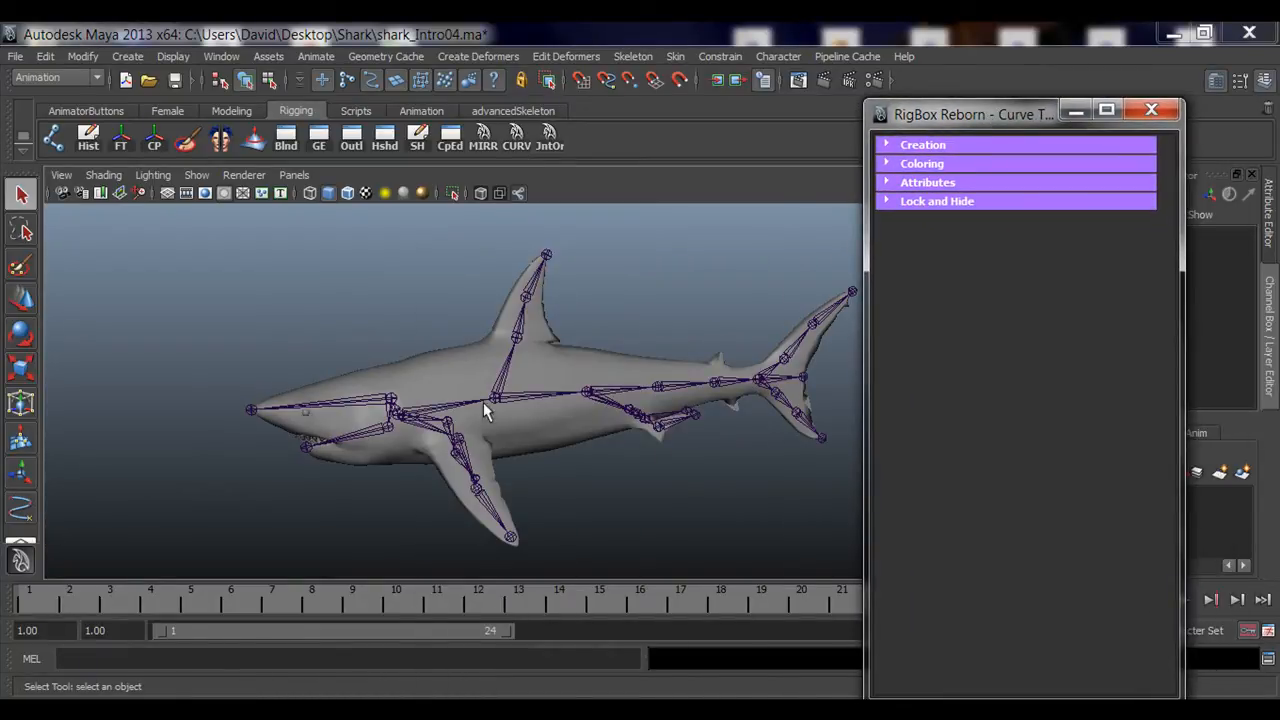
middle_click_drag(611, 431, 559, 428, "alt")
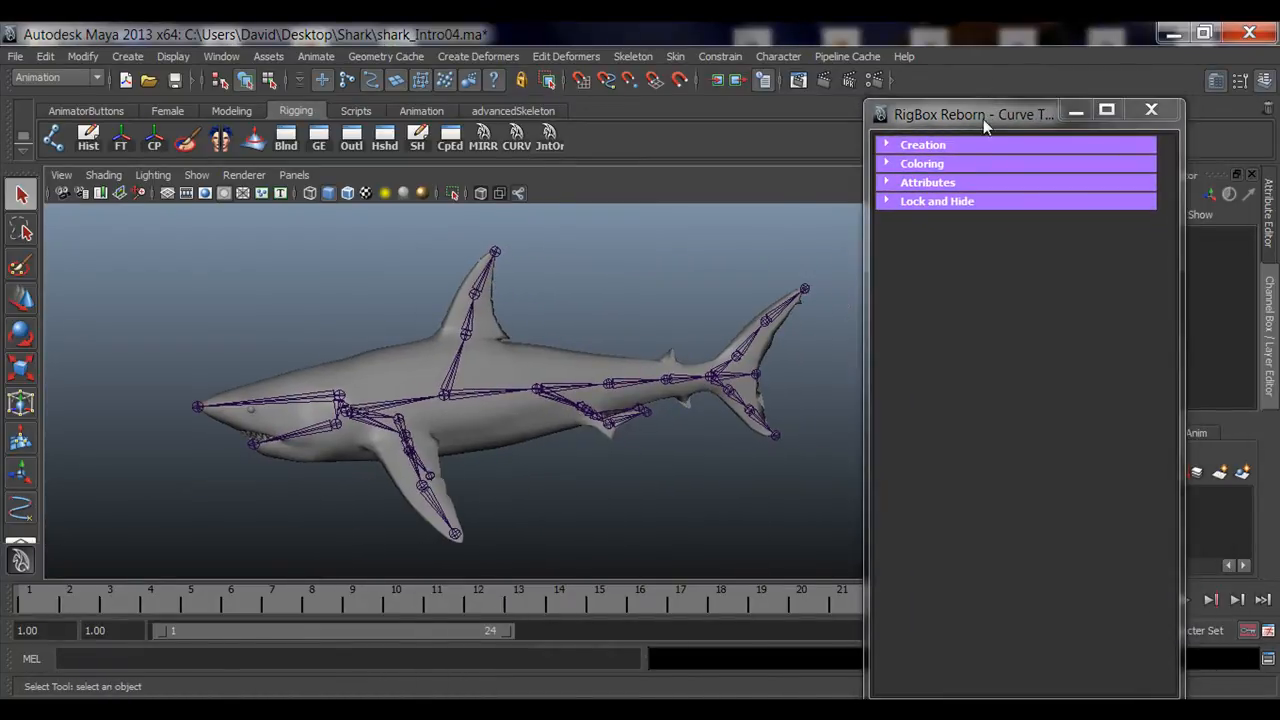
left_click_drag(983, 119, 985, 106)
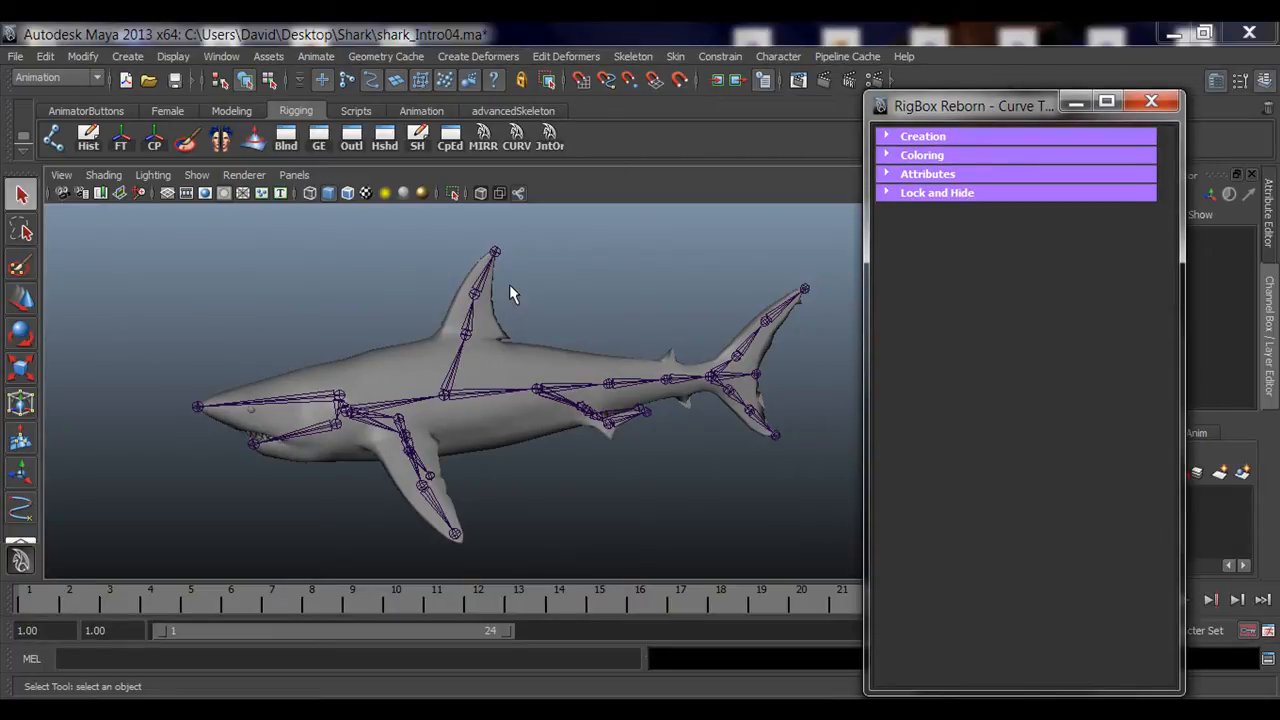
mouse_move(508, 428)
left_mouse_down("alt")
mouse_move(494, 420)
mouse_move(532, 455)
mouse_move(500, 447)
left_mouse_up("alt")
scroll(503, 446, "up", 4)
middle_click_drag(511, 443, 545, 436, "alt")
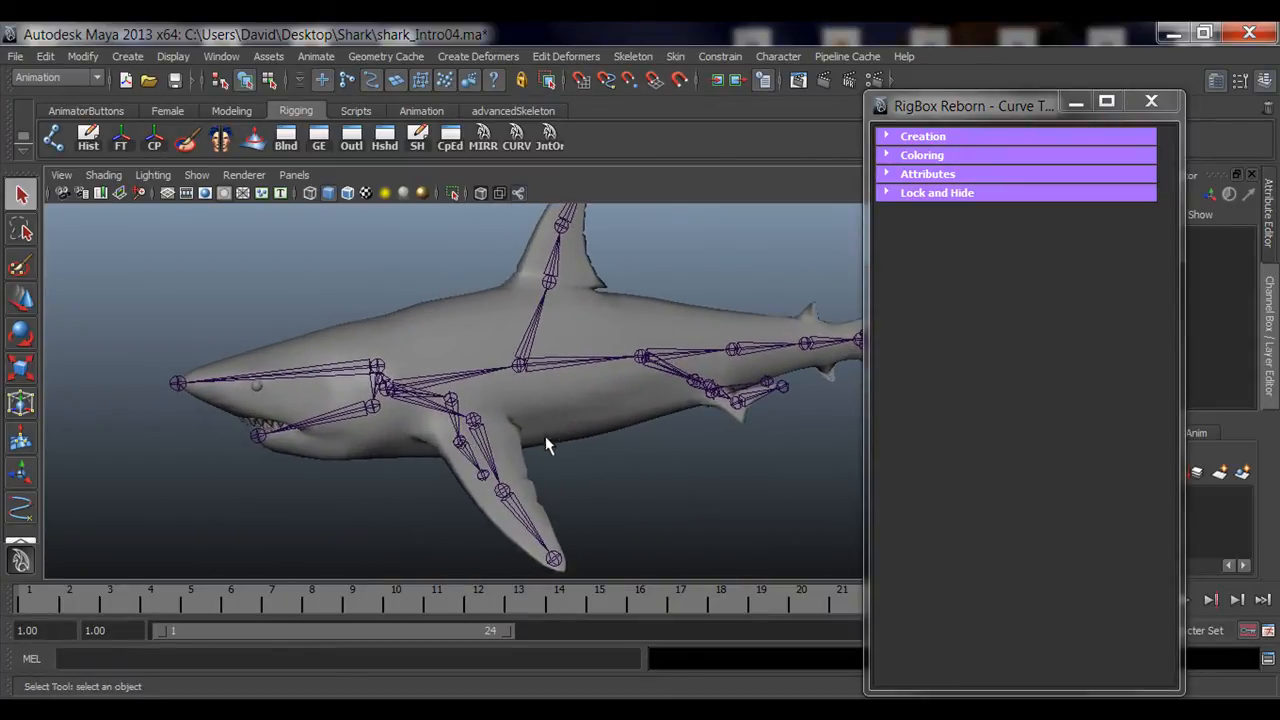
left_click_drag(545, 436, 560, 437, "alt")
middle_click_drag(560, 437, 485, 449, "alt")
left_click_drag(485, 449, 522, 441, "alt")
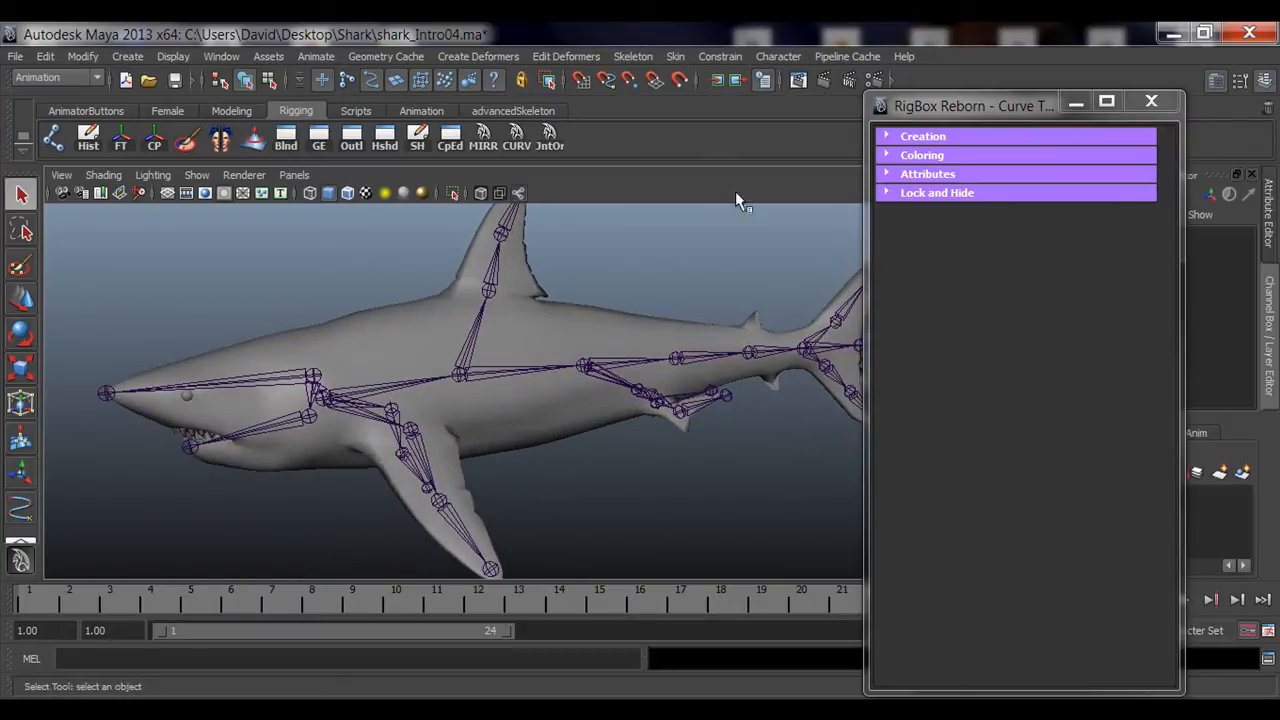
left_click(893, 137)
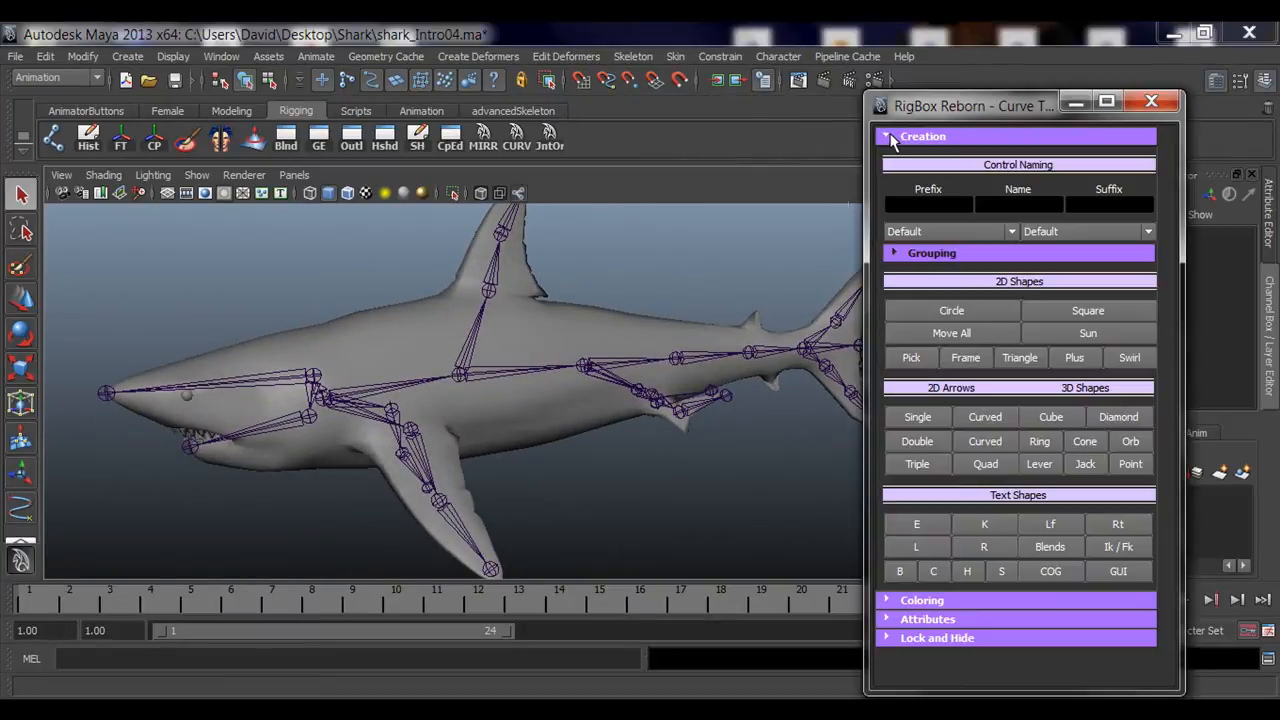
Create a four-way 2D arrow control curve with RigBox Reborn and frame it near the shark's pectoral fins.
left_click_drag(384, 447, 460, 430, "alt")
middle_click_drag(460, 430, 486, 430, "alt")
left_click_drag(452, 363, 422, 427, "alt")
left_click_drag(497, 415, 523, 371, "alt")
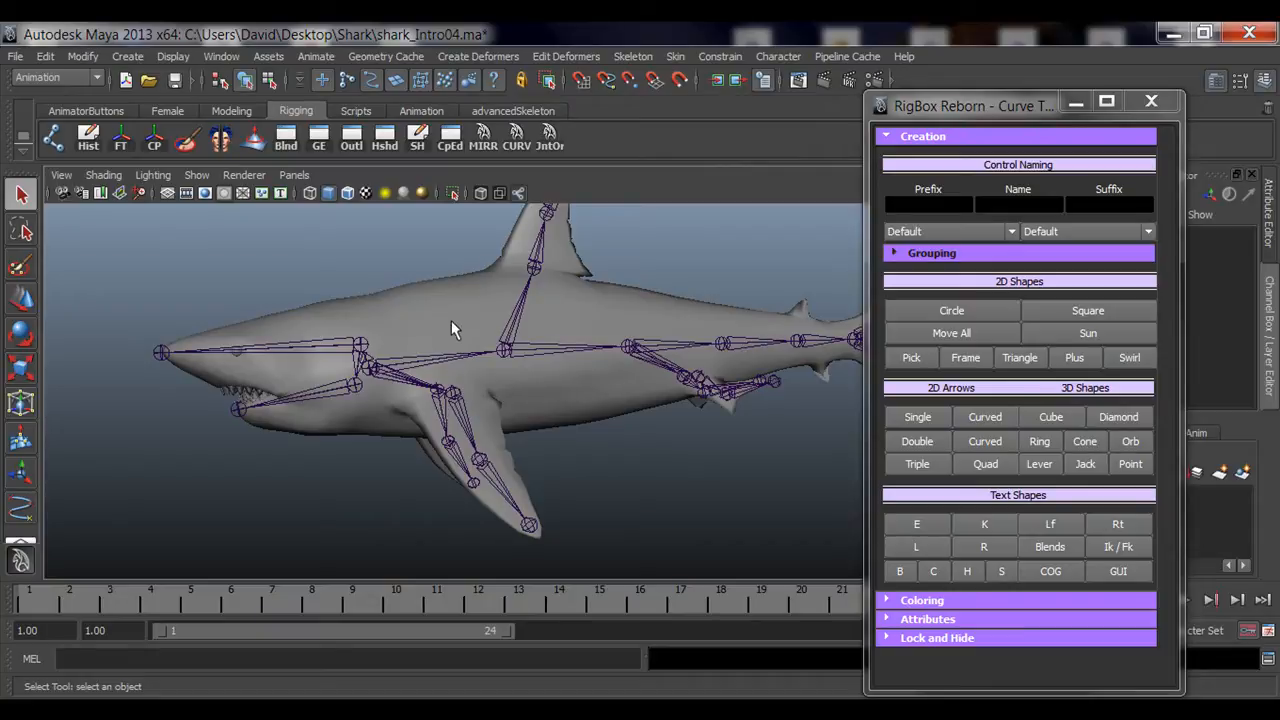
left_click_drag(461, 365, 486, 417, "alt")
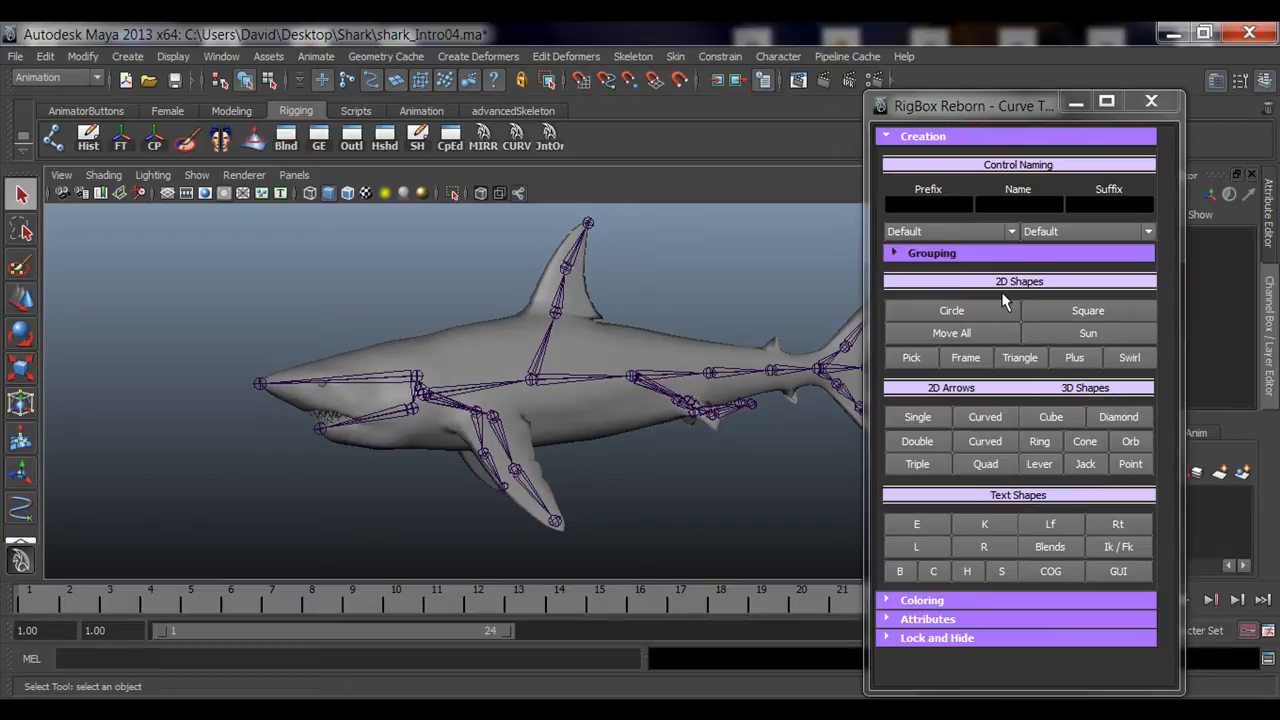
left_click(933, 468)
left_click_drag(600, 465, 562, 467, "alt")
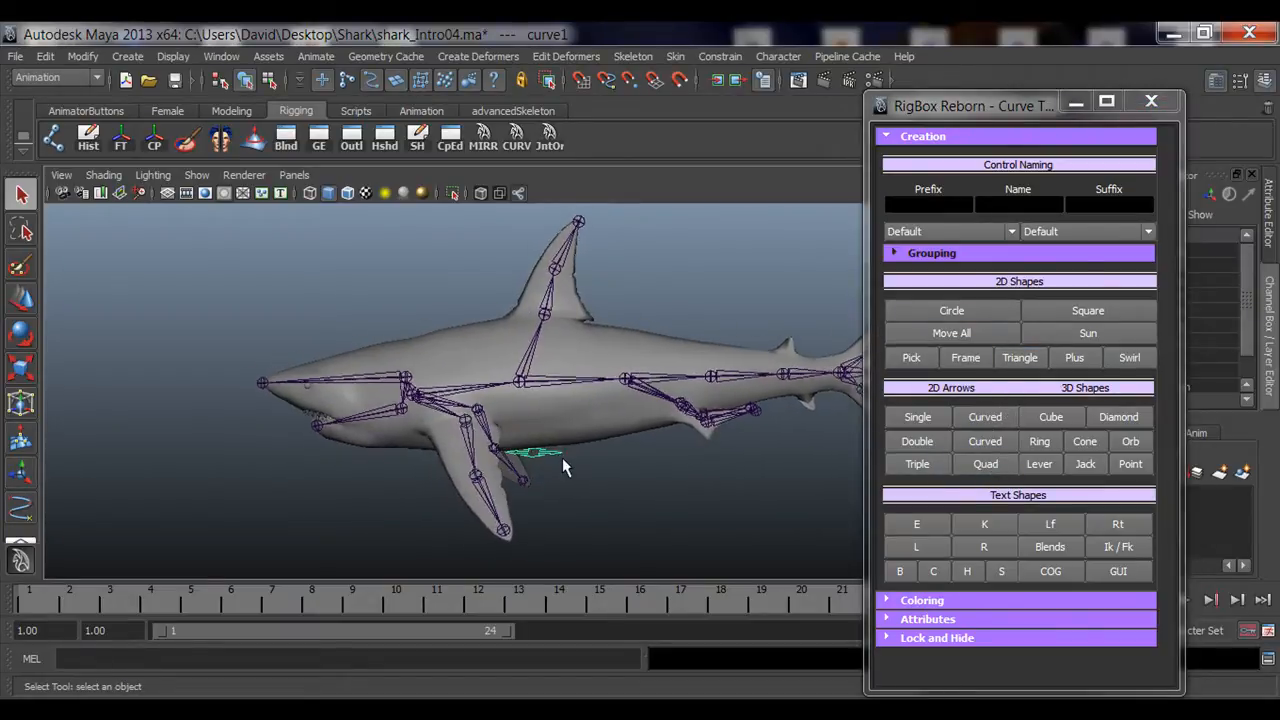
key("f")
left_click_drag(635, 494, 588, 419, "alt")
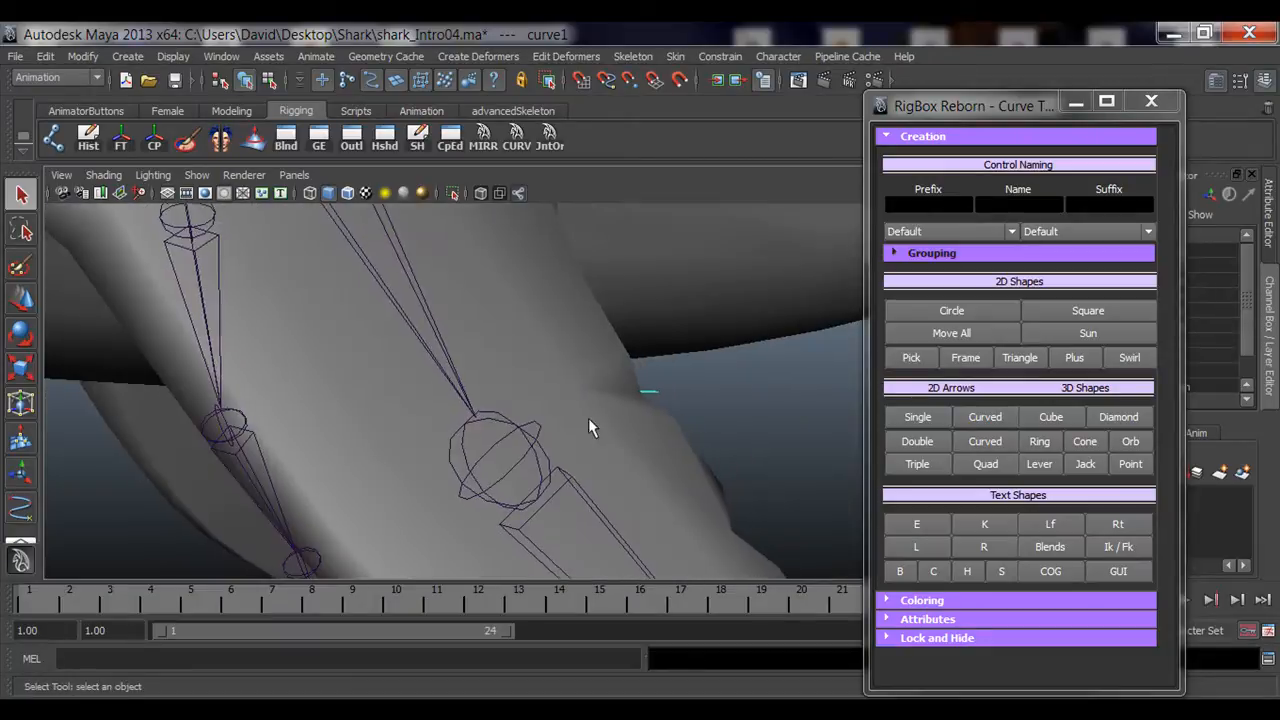
right_click_drag(588, 419, 346, 429, "alt")
middle_click_drag(362, 382, 429, 420, "alt")
left_click_drag(431, 420, 545, 432, "alt")
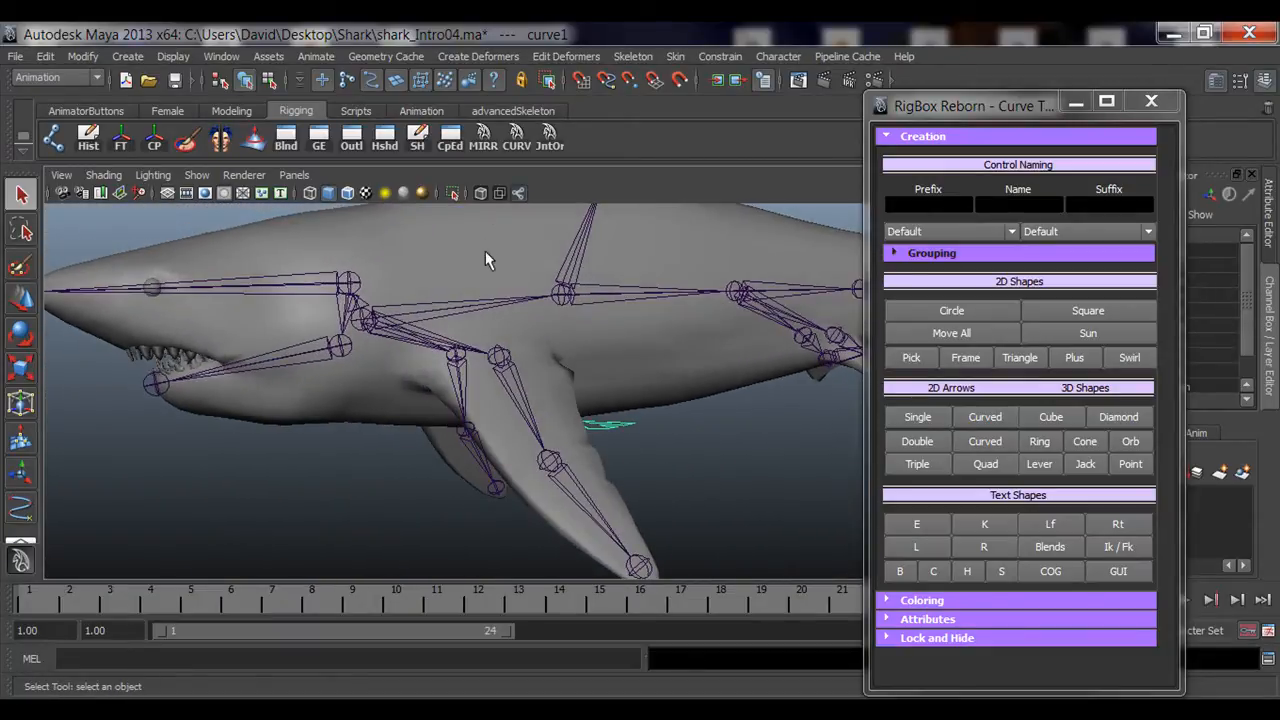
Turn on X-Ray display and snap the arrow curve to the joint where the head, pectoral fins and spine meet.
left_click(481, 194)
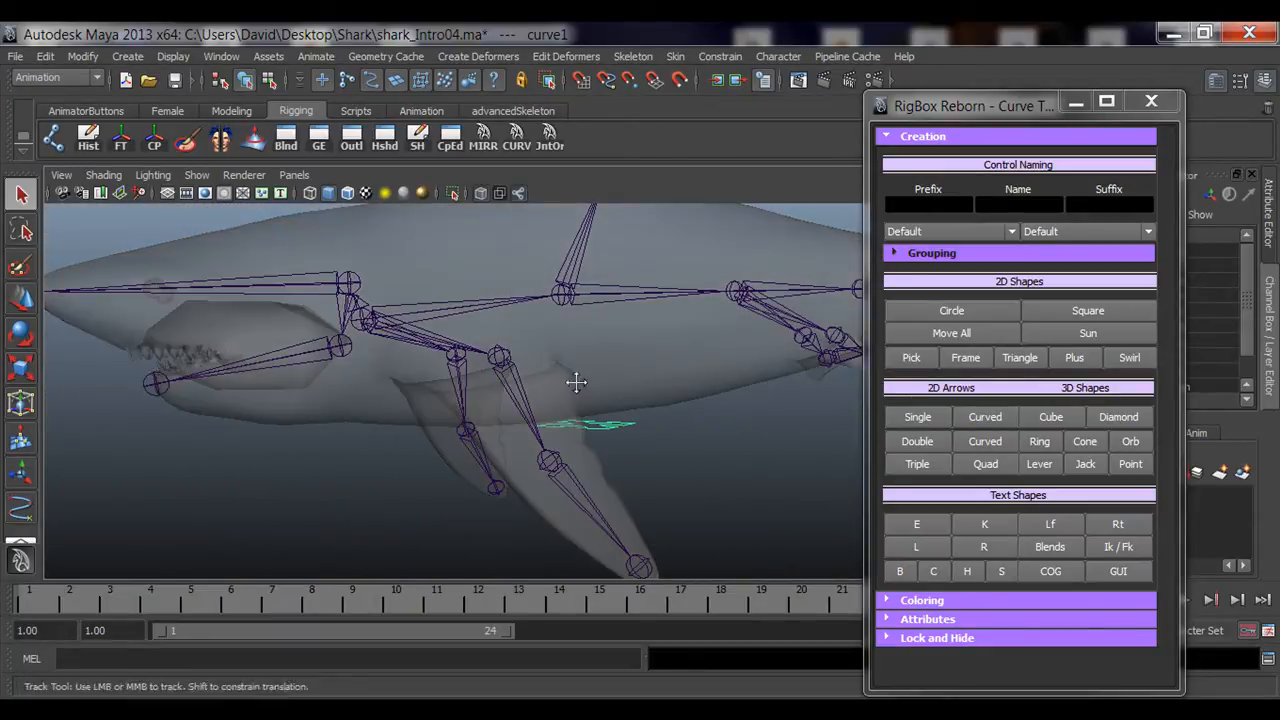
middle_click_drag(571, 377, 530, 392, "alt")
key("w")
mouse_move(613, 381)
left_mouse_down("alt")
mouse_move(566, 406)
mouse_move(609, 402)
left_mouse_up("alt")
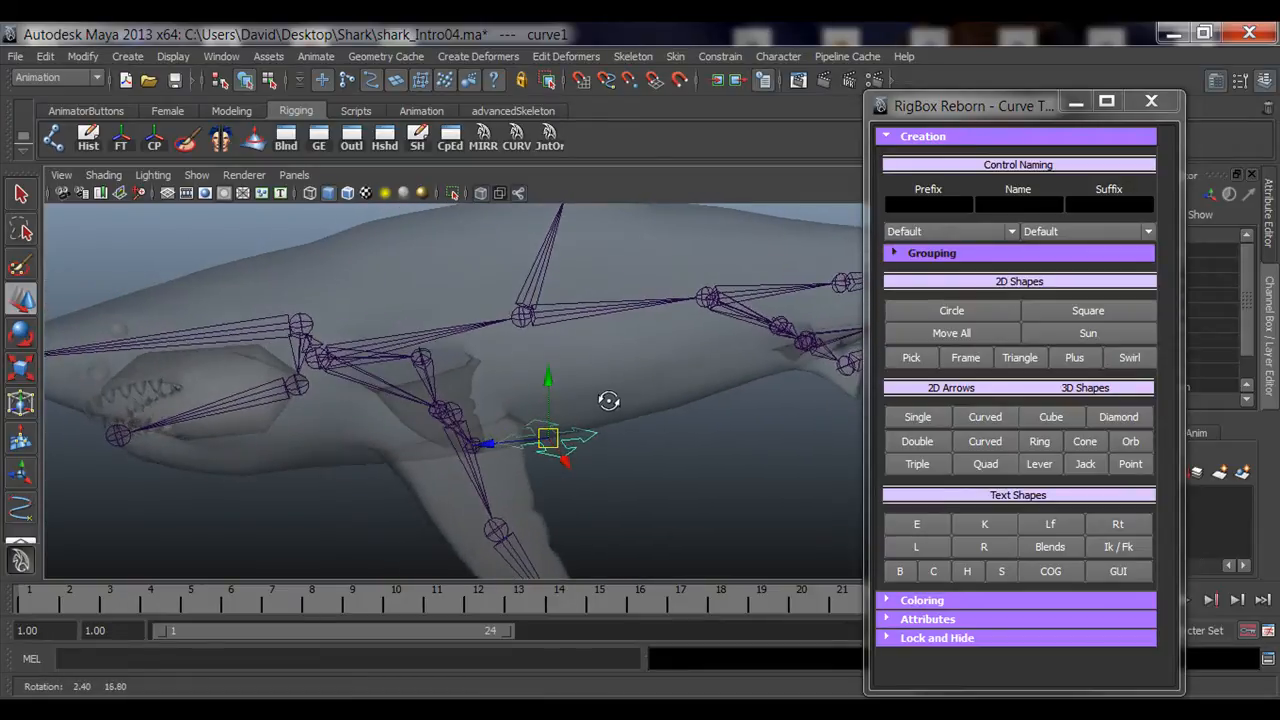
middle_click_drag(298, 405, 392, 408, "alt")
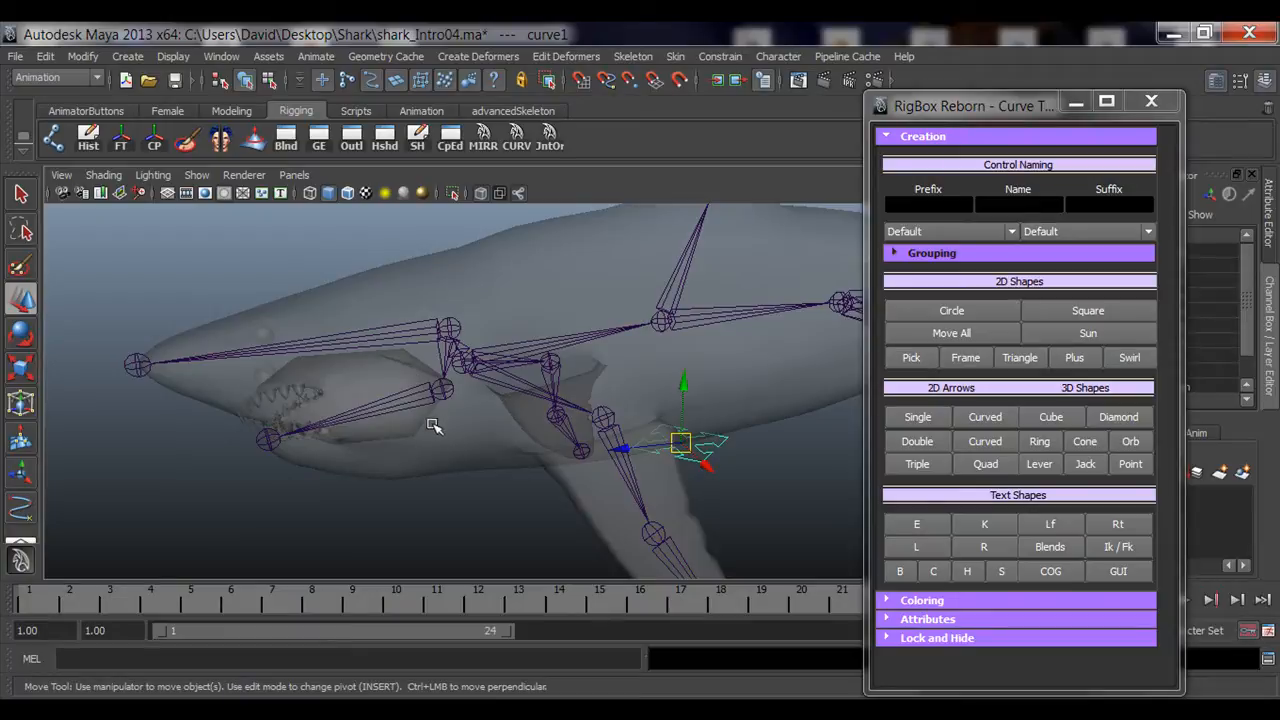
middle_click(466, 365)
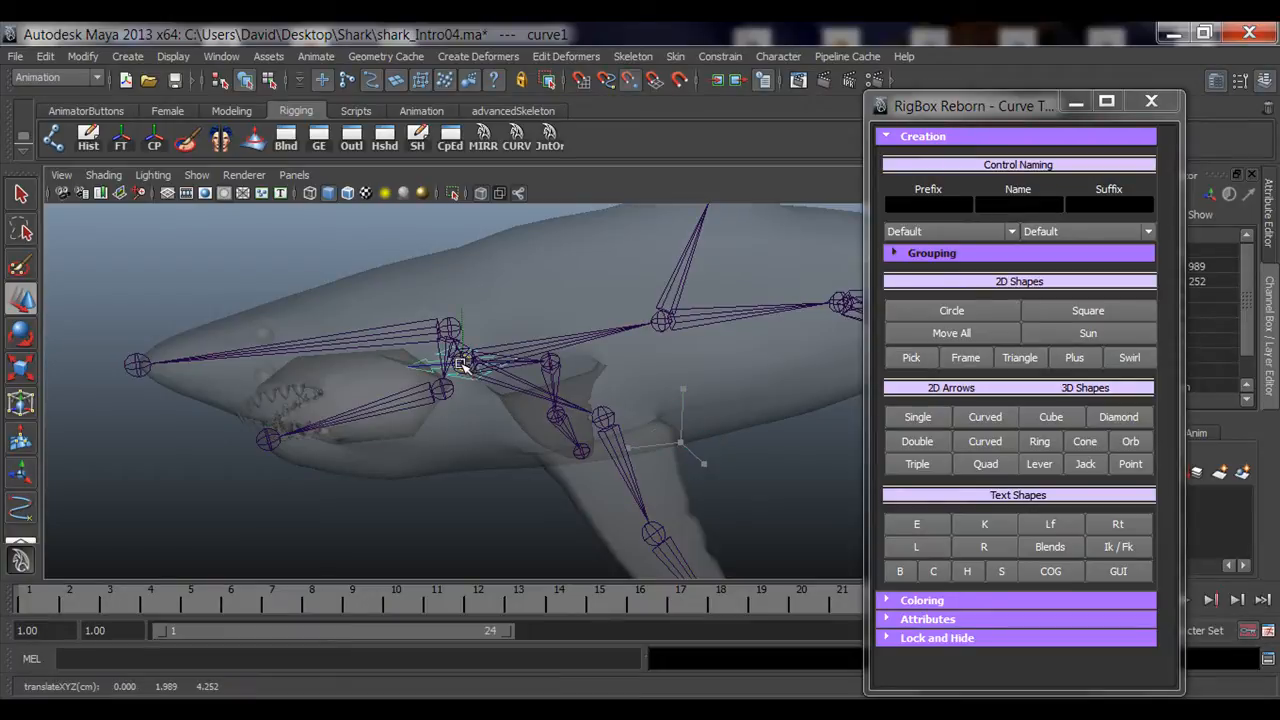
Scale the arrow curve up uniformly until it extends well beyond the joints behind the shark's jaw.
right_click_drag(464, 366, 471, 459, "alt")
left_click_drag(471, 460, 529, 457, "alt")
right_click_drag(529, 457, 251, 439, "alt")
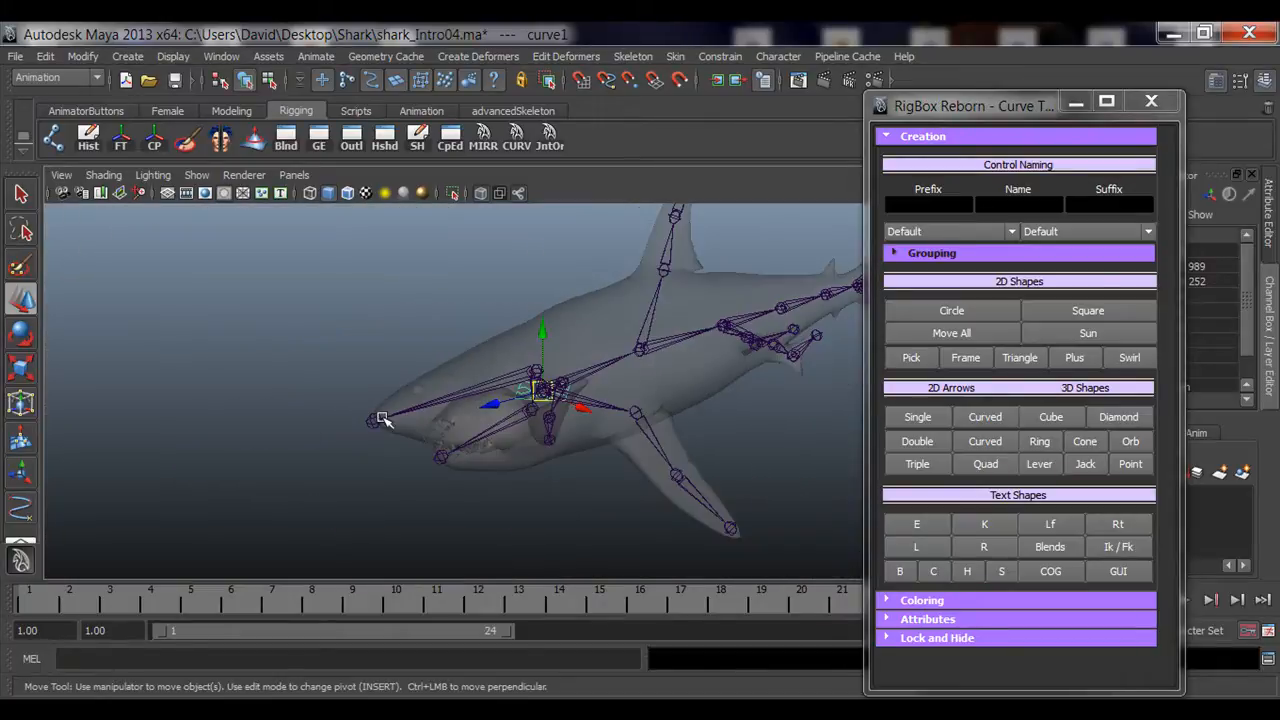
left_click_drag(251, 439, 320, 434, "alt")
key("r")
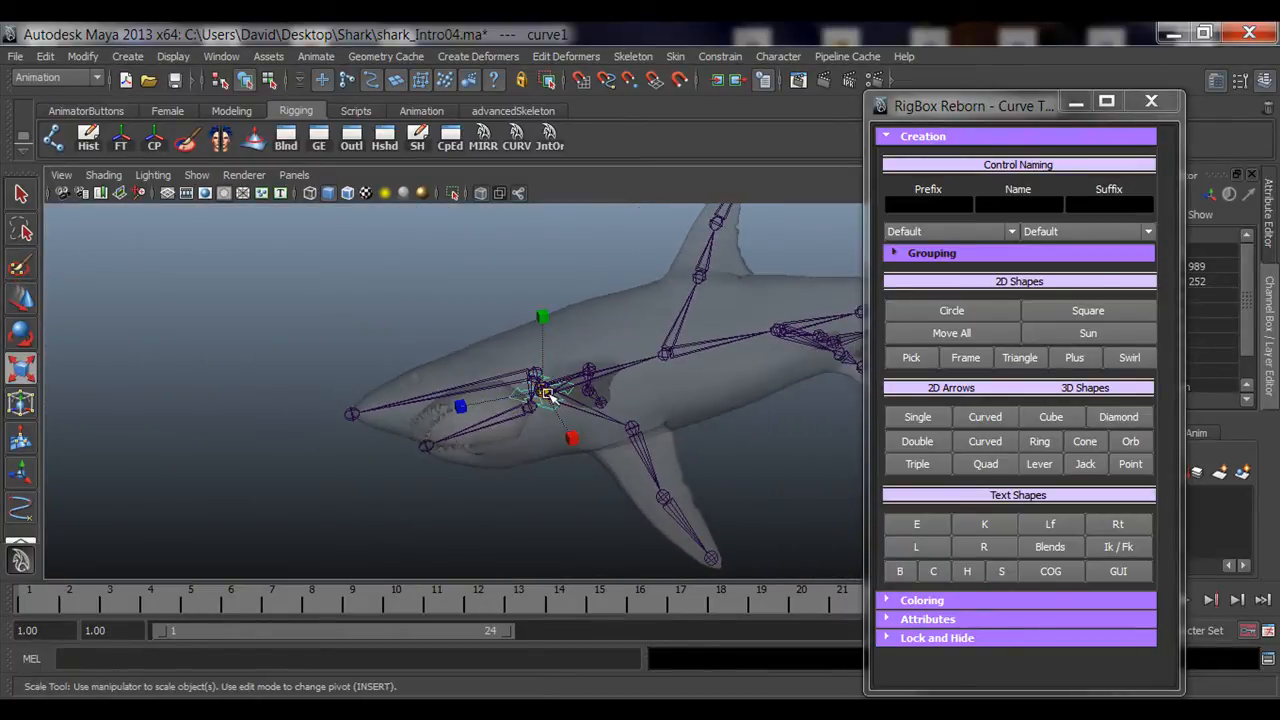
left_click_drag(549, 396, 667, 392)
left_click_drag(665, 452, 662, 424, "alt")
right_click_drag(662, 424, 591, 406, "alt")
middle_click_drag(591, 406, 538, 413, "alt")
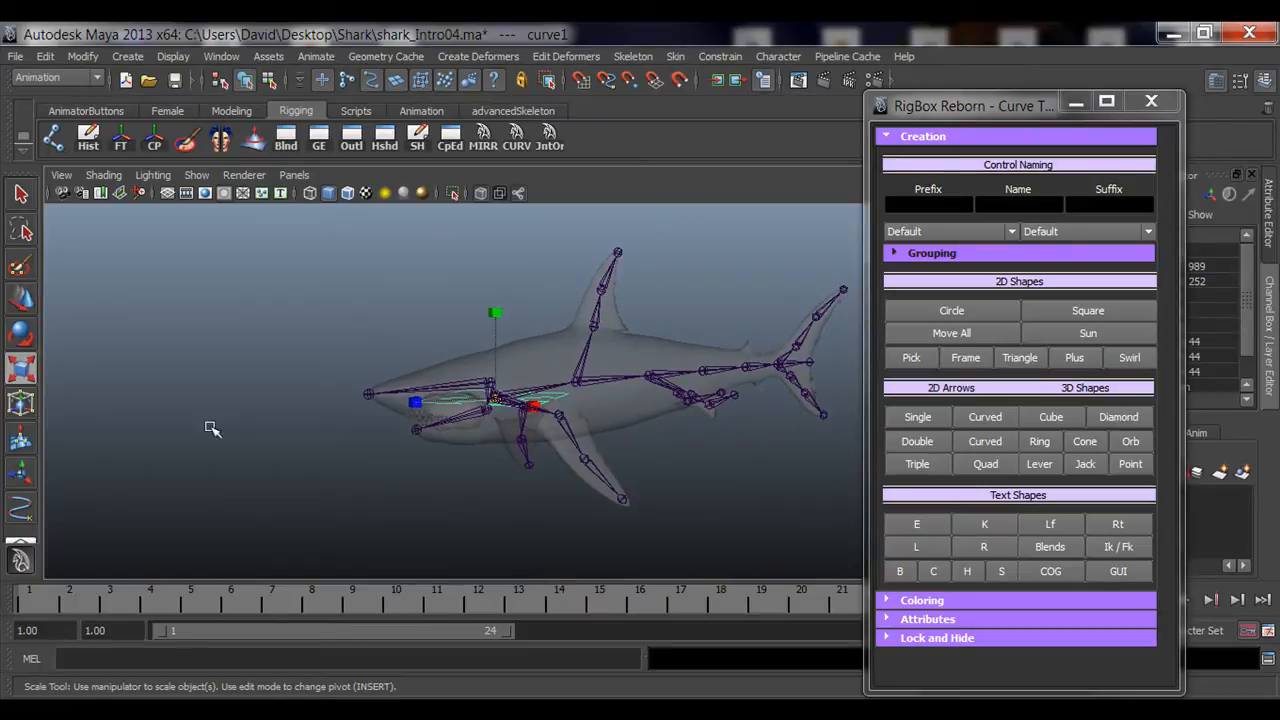
Examine the enlarged arrow curve and its pivot around the joint behind the shark's jaw from several angles.
right_click_drag(209, 426, 440, 425, "alt")
middle_click_drag(488, 404, 552, 404, "alt")
left_click_drag(552, 405, 514, 423, "alt")
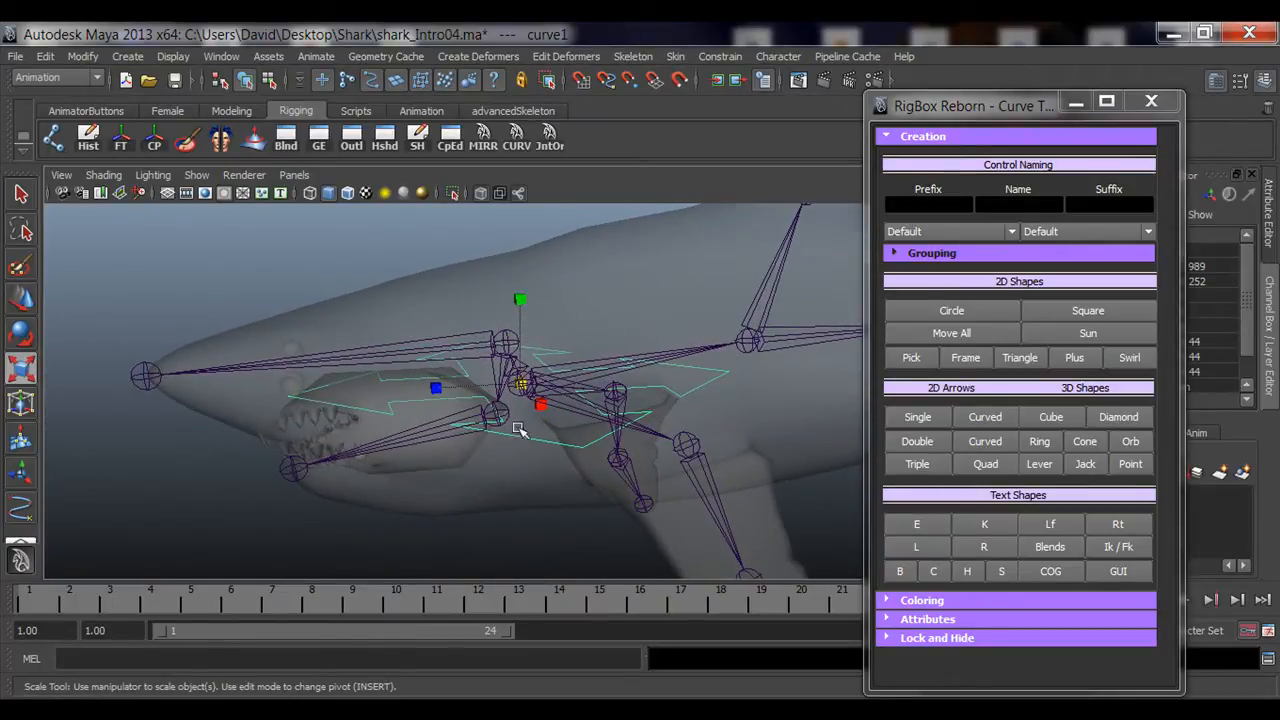
left_click_drag(562, 465, 536, 386, "alt")
left_click_drag(510, 427, 541, 463, "alt")
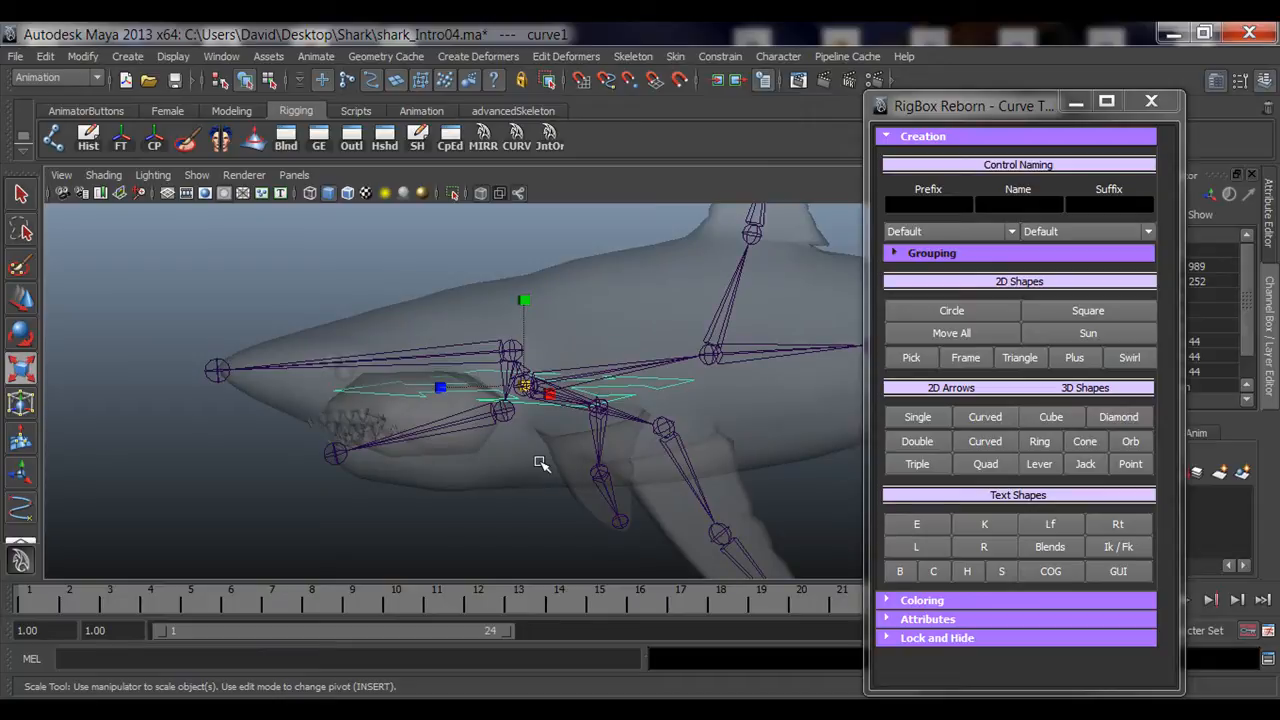
left_click_drag(598, 478, 570, 418, "alt")
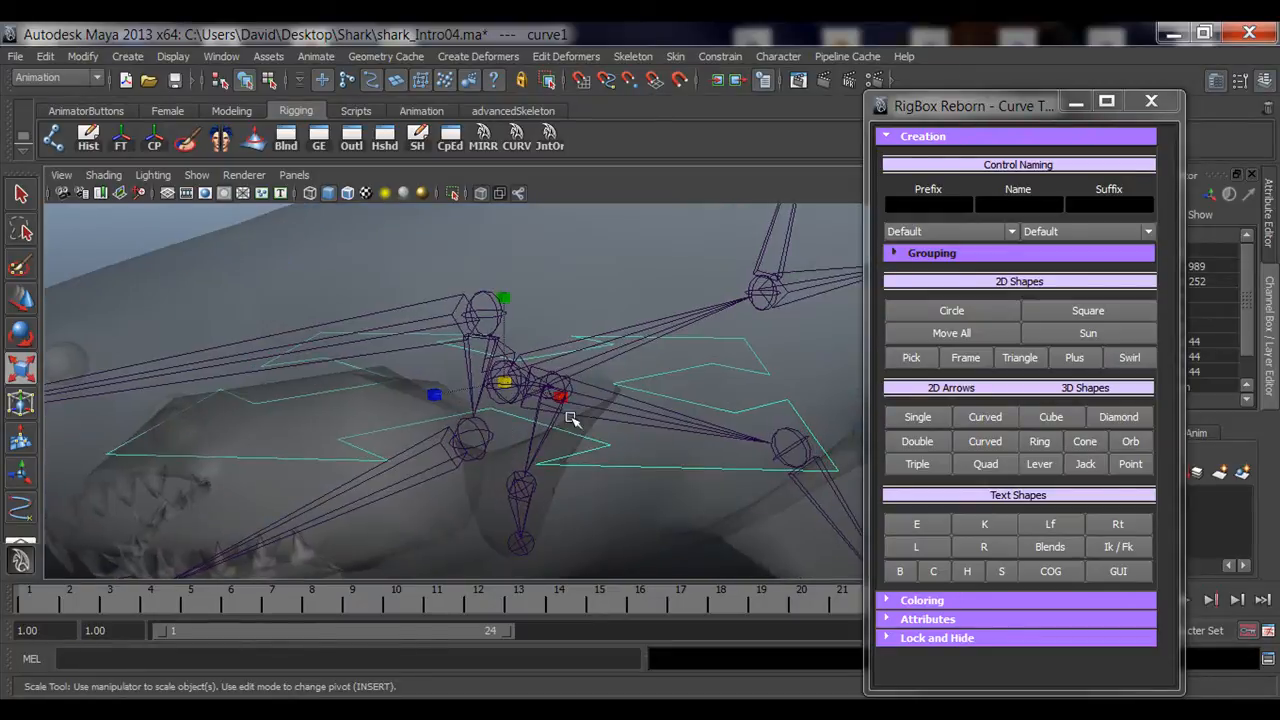
left_click_drag(530, 467, 505, 388, "alt")
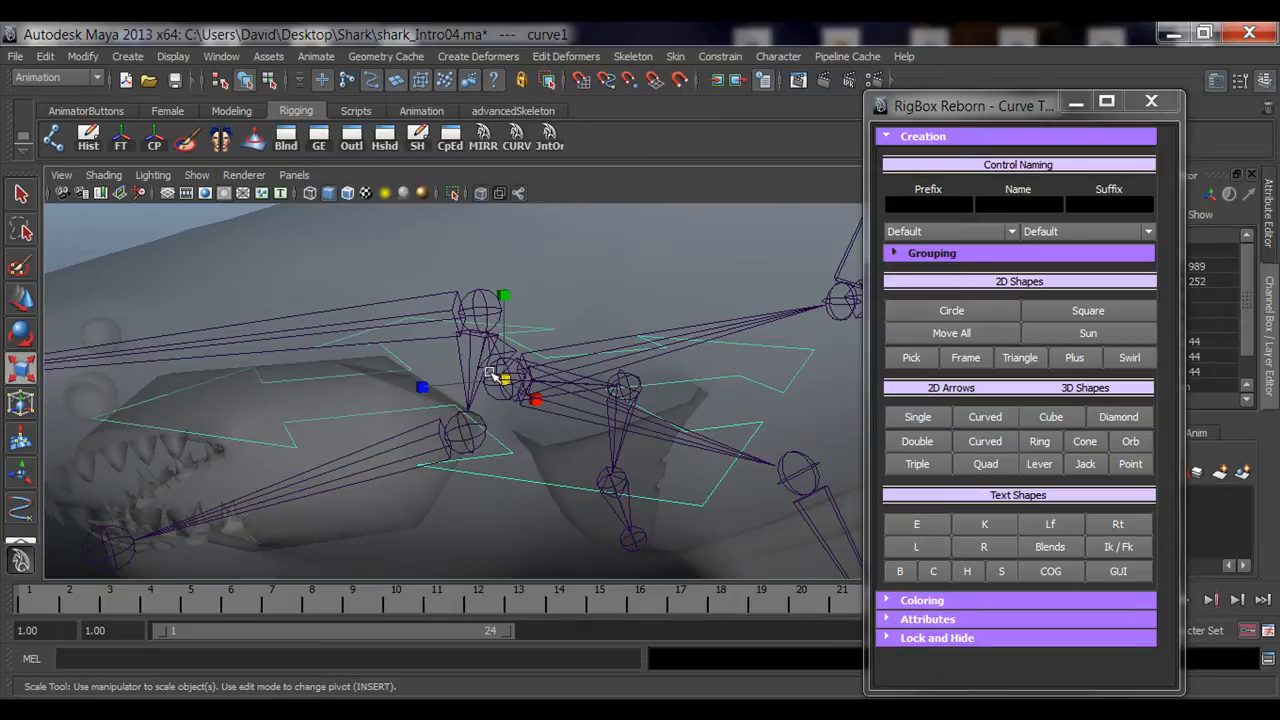
Move all the arrow curve's control vertices straight down below the shark's body in component mode, and return to object mode.
key("F8")
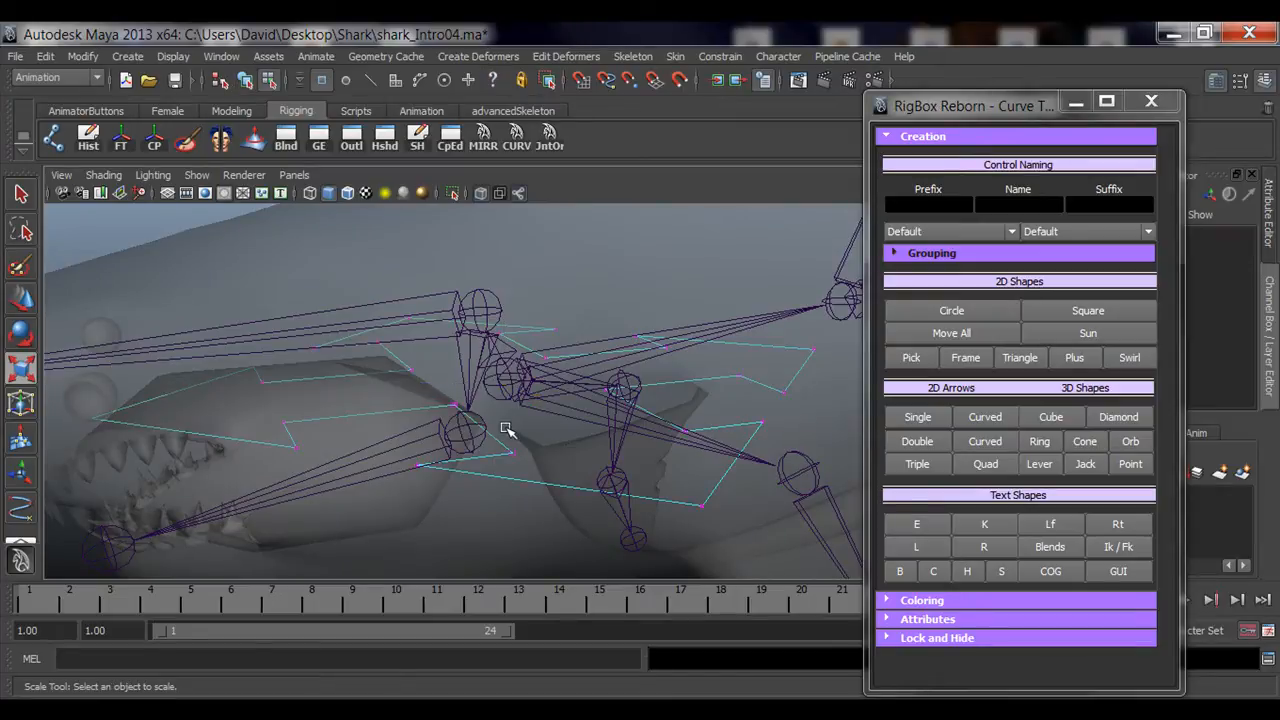
right_click_drag(630, 462, 476, 443, "alt")
left_click_drag(476, 443, 448, 424, "alt")
left_click_drag(257, 289, 794, 466)
left_click_drag(590, 485, 486, 442, "alt")
key("w")
left_click_drag(522, 328, 600, 450)
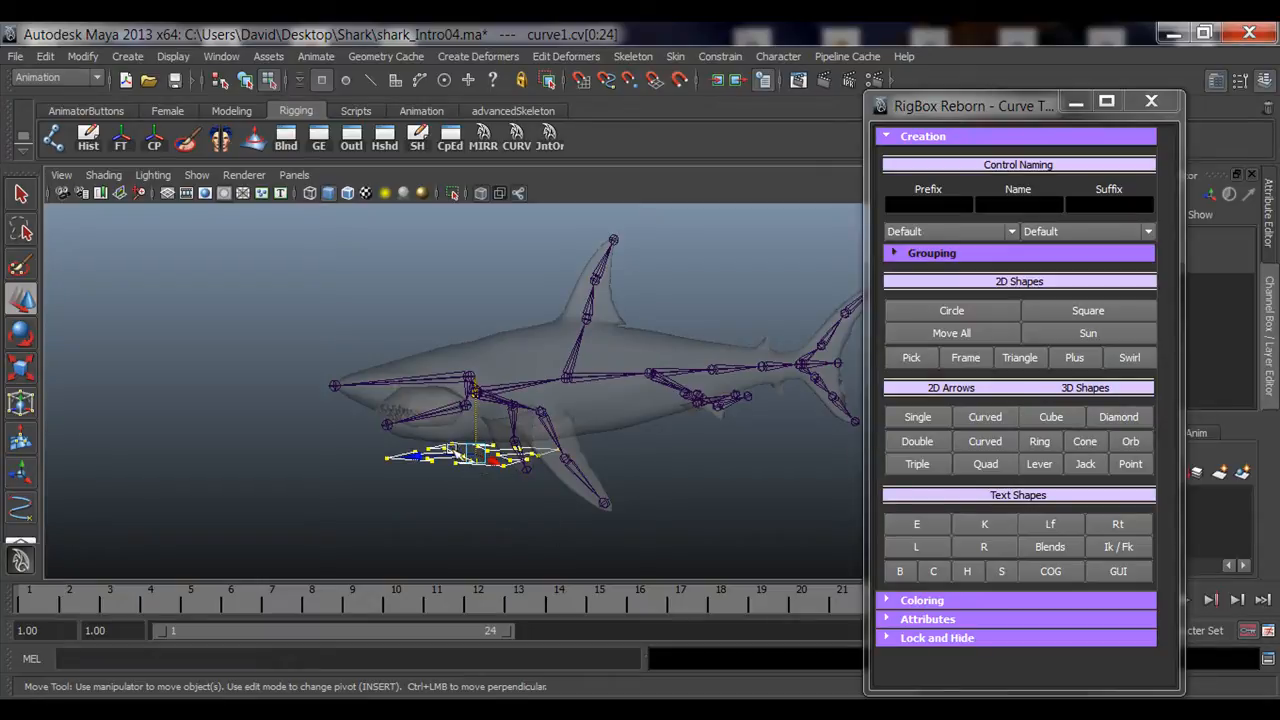
left_click_drag(425, 472, 466, 491, "alt")
right_click_drag(466, 491, 600, 491, "alt")
left_click_drag(600, 491, 521, 483, "alt")
left_click_drag(521, 437, 485, 418, "alt")
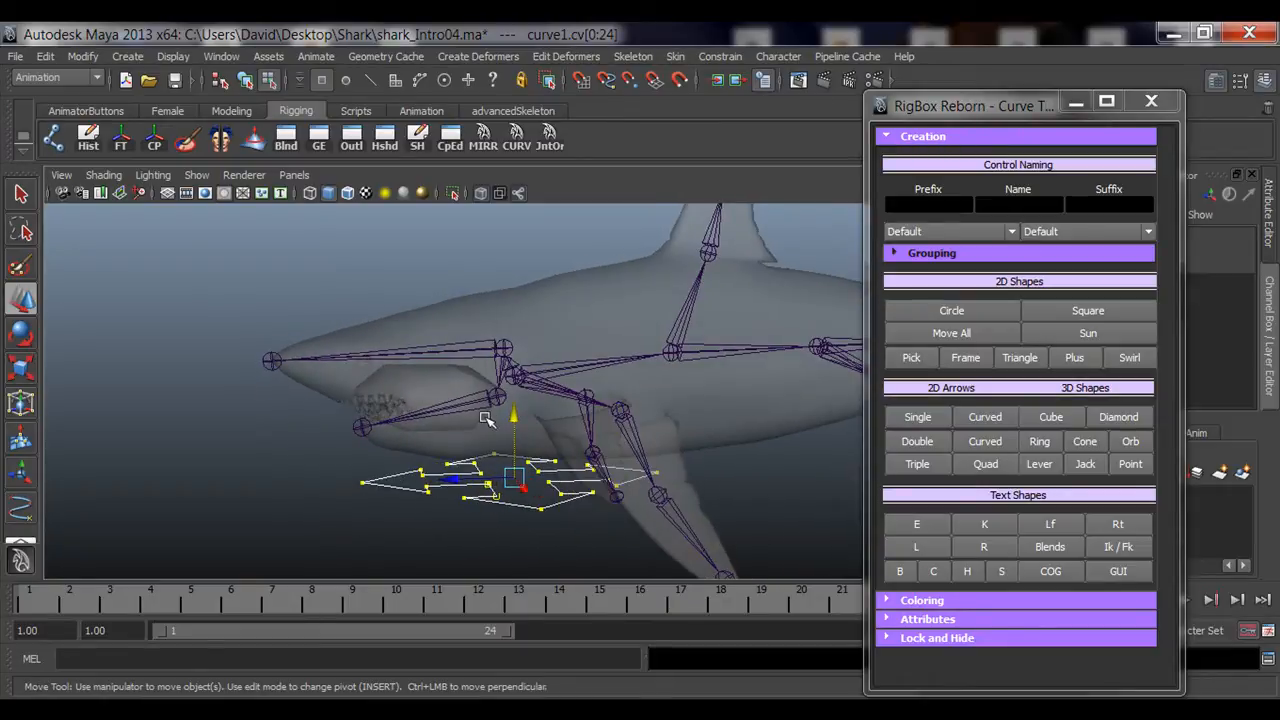
key("F8")
left_click_drag(561, 486, 417, 491, "alt")
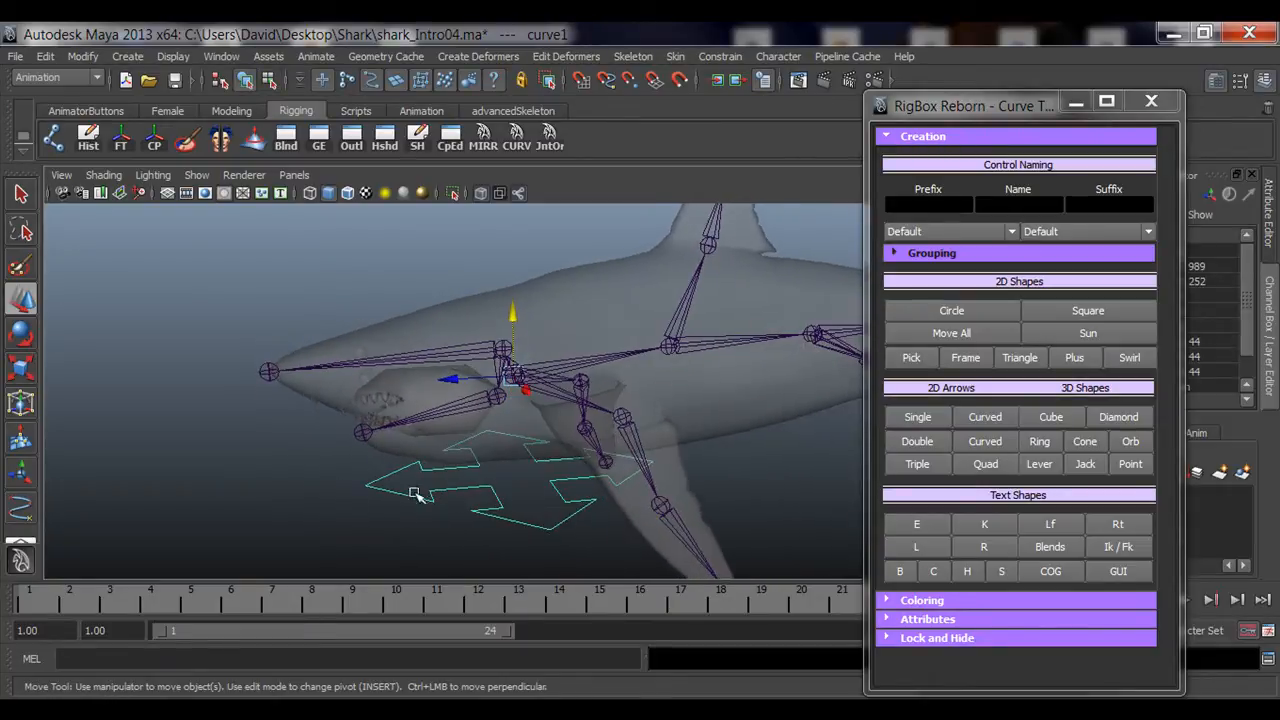
right_click_drag(417, 491, 534, 431, "alt")
left_click_drag(534, 431, 456, 365, "alt")
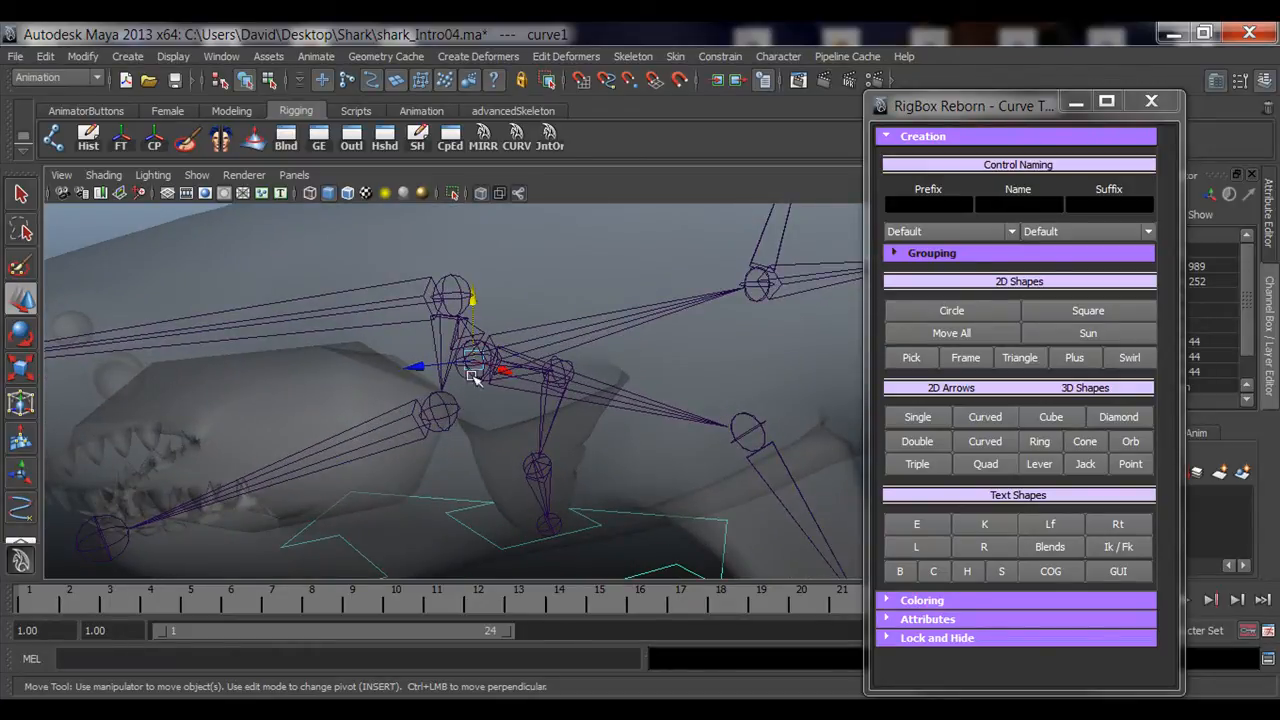
Try moving the arrow curve forward ahead of the shark's head and undo the move.
left_click_drag(474, 386, 489, 365, "alt")
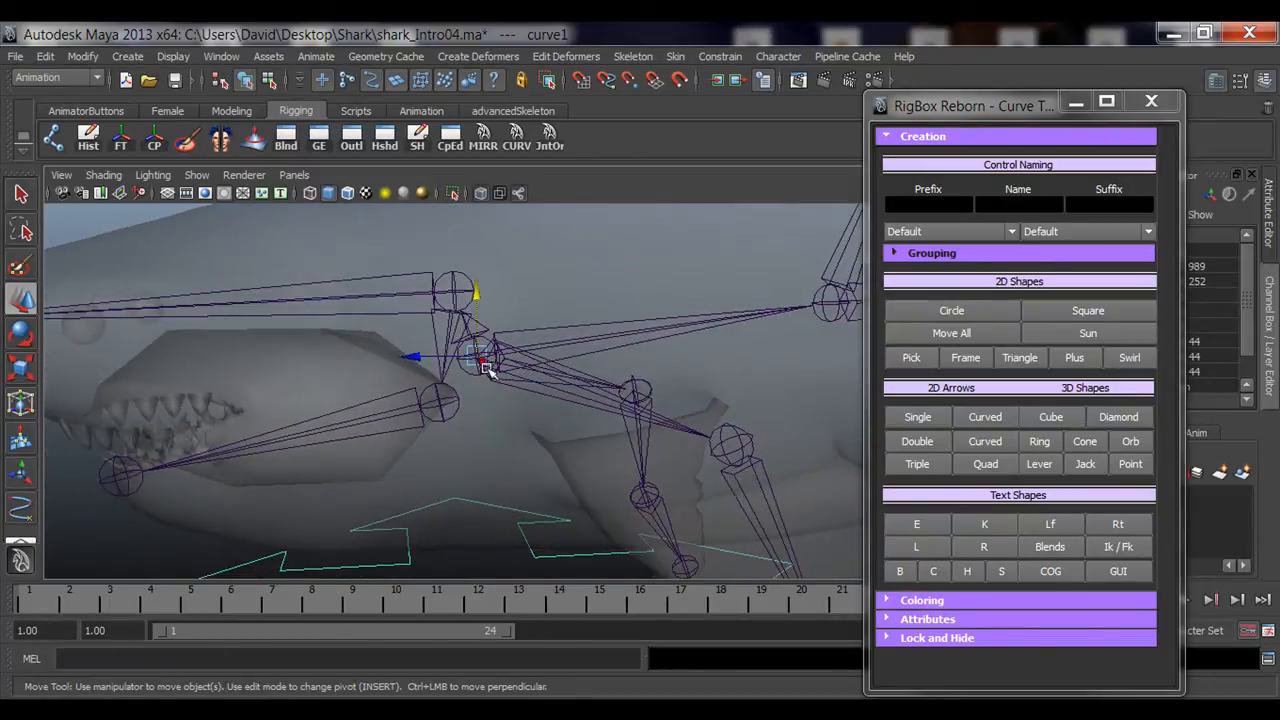
left_click_drag(557, 418, 540, 520, "alt")
left_click_drag(493, 367, 444, 479, "alt")
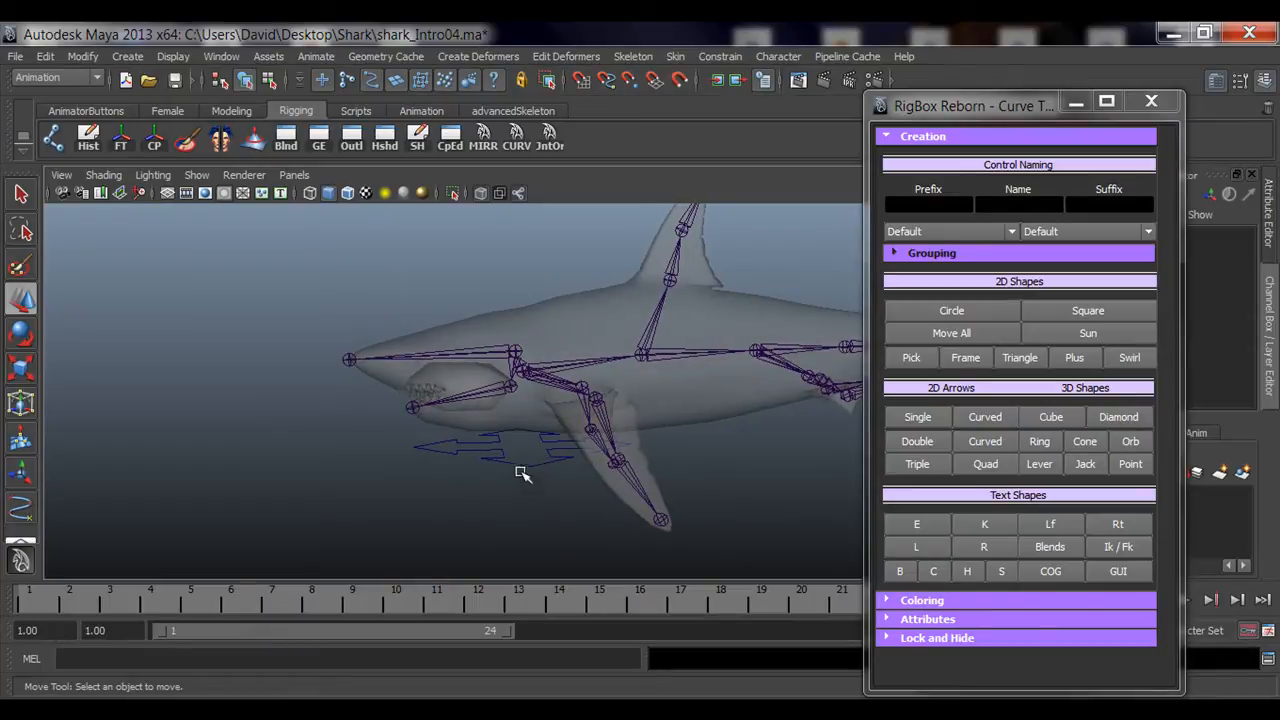
left_click(523, 468)
left_click_drag(490, 372, 208, 372)
key("ctrl+z")
Select the root joint behind the shark's jaw, try moving the whole skeleton forward out of the mesh, and undo the move.
key("q")
right_click_drag(297, 439, 572, 370, "alt")
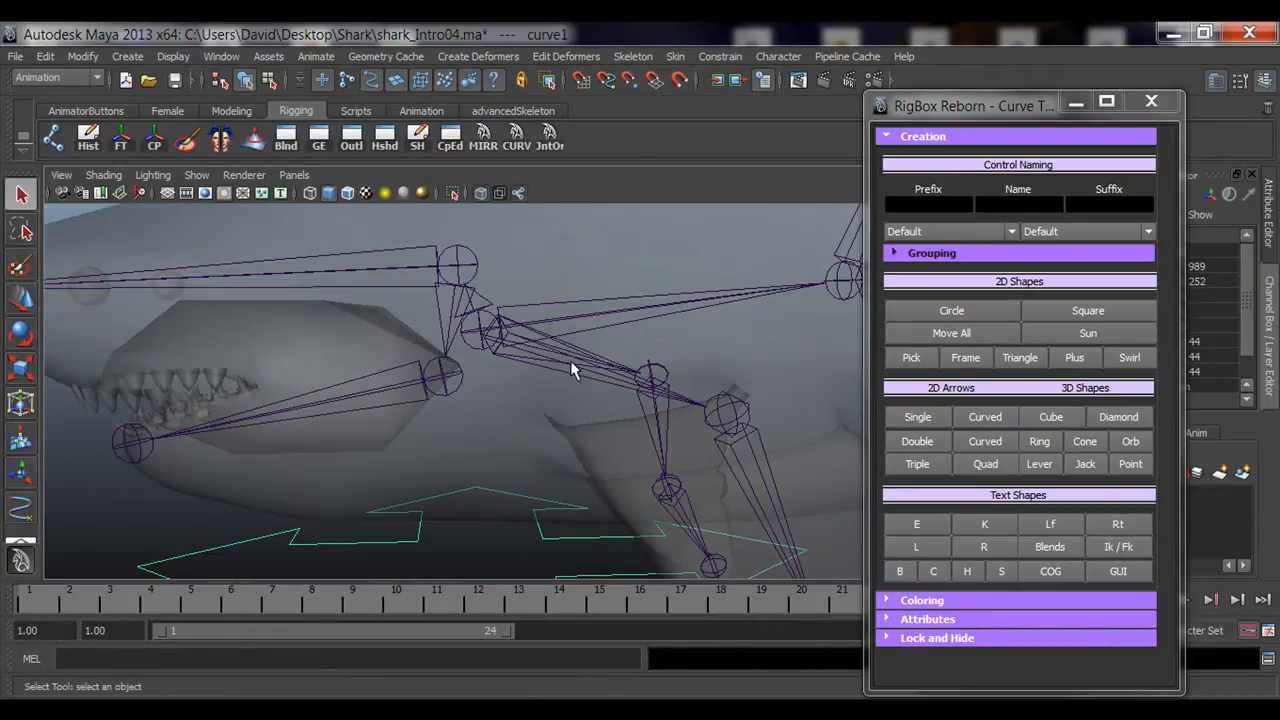
left_click(469, 333)
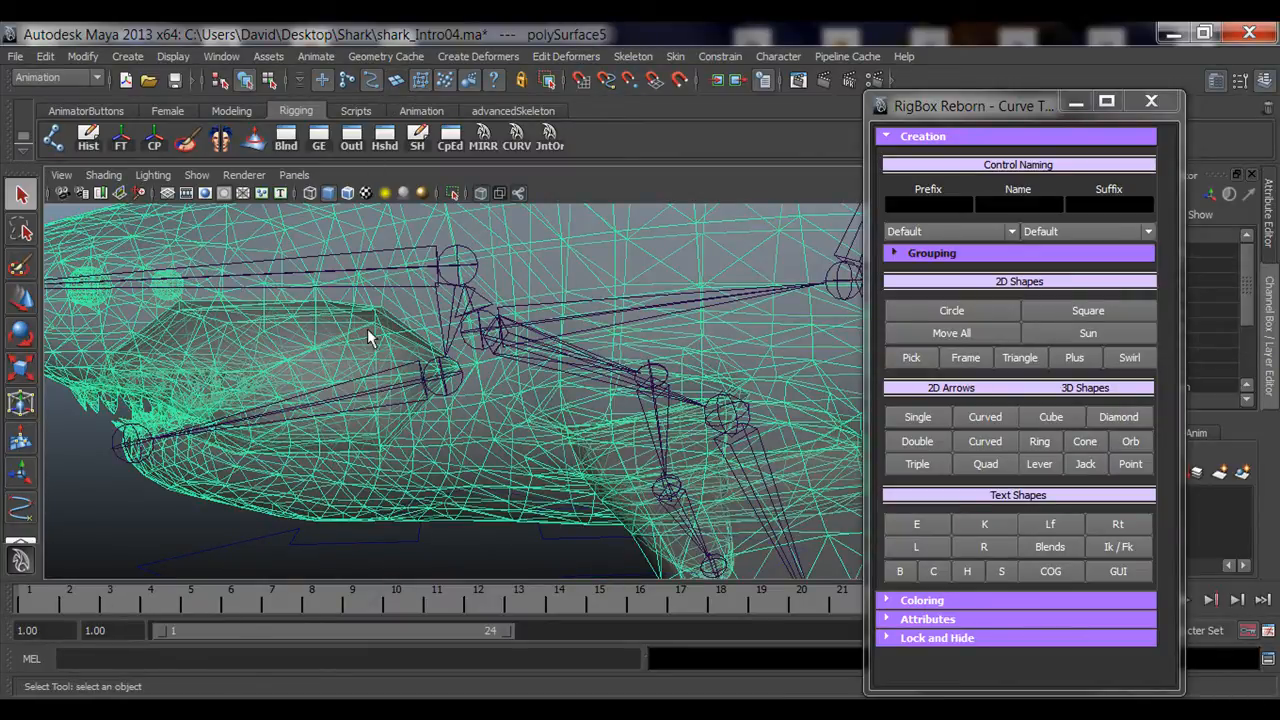
left_click(464, 340)
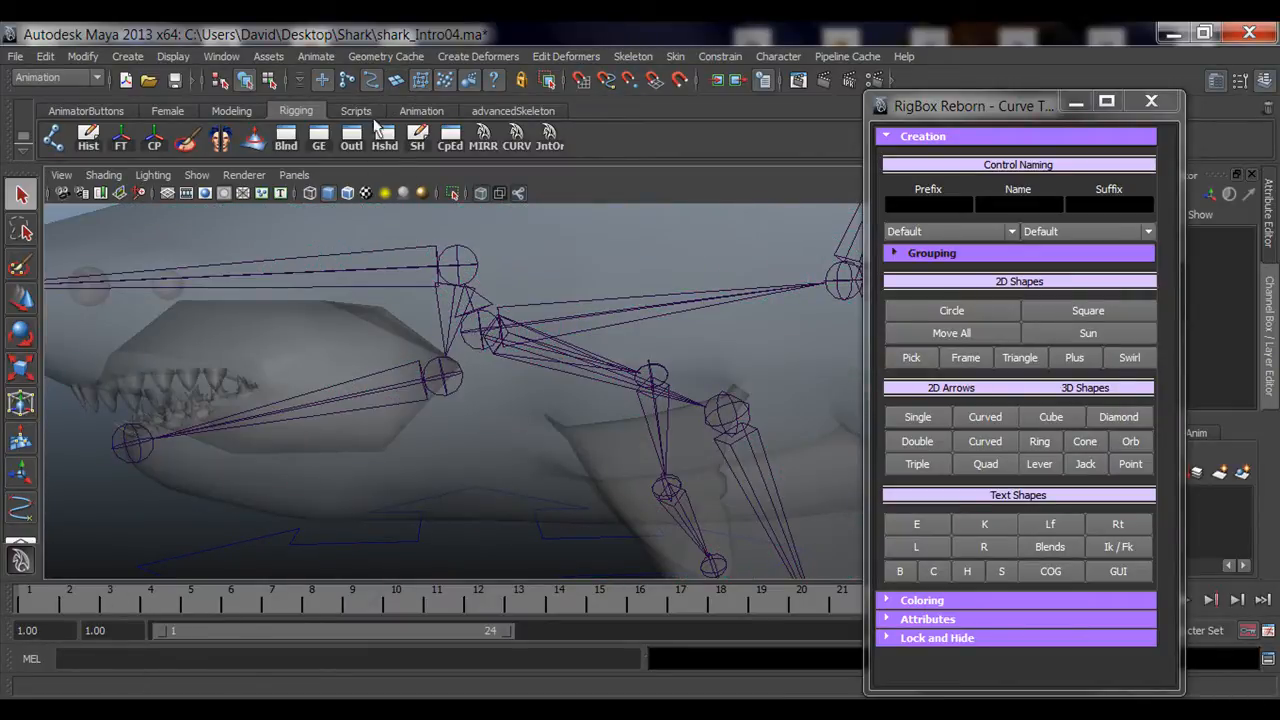
left_click(477, 338)
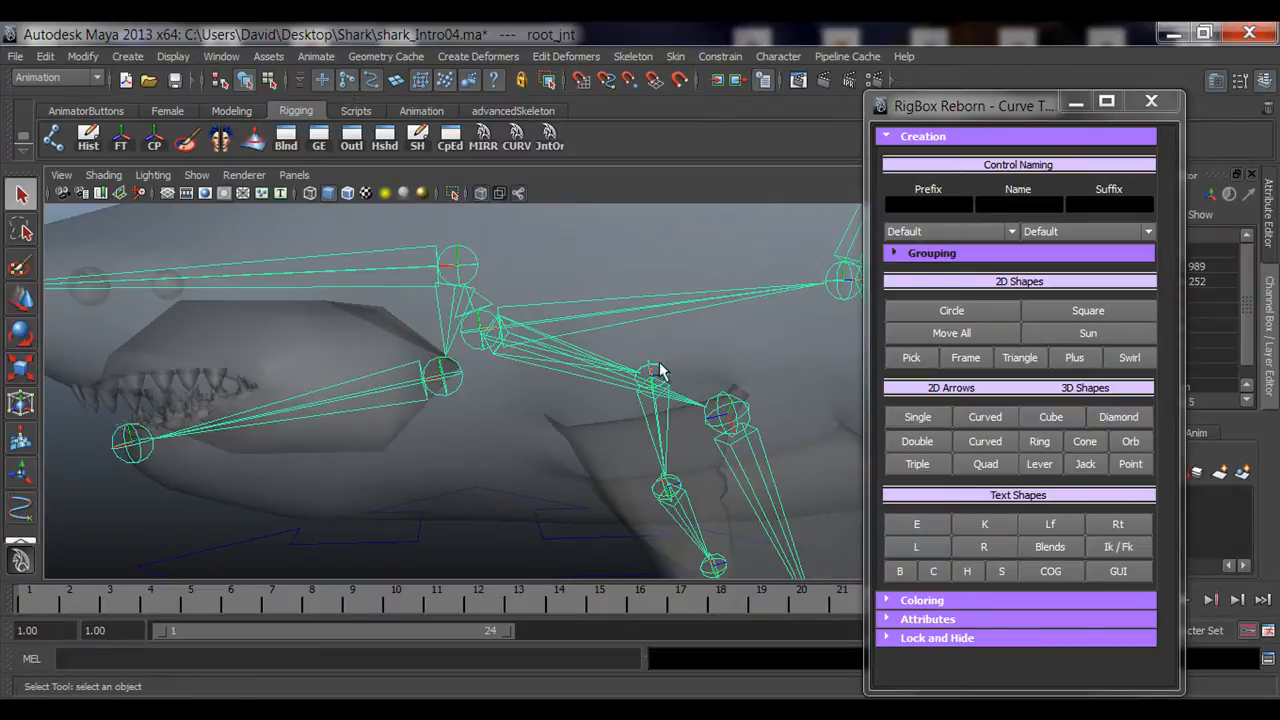
right_click_drag(659, 366, 403, 401, "alt")
middle_click_drag(557, 381, 457, 390, "alt")
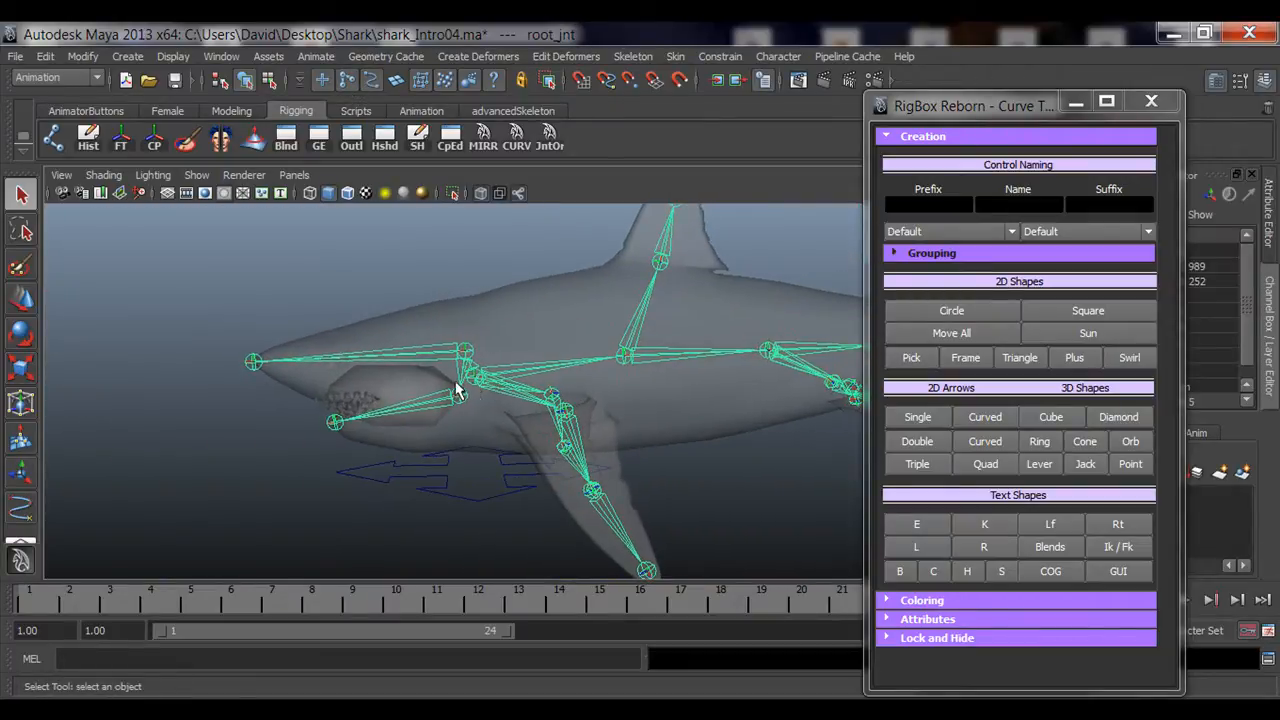
key("w")
left_click_drag(523, 374, 351, 377)
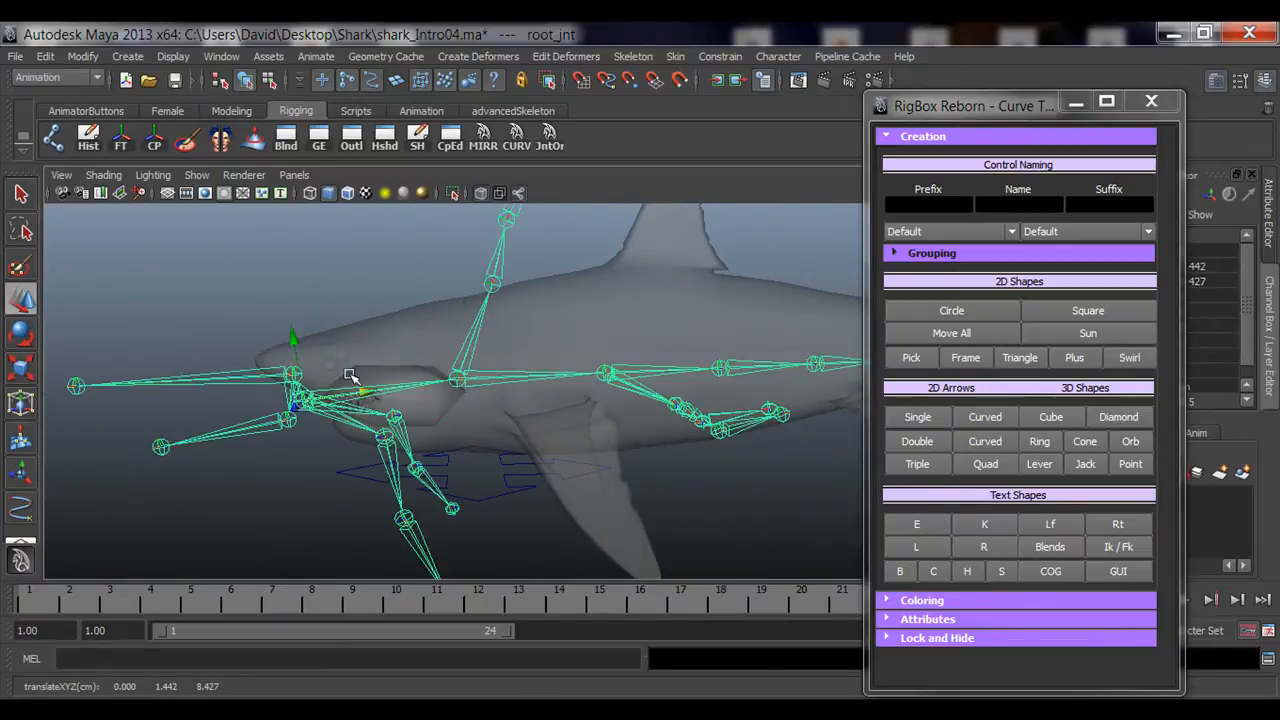
key("ctrl+z")
Color the arrow curve below the shark red and close the RigBox Reborn curve tool.
left_click(400, 488)
left_click_drag(567, 500, 460, 492, "alt")
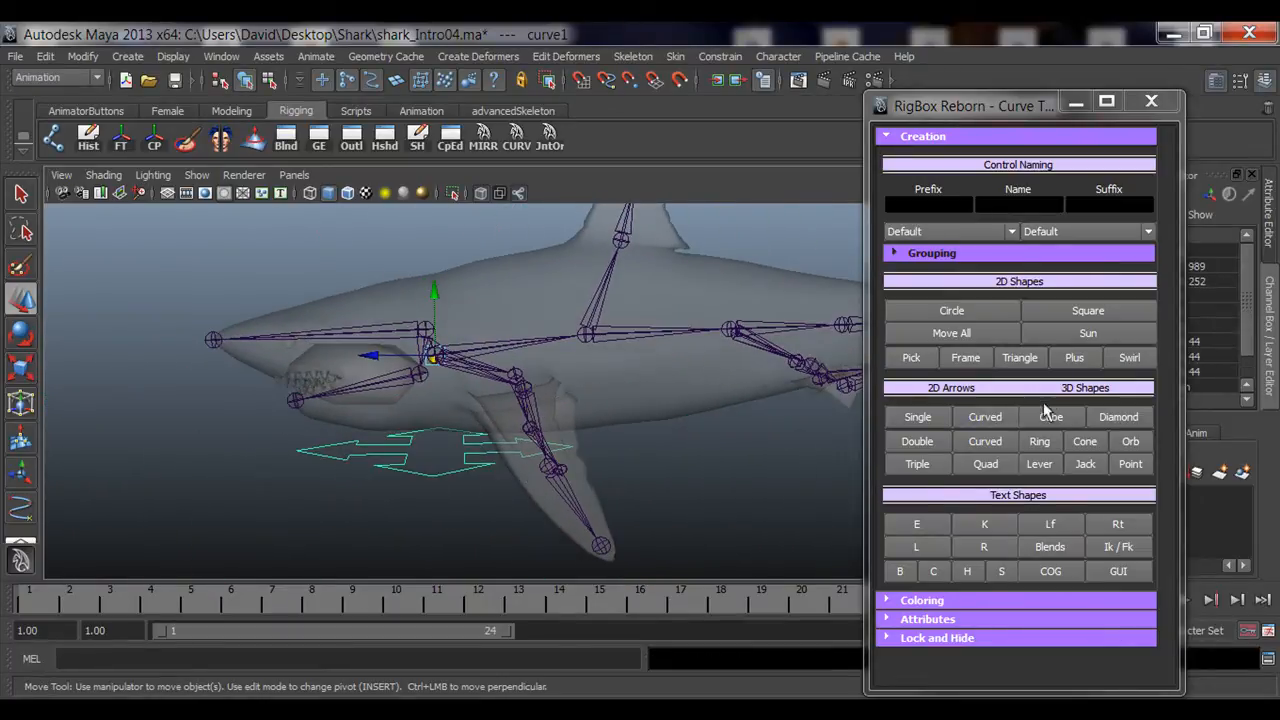
left_click(888, 137)
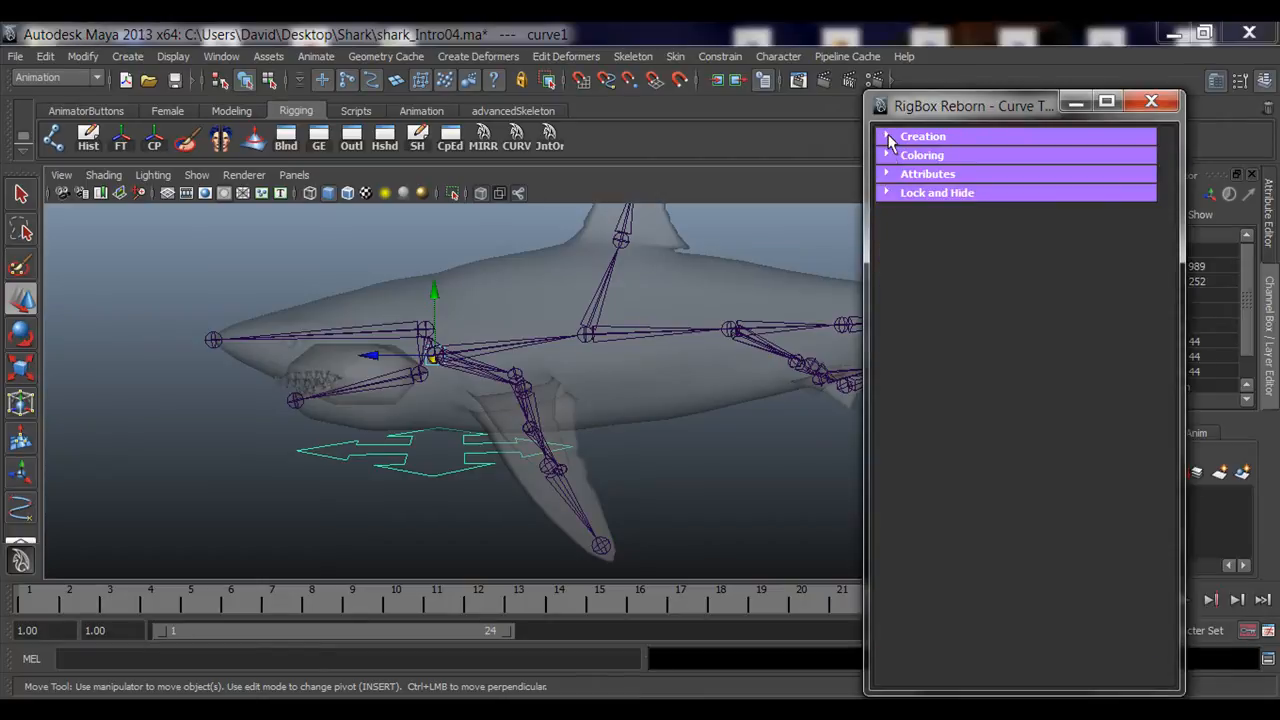
left_click(892, 157)
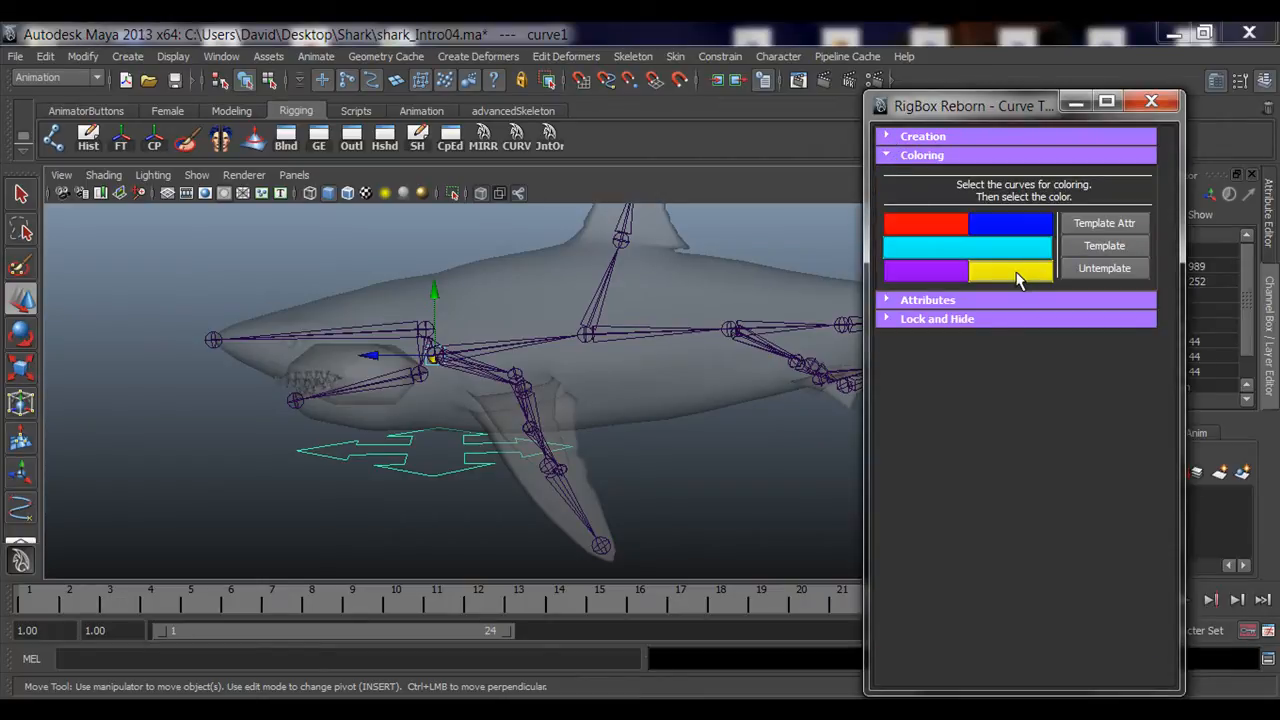
left_click(920, 229)
left_click(326, 541)
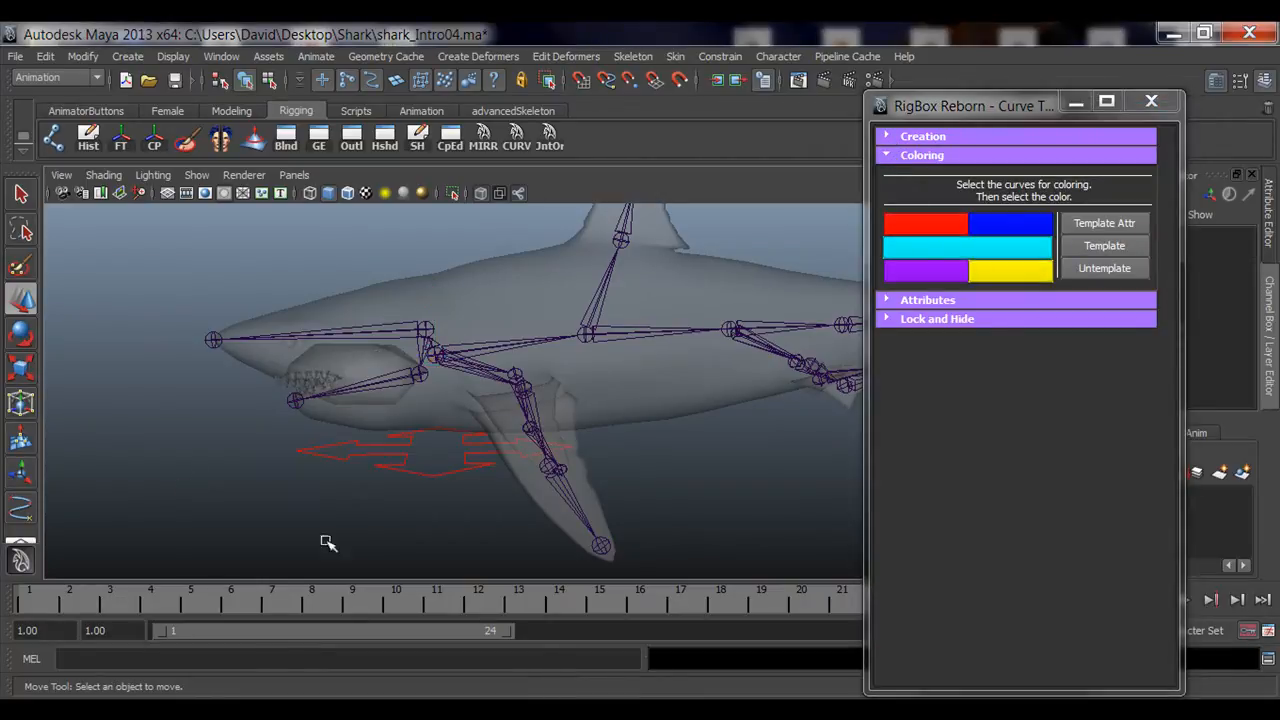
left_click_drag(326, 541, 410, 515, "alt")
left_click(1151, 100)
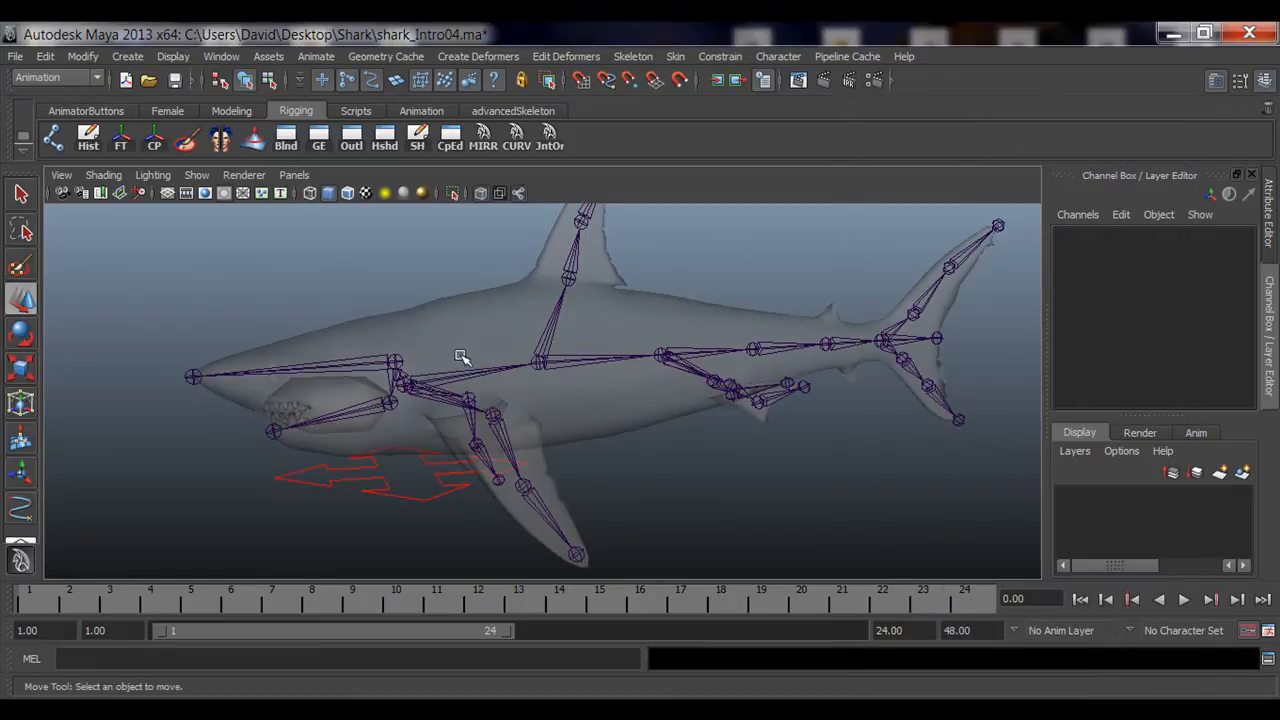
Examine the red arrow curve beneath the shark's head up close.
scroll(429, 351, "up", 5)
key("q")
middle_click_drag(500, 452, 573, 439, "alt")
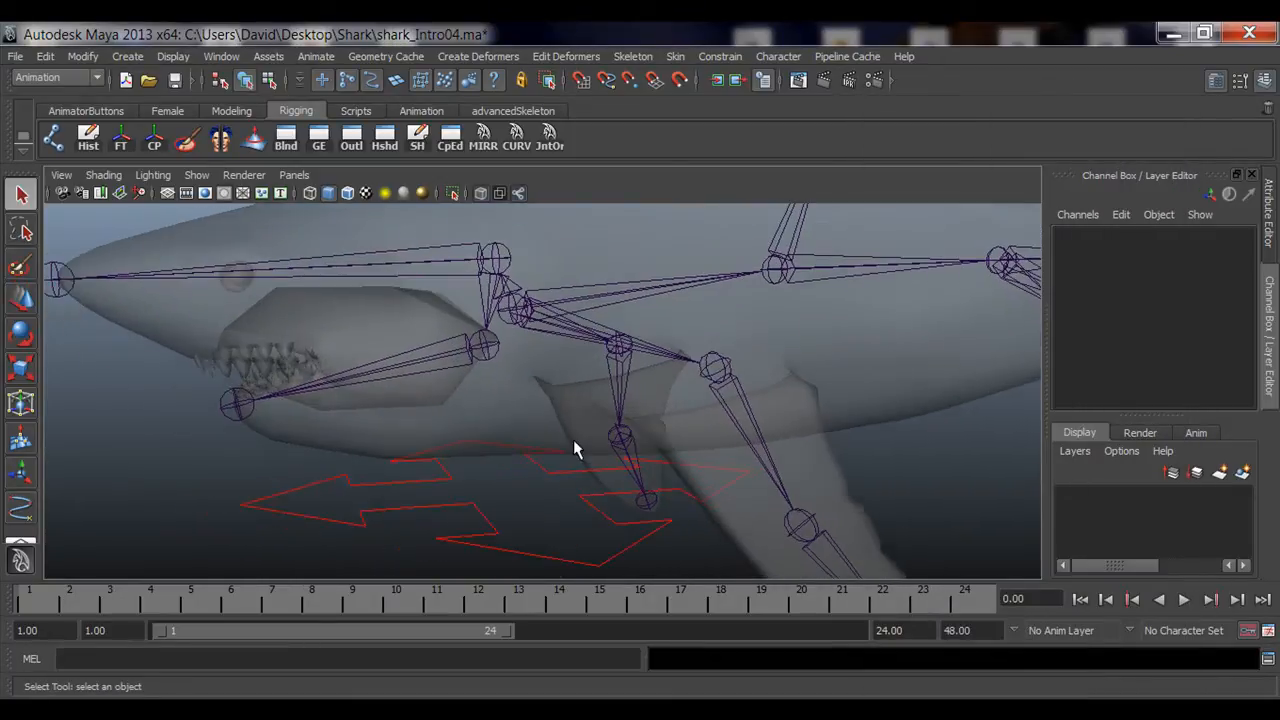
right_click_drag(573, 439, 453, 416, "alt")
left_click_drag(449, 460, 457, 466, "alt")
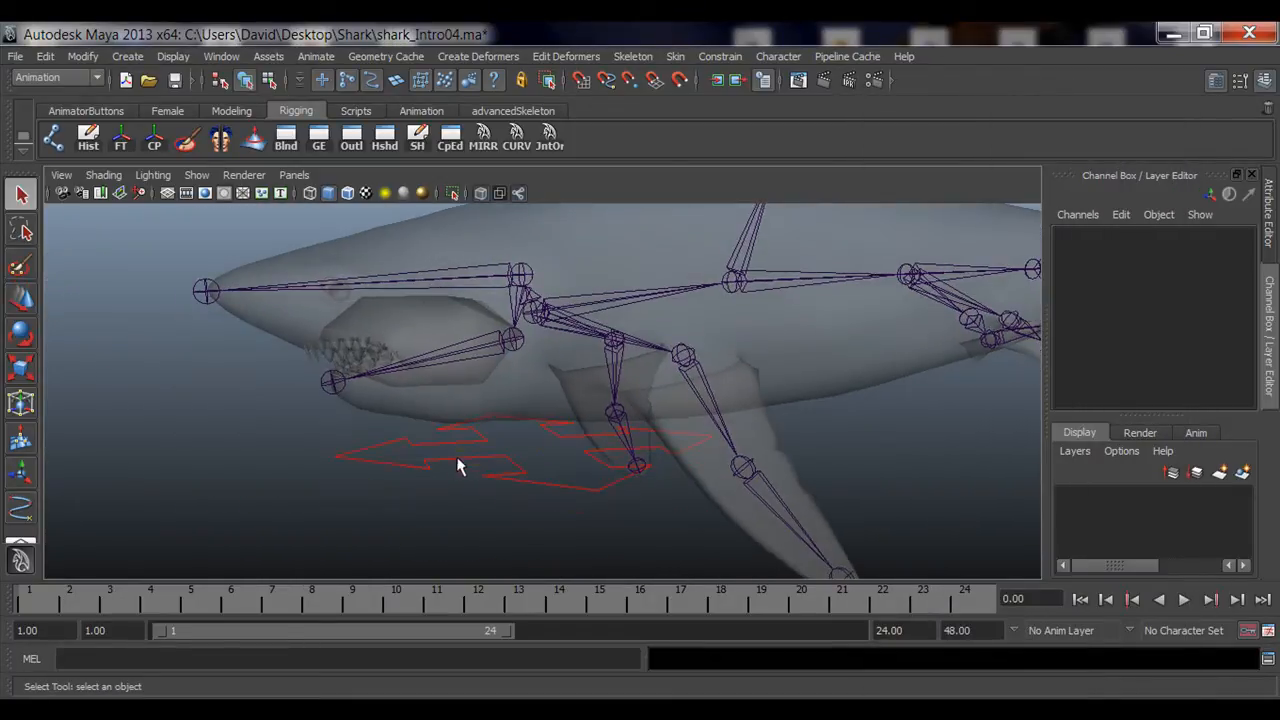
Select the red arrow curve and rename it Shark_root_ctrl.
left_click(380, 466)
left_click_drag(671, 437, 566, 420, "alt")
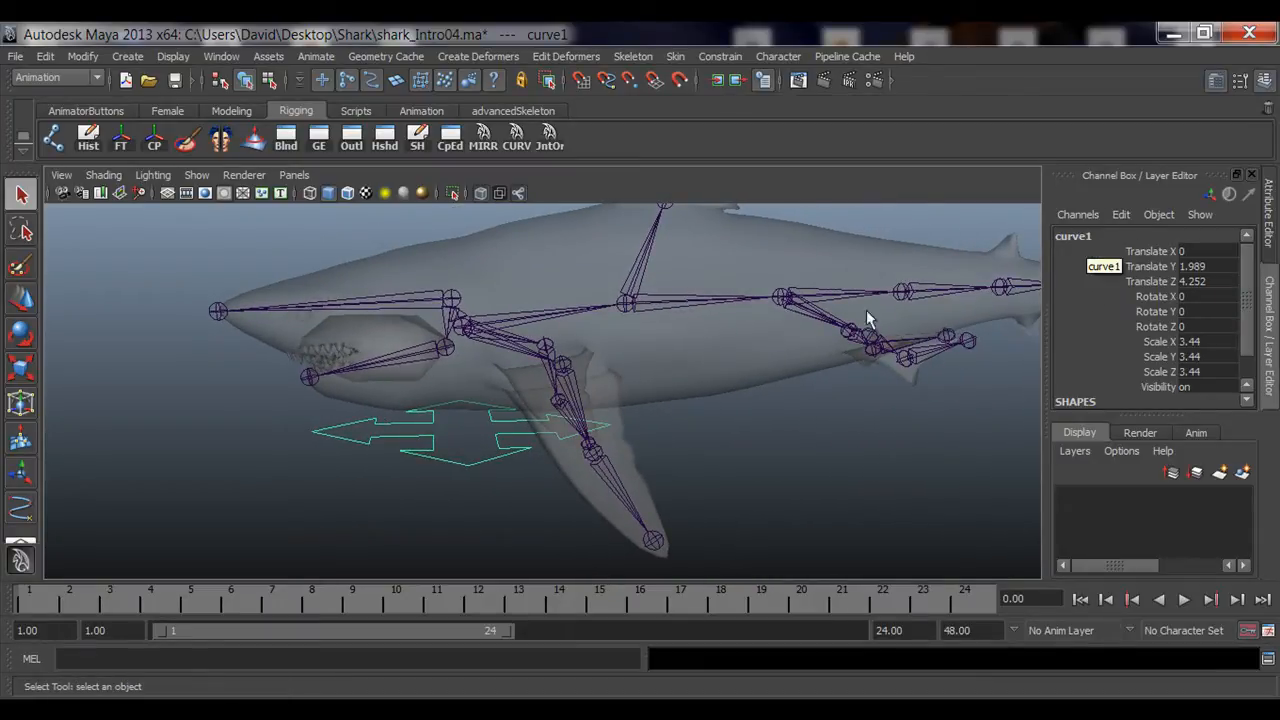
left_click_drag(866, 310, 730, 371, "alt")
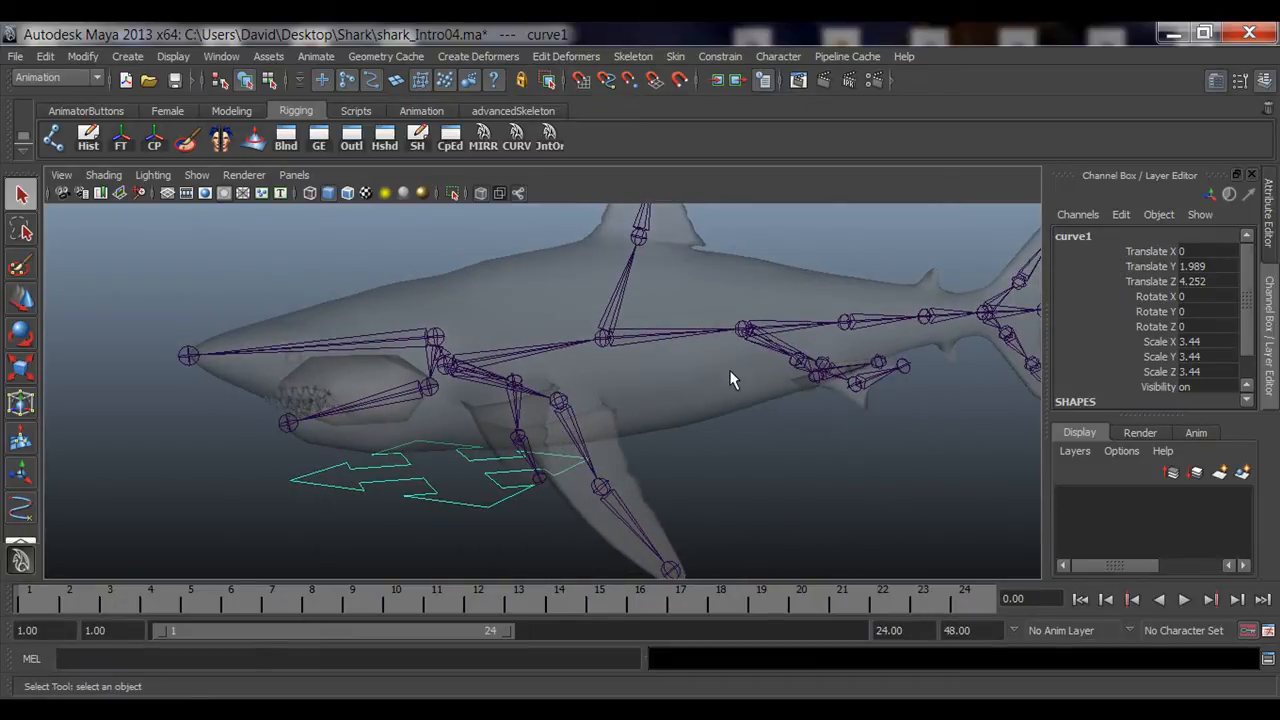
left_click(1074, 238)
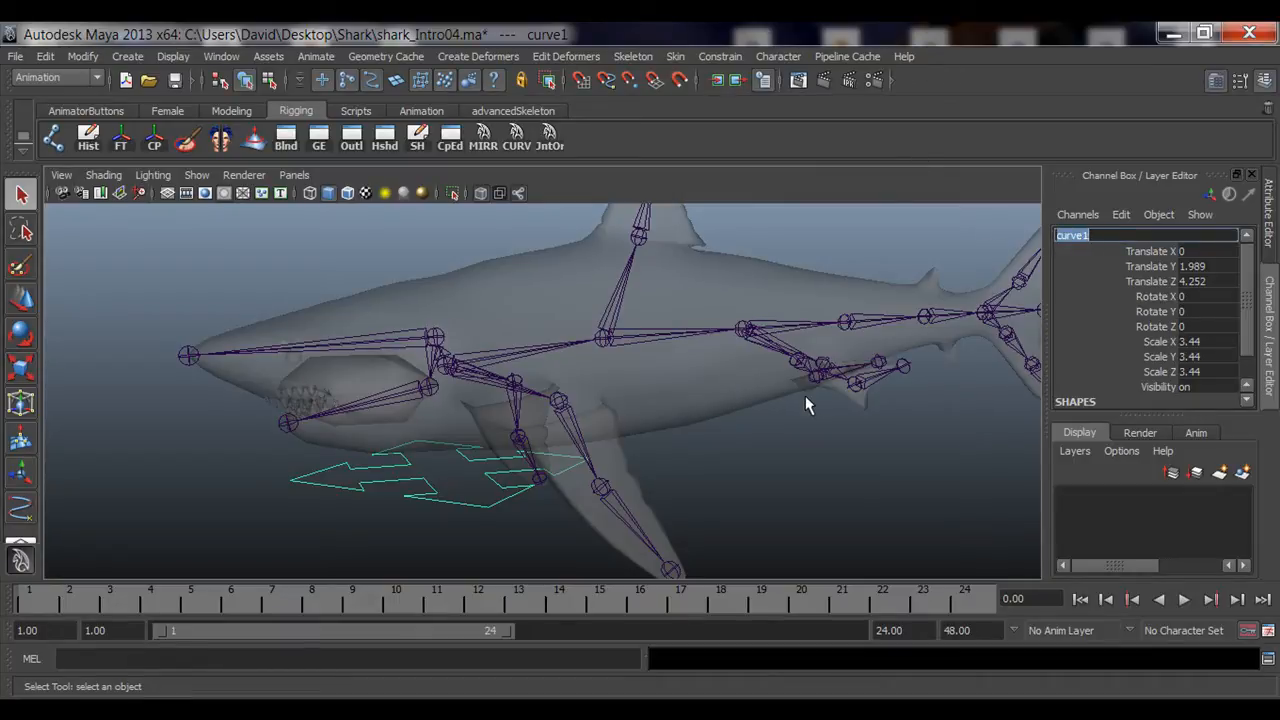
type("Sh")
key("BackSpace")
key("BackSpace")
key("BackSpace")
key("BackSpace")
key("BackSpace")
type("root")
left_click_drag(1145, 235, 964, 226)
left_click(1140, 235)
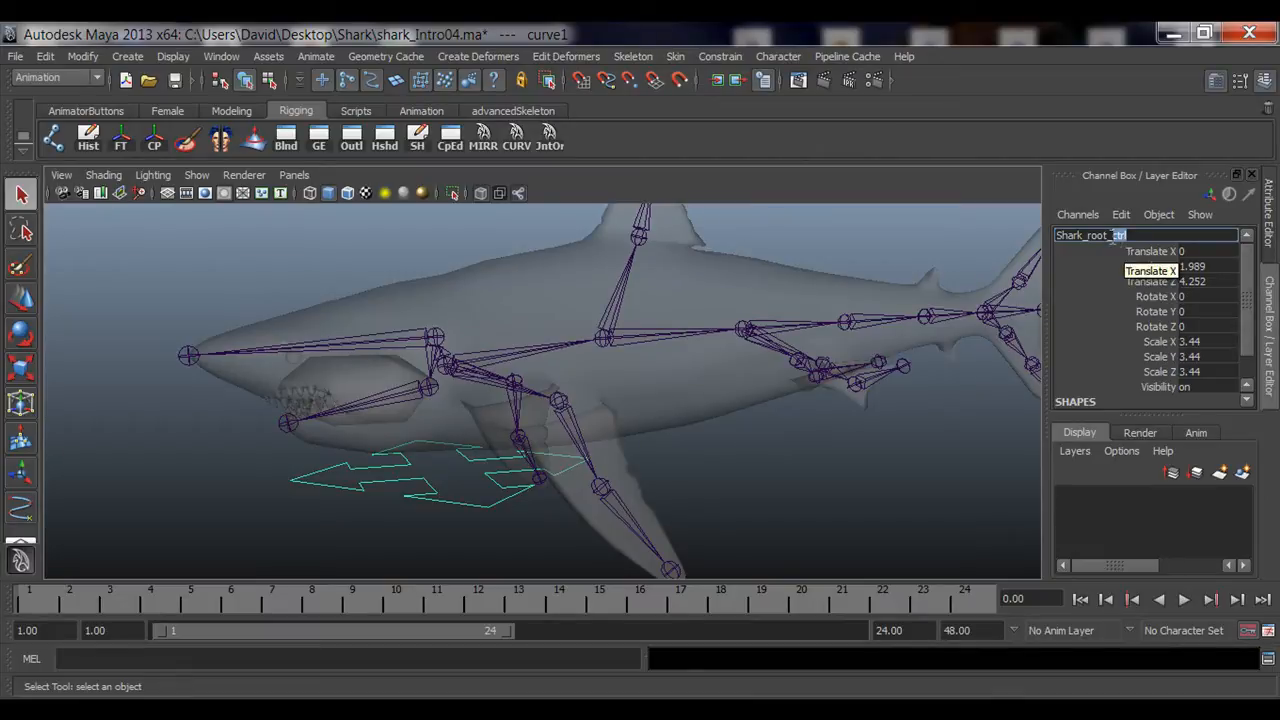
left_click(1110, 235)
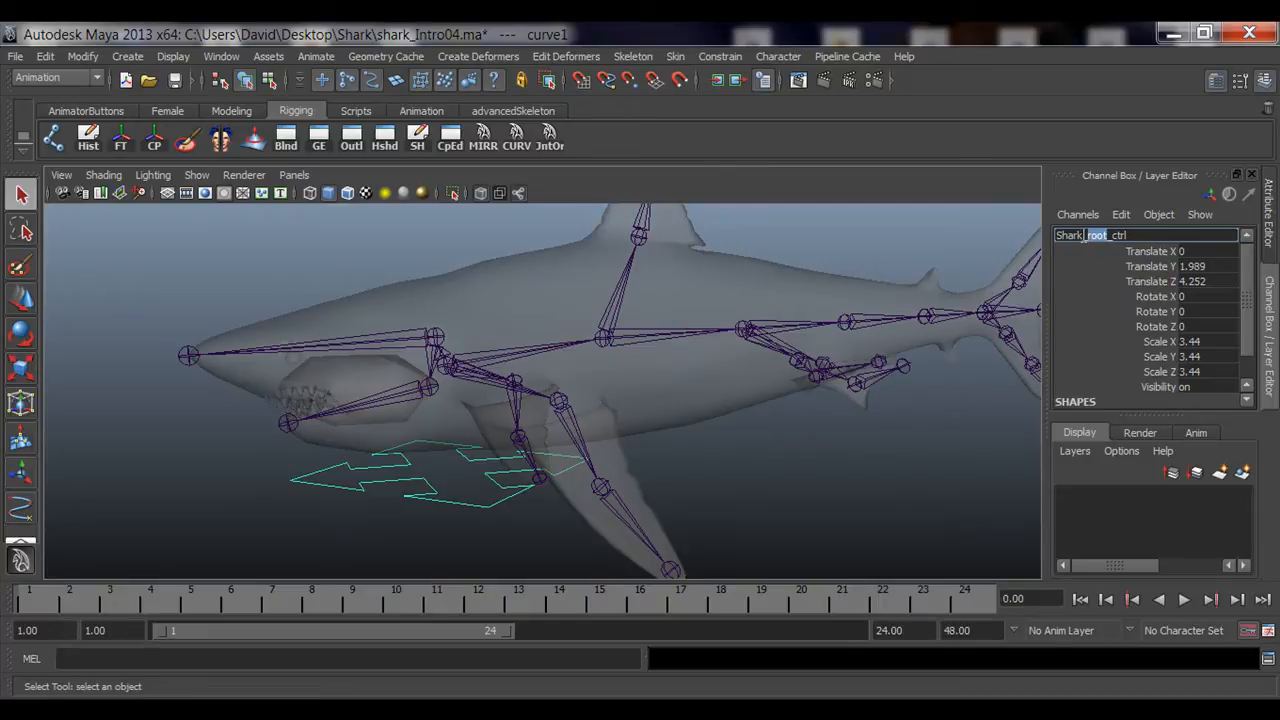
left_click_drag(1085, 235, 1056, 235)
key("Return")
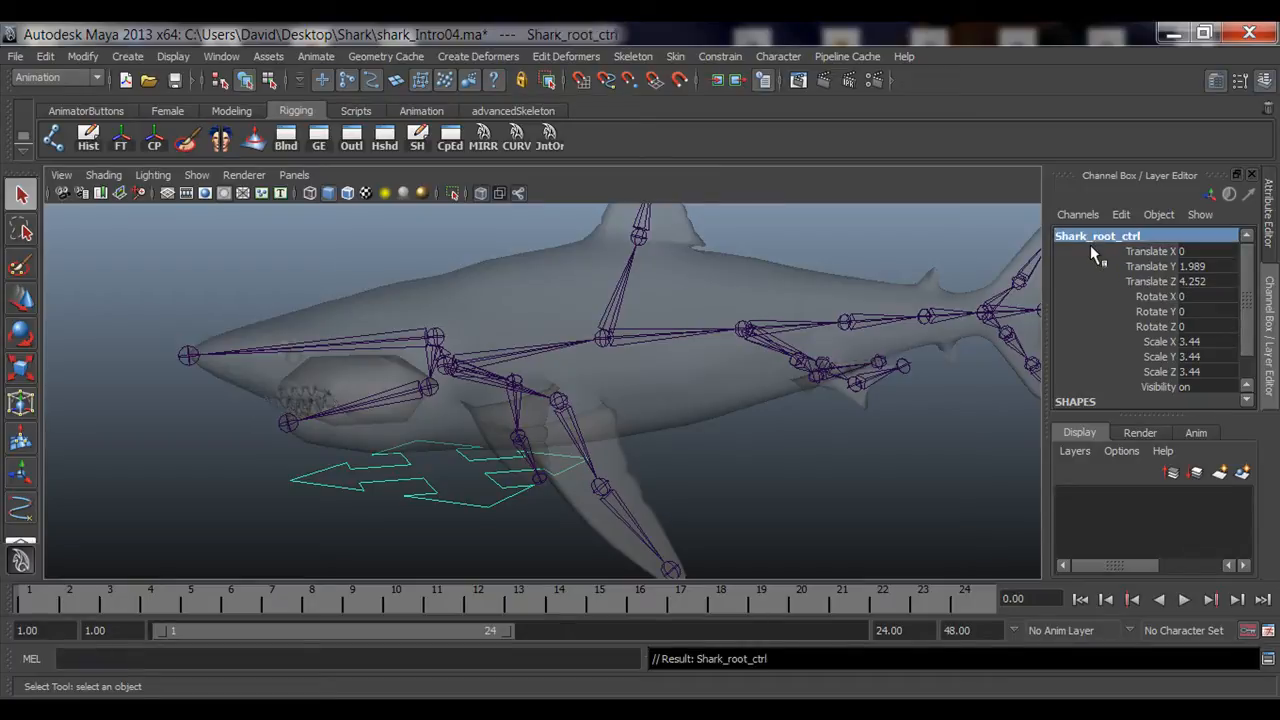
Reselect Shark_root_ctrl, try moving it forward along Z to about 11.7, and undo the move.
left_click(835, 492)
left_click_drag(770, 452, 710, 385, "alt")
left_click(482, 421)
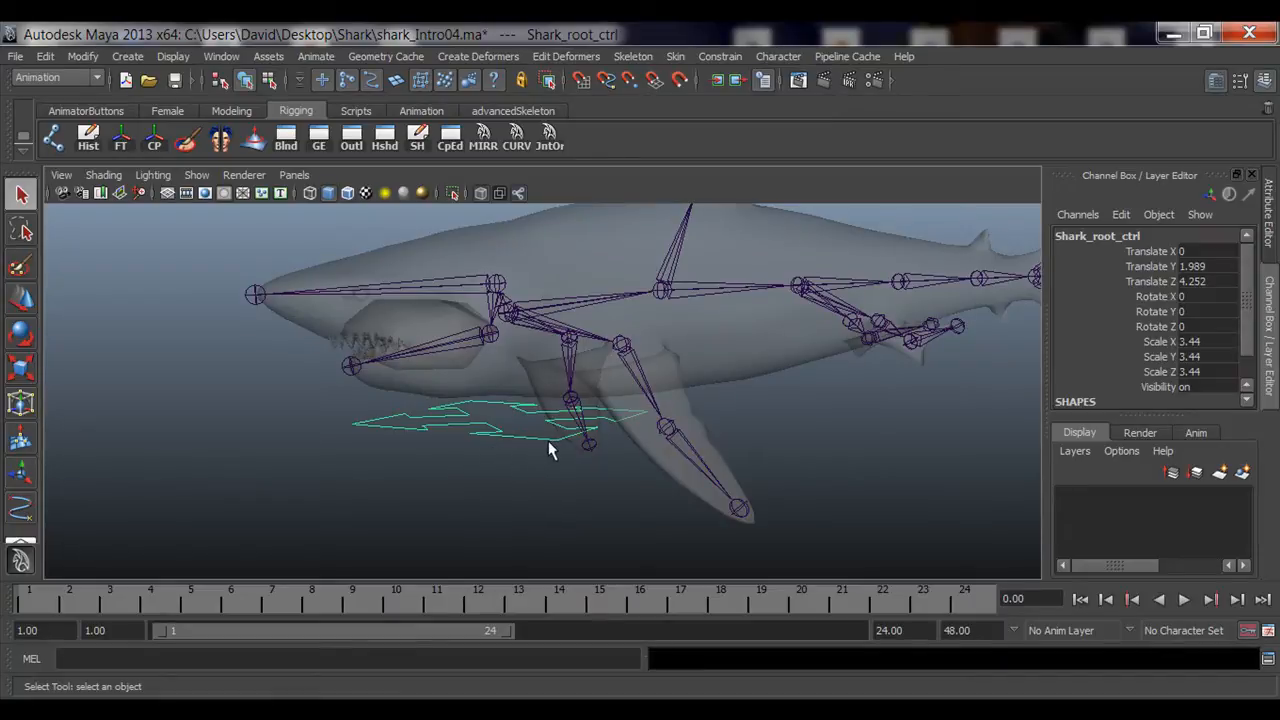
left_click_drag(641, 472, 347, 480, "alt")
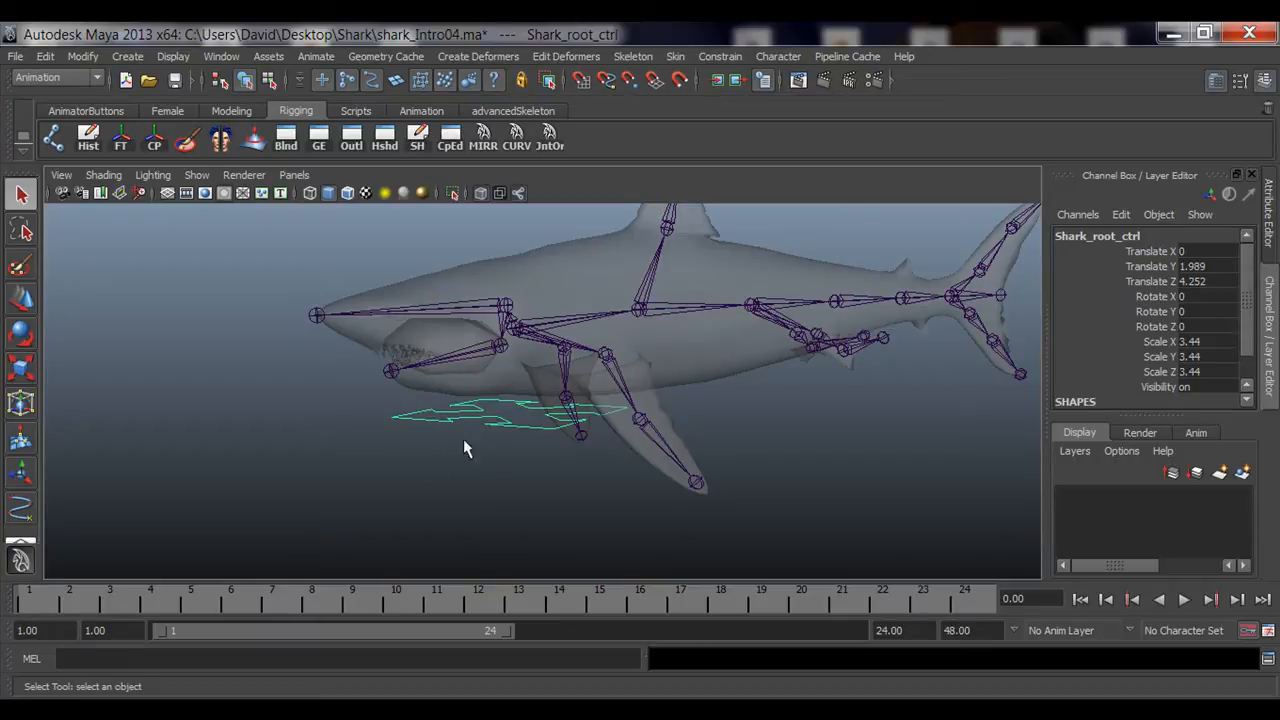
left_click_drag(463, 447, 668, 484, "alt")
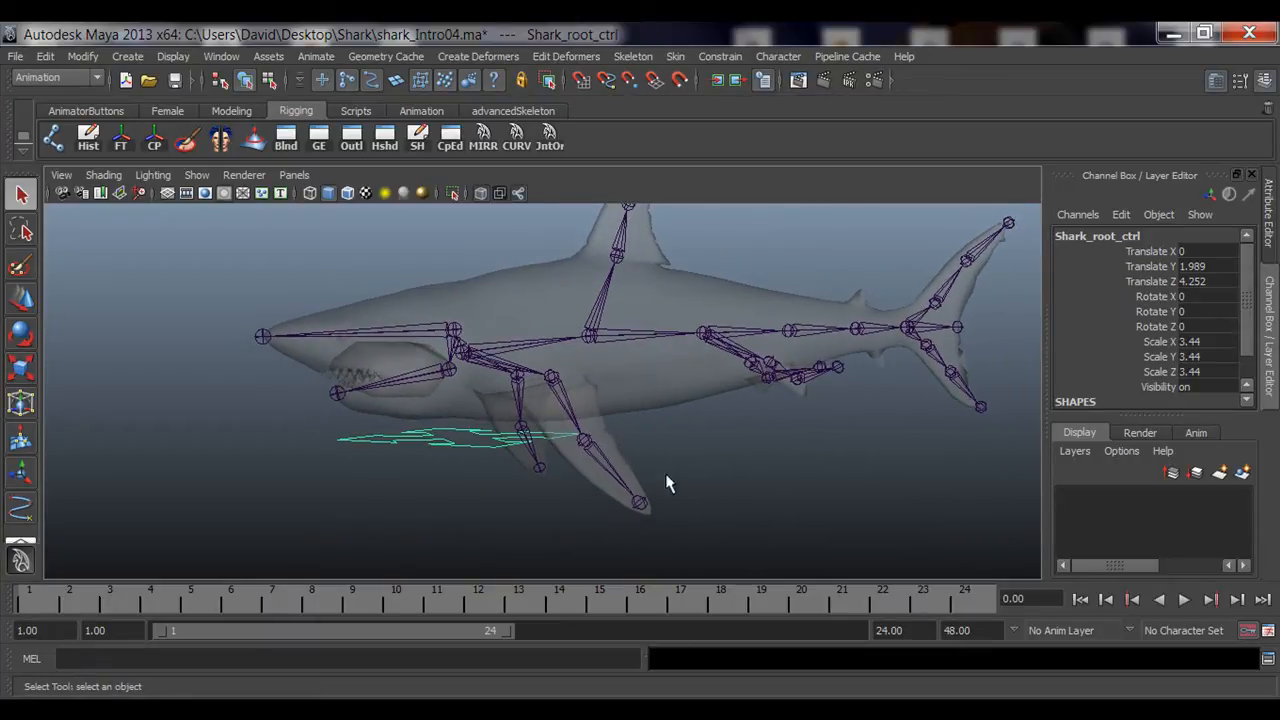
key("w")
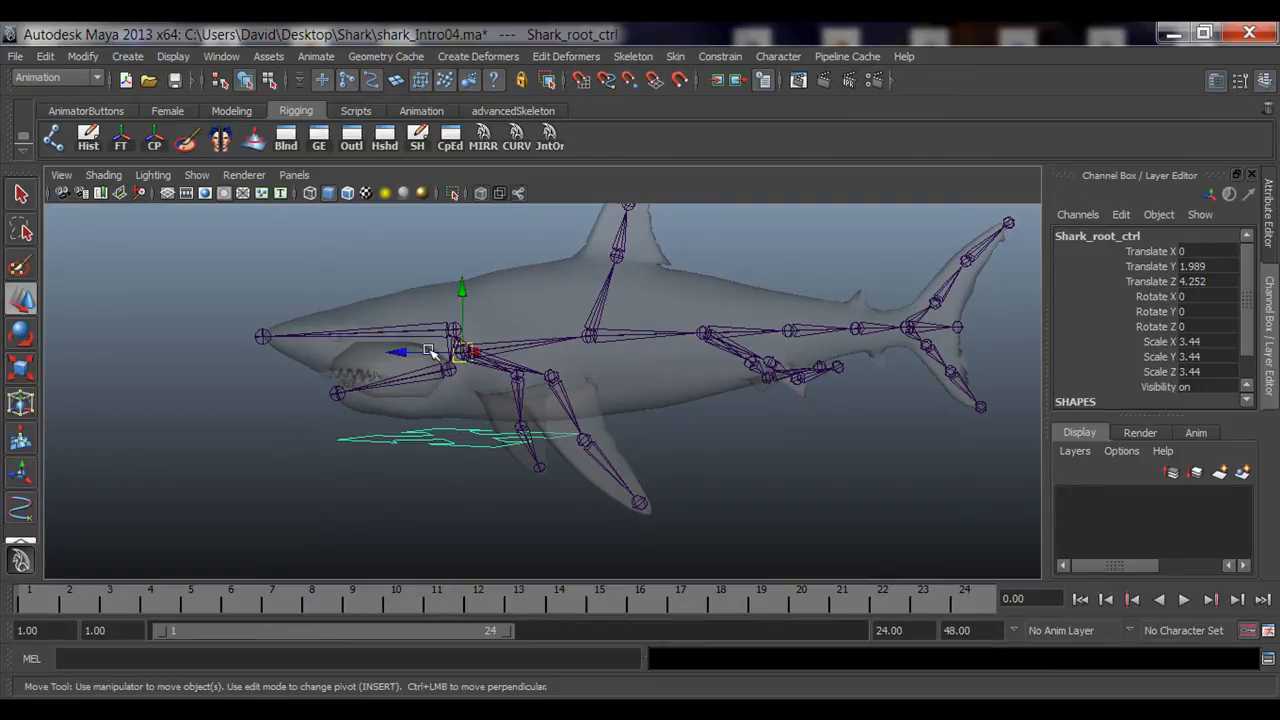
left_click_drag(426, 352, 134, 366)
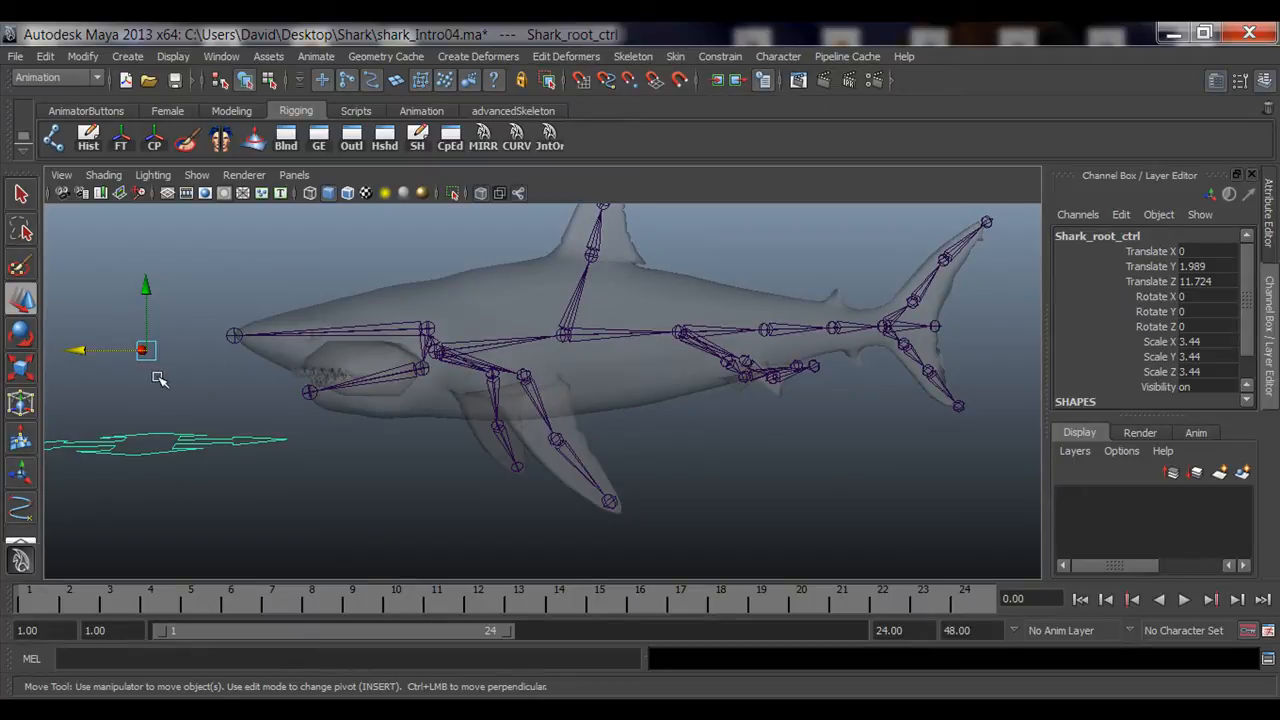
key("ctrl+z")
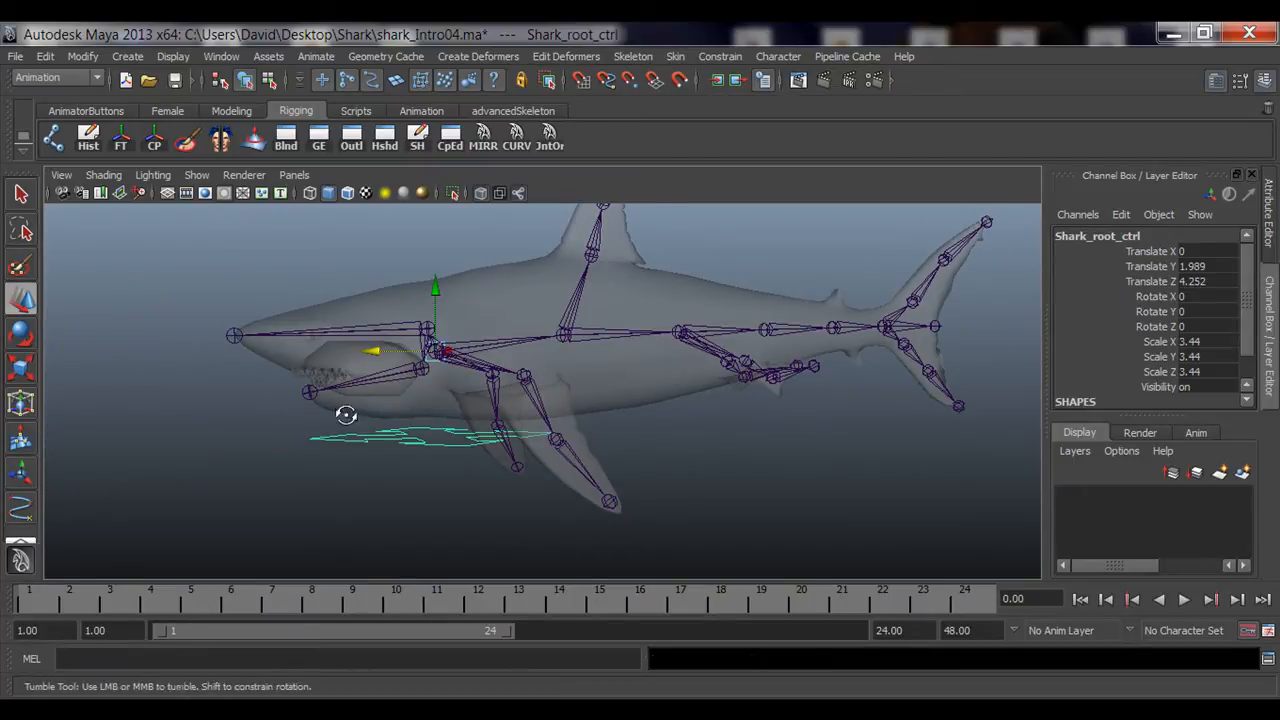
Select the left flipper's first joint, rotate it about 62 degrees around Z, and view it from the front.
left_click_drag(343, 415, 529, 423, "alt")
left_click(560, 375)
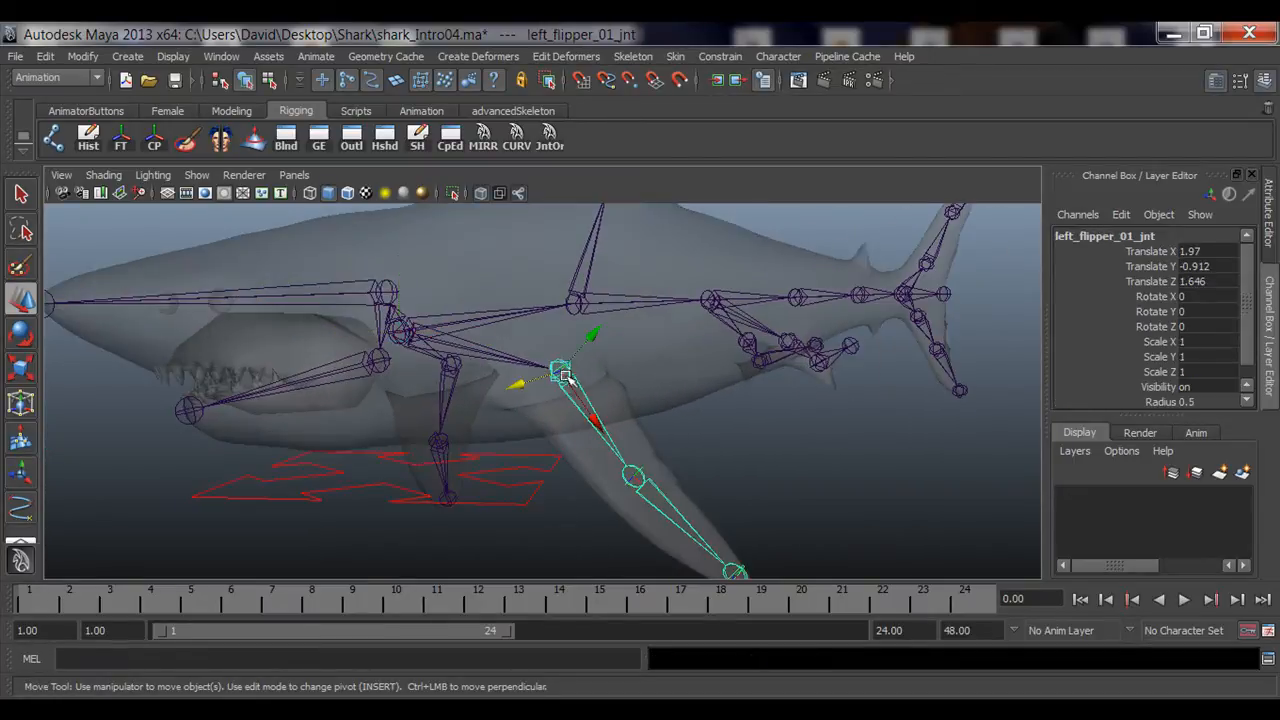
left_click_drag(560, 375, 496, 447, "alt")
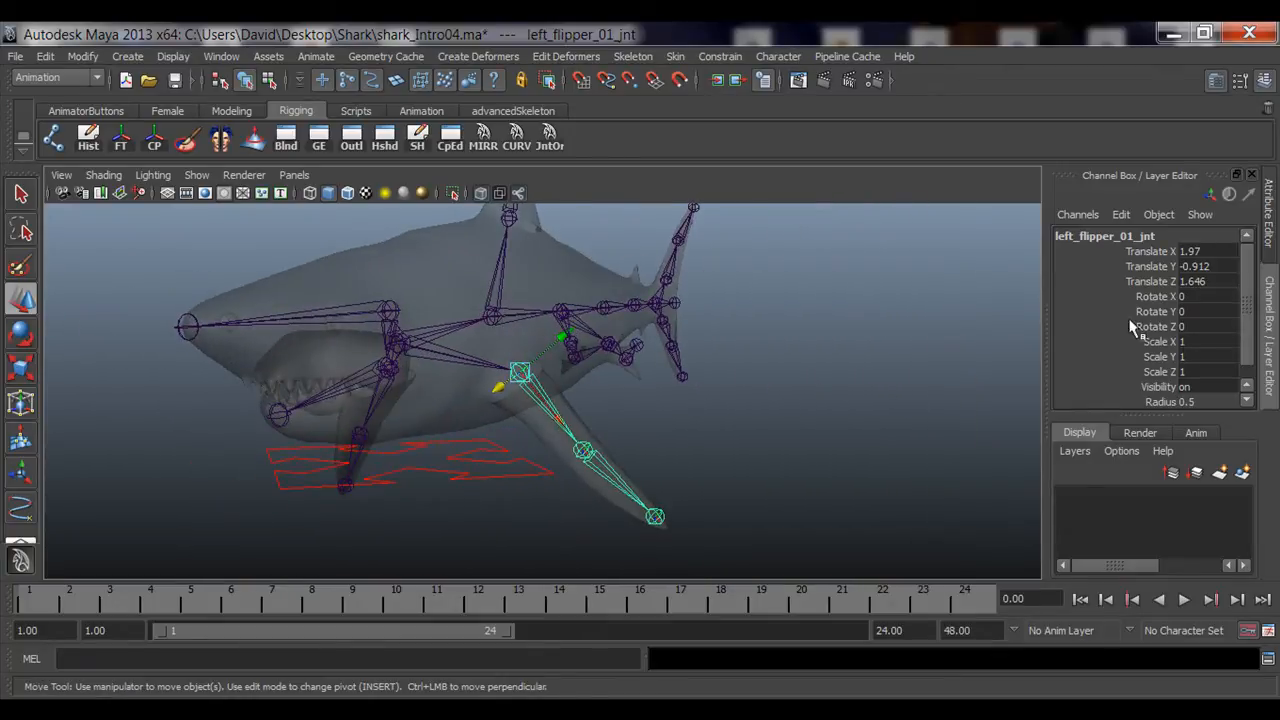
left_click_drag(1170, 297, 1176, 327)
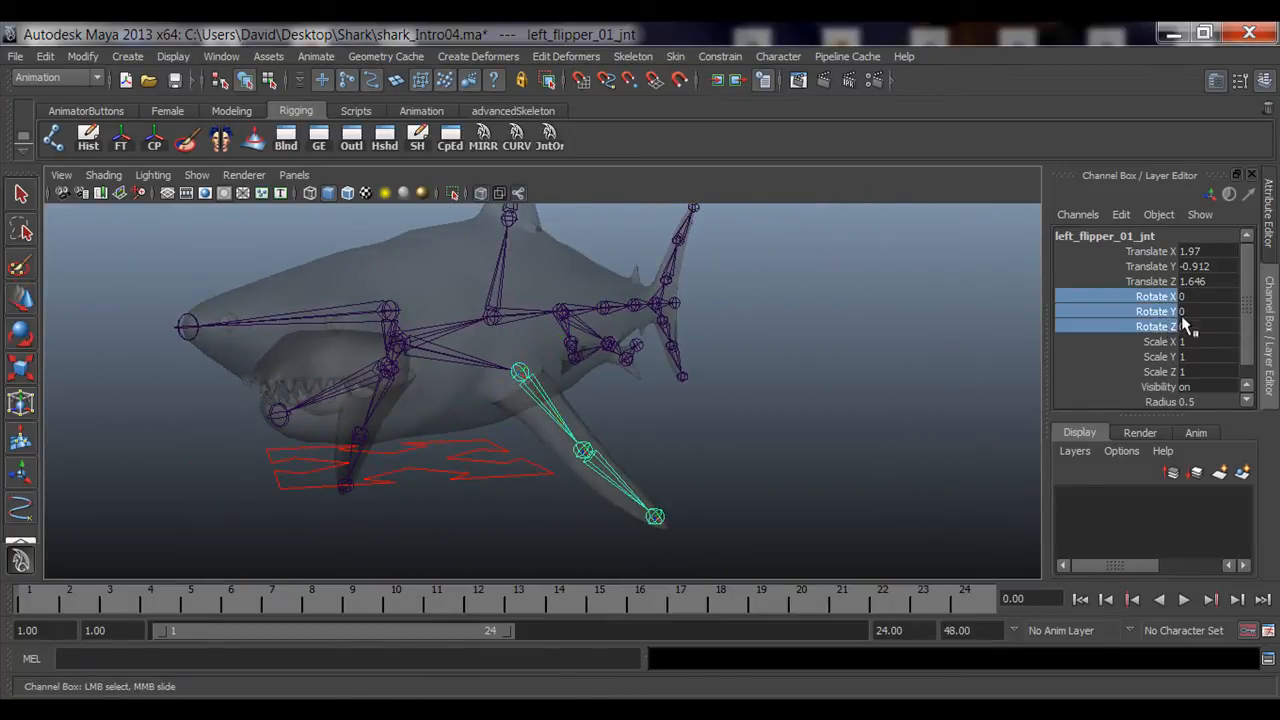
key("e")
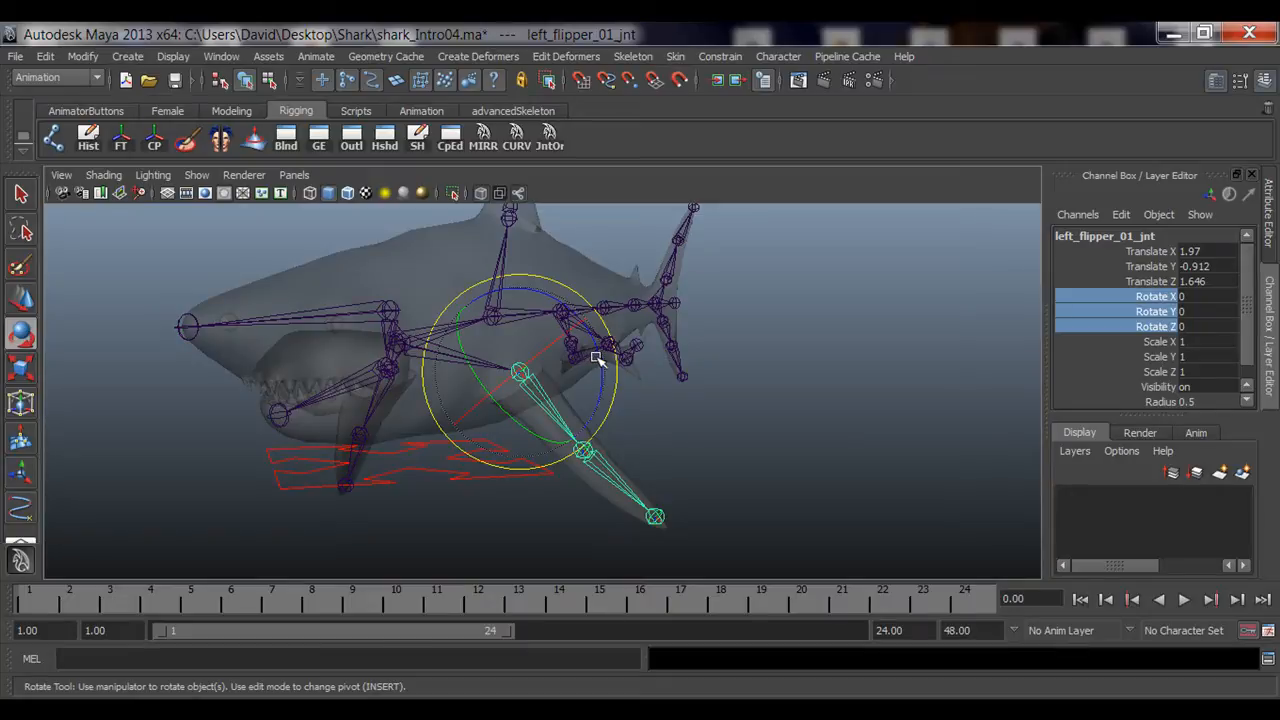
left_click_drag(600, 357, 552, 262)
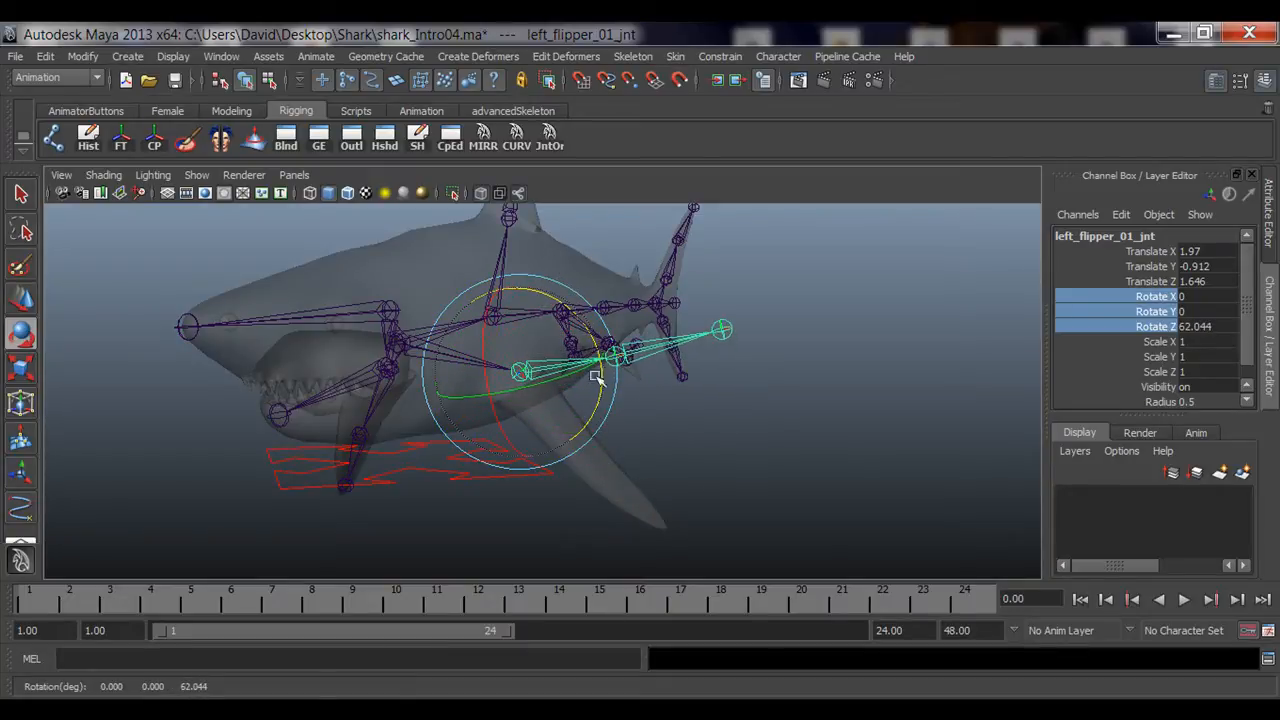
left_click_drag(599, 460, 586, 357, "alt")
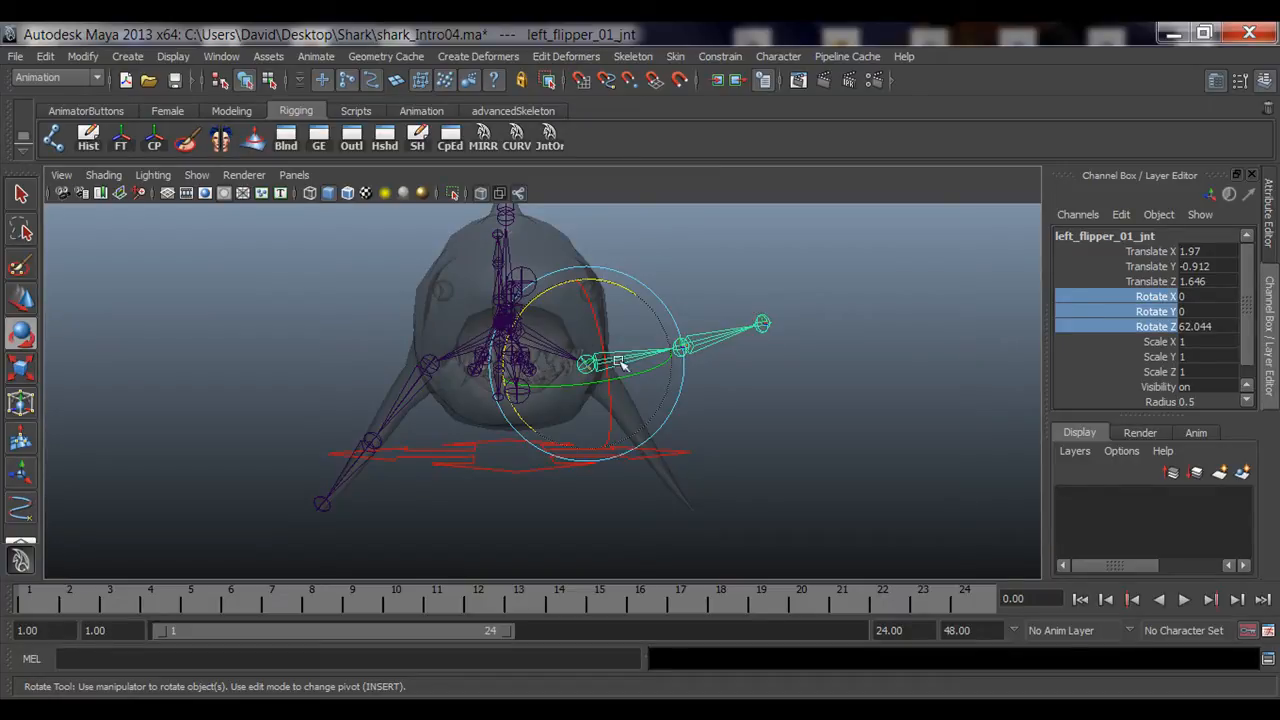
Set the left flipper's first joint Rotate Z to 0.
double_click(1194, 327)
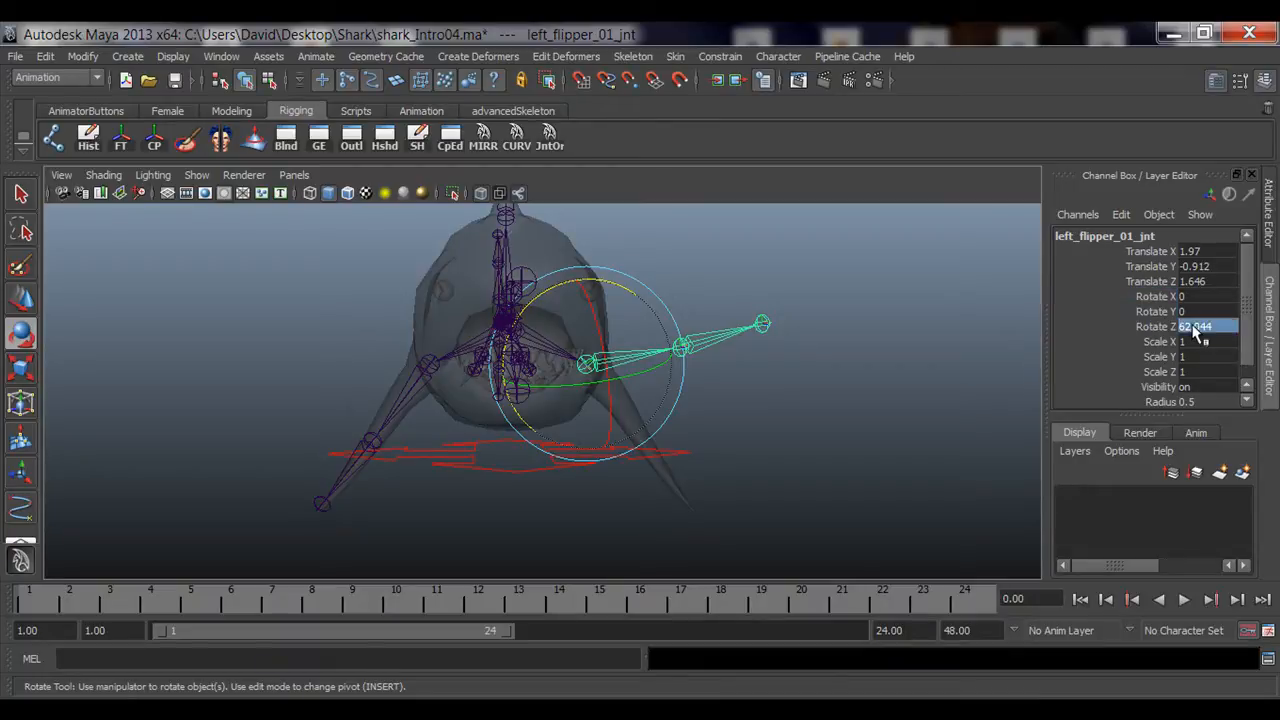
type("0")
key("Return")
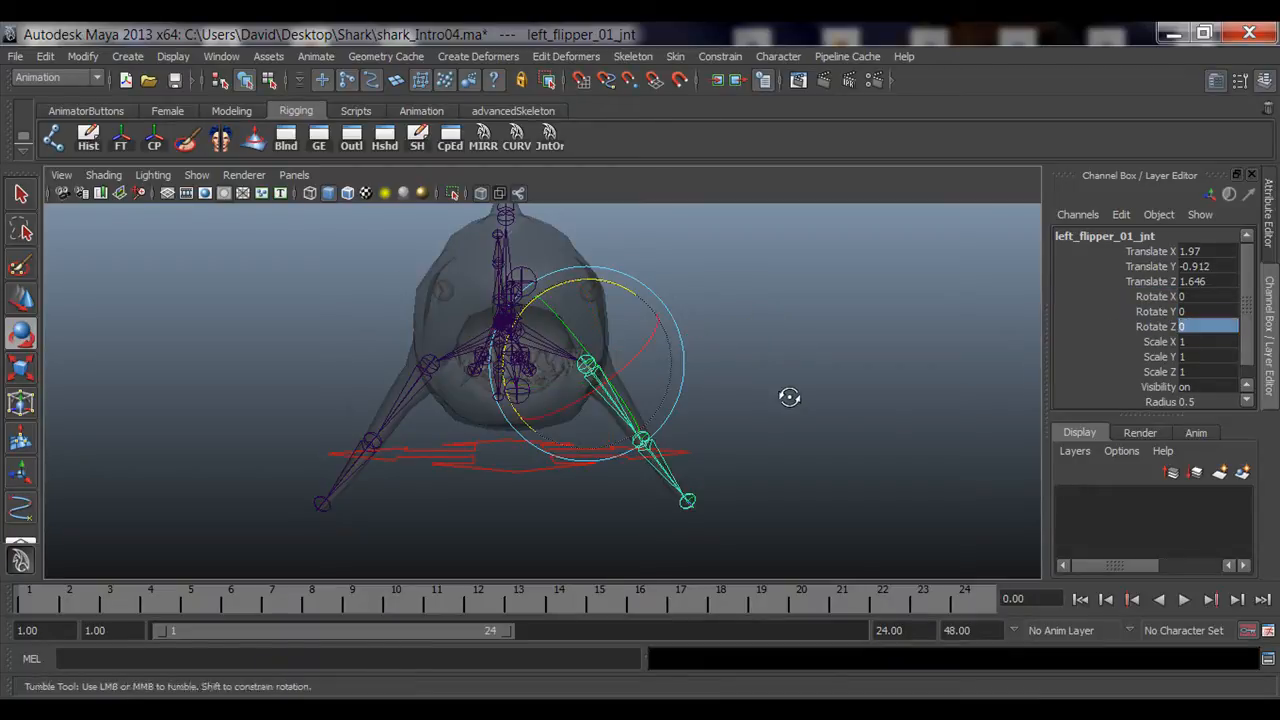
Select Shark_root_ctrl and rotate it about 24.7 degrees around Z.
left_click_drag(789, 397, 594, 362, "alt")
left_click_drag(771, 443, 393, 479, "alt")
right_click_drag(541, 505, 357, 491, "alt")
middle_click_drag(357, 491, 400, 497, "alt")
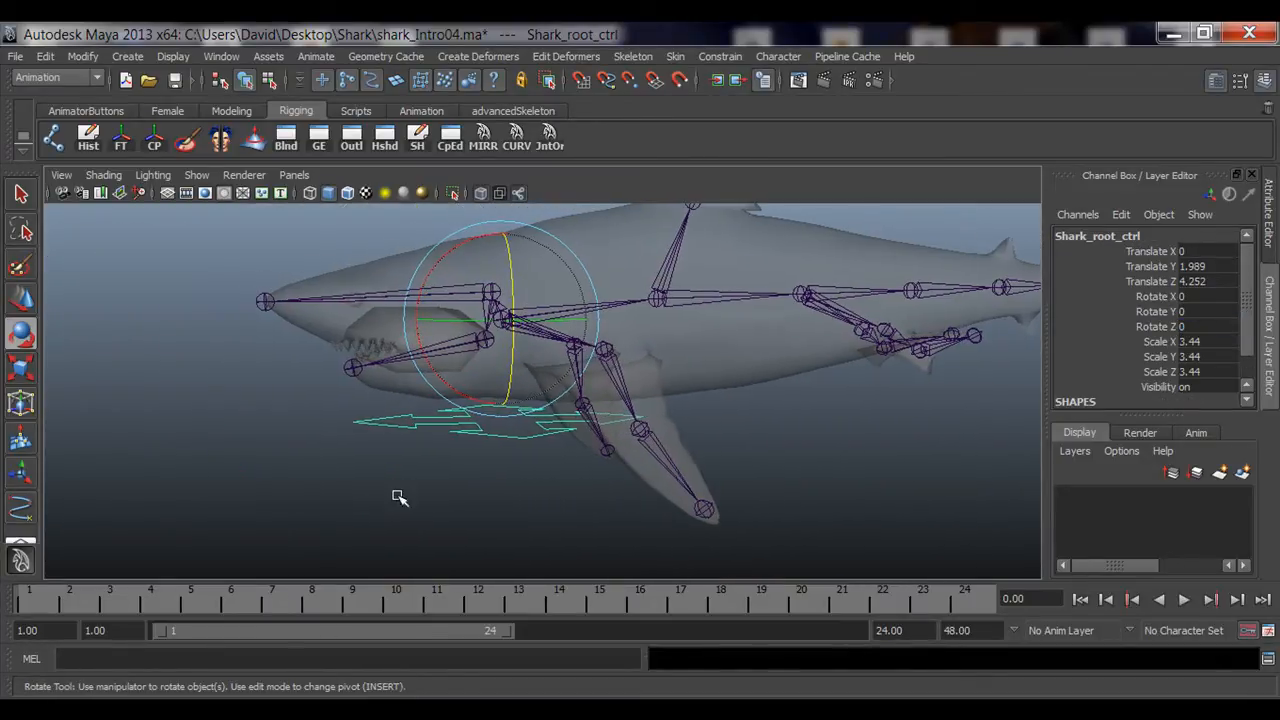
left_click_drag(438, 315, 540, 330, "alt")
left_click_drag(598, 295, 582, 258)
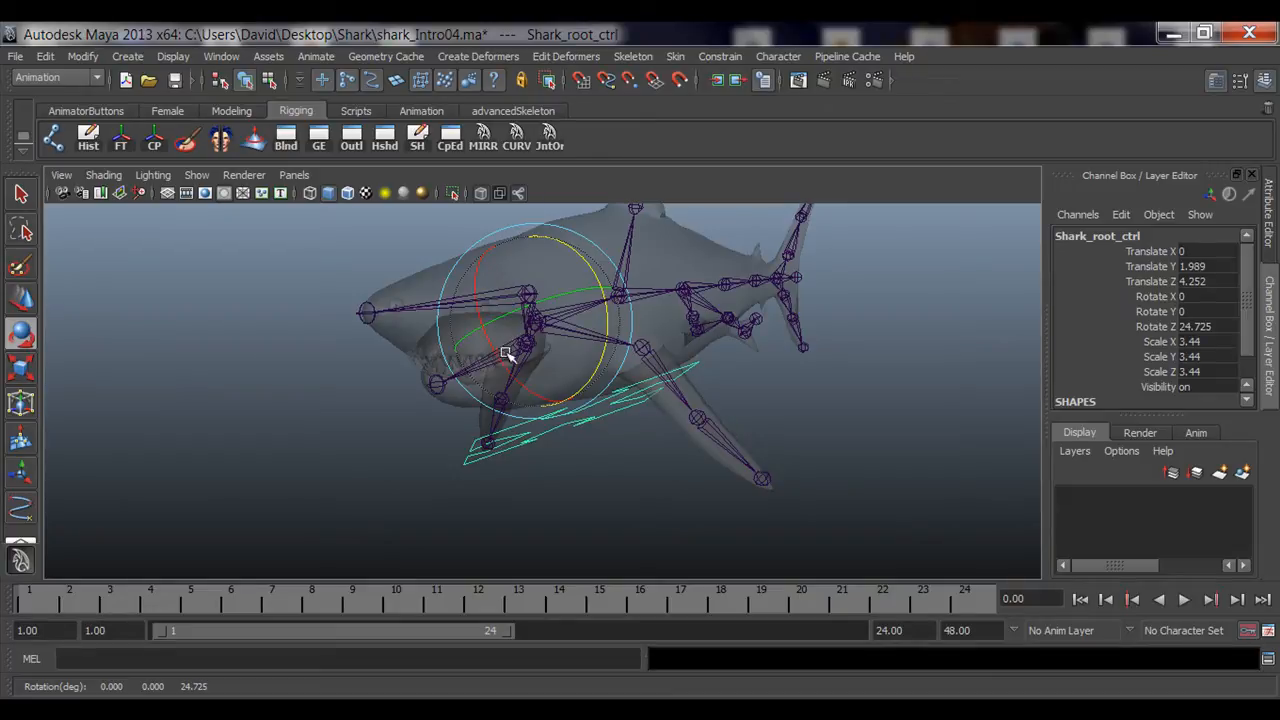
left_click_drag(583, 423, 695, 439, "alt")
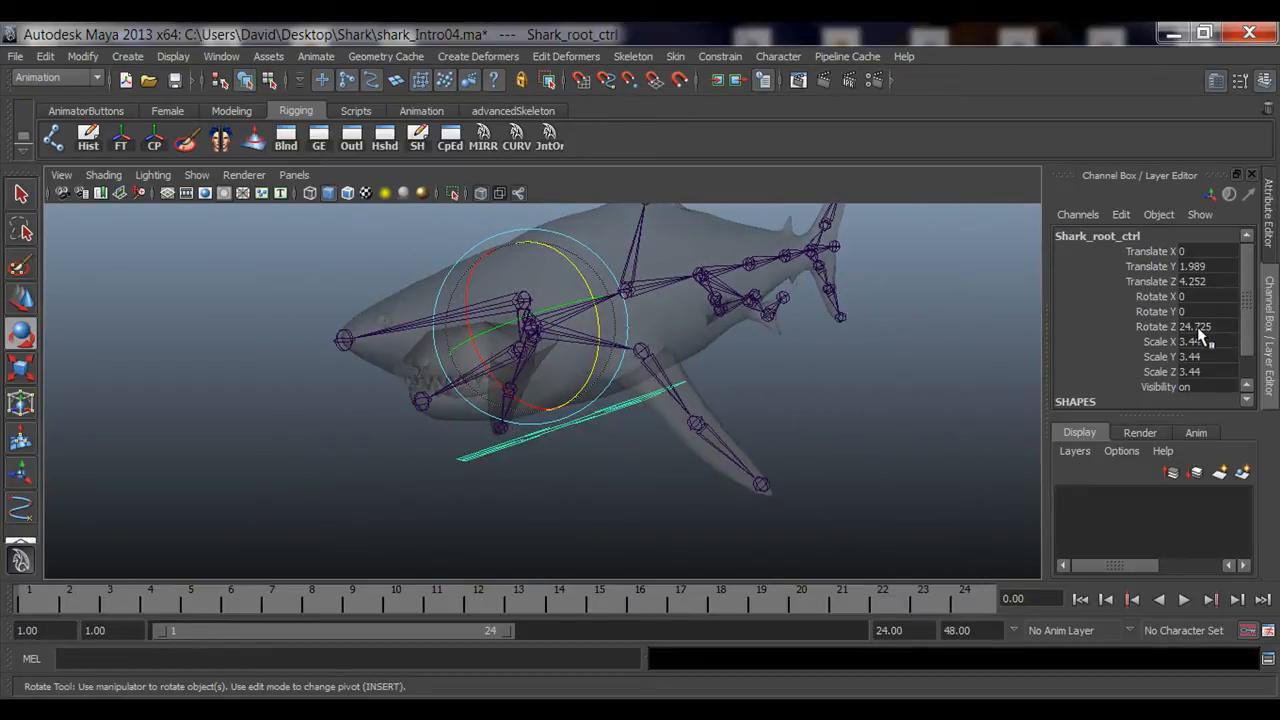
Set Shark_root_ctrl's Rotate Z to 0 and deselect the control.
double_click(1196, 327)
type("0")
key("Return")
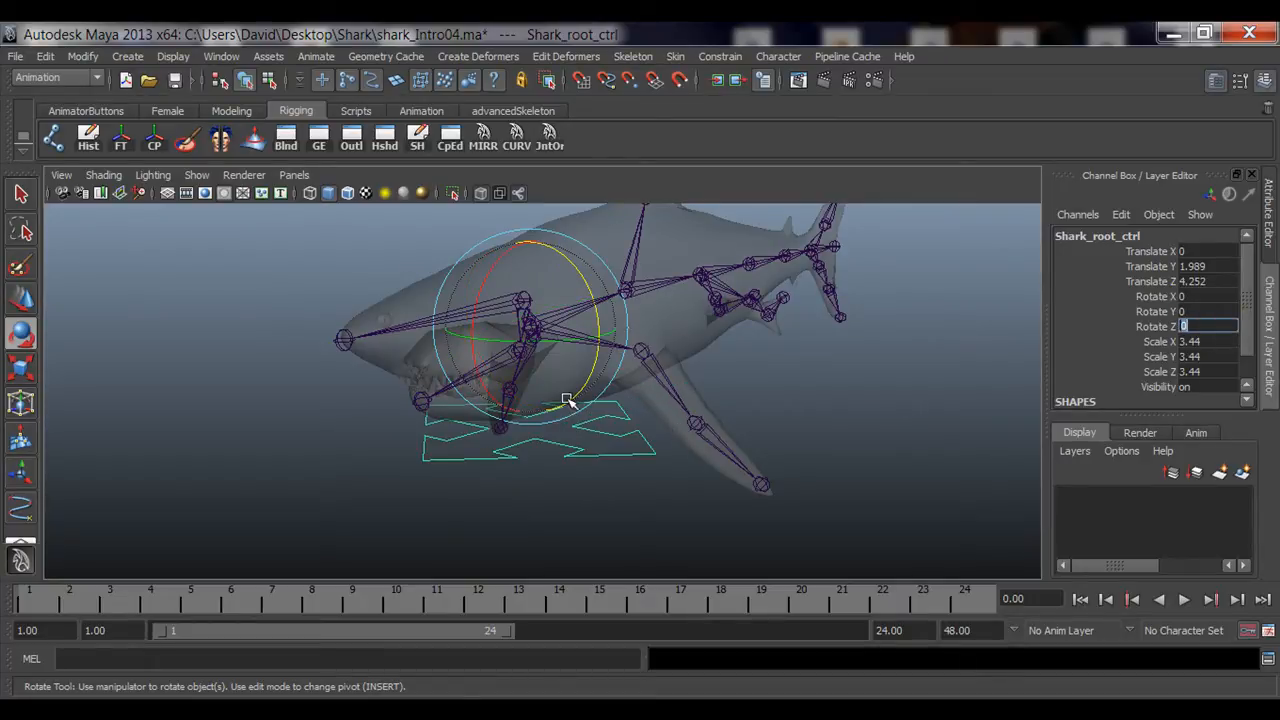
mouse_move(567, 400)
left_mouse_down("alt")
mouse_move(549, 409)
mouse_move(577, 417)
left_mouse_up("alt")
left_click(760, 401)
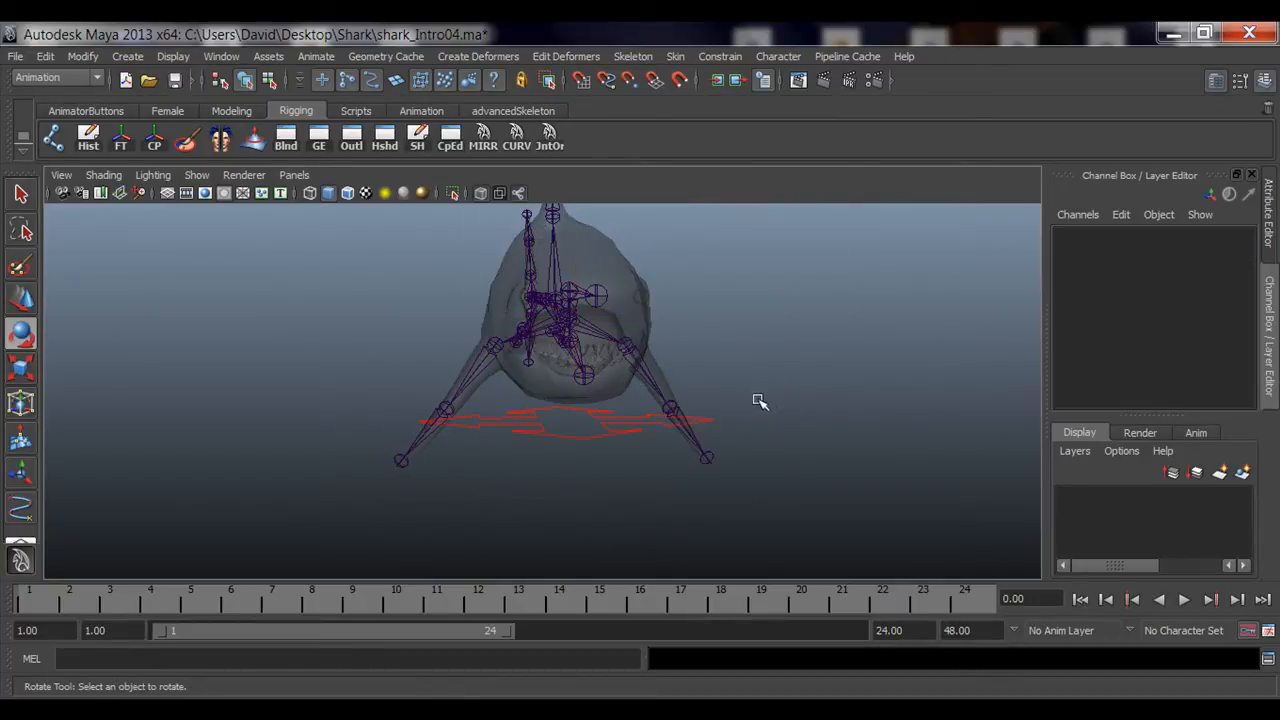
Reselect Shark_root_ctrl and examine its Rotate X, Y and Z channels with the shark viewed from the side.
left_click_drag(760, 401, 531, 387, "alt")
left_click_drag(473, 418, 489, 449)
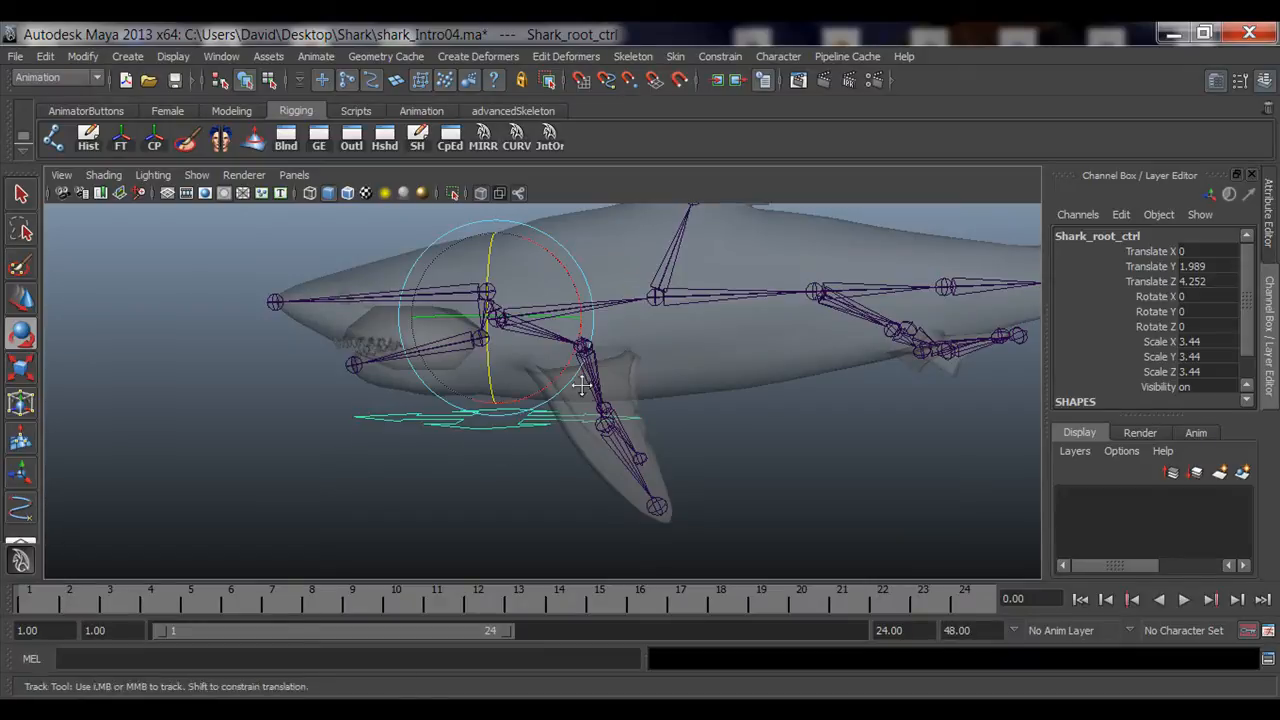
middle_click_drag(582, 385, 545, 433, "alt")
left_click_drag(454, 460, 466, 471, "alt")
middle_click_drag(466, 471, 492, 420, "alt")
right_click_drag(397, 443, 455, 450, "alt")
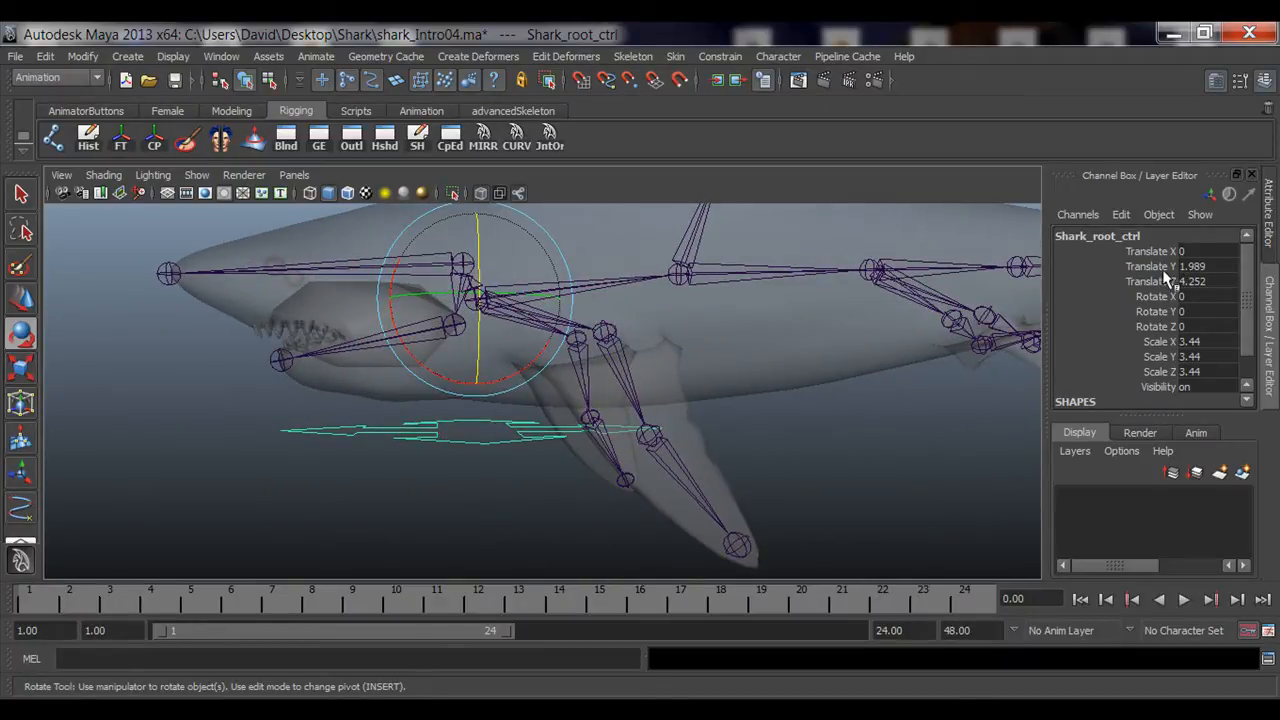
left_click_drag(1160, 296, 1162, 327)
right_click_drag(458, 450, 508, 441, "alt")
middle_click_drag(508, 441, 519, 459, "alt")
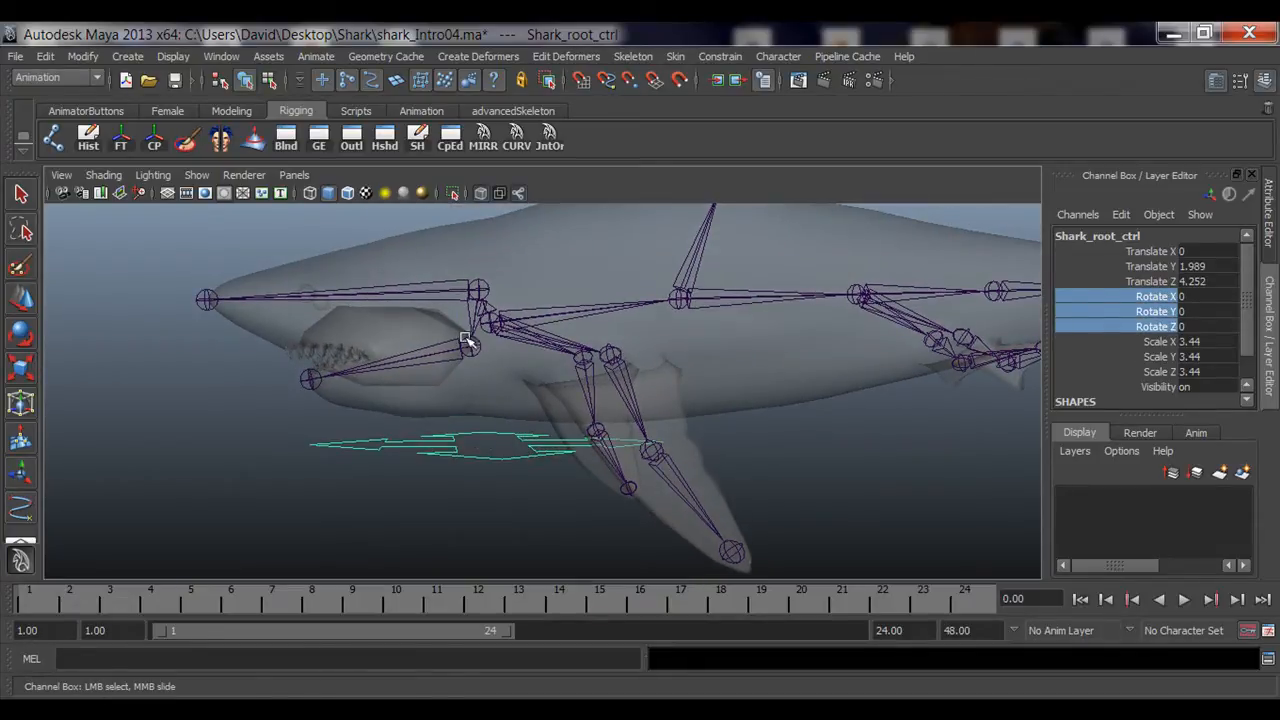
Try setting all Translate and Rotate values of Shark_root_ctrl to 0, inspect its position, and undo the change.
left_click_drag(720, 400, 730, 454, "alt")
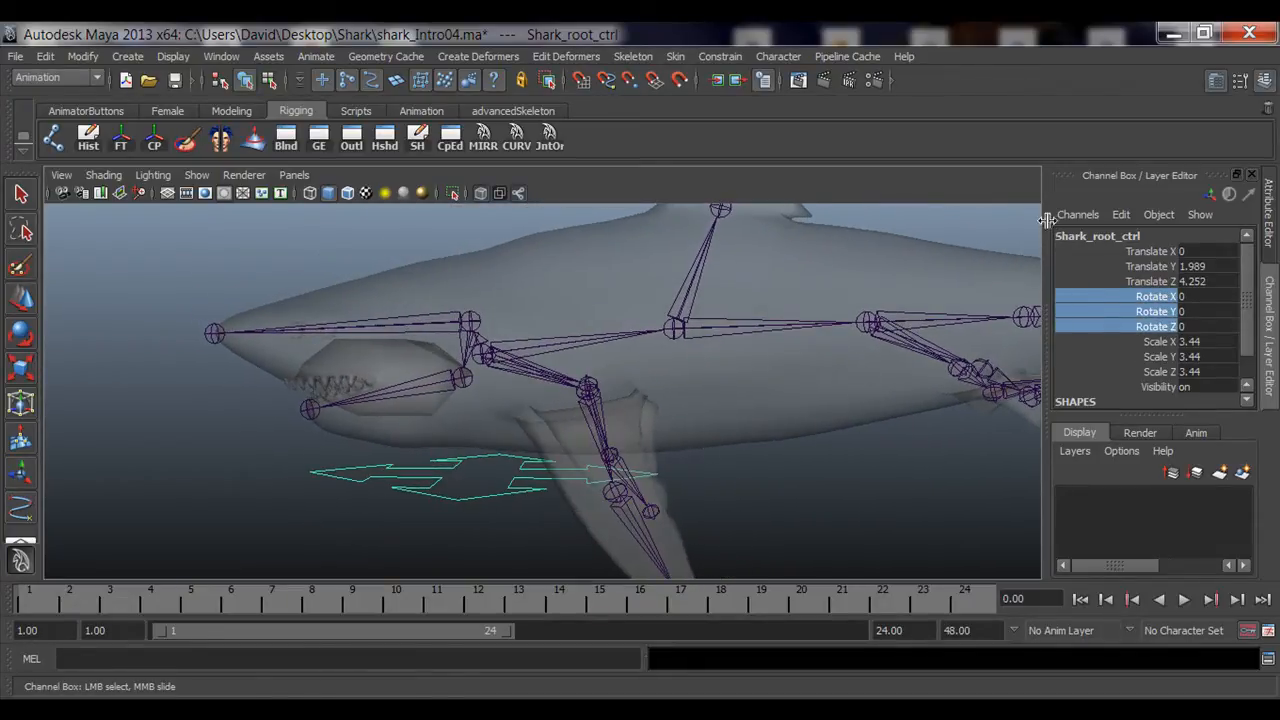
left_click(1198, 251)
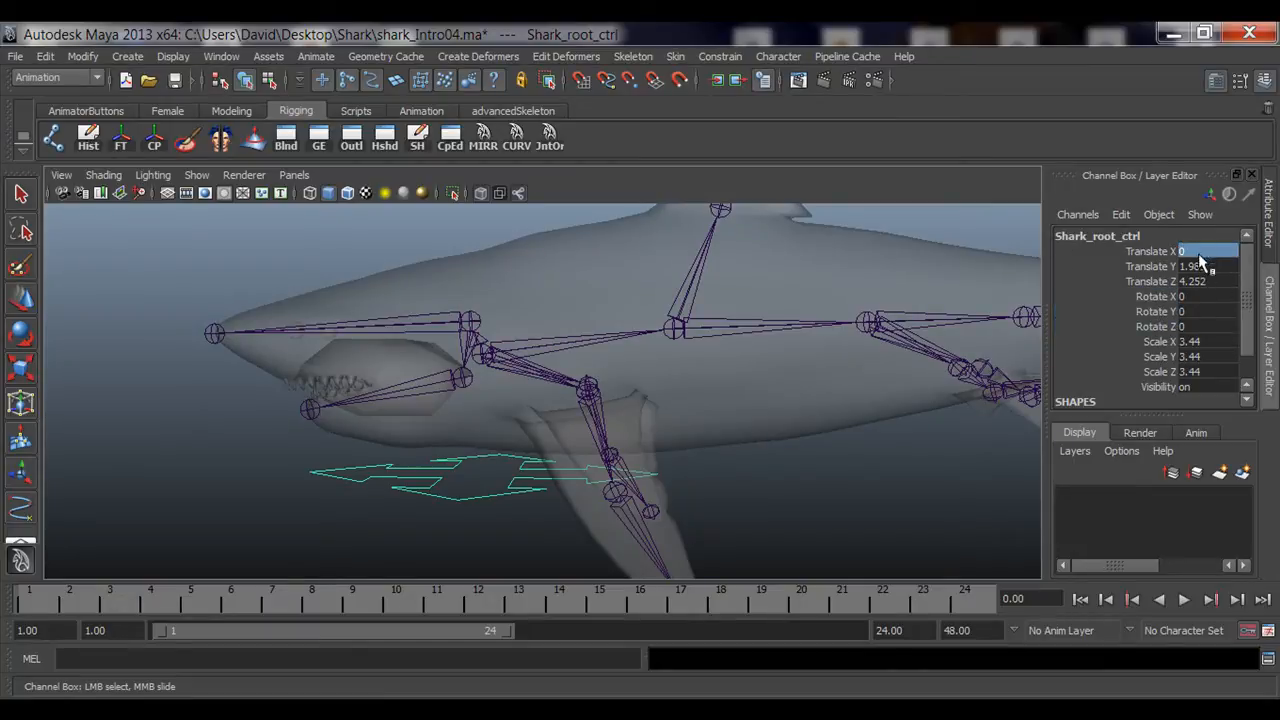
left_click_drag(1198, 268, 1197, 322)
type("0")
key("Return")
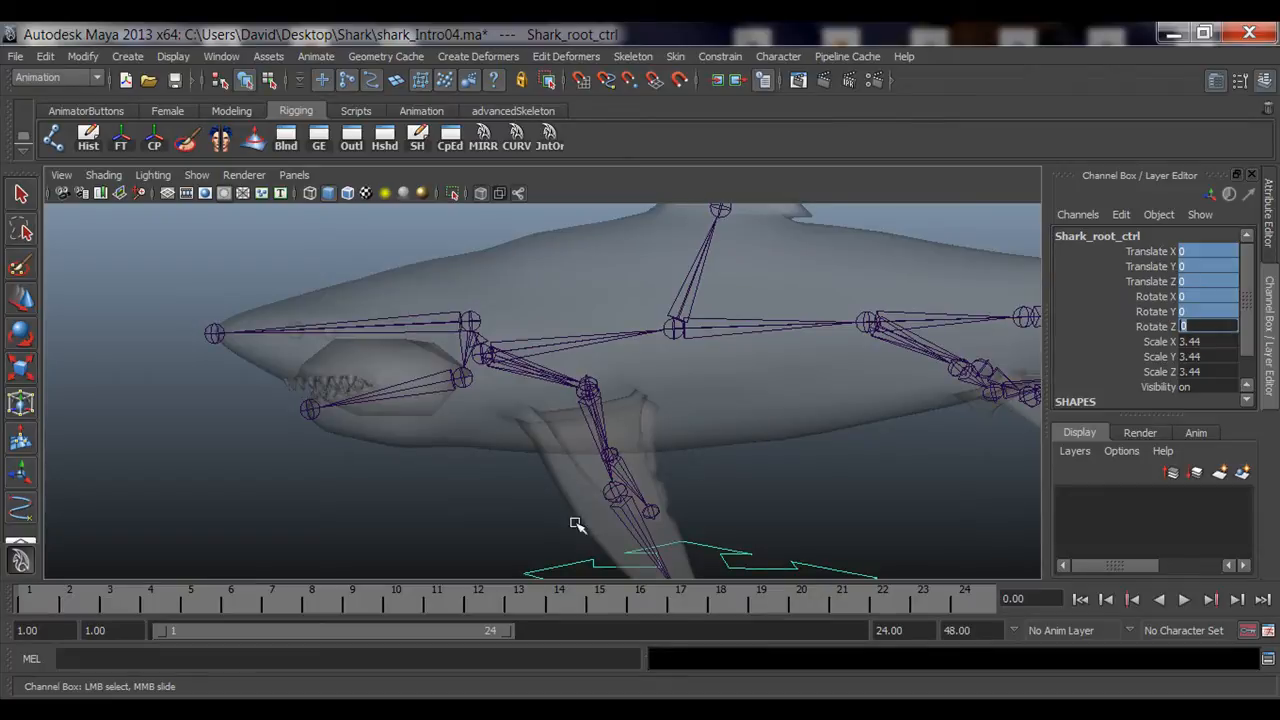
left_click_drag(809, 474, 652, 380, "alt")
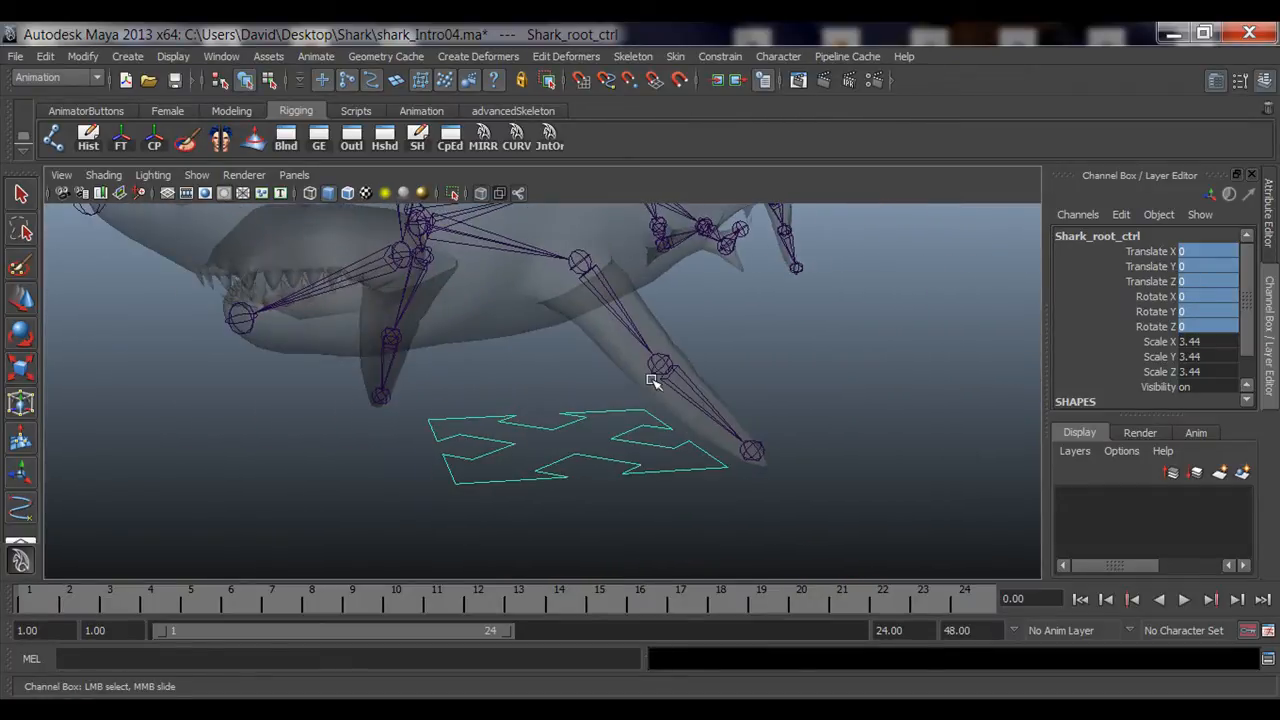
left_click_drag(728, 404, 596, 398, "alt")
key("ctrl+z")
middle_click_drag(425, 330, 629, 408, "alt")
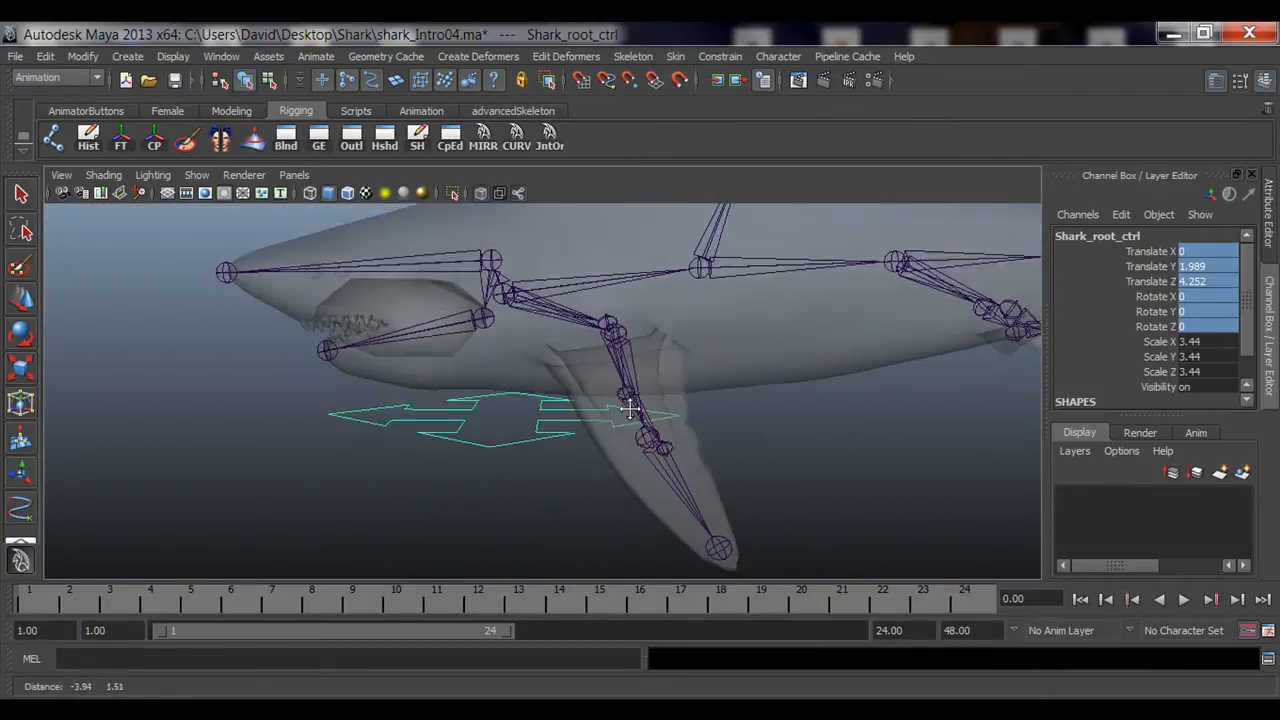
Reselect Shark_root_ctrl, freeze its transformations, and check its Translate, Rotate and Scale channels.
left_click_drag(629, 408, 533, 452, "alt")
left_click(496, 456)
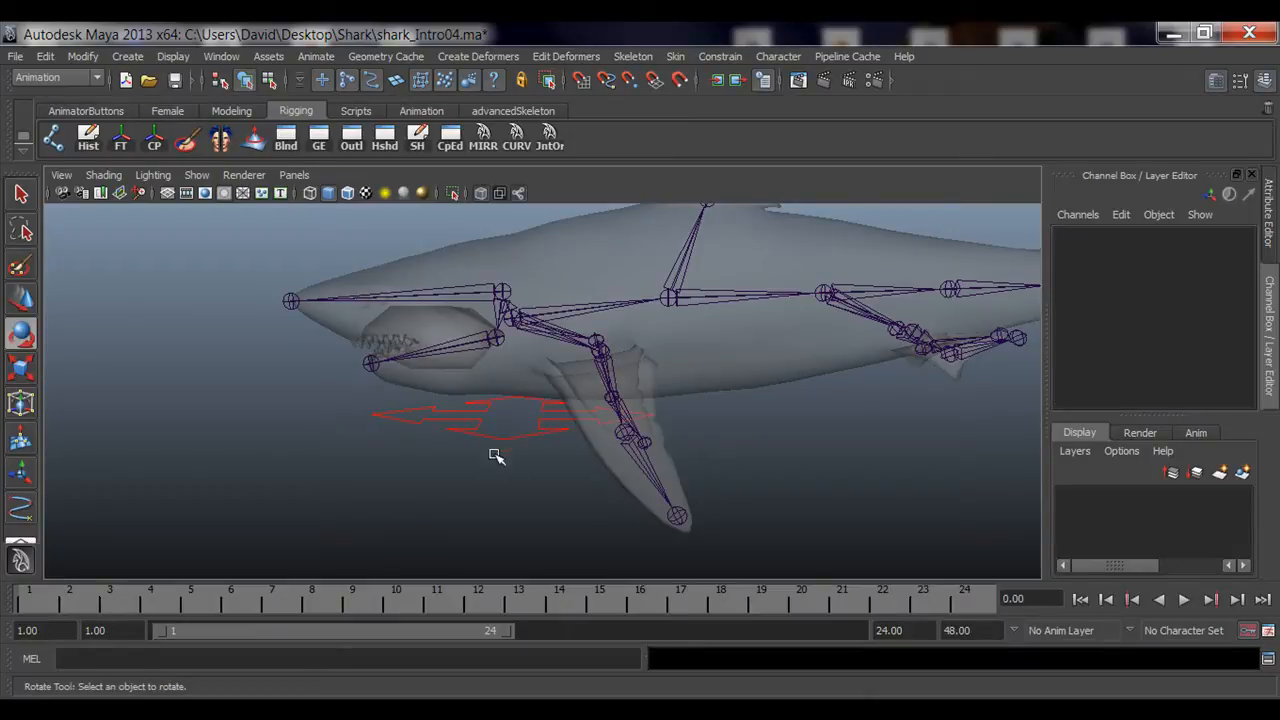
left_click(494, 460)
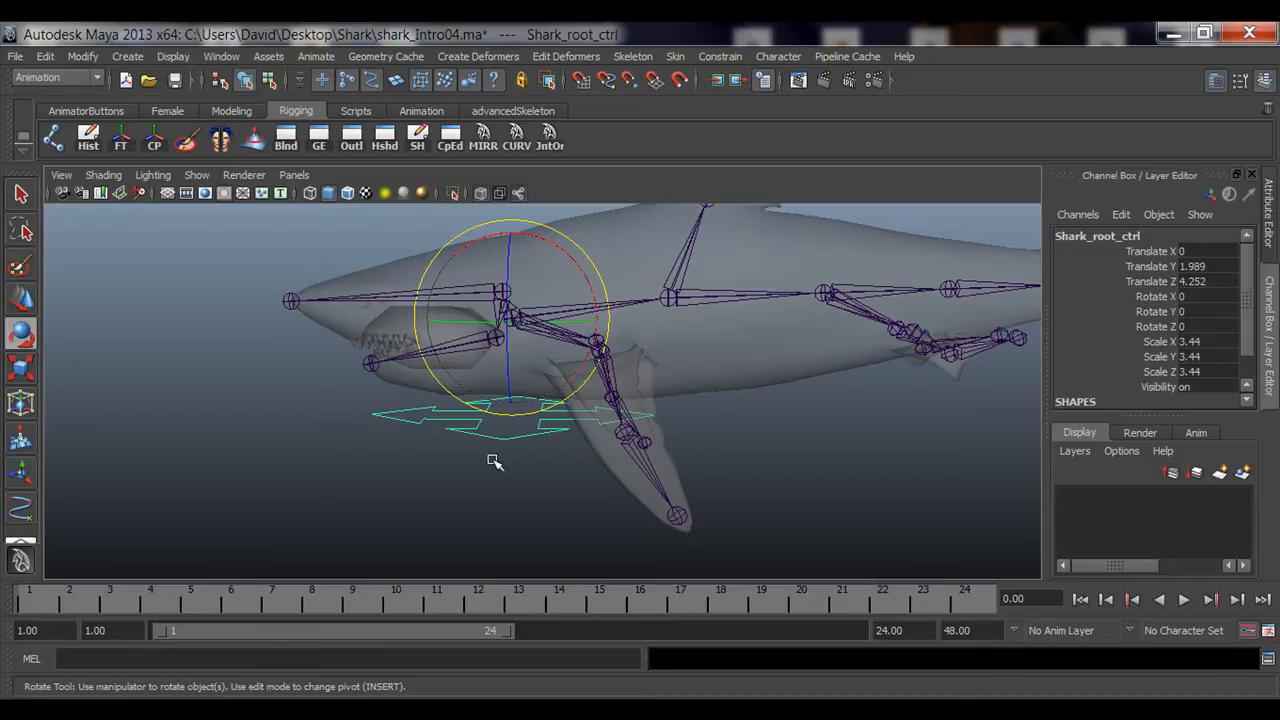
left_click(74, 60)
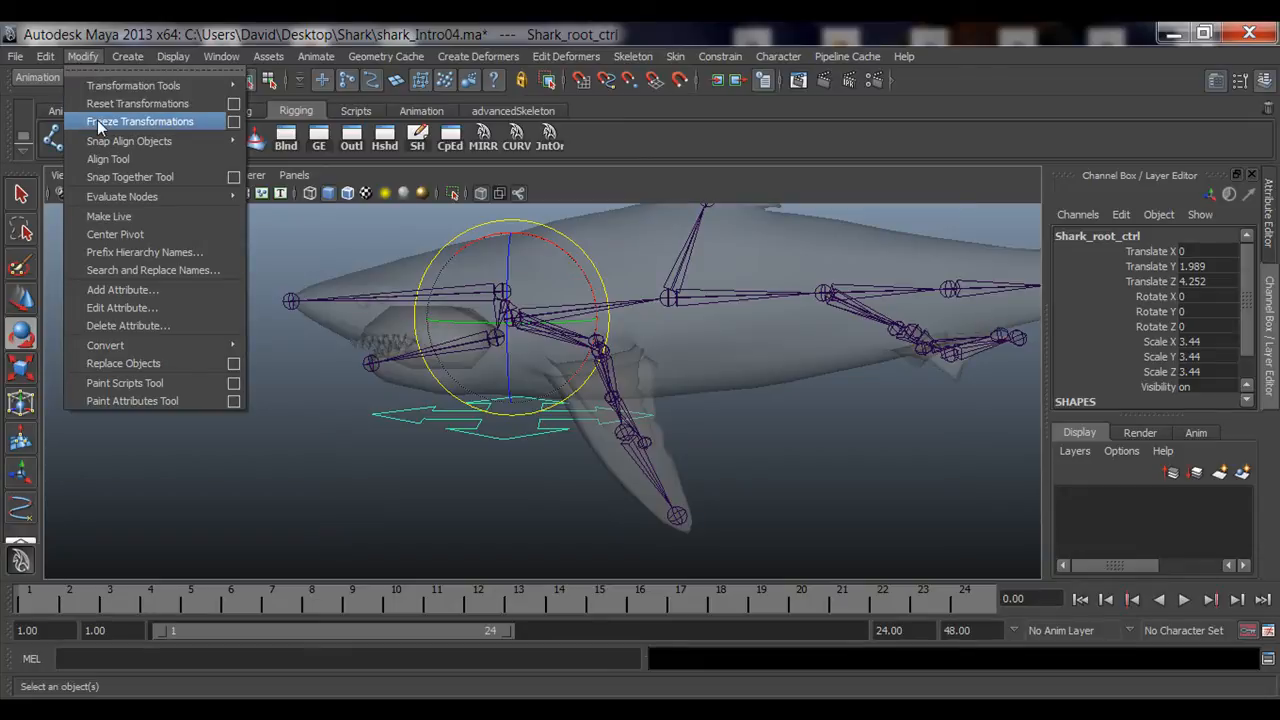
left_click(140, 121)
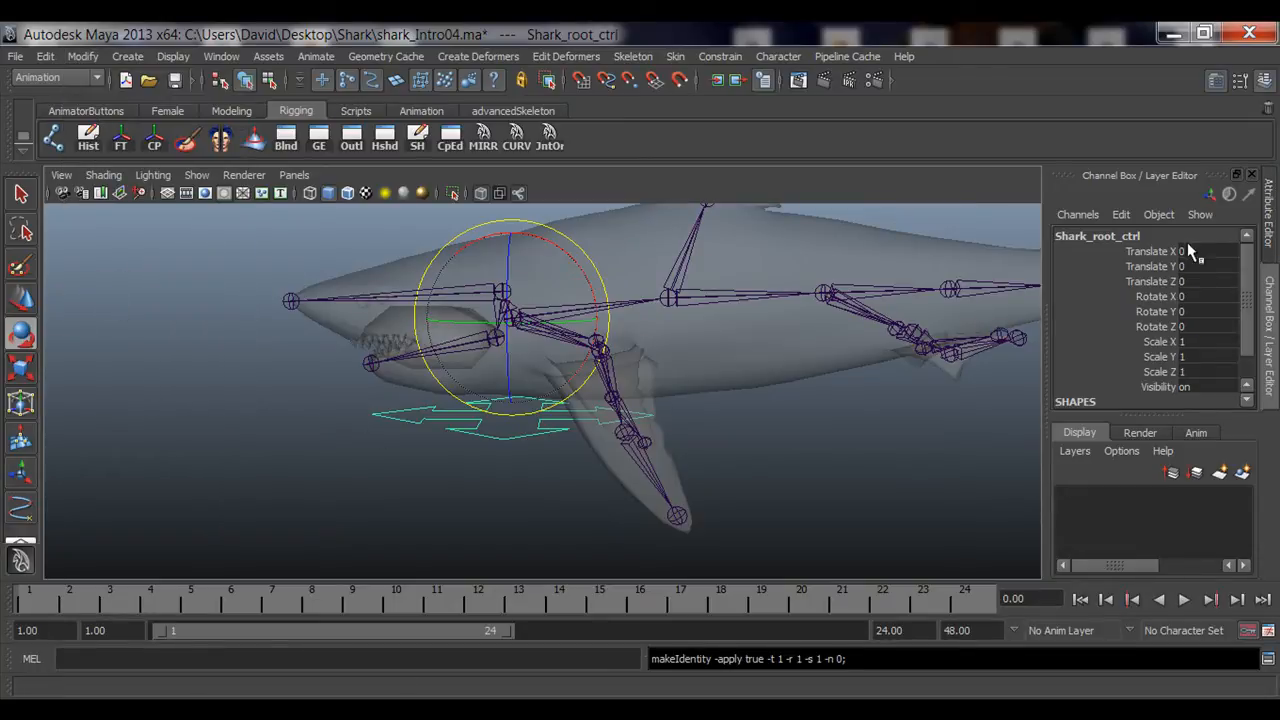
left_click_drag(1167, 250, 1193, 367)
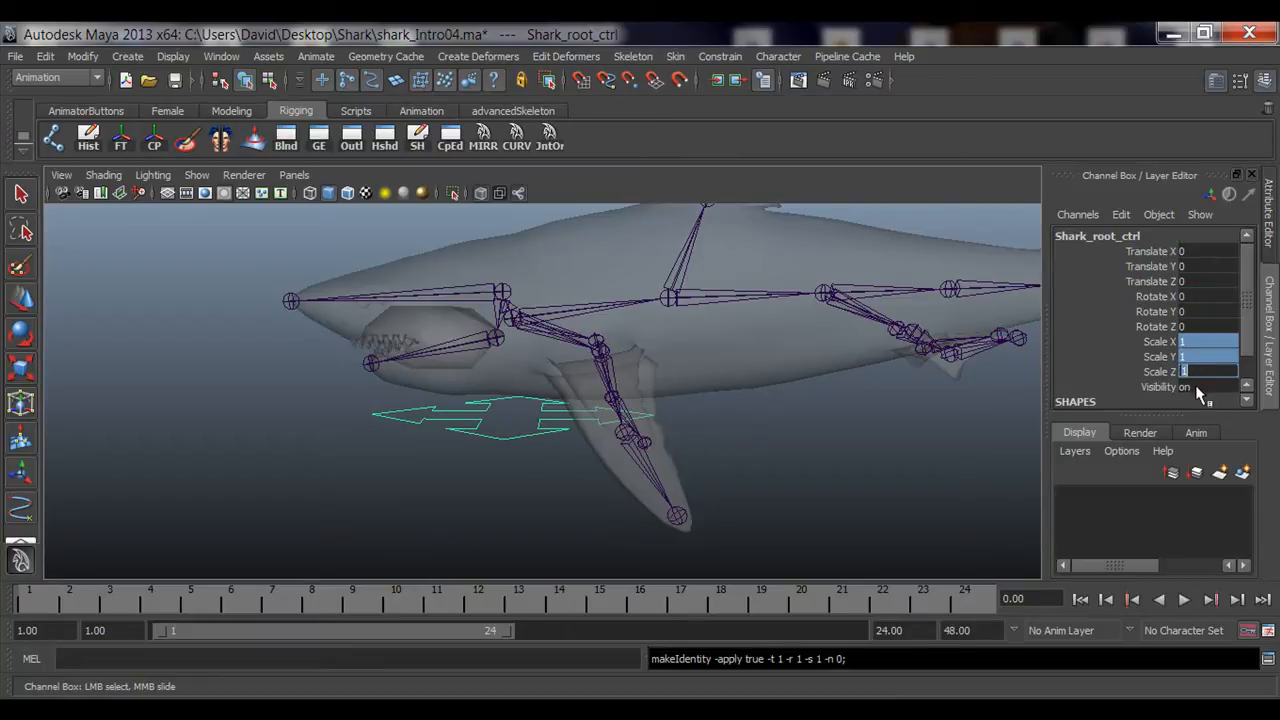
Reselect Shark_root_ctrl and rotate it freely to about -6.5, 4.4 and 26.1 degrees in X, Y and Z.
left_click(918, 469)
left_click_drag(456, 423, 500, 471)
middle_click_drag(511, 460, 555, 494, "alt")
left_click_drag(527, 325, 539, 291)
key("w")
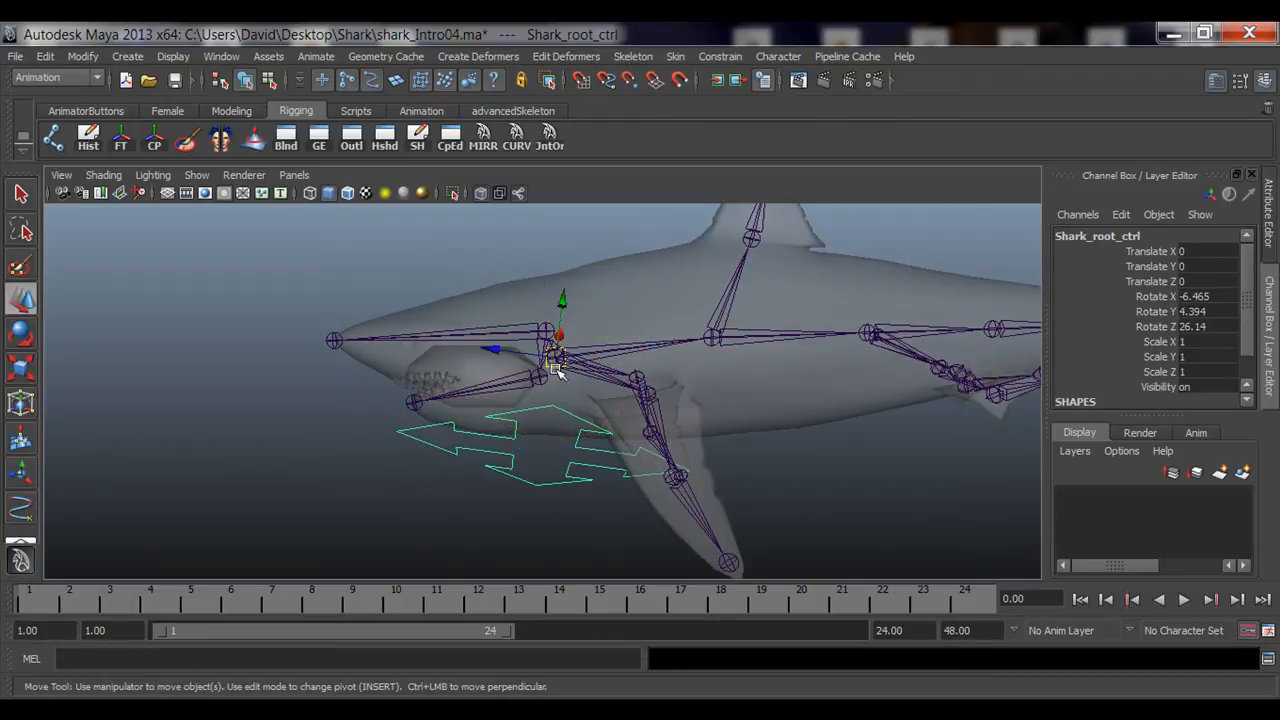
Move Shark_root_ctrl above the shark's snout, to about Translate X -1.15, Y 2.89, Z 3.12.
left_click_drag(552, 356, 397, 323)
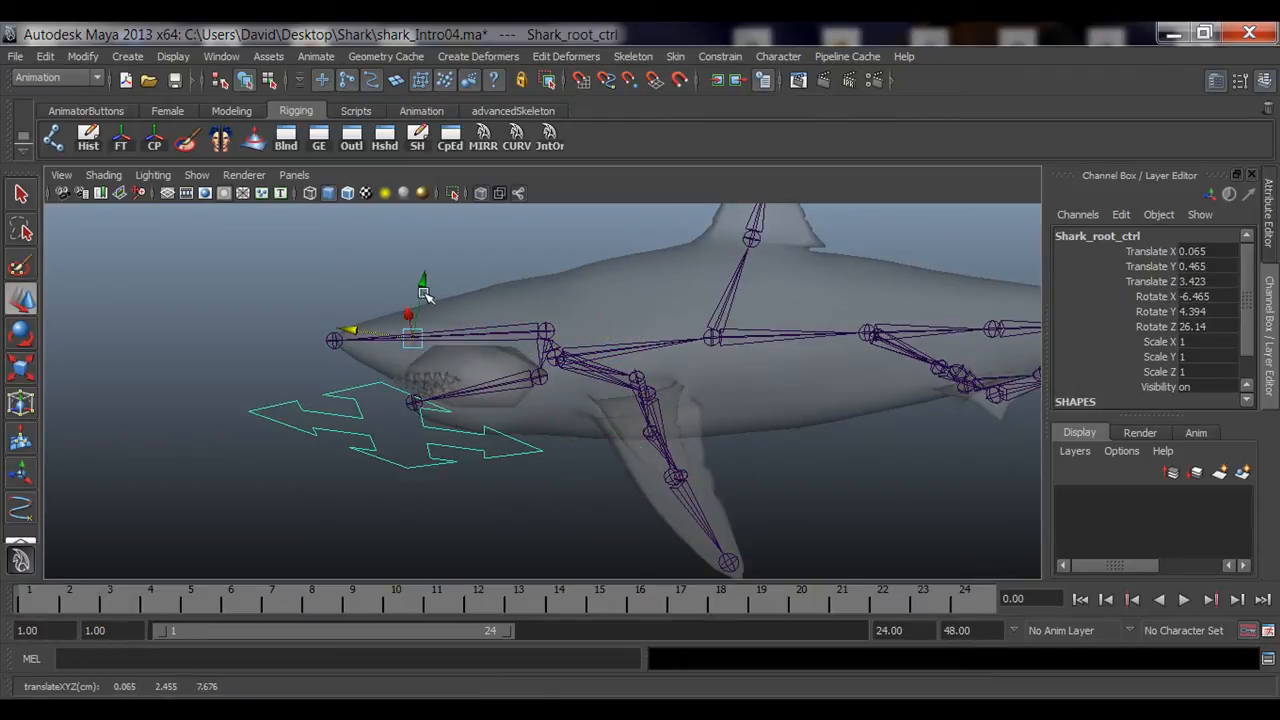
left_click(410, 295)
left_click_drag(415, 310, 457, 206)
middle_click_drag(457, 206, 463, 378, "alt")
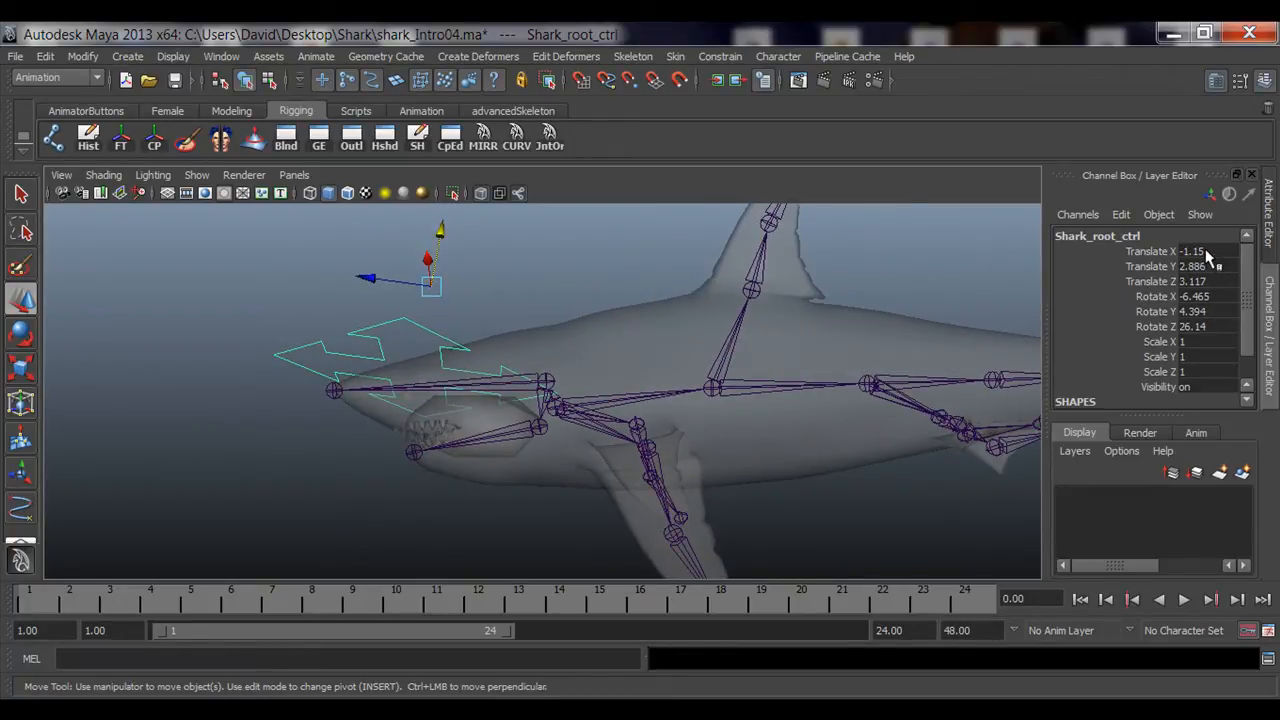
Set all Translate and Rotate values of Shark_root_ctrl to 0.
left_click_drag(1207, 254, 1205, 326)
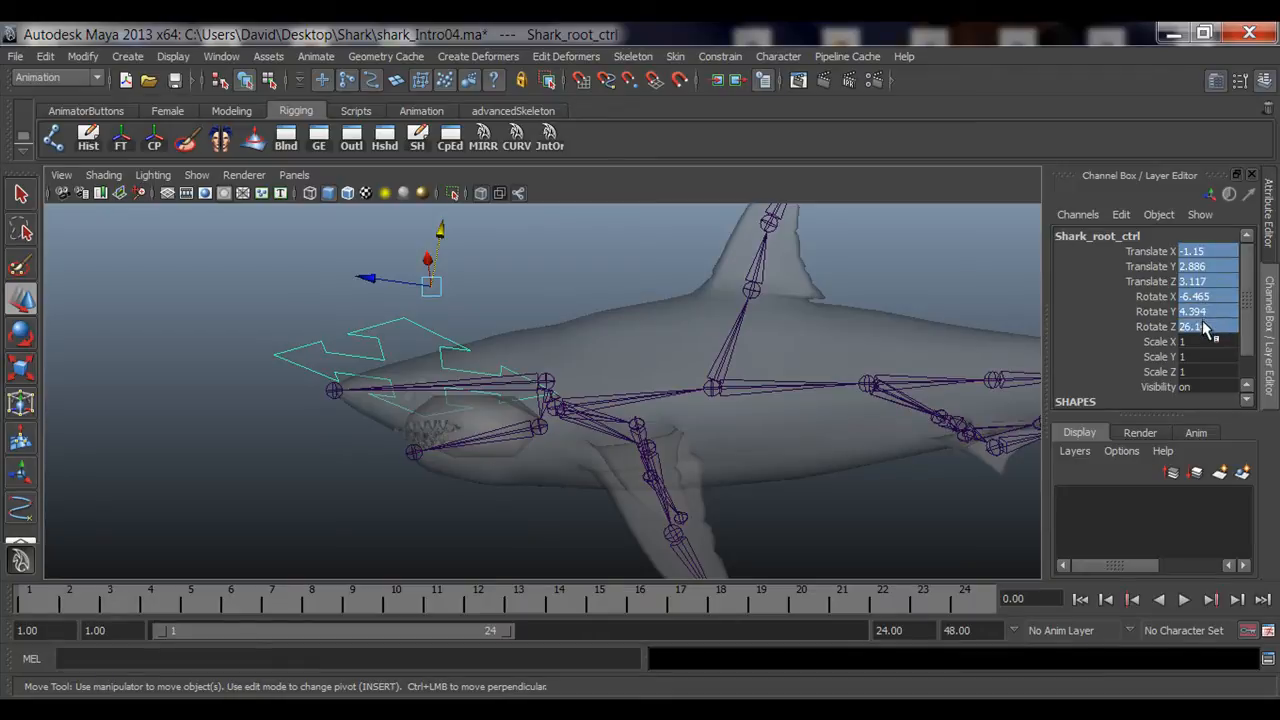
left_click(1207, 328)
type("0")
key("Return")
left_click_drag(580, 503, 474, 474, "alt")
left_click(352, 463)
left_click(606, 463)
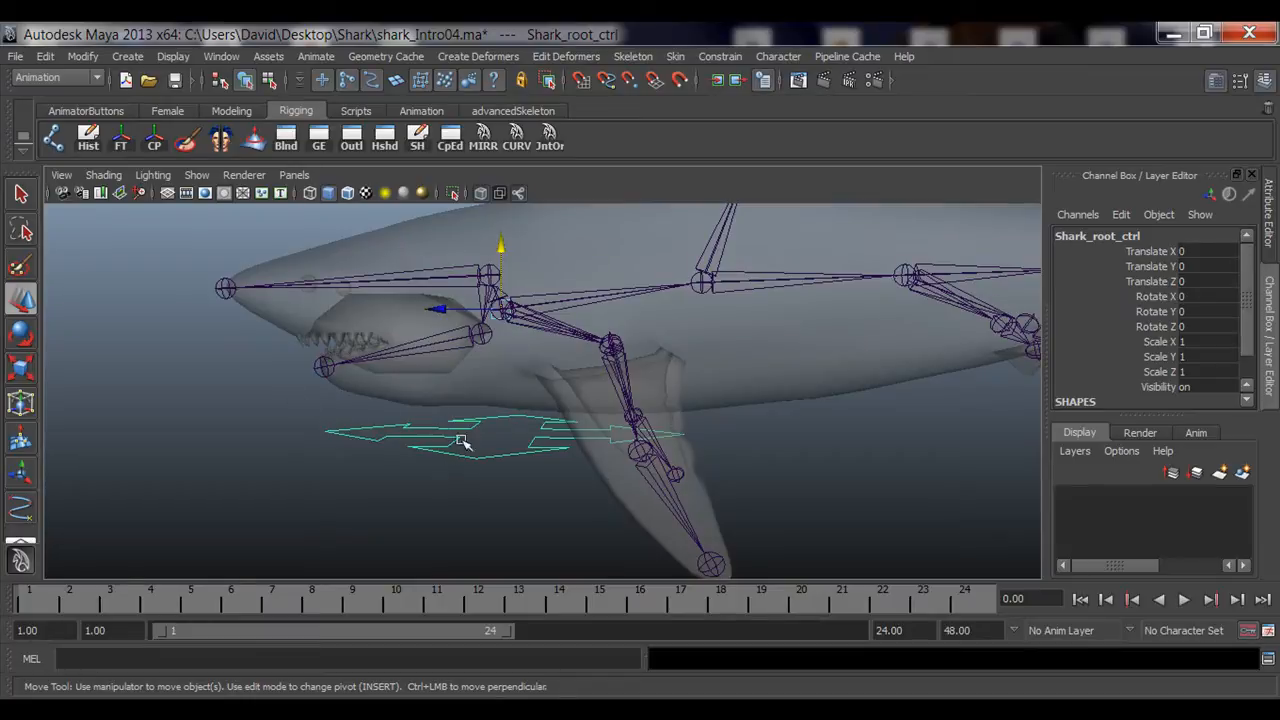
Locate the Freeze Transformations command, reselect Shark_root_ctrl, and examine the control beneath the shark from several angles.
left_click(121, 140)
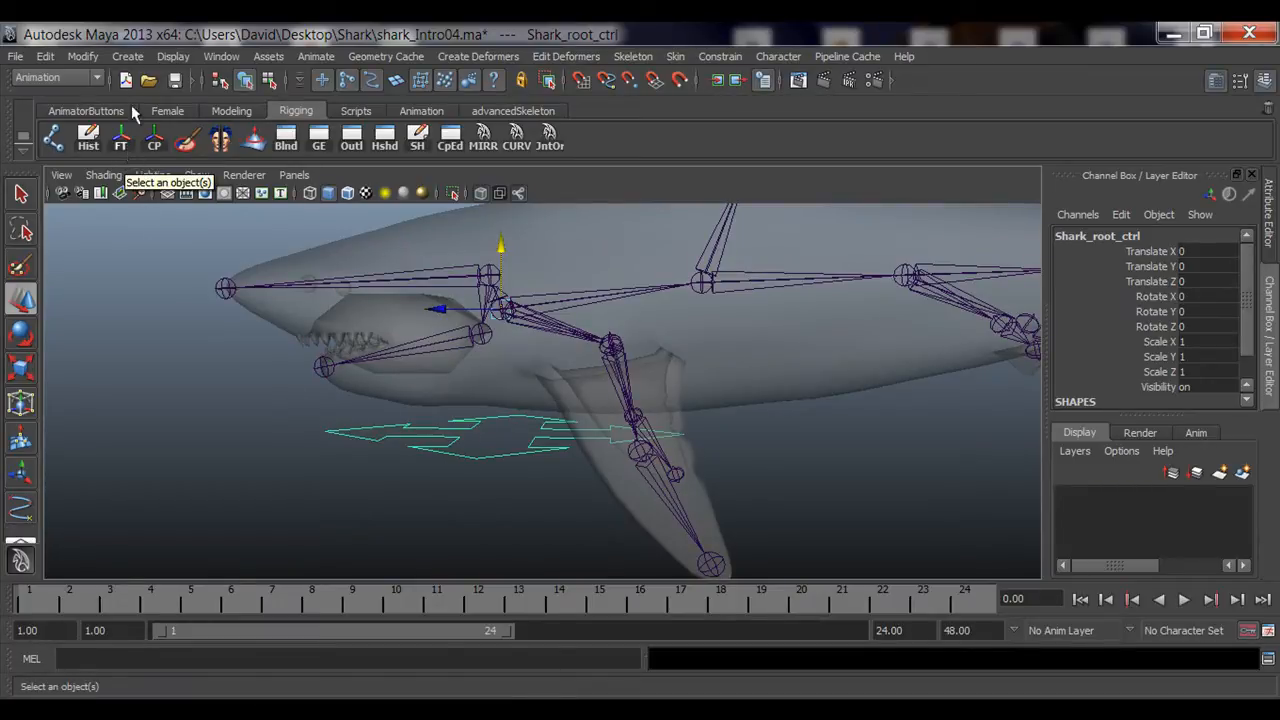
left_click(96, 57)
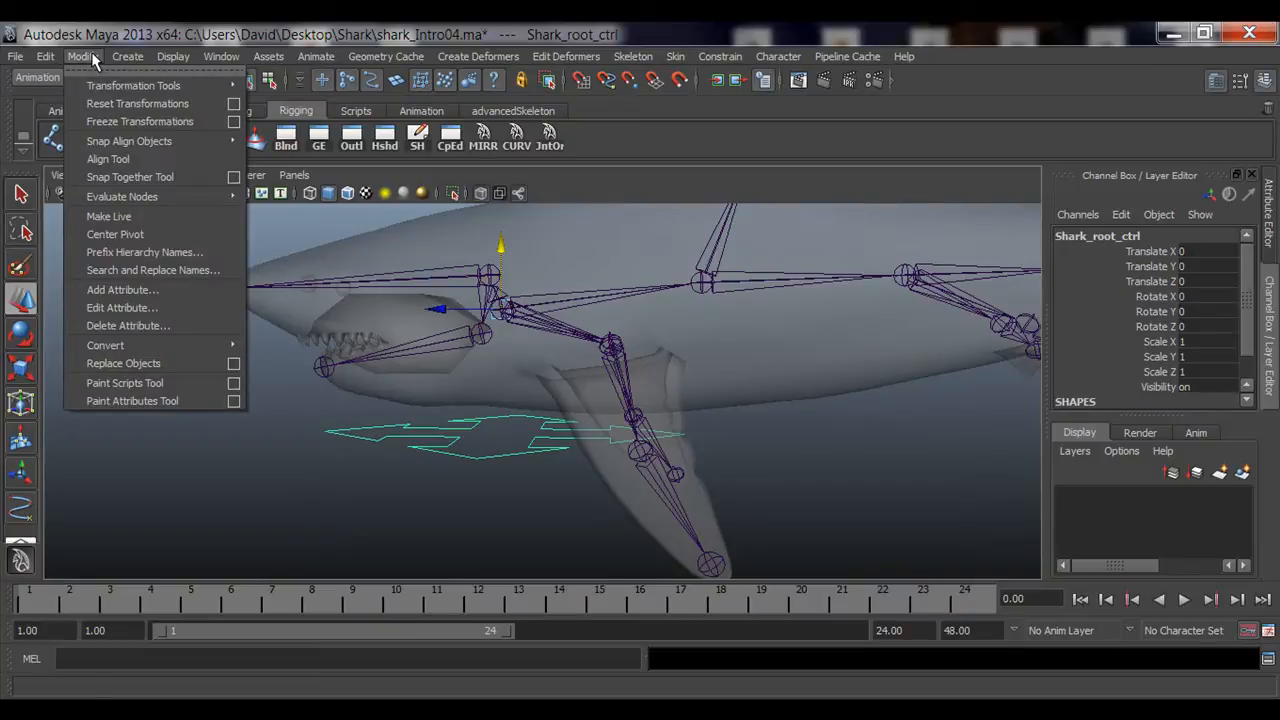
left_click(108, 122)
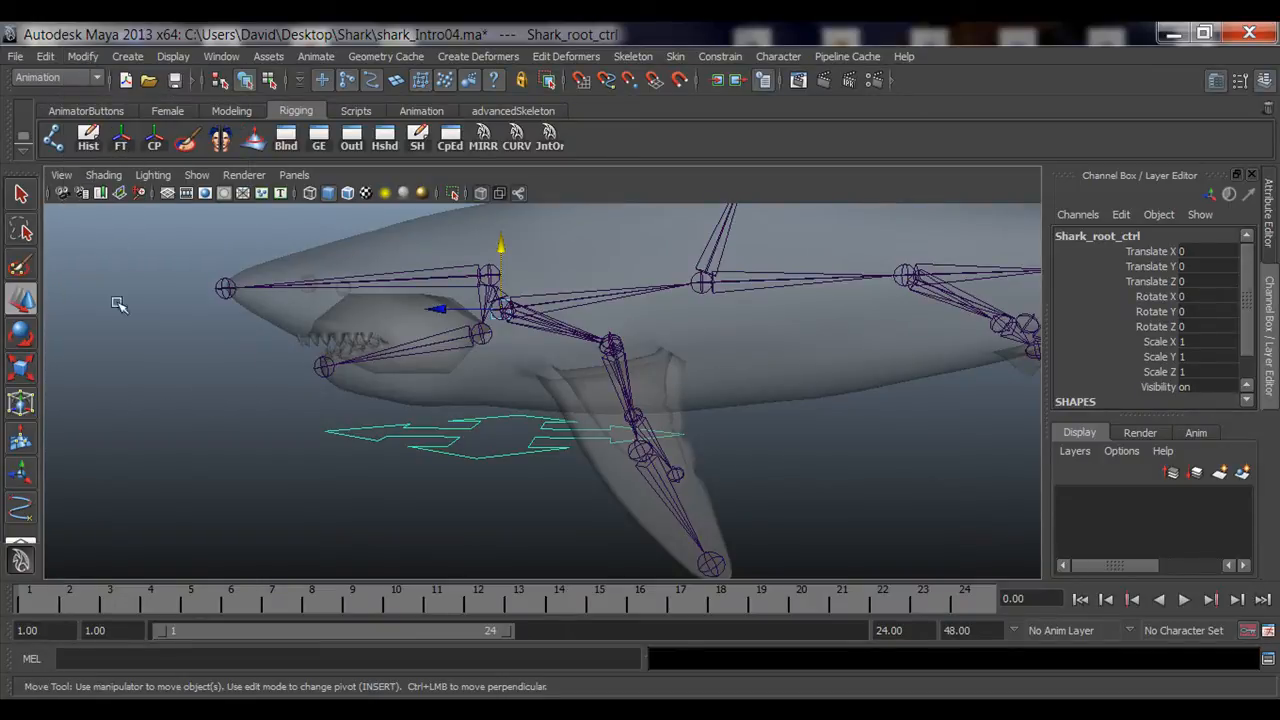
left_click(309, 429)
left_click_drag(309, 429, 433, 429, "alt")
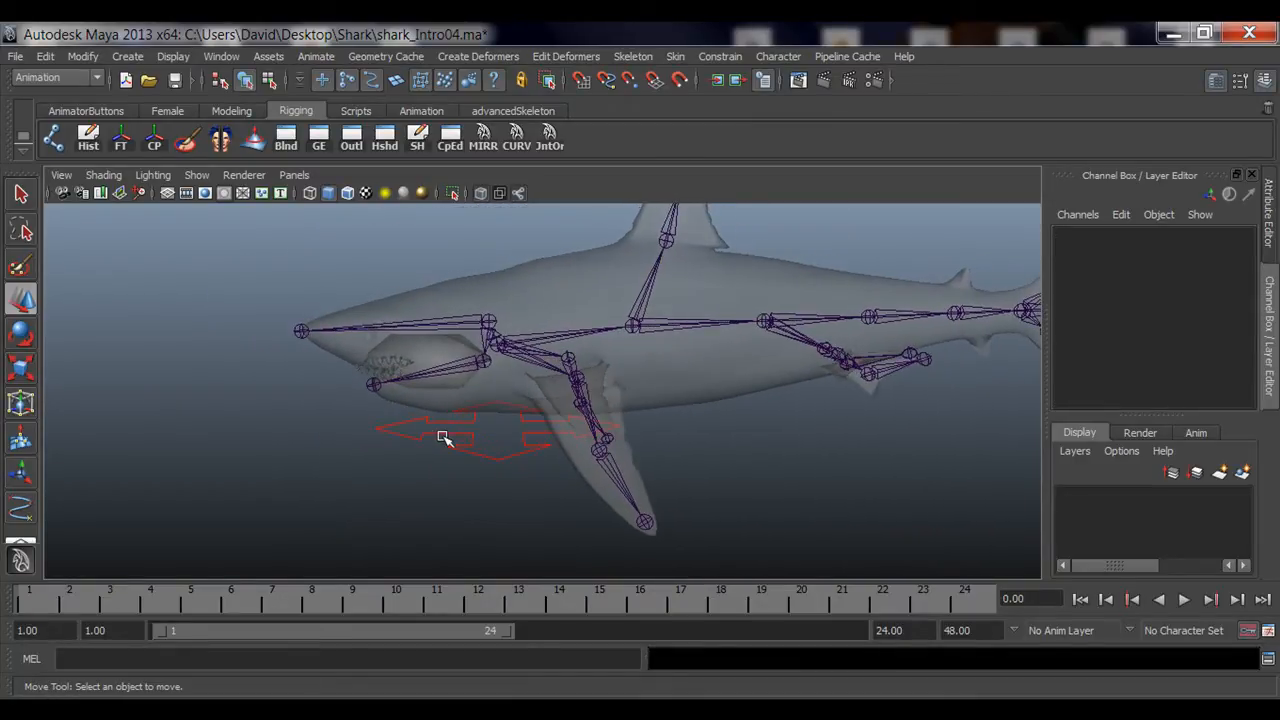
left_click(480, 457)
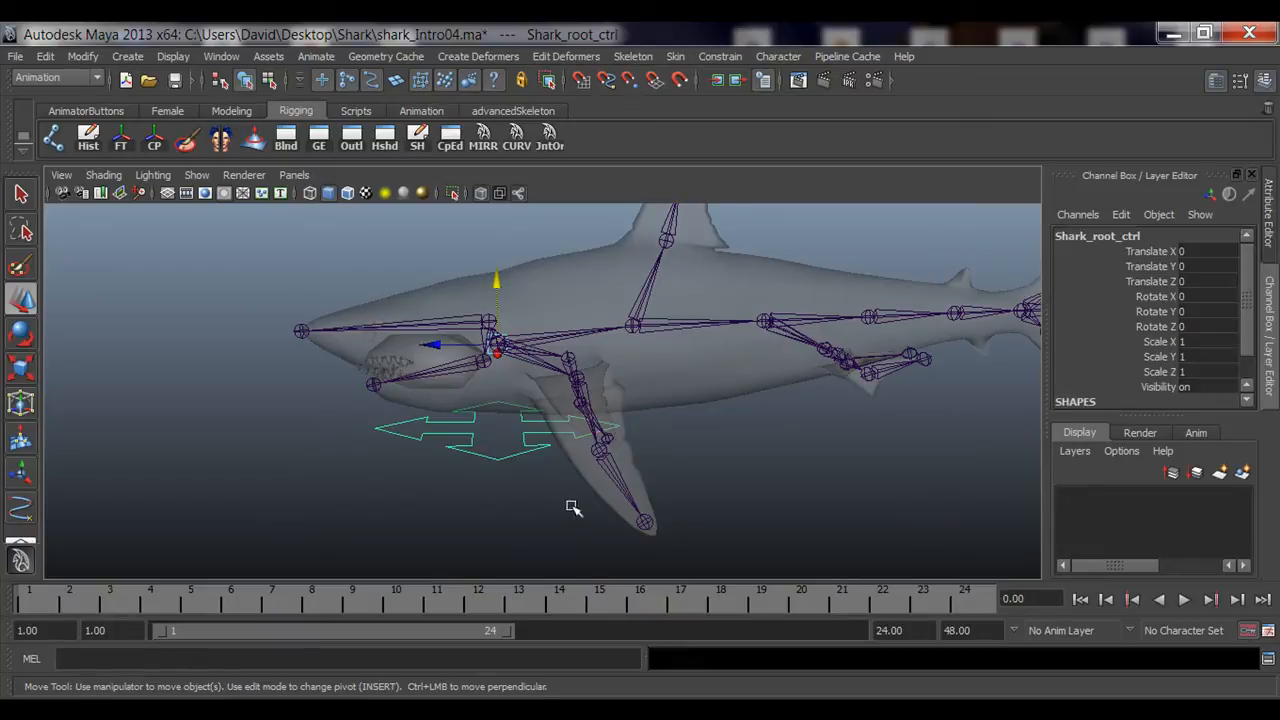
left_click_drag(571, 509, 394, 497, "alt")
right_click_drag(394, 497, 608, 497, "alt")
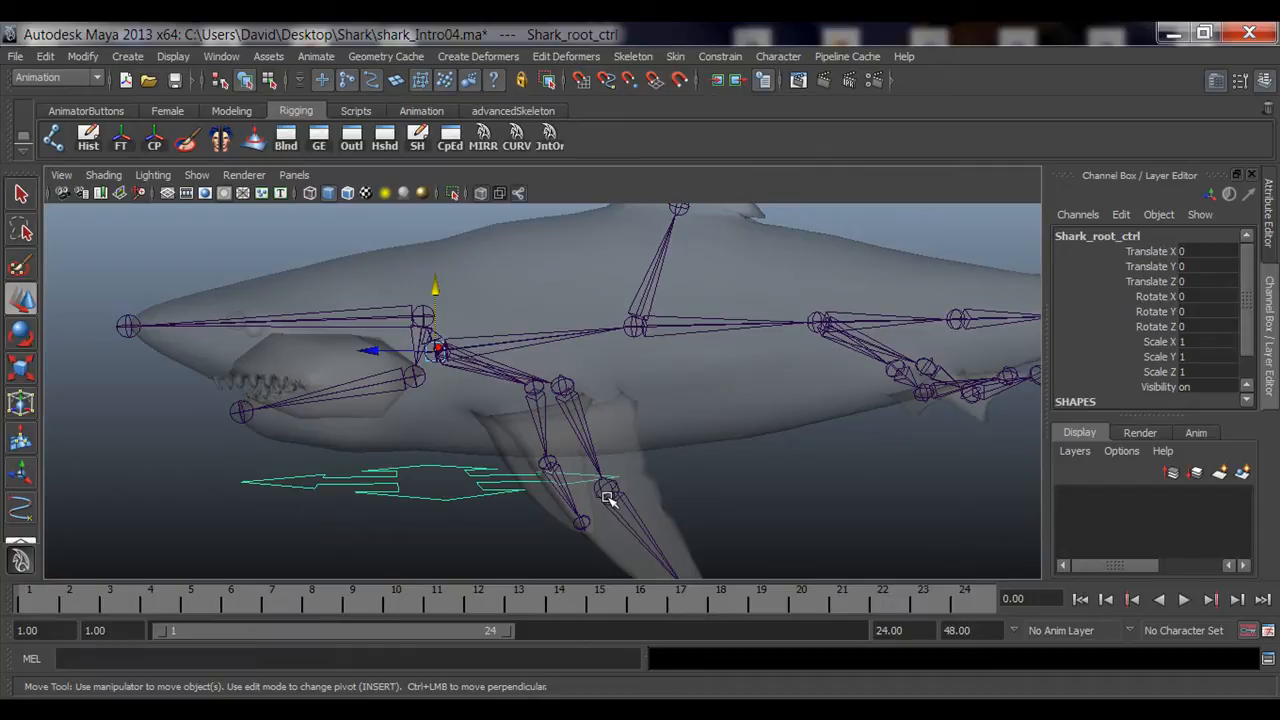
left_click_drag(608, 498, 505, 487, "alt")
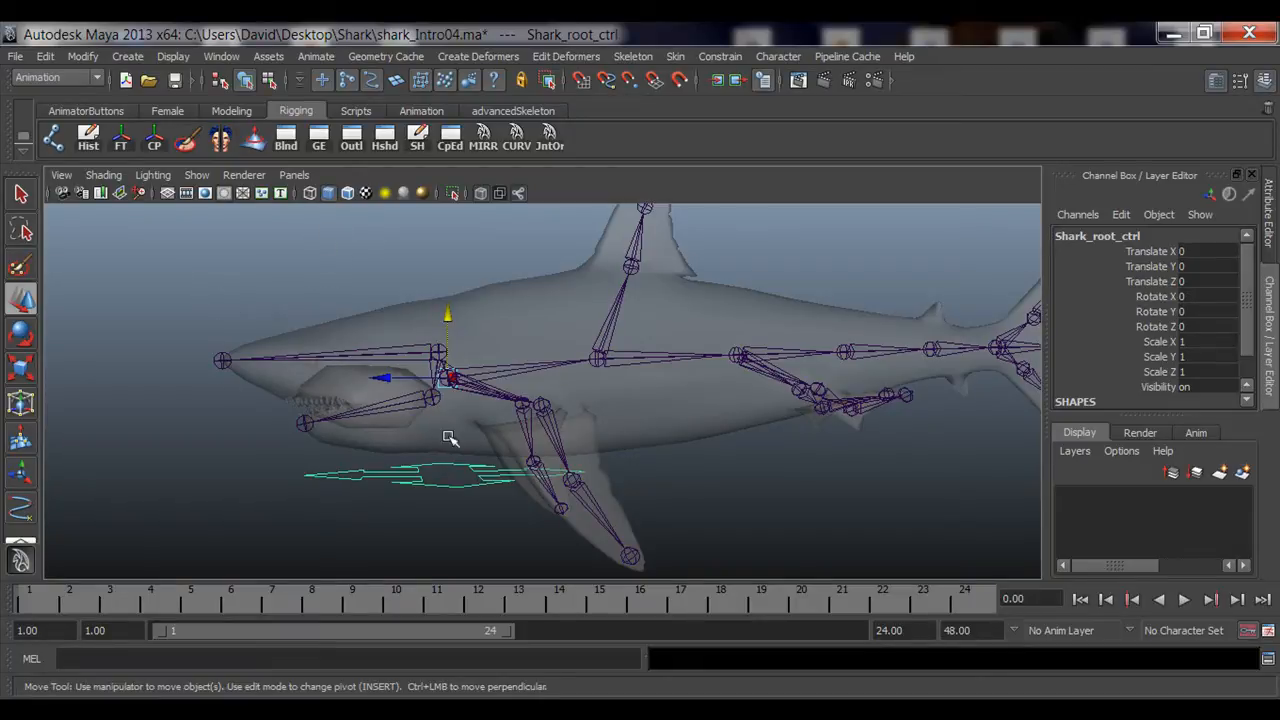
Open the Graph Editor for Shark_root_ctrl and set a key on the control at frame 1.
left_click(319, 142)
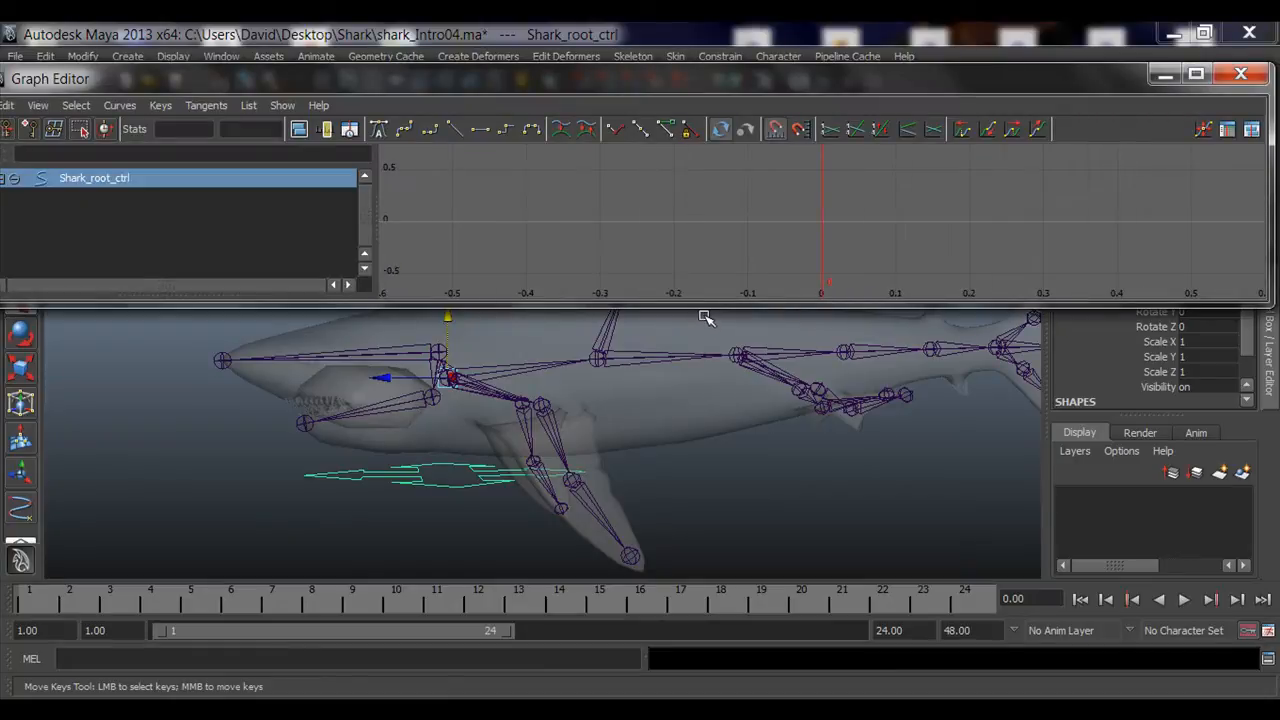
mouse_move(702, 305)
left_mouse_down()
mouse_move(712, 429)
mouse_move(726, 298)
left_mouse_up()
middle_click_drag(539, 386, 534, 439, "alt")
left_click(33, 604)
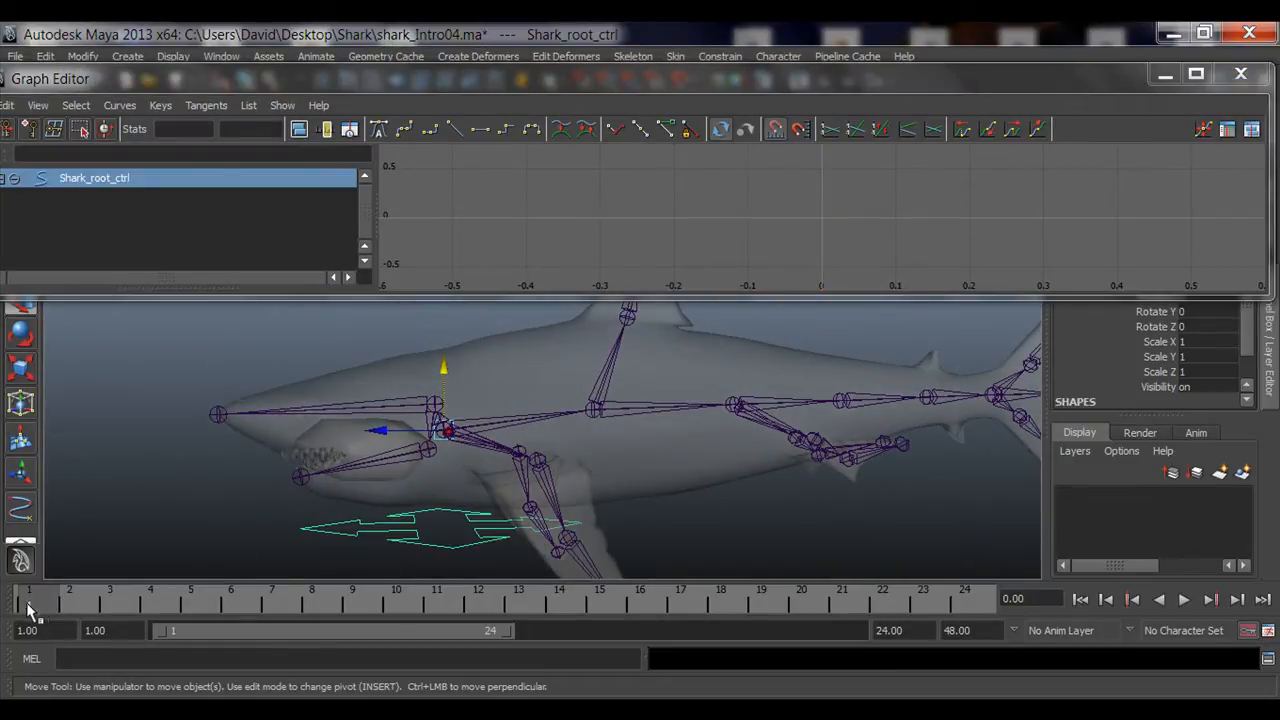
key("s")
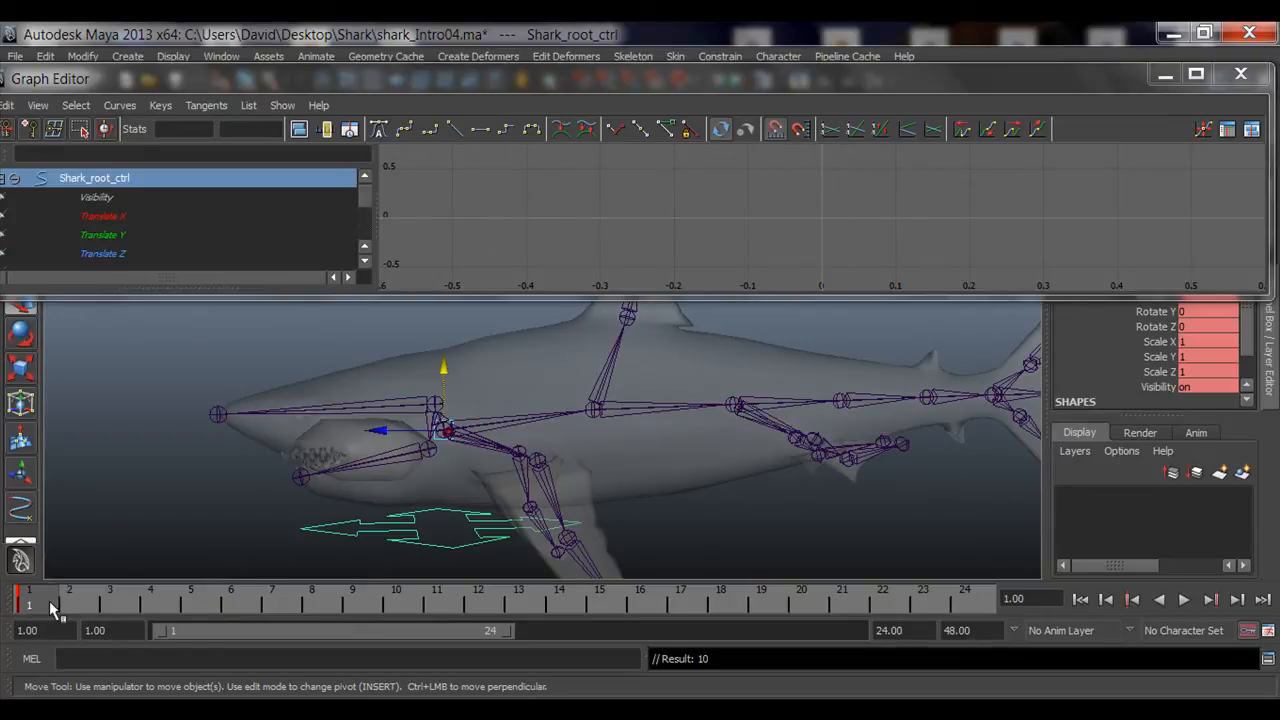
At frame 10, move Shark_root_ctrl up and forward to about Y 3.12, Z 6.59, and set a key.
key("alt+v")
left_click_drag(350, 607, 402, 602)
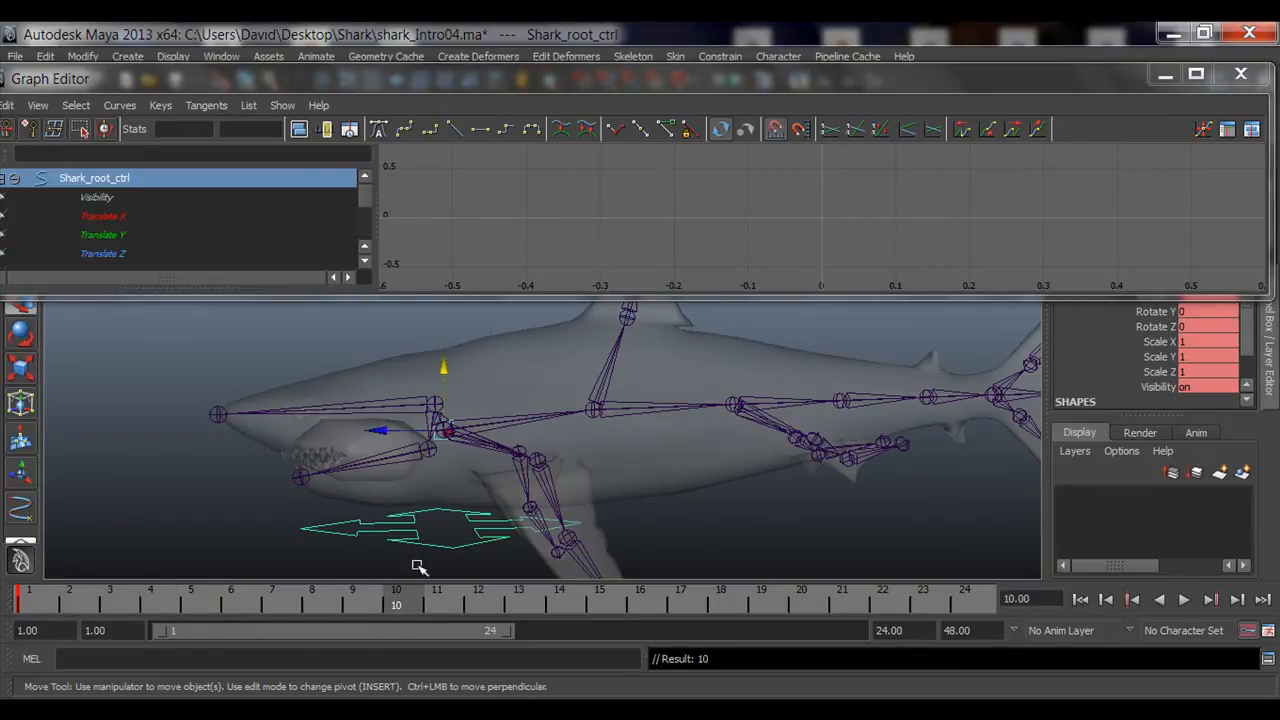
left_click_drag(445, 405, 312, 372)
key("s")
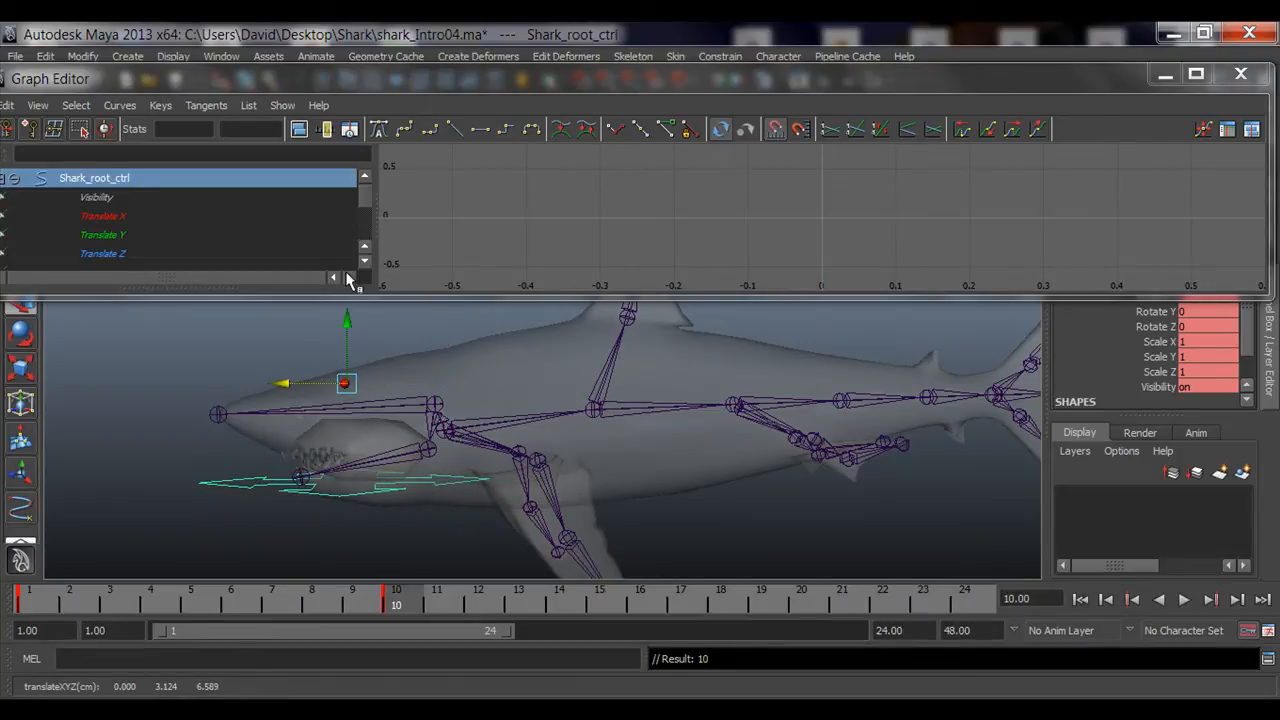
Enlarge the Graph Editor and examine Shark_root_ctrl's Translate and Rotate curves and their keys at frames 1 and 10.
left_click(691, 243)
key("f")
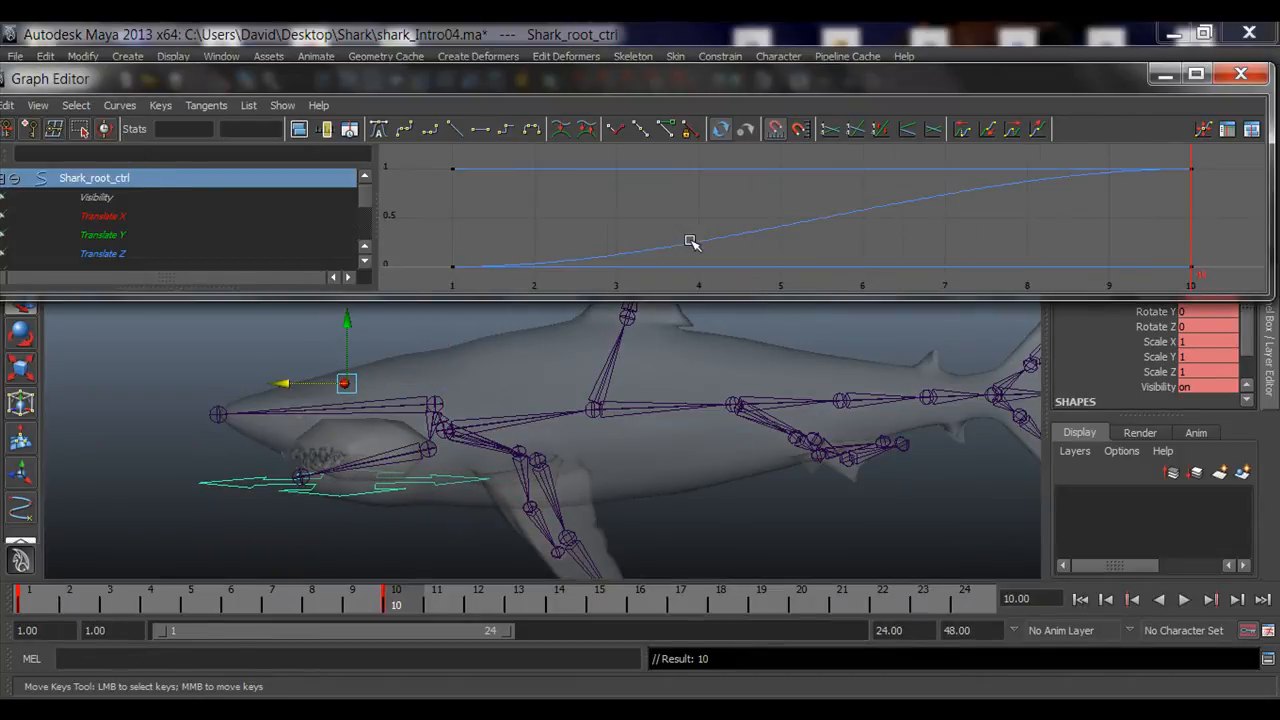
scroll(890, 243, "down", 3)
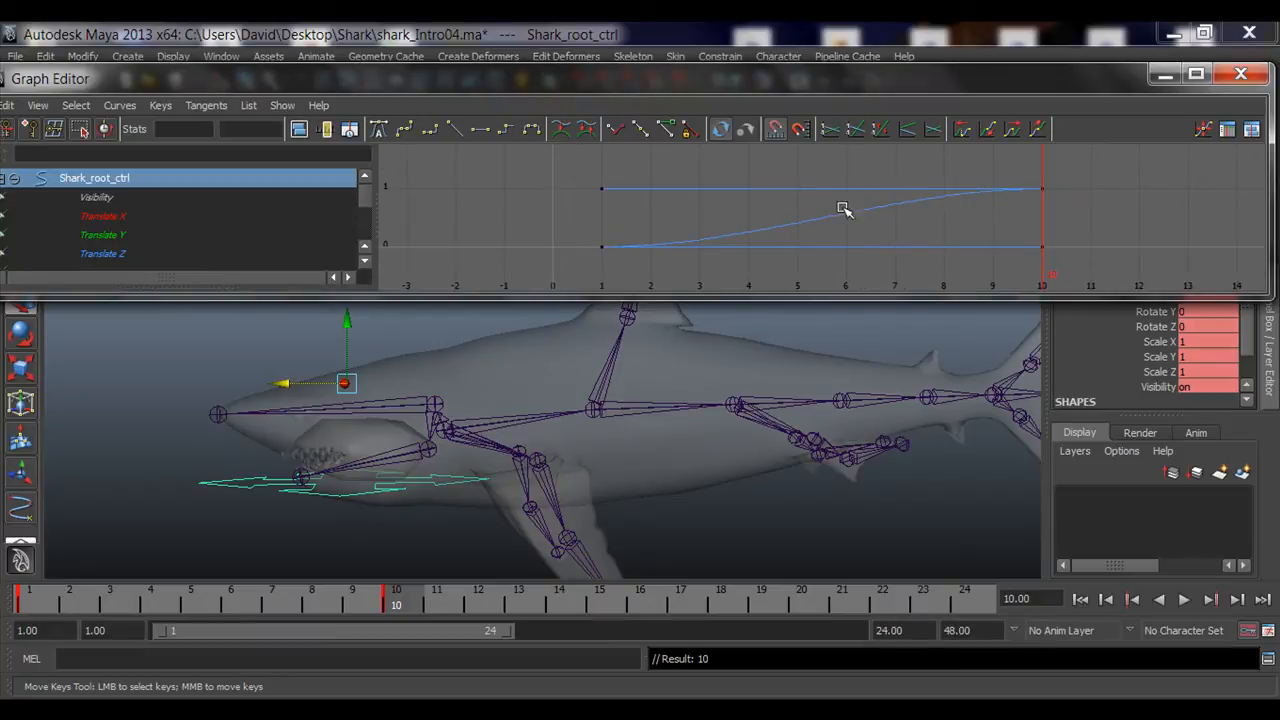
double_click(1087, 80)
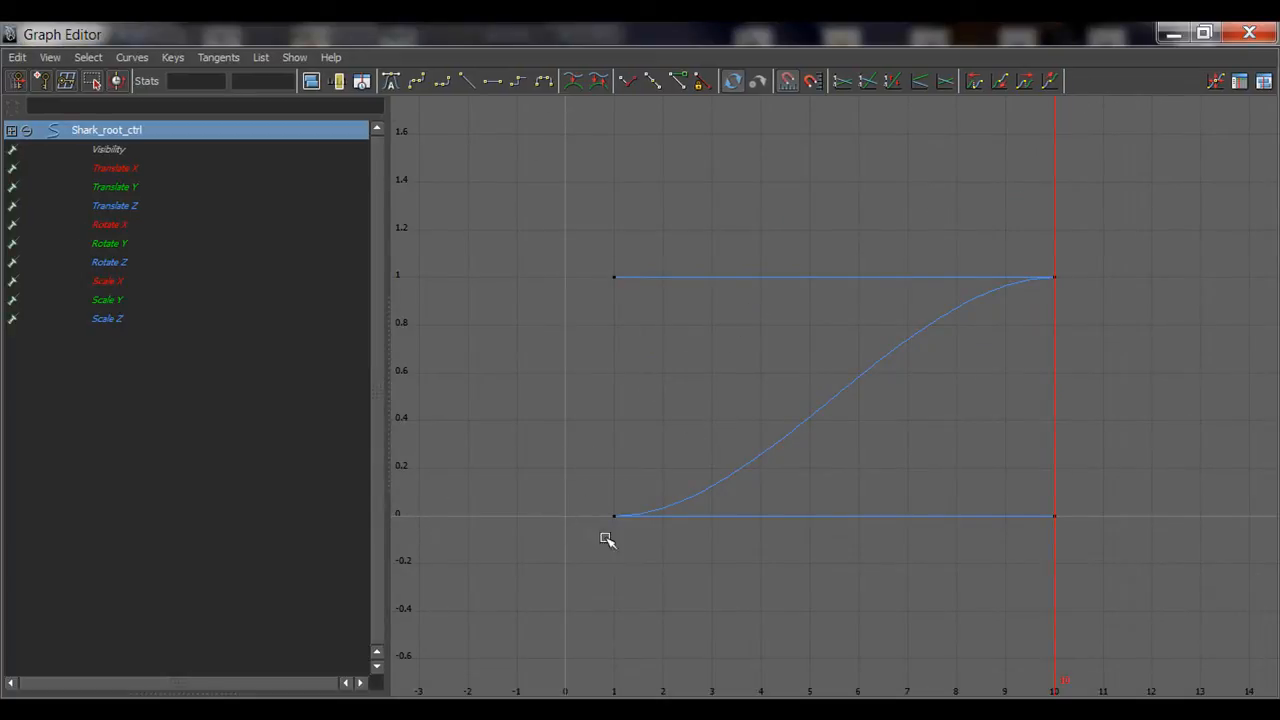
left_click_drag(565, 480, 623, 573)
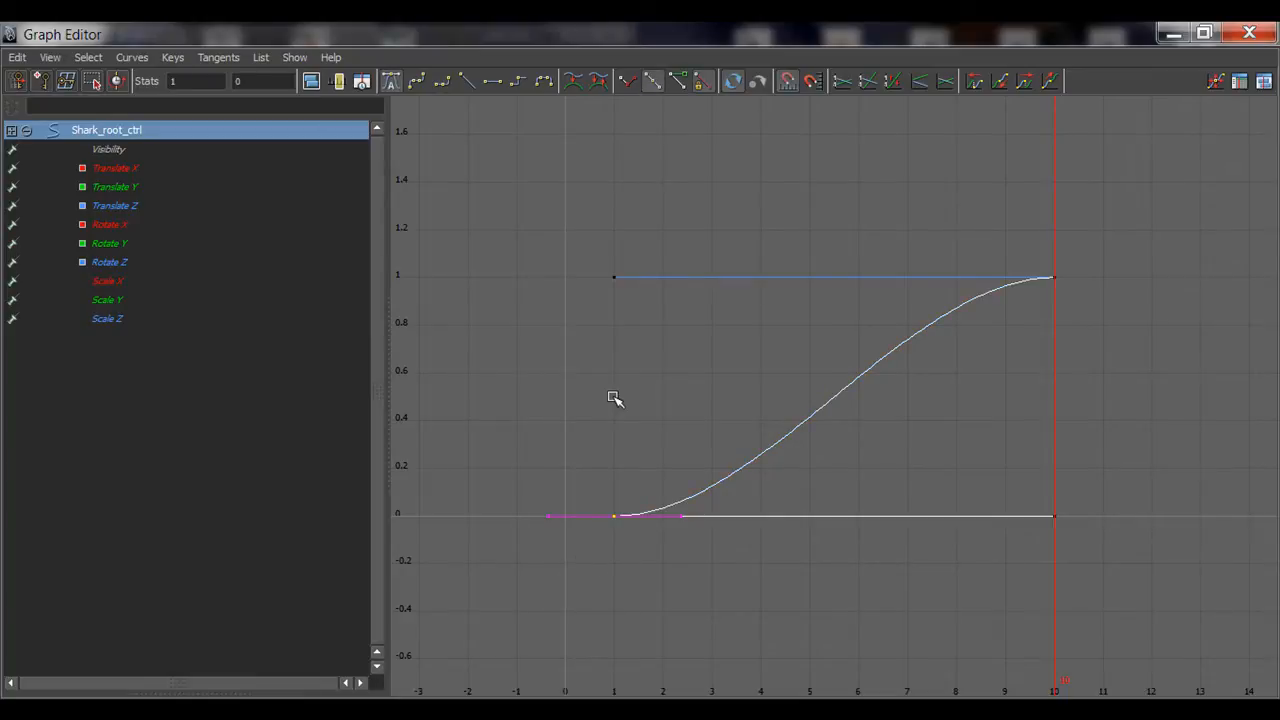
left_click_drag(137, 172, 137, 263)
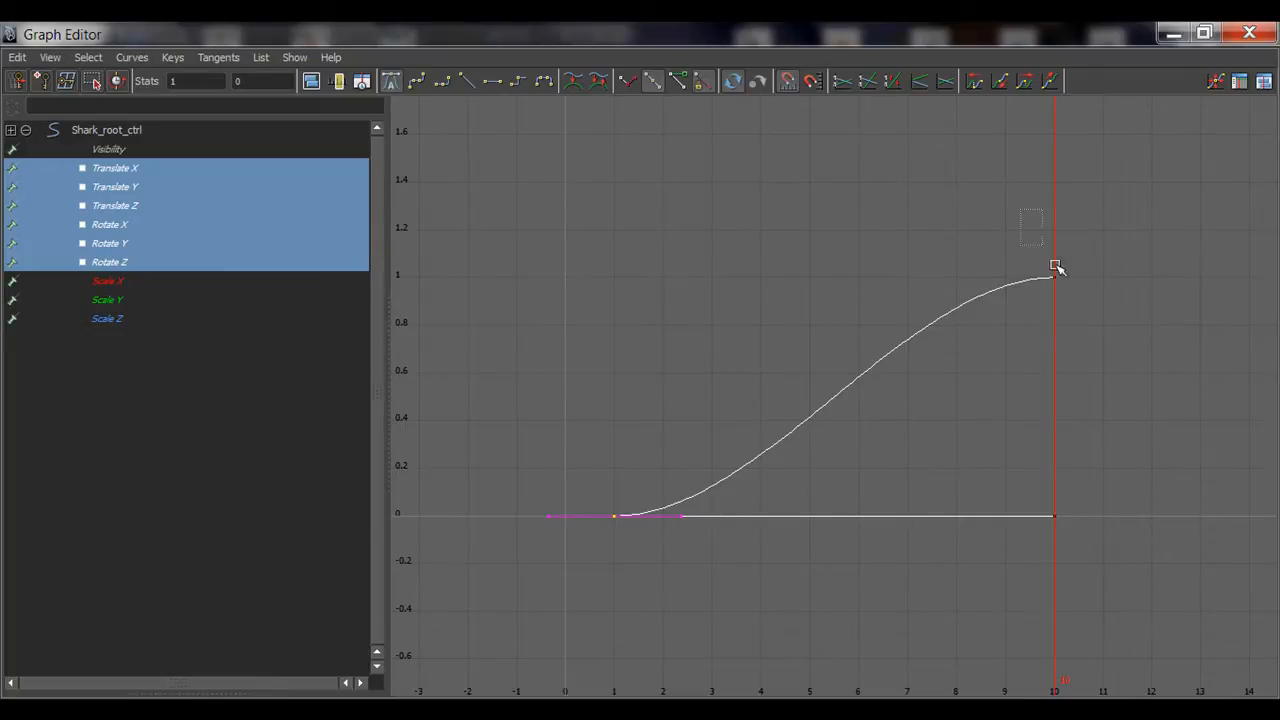
left_click_drag(1057, 268, 1093, 339)
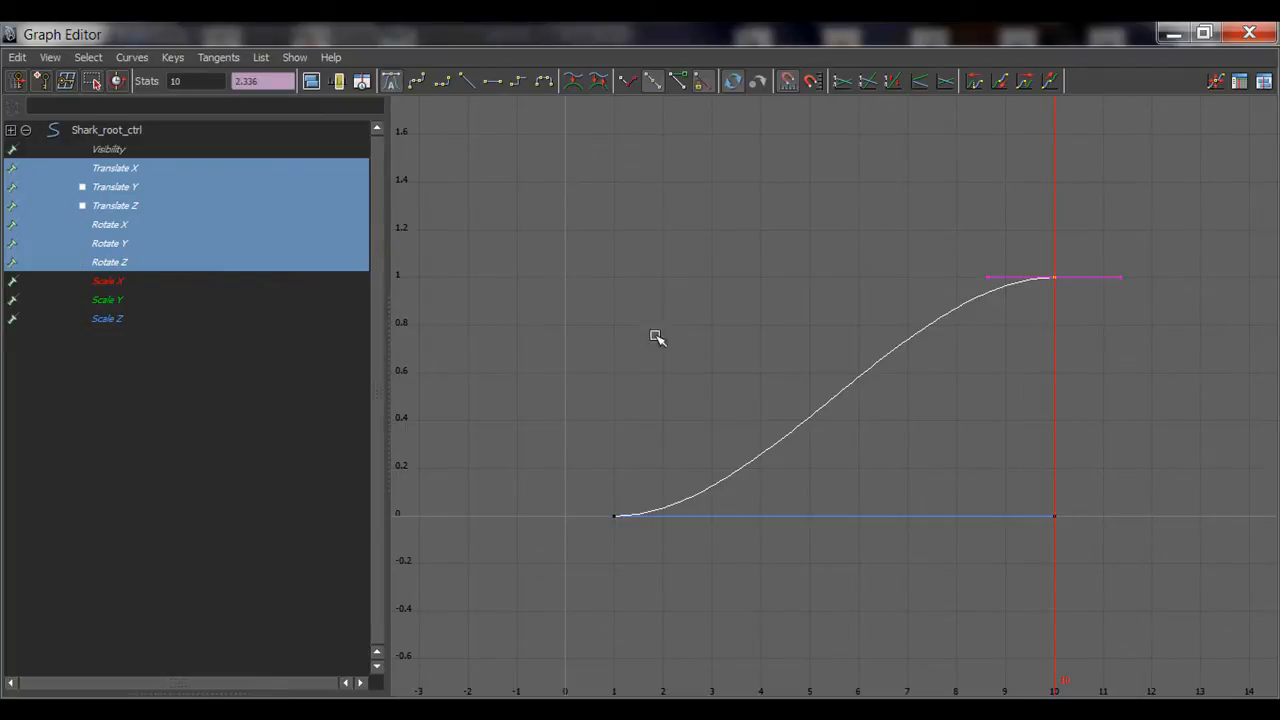
left_click(1077, 434)
key("f")
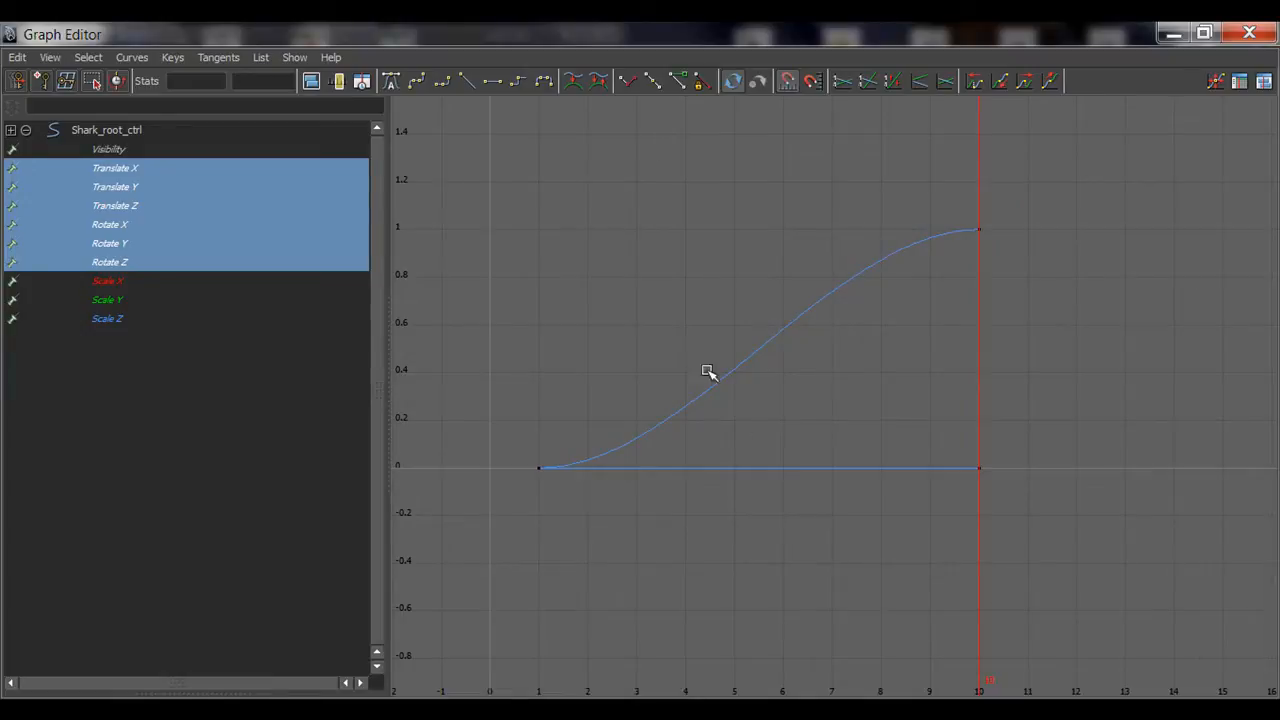
At frame 10, raise Shark_root_ctrl to a Translate Y of about 2.34 and set a key.
left_click(1200, 34)
middle_click_drag(450, 473, 494, 489, "alt")
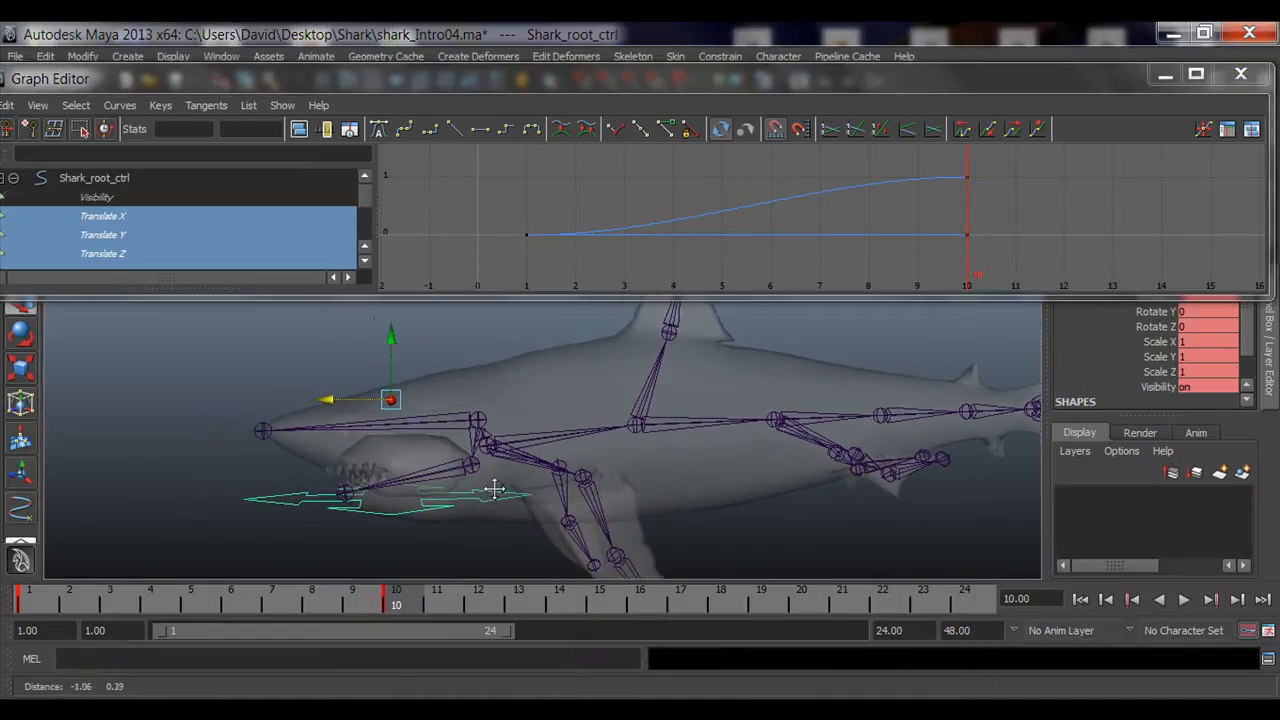
left_click(389, 333)
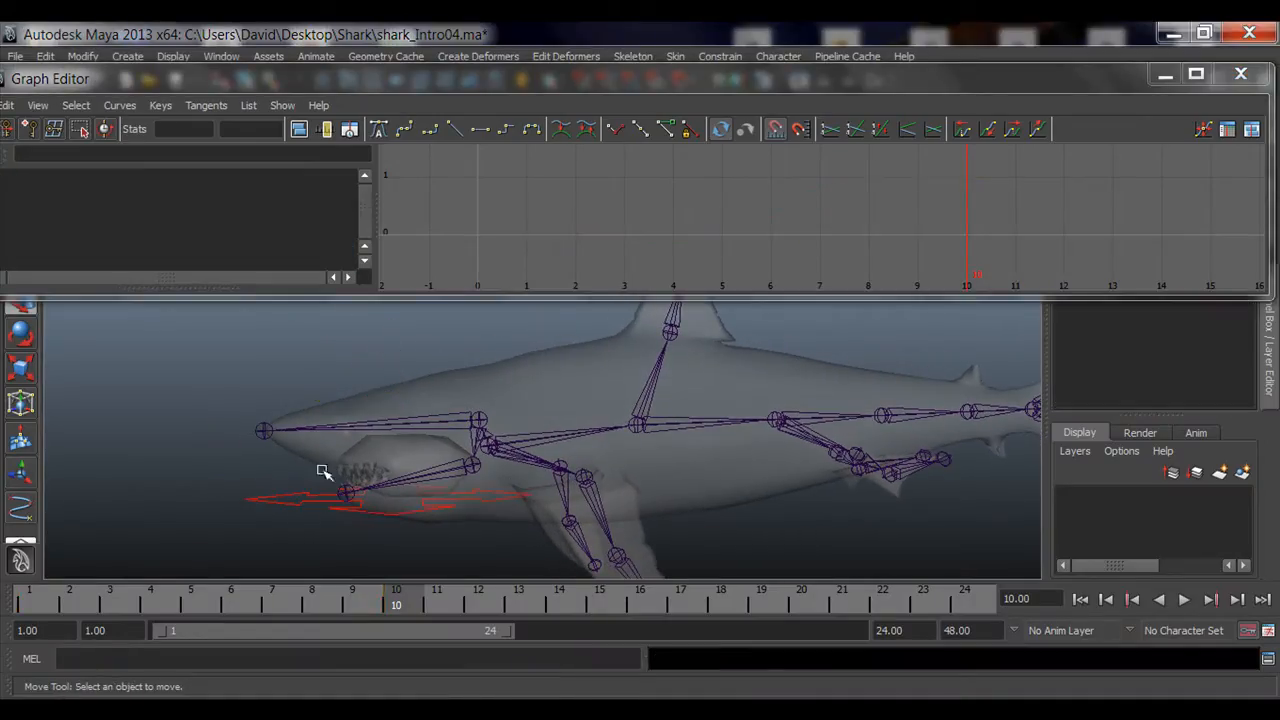
left_click(287, 493)
left_click_drag(390, 357, 398, 328)
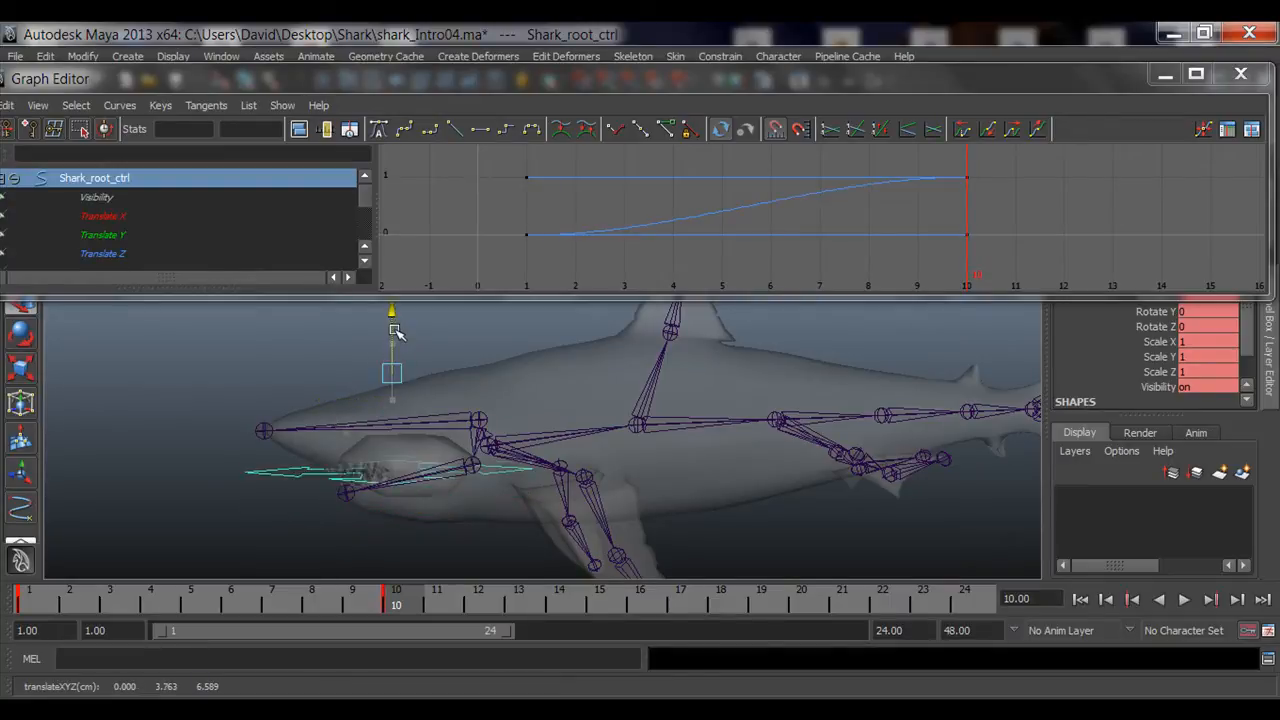
middle_click_drag(853, 189, 804, 246, "alt")
key("ctrl+z")
middle_click_drag(974, 231, 925, 234, "alt")
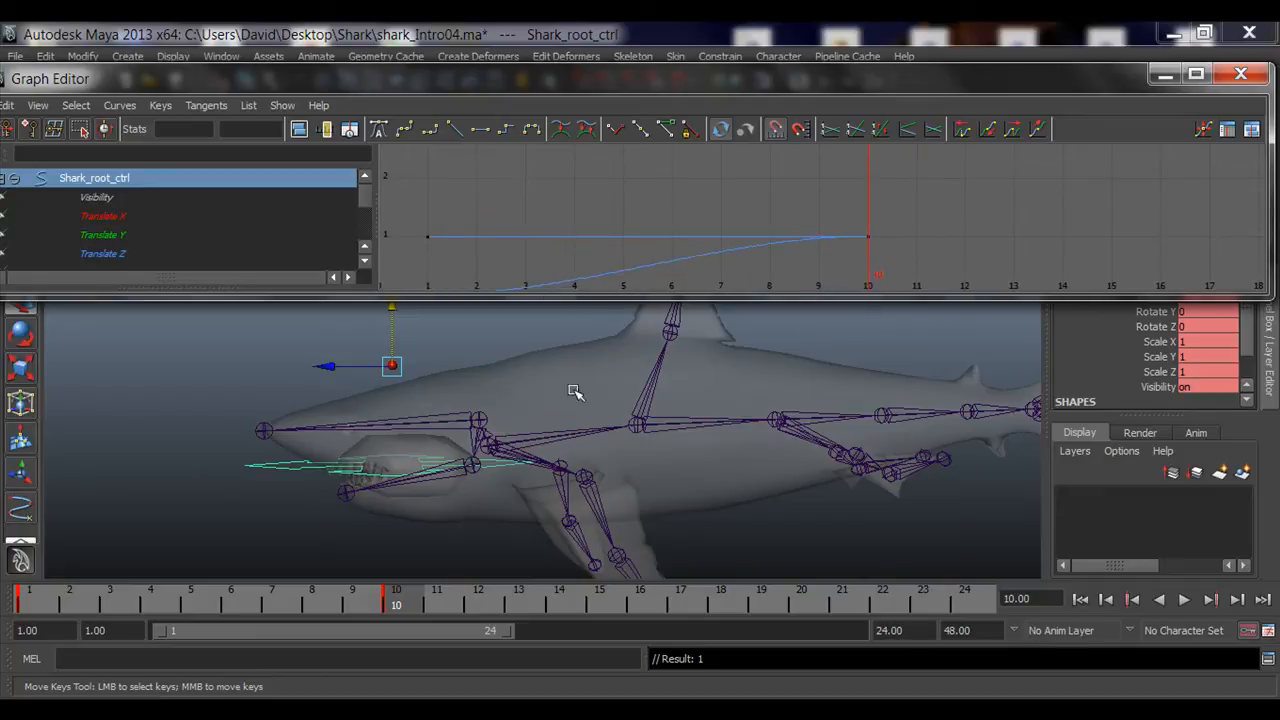
left_click_drag(391, 342, 394, 325)
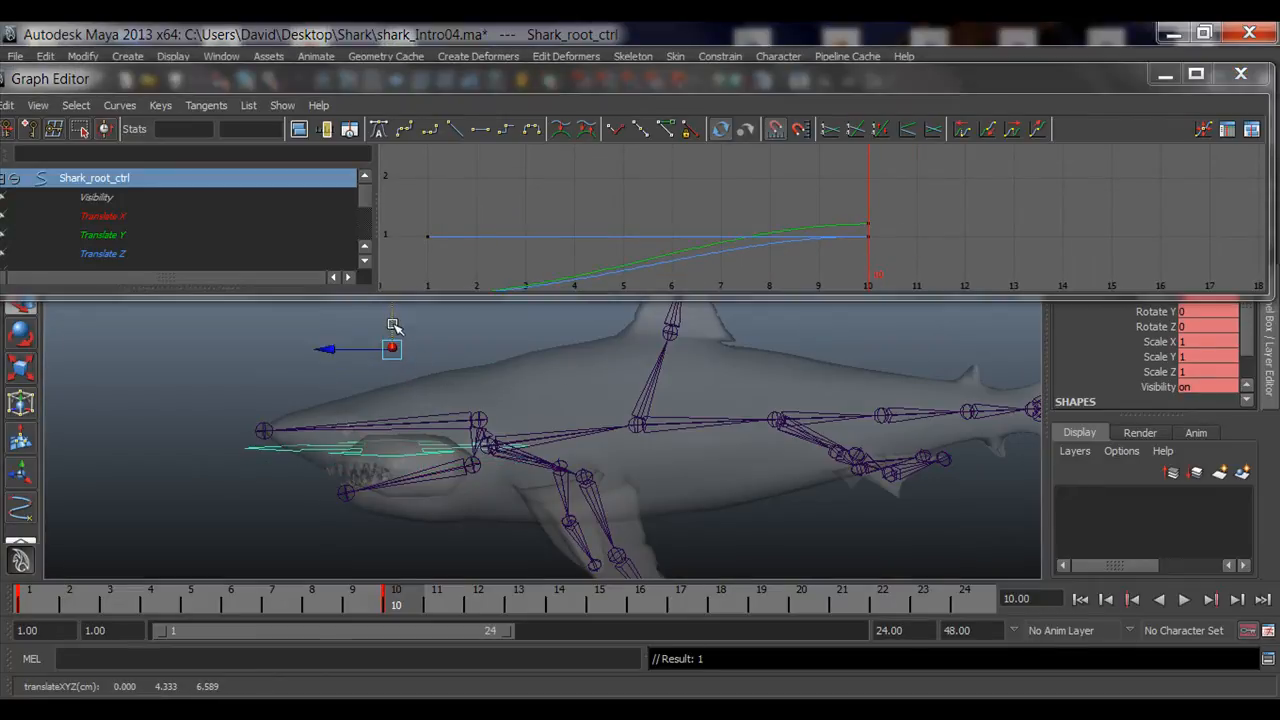
key("s")
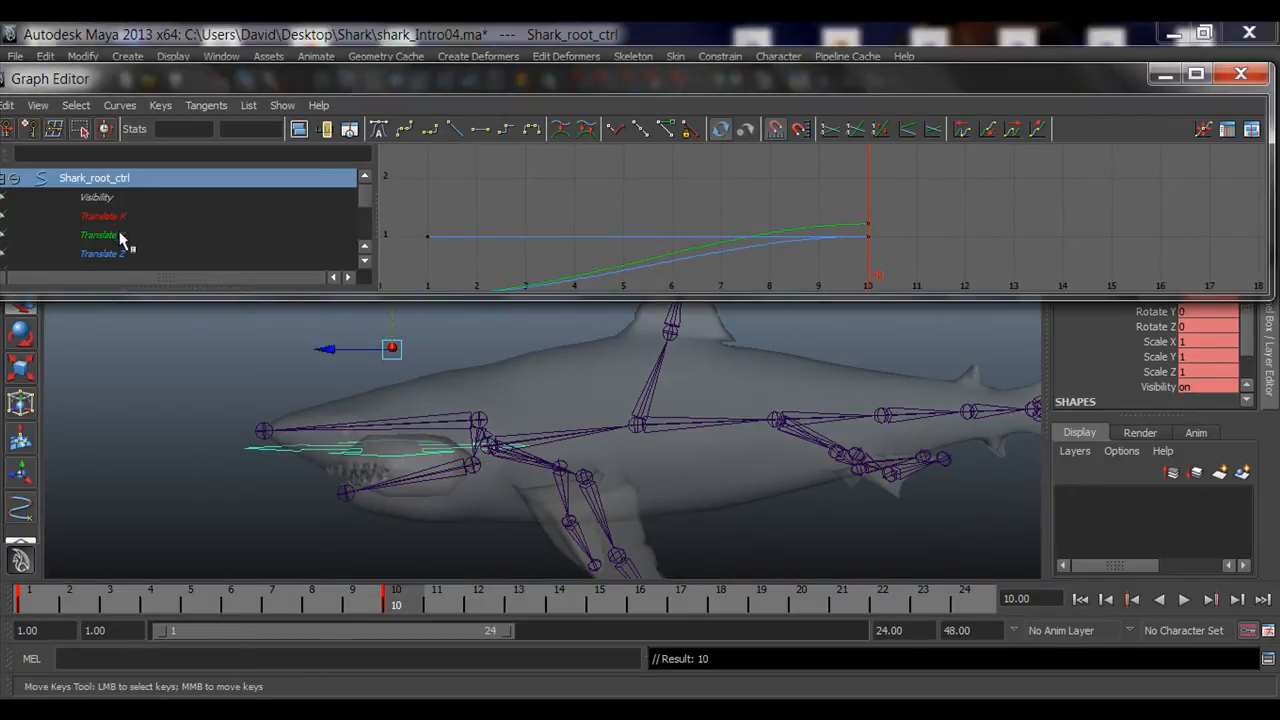
Isolate the Translate Y curve of Shark_root_ctrl and inspect its keys at frames 1 and 10.
left_click(120, 235)
right_click_drag(818, 233, 785, 238, "alt")
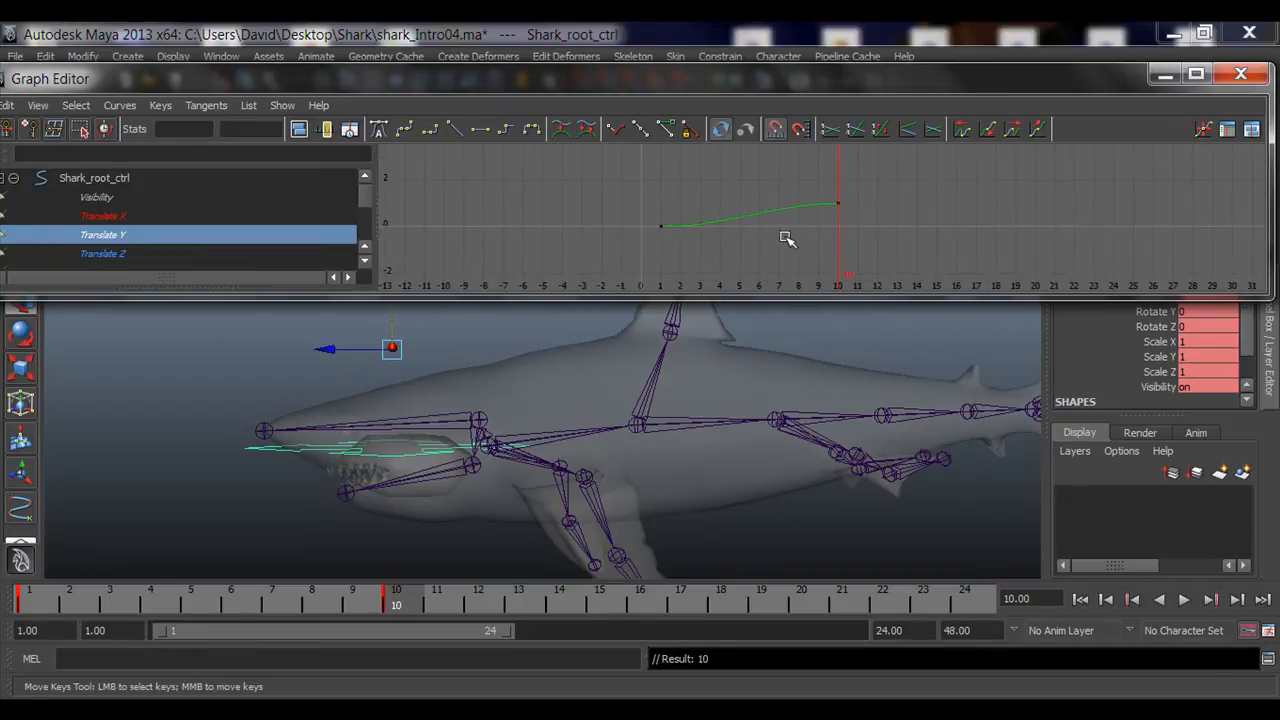
left_click_drag(636, 203, 706, 243)
left_click_drag(812, 176, 860, 215)
At frame 20, set Shark_root_ctrl's Translate Y and Translate Z to 0.
left_click_drag(432, 604, 800, 603)
left_click(1165, 74)
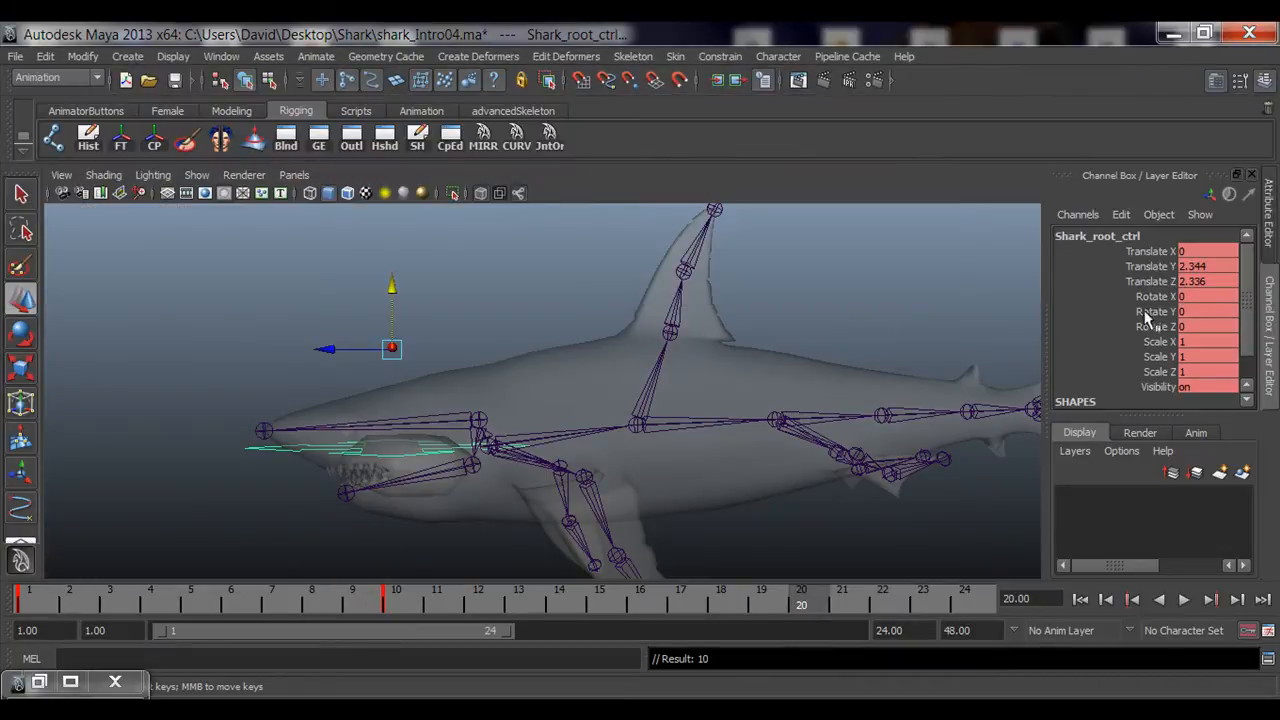
left_click_drag(1205, 266, 1205, 281)
type("0")
key("Return")
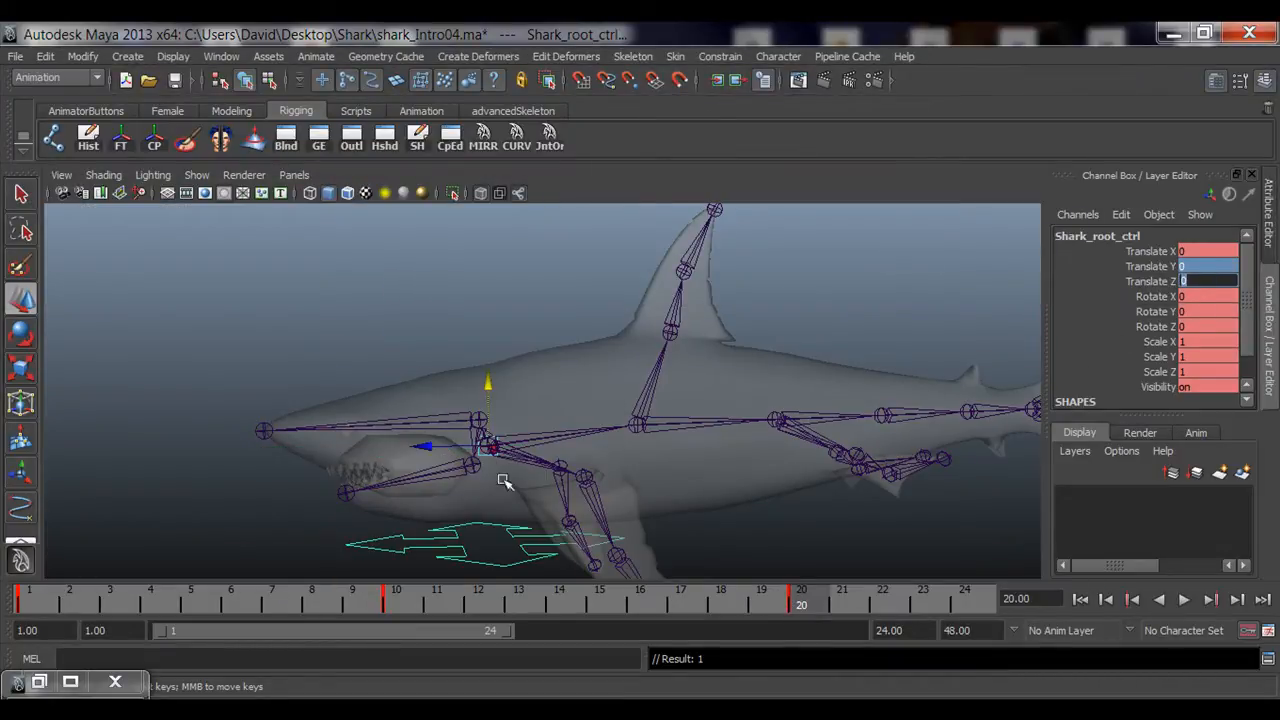
Bring back the Graph Editor and examine the shape of the Translate Y curve from frame 1 to frame 20.
left_click(39, 681)
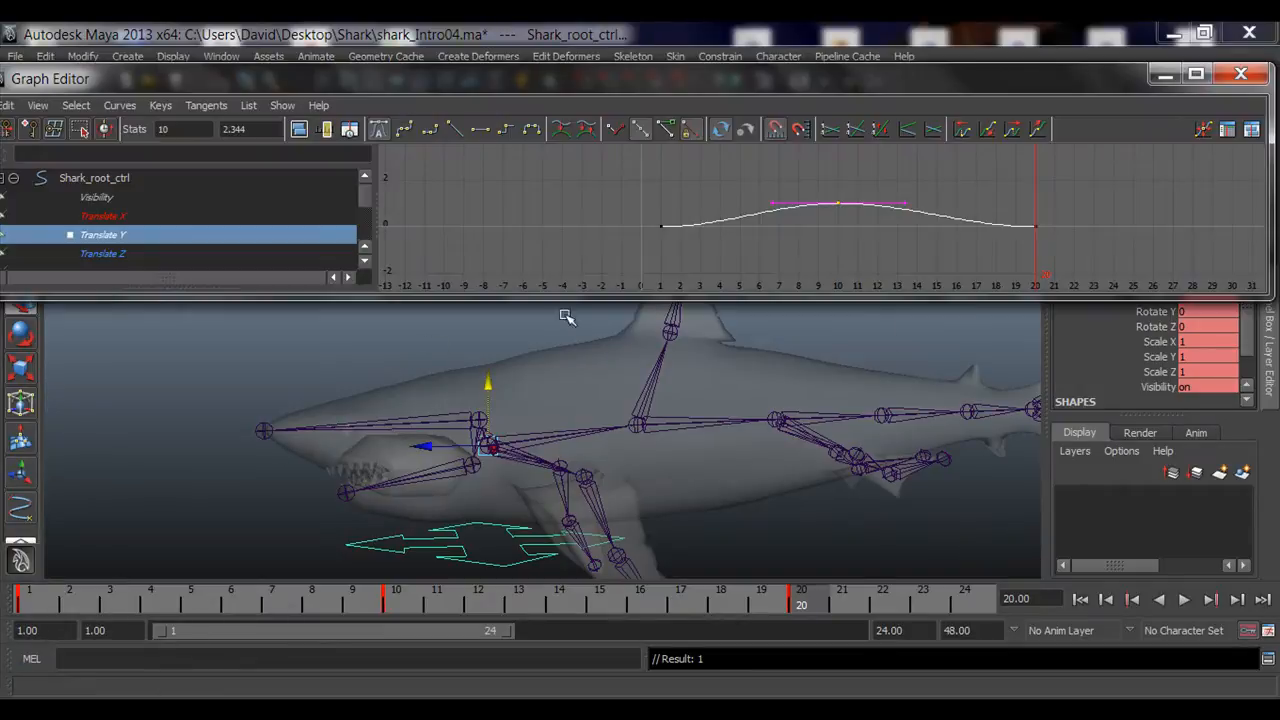
left_click(832, 257)
middle_click_drag(843, 259, 738, 263, "alt")
right_click_drag(634, 279, 671, 286, "alt")
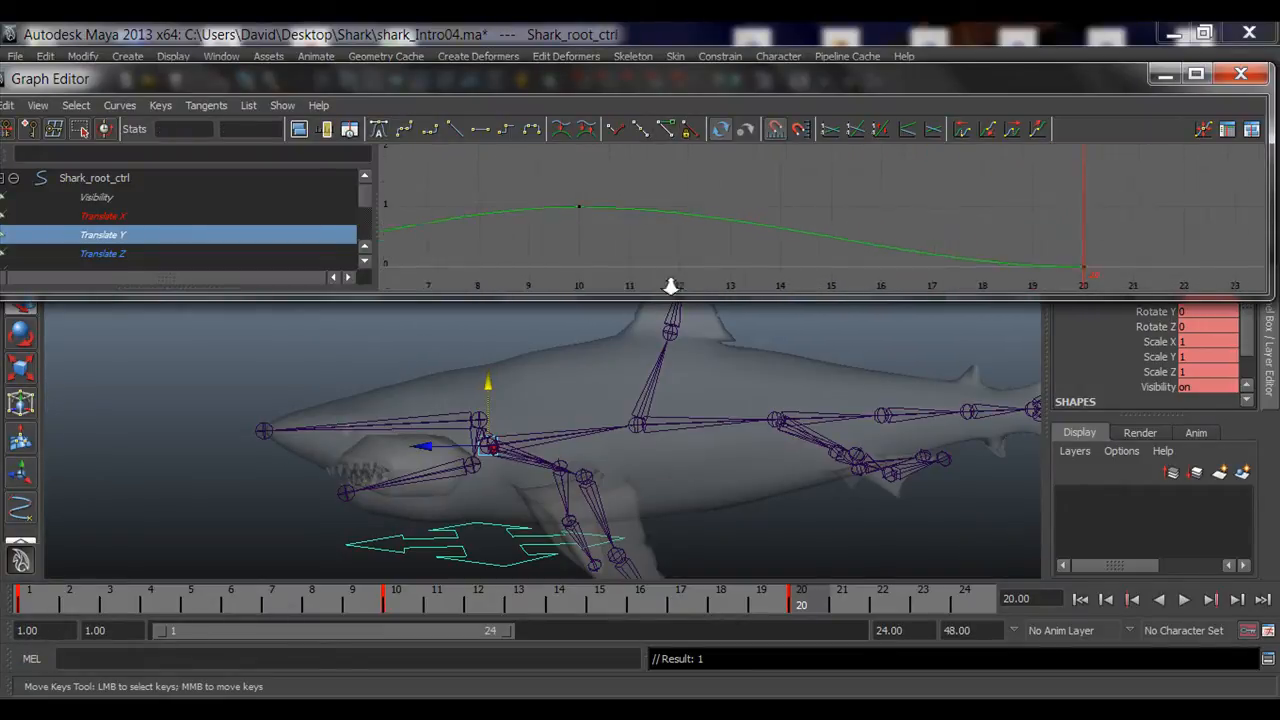
middle_click_drag(650, 275, 854, 244, "alt")
right_click_drag(885, 243, 793, 245, "alt")
right_click_drag(636, 243, 690, 241, "alt")
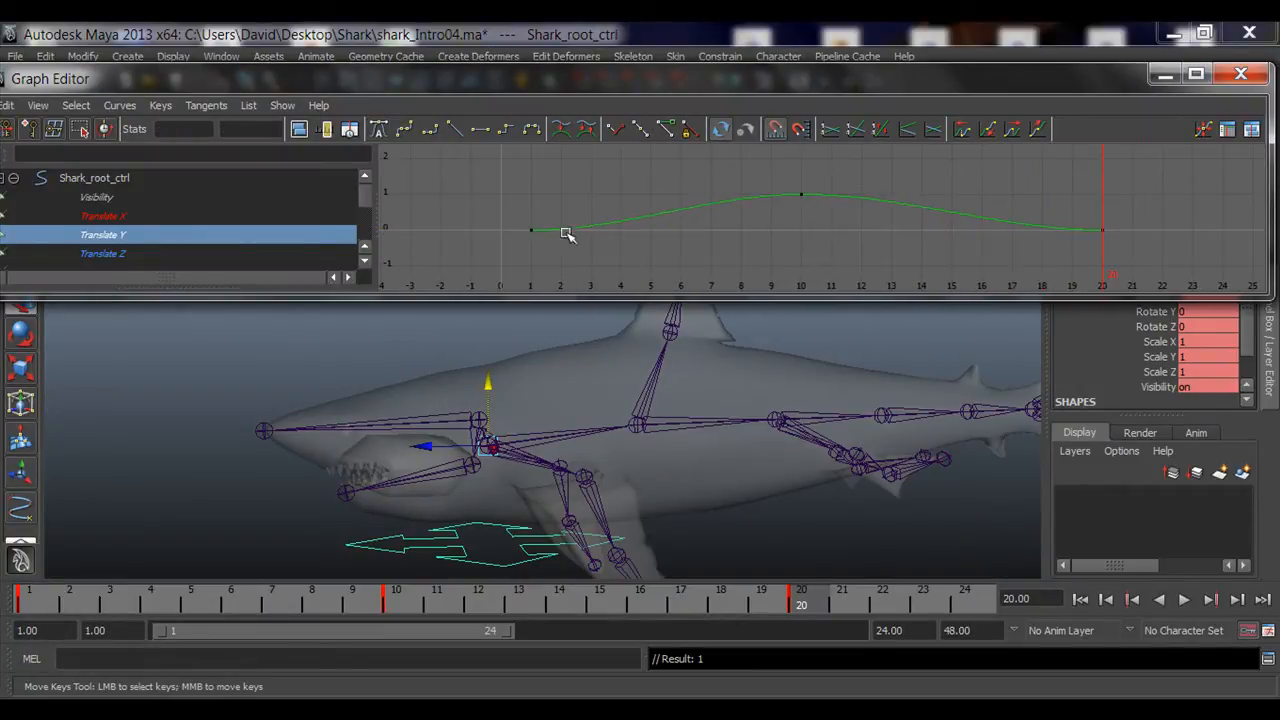
Check the values and tangents of the Translate Y keys at frames 1, 10 and 20 one after another.
left_click(529, 234)
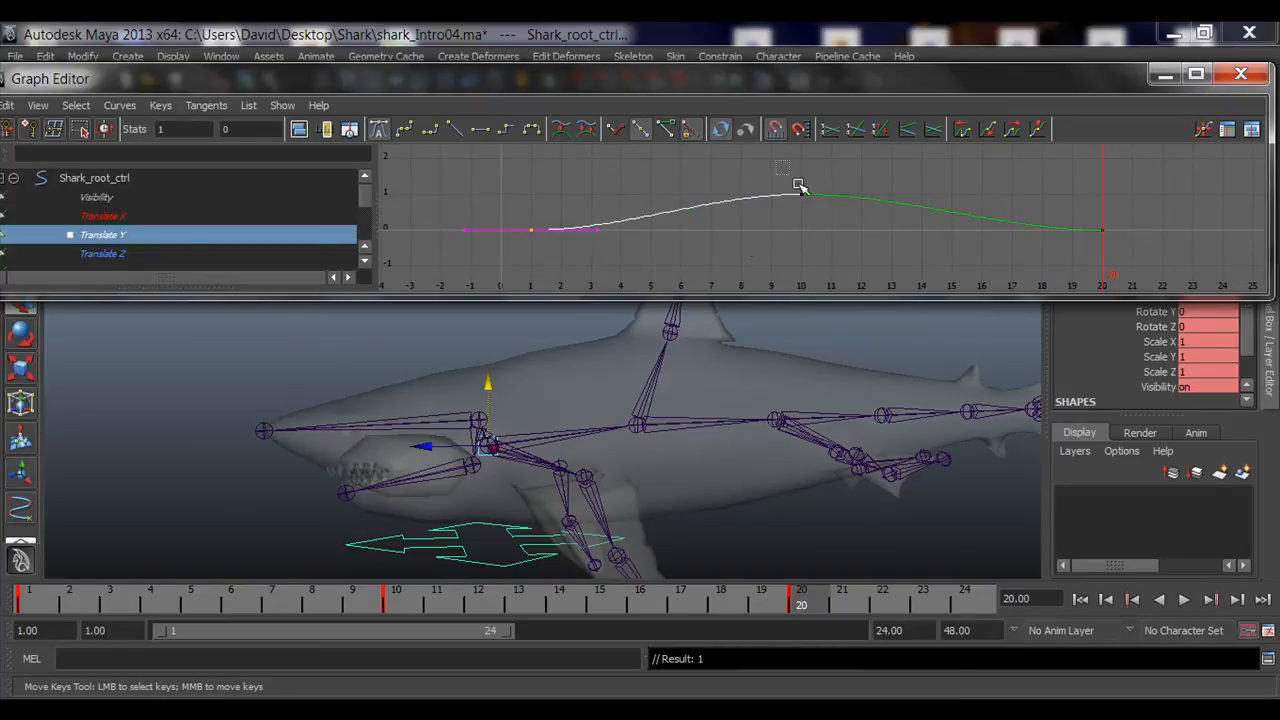
left_click_drag(797, 189, 828, 222)
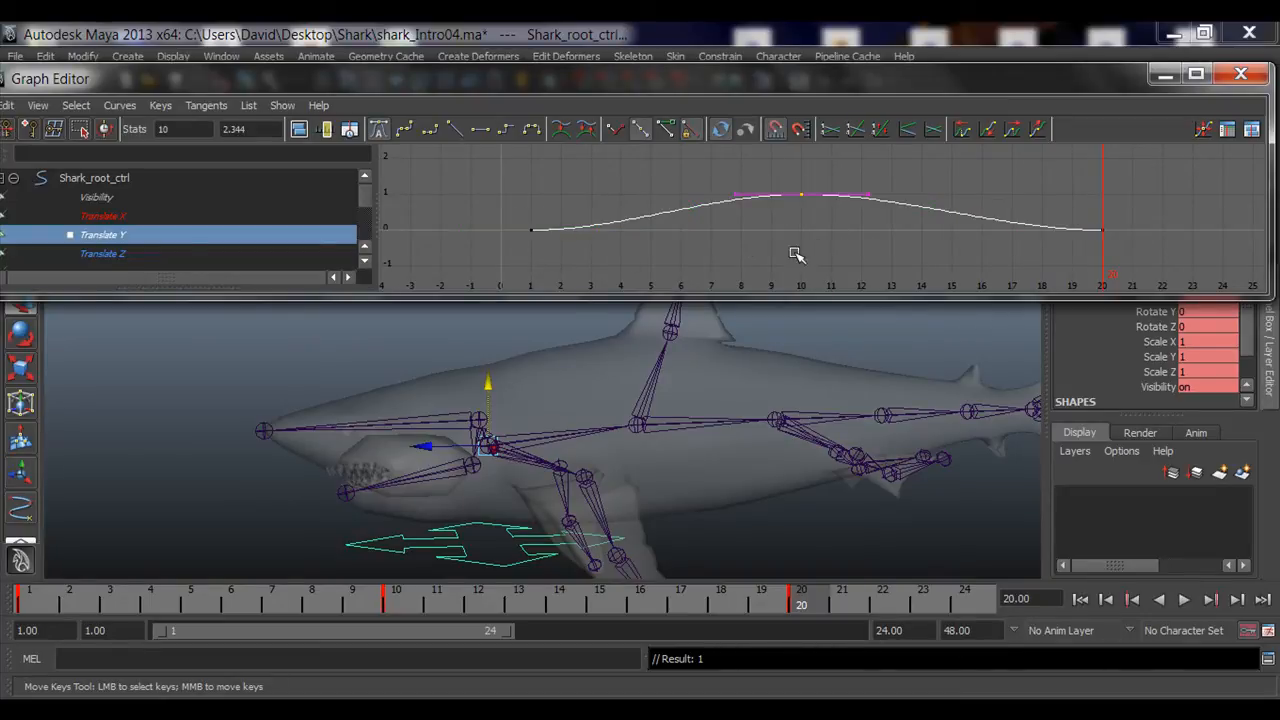
left_click_drag(1093, 219, 1130, 254)
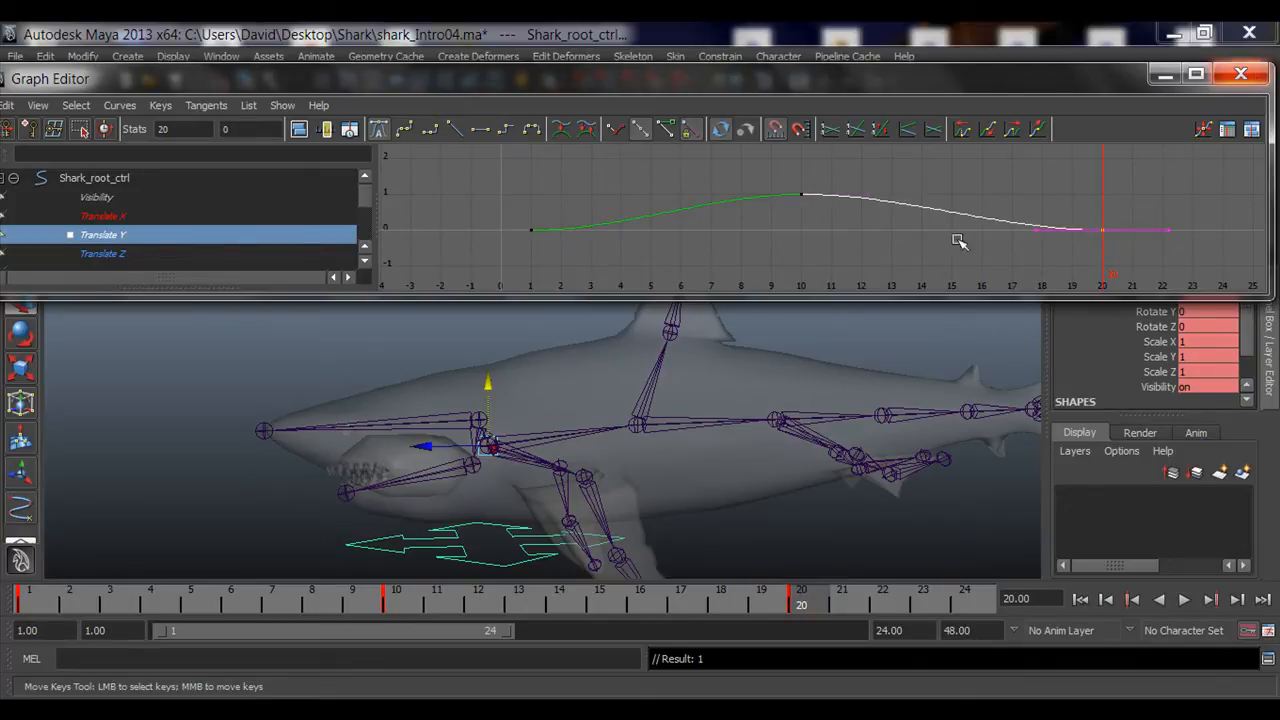
middle_click_drag(755, 255, 743, 275, "alt")
middle_click_drag(432, 227, 494, 231, "alt")
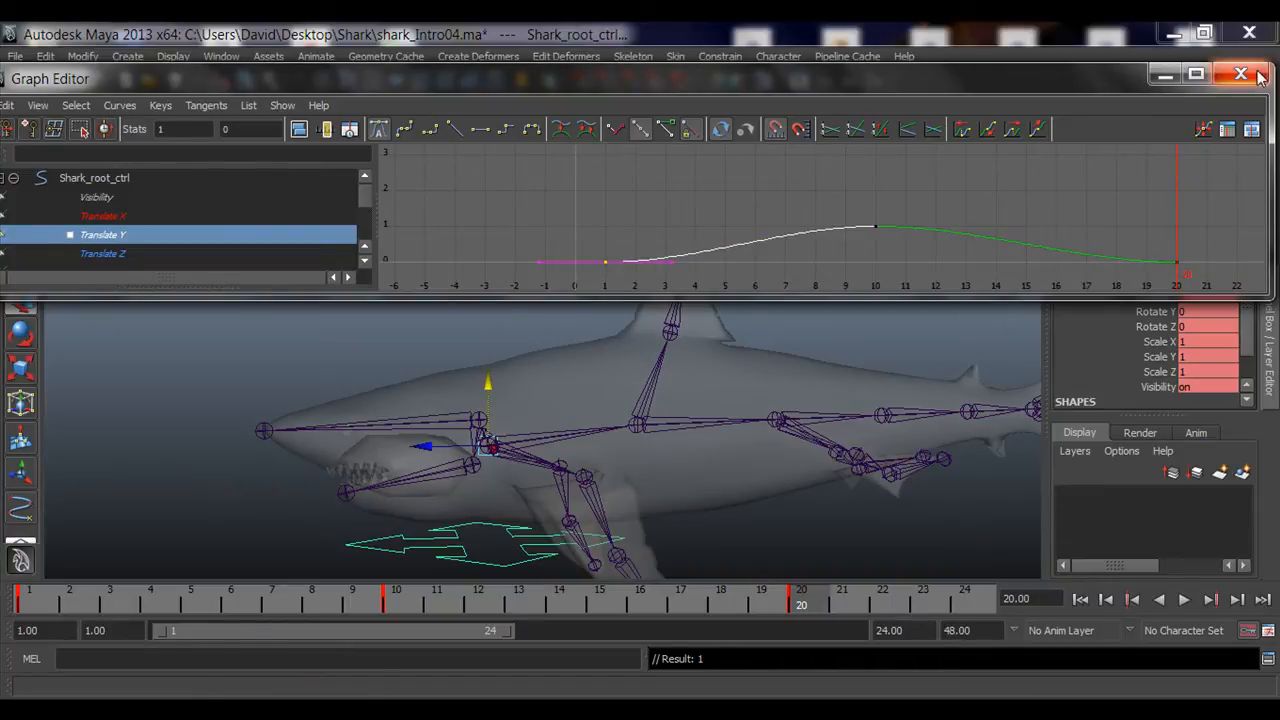
Close the Graph Editor and delete all of Shark_root_ctrl's keys from frames 1 to 20.
left_click(1241, 74)
middle_click_drag(665, 448, 610, 423, "alt")
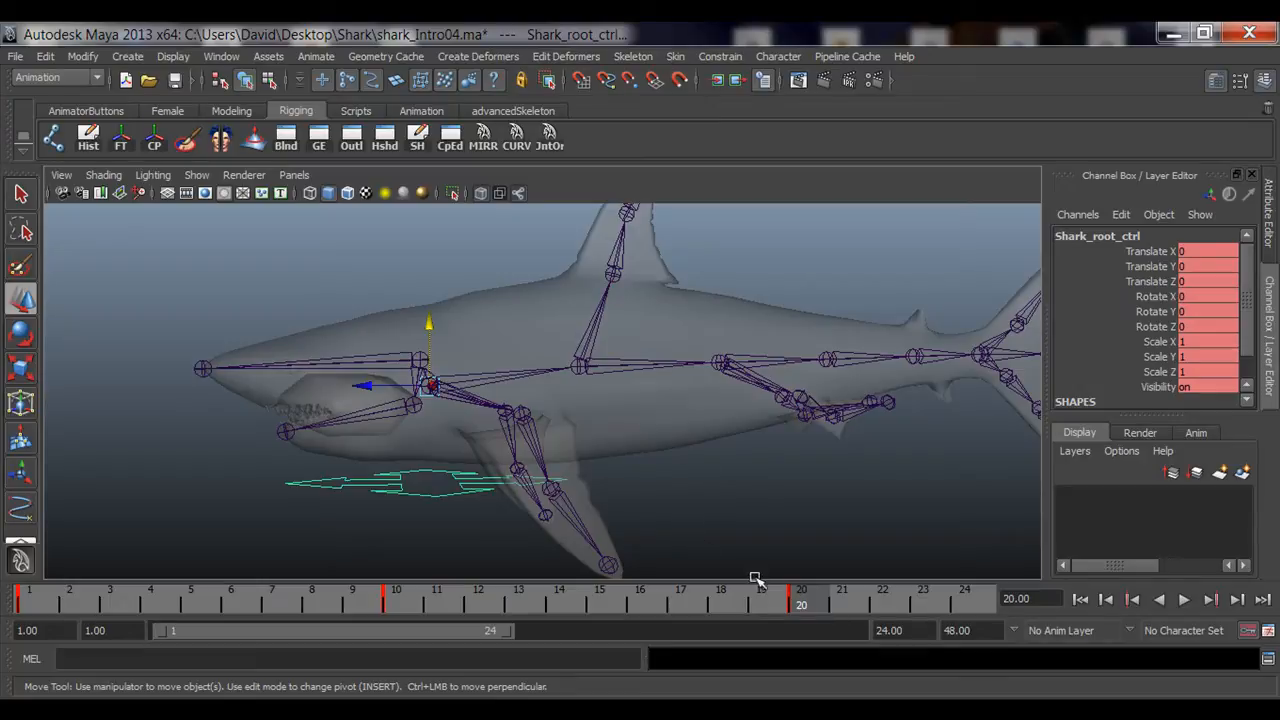
left_click_drag(806, 600, 10, 600, "shift")
right_click(176, 602)
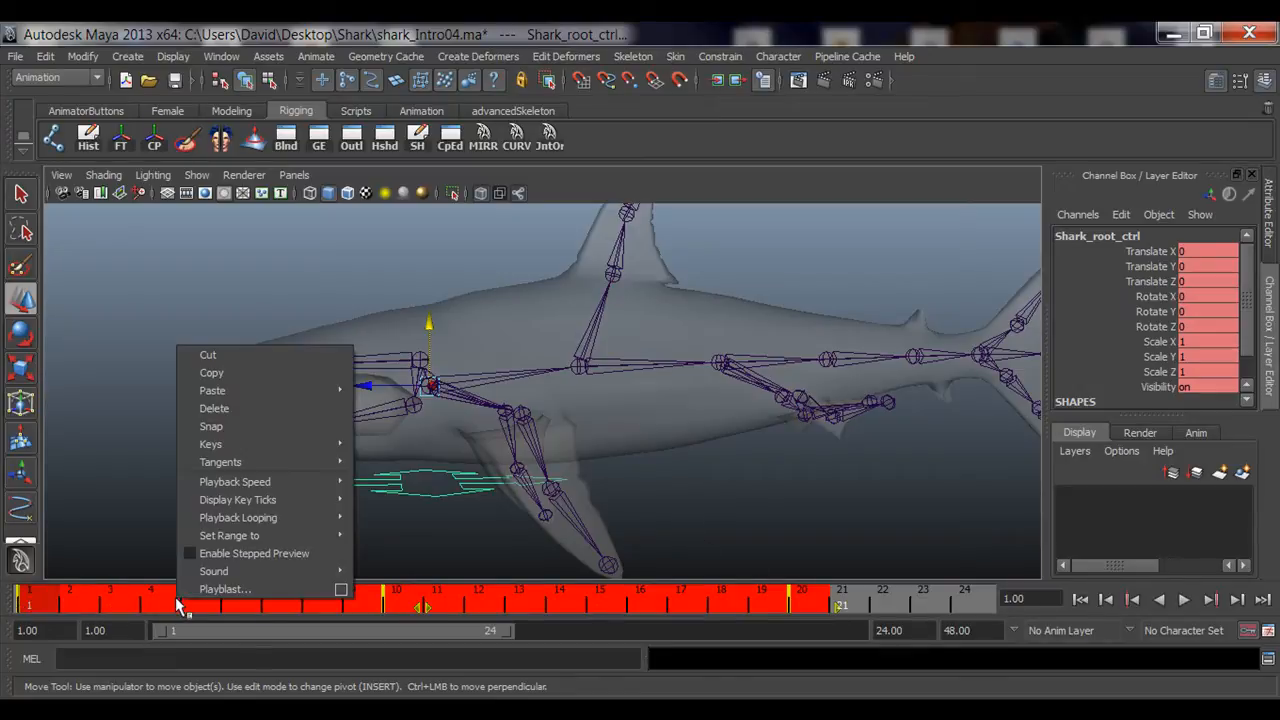
left_click(222, 409)
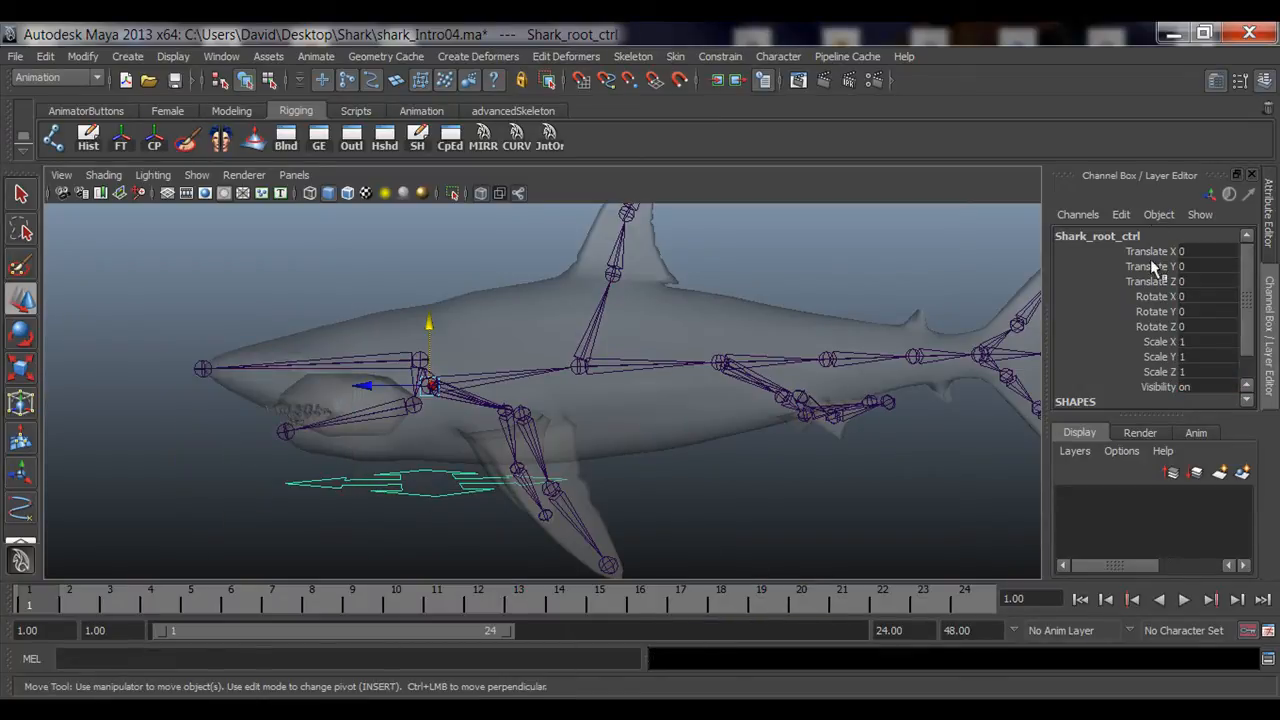
Review Shark_root_ctrl's Translate and Rotate channels, inspect the control beneath the shark up close, and deselect it.
left_click_drag(1158, 252, 1173, 328)
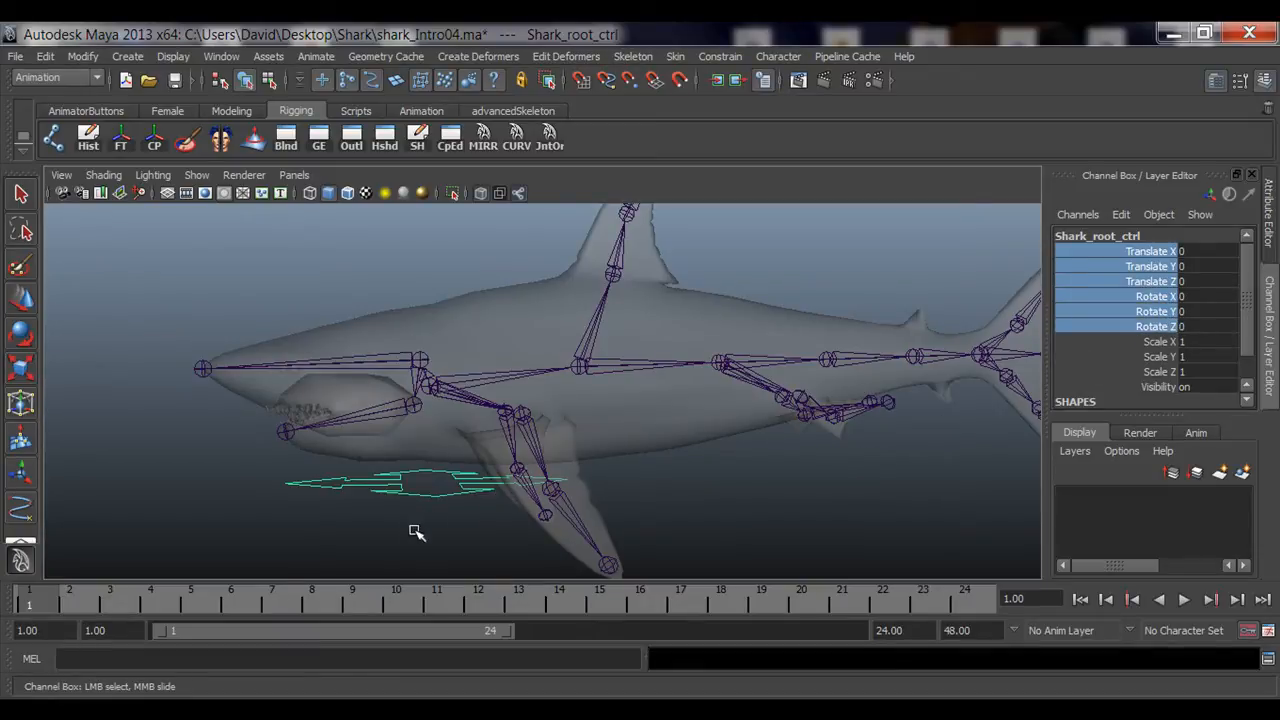
key("w")
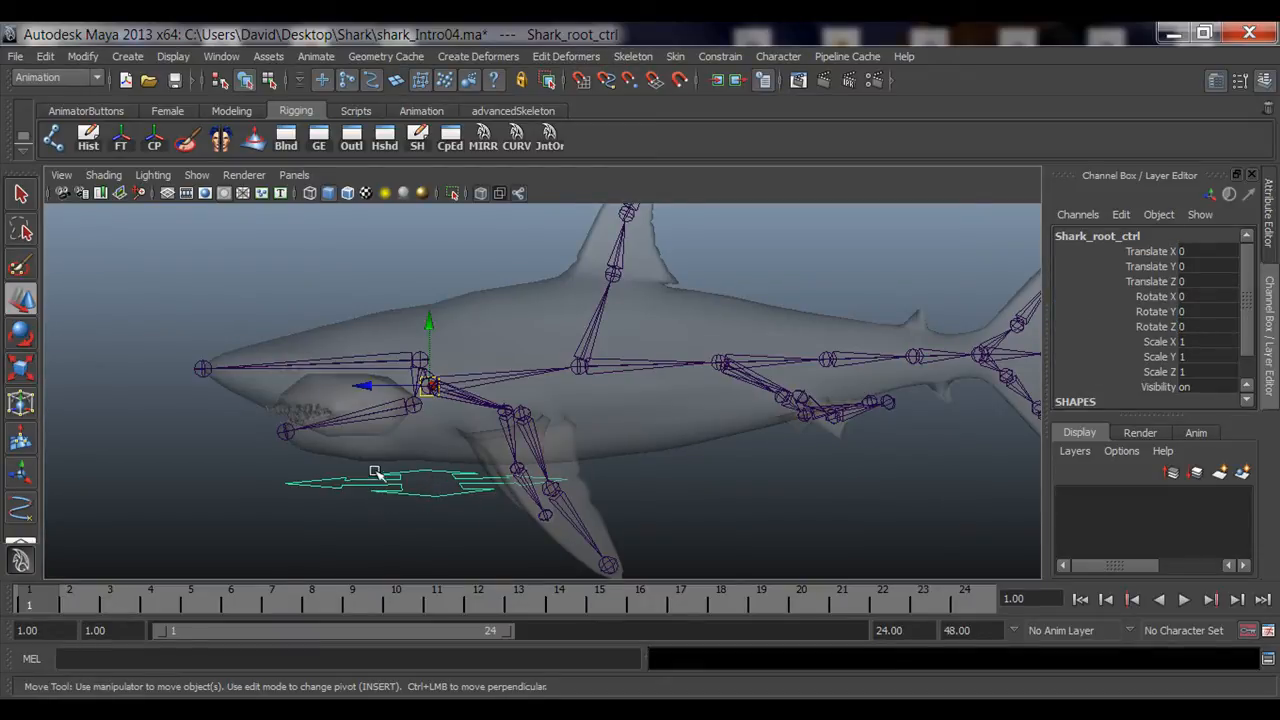
mouse_move(375, 472)
left_mouse_down("alt")
mouse_move(557, 463)
mouse_move(371, 474)
left_mouse_up("alt")
middle_click_drag(371, 474, 465, 449, "alt")
right_click_drag(465, 449, 491, 449, "alt")
key("q")
left_click(167, 487)
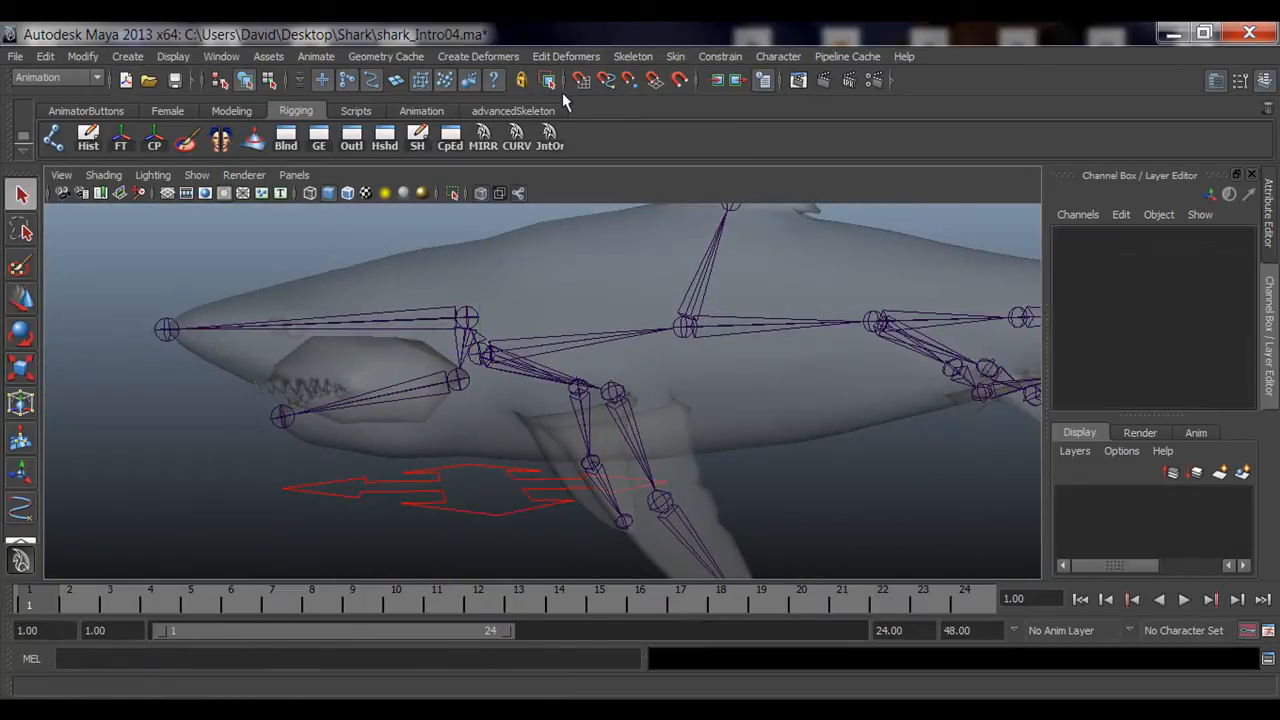
Switch to Firefox and look up the Constraints video among the Rigging tutorials on the Animation Methods site.
key("alt+Tab")
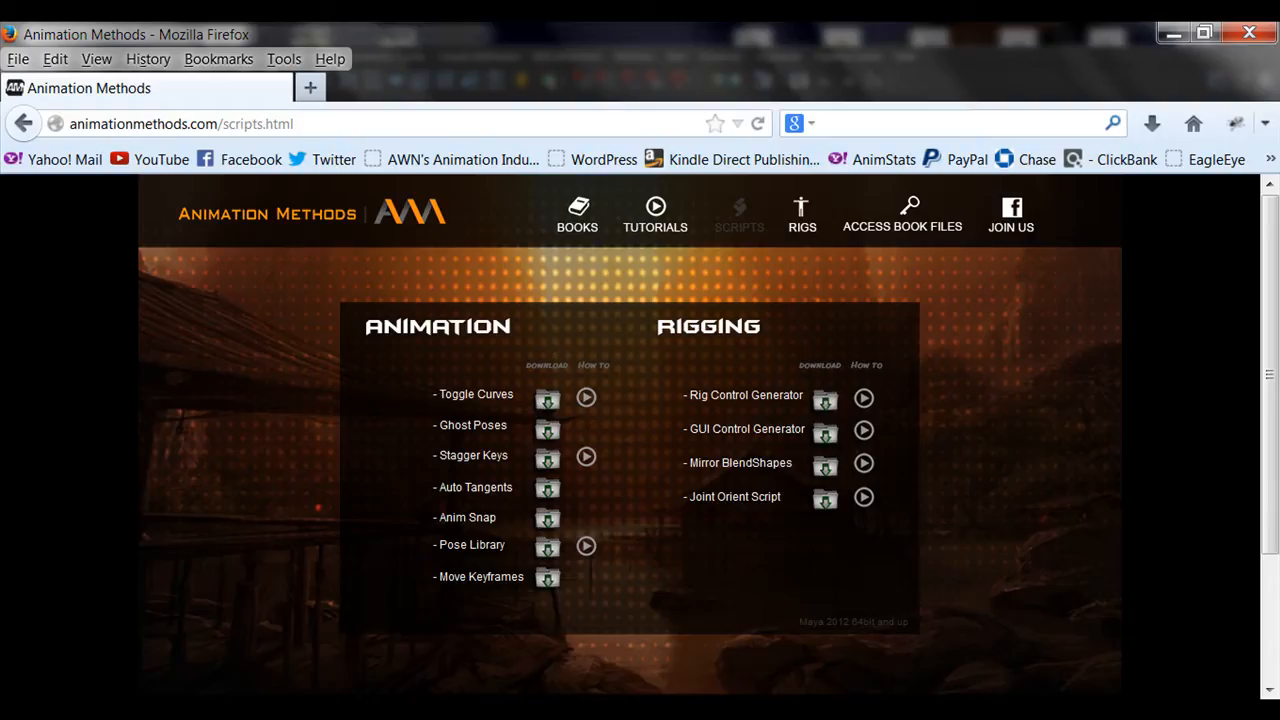
left_click(656, 212)
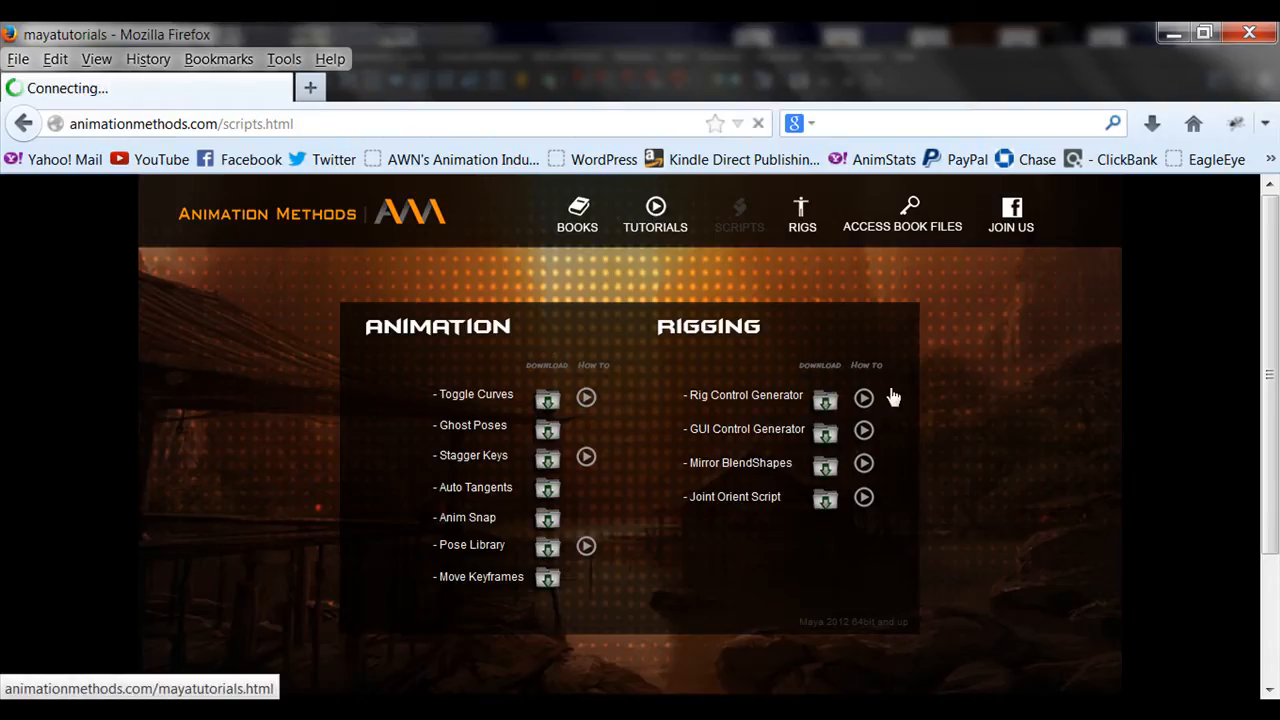
scroll(1031, 434, "down", 3)
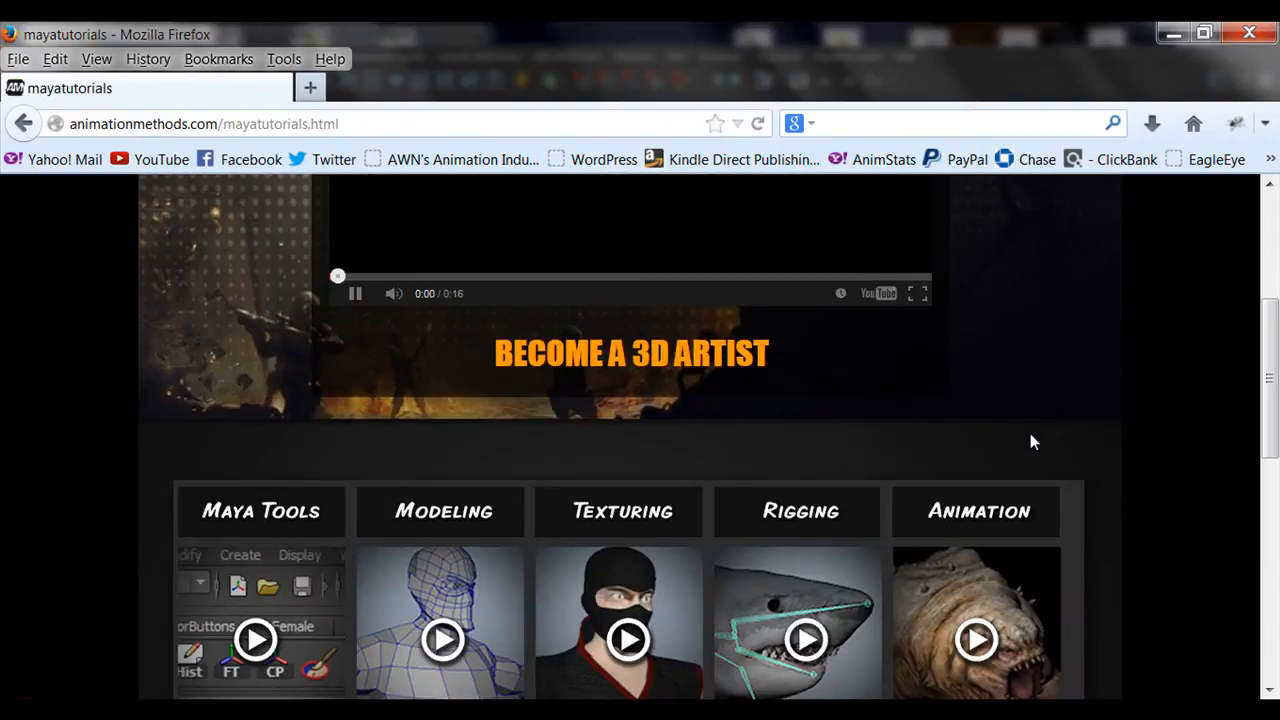
scroll(1186, 394, "down", 5)
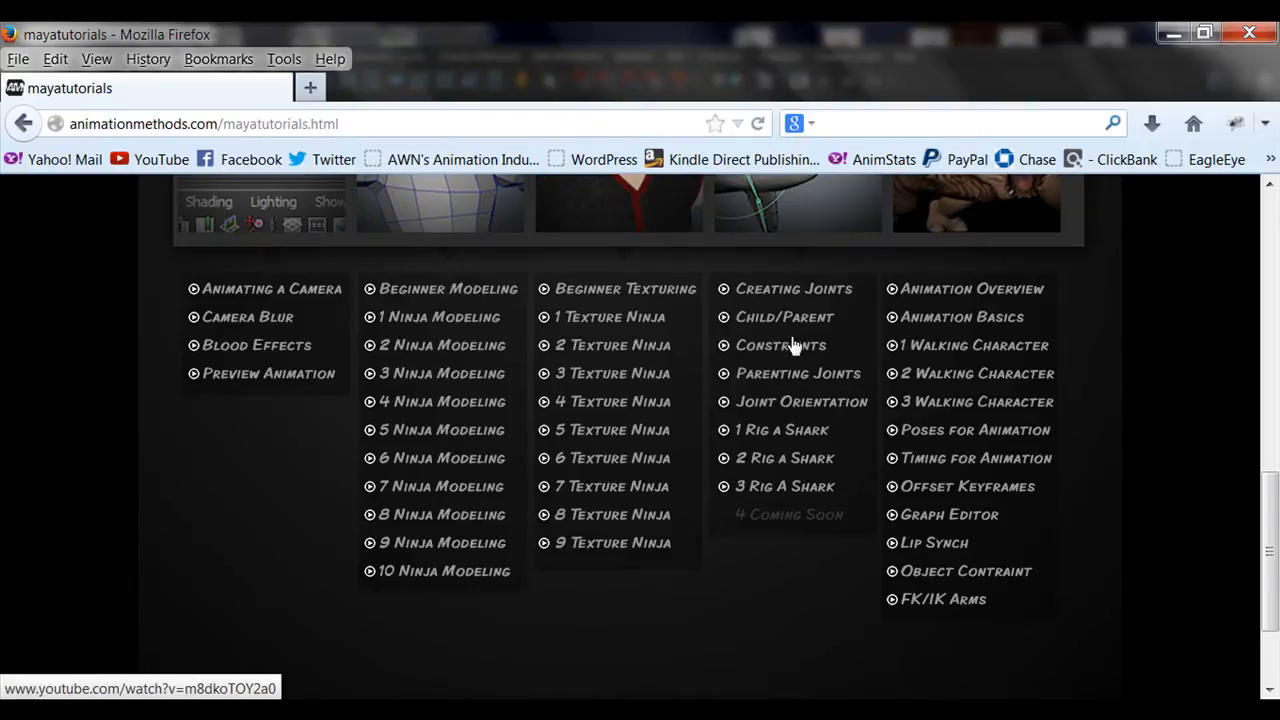
left_click(742, 354)
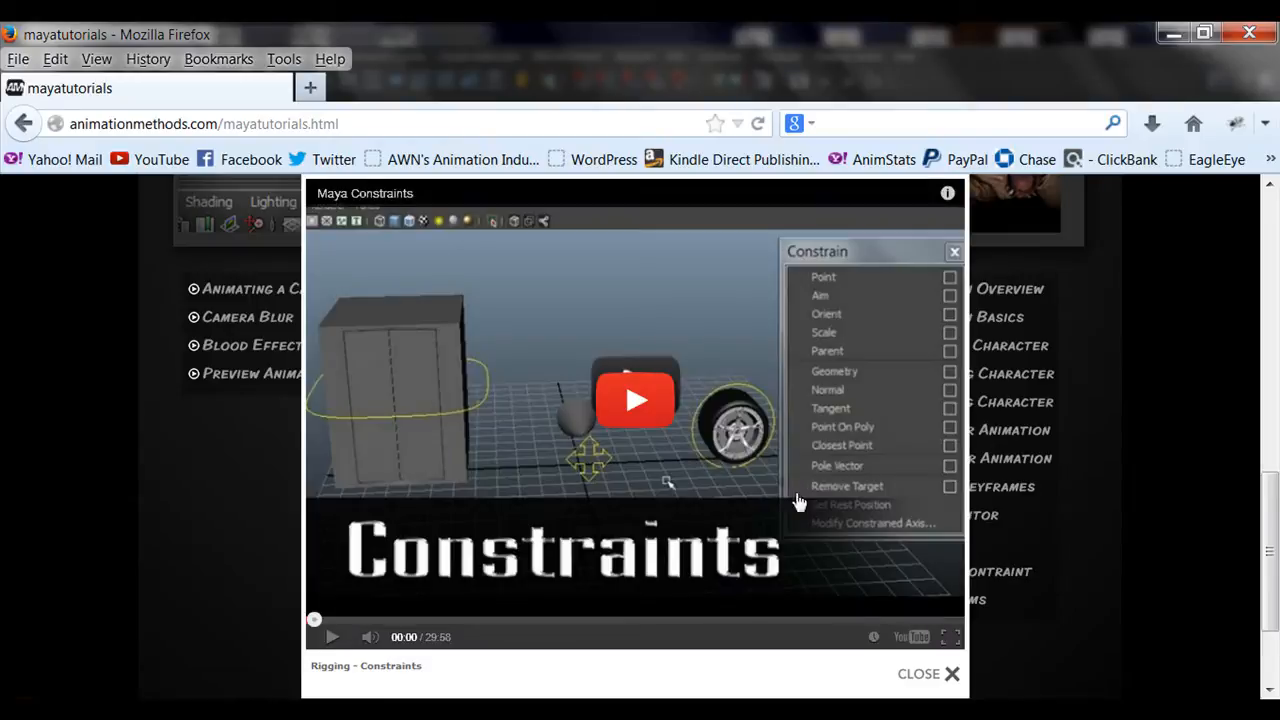
left_click(952, 674)
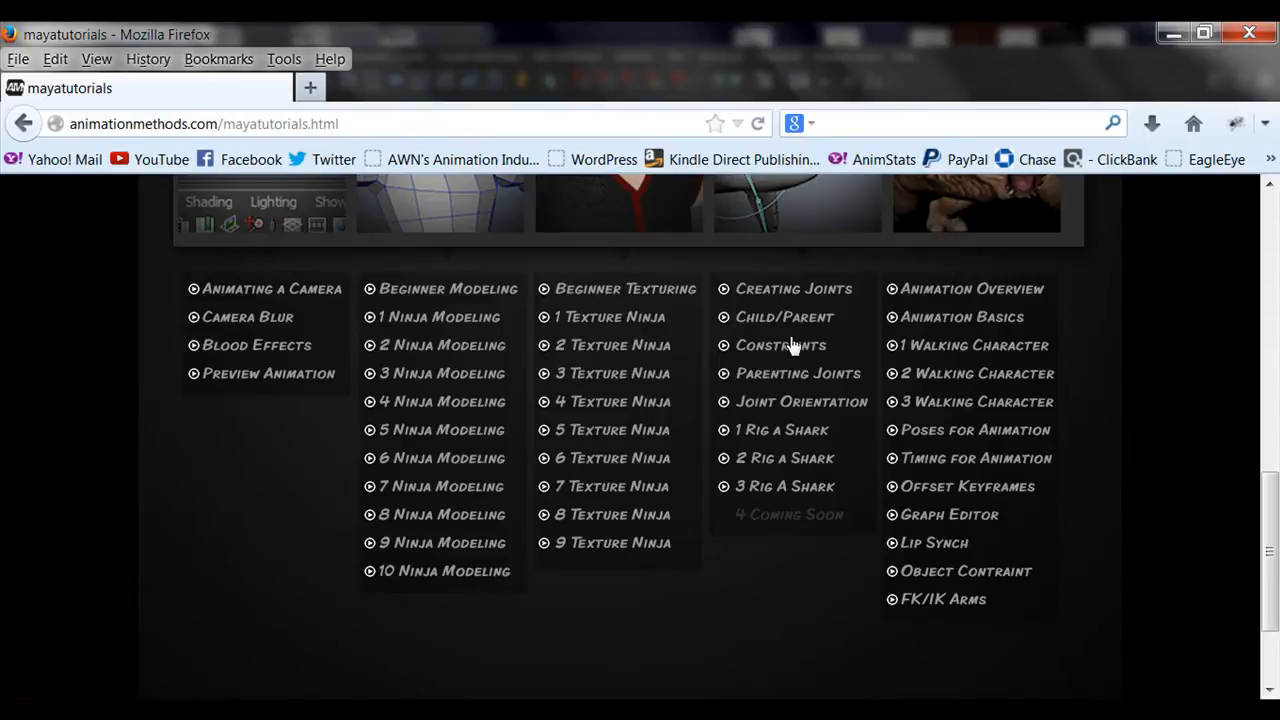
Return to Maya from the browser, detach the Constrain command list, and place it beside the shark.
left_click(1174, 33)
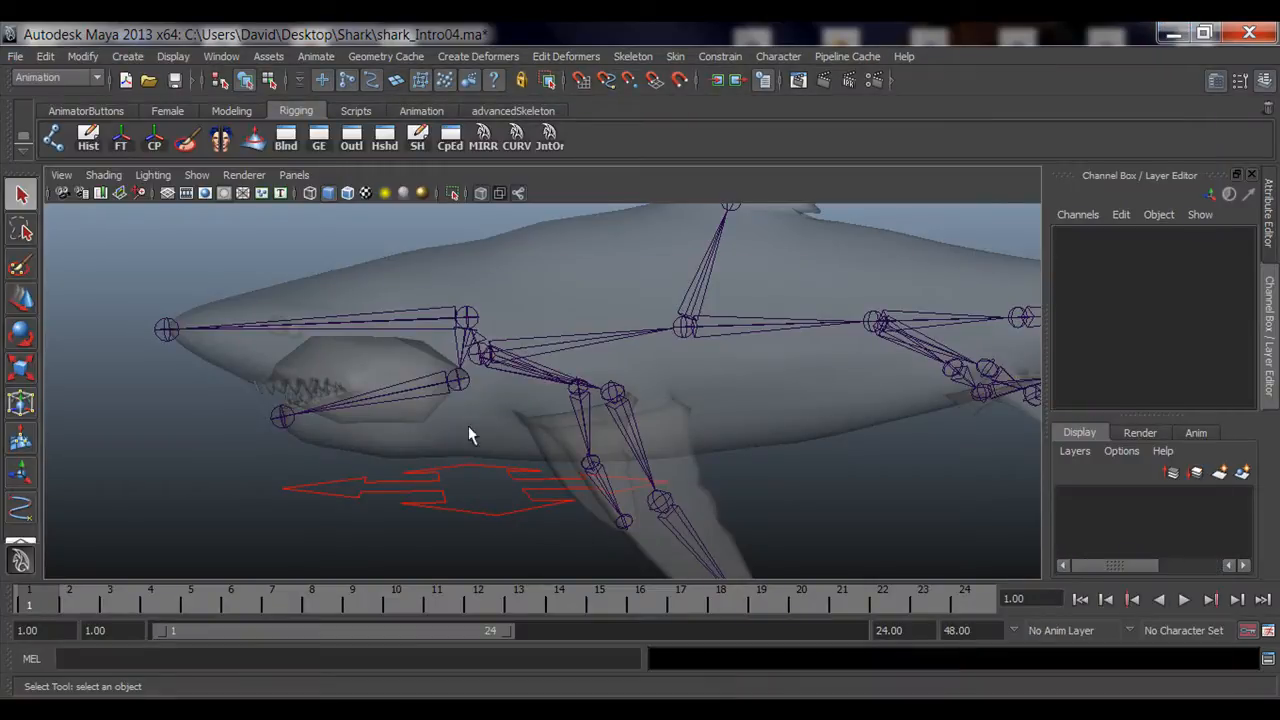
scroll(490, 426, "up", 3)
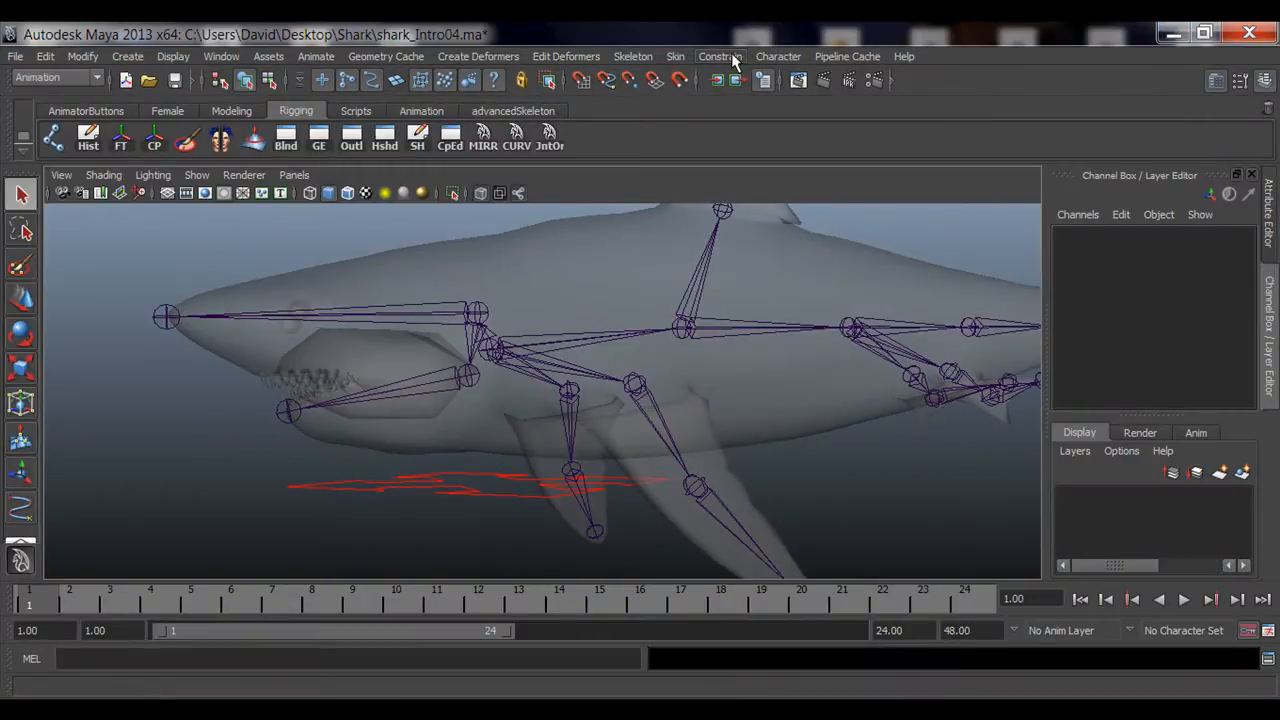
left_click(70, 77)
left_click(78, 98)
left_click(732, 58)
left_click(749, 69)
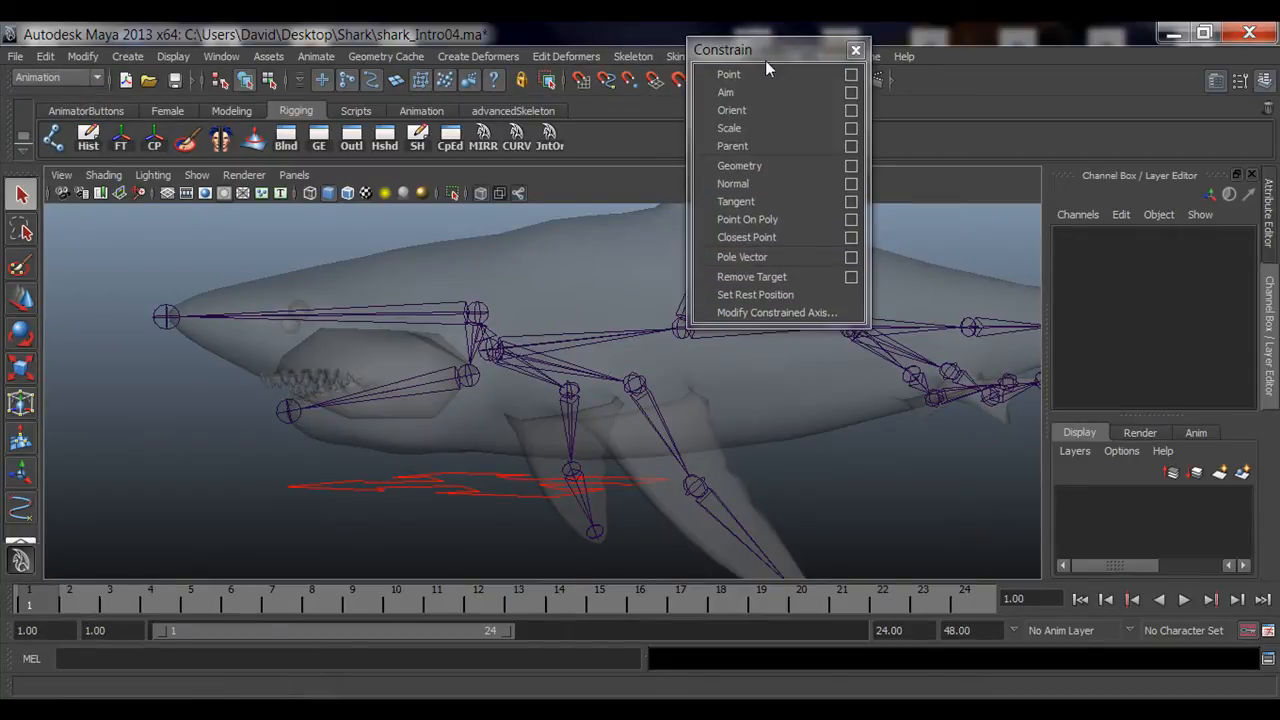
left_click_drag(805, 58, 1007, 132)
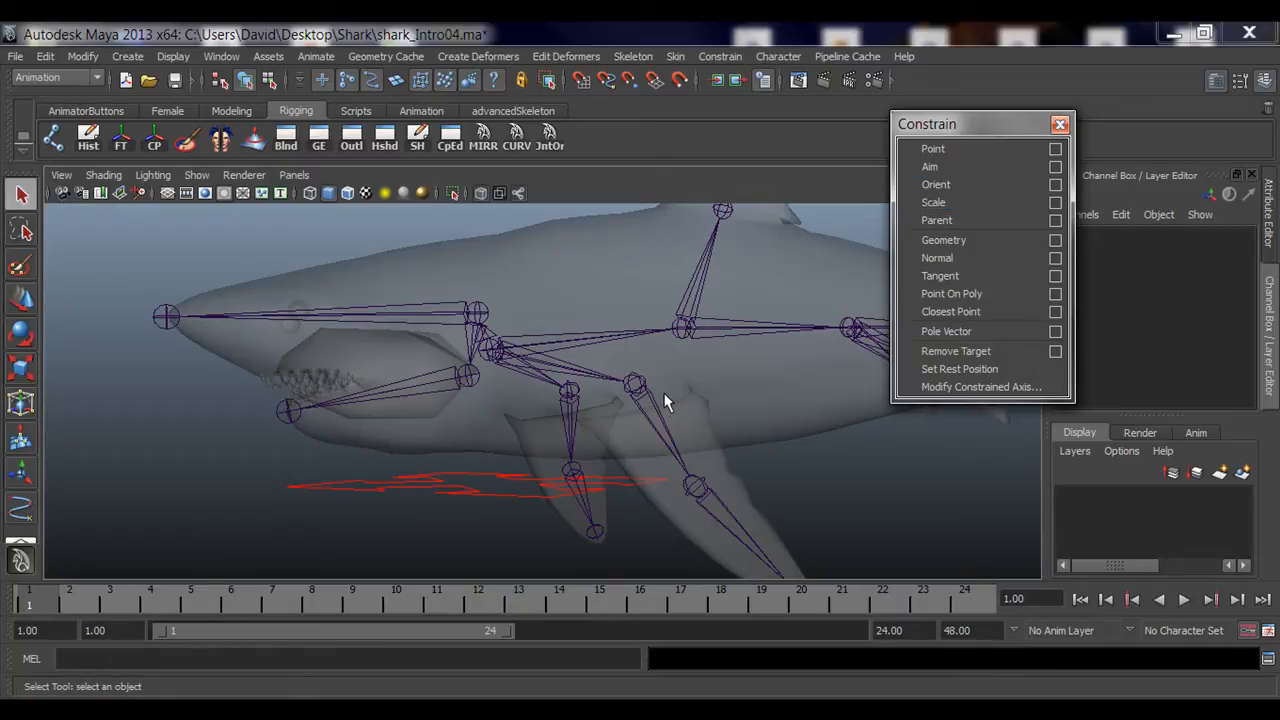
Select Shark_root_ctrl and root_jnt one at a time to check which control and joint the constraint will connect.
right_click_drag(667, 401, 547, 410, "alt")
right_click_drag(736, 423, 600, 470, "alt")
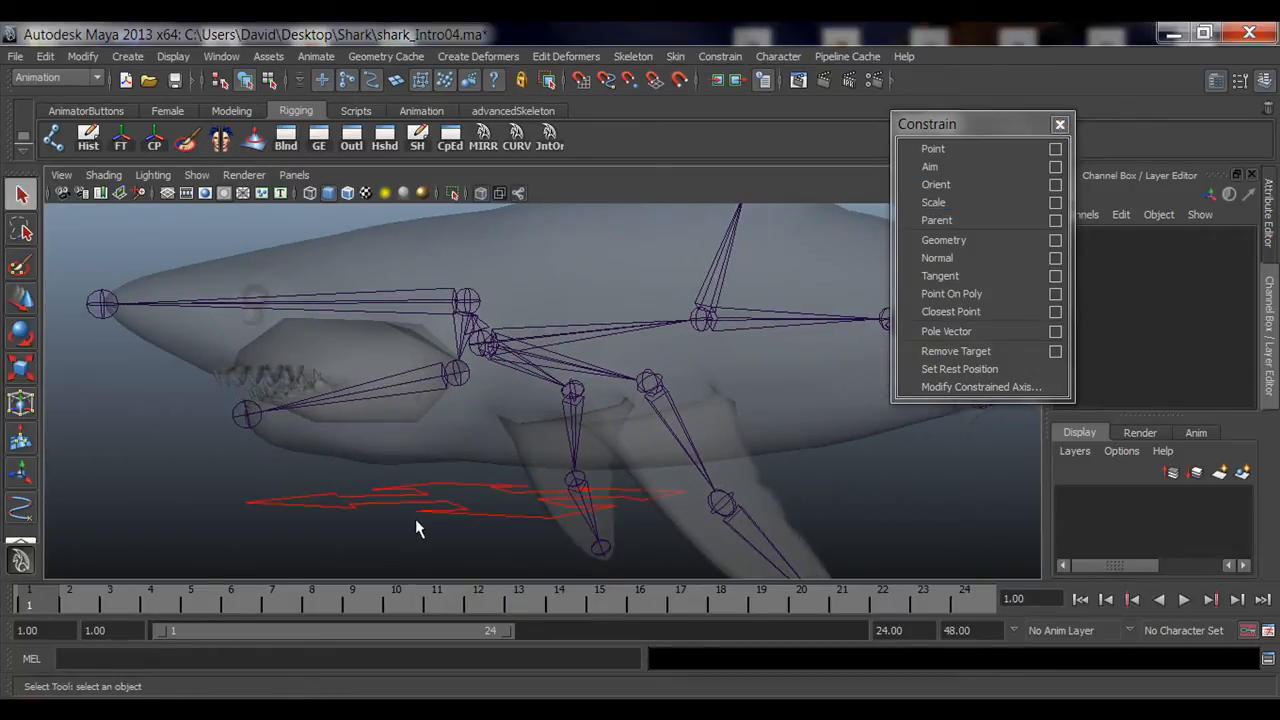
left_click(455, 516)
left_click_drag(476, 388, 297, 400, "alt")
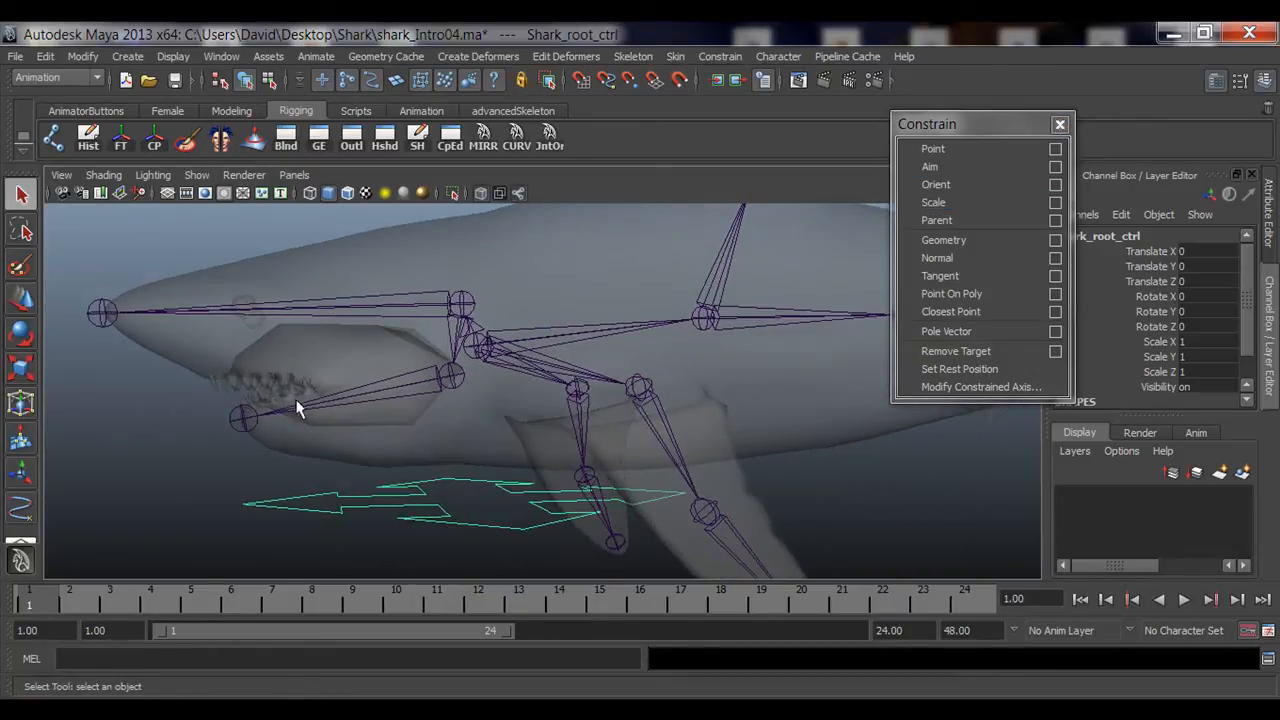
right_click_drag(297, 400, 460, 336, "alt")
left_click(415, 312)
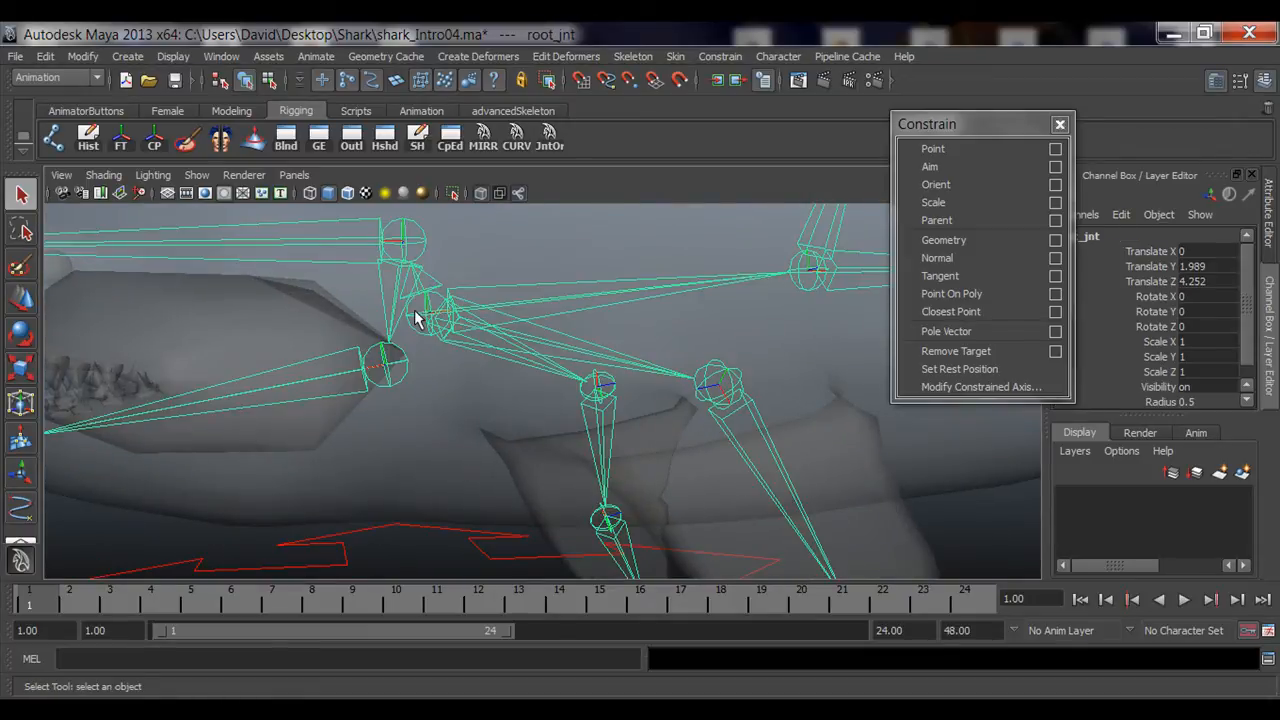
right_click_drag(418, 328, 385, 536, "alt")
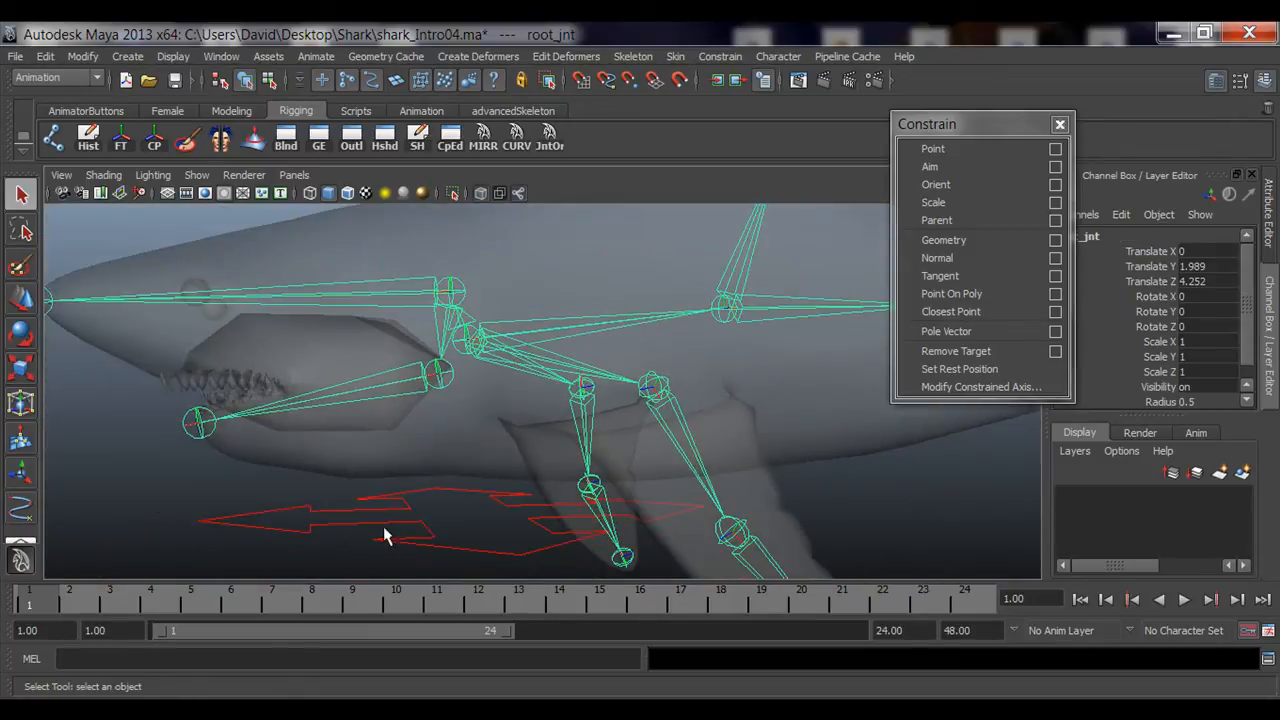
Parent-constrain root_jnt to Shark_root_ctrl with Maintain offset on, all translate and rotate axes, and weight 1.
left_click(317, 516)
left_click(465, 343, "shift")
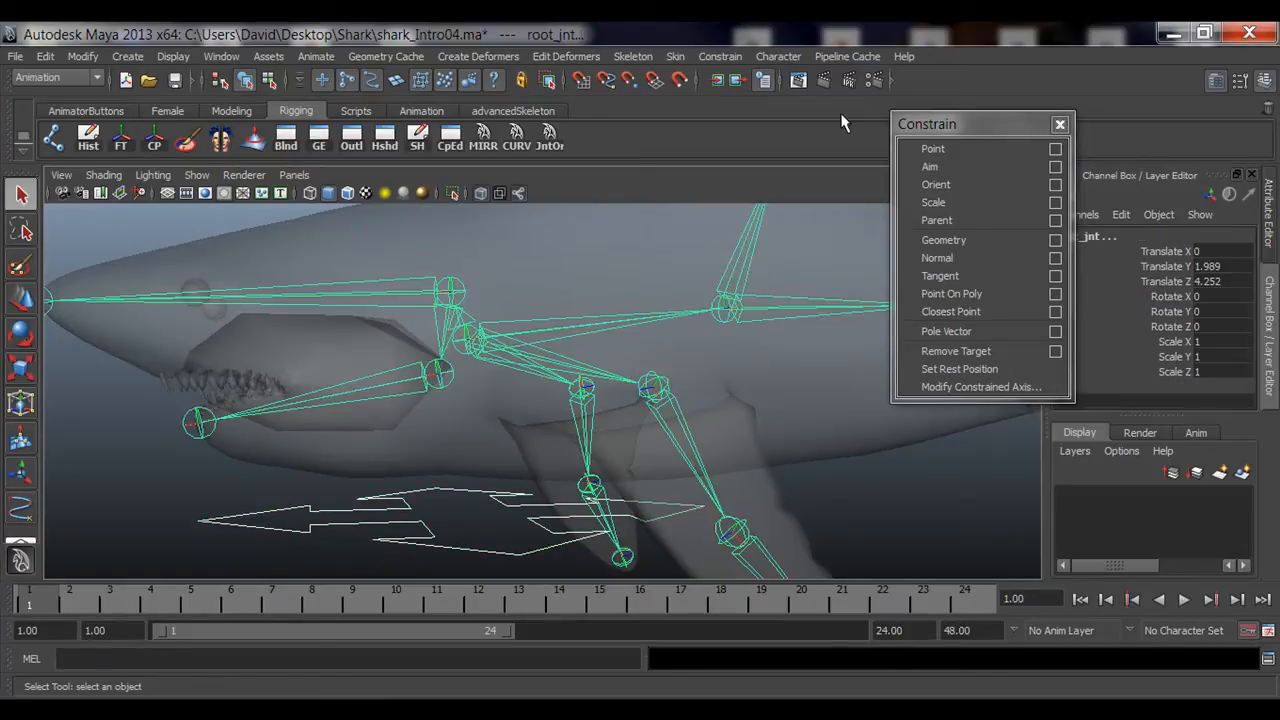
left_click(1055, 220)
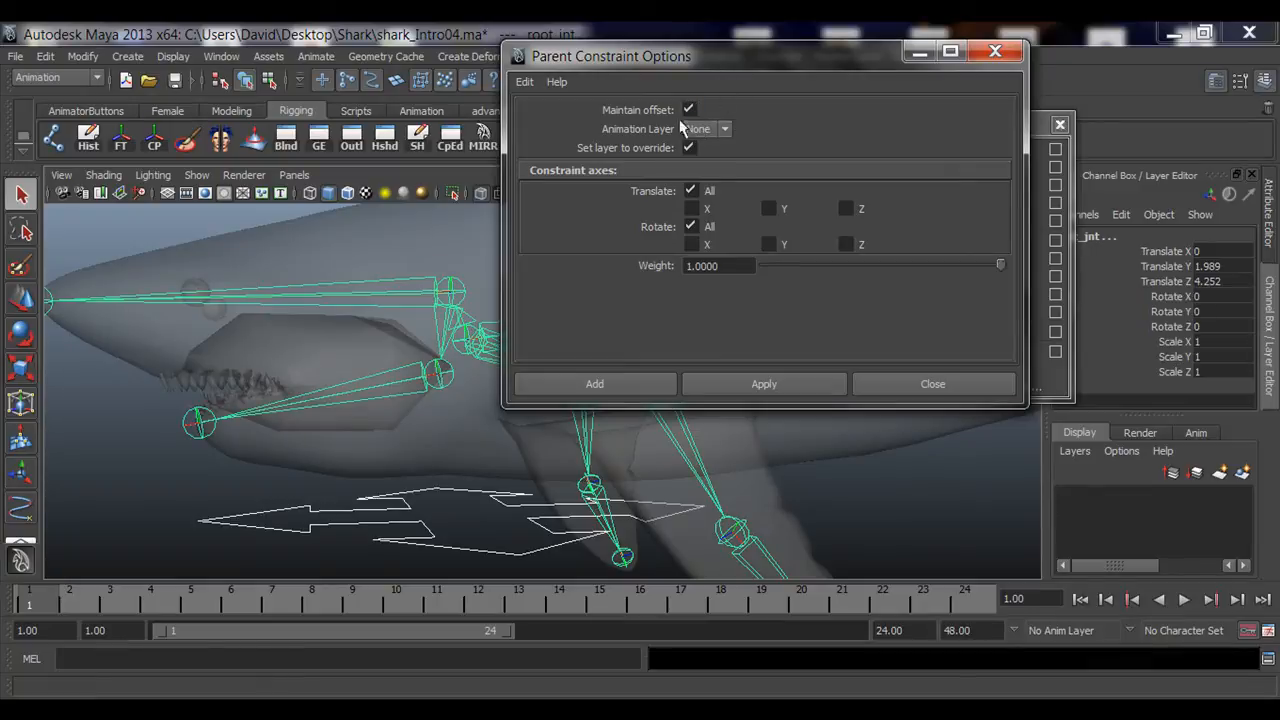
left_click(612, 384)
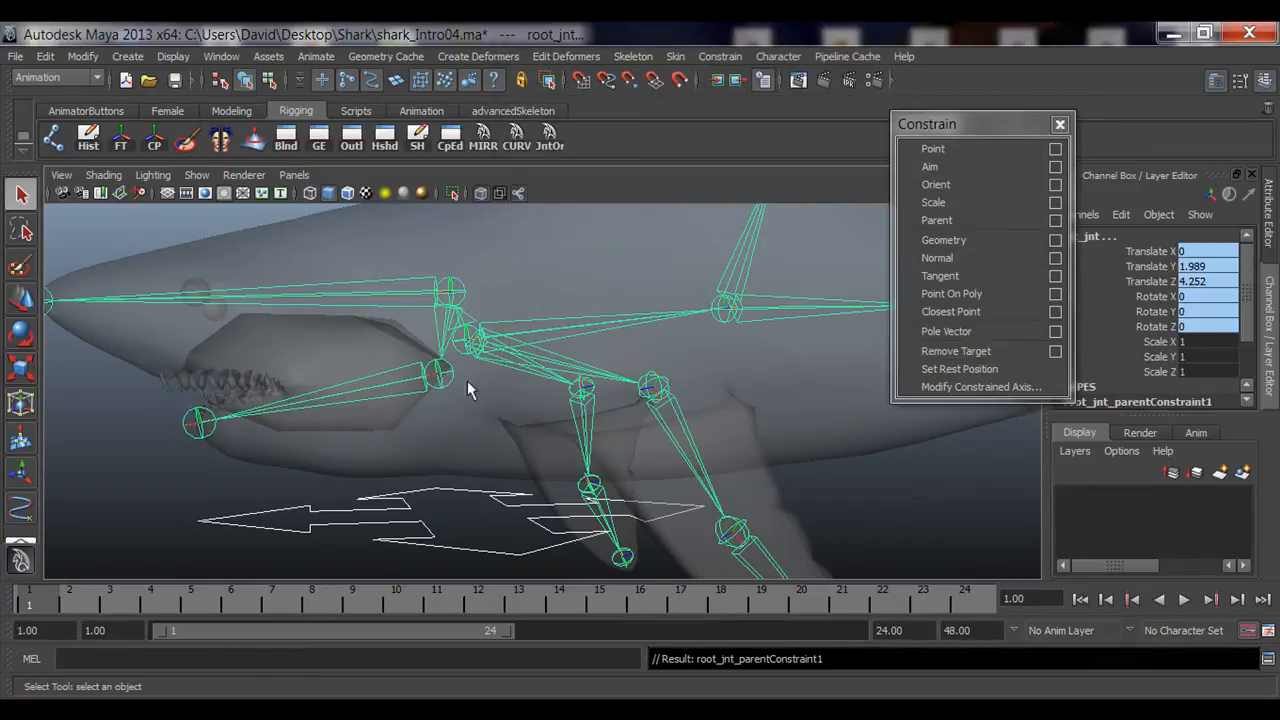
Test the parent constraint by moving Shark_root_ctrl back and forth along Z, and undo the moves.
left_click_drag(674, 371, 451, 462, "alt")
left_click(465, 452)
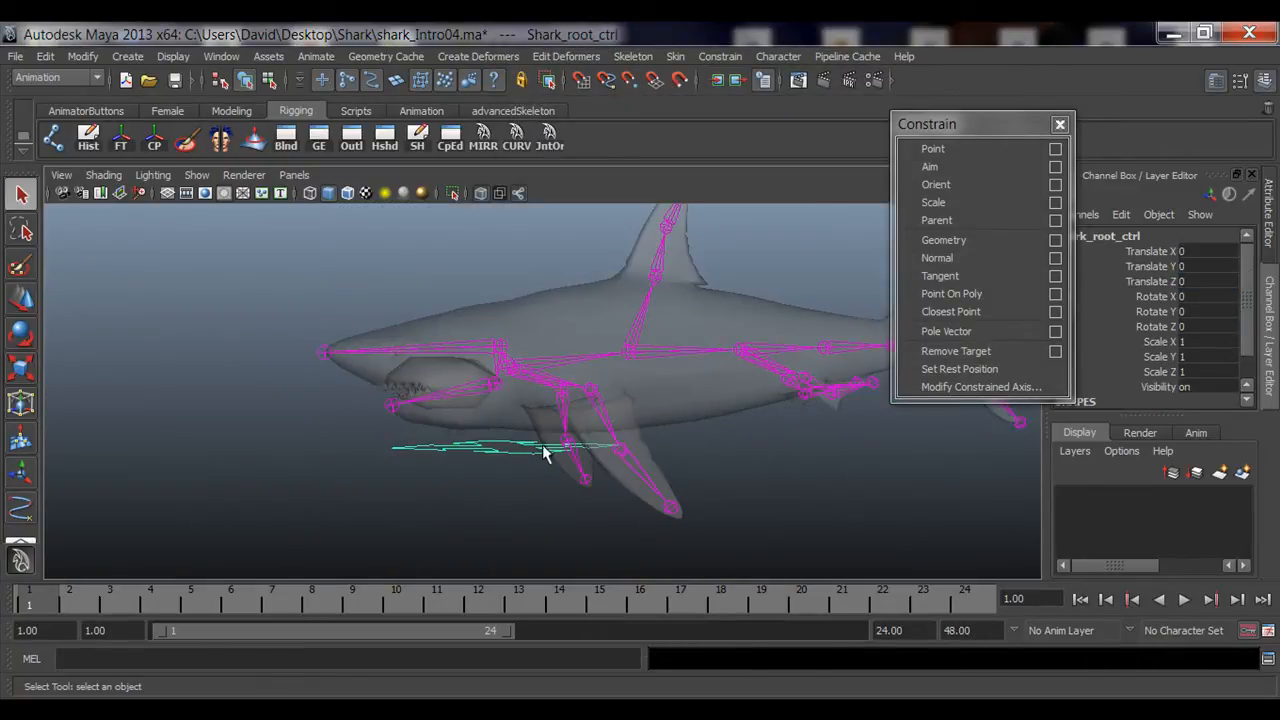
key("w")
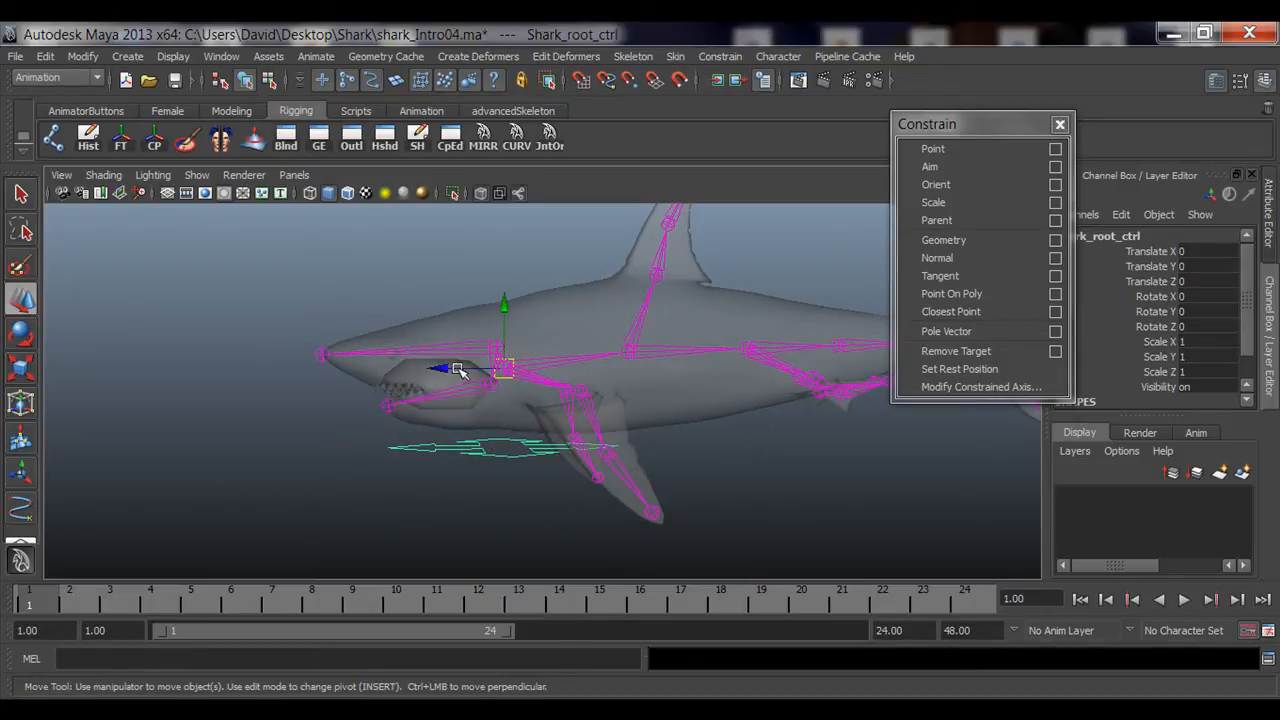
left_click_drag(457, 370, 344, 380)
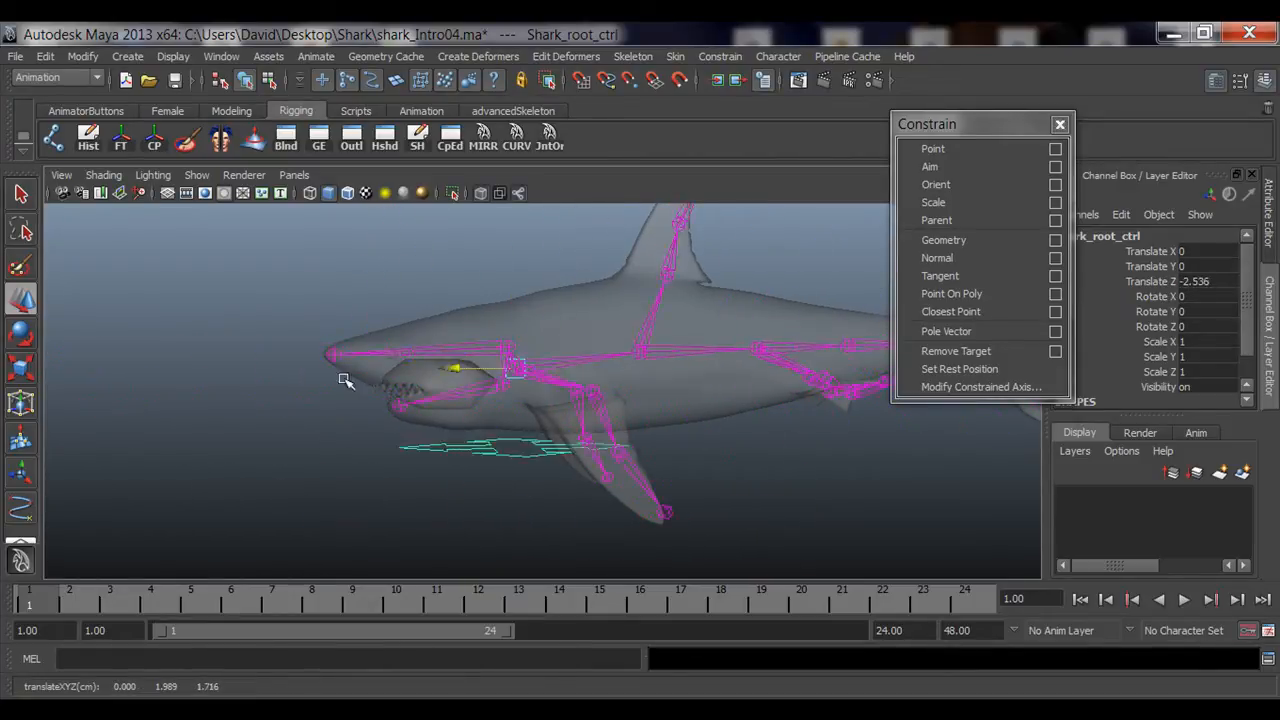
key("ctrl+z")
key("ctrl+z")
key("ctrl+z")
key("ctrl+z")
Test-rotate Shark_root_ctrl freely on all axes with its joints following, and undo the rotations.
left_click_drag(657, 400, 665, 400, "alt")
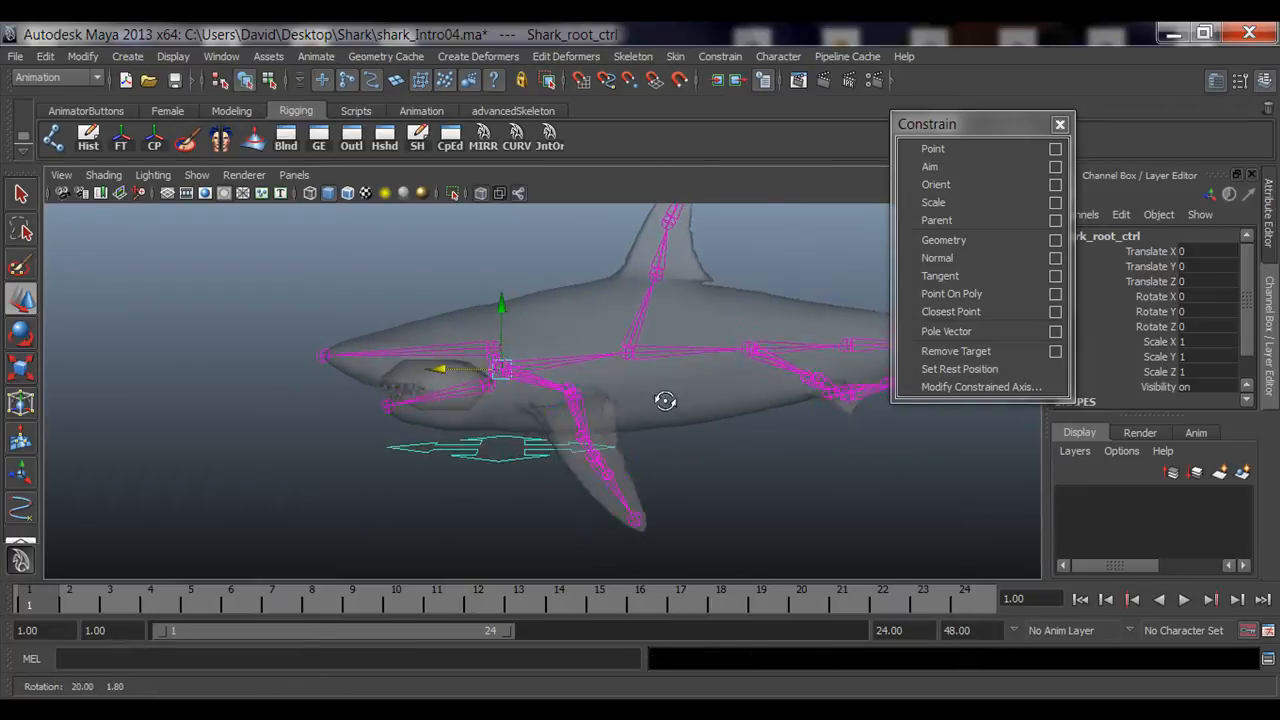
key("e")
left_click_drag(543, 350, 604, 322)
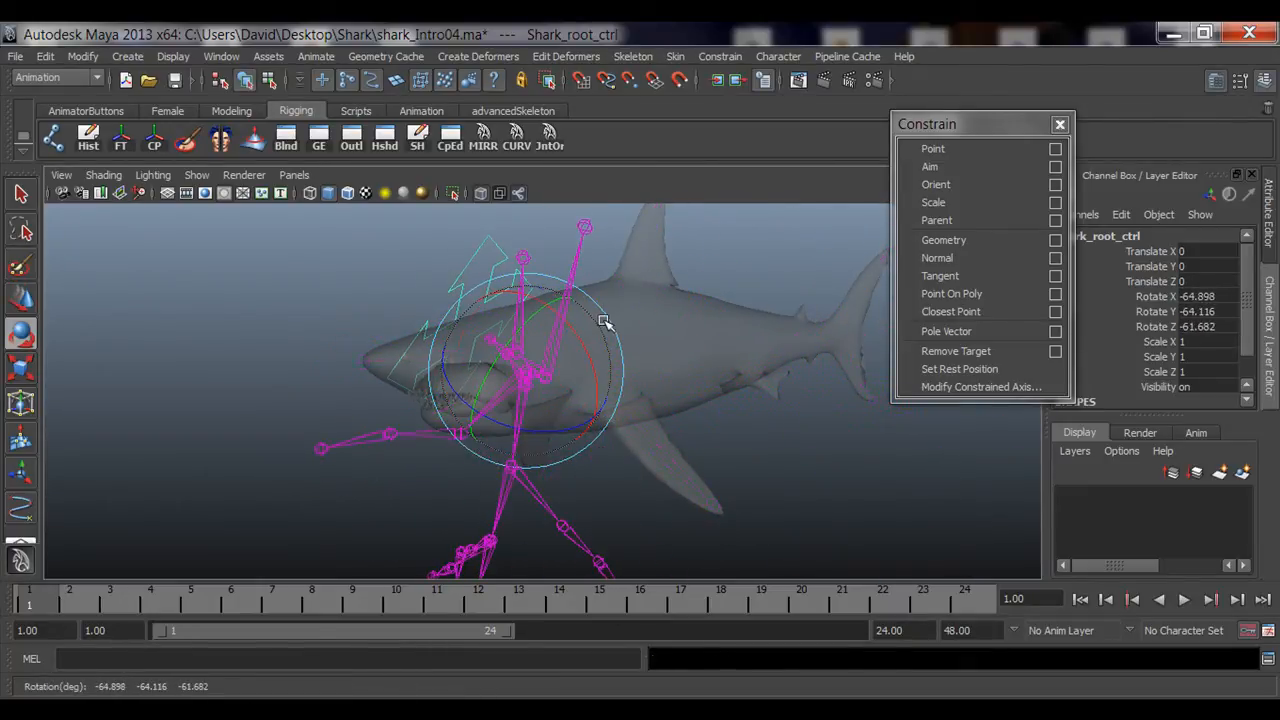
key("ctrl+z")
key("ctrl+z")
key("ctrl+z")
Deselect the control and close the floating Constrain command list.
left_click(308, 275)
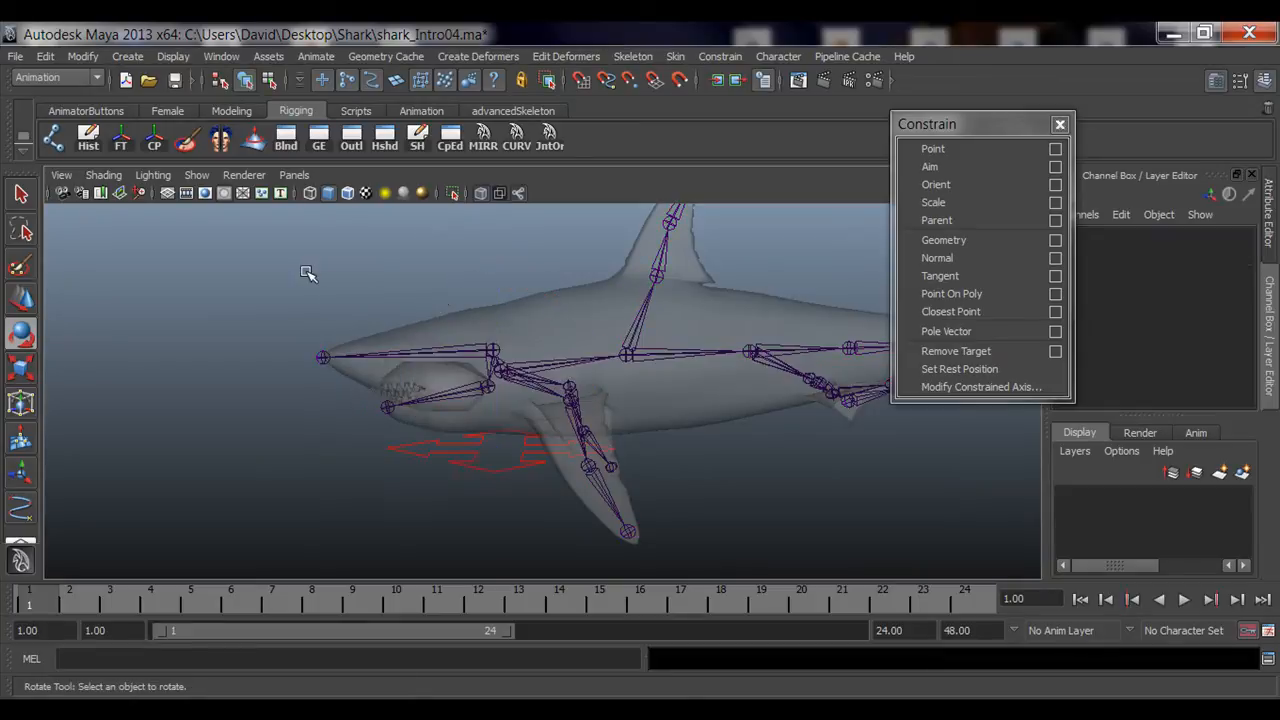
left_click(1059, 125)
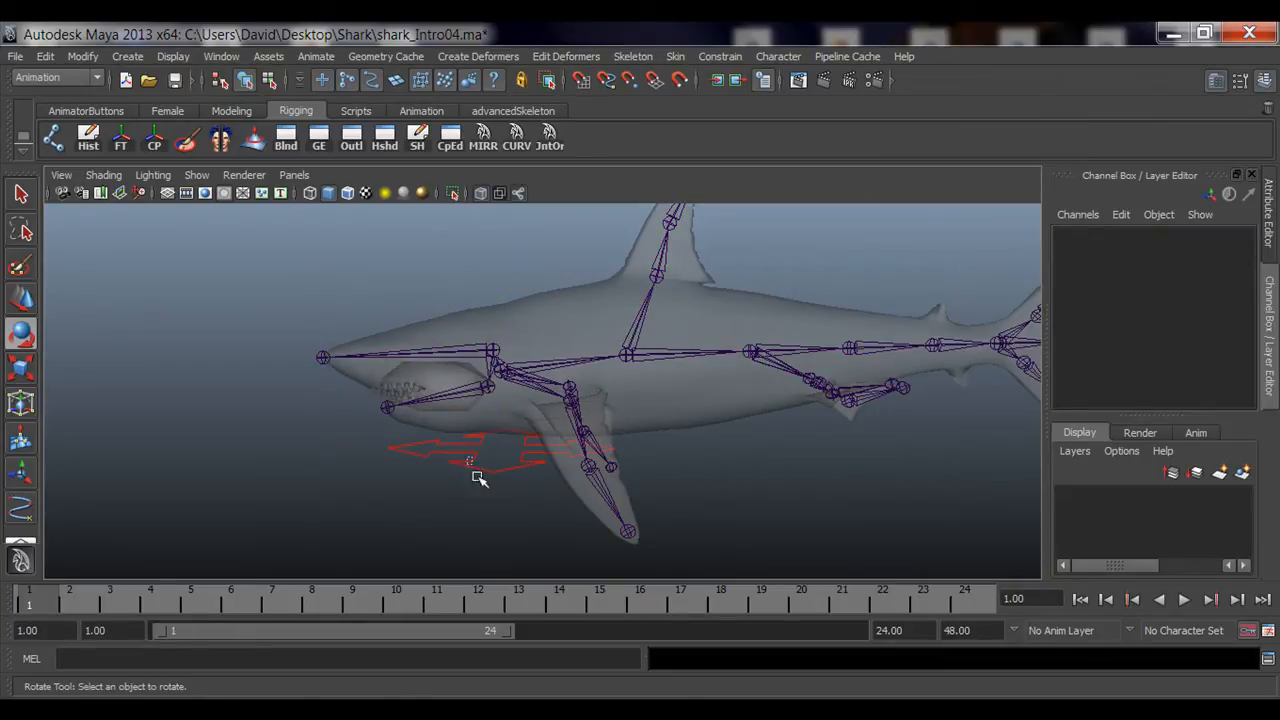
Move Shark_root_ctrl forward to about Translate Z 11.1 and rotate it to about 2.3, -2.3 and 47 degrees.
left_click(478, 478)
left_click_drag(478, 478, 511, 463, "alt")
right_click_drag(453, 473, 708, 421, "alt")
key("w")
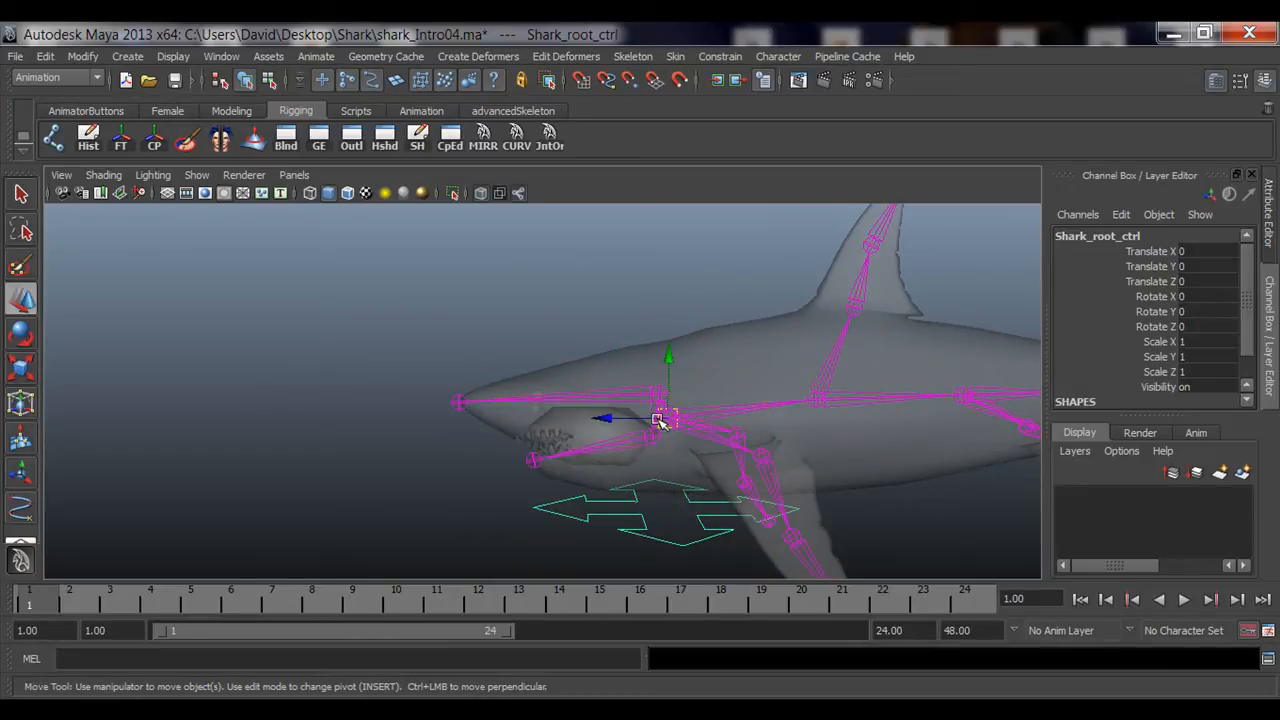
left_click(478, 423)
key("ctrl+z")
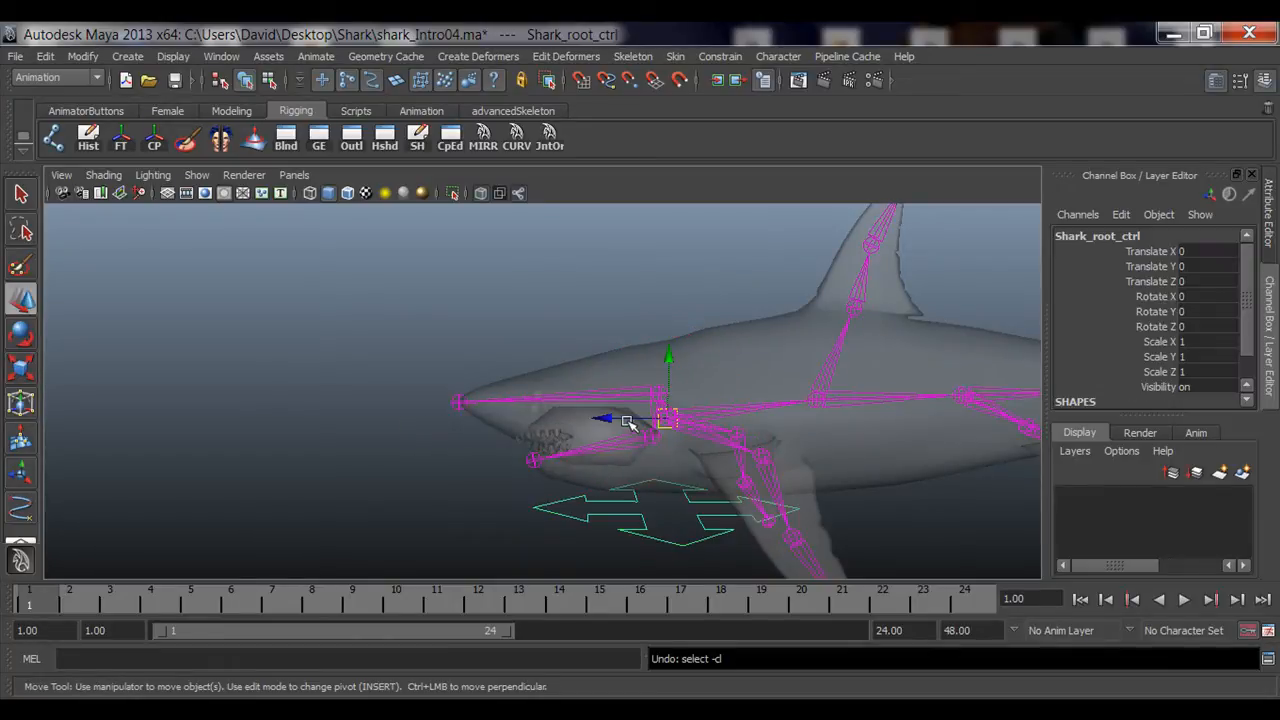
left_click_drag(628, 422, 789, 416)
key("e")
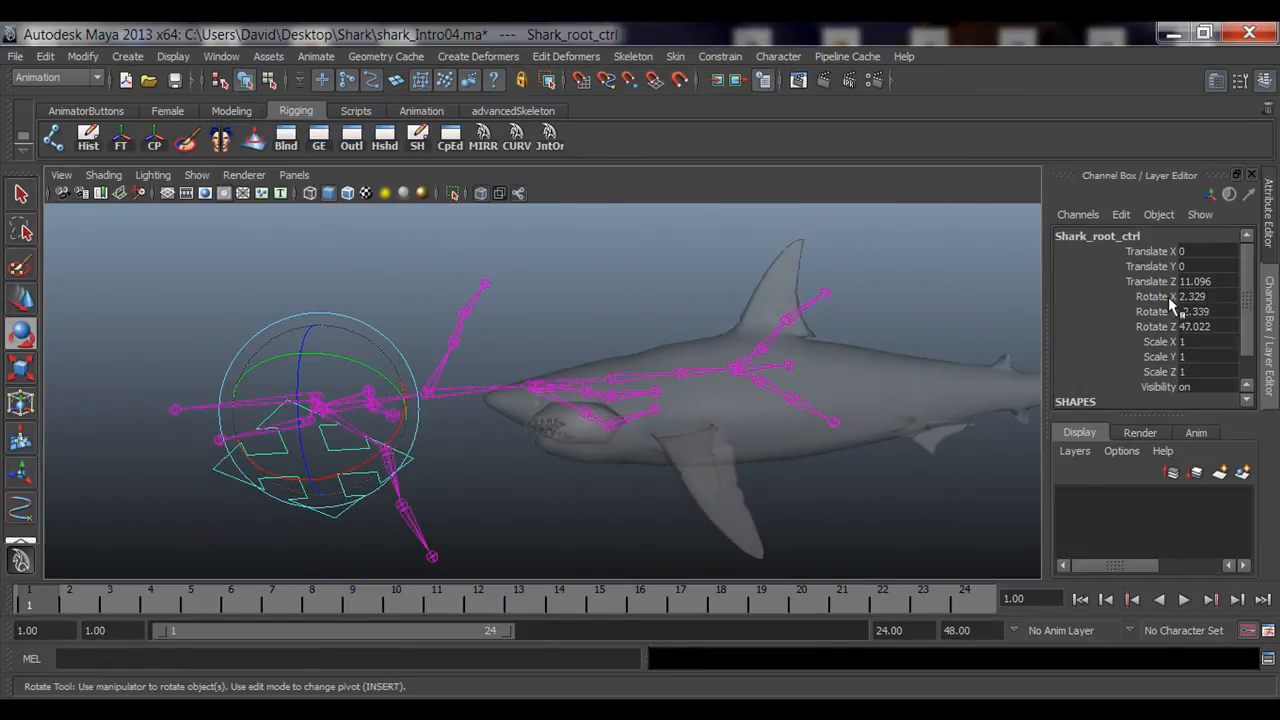
Reset Shark_root_ctrl's Translate Z and Rotate X, Y and Z channels to 0 together.
left_click_drag(1168, 286, 1168, 332)
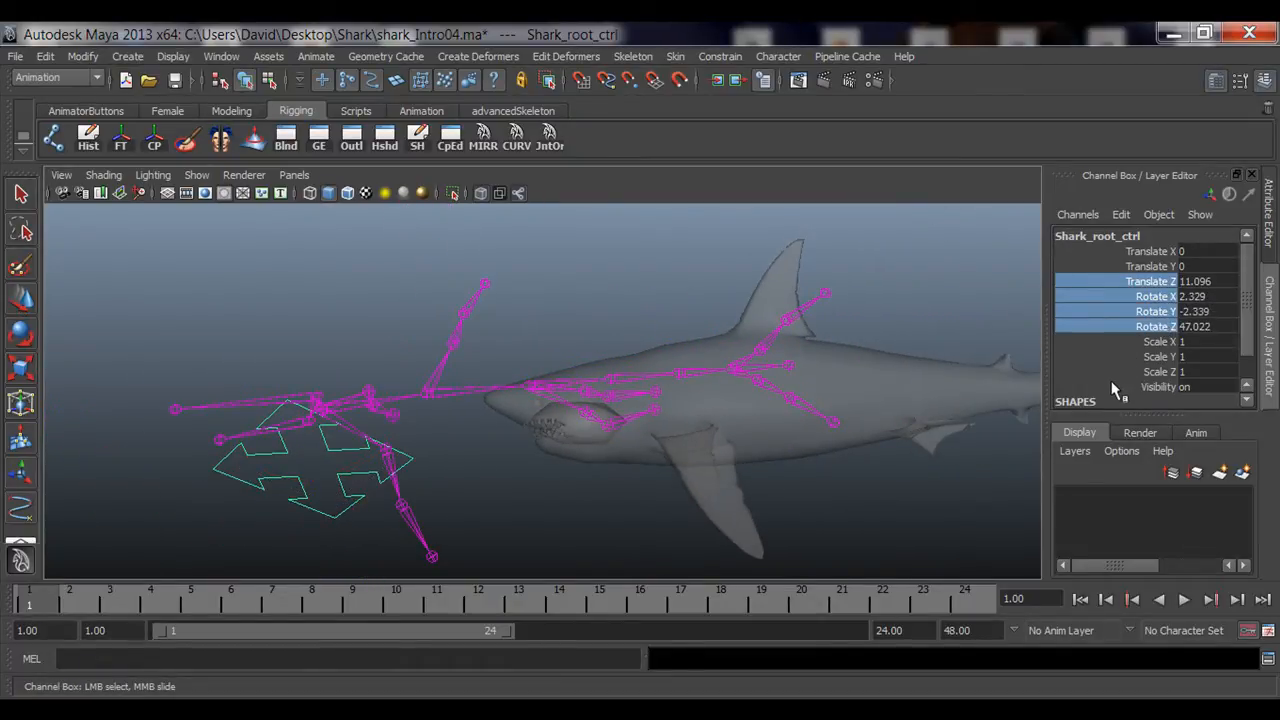
left_click_drag(1195, 289, 1197, 325)
left_click(1195, 326)
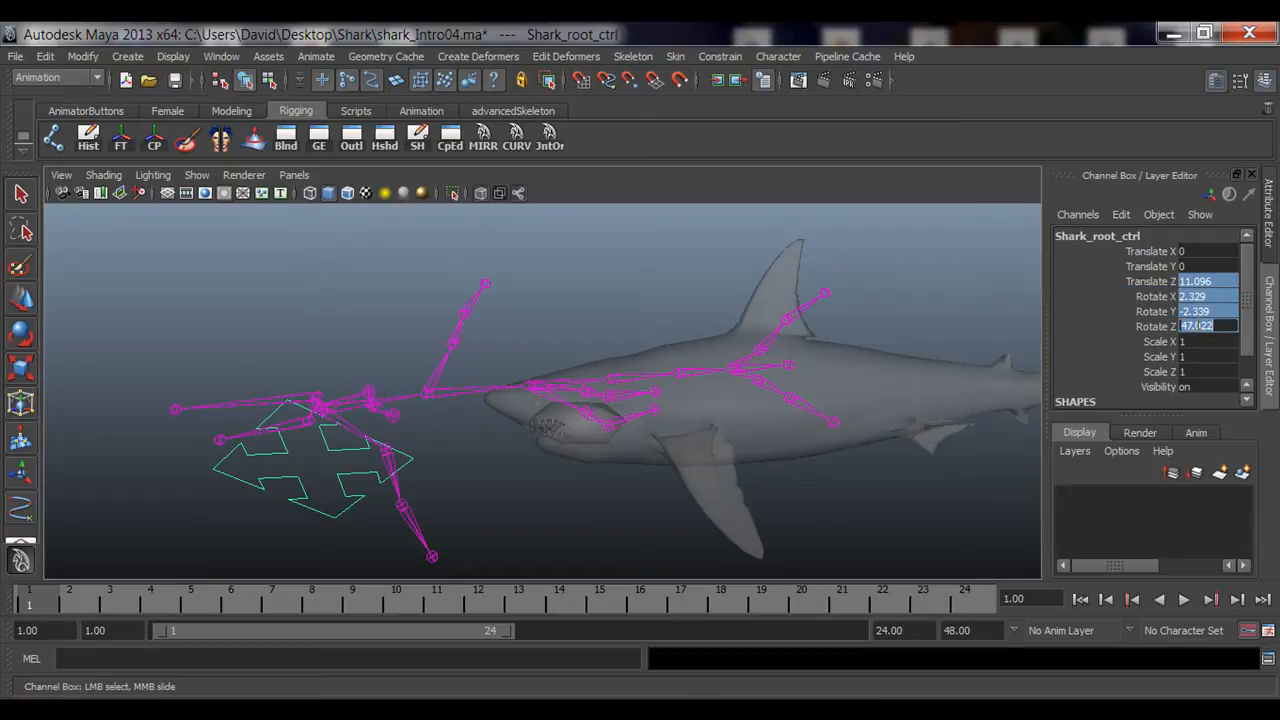
type("0")
key("Return")
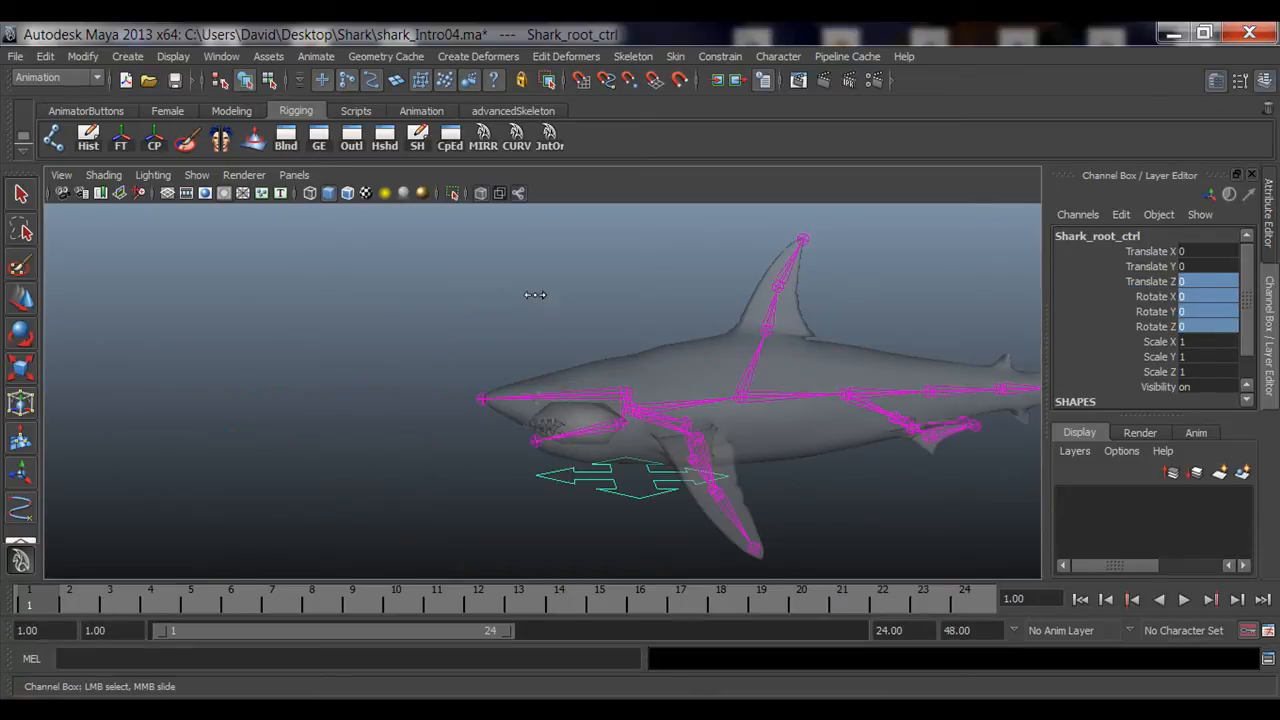
Review Shark_root_ctrl's translate and rotate channels along with the control's rest position, and deselect it.
scroll(600, 440, "up", 2)
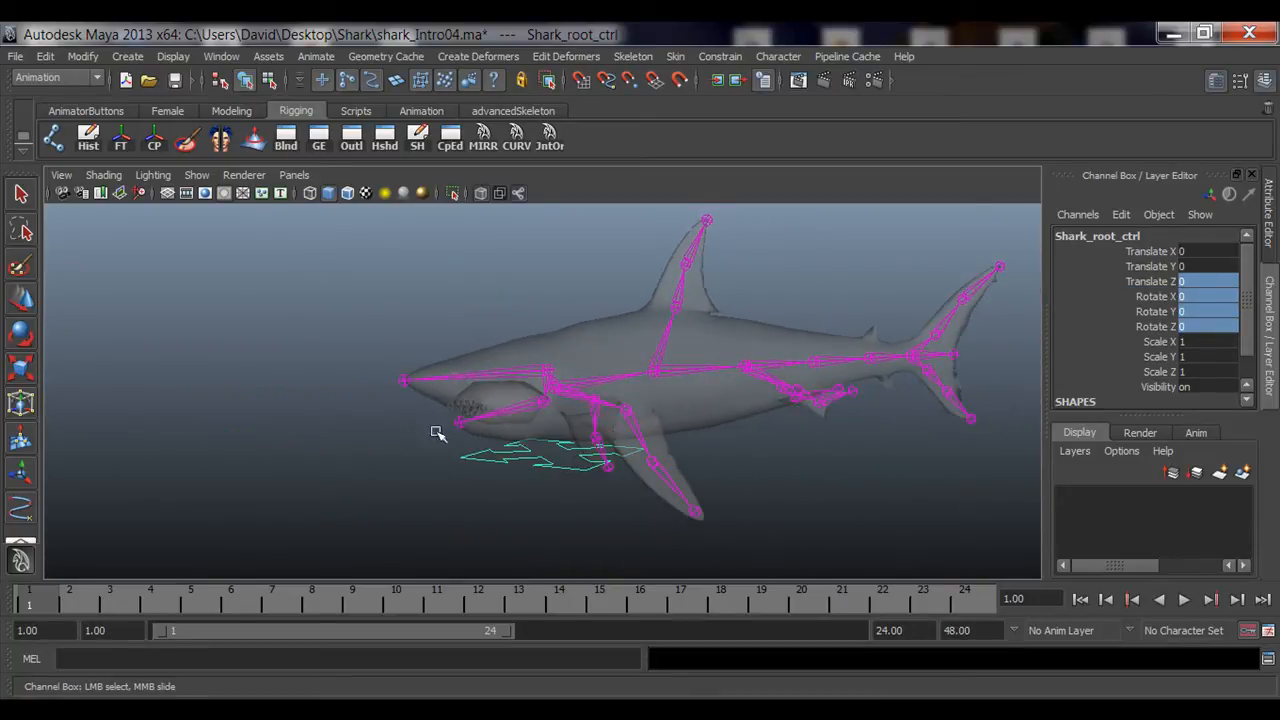
right_click_drag(437, 434, 932, 423, "alt")
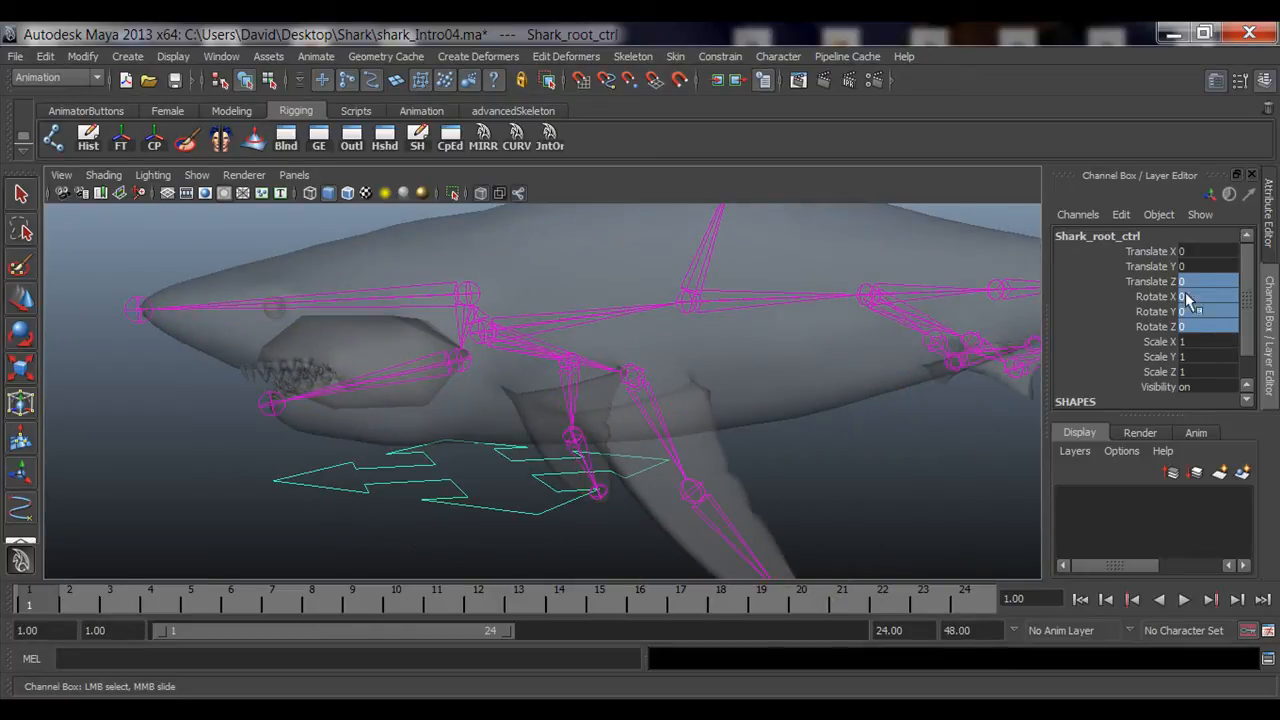
left_click_drag(1170, 282, 1168, 311)
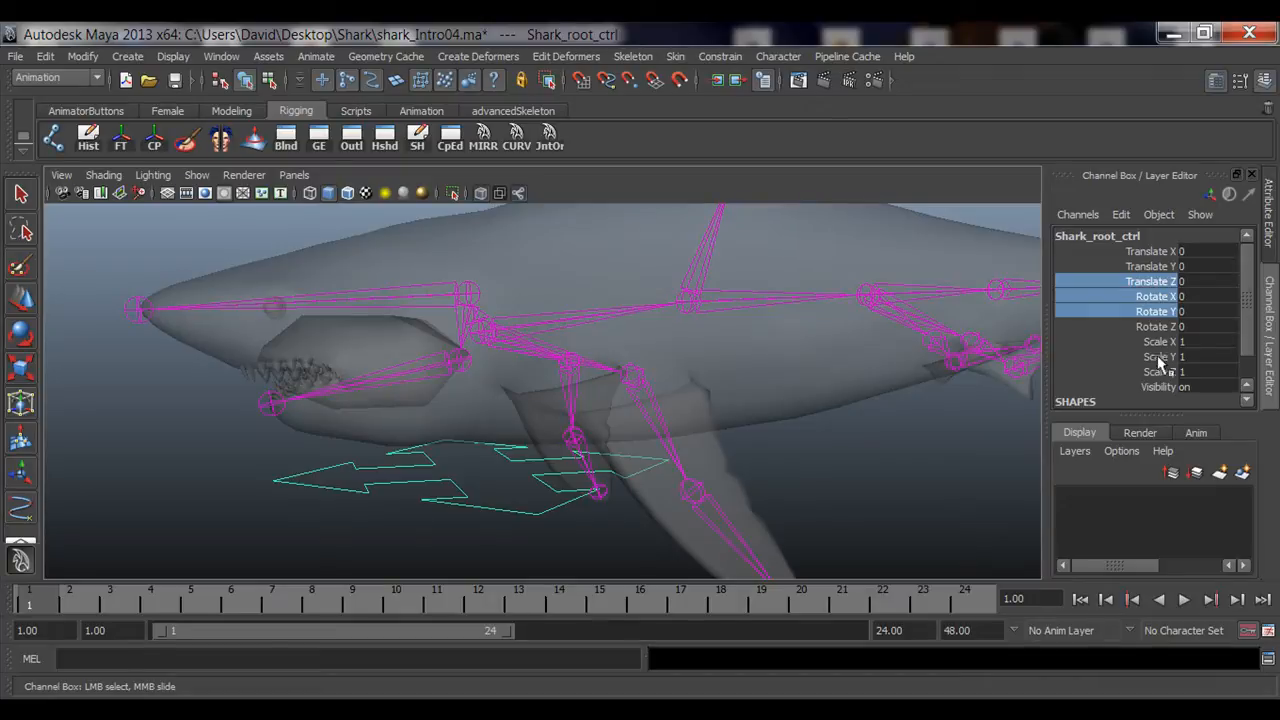
left_click_drag(606, 489, 366, 416, "alt")
key("e")
left_click(810, 460)
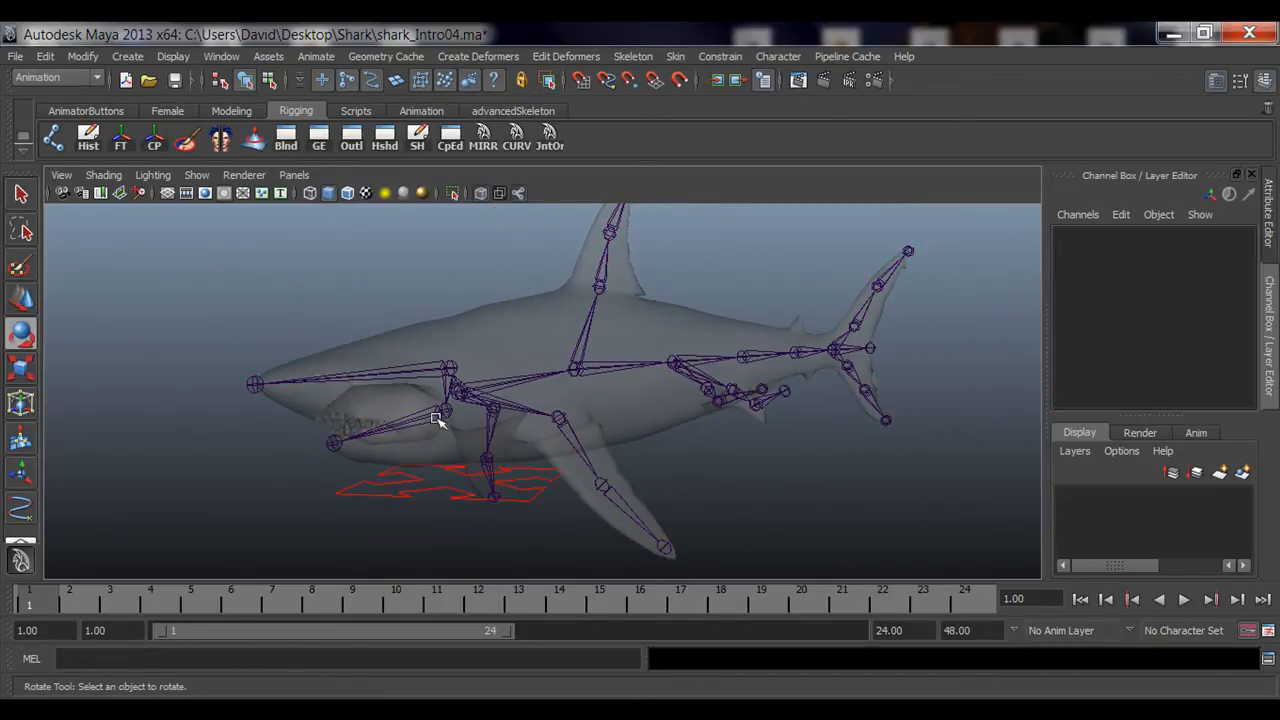
Reselect Shark_root_ctrl, examine how the control and joints line up around the shark's front half, and clear the selection.
mouse_move(697, 454)
left_mouse_down("alt")
mouse_move(686, 466)
mouse_move(699, 472)
left_mouse_up("alt")
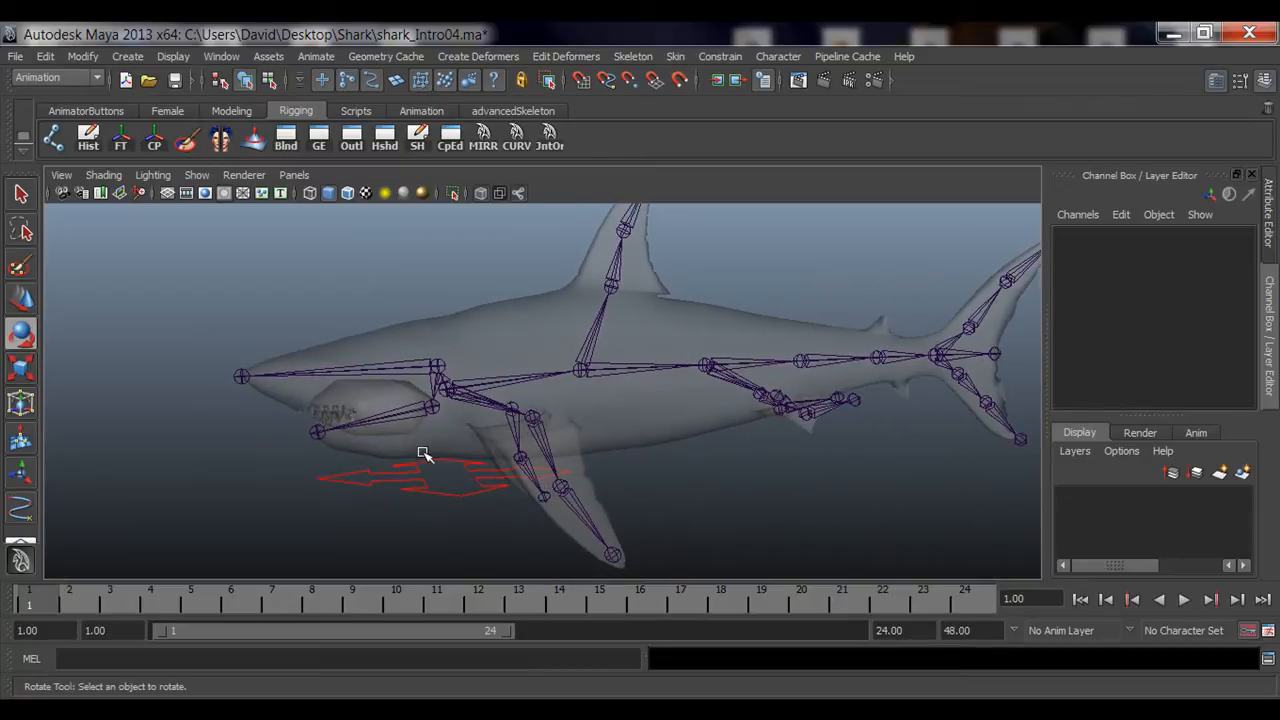
left_click_drag(424, 454, 482, 523, "alt")
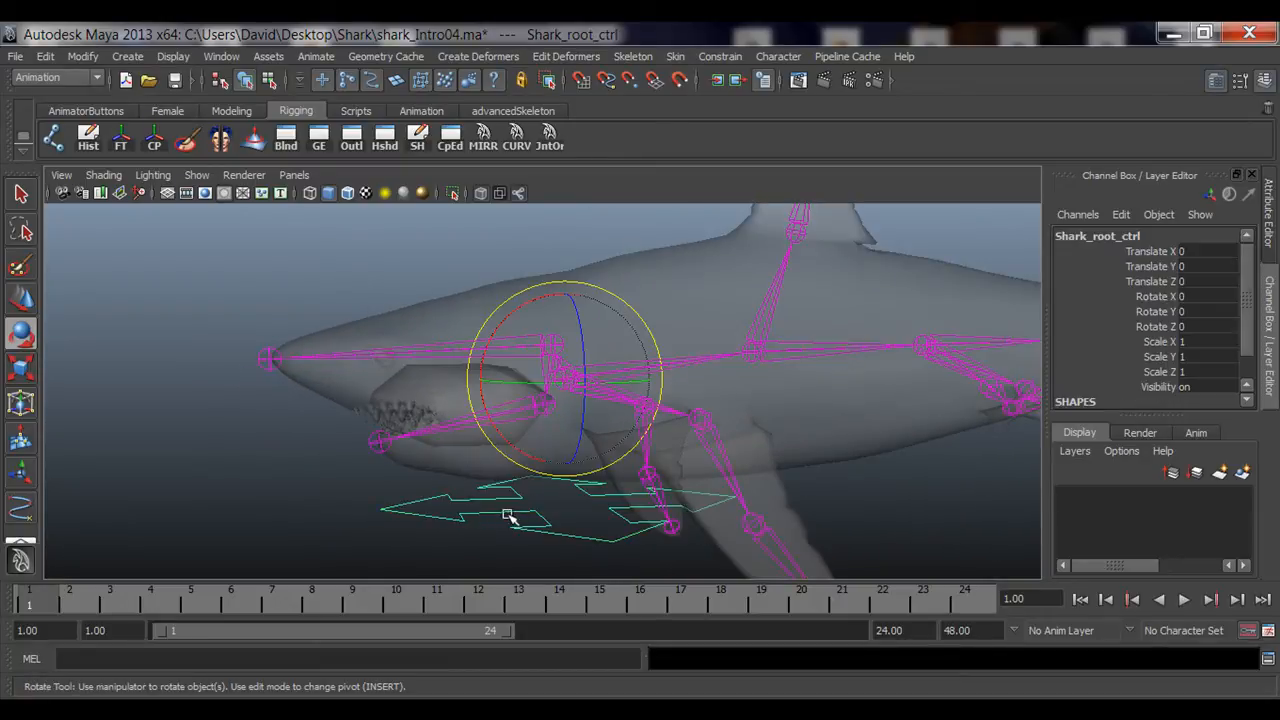
key("q")
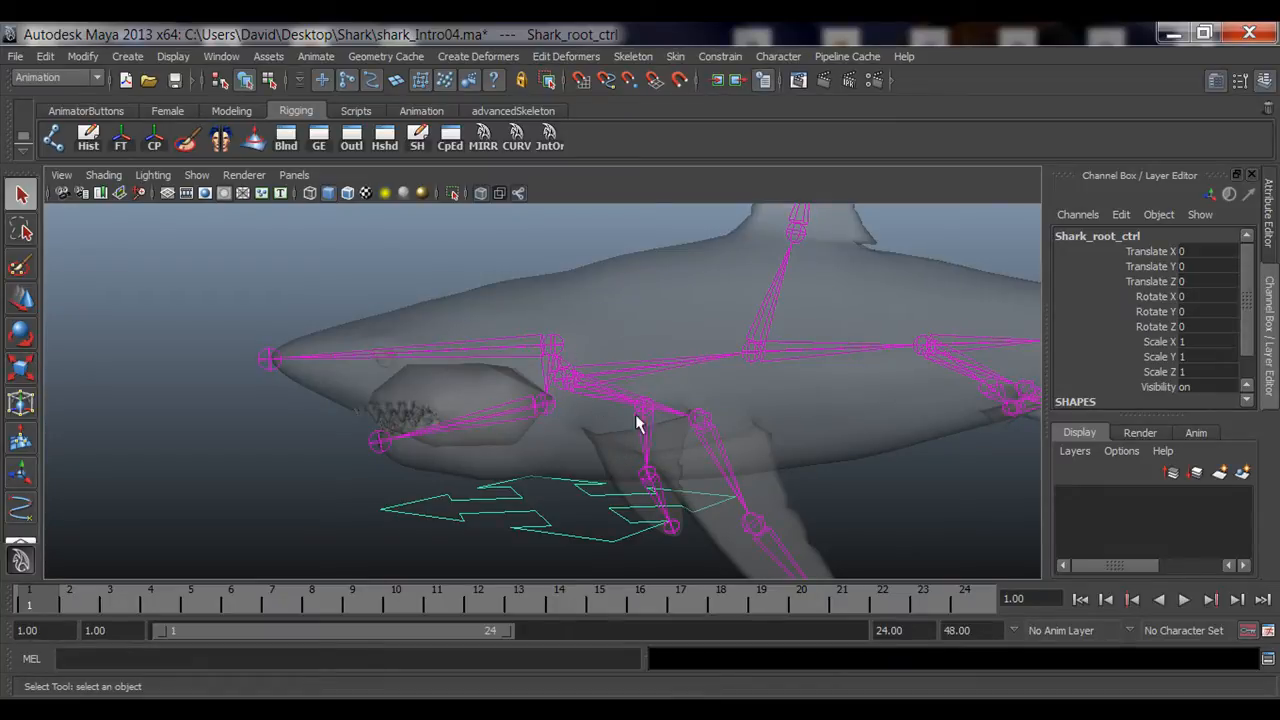
left_click_drag(636, 424, 612, 443, "alt")
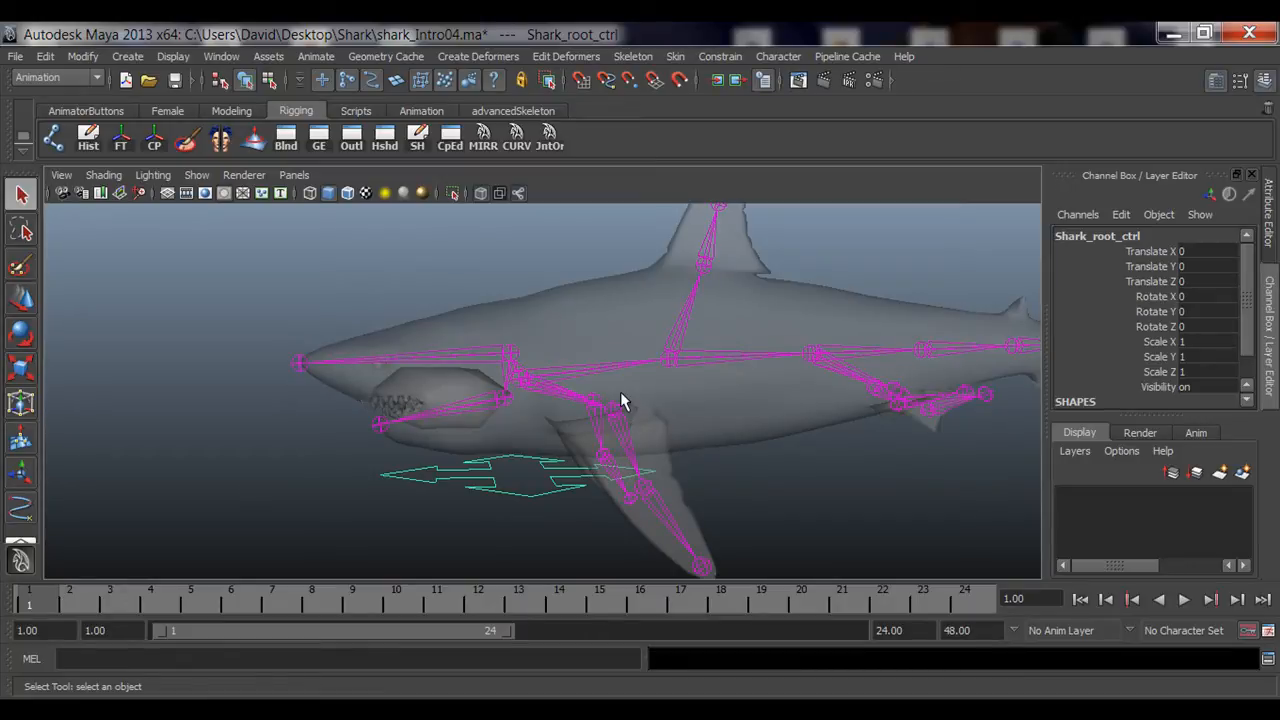
left_click(746, 477)
left_click_drag(746, 477, 571, 463, "alt")
middle_click_drag(566, 365, 558, 386, "alt")
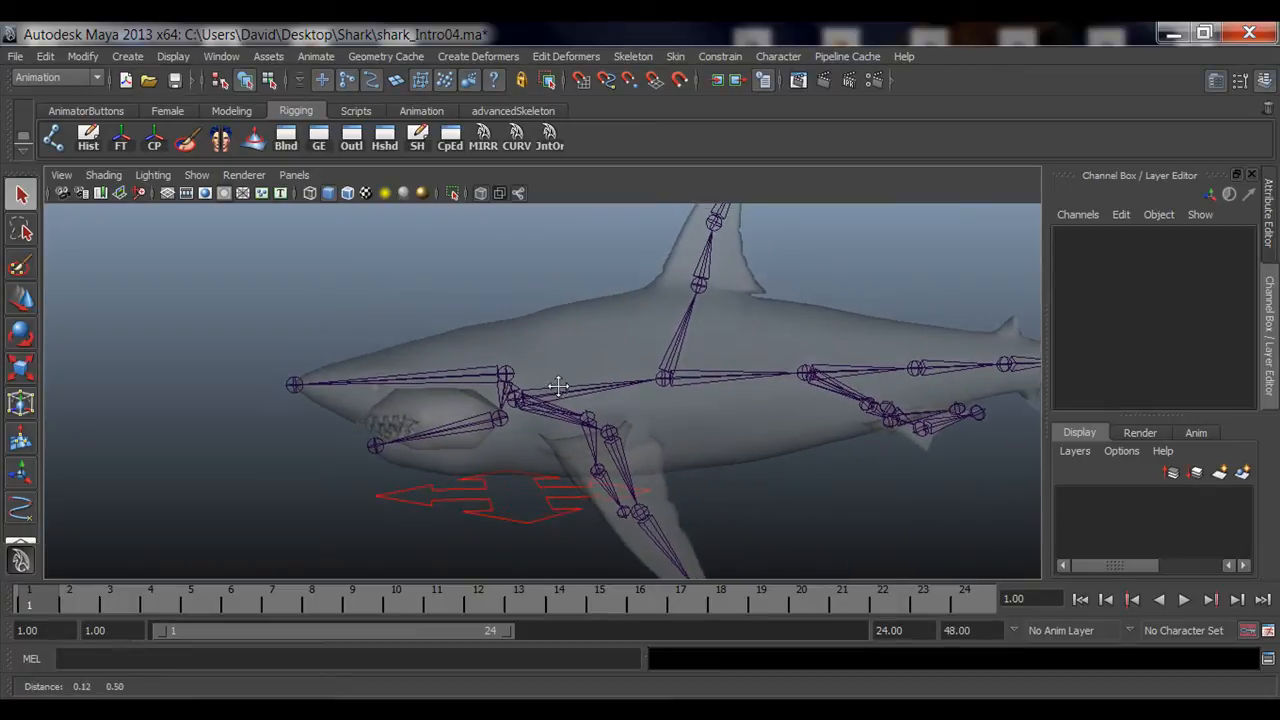
left_click_drag(558, 386, 434, 472, "alt")
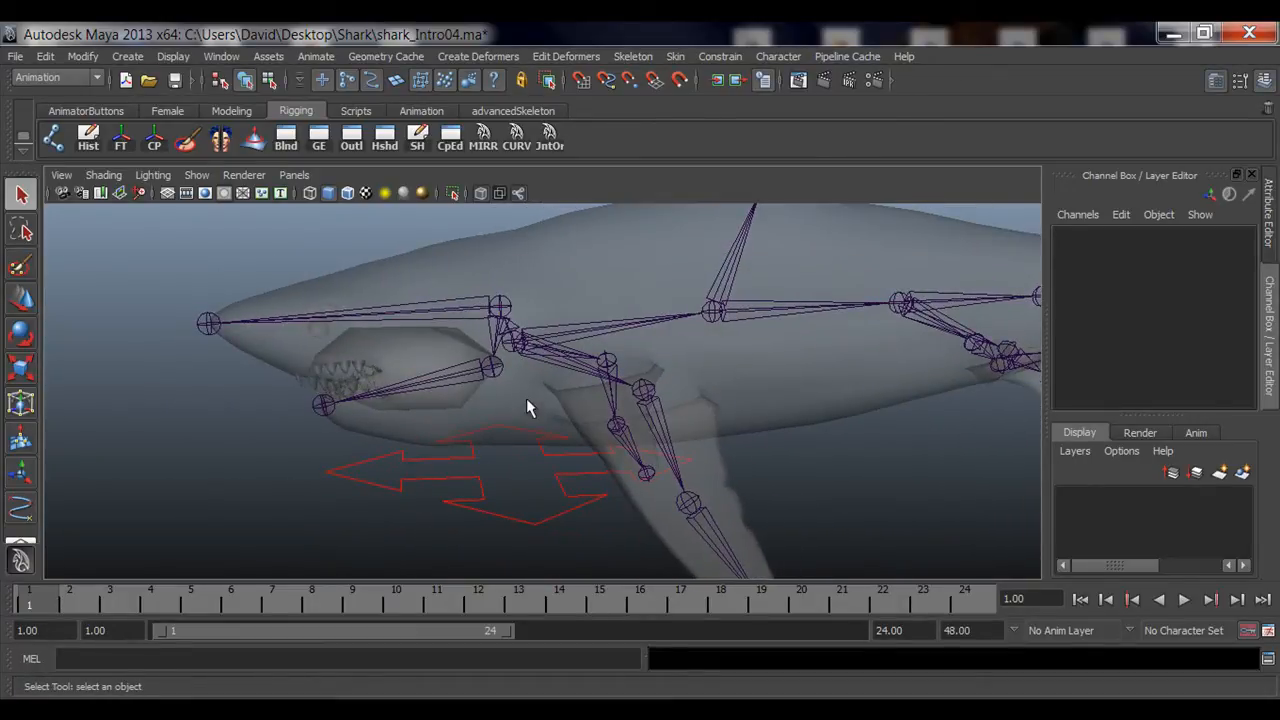
left_click_drag(538, 315, 549, 420, "alt")
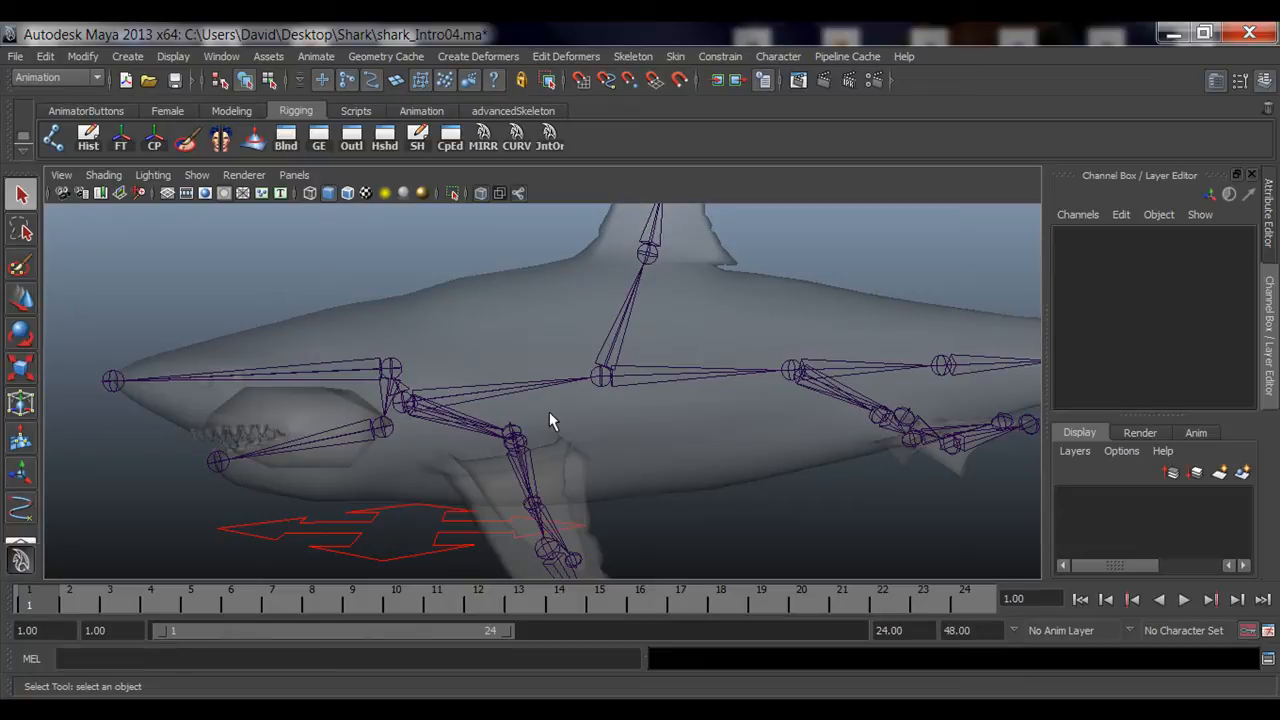
Create a circle control curve with the RigBox Reborn curve tool and snap it onto the shark's head joint.
left_click_drag(550, 415, 411, 372, "alt")
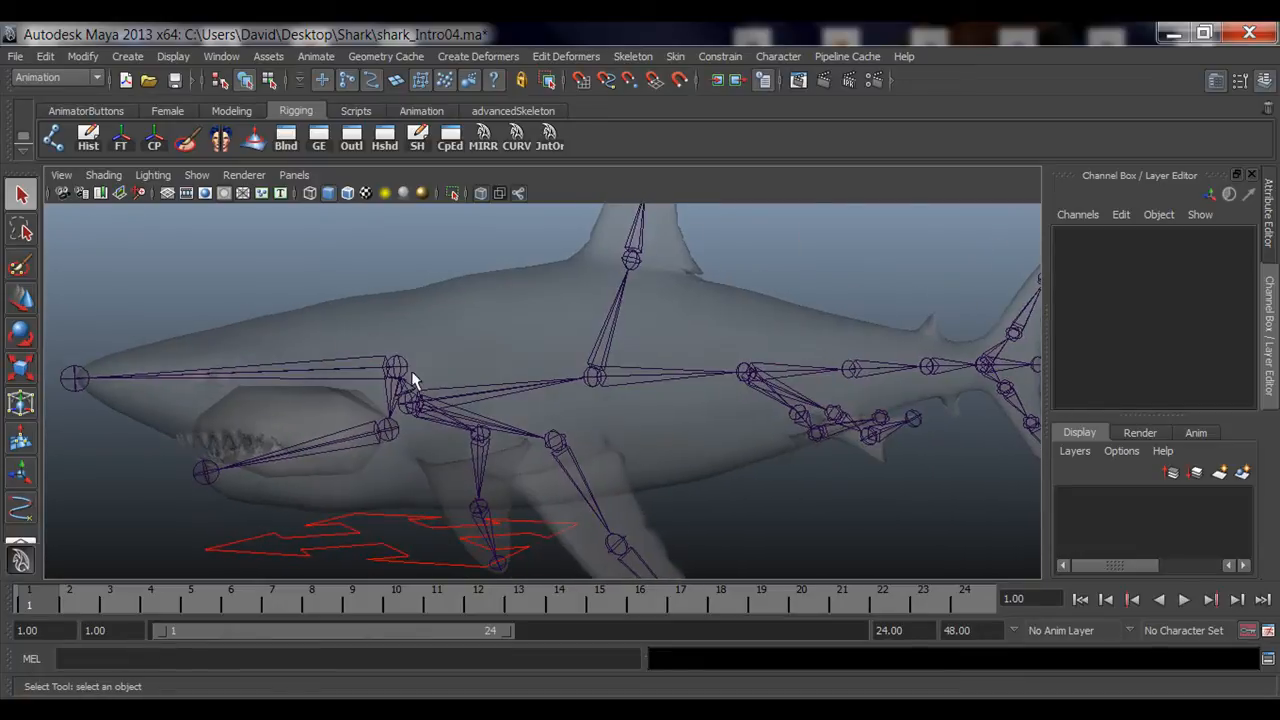
left_click_drag(557, 397, 610, 430, "alt")
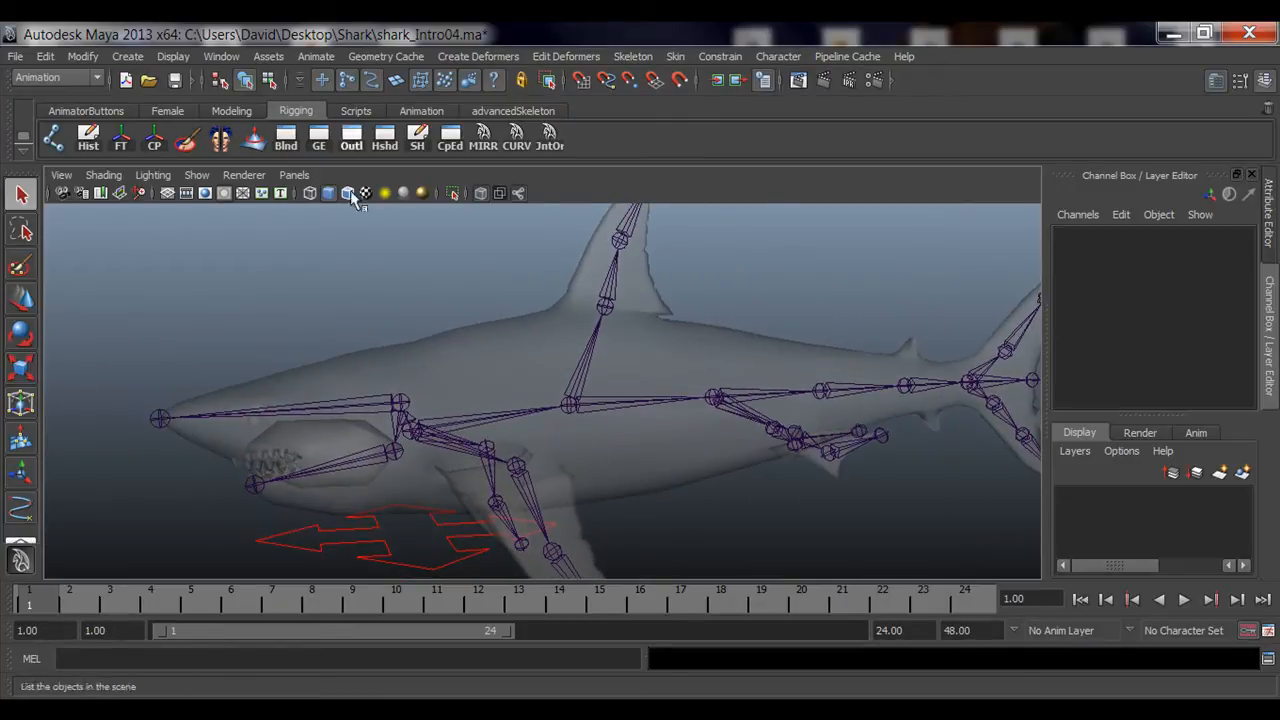
left_click(518, 145)
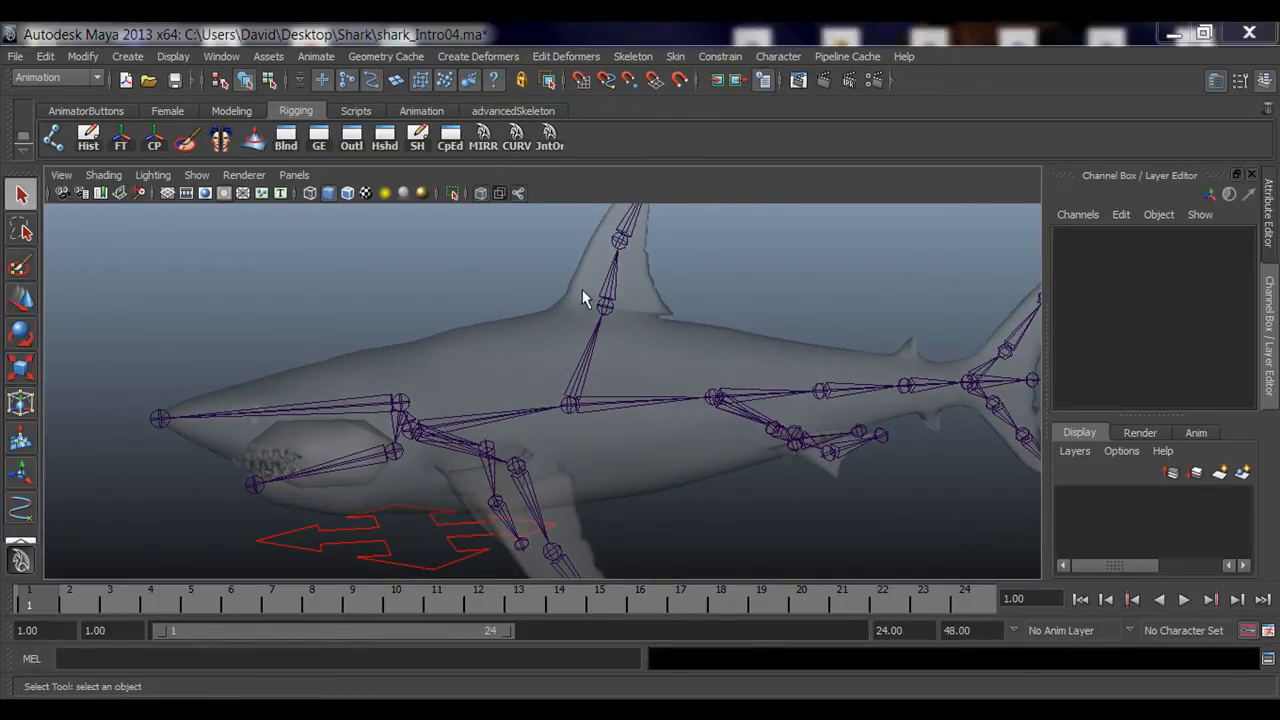
left_click(509, 298)
left_click_drag(537, 265, 992, 135)
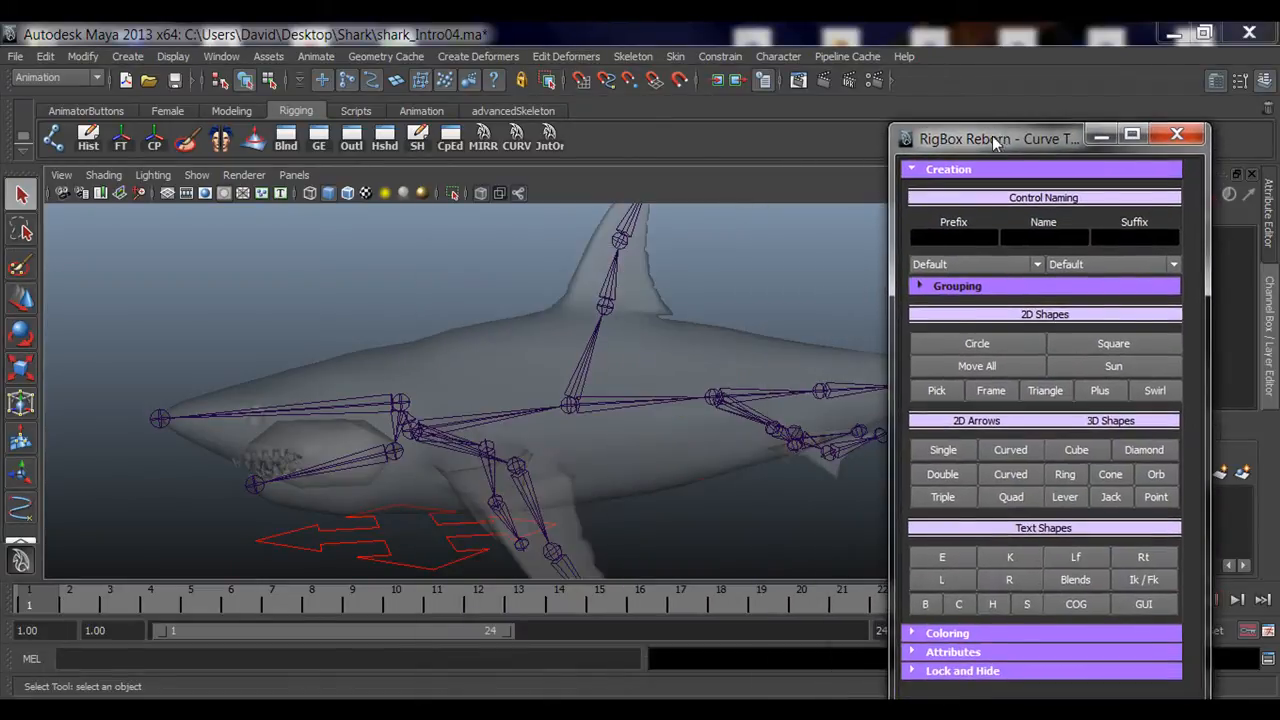
left_click(977, 343)
scroll(349, 408, "up", 5)
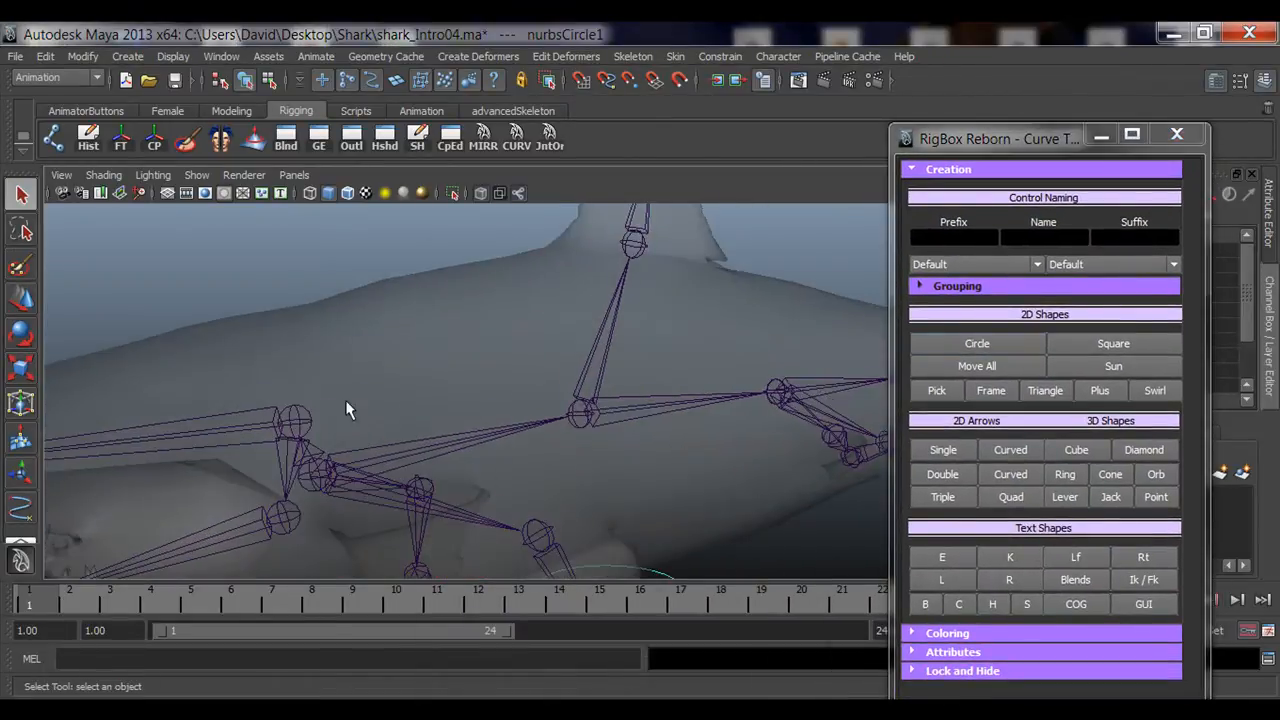
middle_click_drag(418, 360, 380, 378, "alt")
key("w")
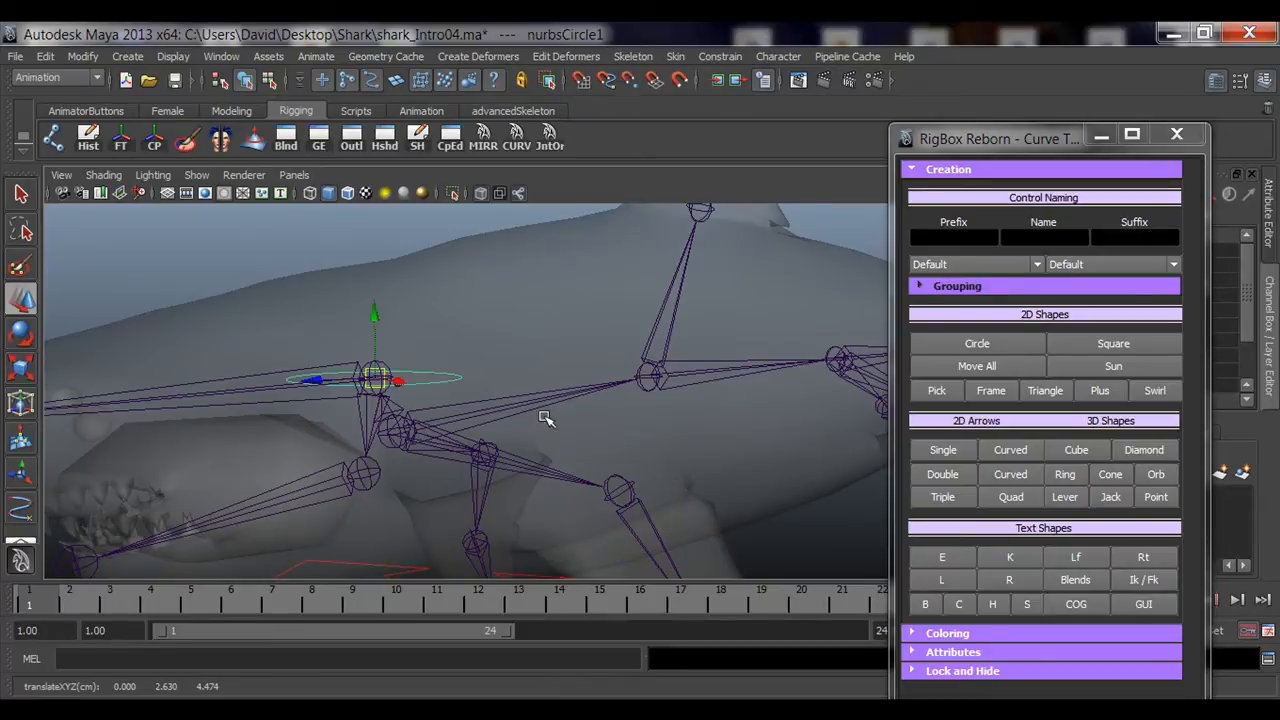
left_click_drag(543, 423, 455, 440, "alt")
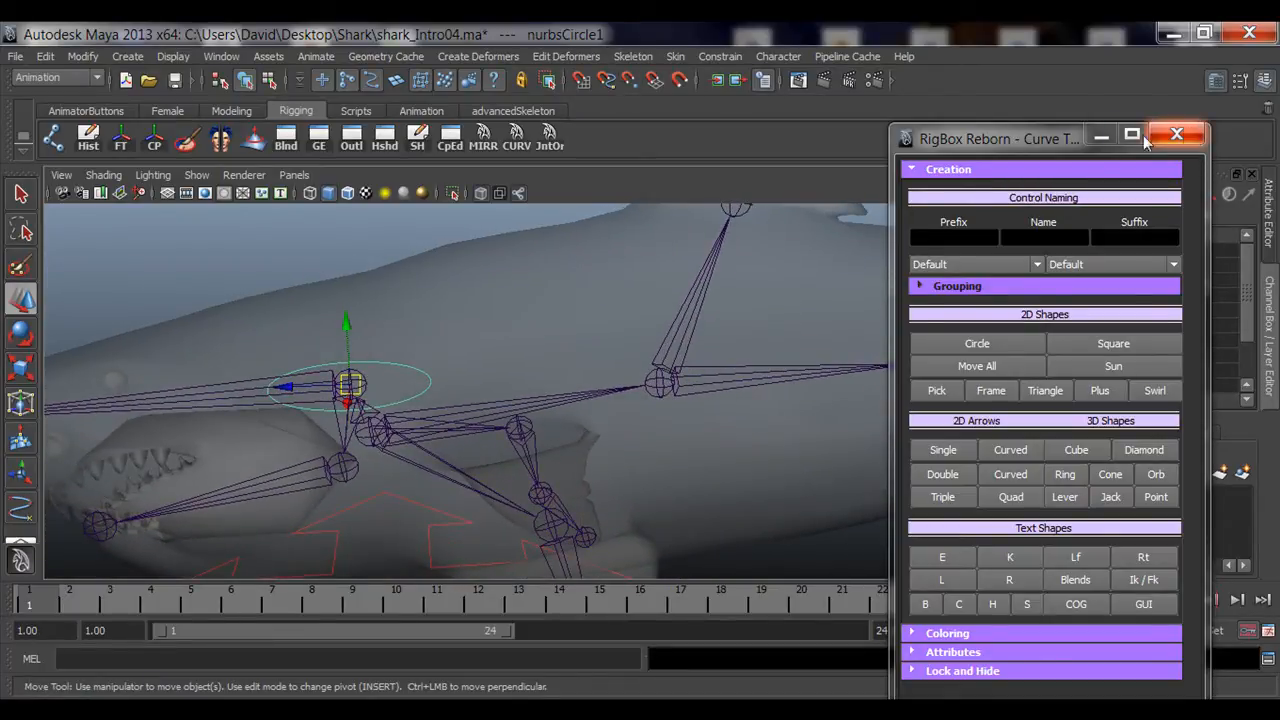
left_click_drag(1049, 144, 932, 94)
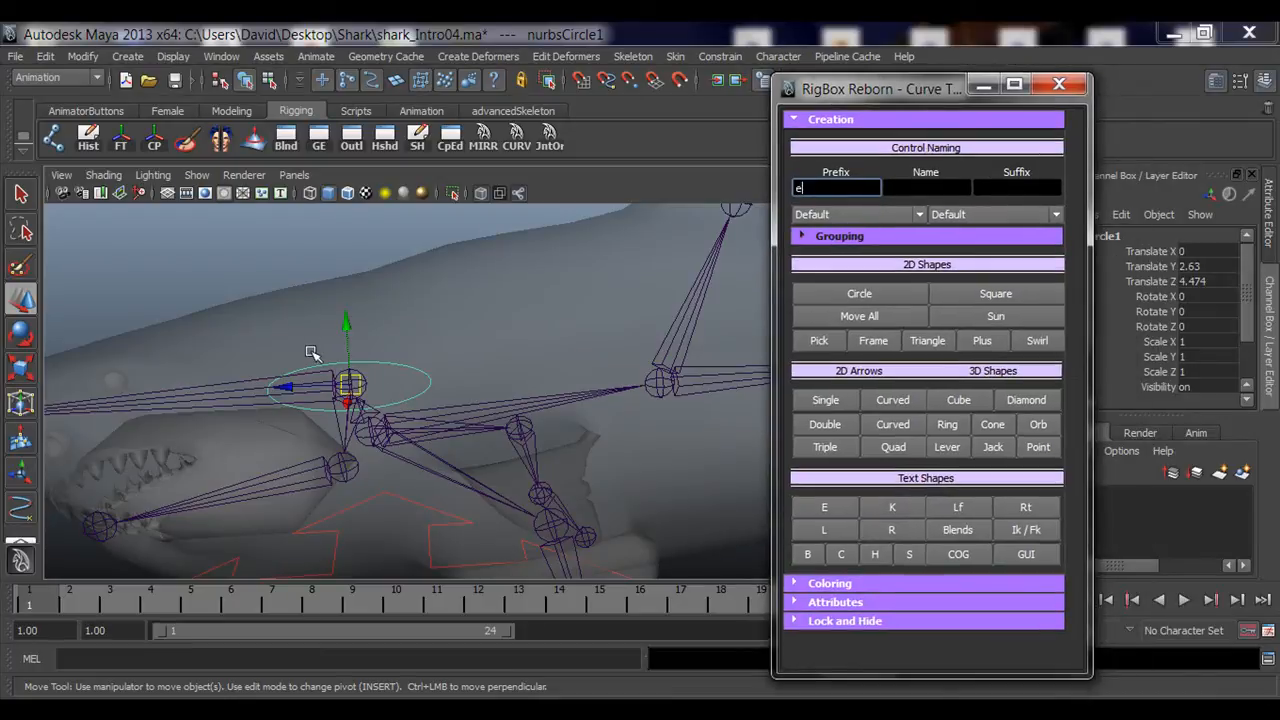
Set the circle's Rotate X to 90 and scale it uniformly to about 1.805 around the shark's head.
middle_click_drag(312, 352, 313, 353)
key("e")
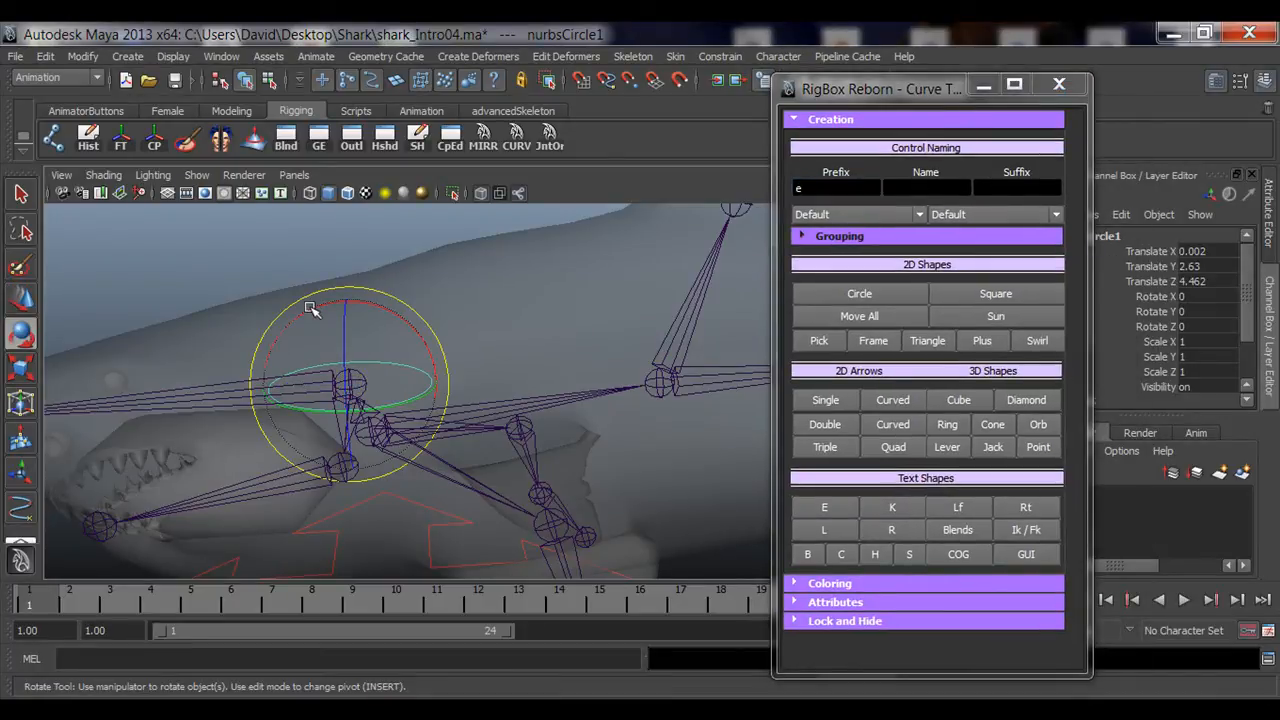
left_click_drag(242, 358, 450, 430, "alt")
double_click(1197, 297)
type("90")
key("Return")
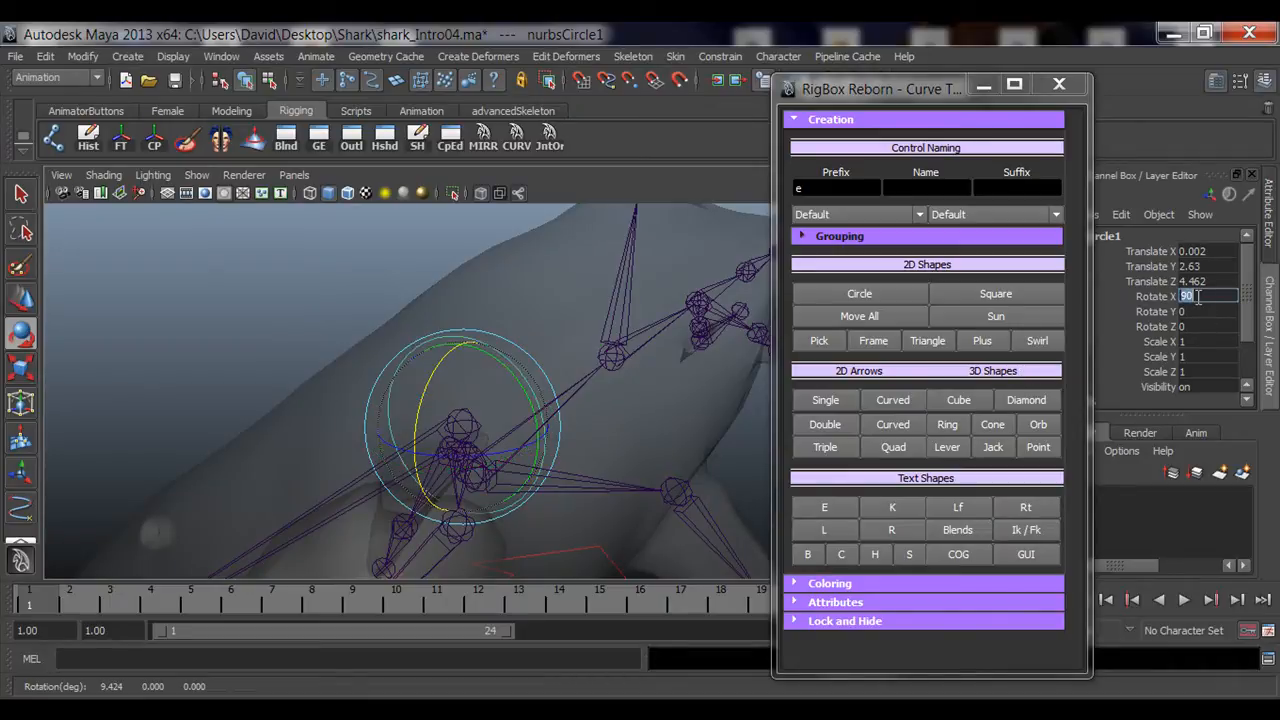
left_click_drag(600, 485, 540, 370, "alt")
key("r")
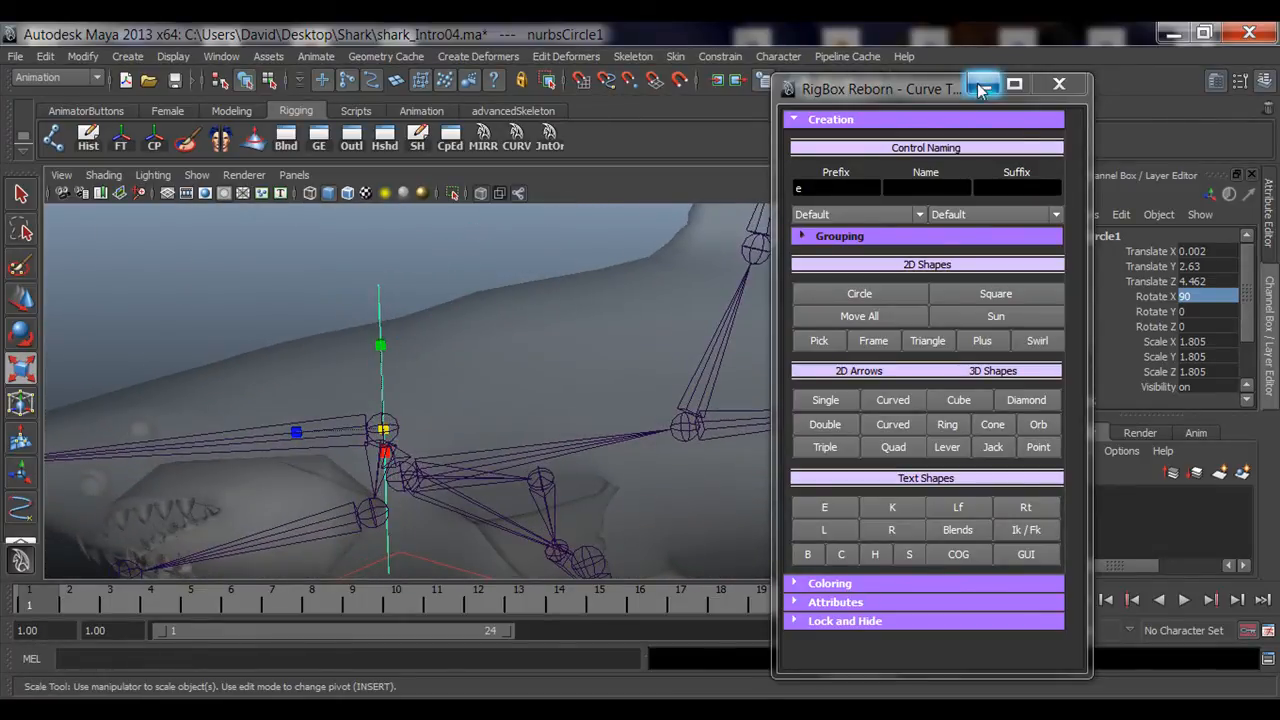
left_click(984, 84)
left_click_drag(451, 394, 519, 385, "alt")
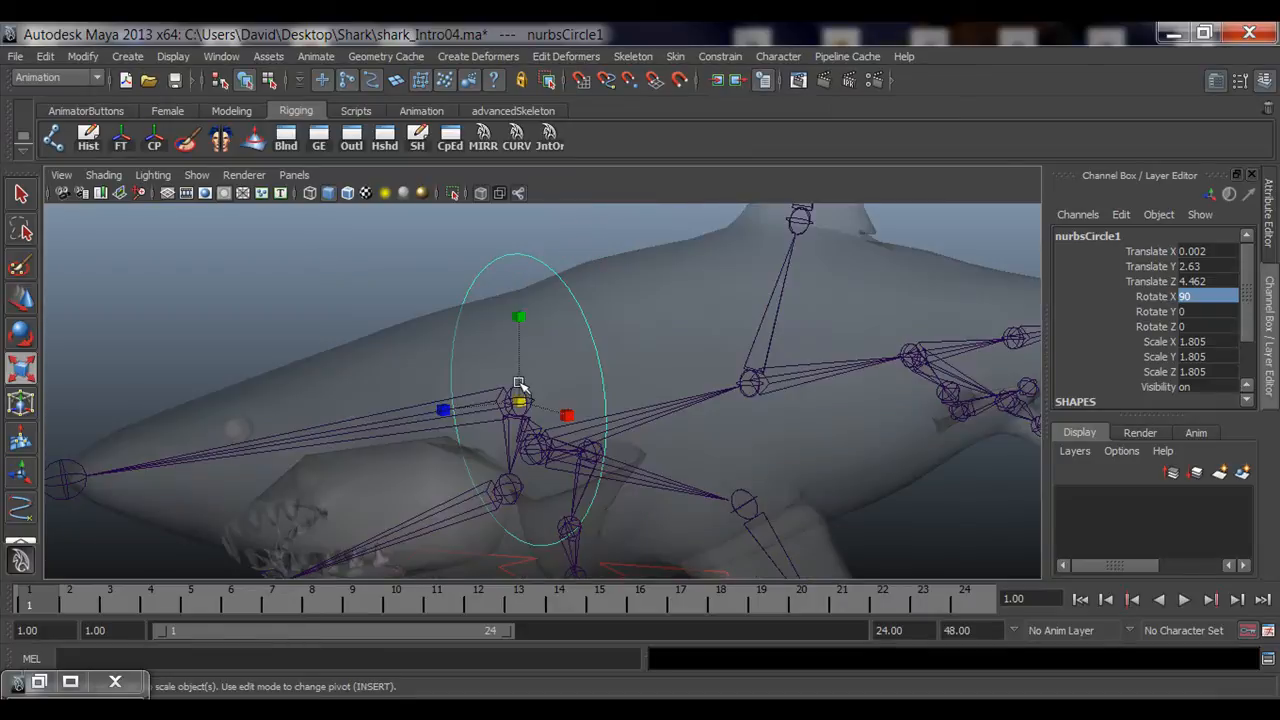
Move the circle's lower control vertices up above the head to bend the curve into an arch.
left_click(347, 82)
left_click_drag(483, 256, 580, 250, "alt")
key("w")
left_click_drag(530, 465, 551, 389, "alt")
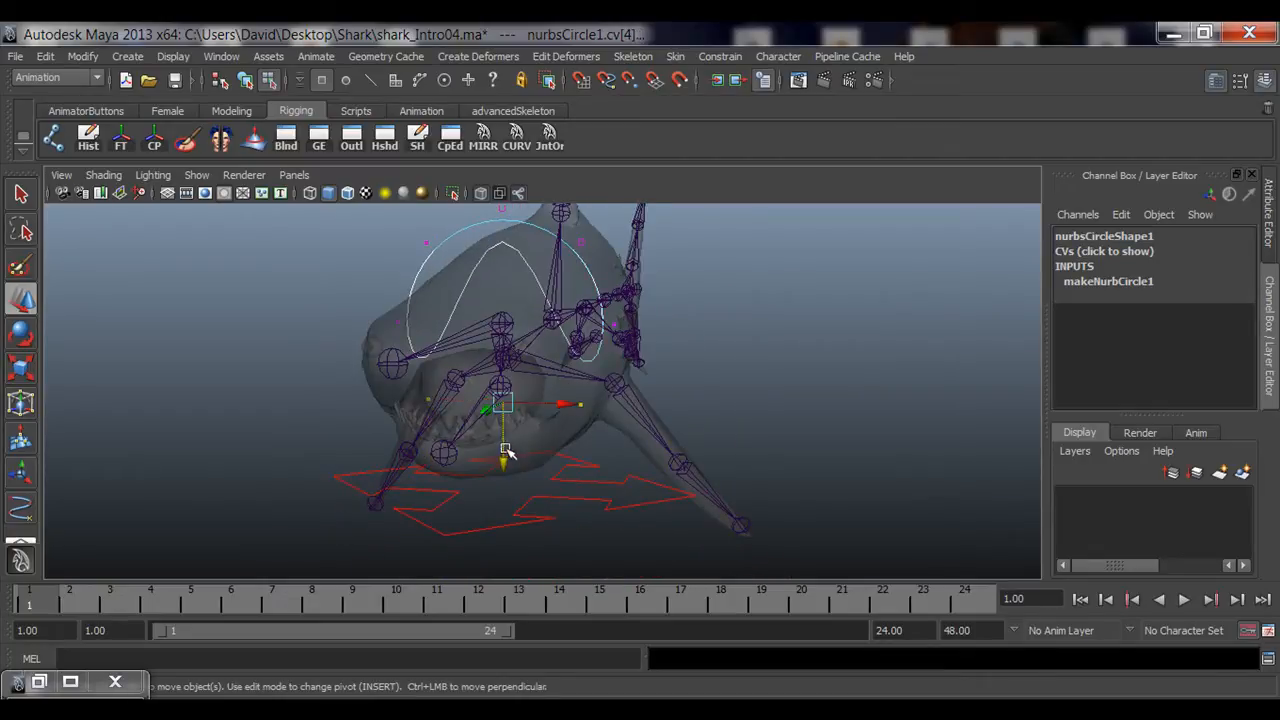
left_click_drag(506, 452, 506, 362)
left_click(506, 273)
mouse_move(580, 391)
left_mouse_down("alt")
mouse_move(220, 394)
mouse_move(657, 396)
mouse_move(640, 380)
mouse_move(598, 378)
left_mouse_up("alt")
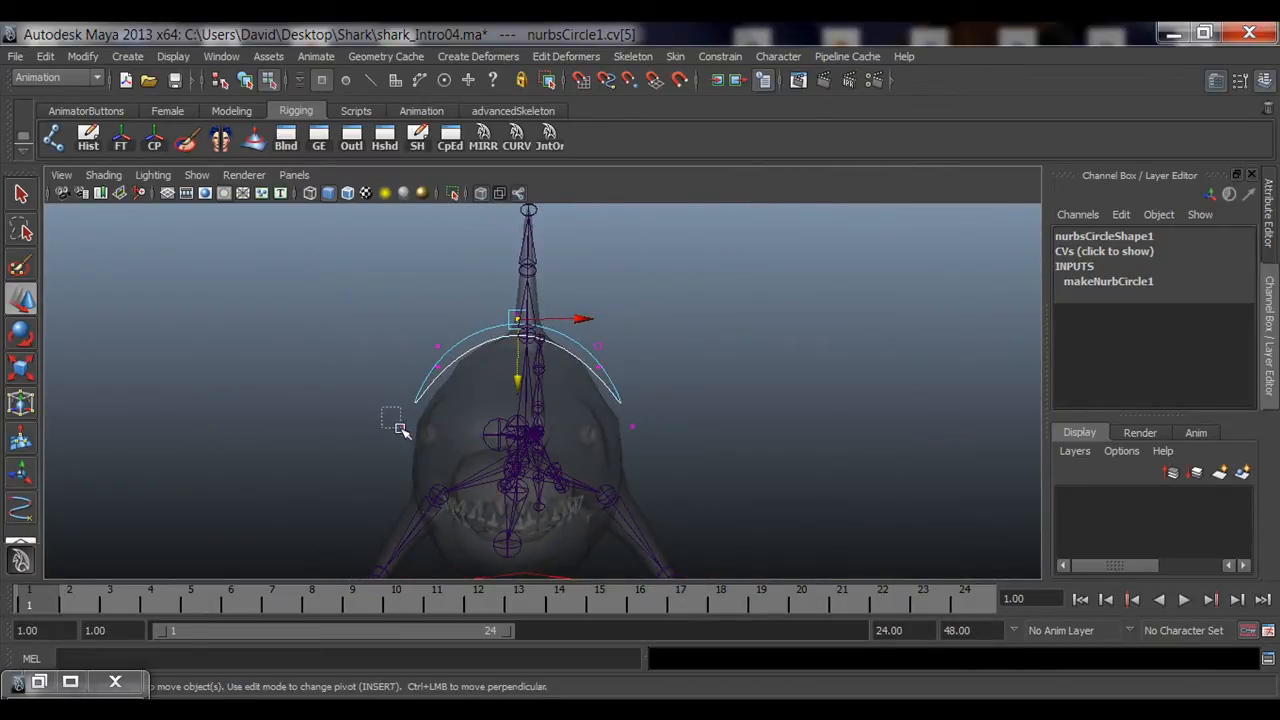
Scale the arch's side control vertices to fit its ends around the head, and return to object mode.
left_click_drag(400, 429, 402, 431)
left_click_drag(650, 418, 616, 440)
left_click_drag(364, 405, 442, 428, "shift")
key("r")
right_click_drag(366, 380, 431, 353, "alt")
left_click_drag(397, 332, 596, 330)
left_click_drag(426, 383, 248, 421, "alt")
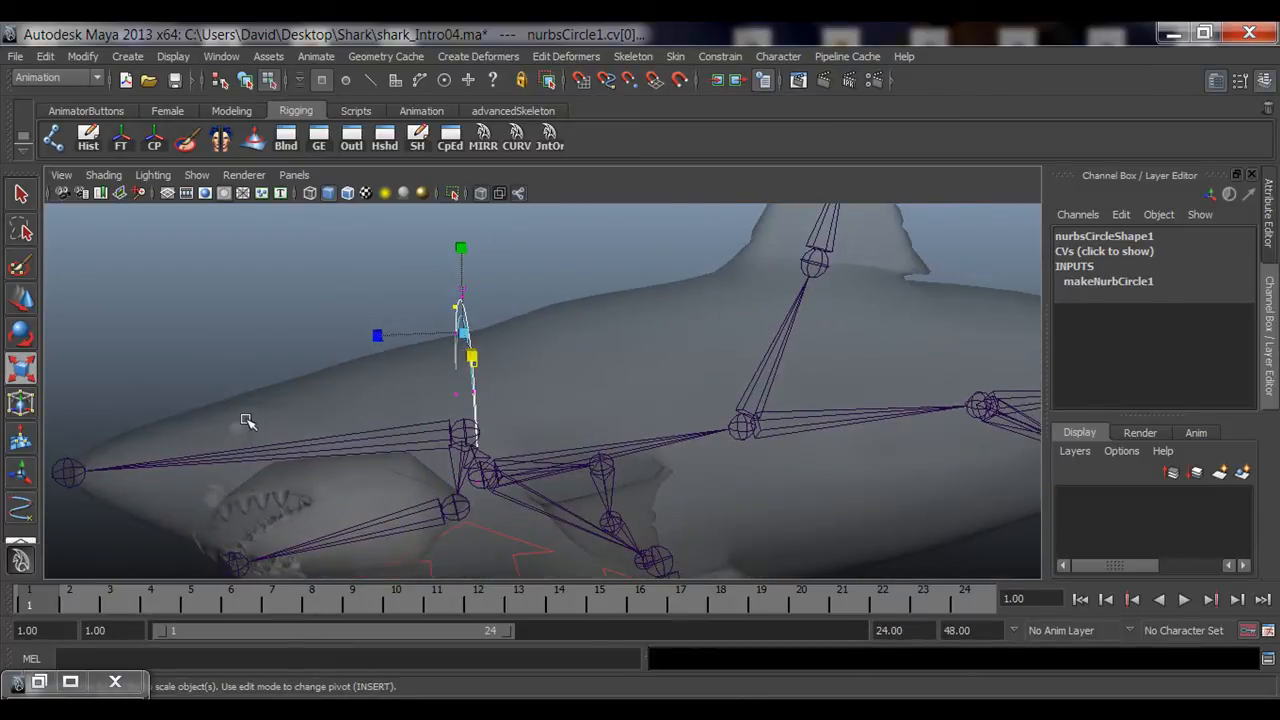
key("F8")
left_click(250, 371)
left_click_drag(250, 371, 395, 330, "alt")
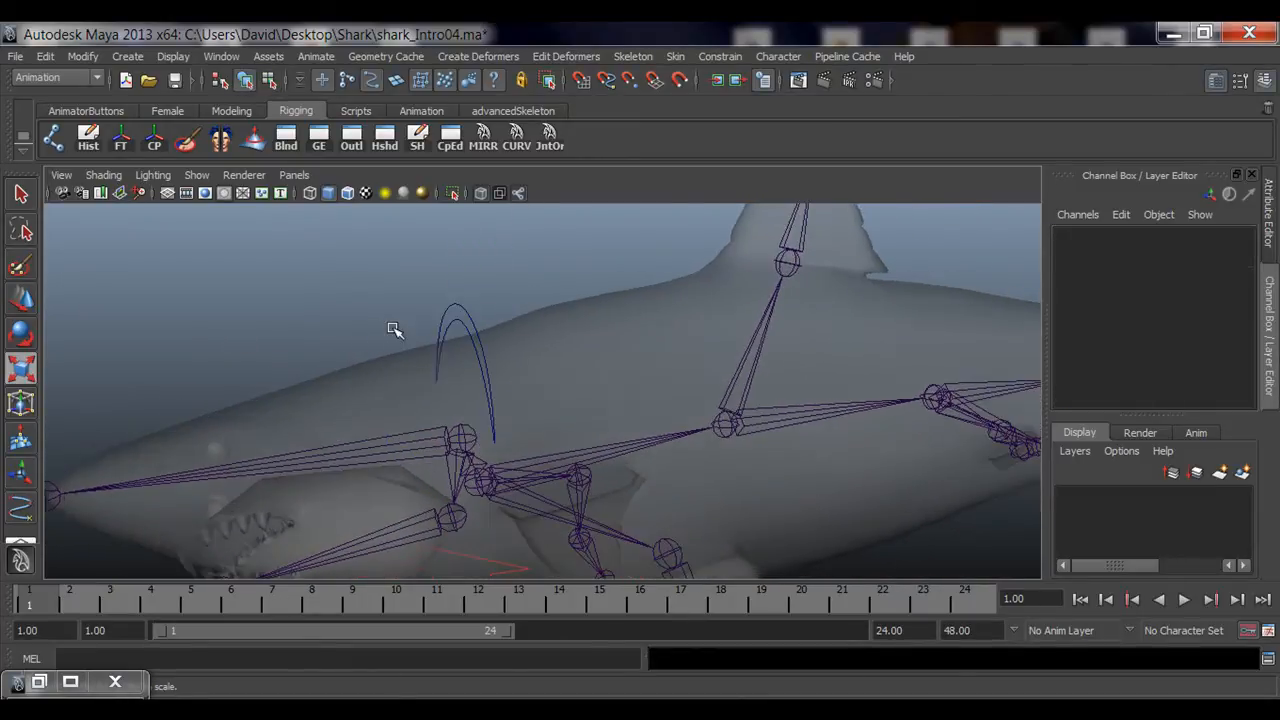
Rename the arched head control curve as Shark_head_ctrl.
left_click(469, 314)
middle_click_drag(434, 351, 449, 323, "alt")
left_click_drag(449, 323, 114, 369, "alt")
right_click_drag(451, 426, 569, 420, "alt")
key("w")
left_click_drag(505, 398, 520, 425, "alt")
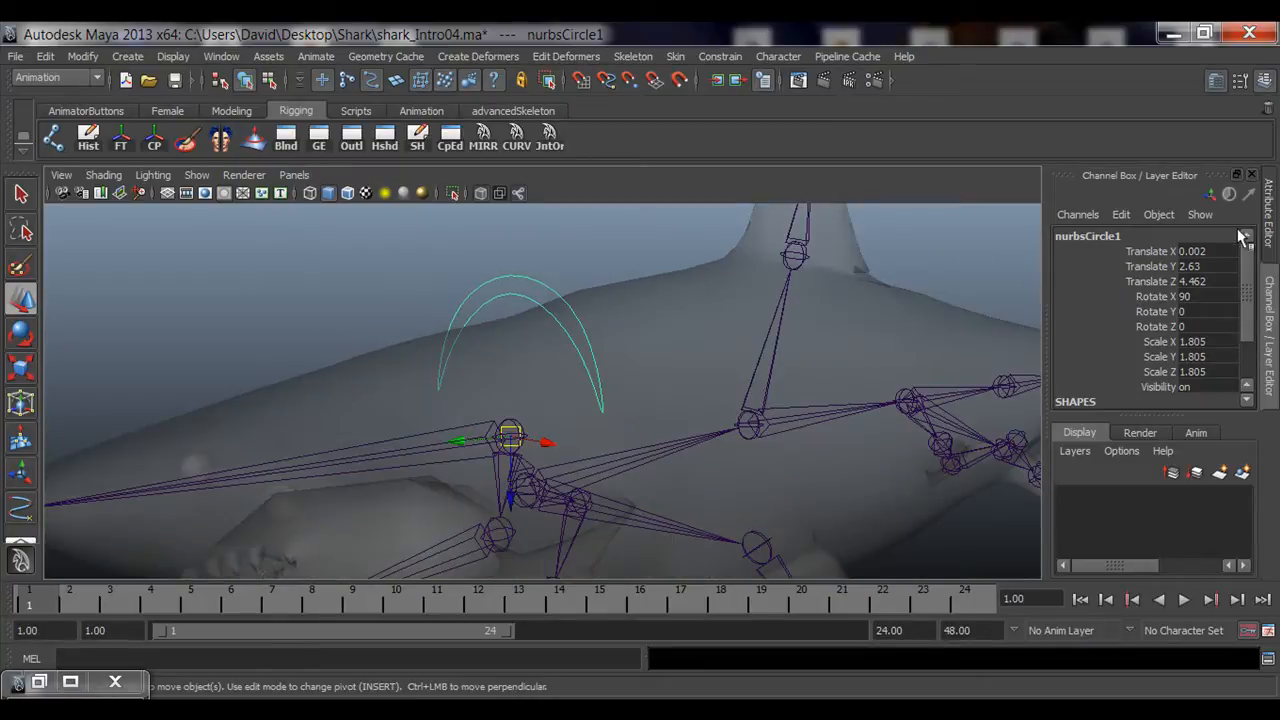
left_click(1085, 234)
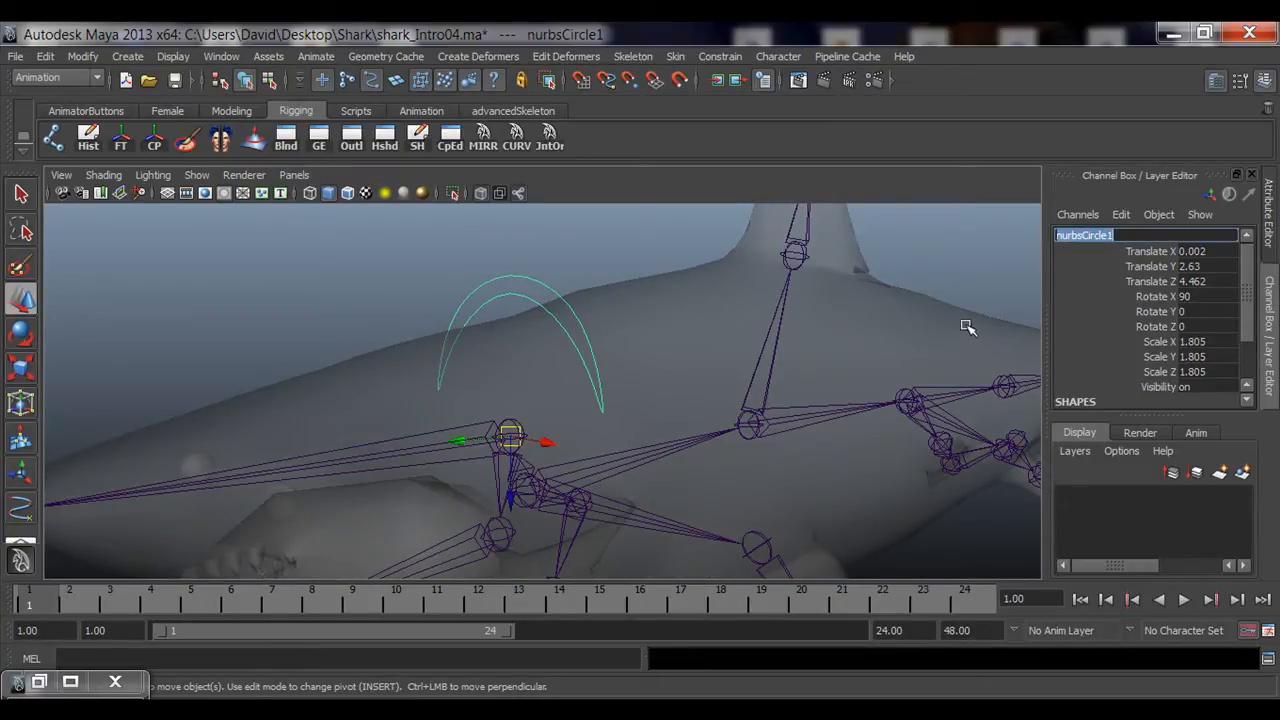
type("Shark_head_ctrl")
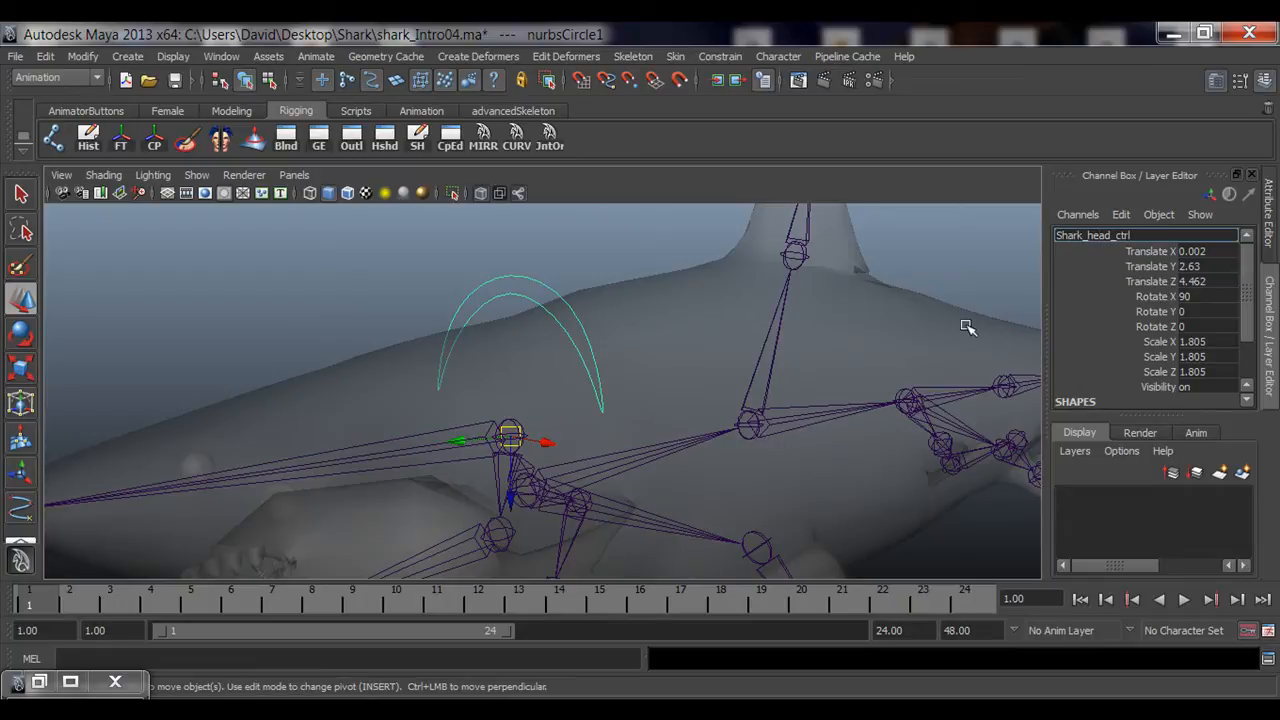
key("Return")
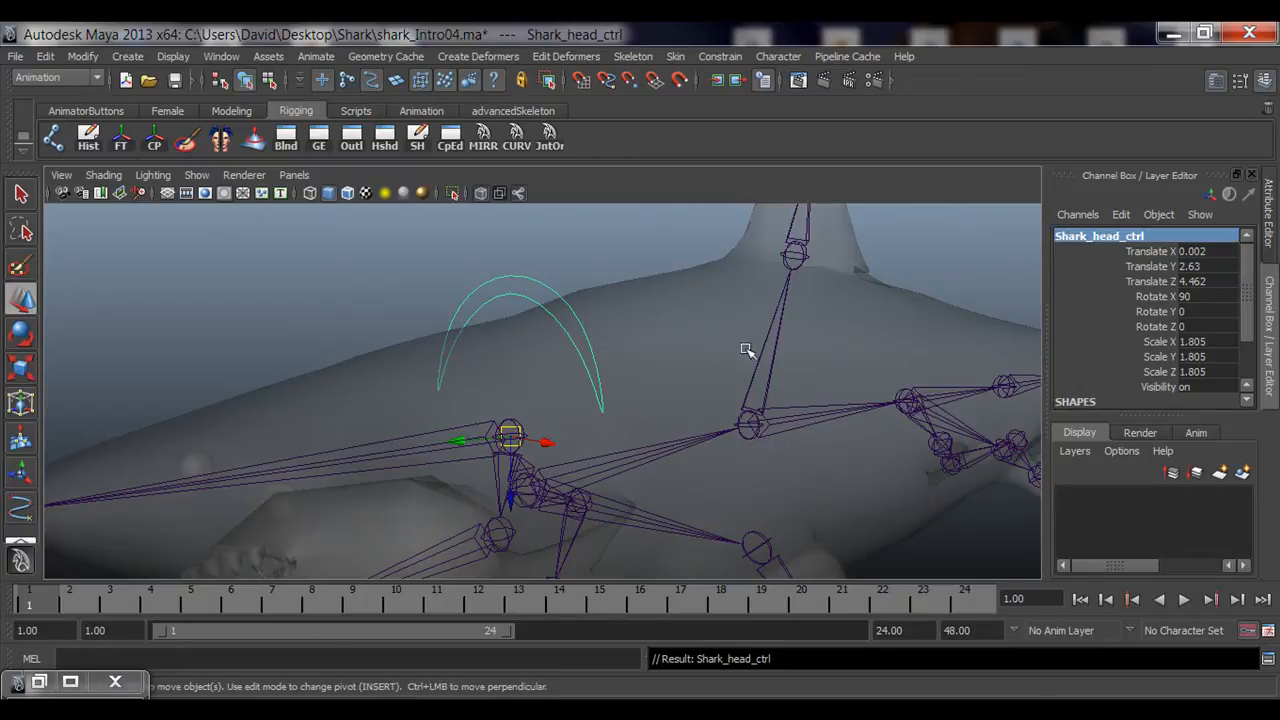
Reselect Shark_head_ctrl, examine its translate and rotate channels, and clear the selection.
left_click(503, 306)
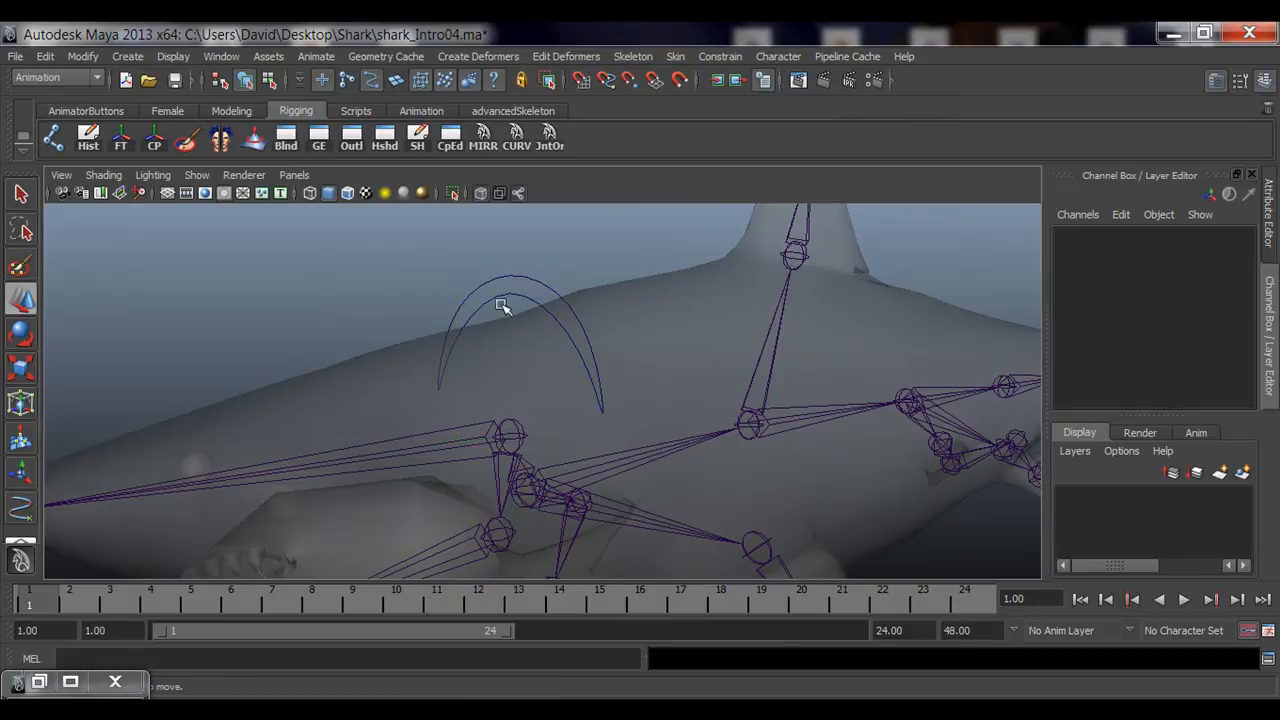
left_click(522, 276)
mouse_move(670, 366)
left_mouse_down("alt")
mouse_move(603, 374)
mouse_move(680, 370)
left_mouse_up("alt")
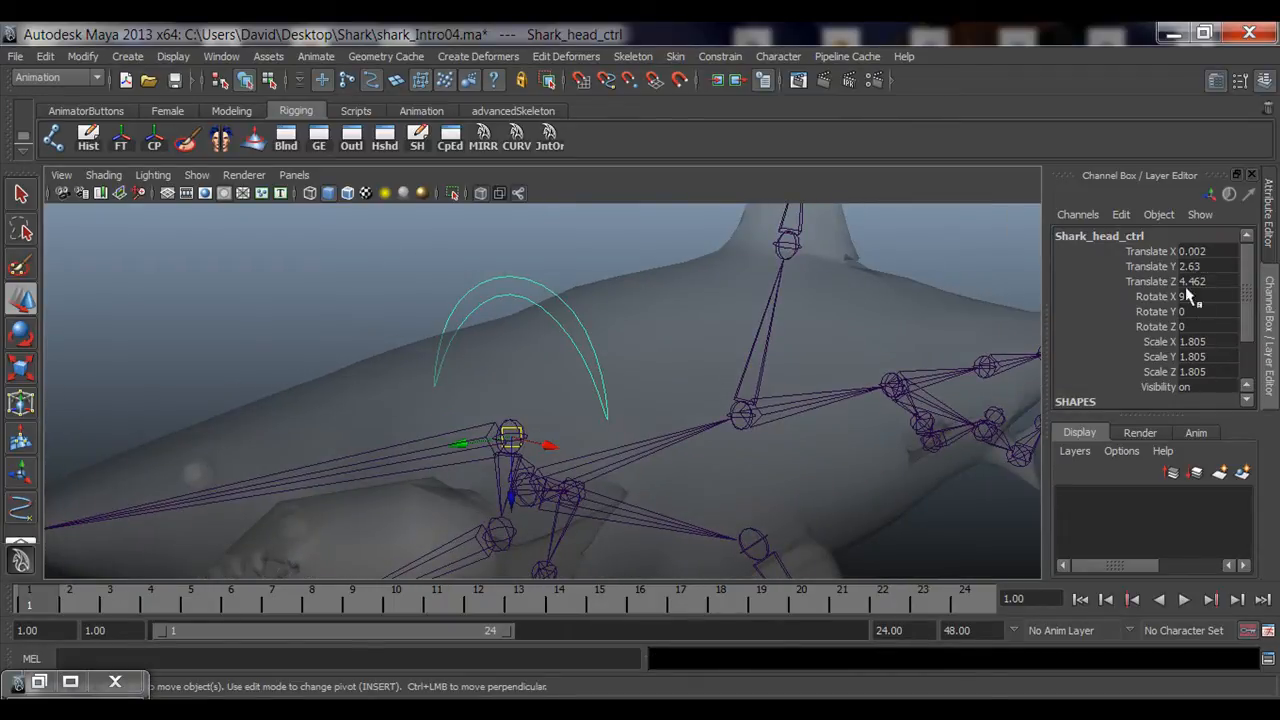
left_click(260, 285)
left_click_drag(480, 350, 490, 424, "alt")
key("q")
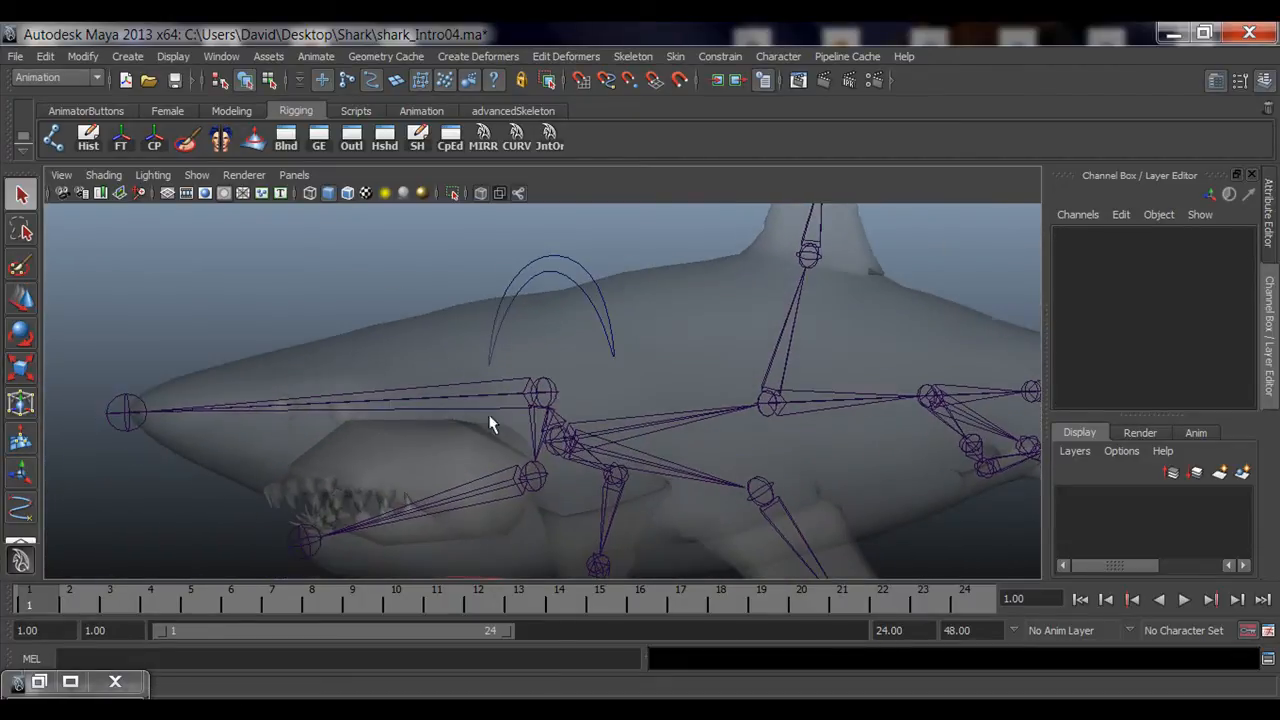
Try rotating and moving head_jnt to test how the head responds, and undo the changes.
left_click(548, 390)
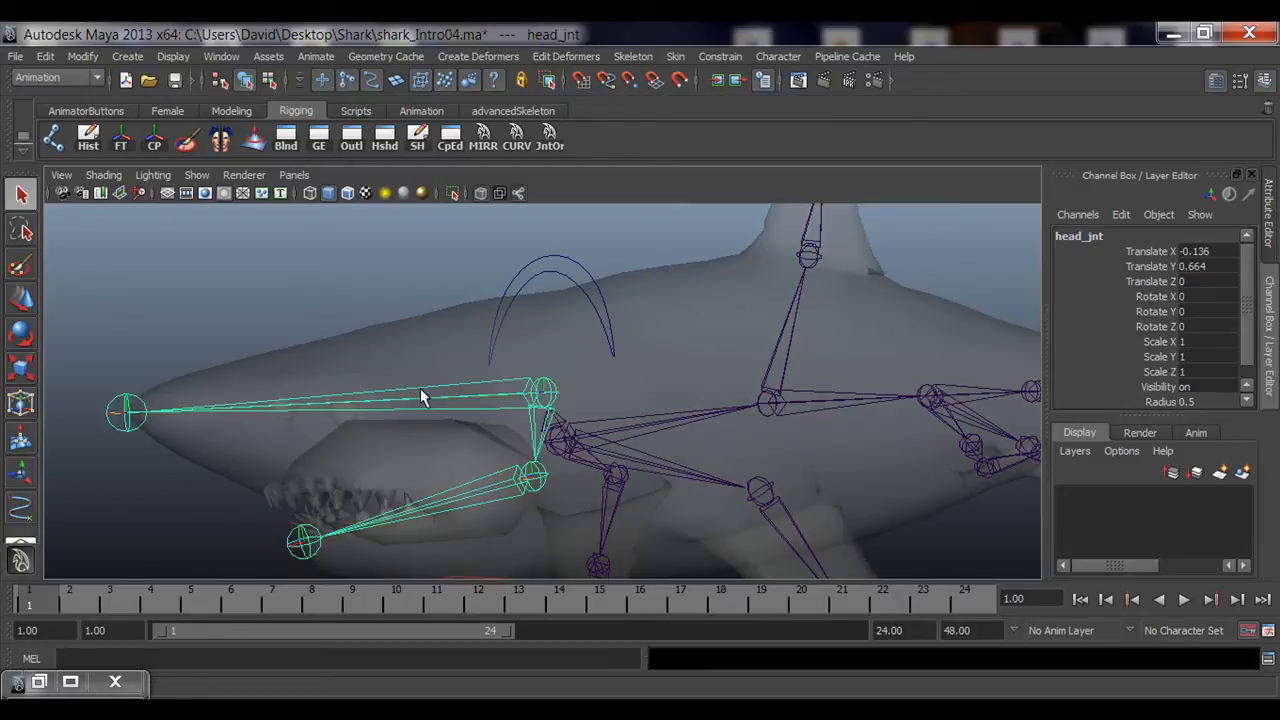
left_click_drag(423, 394, 406, 394, "alt")
left_click_drag(571, 411, 563, 420, "alt")
key("e")
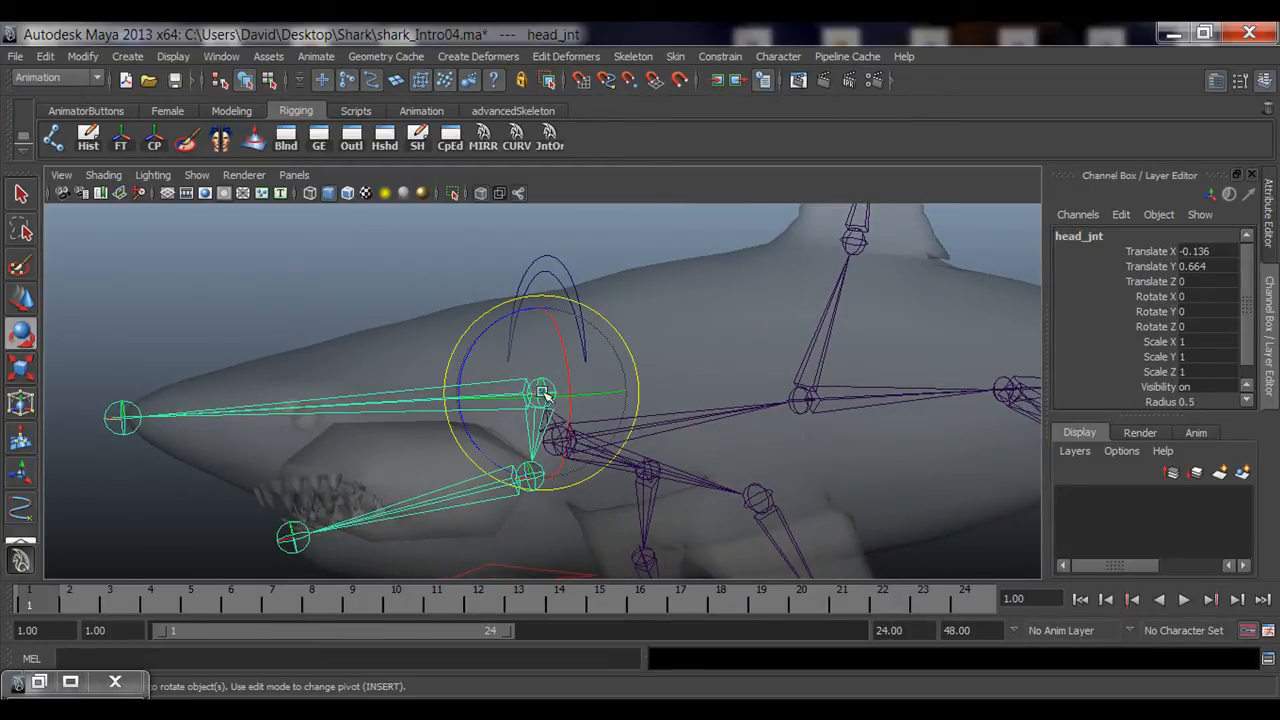
left_click_drag(508, 366, 498, 398)
key("w")
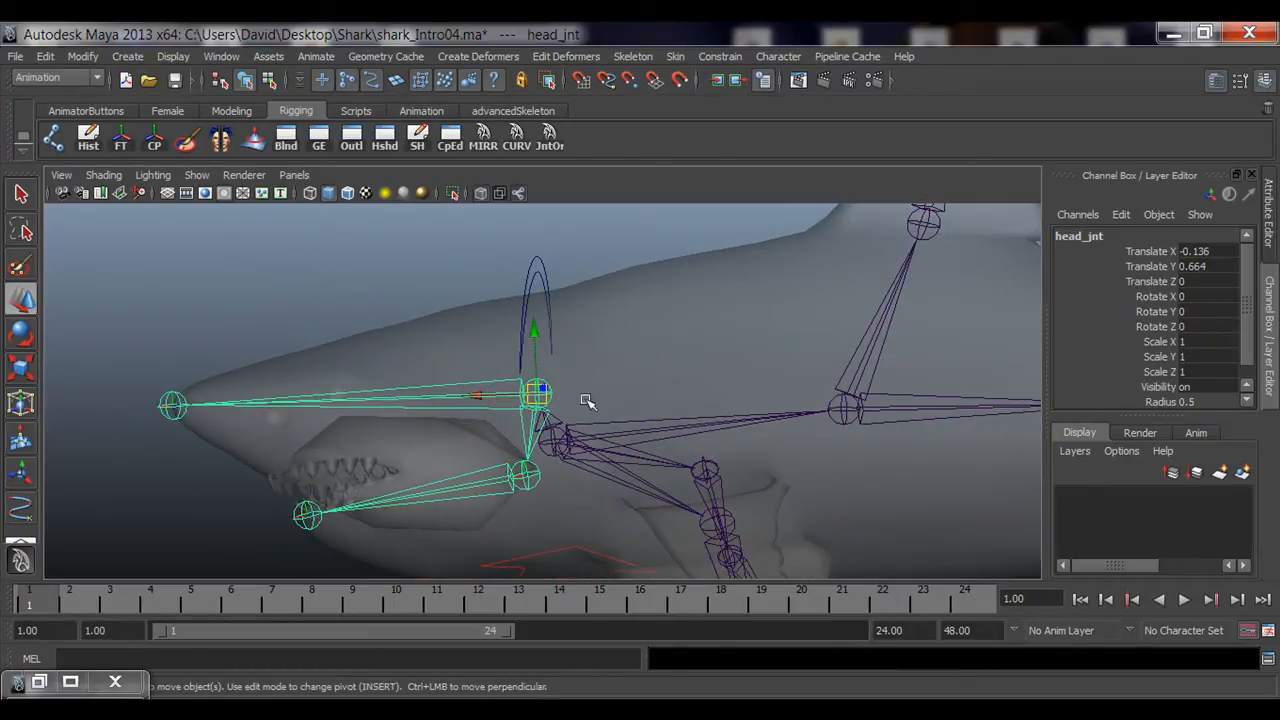
left_click_drag(500, 400, 395, 423)
key("ctrl+z")
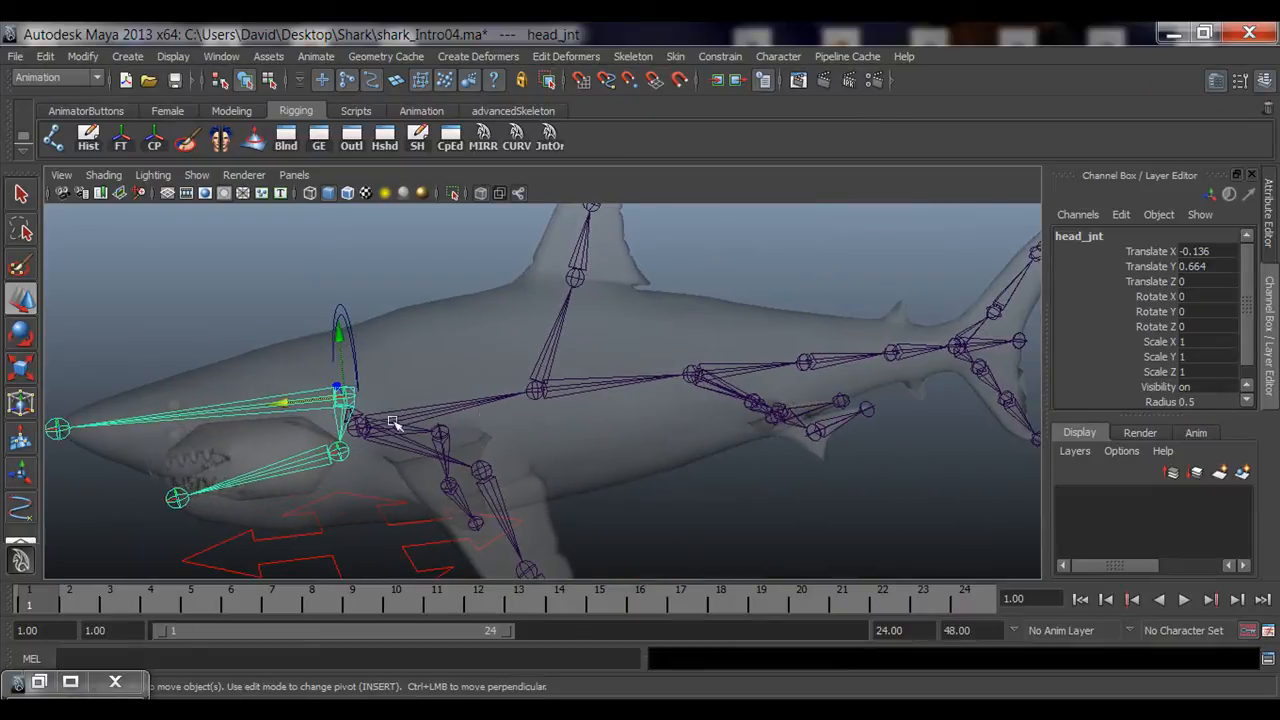
Orient-constrain head_jnt to Shark_head_ctrl, with the control curve as the driver.
right_click_drag(766, 383, 754, 406, "alt")
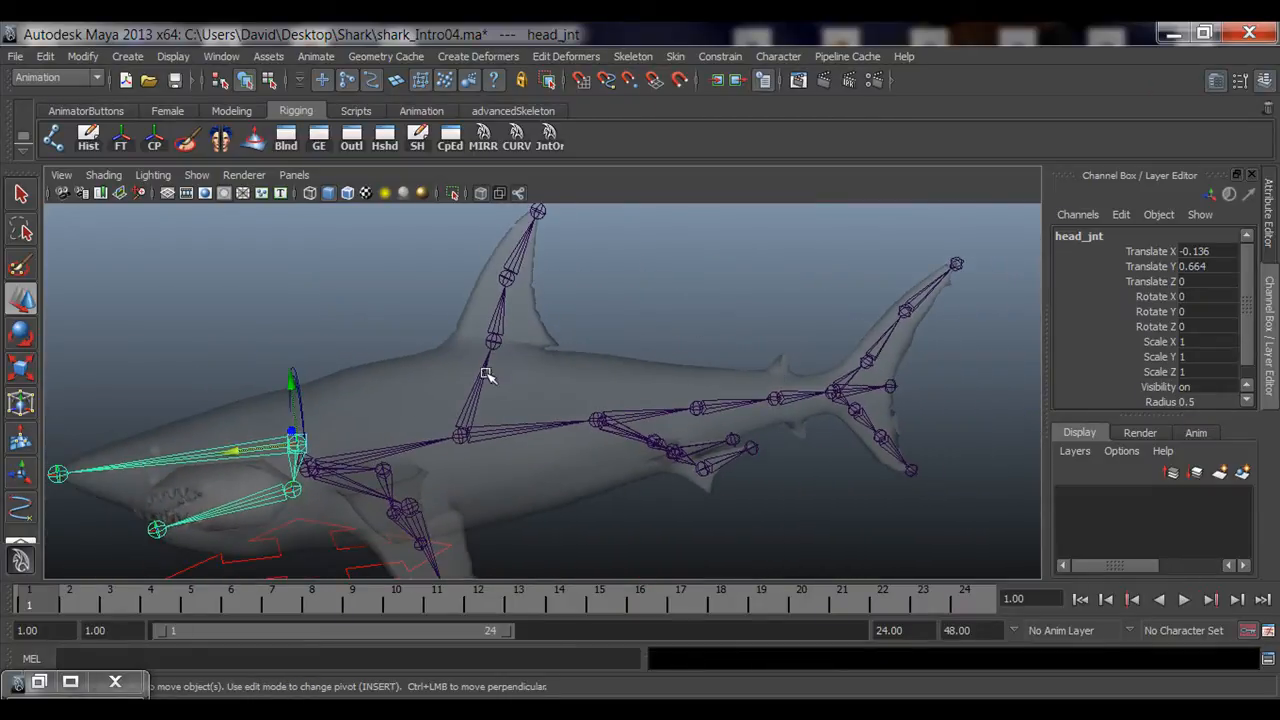
middle_click_drag(486, 374, 623, 369, "alt")
right_click_drag(310, 350, 448, 447, "alt")
left_click_drag(450, 447, 478, 414, "alt")
key("q")
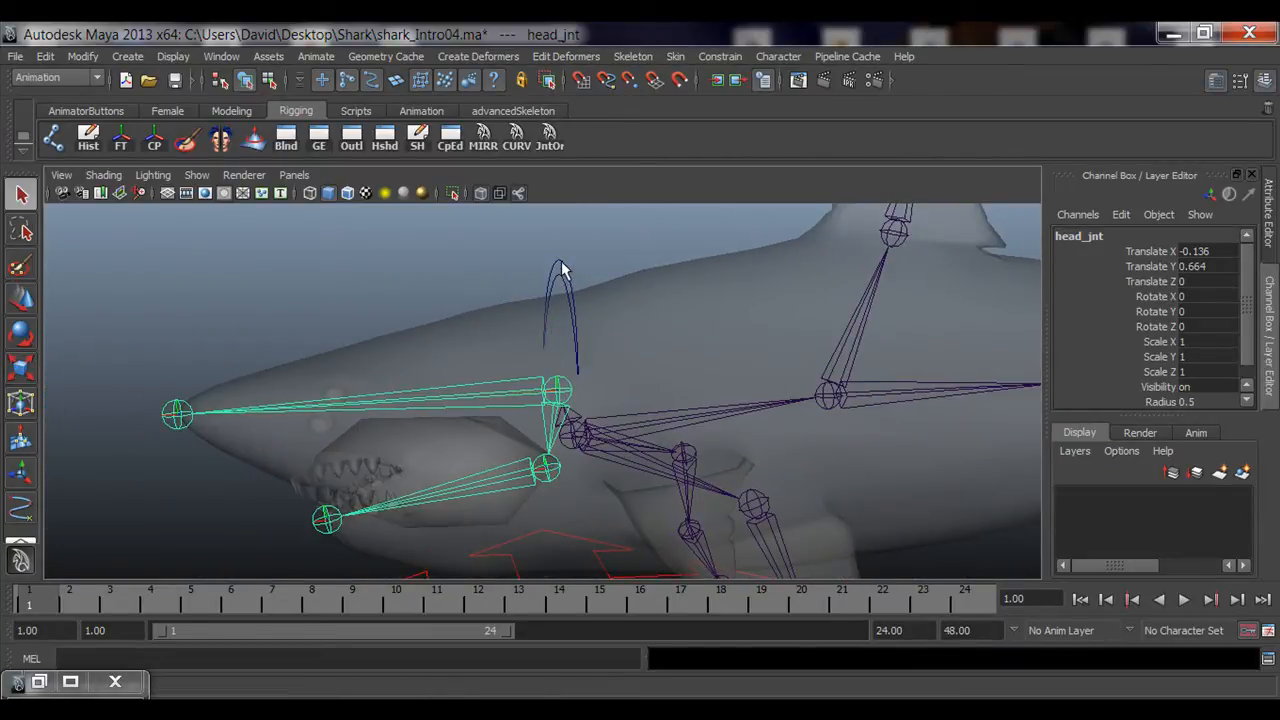
left_click(560, 268)
left_click_drag(500, 297, 550, 390, "alt")
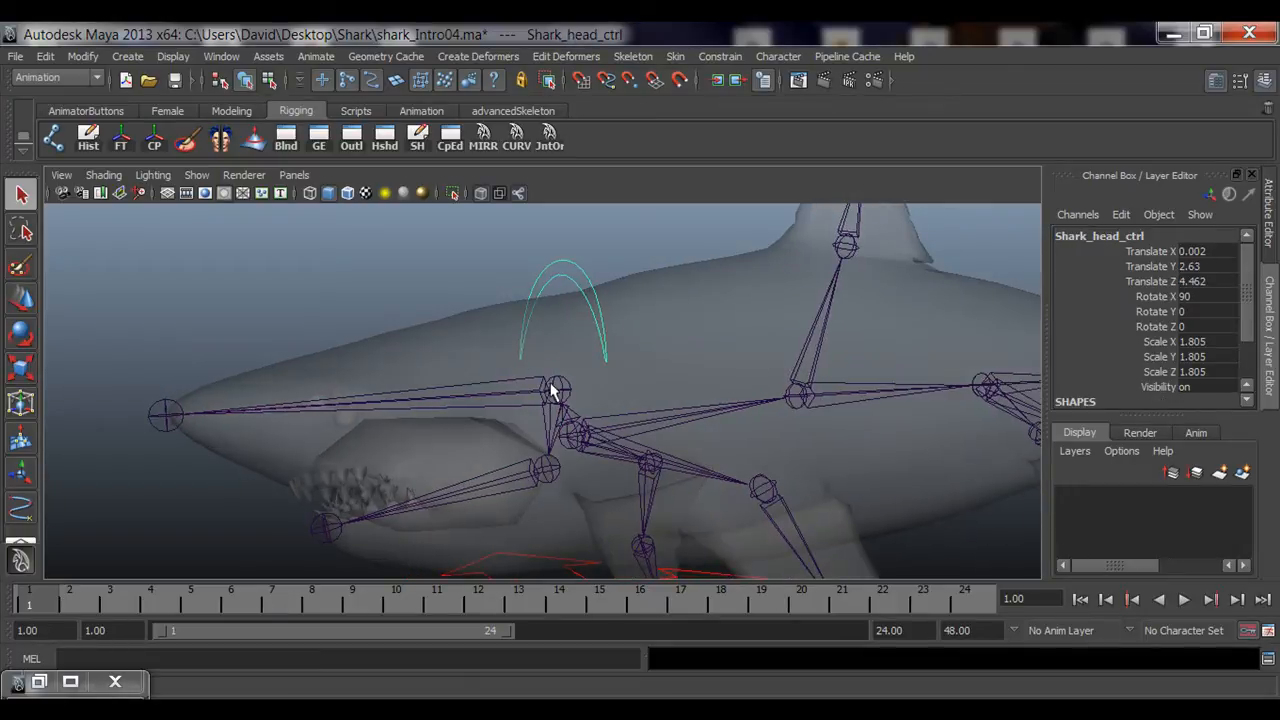
left_click(558, 392, "shift")
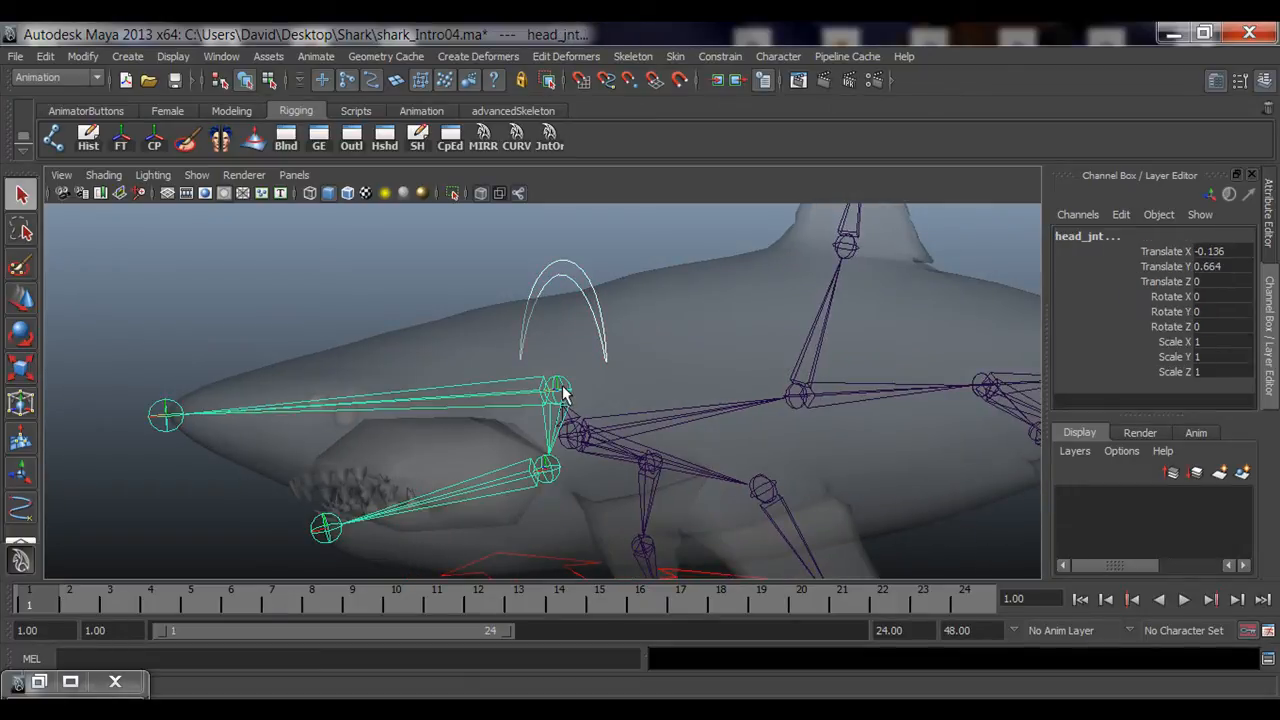
left_click(725, 57)
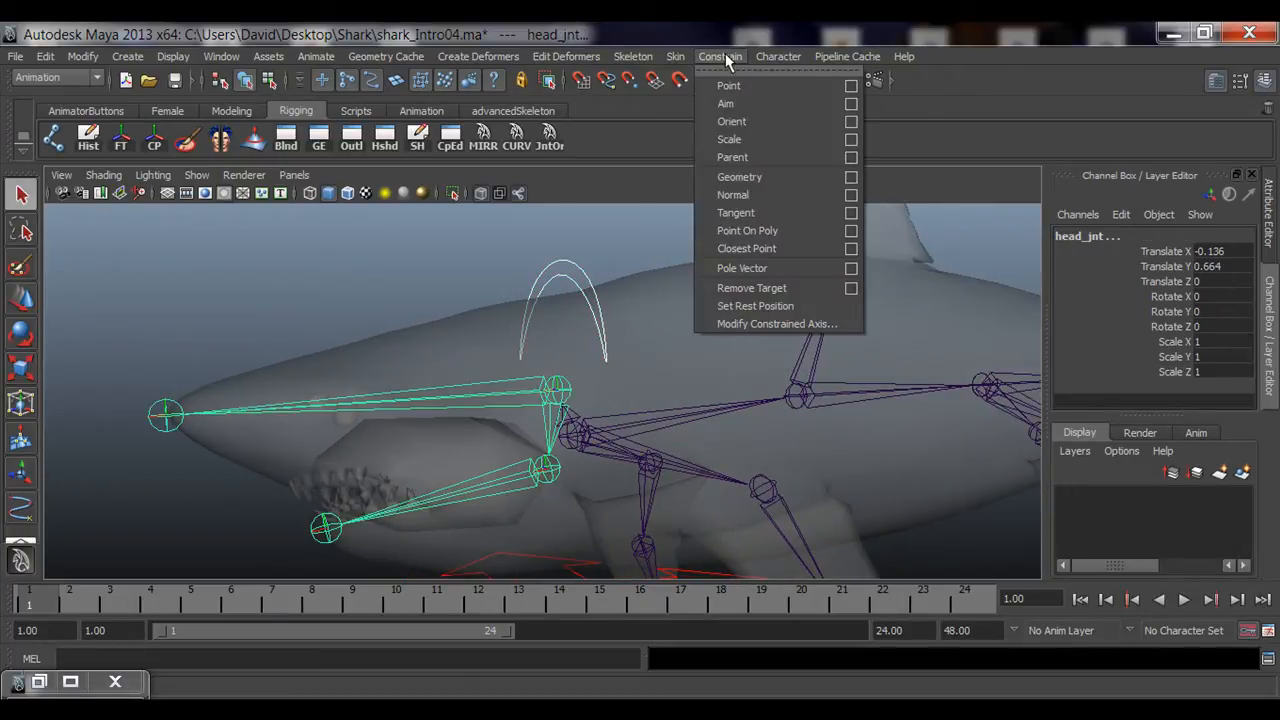
left_click(733, 124)
Select Shark_head_ctrl and examine its translate and rotate channels and its position above the head joint.
left_click_drag(520, 300, 623, 296, "alt")
left_click(617, 296)
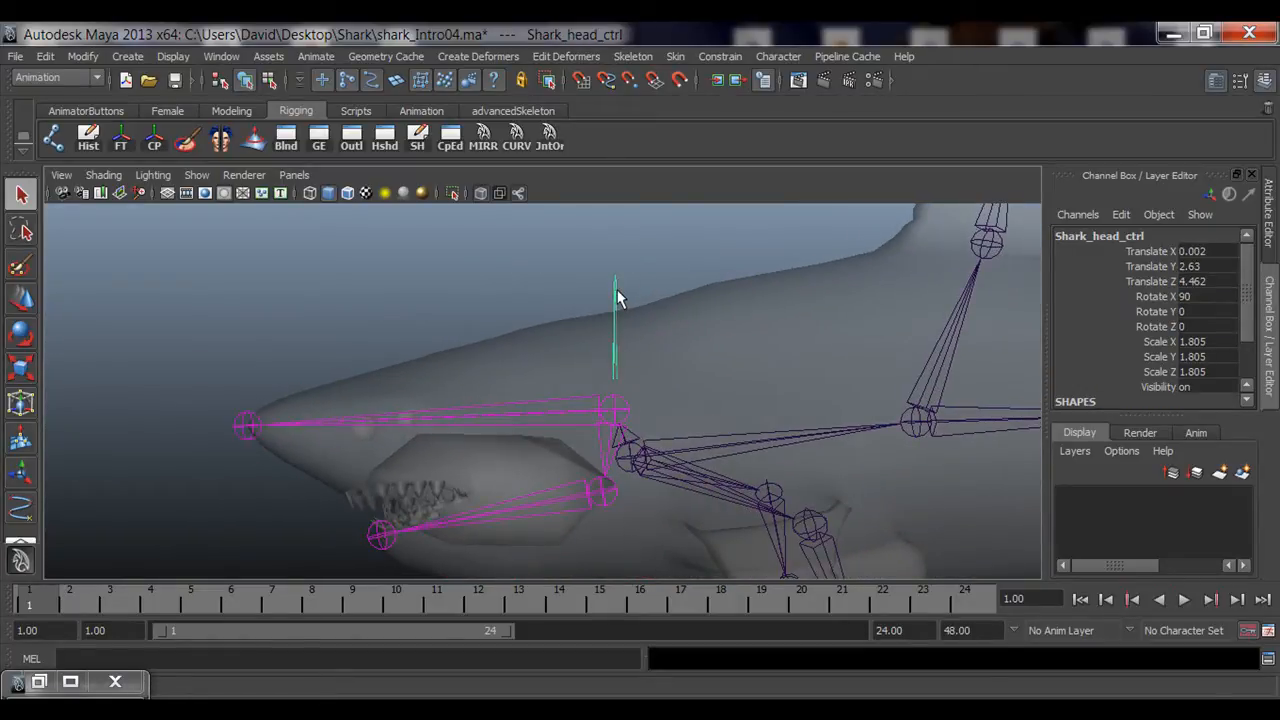
left_click_drag(404, 360, 520, 385, "alt")
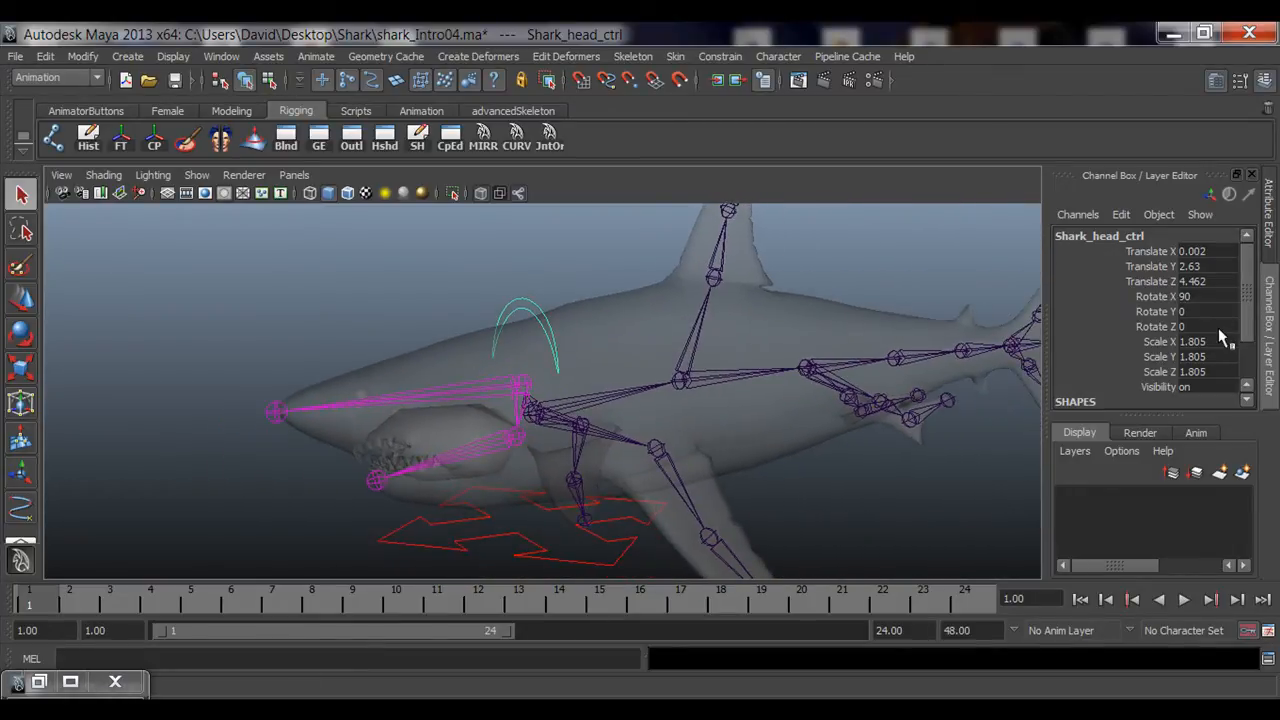
left_click_drag(1150, 252, 1163, 327)
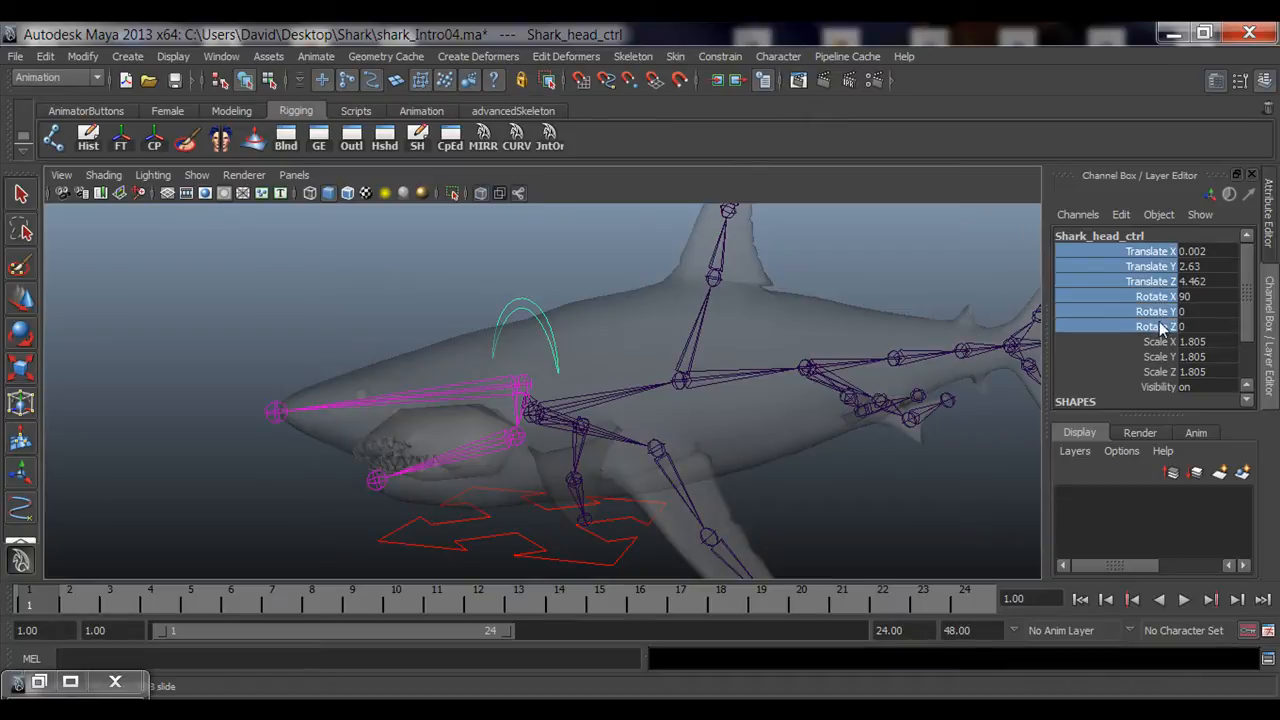
left_click_drag(620, 384, 529, 320, "alt")
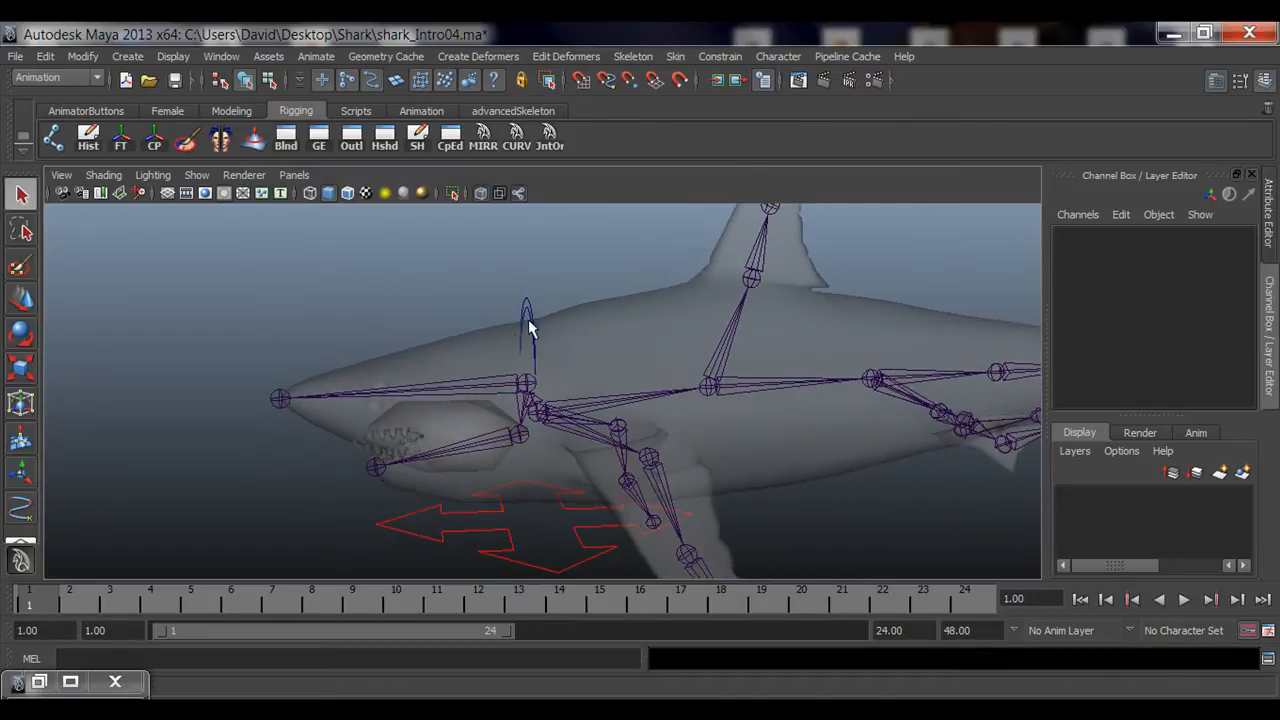
left_click_drag(712, 422, 643, 423, "alt")
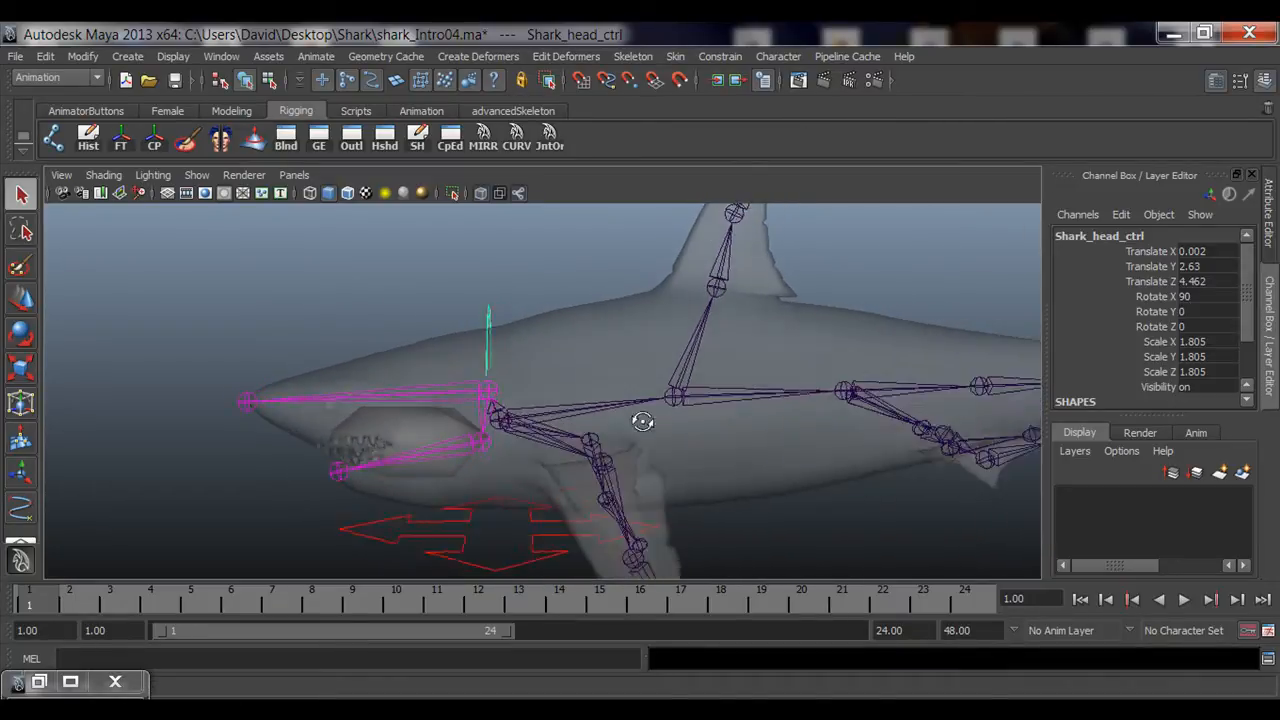
Rotate Shark_head_ctrl about X to about 41.4 degrees to test how the head joints follow, and clear the selection.
key("e")
left_click_drag(453, 315, 527, 309)
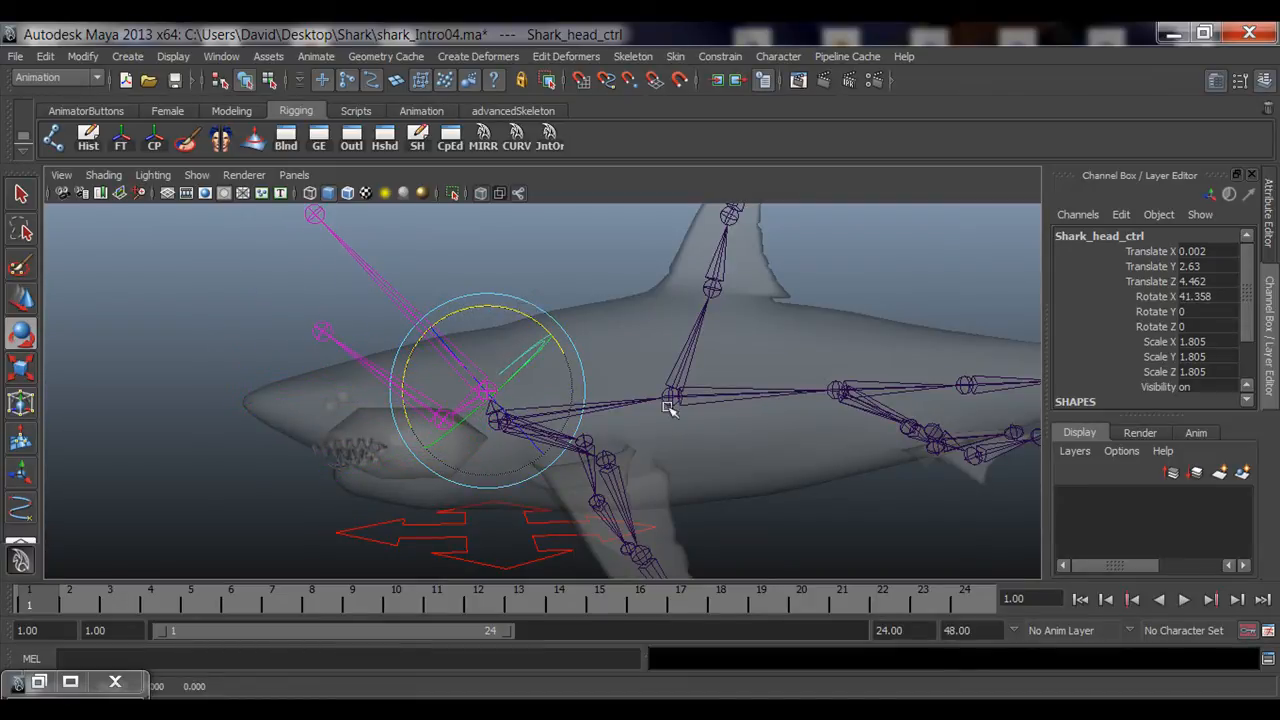
left_click(585, 273)
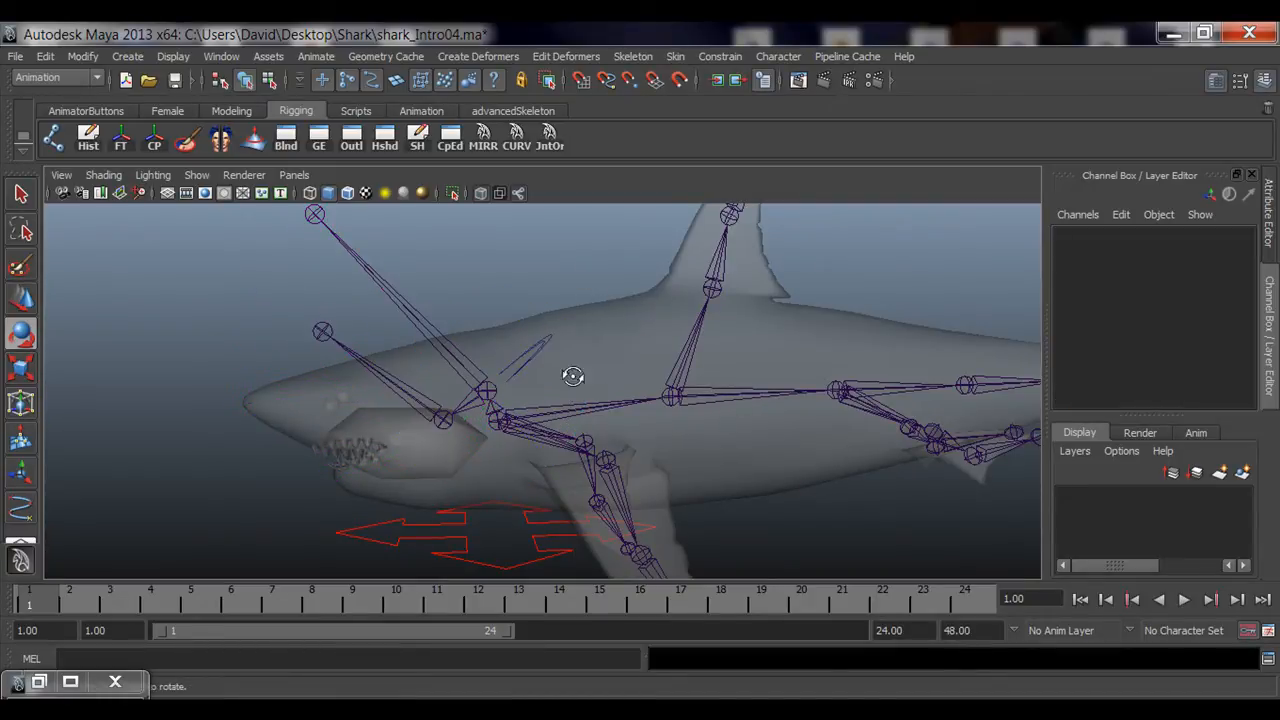
left_click_drag(571, 371, 609, 366, "alt")
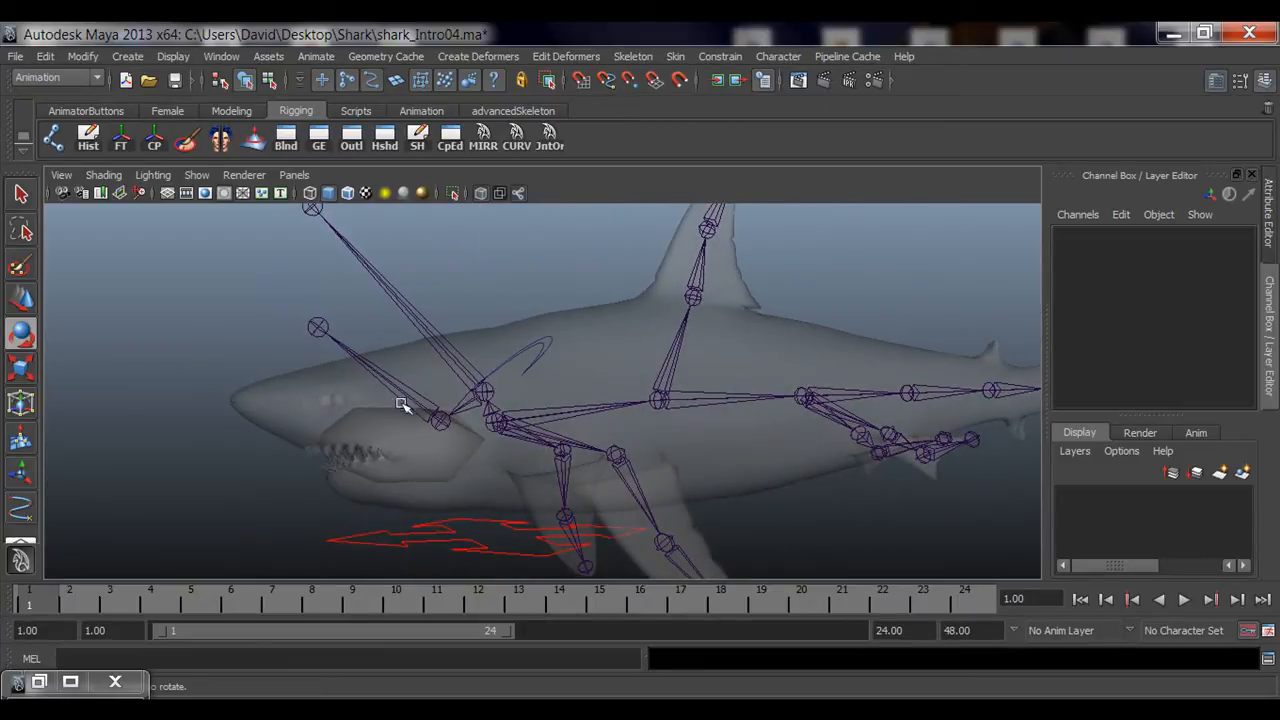
left_click_drag(408, 406, 474, 410, "alt")
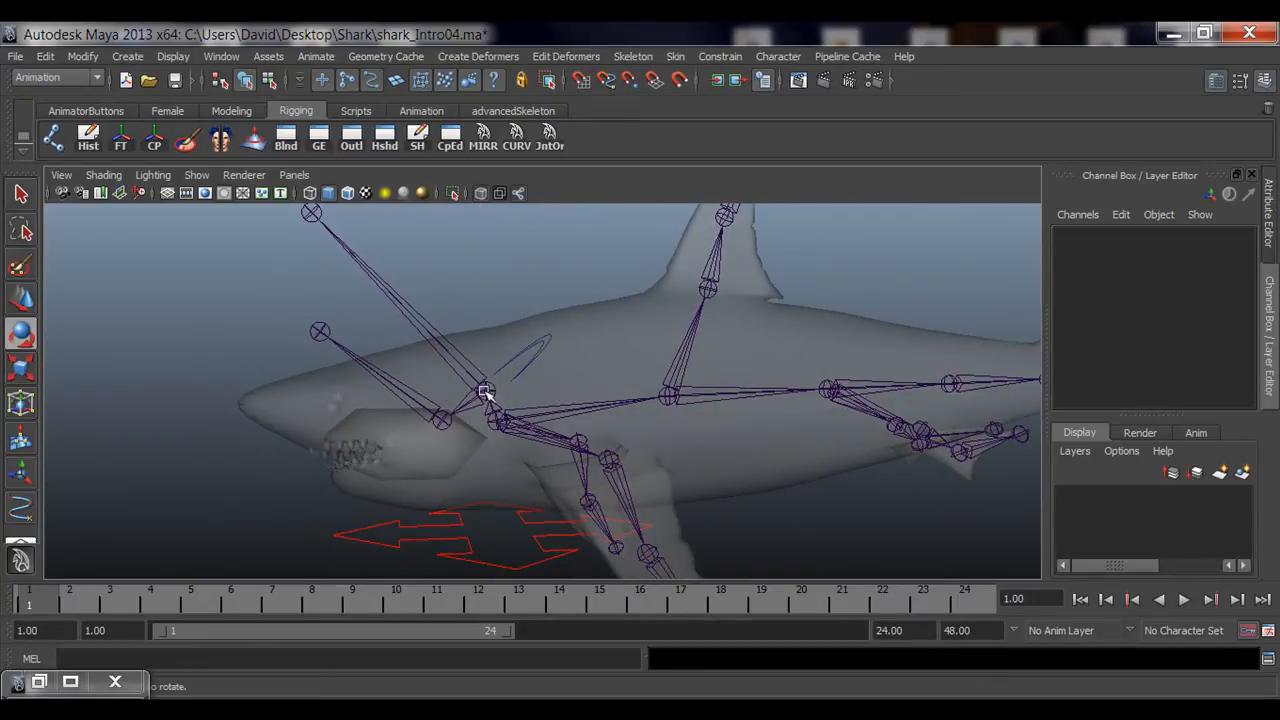
Reselect Shark_head_ctrl and set all its translate and rotate channels to 0.
left_click(541, 347)
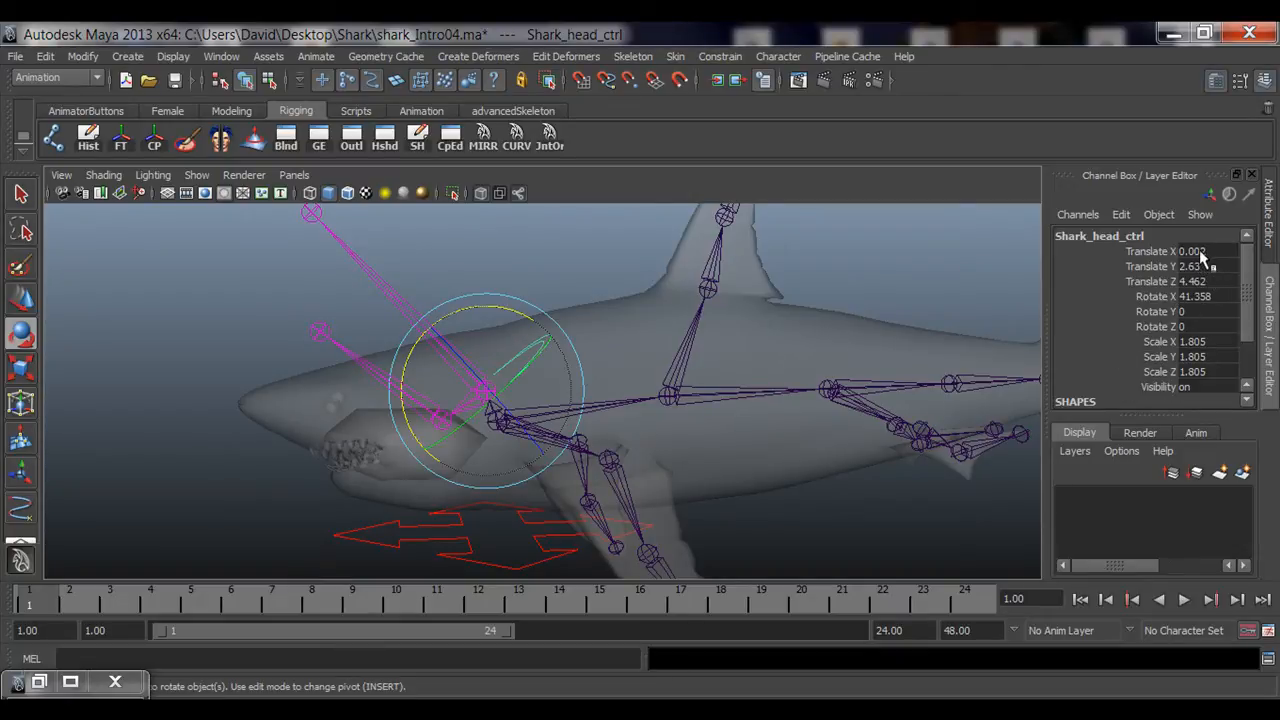
left_click_drag(1200, 252, 1205, 318)
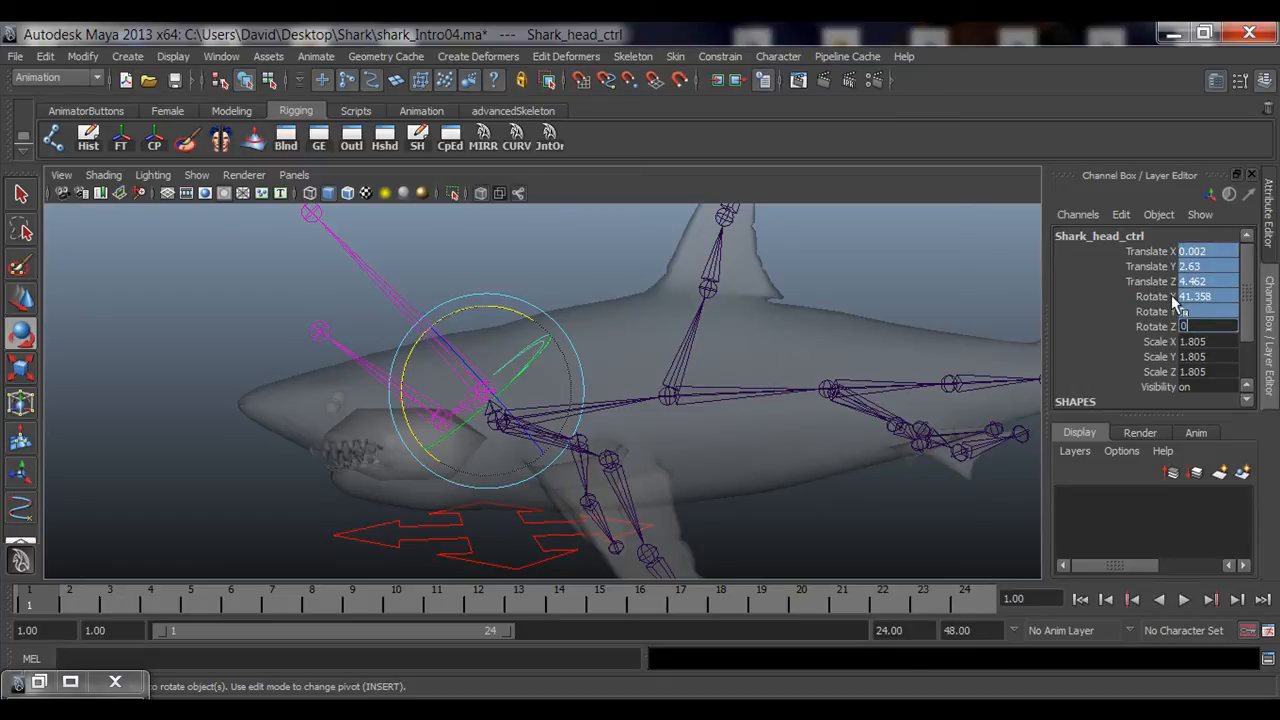
type("0")
key("Return")
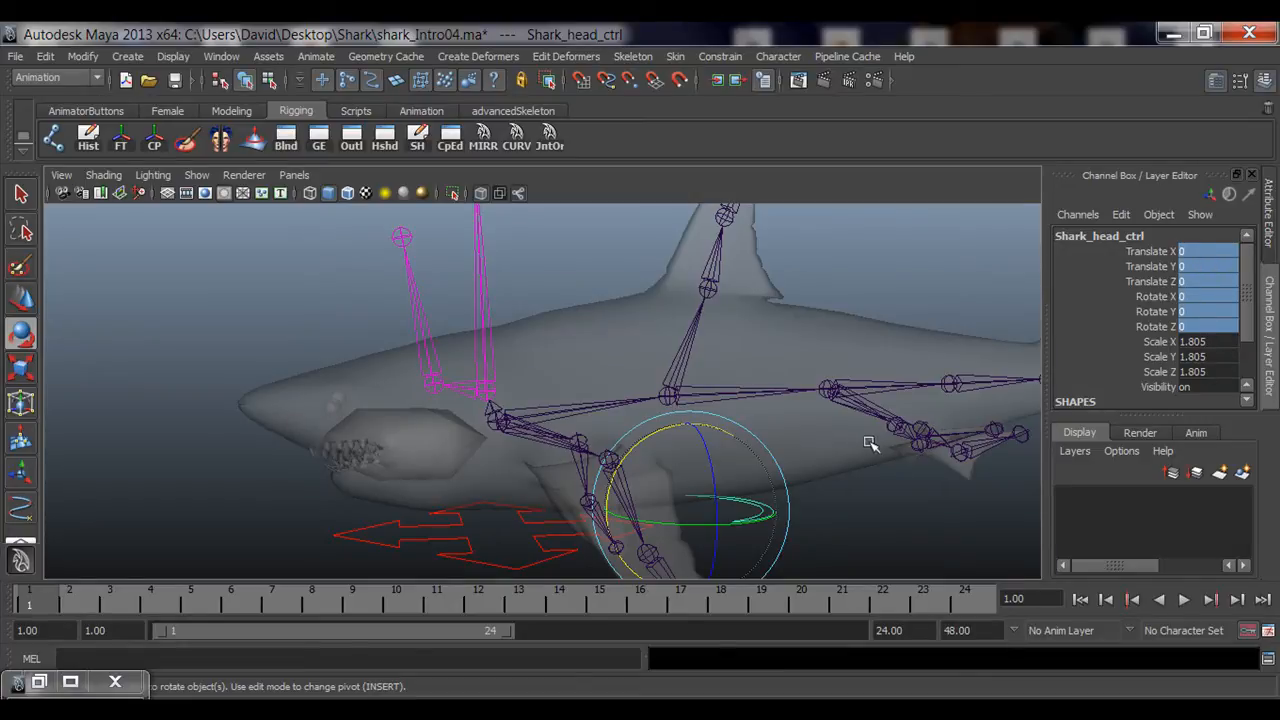
left_click_drag(868, 444, 788, 428, "alt")
key("q")
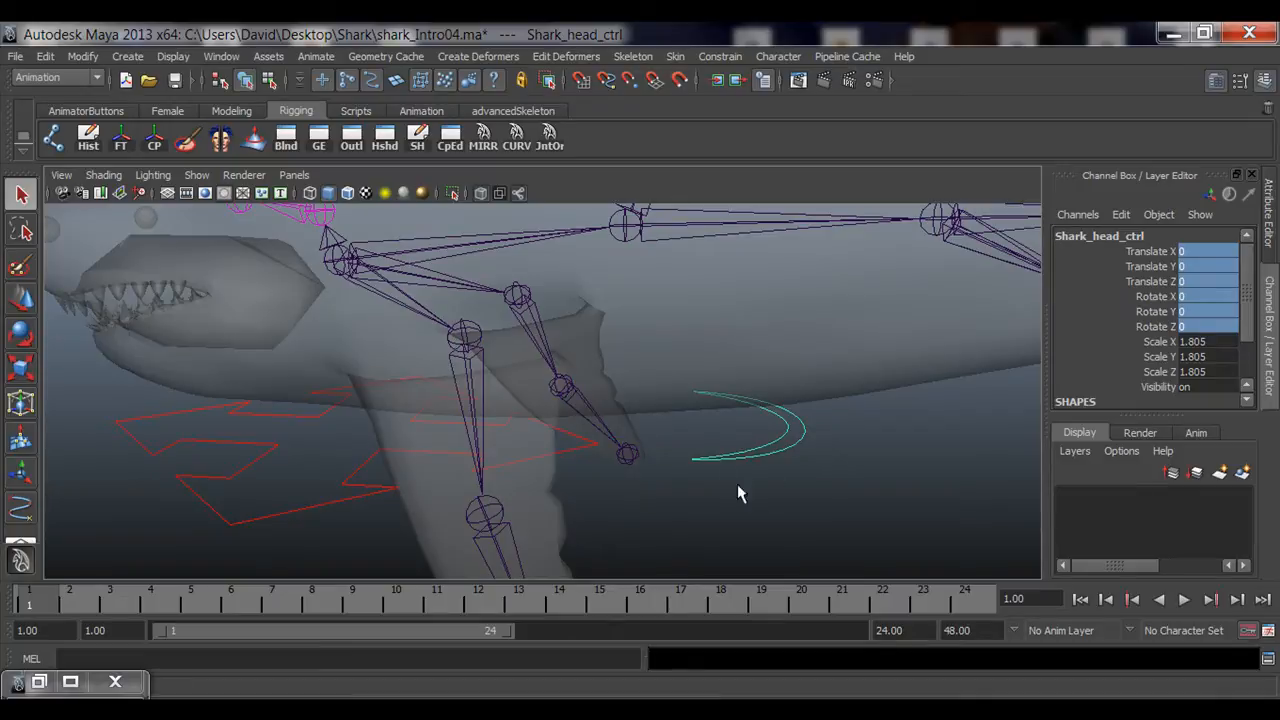
Show the viewport grid and examine where Shark_head_ctrl sits relative to the world origin and the head joints.
left_click(165, 192)
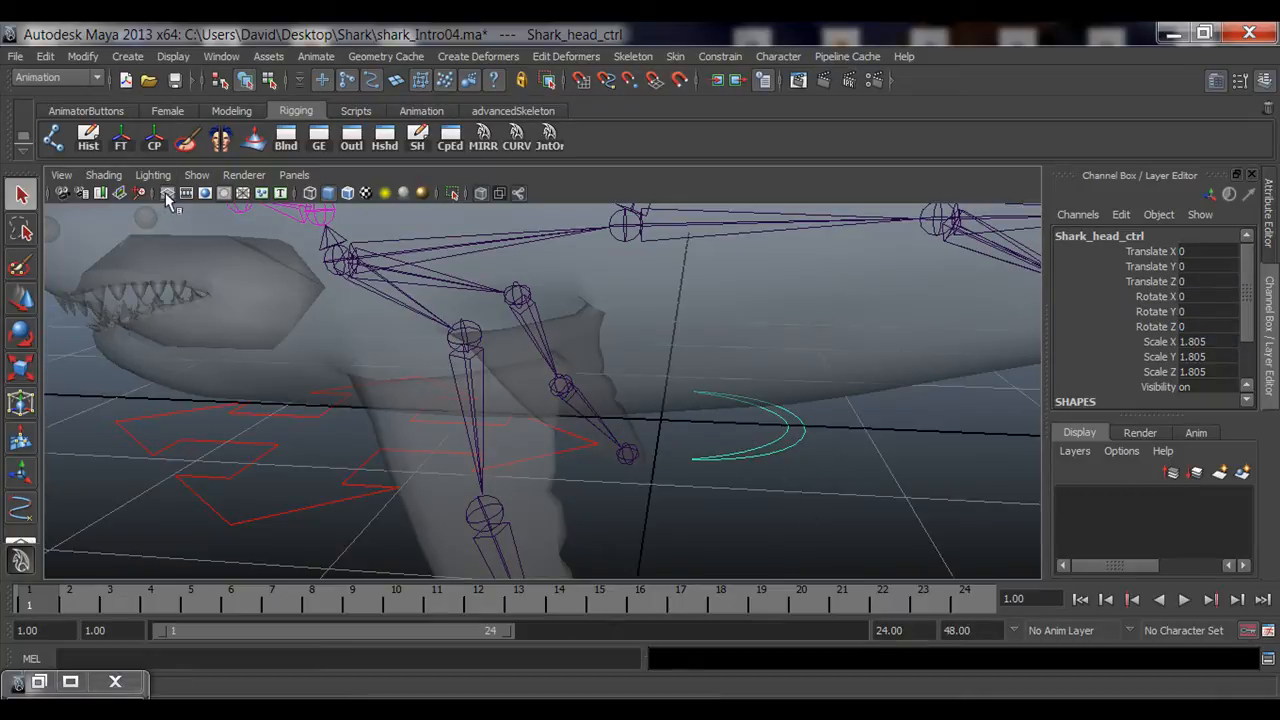
left_click_drag(540, 340, 494, 402, "alt")
left_click_drag(424, 447, 502, 405, "alt")
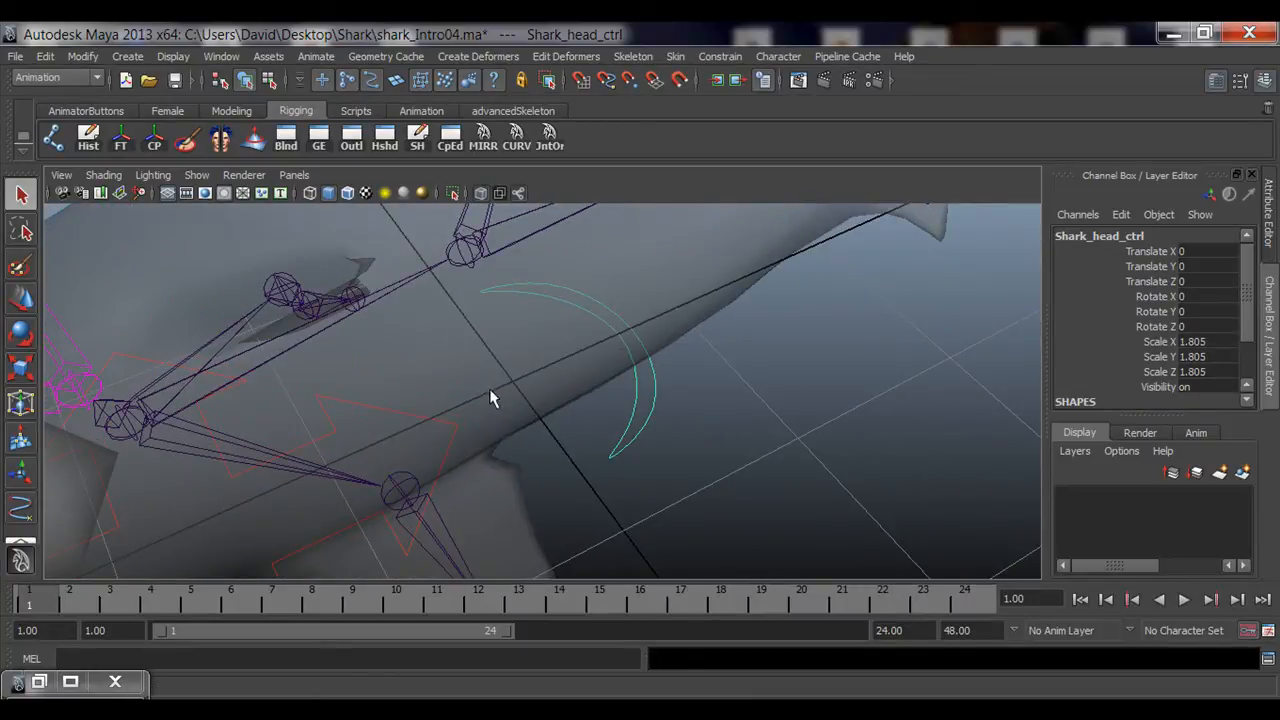
left_click_drag(720, 340, 601, 427, "alt")
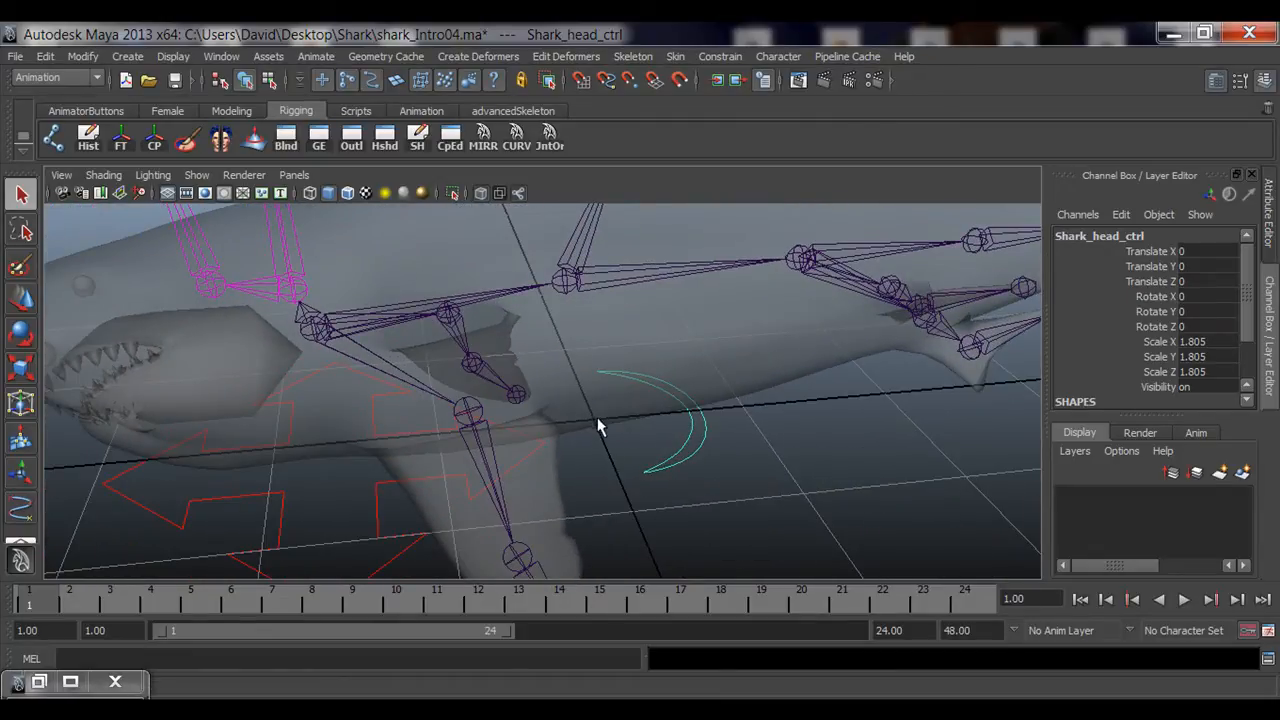
left_click_drag(621, 433, 587, 461, "alt")
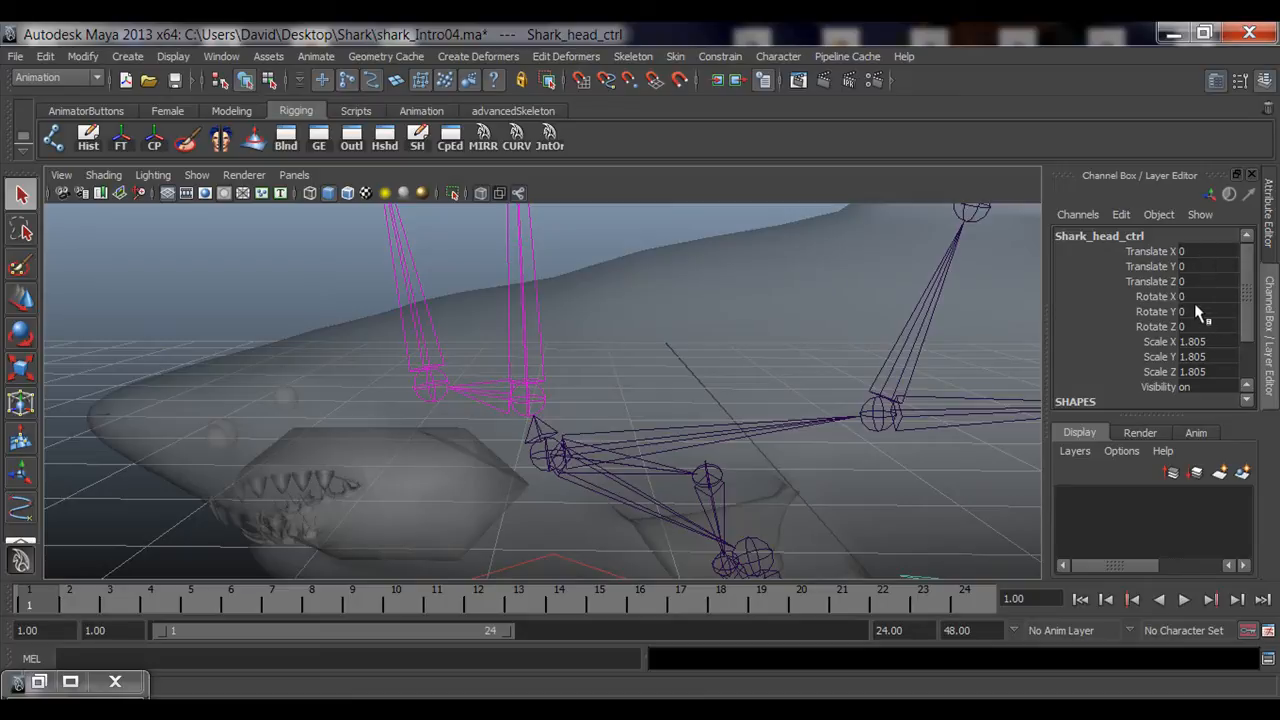
scroll(637, 400, "down", 5)
middle_click_drag(678, 414, 574, 380, "alt")
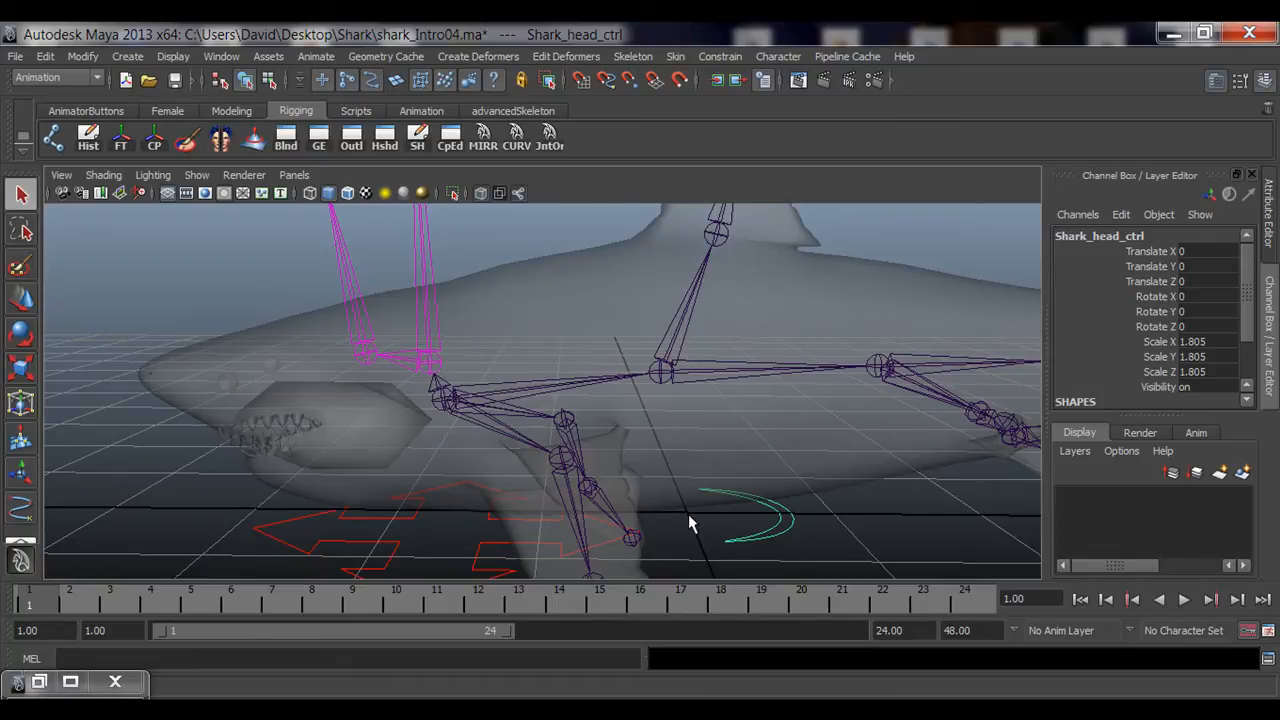
middle_click_drag(434, 357, 451, 390, "alt")
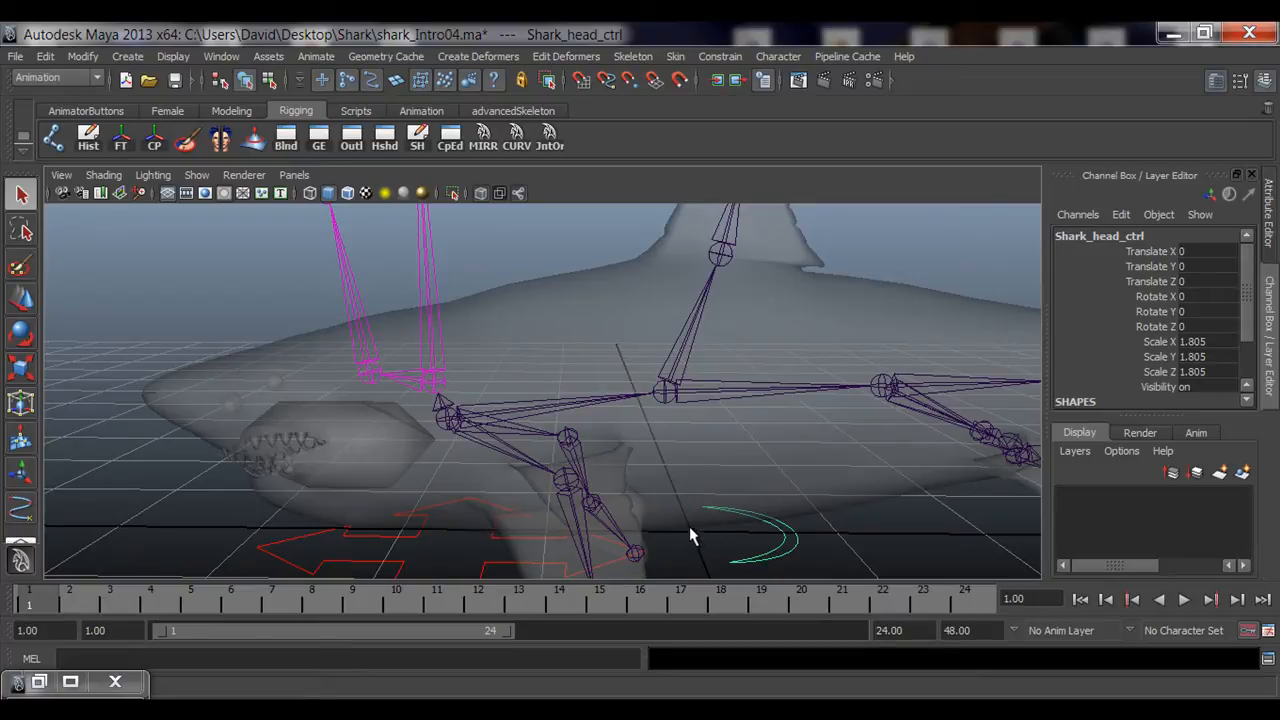
middle_click_drag(374, 373, 430, 418, "alt")
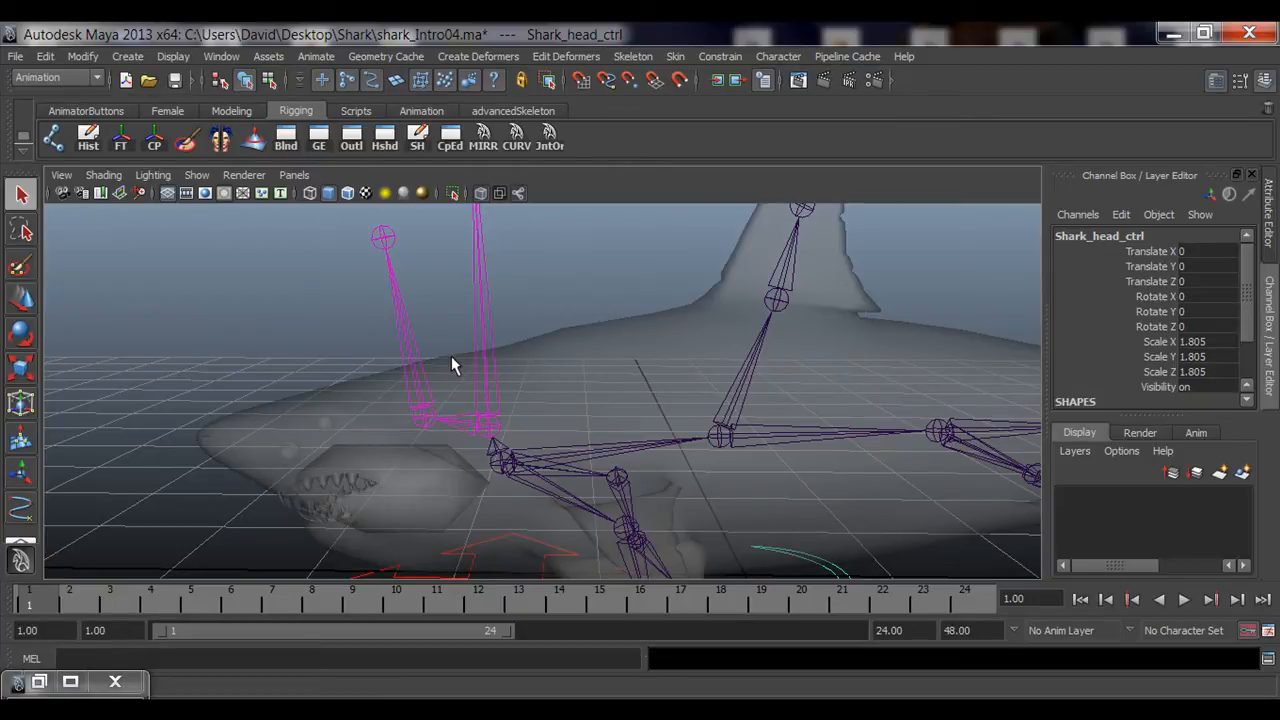
left_click_drag(597, 412, 479, 346, "alt")
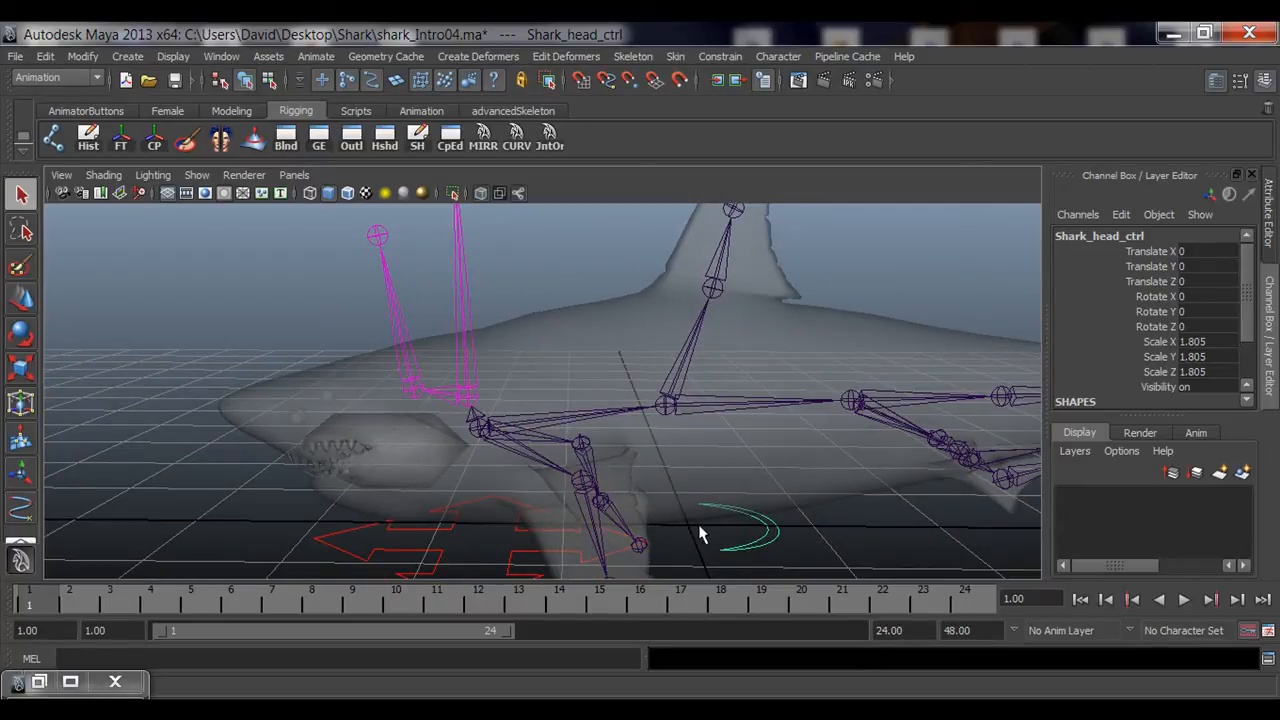
Undo the zeroed channels and the test rotation of Shark_head_ctrl.
key("ctrl+z")
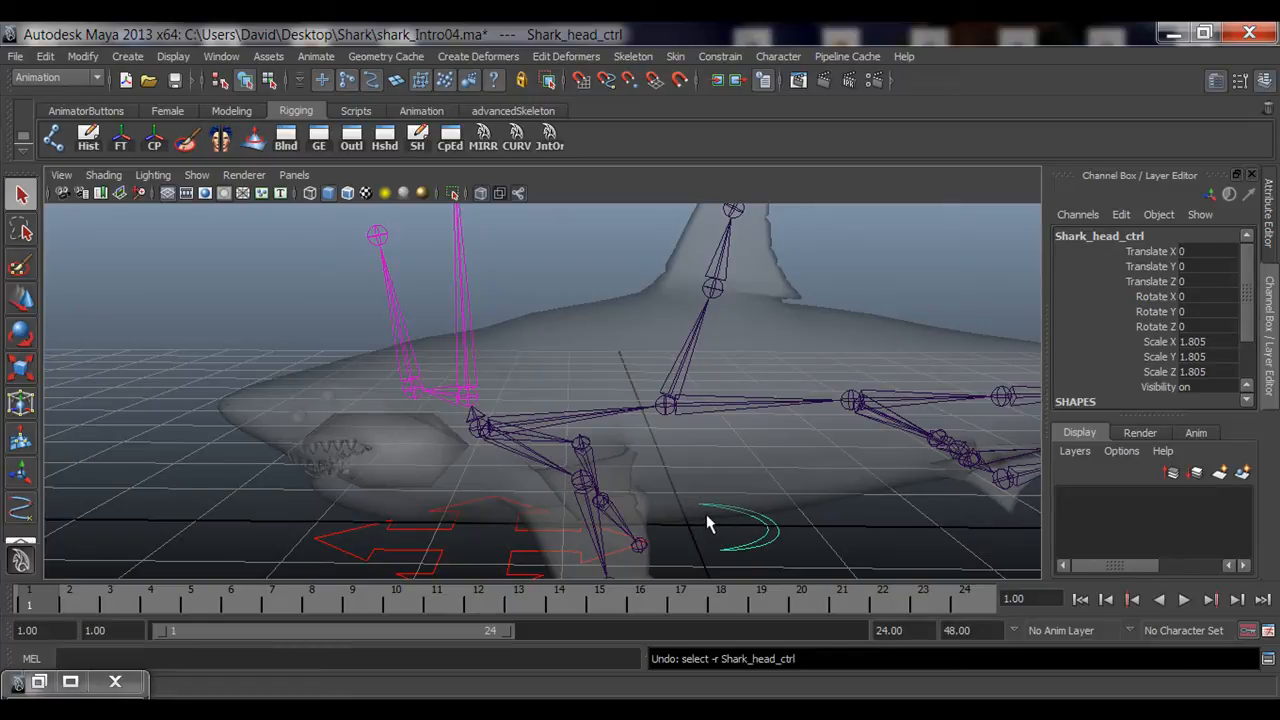
key("ctrl+z")
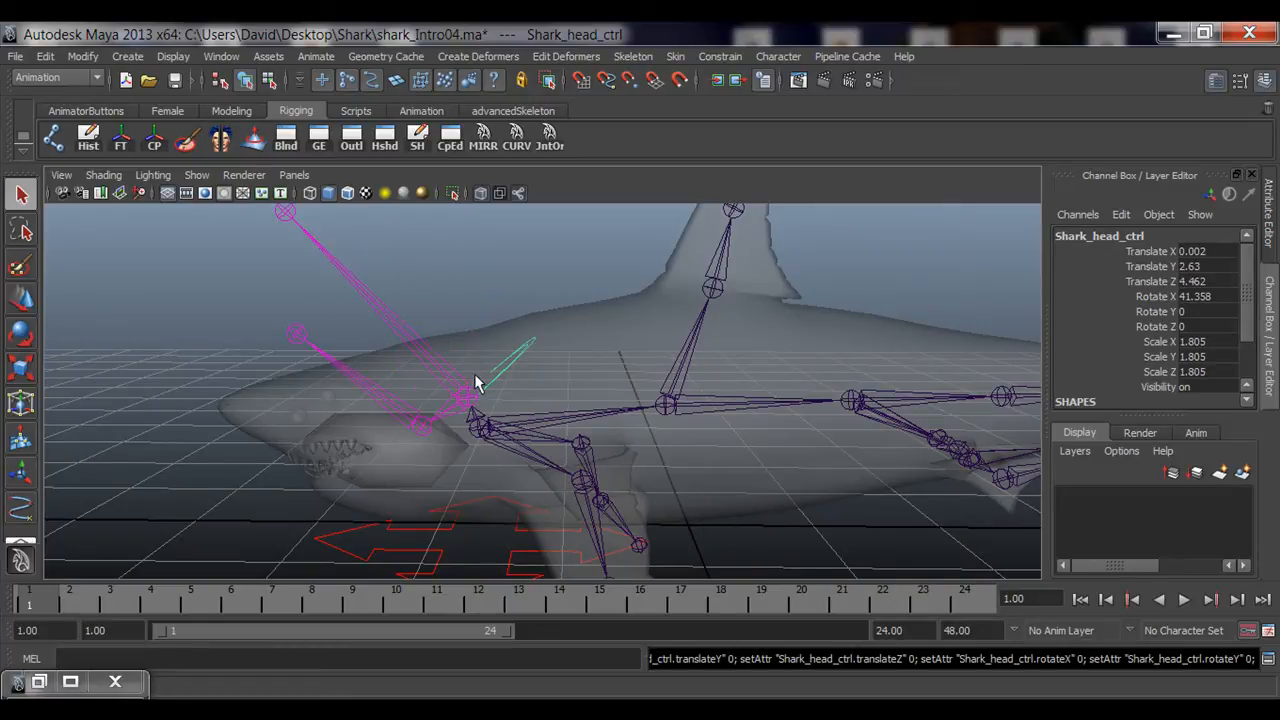
key("ctrl+z")
key("ctrl+z")
key("ctrl+z")
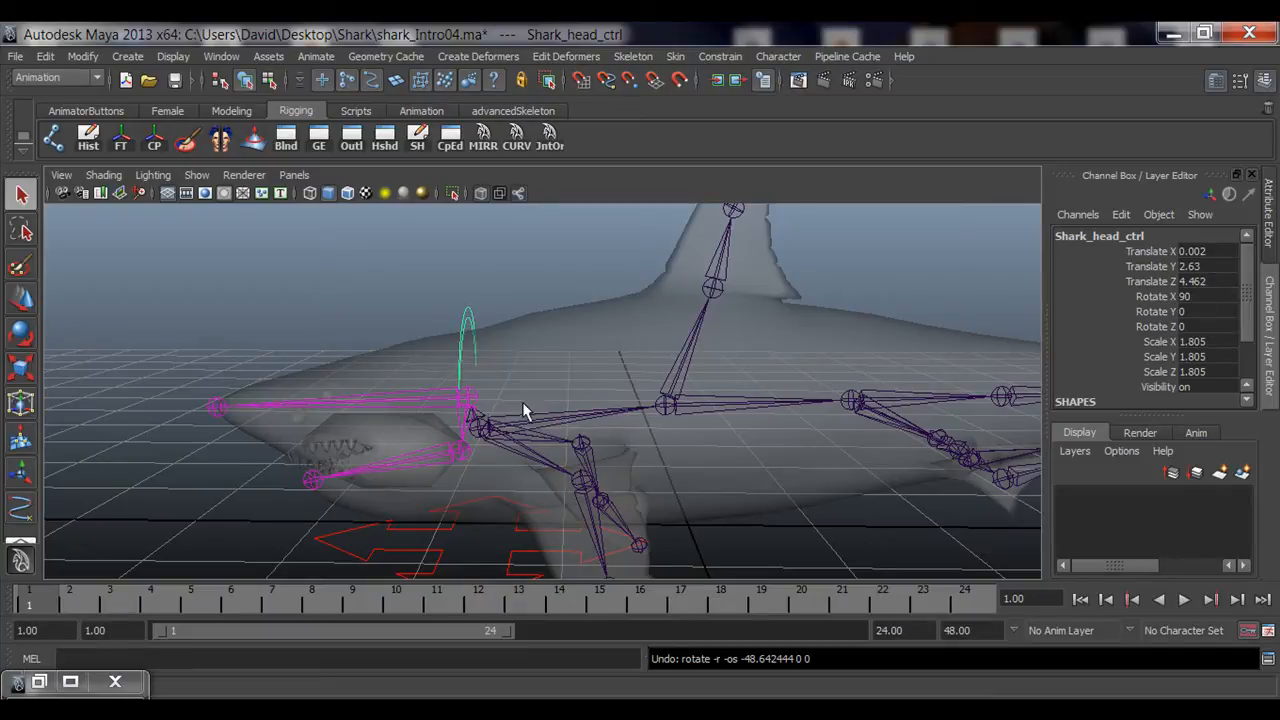
left_click_drag(524, 410, 610, 404, "alt")
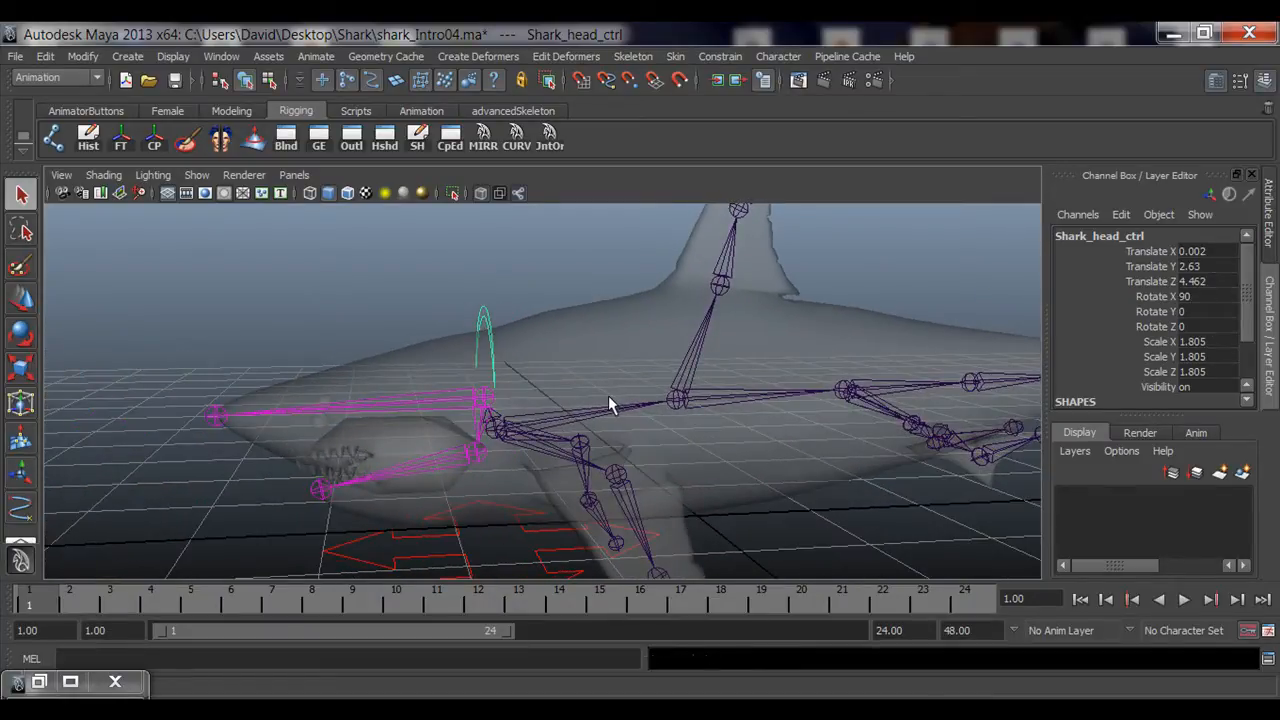
Undo the orient constraint on head_jnt and select Shark_head_ctrl on its own.
key("ctrl+z")
key("ctrl+z")
key("ctrl+z")
key("ctrl+z")
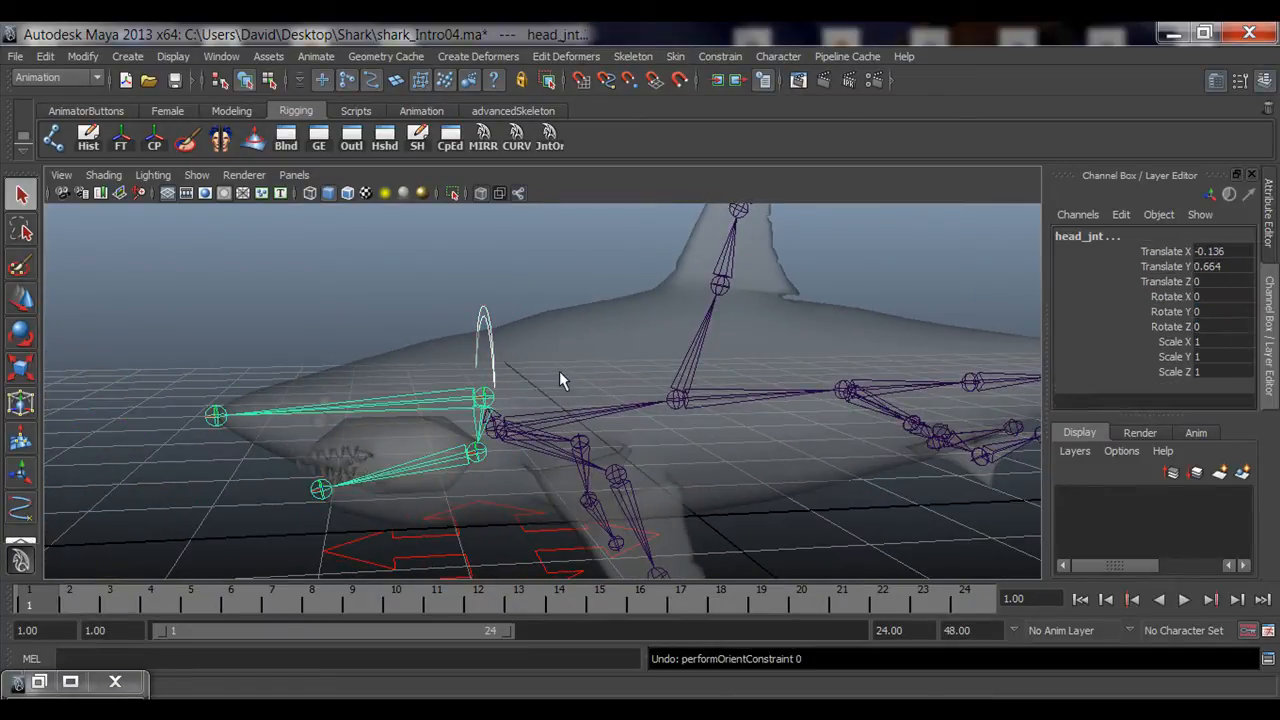
key("ctrl+z")
left_click(484, 326)
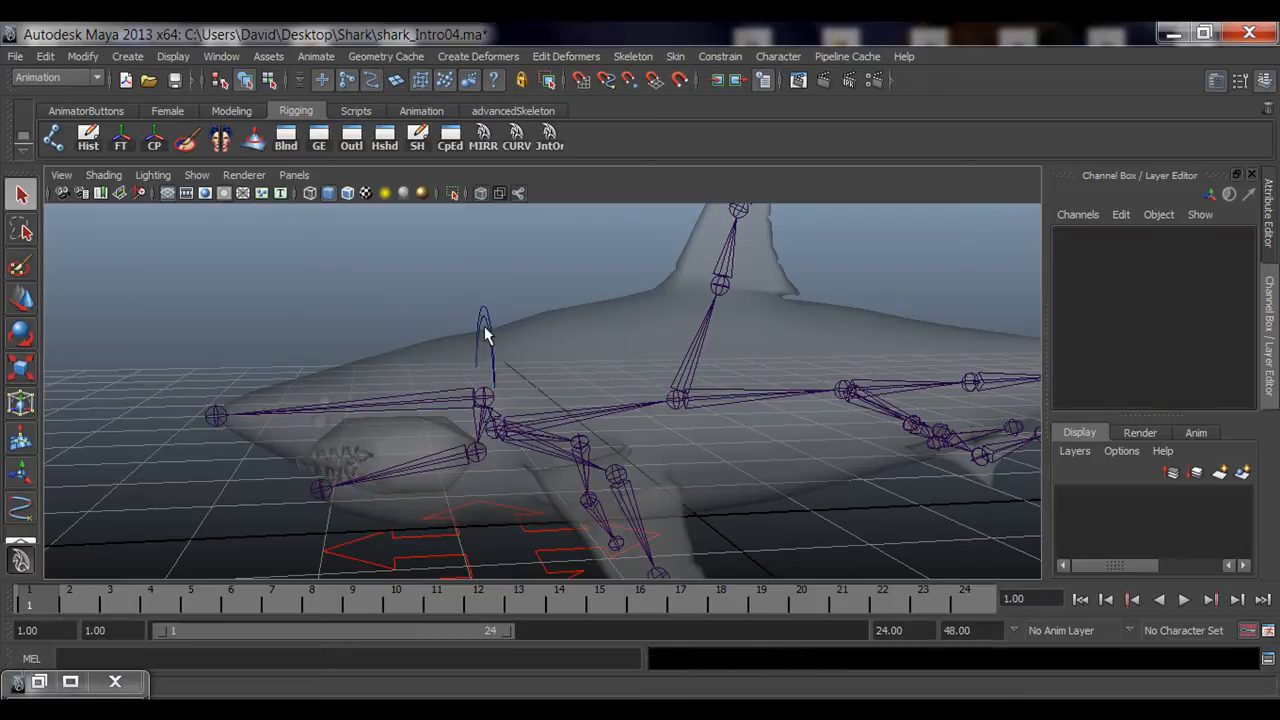
left_click(485, 330)
Try rotating the unconstrained Shark_head_ctrl, and undo the rotation.
key("e")
left_click_drag(452, 340, 492, 375)
key("ctrl+z")
left_click_drag(266, 374, 507, 405, "alt")
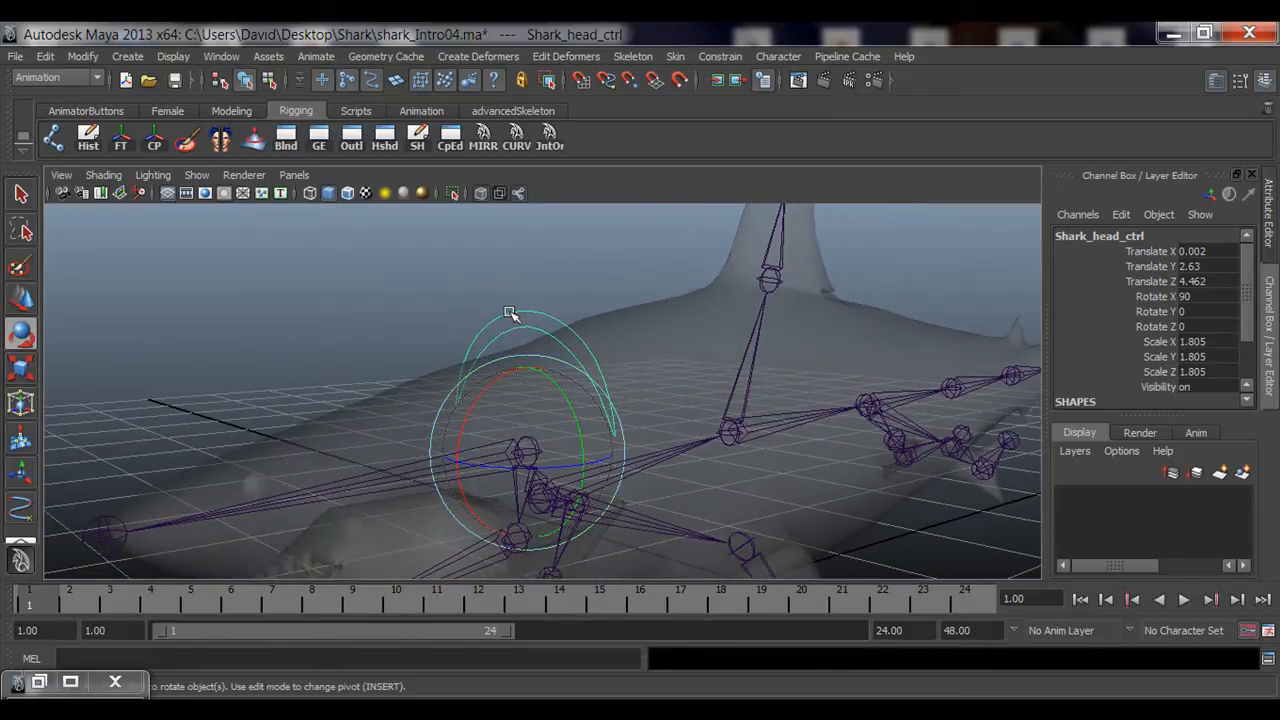
Freeze the transformations of Shark_head_ctrl and check its translate and rotate channels.
left_click(124, 139)
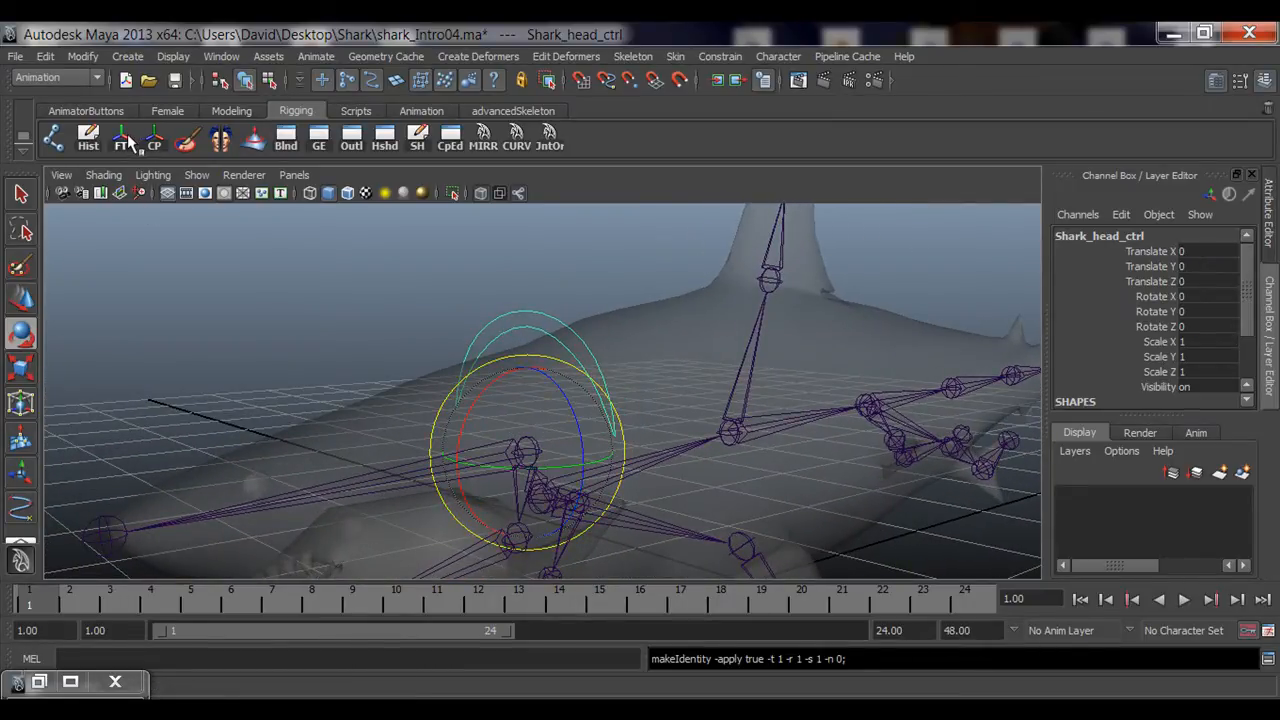
double_click(1207, 326)
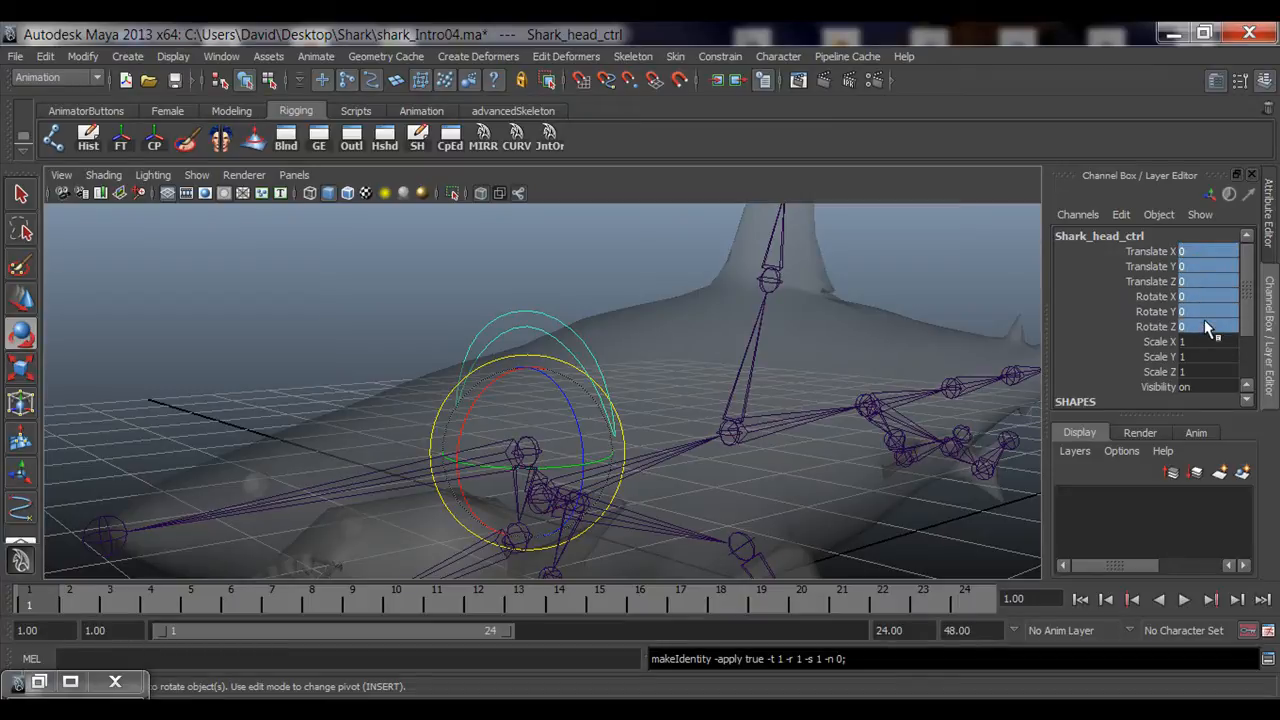
left_click(503, 334)
key("q")
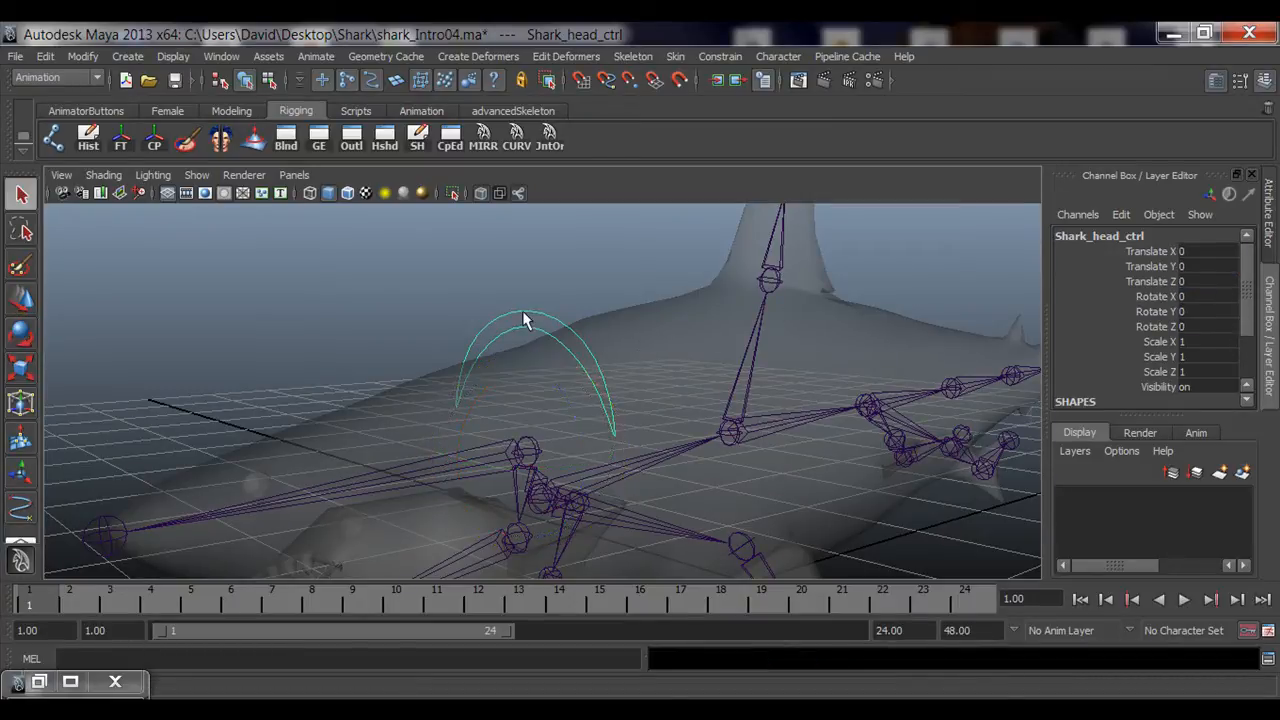
Examine the pivot of Shark_head_ctrl against the position of head_jnt using the Move tool.
left_click_drag(523, 315, 573, 390, "alt")
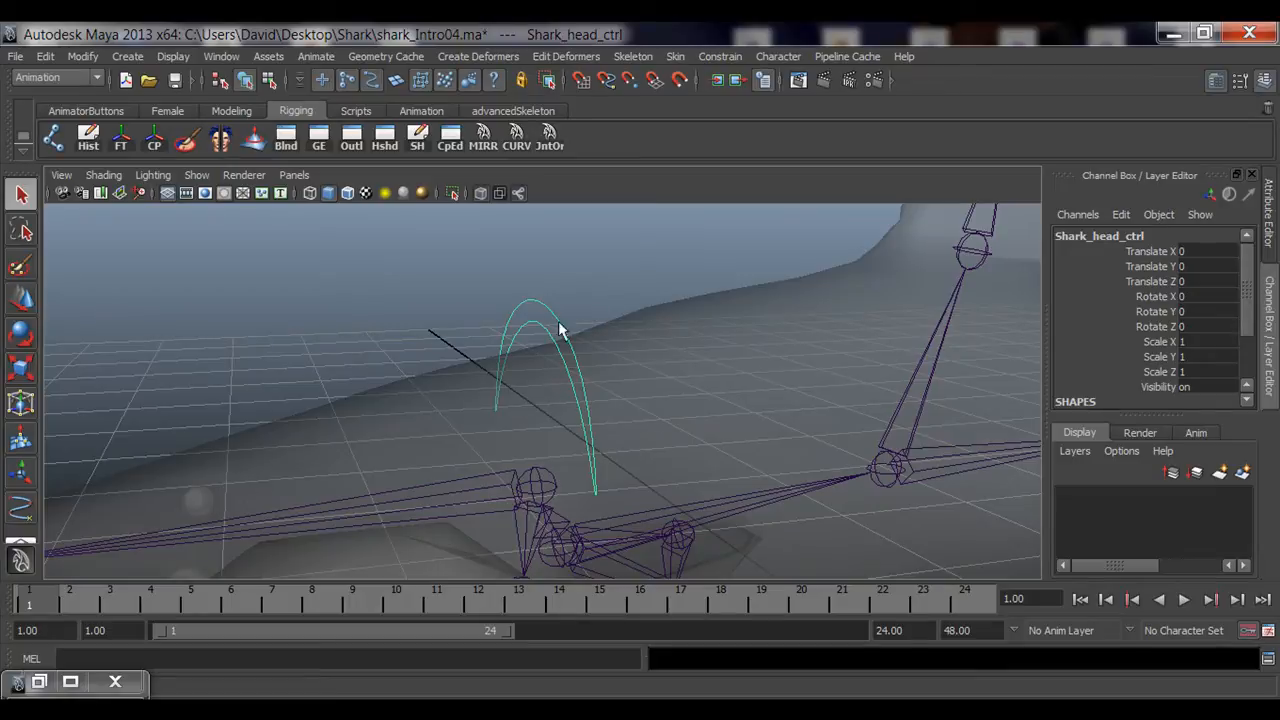
key("w")
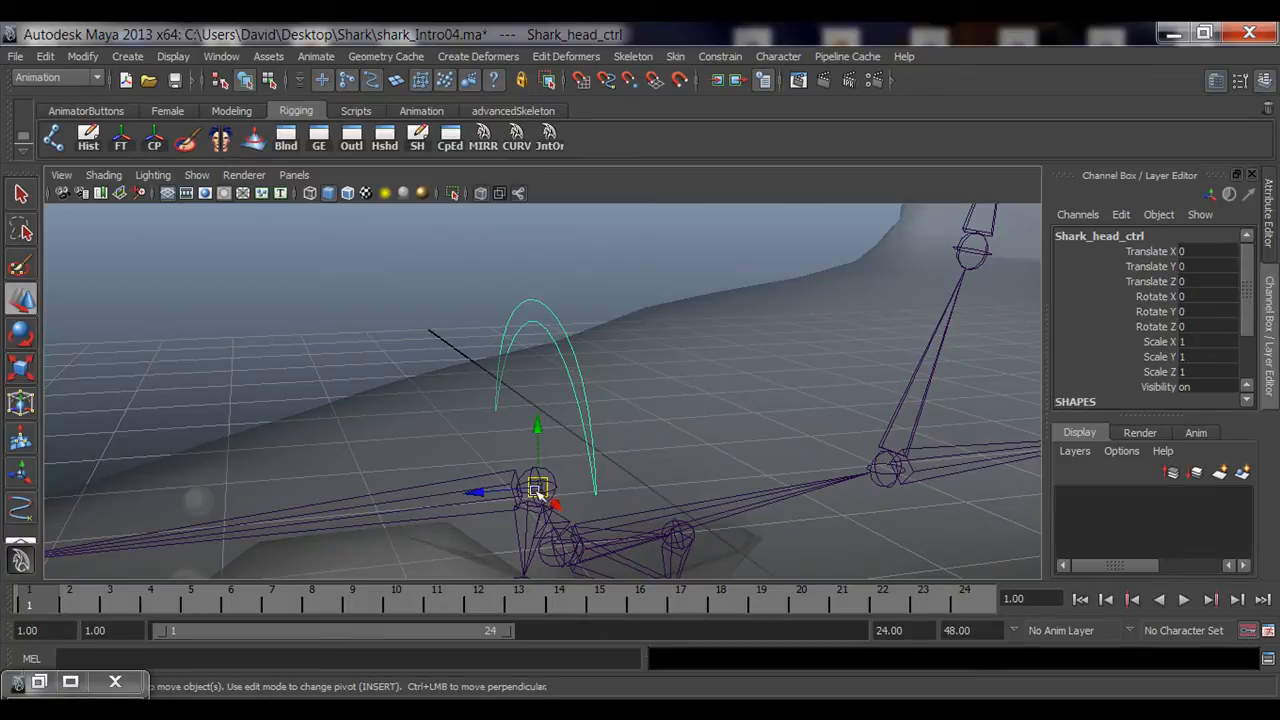
left_click_drag(662, 405, 539, 401, "alt")
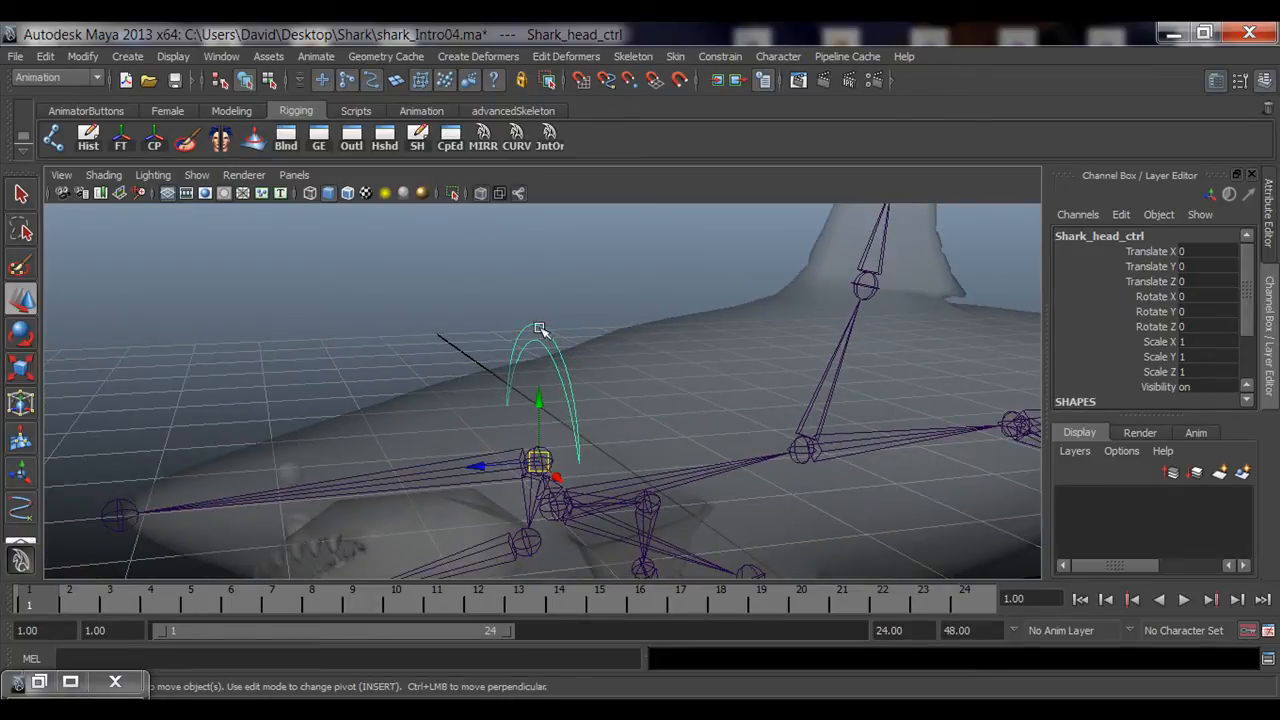
left_click_drag(539, 328, 371, 391, "alt")
key("q")
left_click_drag(320, 434, 558, 409, "alt")
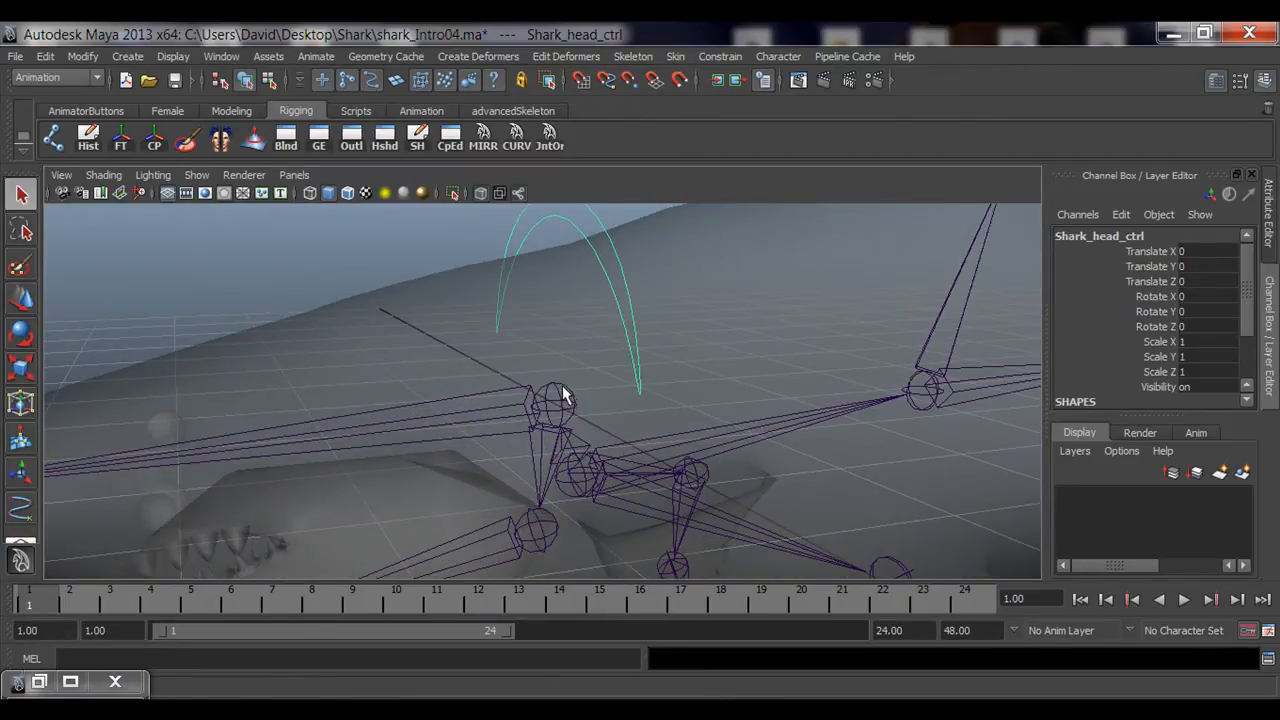
Orient-constrain head_jnt to Shark_head_ctrl.
left_click(562, 385)
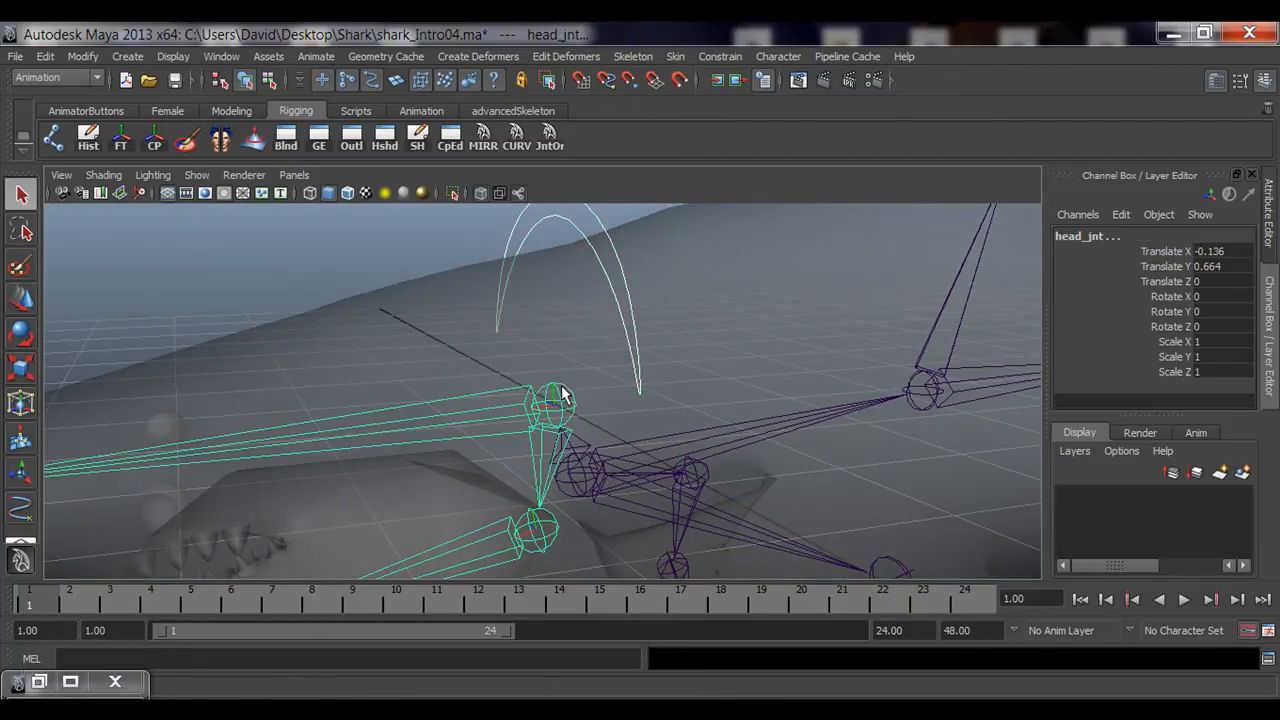
left_click(737, 57)
left_click(734, 121)
left_click(315, 299)
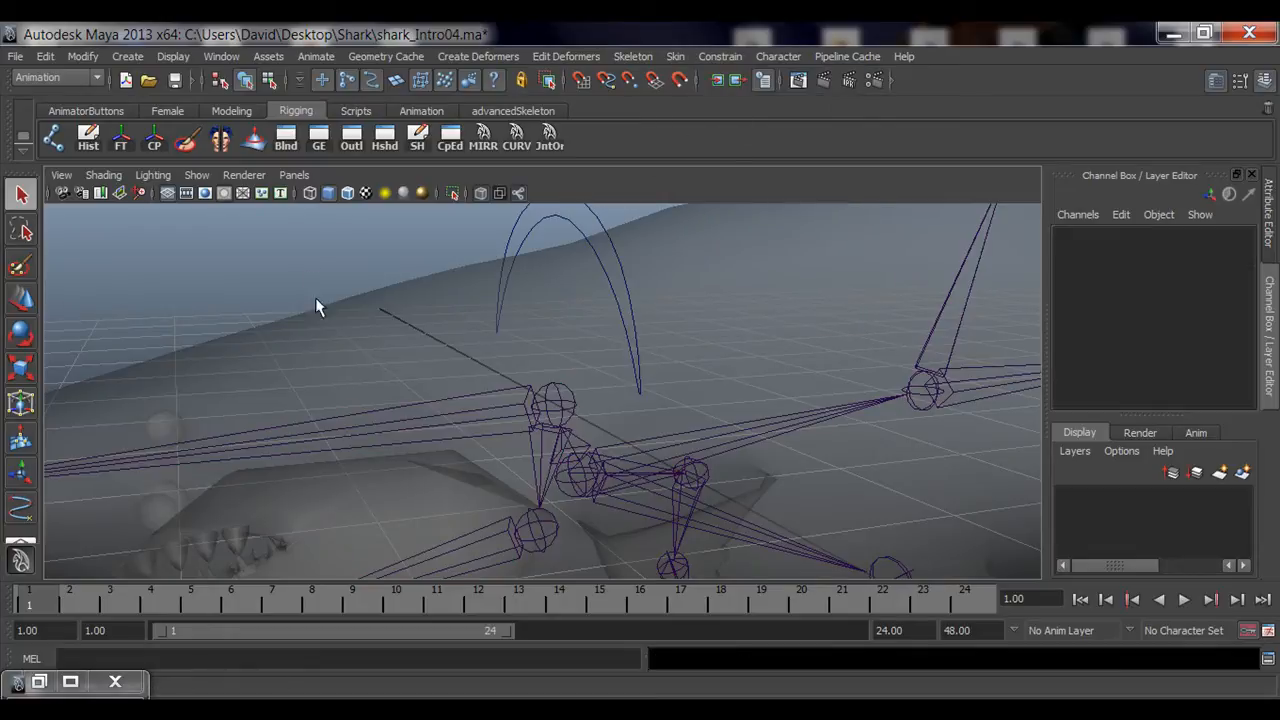
Select Shark_head_ctrl on its own and check its translate and rotate channels.
left_click_drag(315, 305, 547, 285, "alt")
left_click(542, 280)
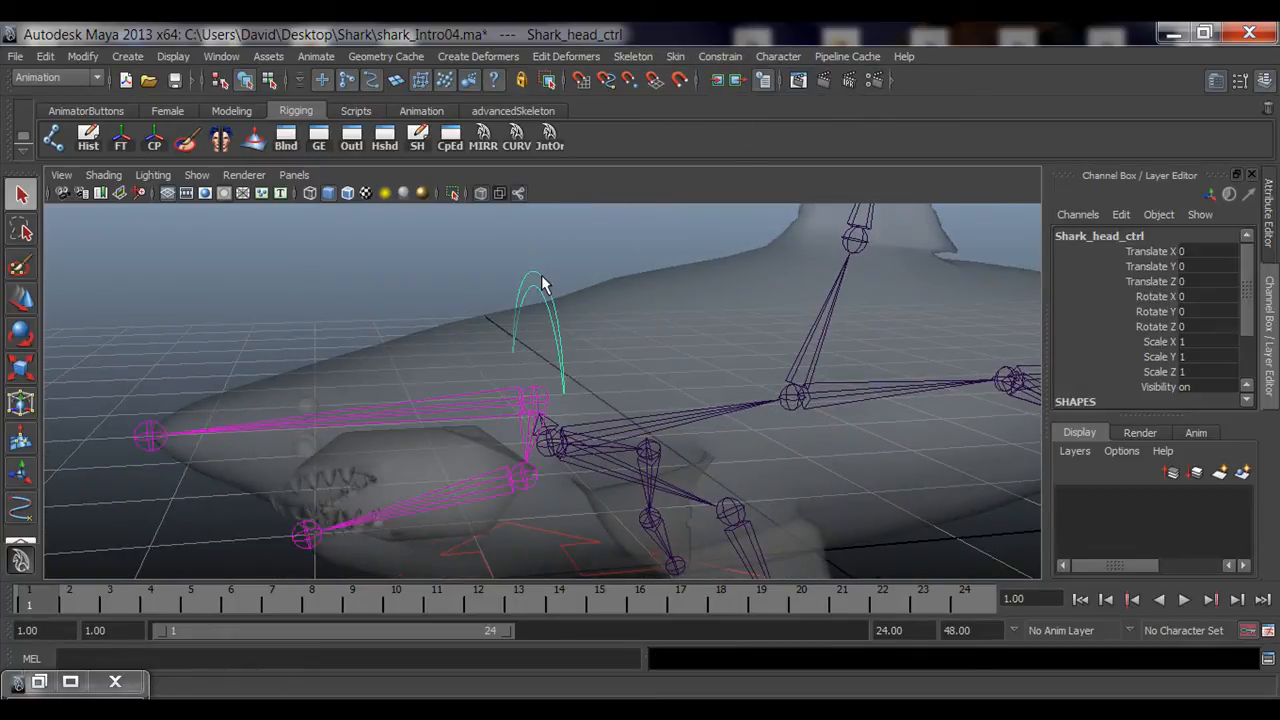
left_click_drag(608, 338, 623, 359, "alt")
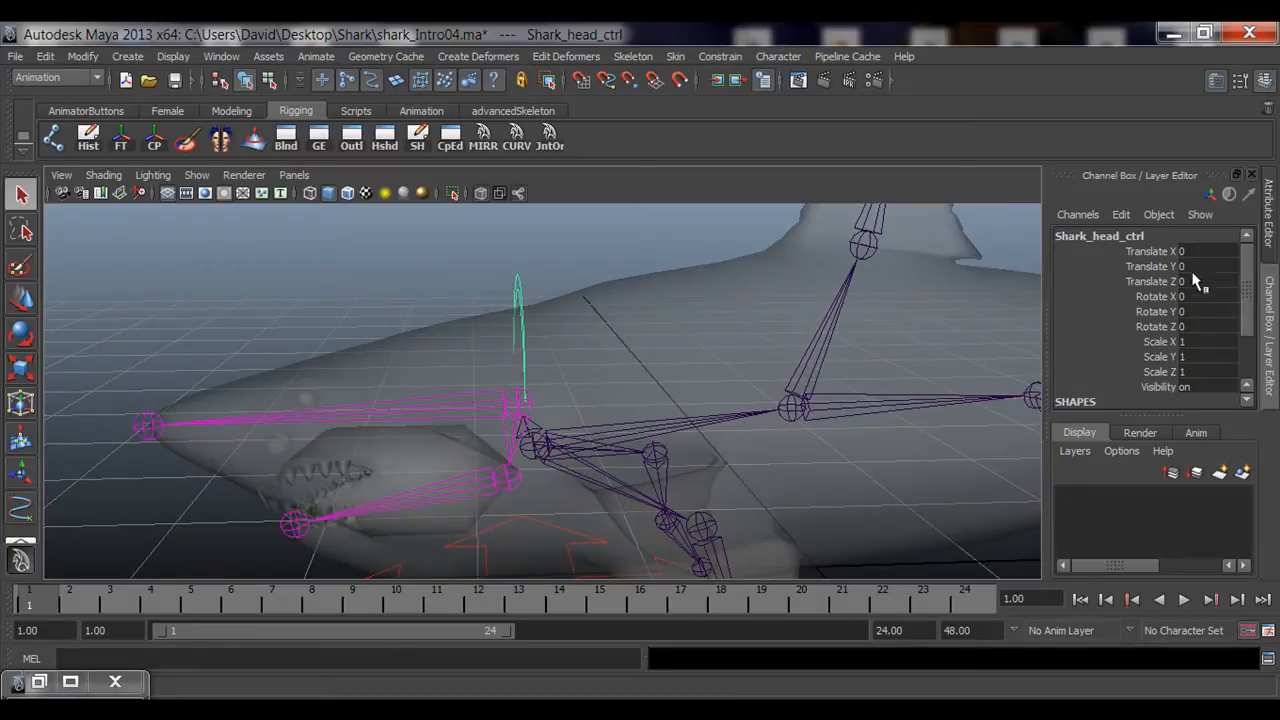
left_click_drag(1185, 251, 1189, 312)
Test the head constraint by rotating Shark_head_ctrl freely, and reset its Rotate X, Y and Z to 0.
left_click(517, 273)
key("e")
right_click_drag(517, 280, 520, 340, "alt")
left_click_drag(520, 340, 626, 404, "alt")
left_click_drag(525, 420, 640, 430, "alt")
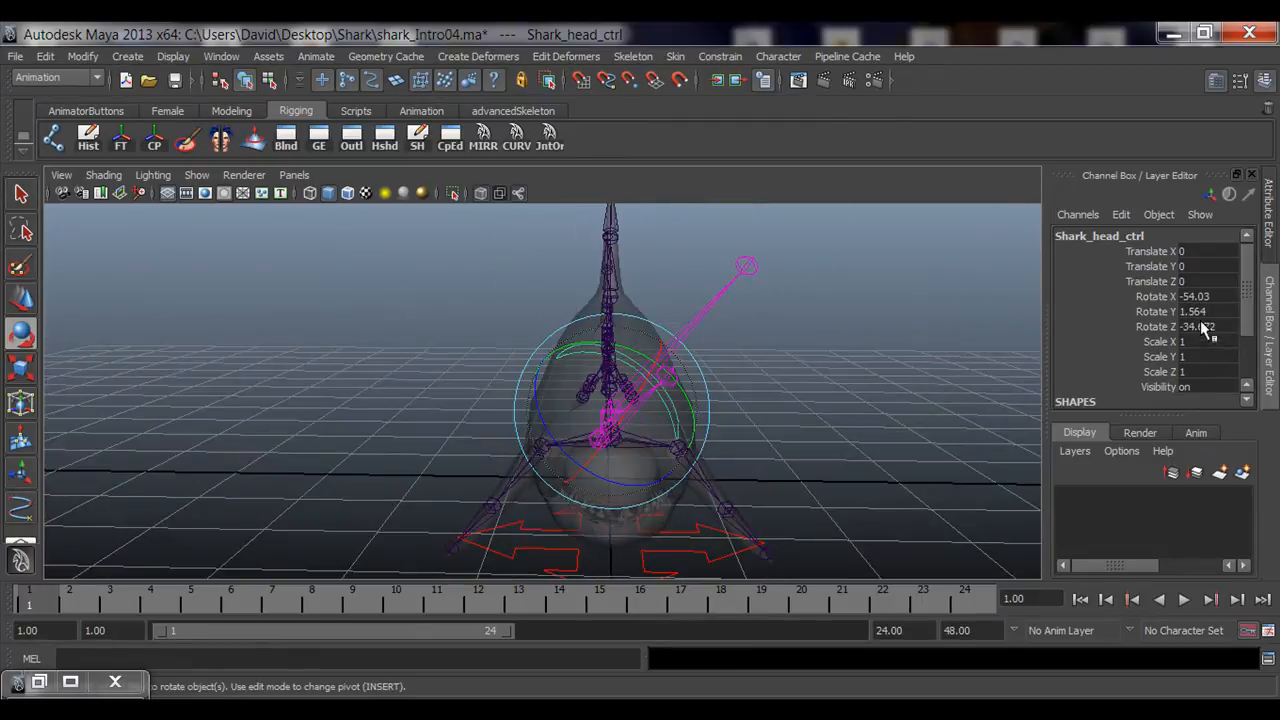
left_click_drag(1200, 300, 1195, 326)
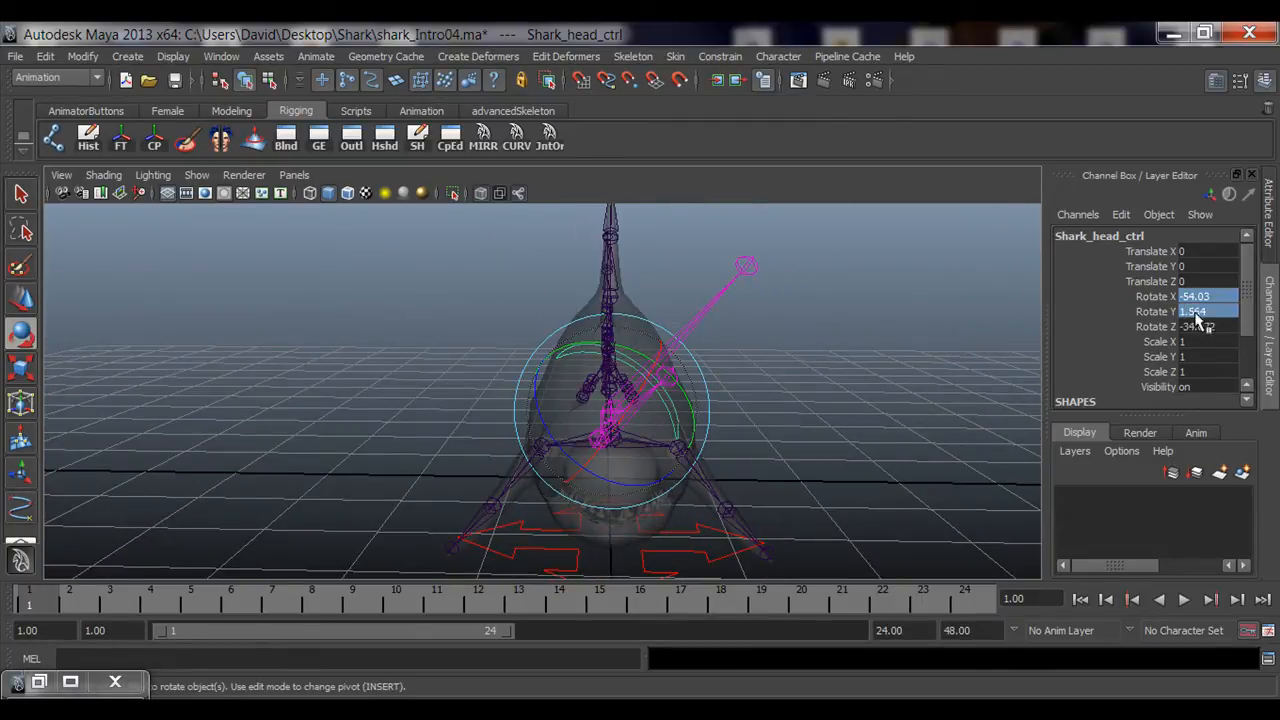
type("0")
key("Return")
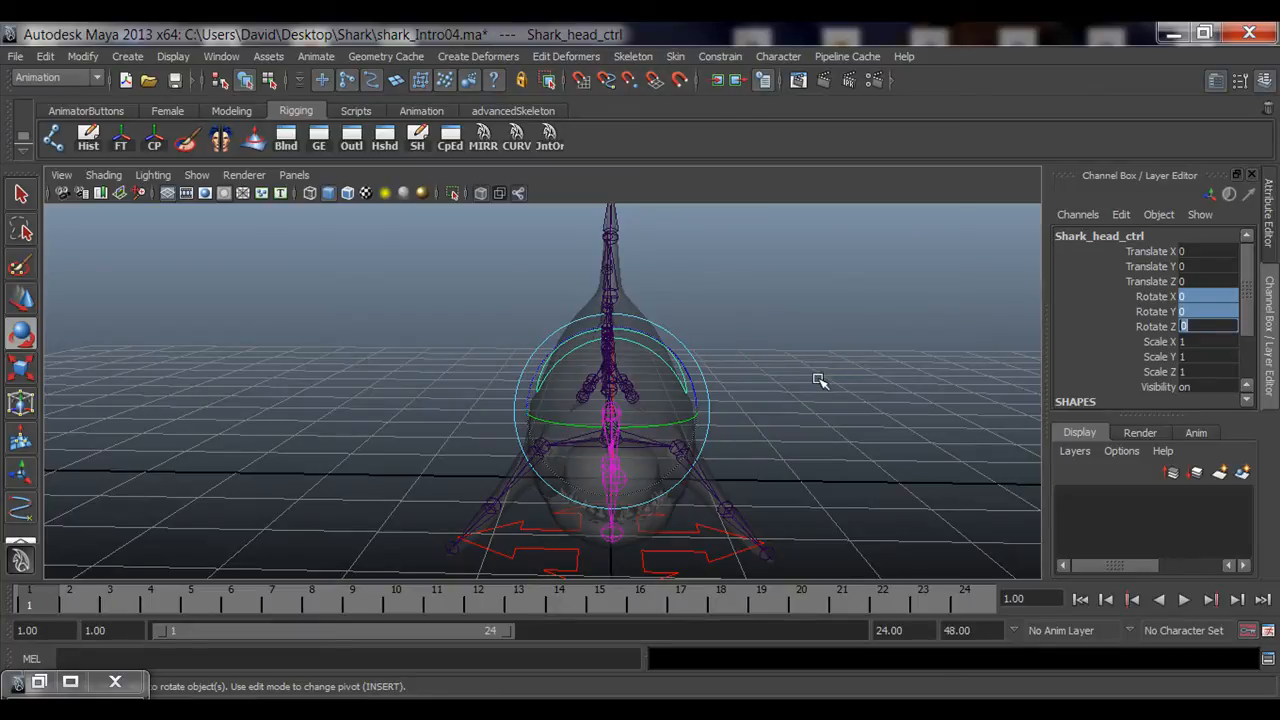
Examine Shark_head_ctrl and the skeleton from several angles, and inspect the constrained rotate channels of head_jnt.
left_click_drag(818, 380, 429, 377, "alt")
key("q")
left_click_drag(634, 423, 366, 294, "alt")
left_click(367, 291)
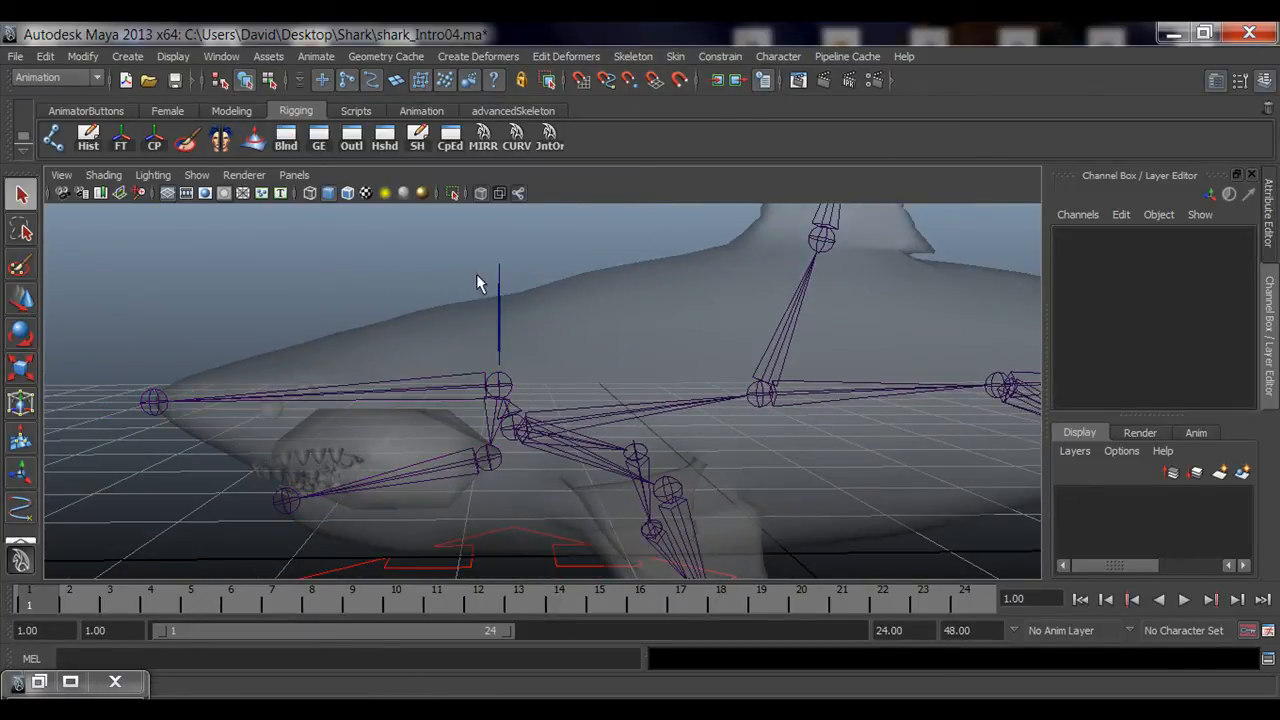
left_click(499, 288)
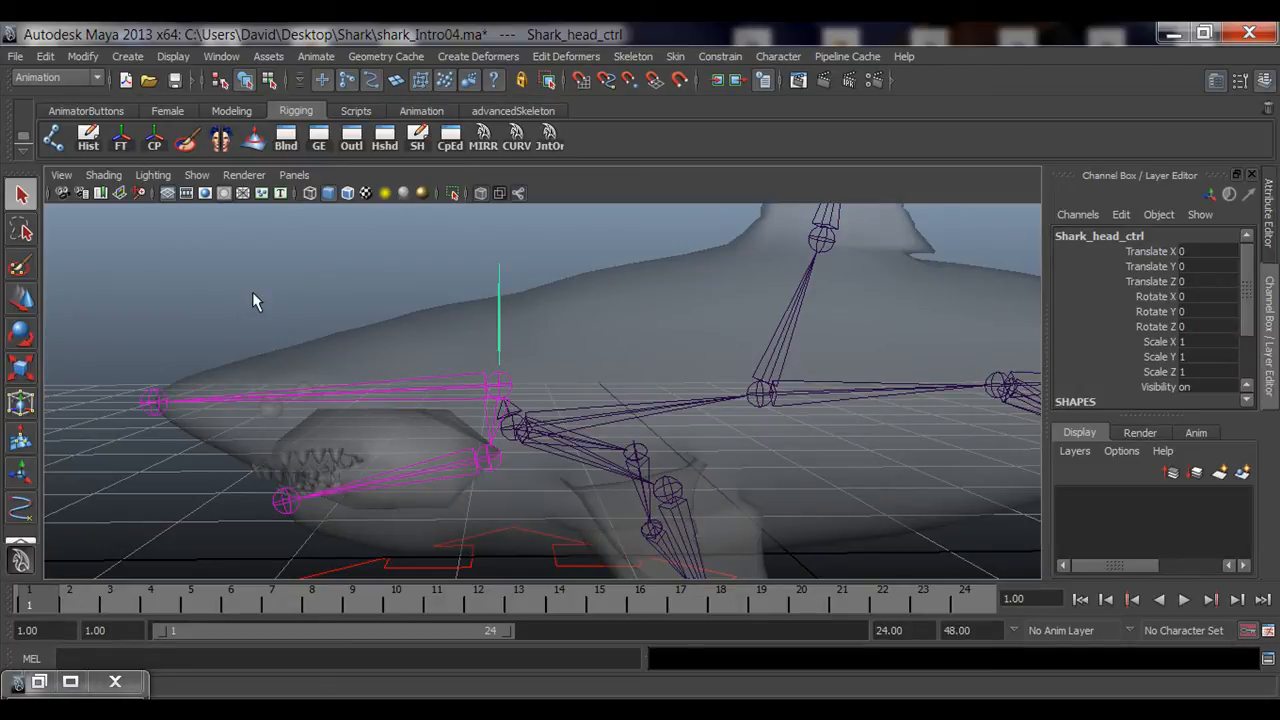
left_click_drag(254, 292, 594, 310, "alt")
left_click_drag(598, 250, 473, 323, "alt")
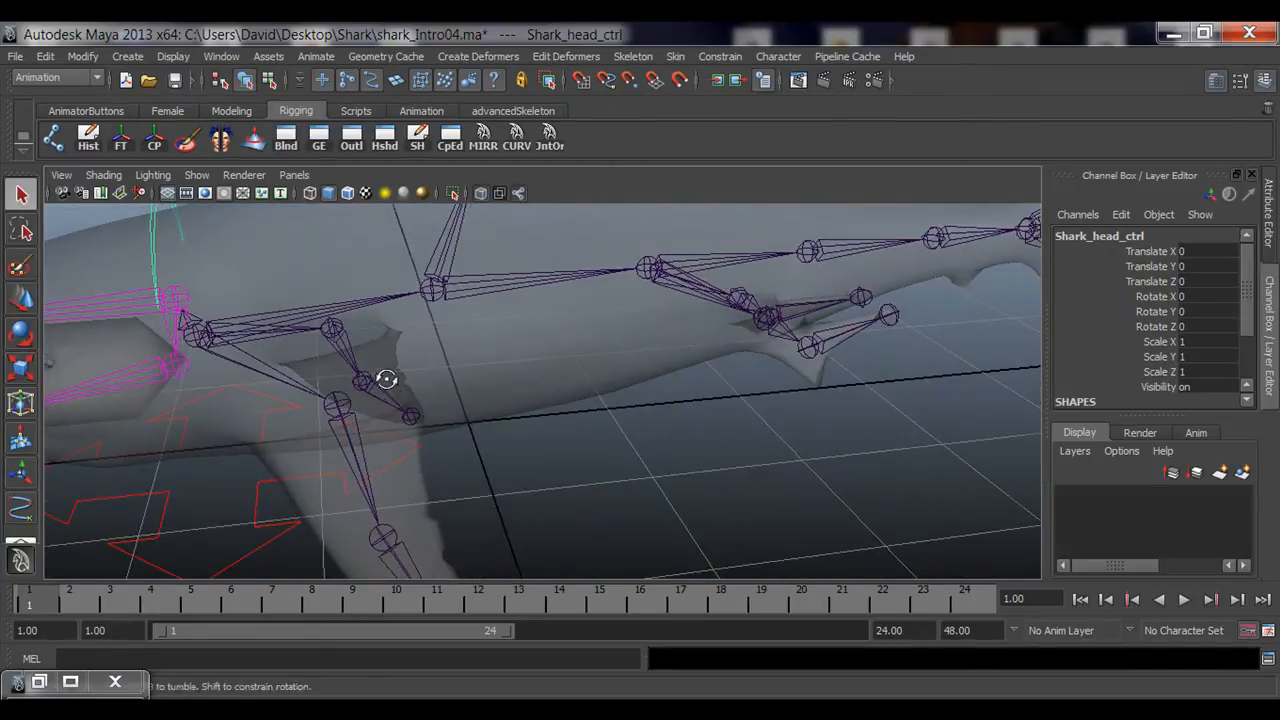
left_click_drag(386, 379, 524, 349, "alt")
left_click_drag(492, 300, 476, 399, "alt")
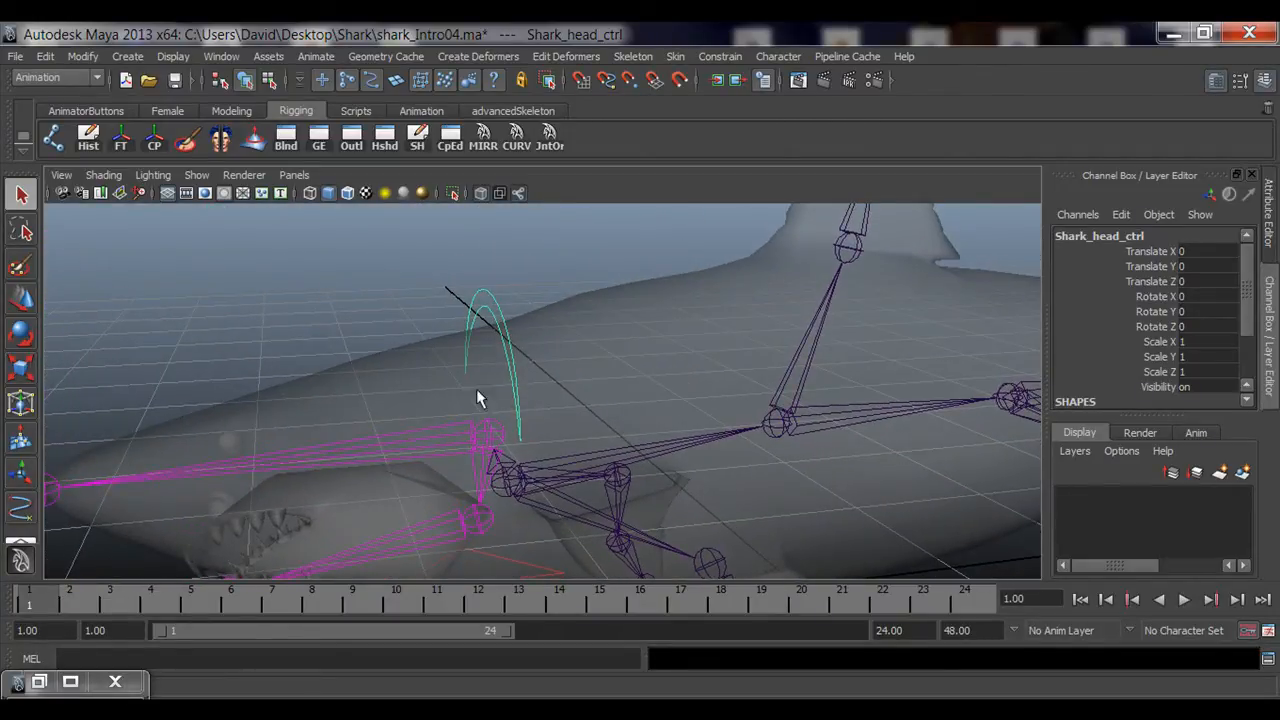
left_click(490, 444)
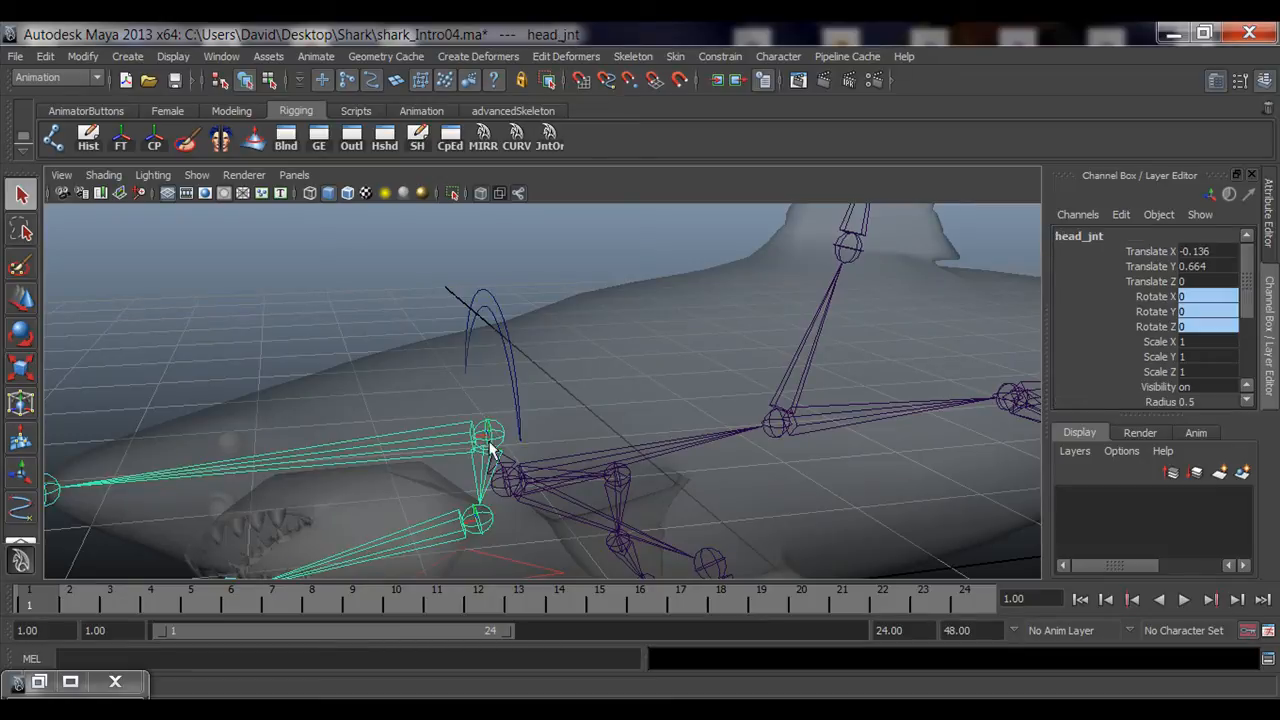
Color the Shark_head_ctrl curve cyan with the RigBox Reborn curve tool, and close the tool window.
left_click(487, 300)
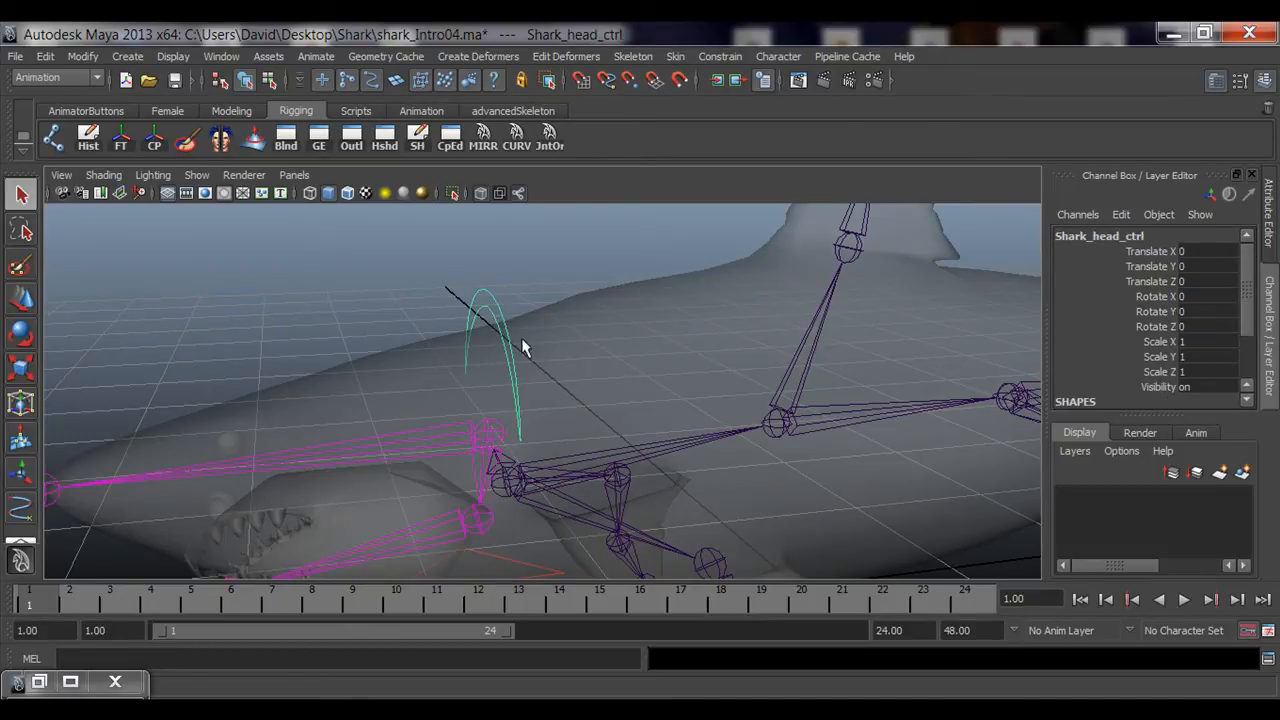
left_click_drag(487, 300, 562, 89, "alt")
left_click(518, 140)
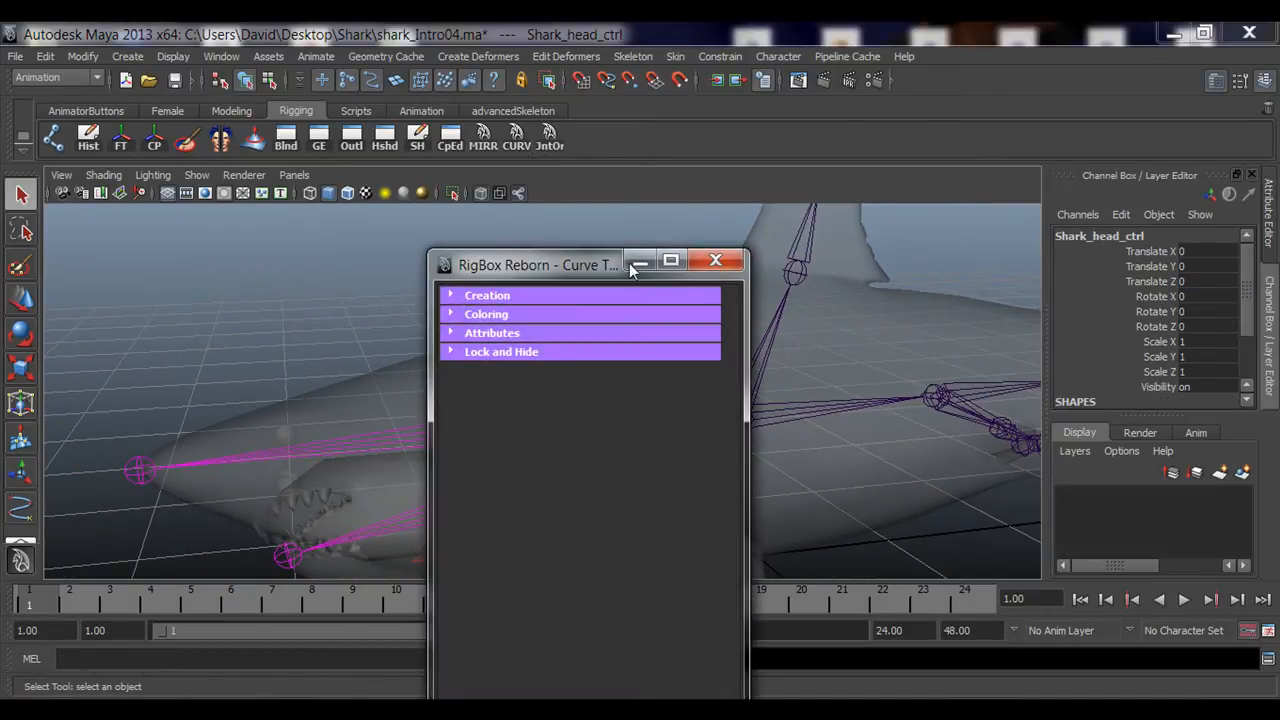
left_click_drag(594, 265, 912, 98)
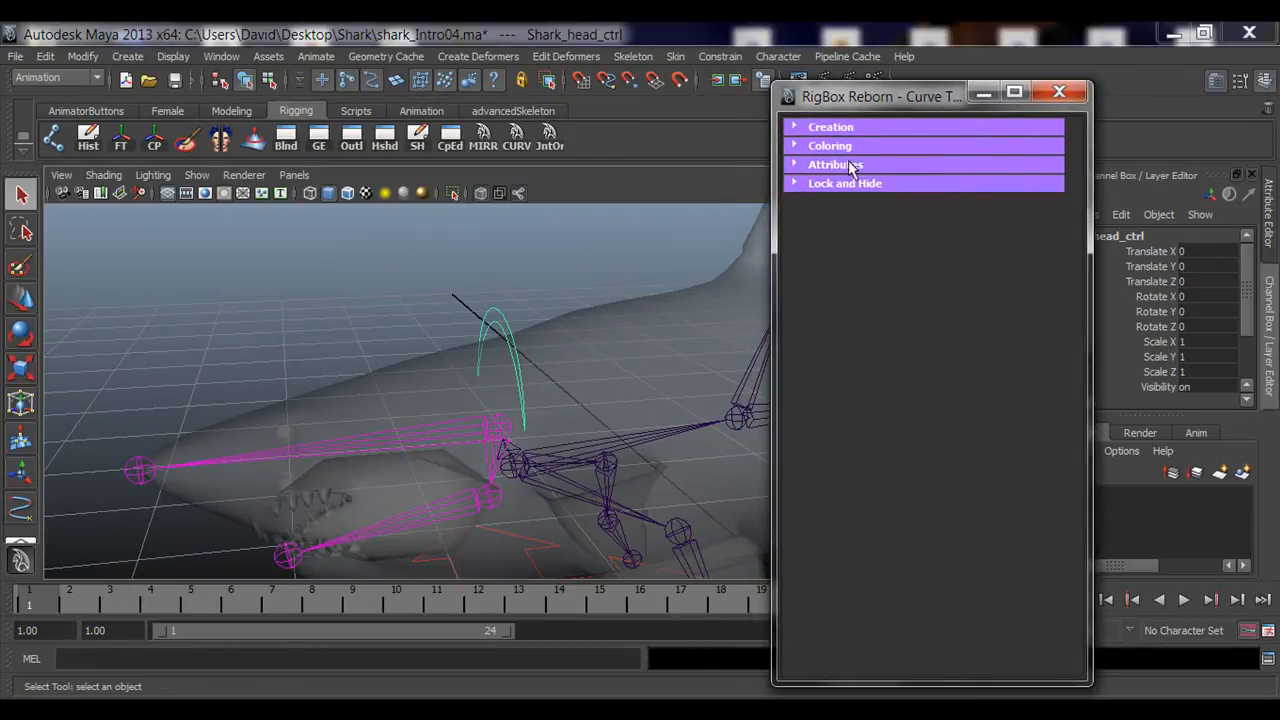
left_click(808, 148)
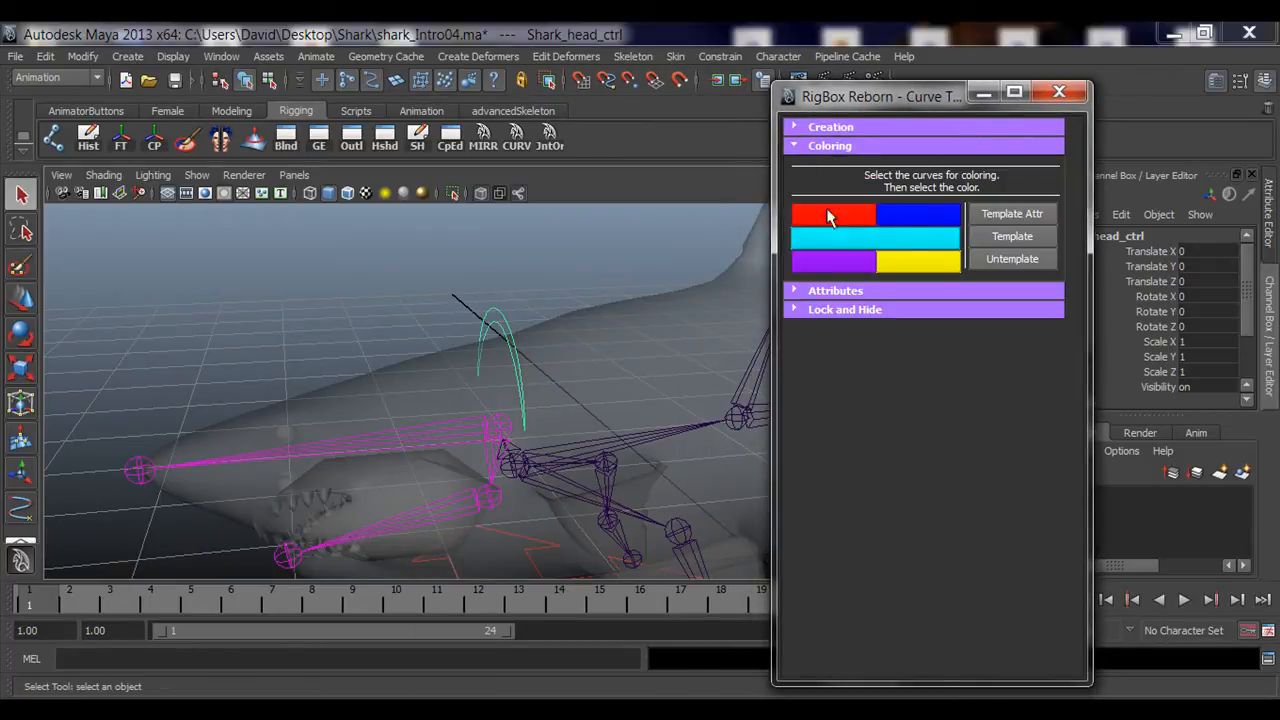
left_click(882, 240)
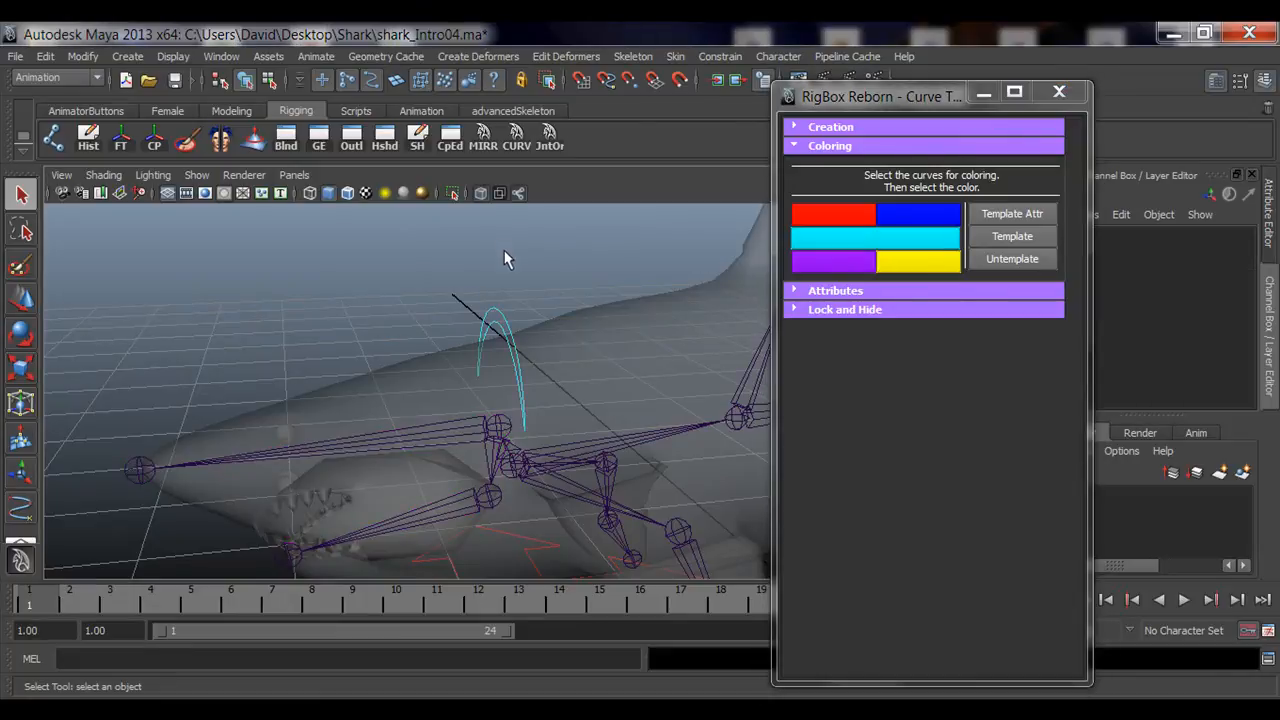
left_click_drag(509, 261, 630, 288, "alt")
left_click_drag(469, 297, 505, 330, "alt")
left_click(1058, 93)
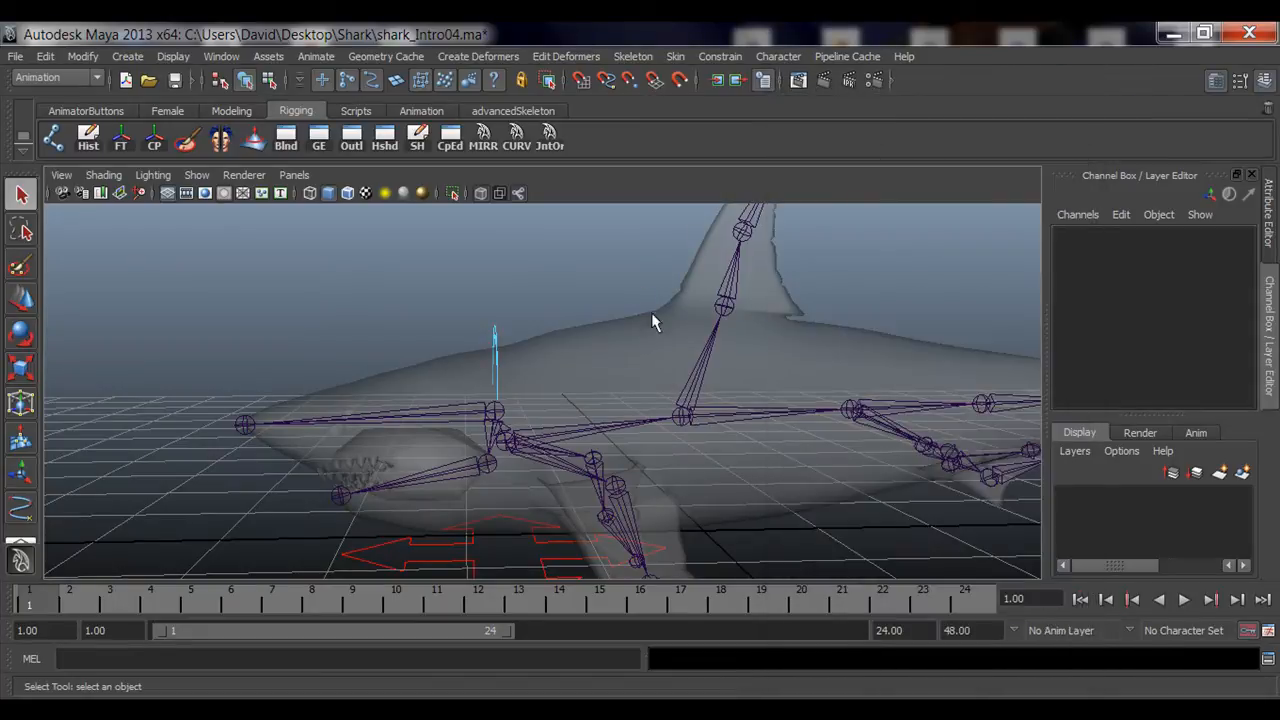
Try moving the shark's root control forward along Z by about 8.8 units.
left_click_drag(654, 320, 534, 409, "alt")
left_click(500, 441)
key("w")
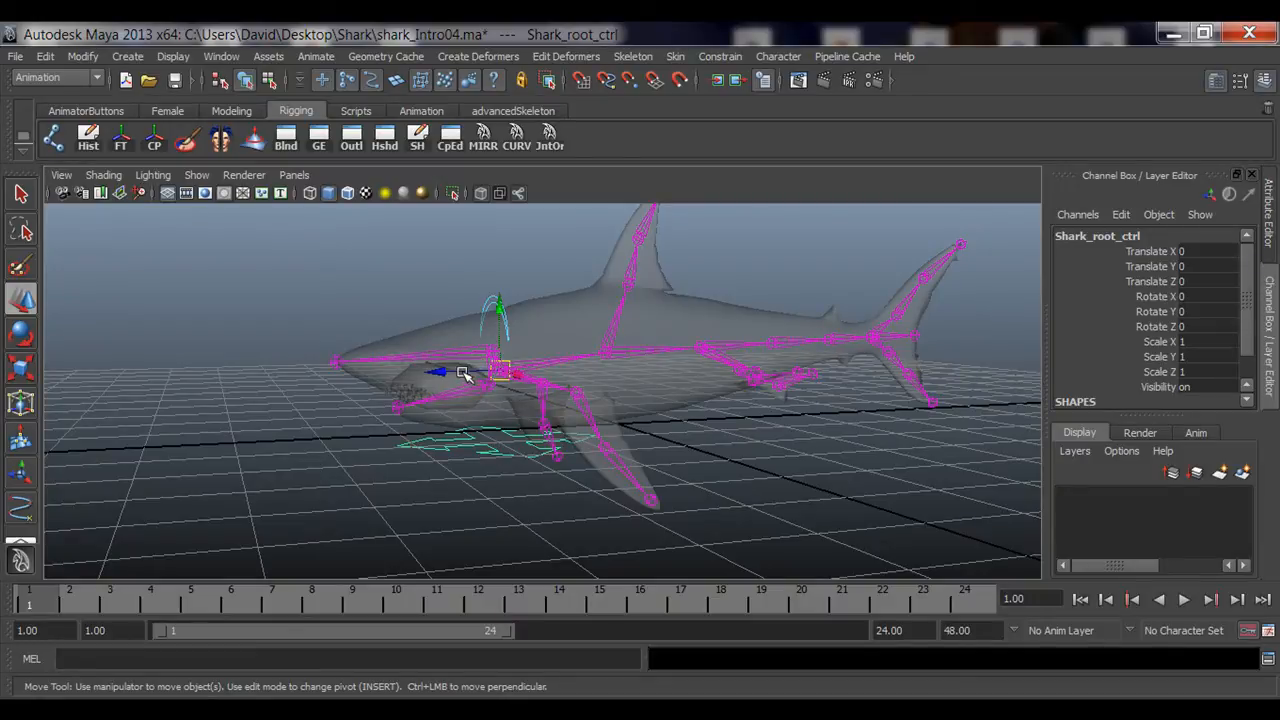
left_click_drag(463, 374, 167, 439)
middle_click_drag(330, 410, 397, 443, "alt")
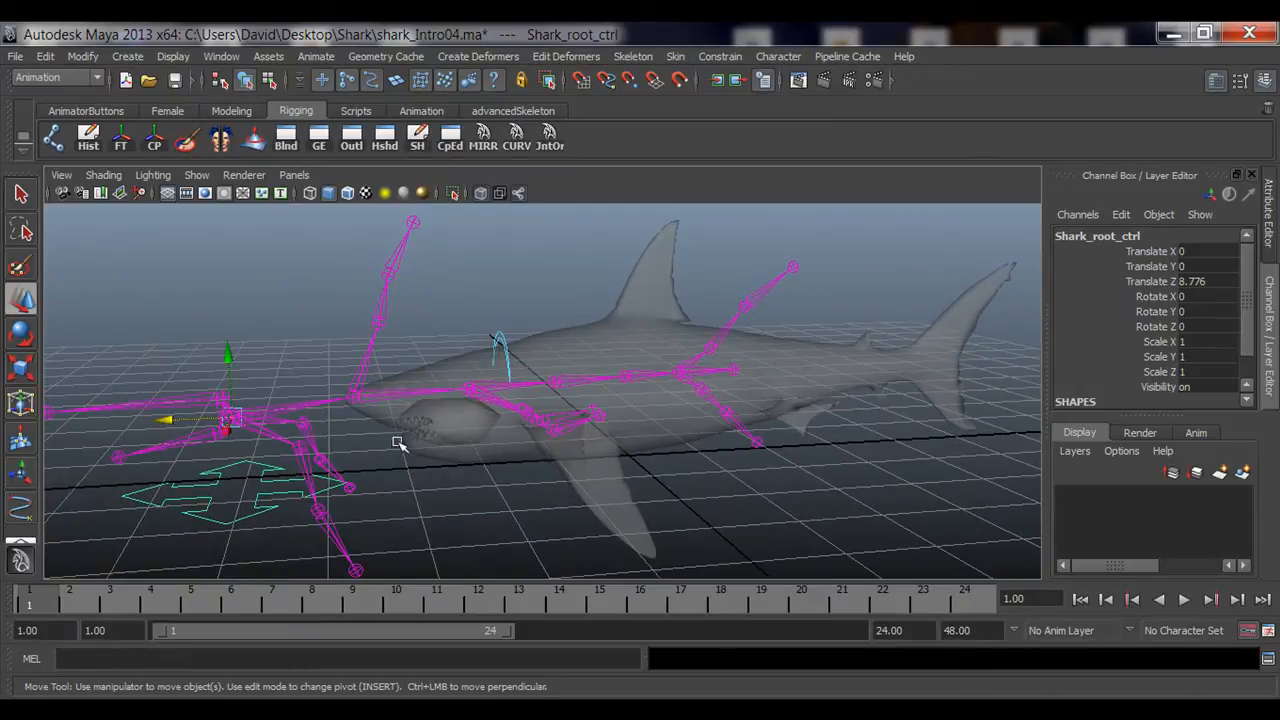
Try rotating the head control about -24 degrees in X, and undo this and the root control's move.
left_click(498, 340)
key("e")
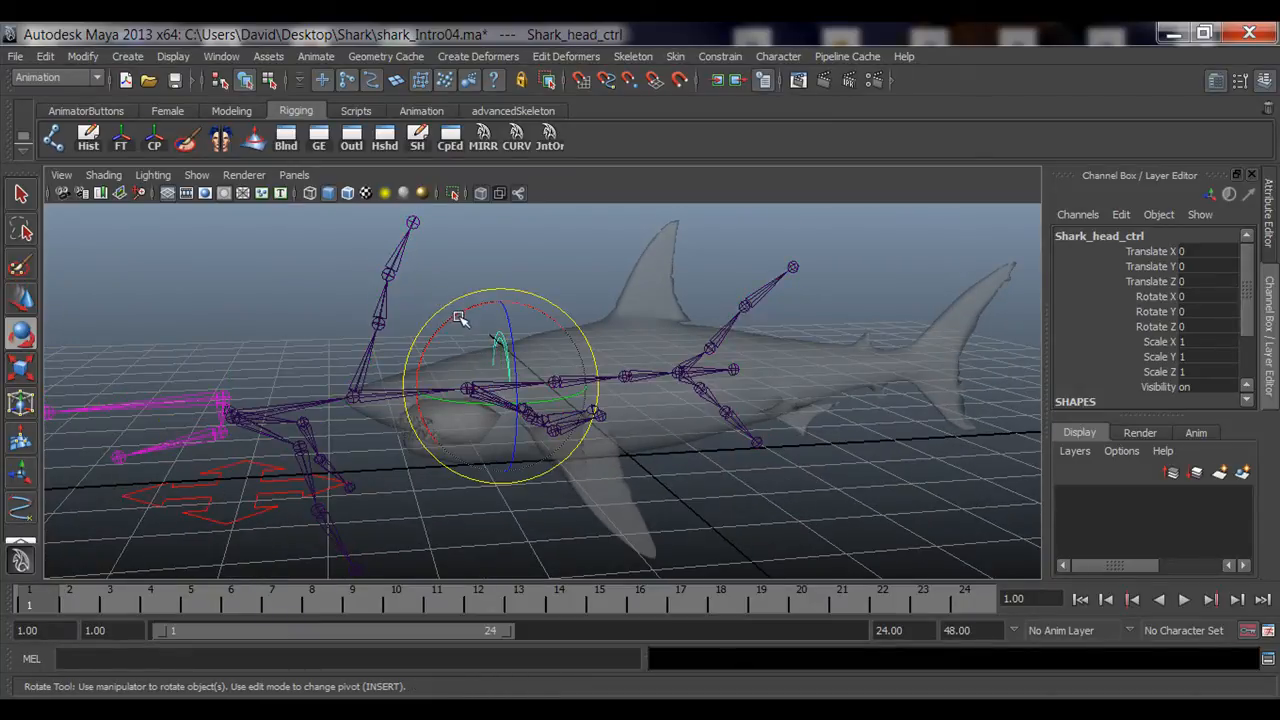
left_click_drag(452, 318, 481, 302)
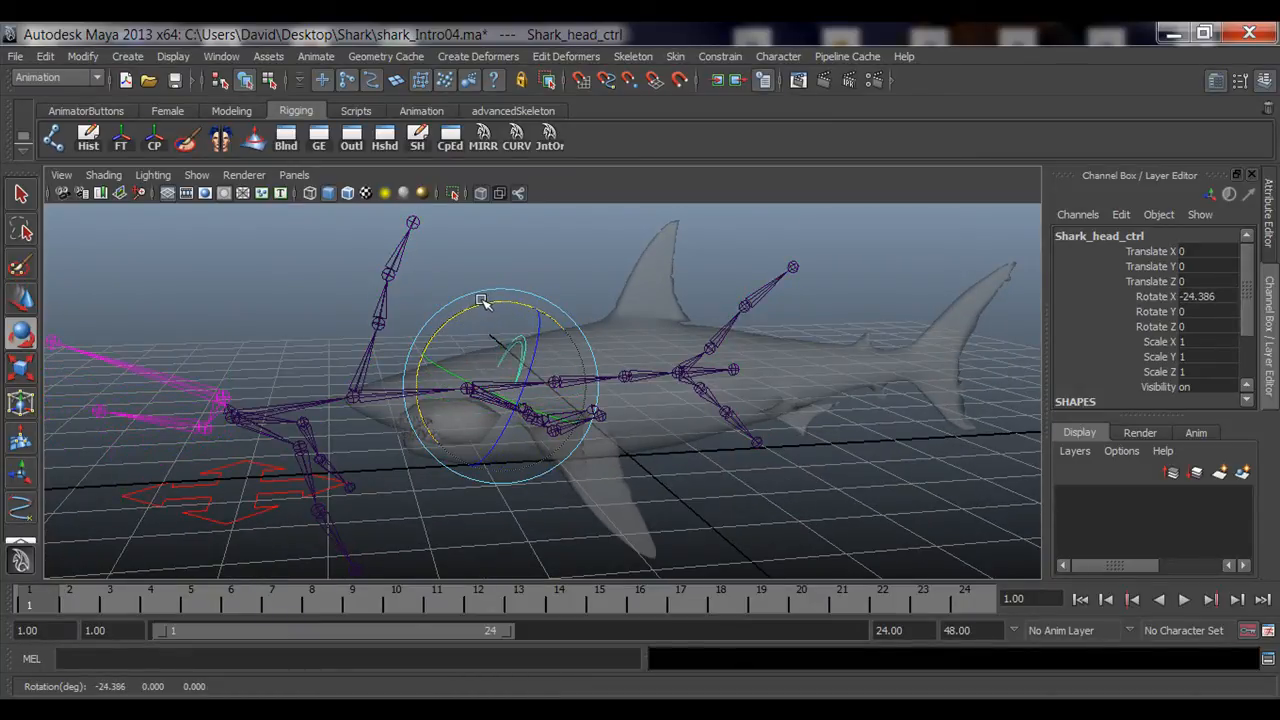
key("ctrl+z")
key("ctrl+z")
key("ctrl+z")
left_click(450, 295)
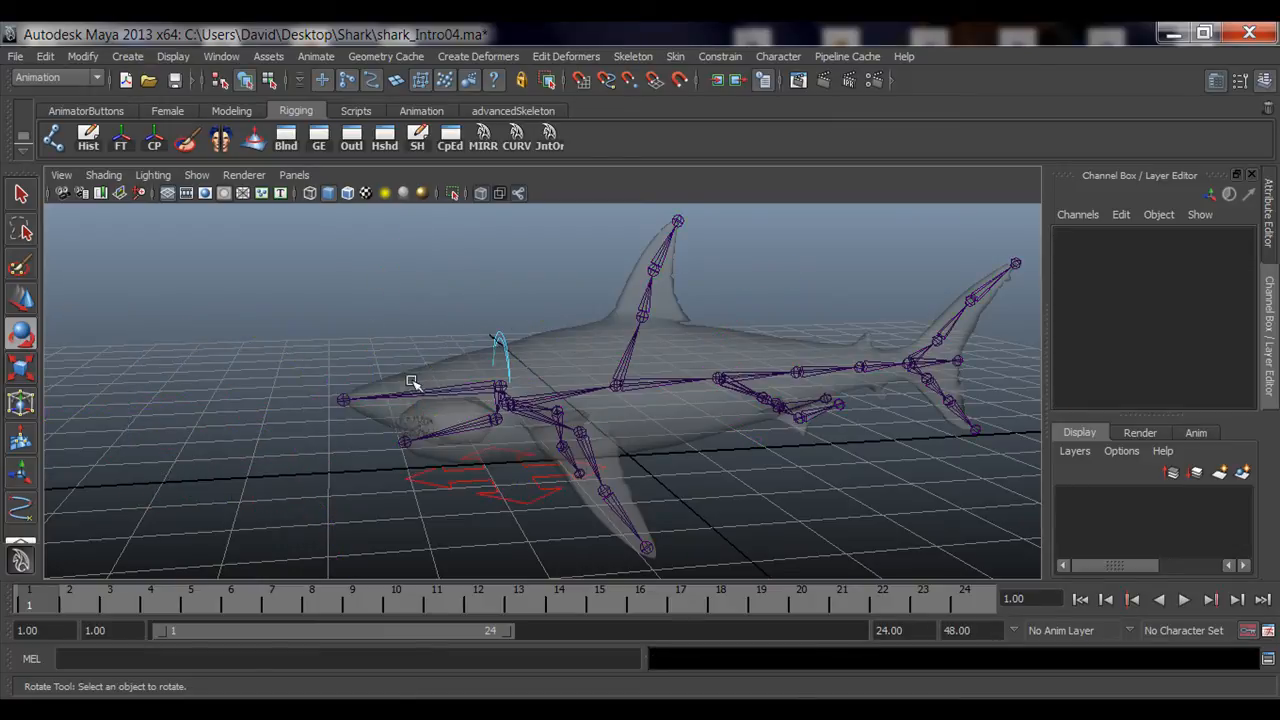
Try rotating the head control once more from a closer view of the head and undo the rotation.
left_click_drag(414, 380, 320, 380, "alt")
right_click_drag(320, 380, 493, 342, "alt")
left_click(517, 283)
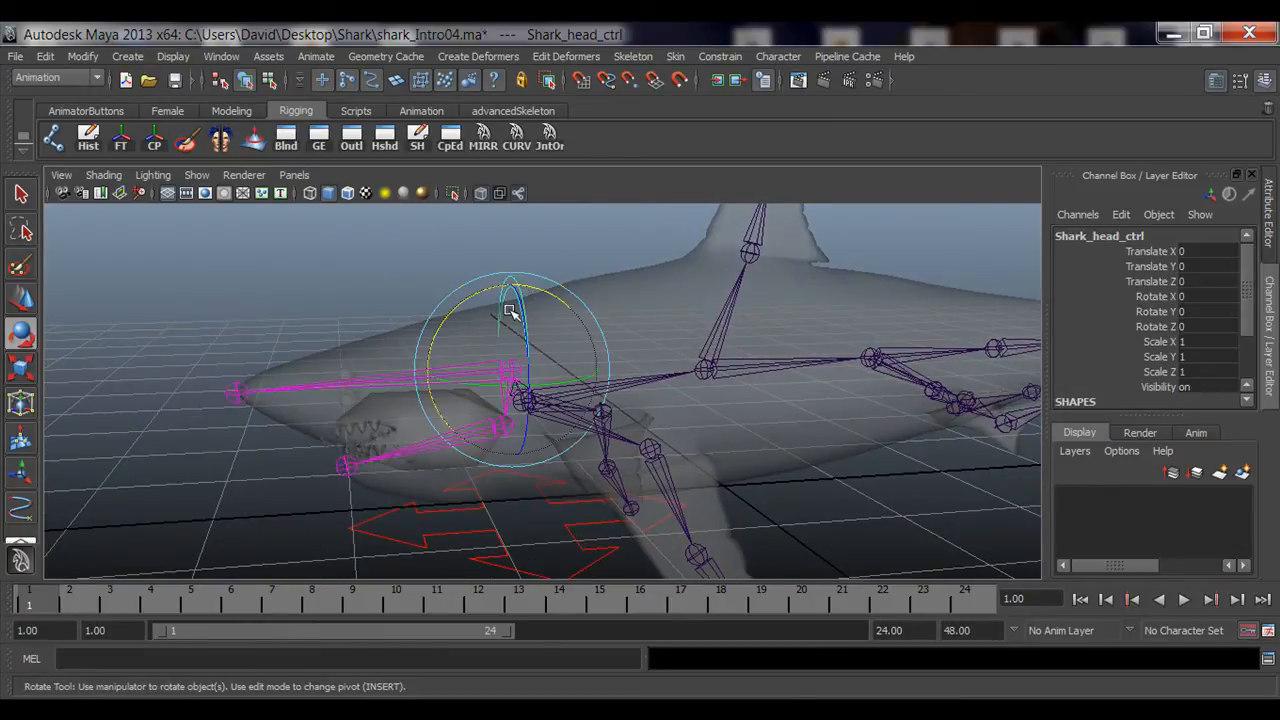
left_click_drag(509, 294, 477, 354)
key("ctrl+z")
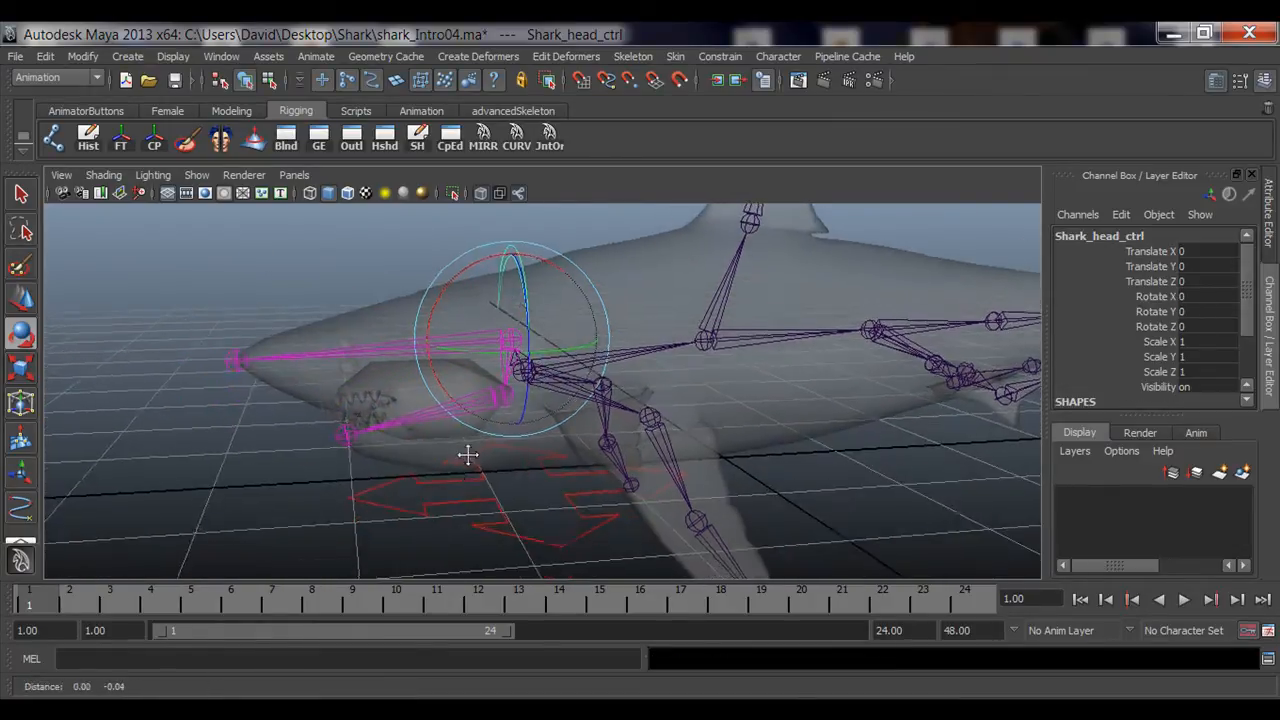
Try rotating the root control freely and undo the rotation.
left_click(457, 480)
left_click_drag(463, 420, 491, 271)
key("ctrl+z")
key("q")
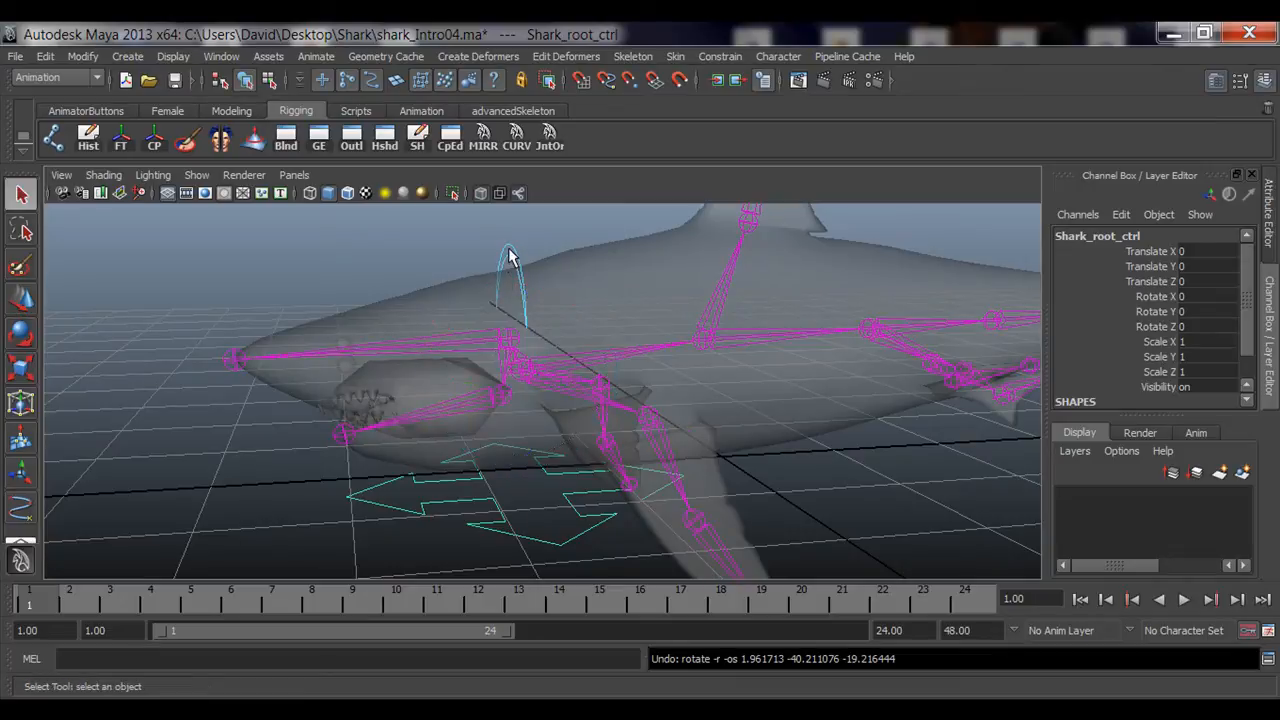
Clear the control selection and hide the viewport grid.
left_click(508, 254)
left_click(490, 515)
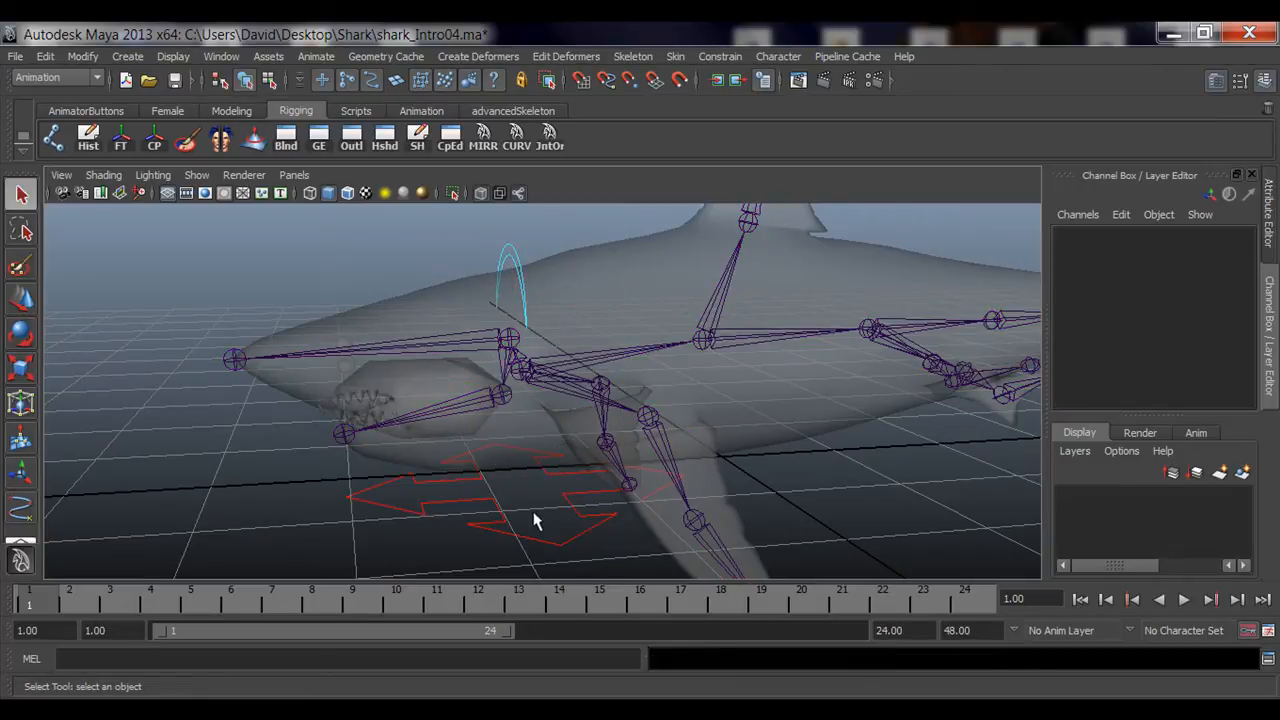
left_click(173, 193)
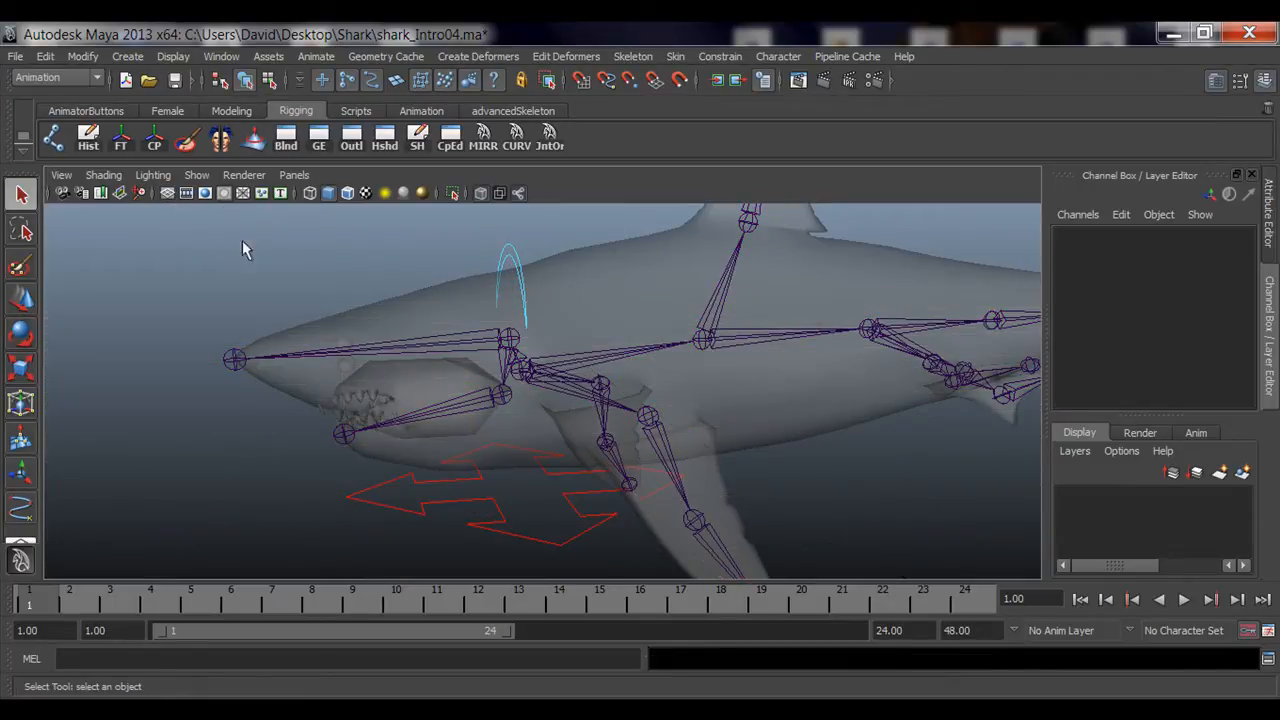
Try rotating the head control about -2 degrees in X, undo it and deselect the control.
left_click(510, 254)
key("e")
left_click_drag(441, 288, 477, 314)
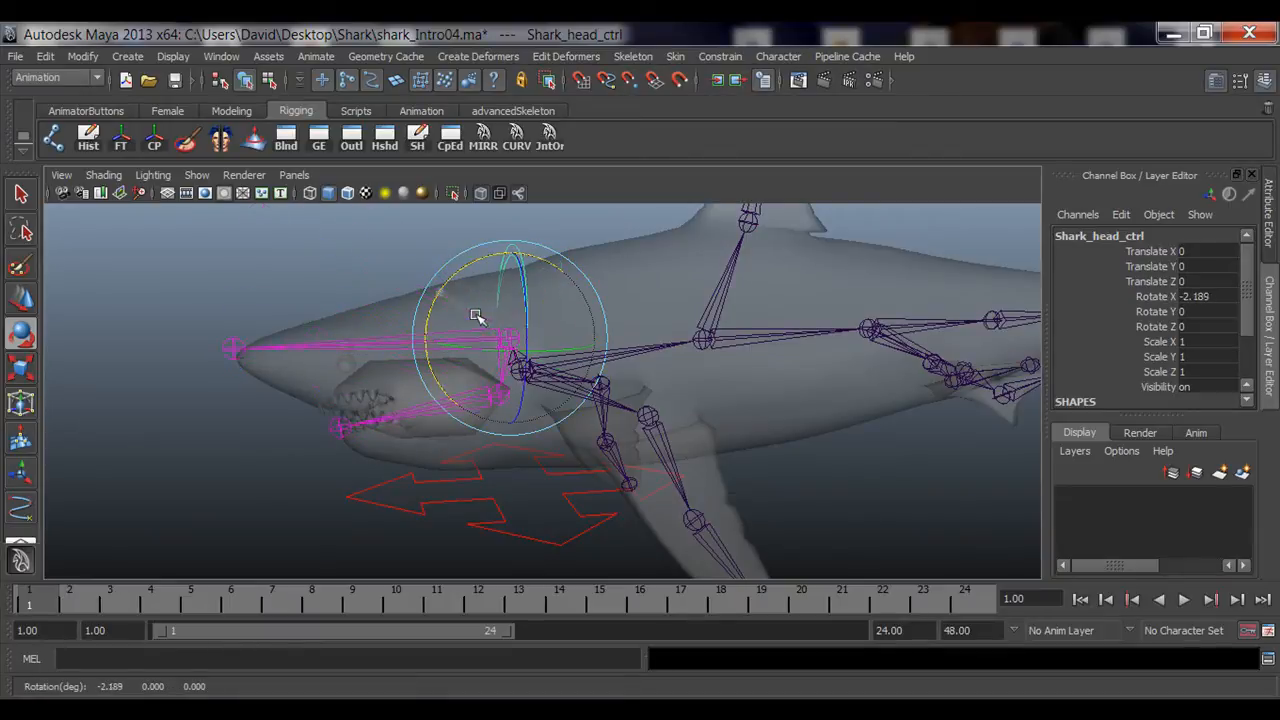
key("ctrl+z")
left_click(225, 277)
Create a circle control curve with the RigBox Reborn curve tool.
right_click_drag(584, 380, 486, 403, "alt")
left_click_drag(486, 403, 586, 403, "alt")
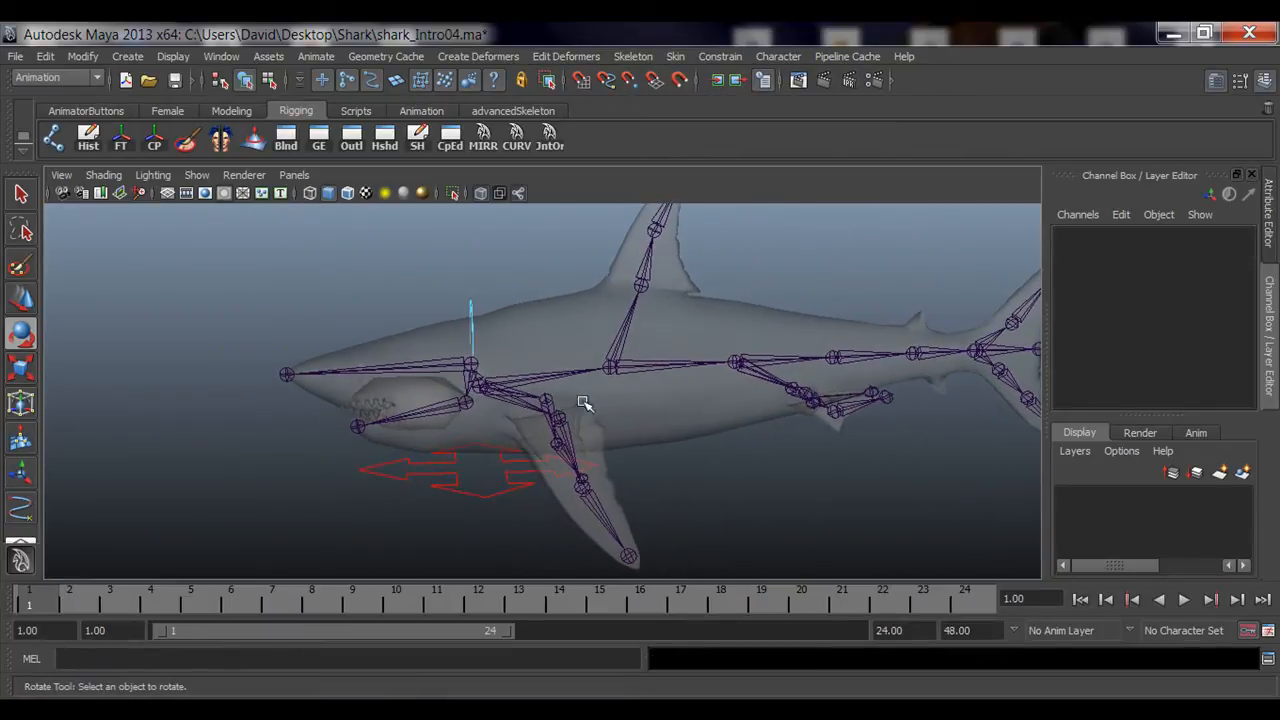
middle_click_drag(586, 403, 523, 400, "alt")
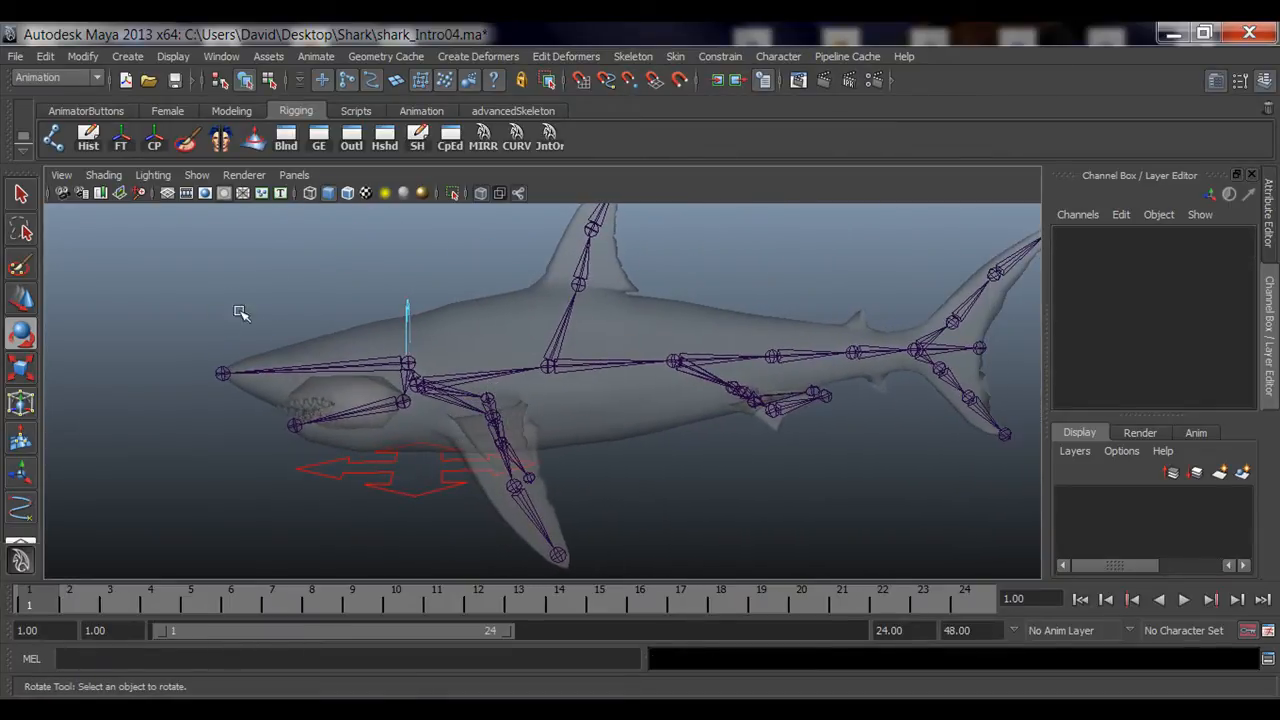
left_click(517, 140)
left_click_drag(586, 268, 1088, 160)
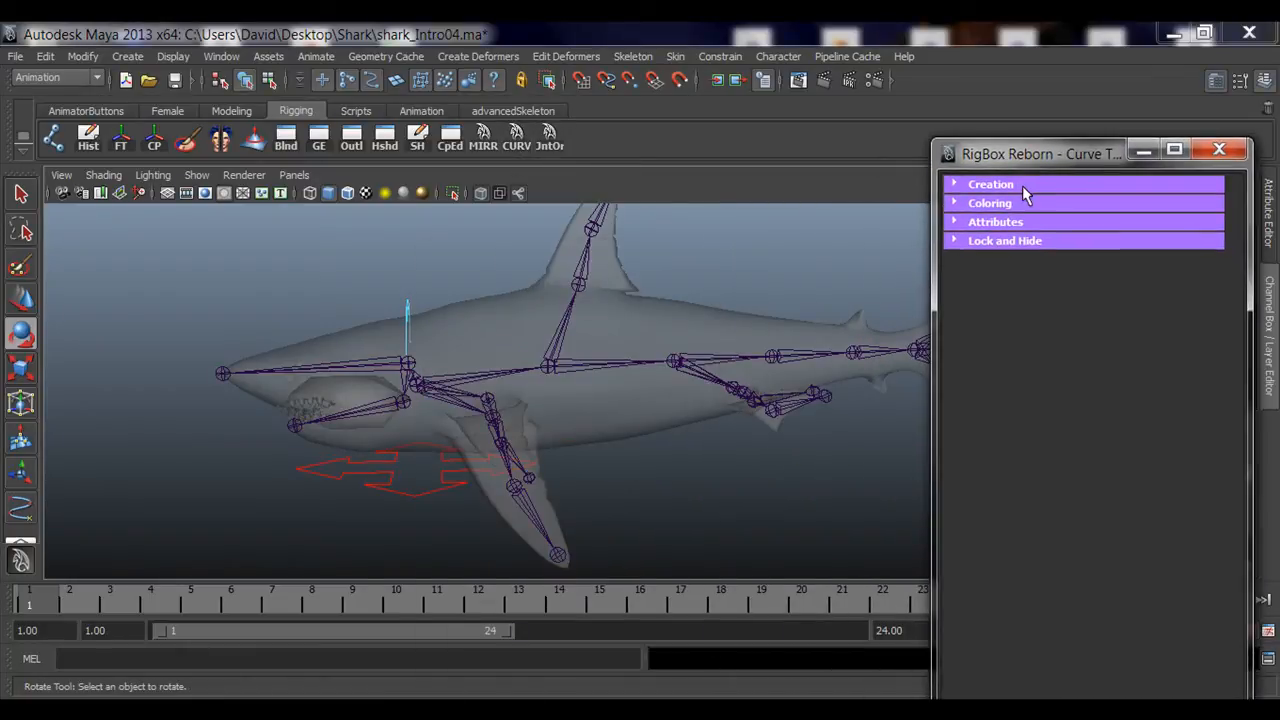
left_click(1004, 186)
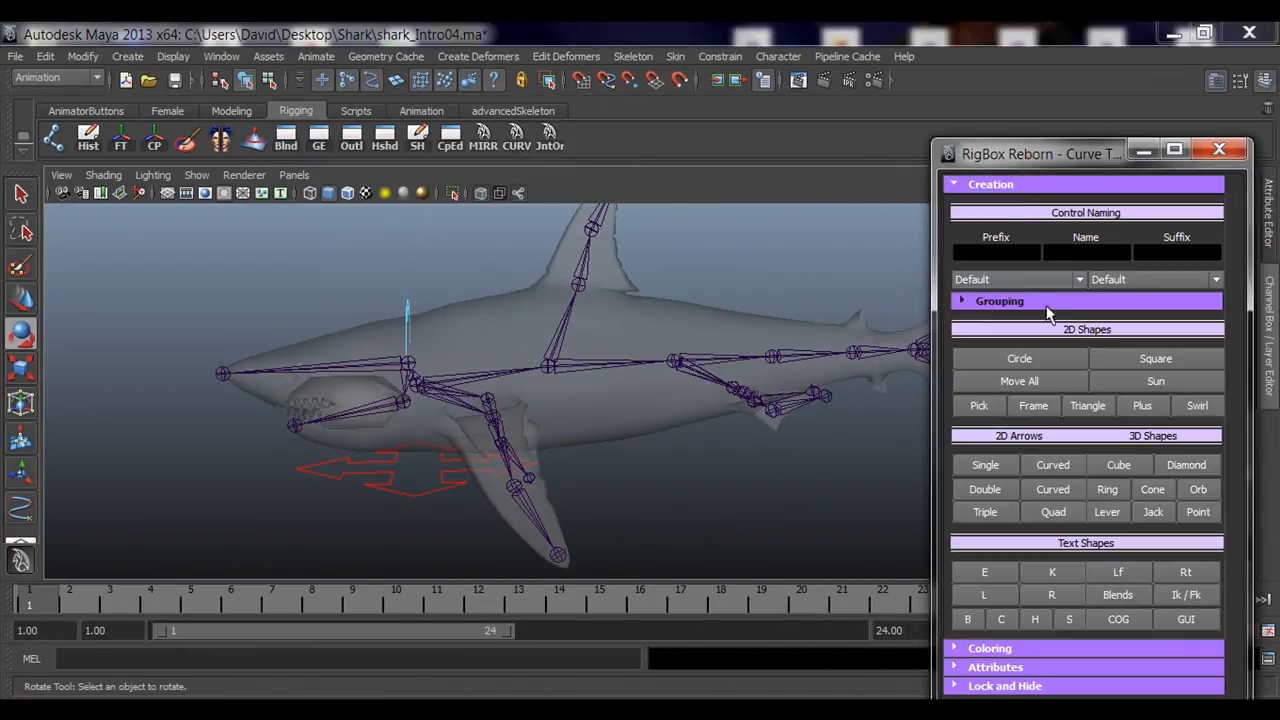
left_click(1048, 361)
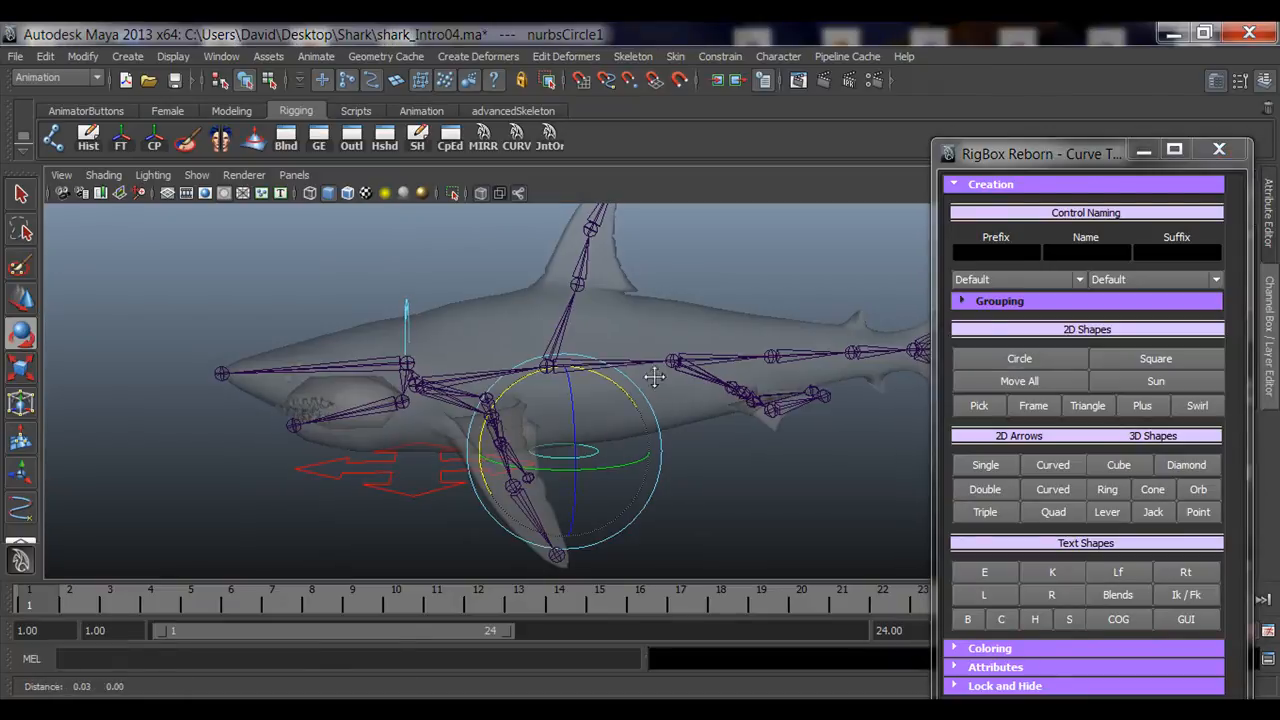
Snap the new circle onto the spine joint at the base of the dorsal fin chain and minimize the curve tool window.
left_click_drag(462, 392, 523, 386, "alt")
right_click_drag(523, 386, 575, 384, "alt")
key("w")
key("d")
key("v")
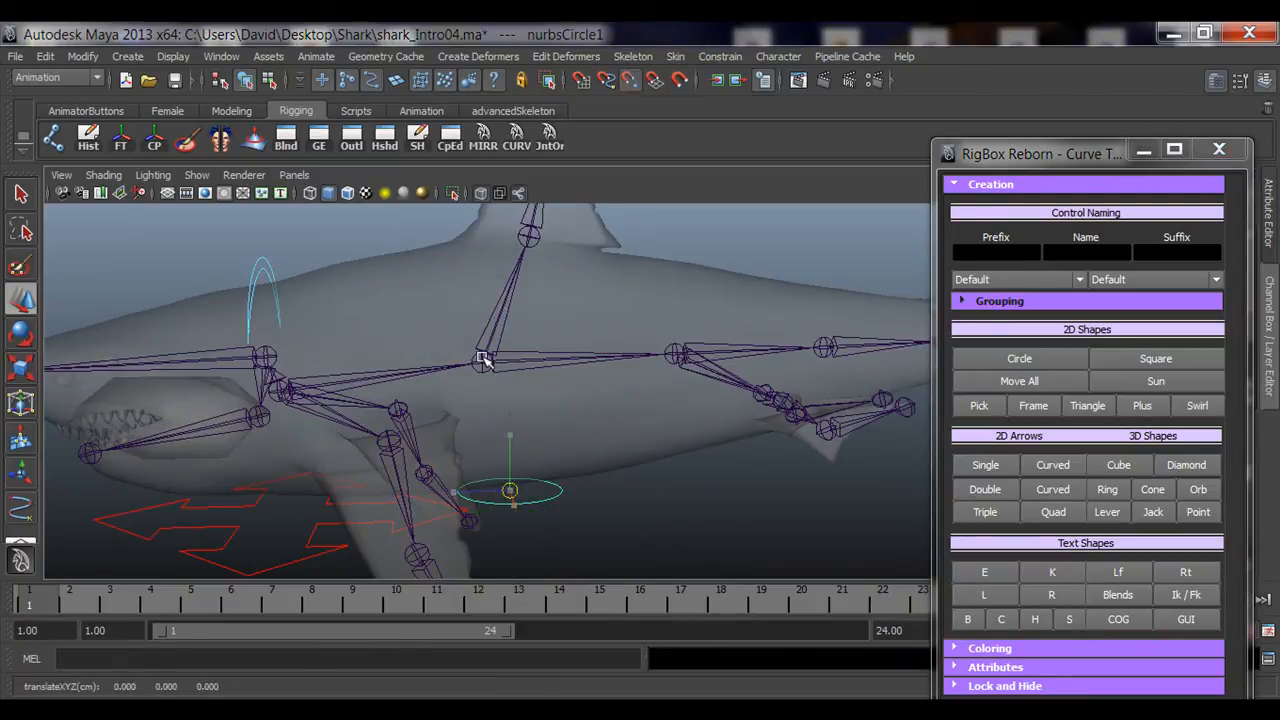
left_click(1138, 156)
left_click_drag(492, 356, 533, 358, "alt")
scroll(525, 362, "up", 4)
middle_click_drag(380, 315, 416, 350, "alt")
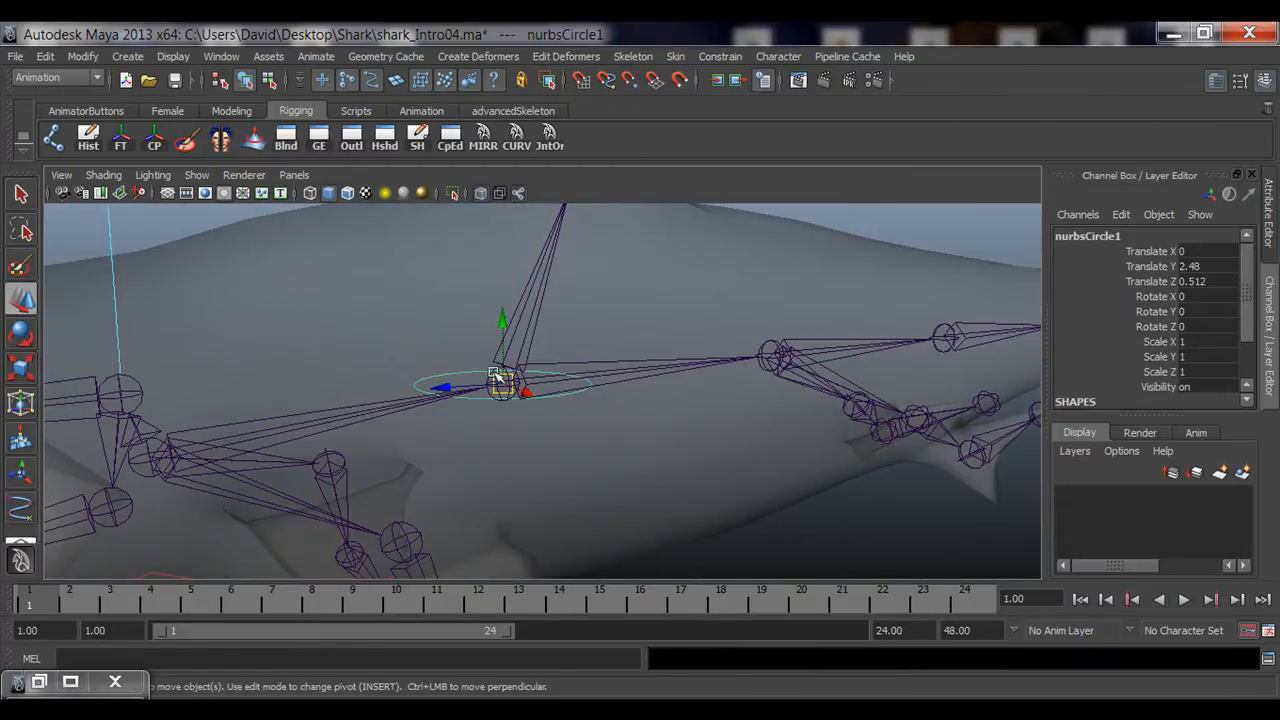
Set the circle's Rotate X to 90 so it stands upright around the body.
key("e")
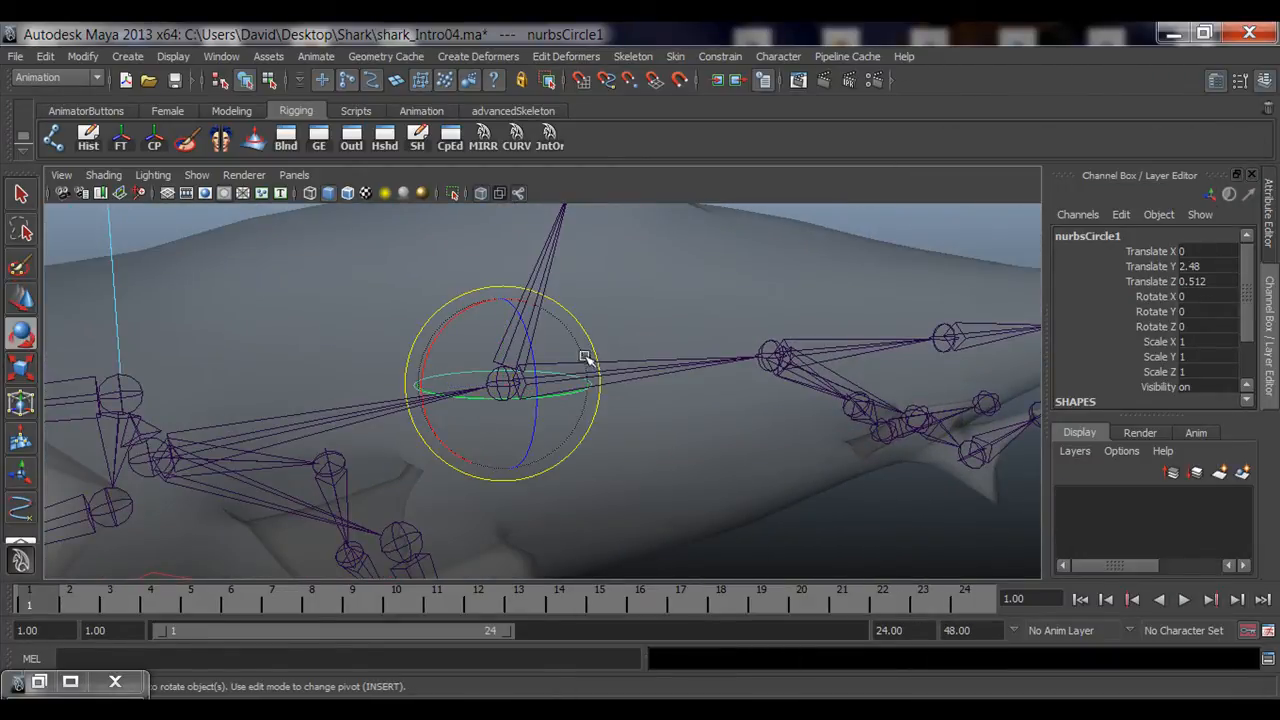
left_click_drag(452, 320, 443, 353)
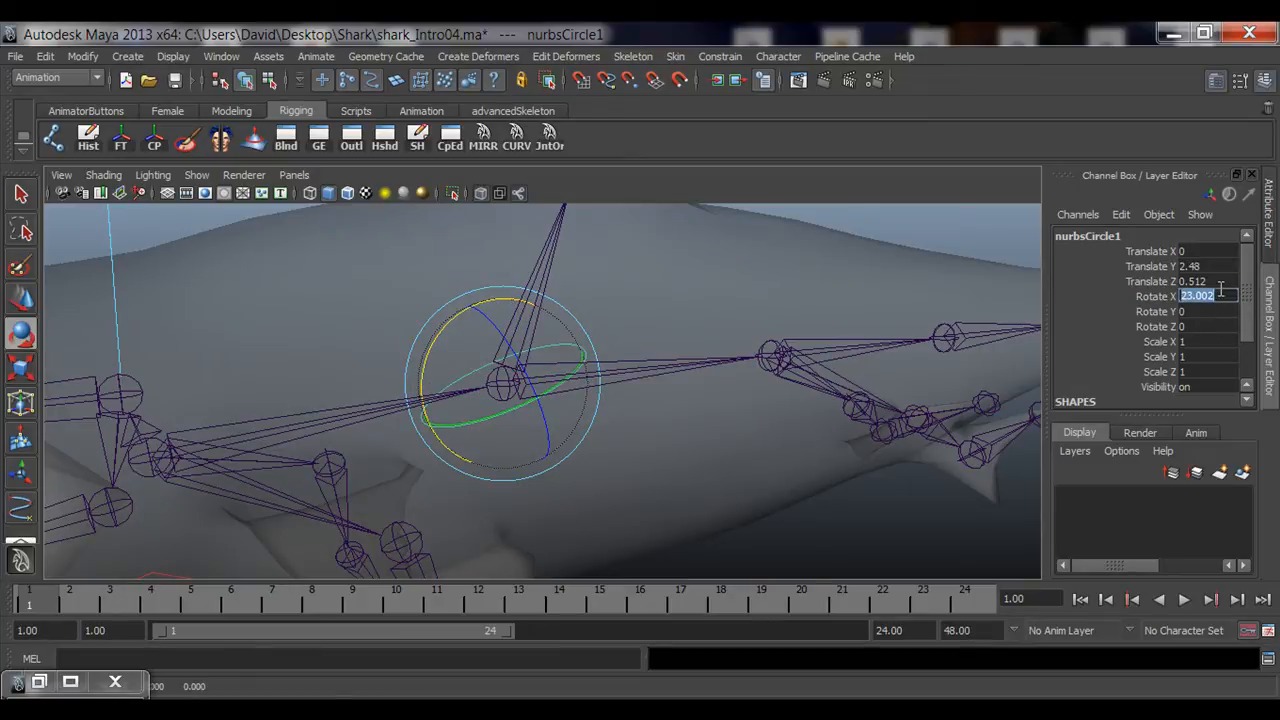
type("90")
key("Return")
Scale the circle uniformly to 2.54 so it encloses the shark's mid body.
left_click_drag(447, 383, 527, 404, "alt")
key("r")
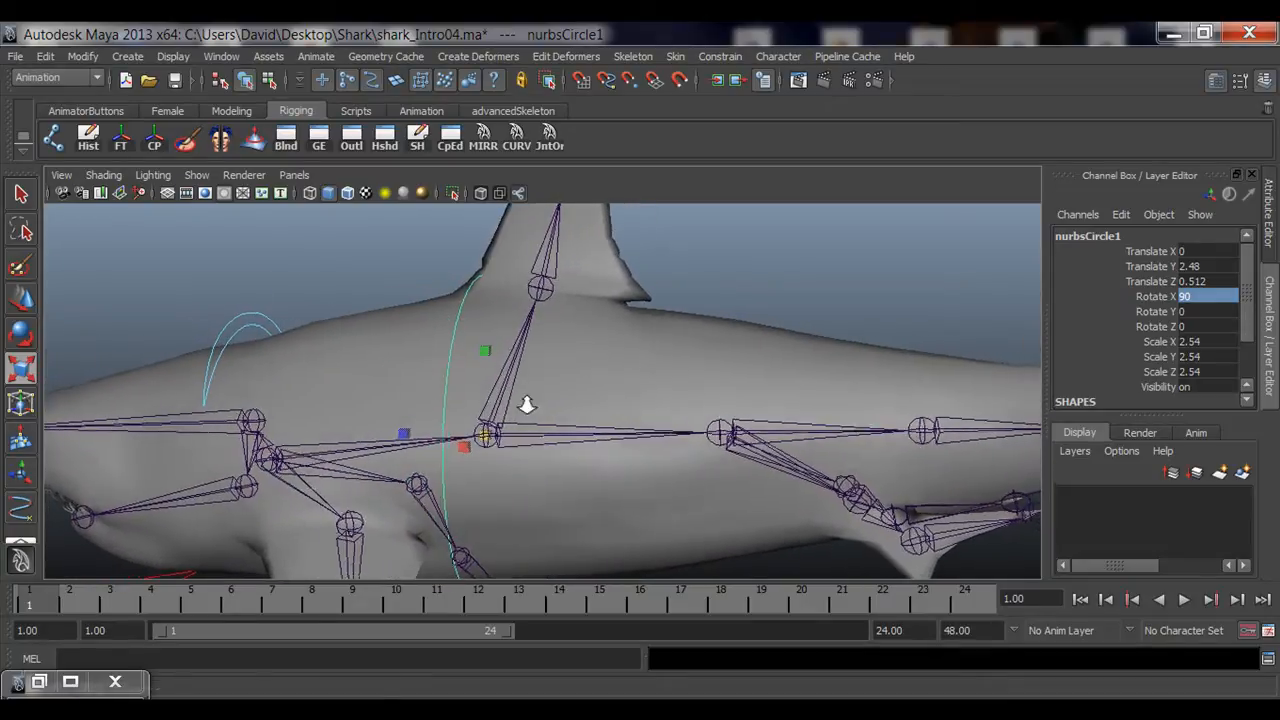
right_click_drag(527, 404, 496, 425, "alt")
middle_click_drag(496, 425, 497, 381, "alt")
mouse_move(497, 381)
left_mouse_down("alt")
mouse_move(535, 387)
mouse_move(465, 394)
mouse_move(493, 396)
left_mouse_up("alt")
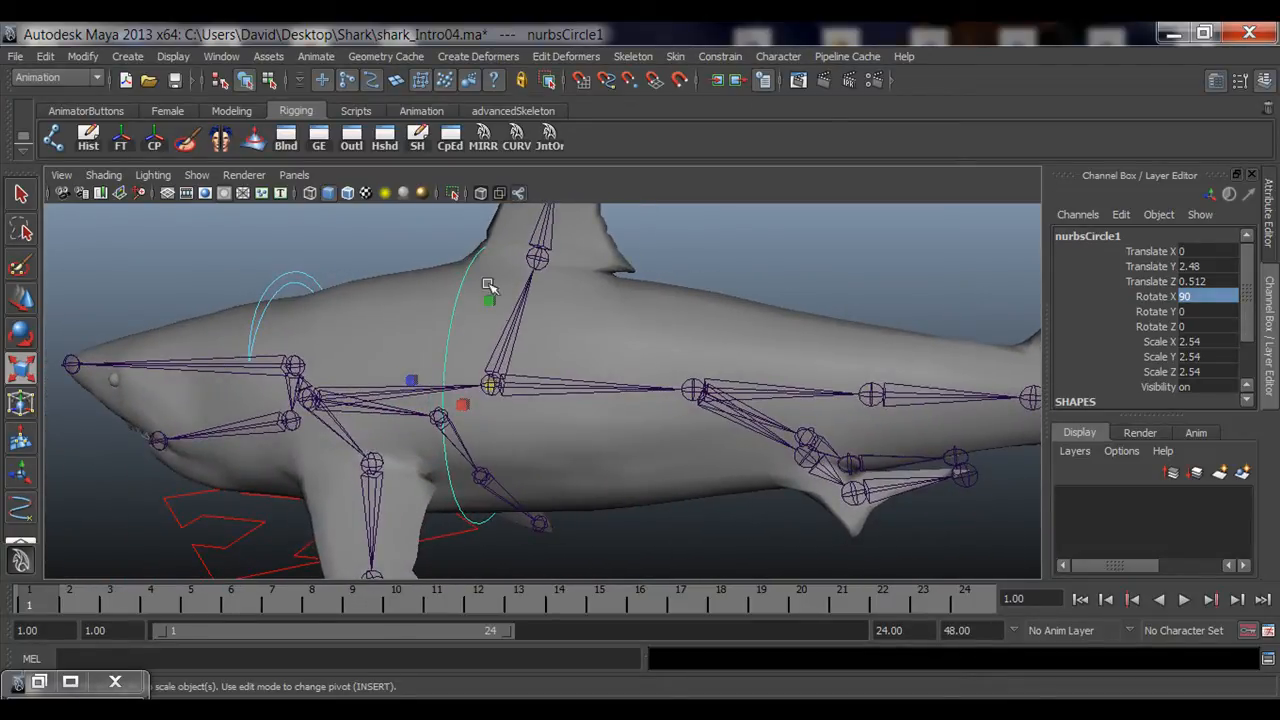
Select all of the circle's control vertices and scale them to fit the shark's body cross-section.
left_click(348, 80)
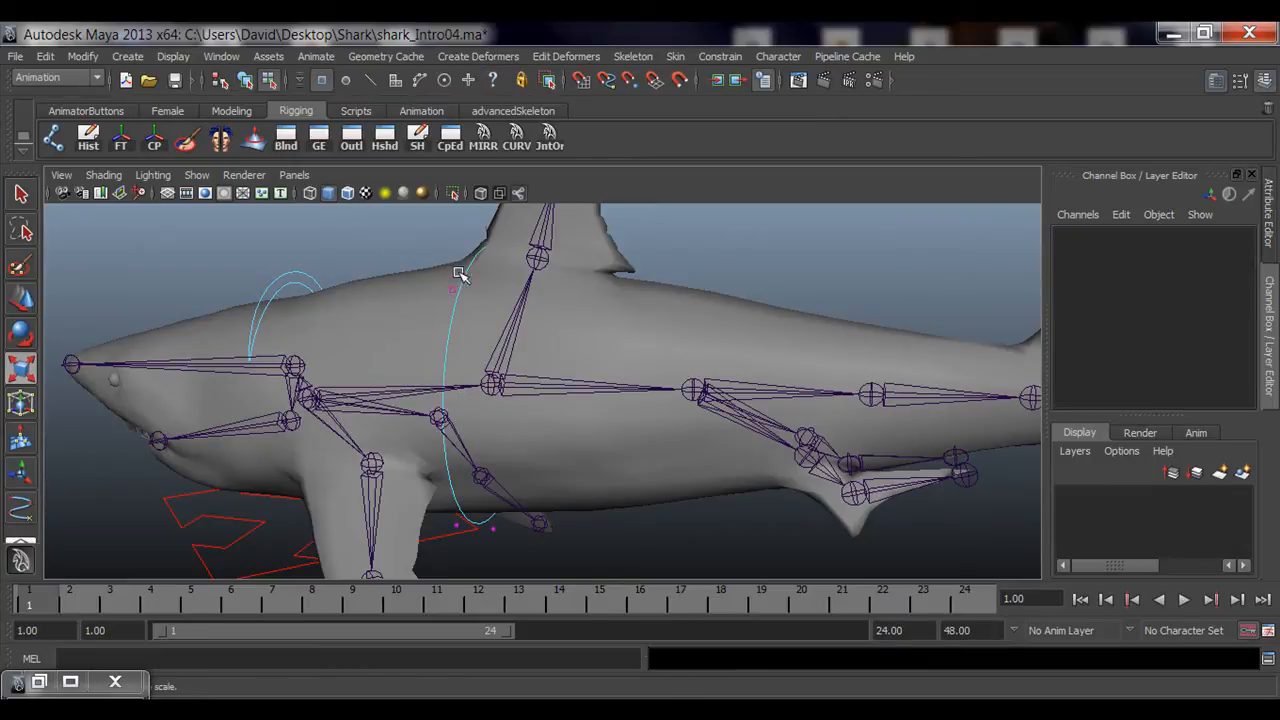
left_click_drag(459, 274, 617, 286, "alt")
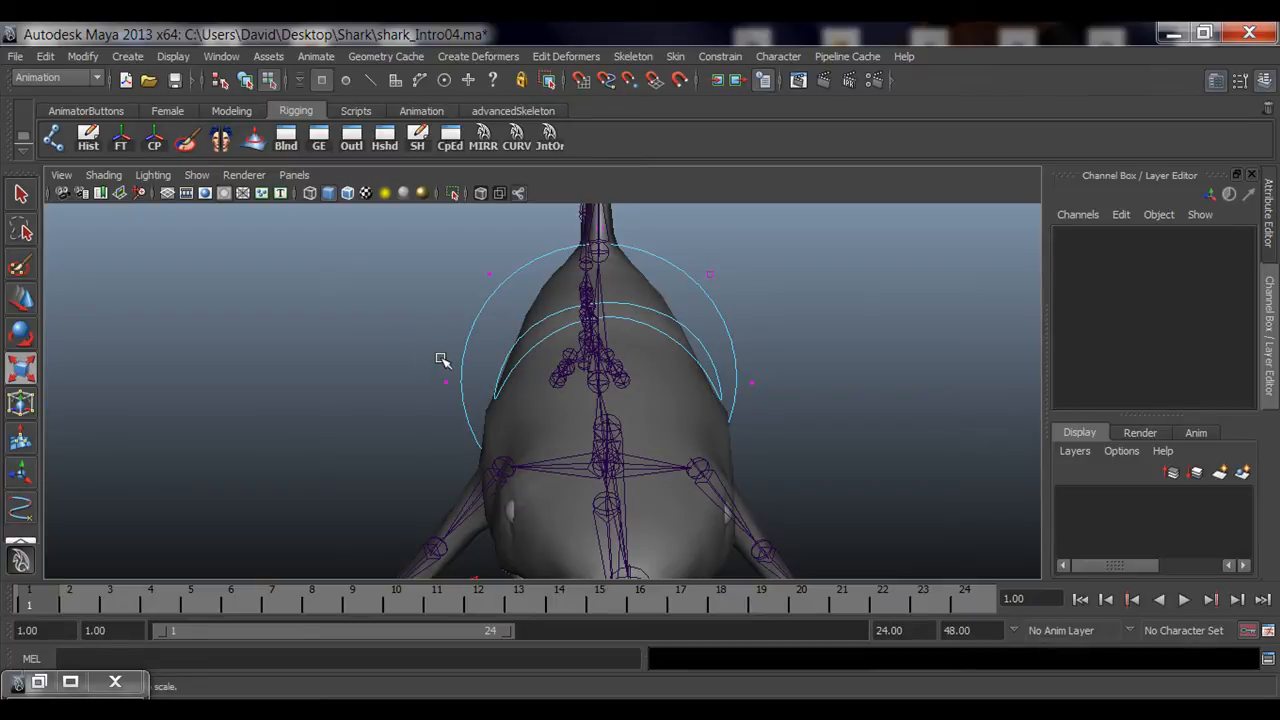
left_click_drag(442, 360, 526, 402, "alt")
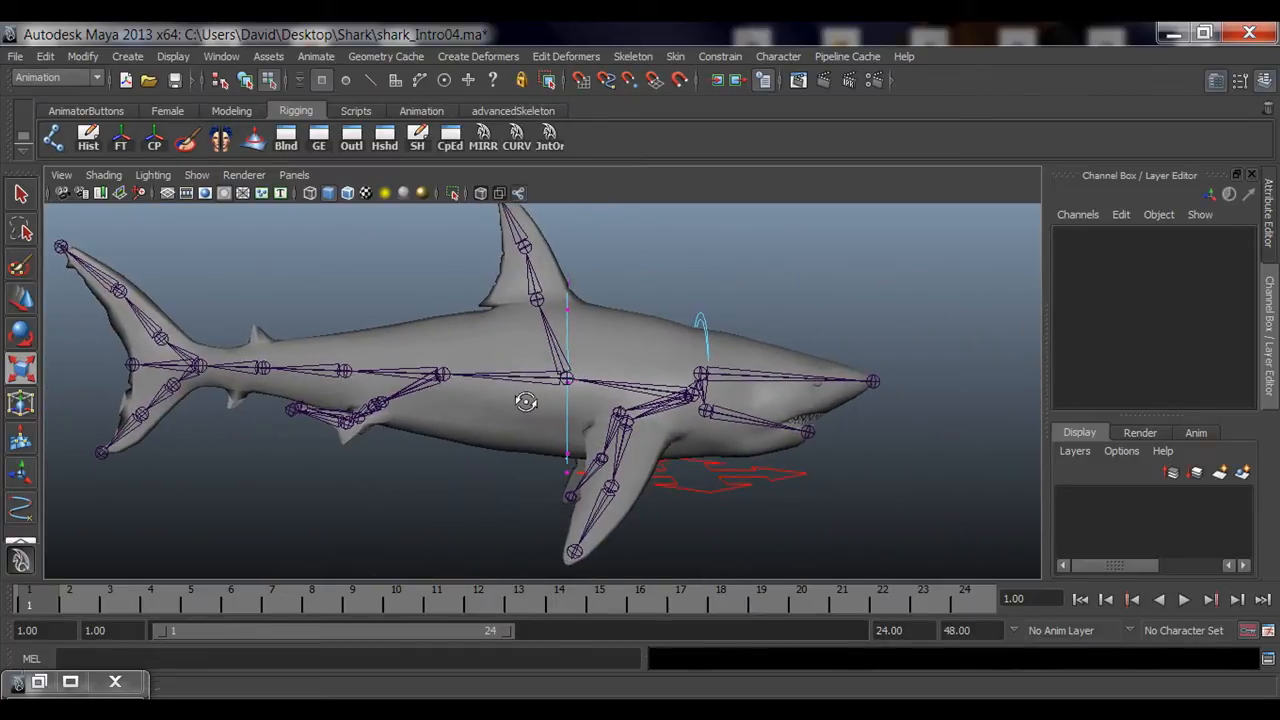
left_click_drag(574, 498, 586, 518)
left_click_drag(383, 463, 536, 487, "alt")
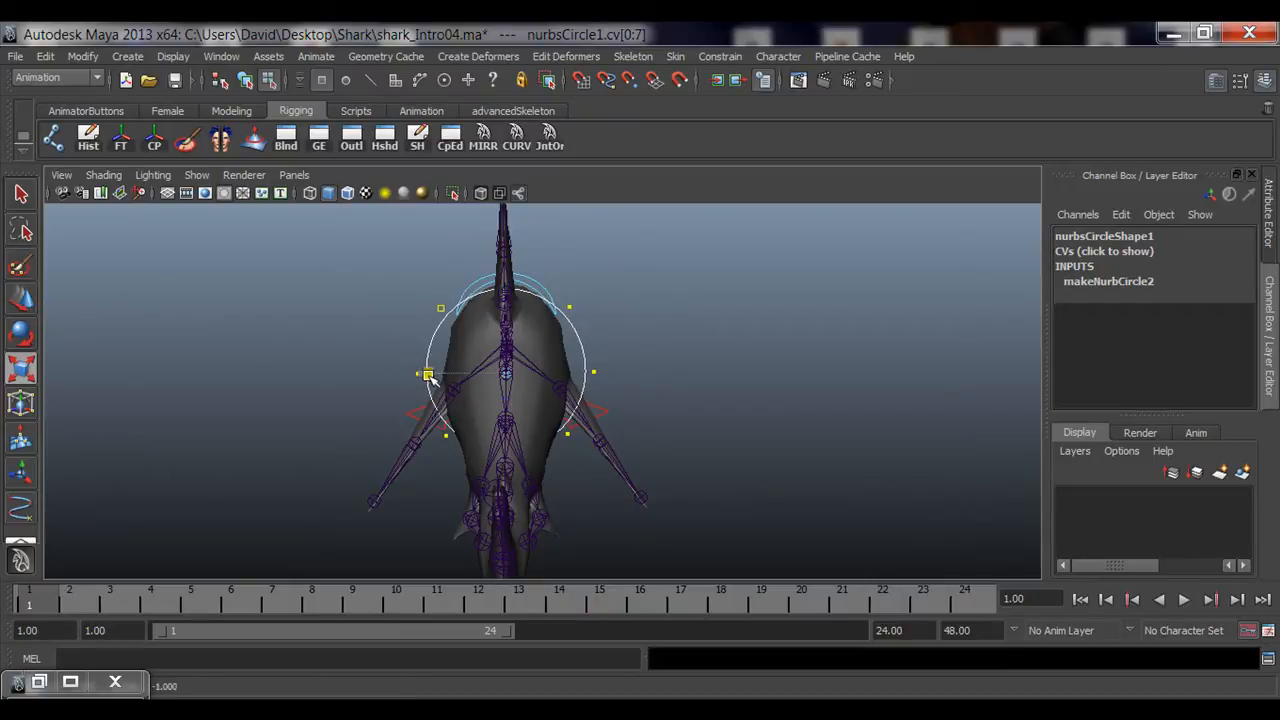
left_click_drag(435, 378, 503, 393, "alt")
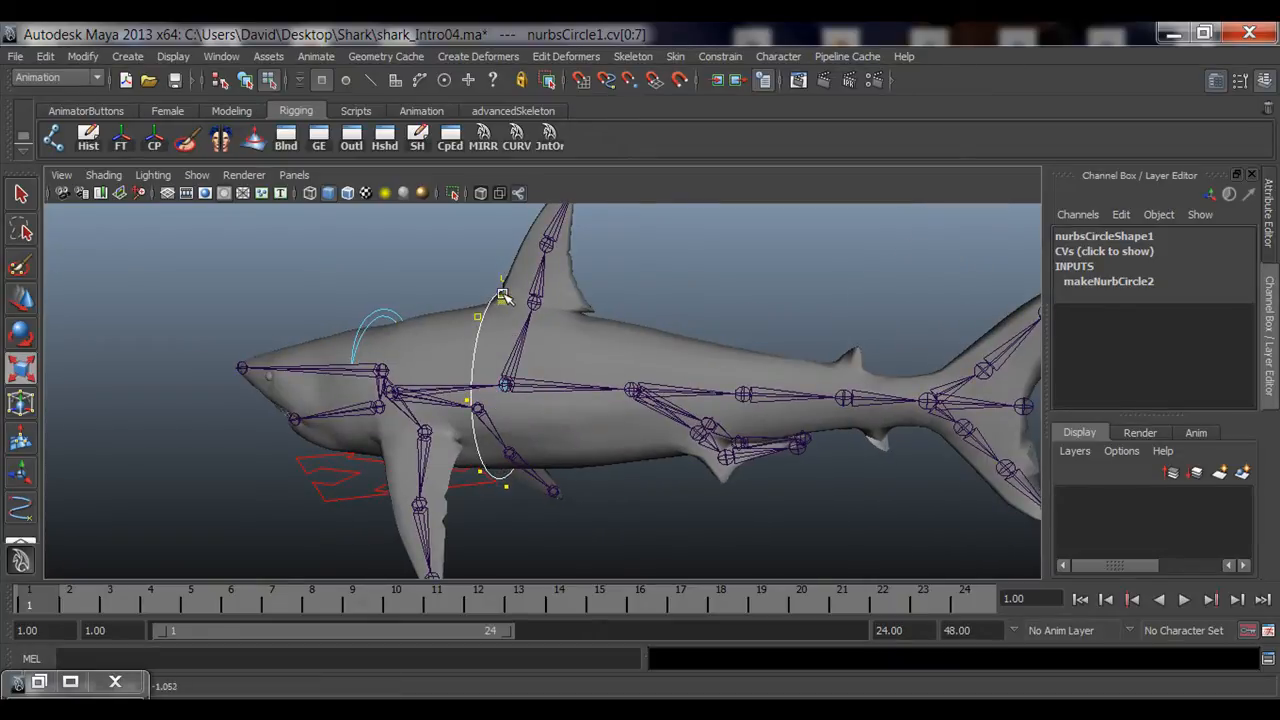
Scale the circle's top control vertices narrower to follow the back below the dorsal fin, and return to object mode.
left_click_drag(503, 297, 718, 327, "alt")
left_click_drag(650, 325, 402, 315, "alt")
left_click_drag(507, 297, 452, 355, "alt")
right_click_drag(415, 354, 452, 357, "alt")
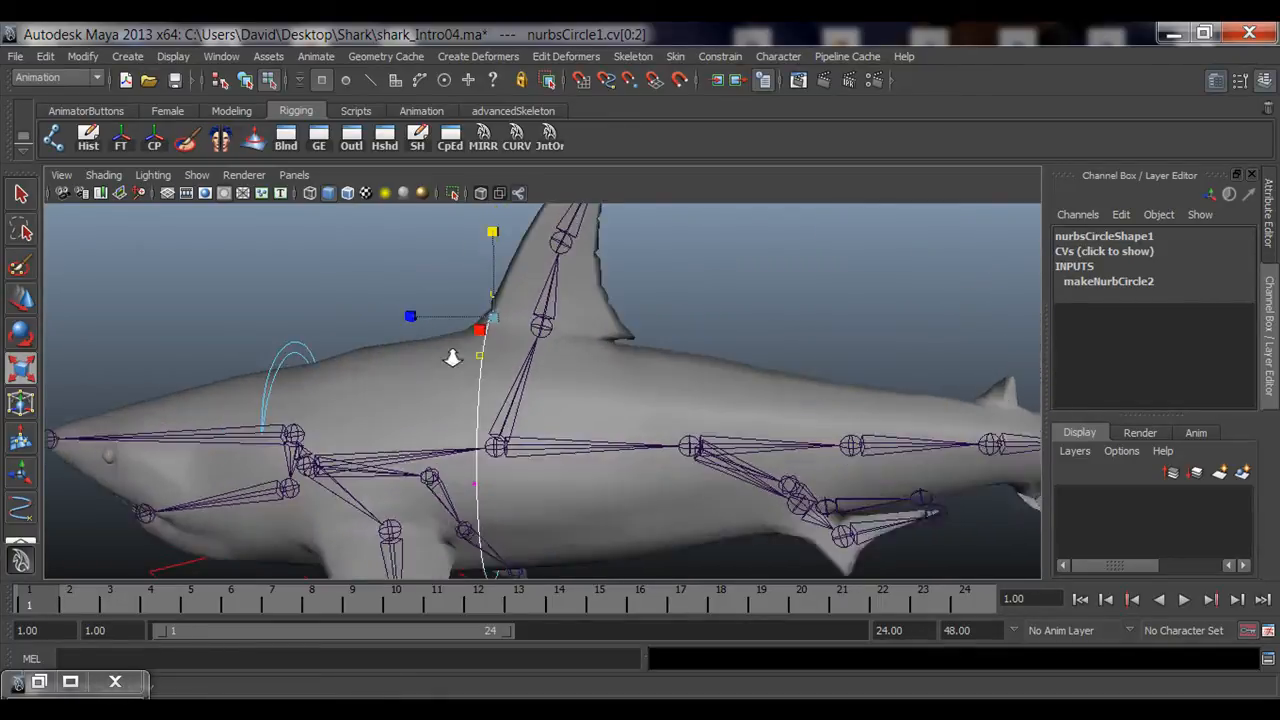
left_click_drag(452, 357, 663, 342, "alt")
key("w")
key("e")
key("q")
key("r")
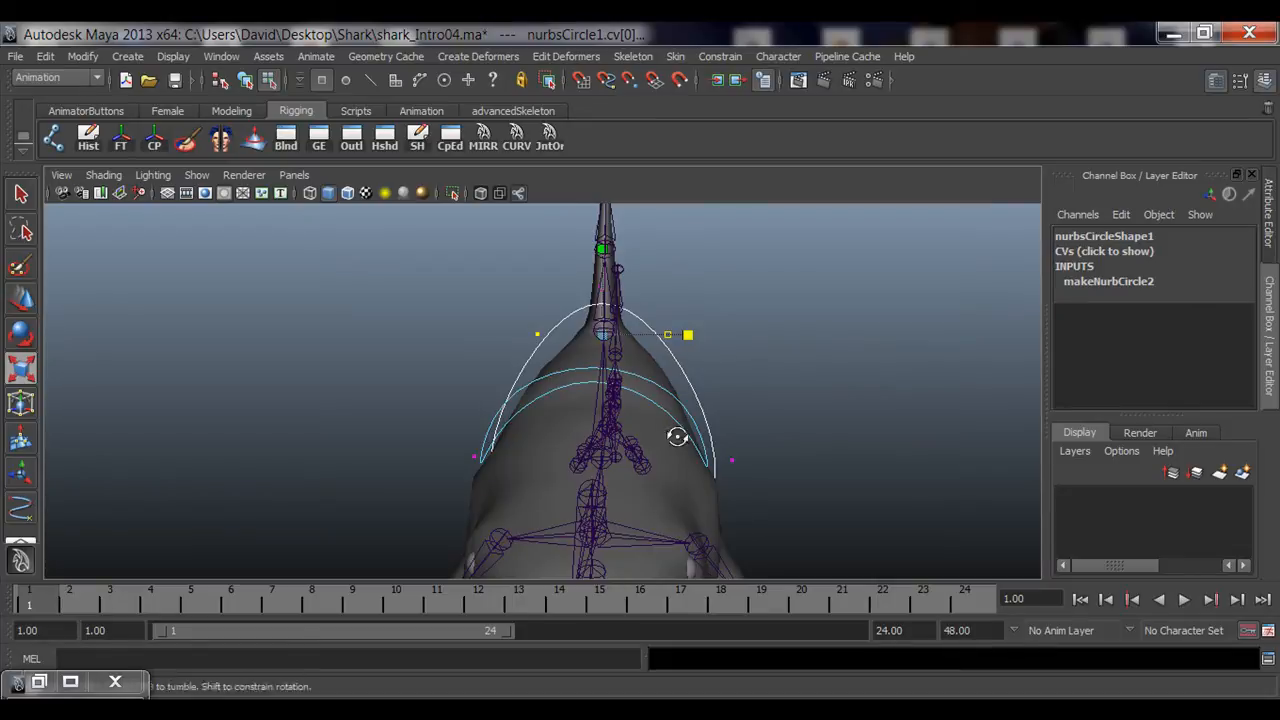
left_click_drag(677, 437, 487, 413, "alt")
key("F8")
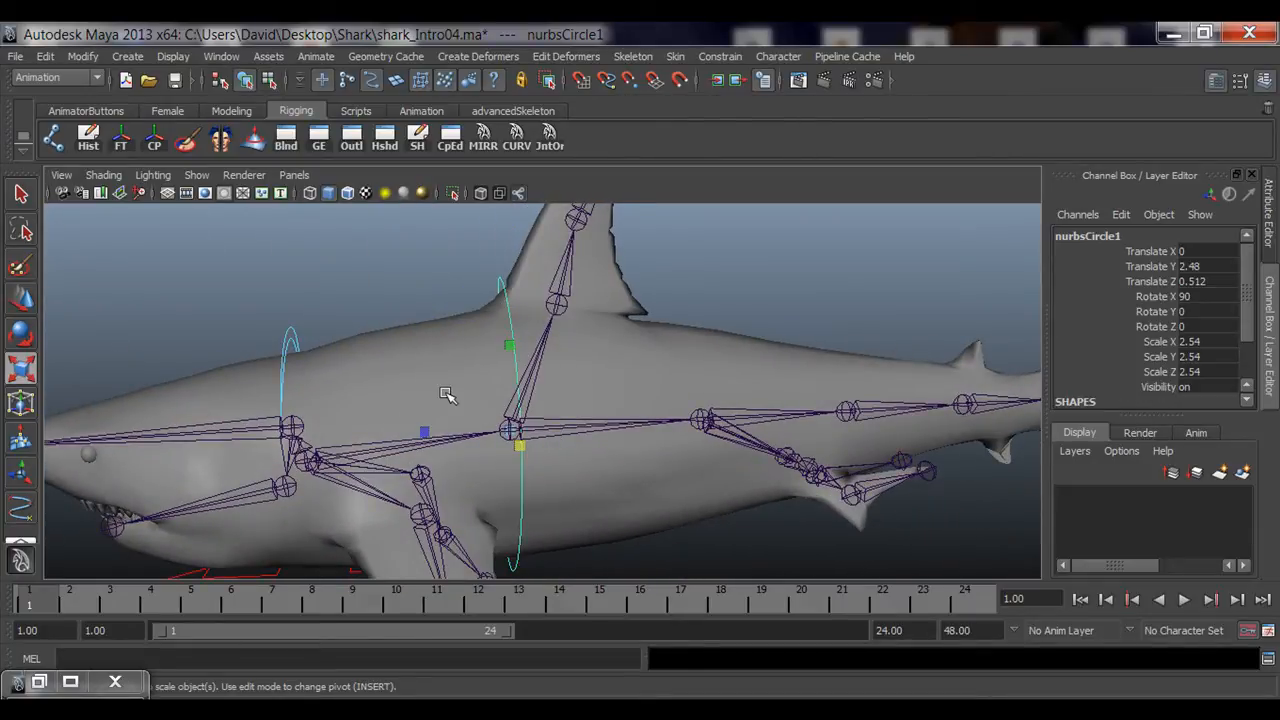
Rename the mid-body circle as Shark_mid_ctrl.
key("w")
key("f")
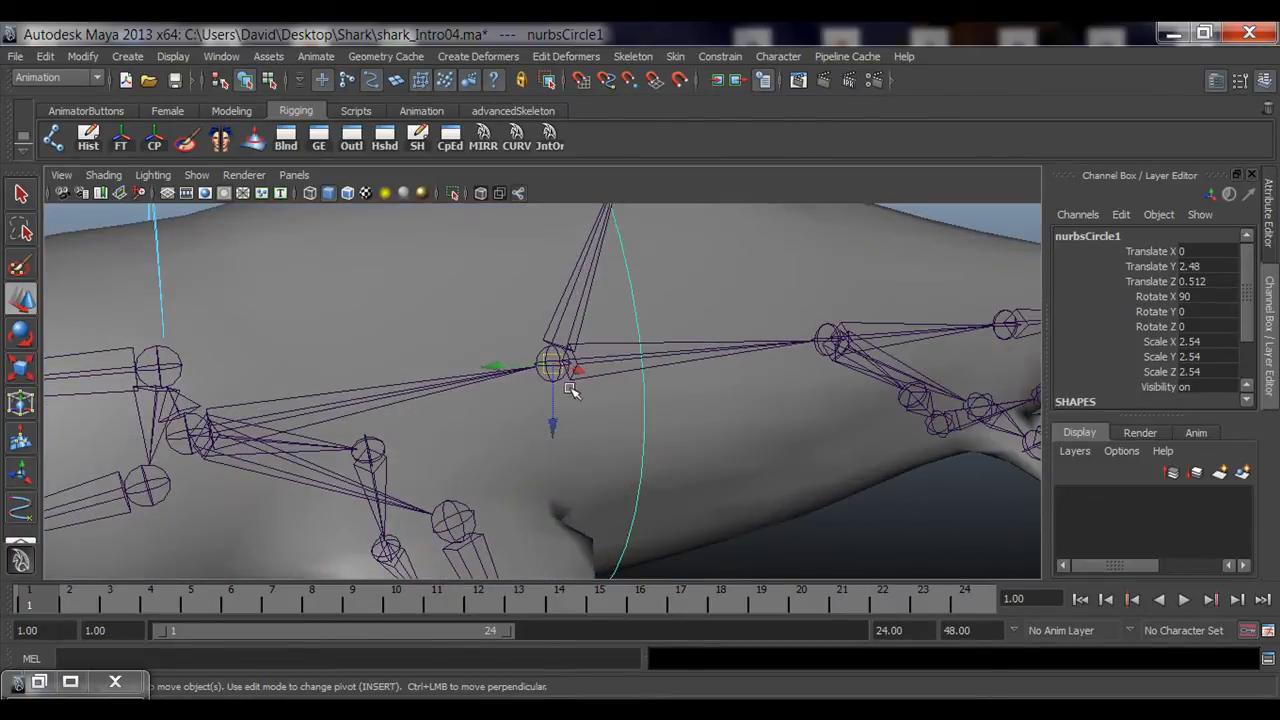
right_click_drag(596, 416, 428, 344, "alt")
middle_click_drag(428, 344, 508, 380, "alt")
left_click_drag(508, 380, 468, 374, "alt")
left_click(1104, 239)
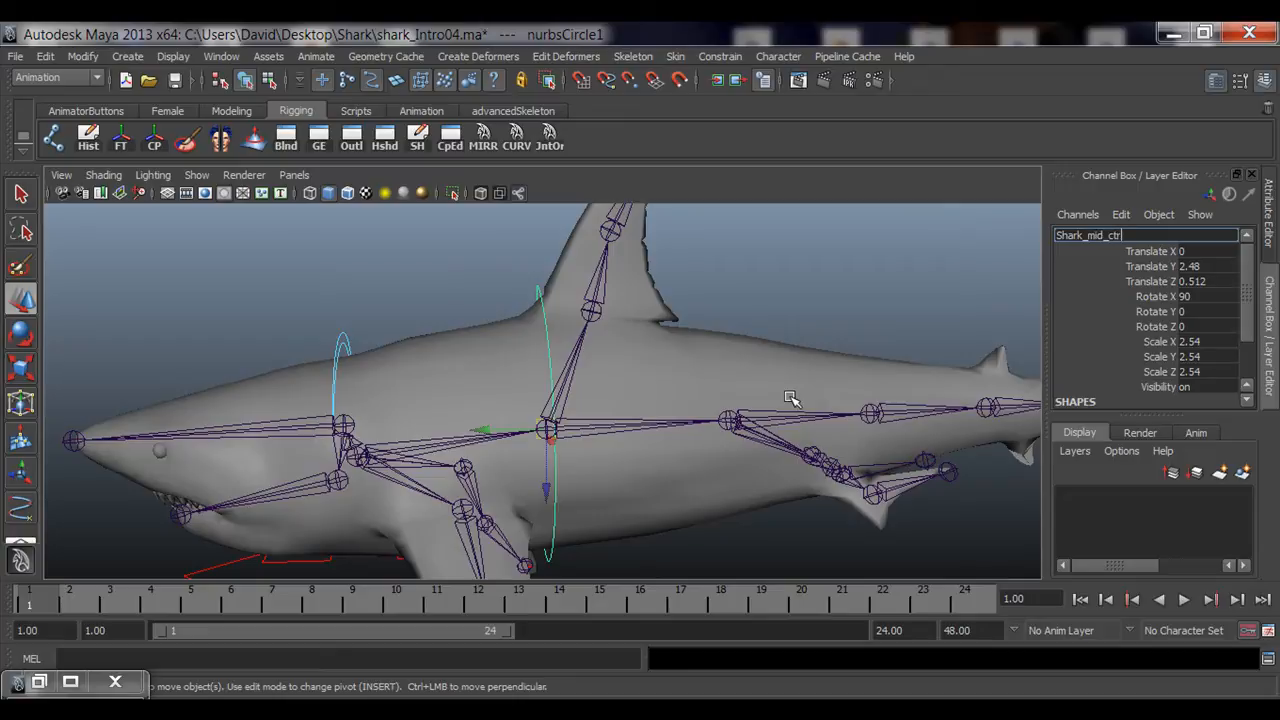
key("Return")
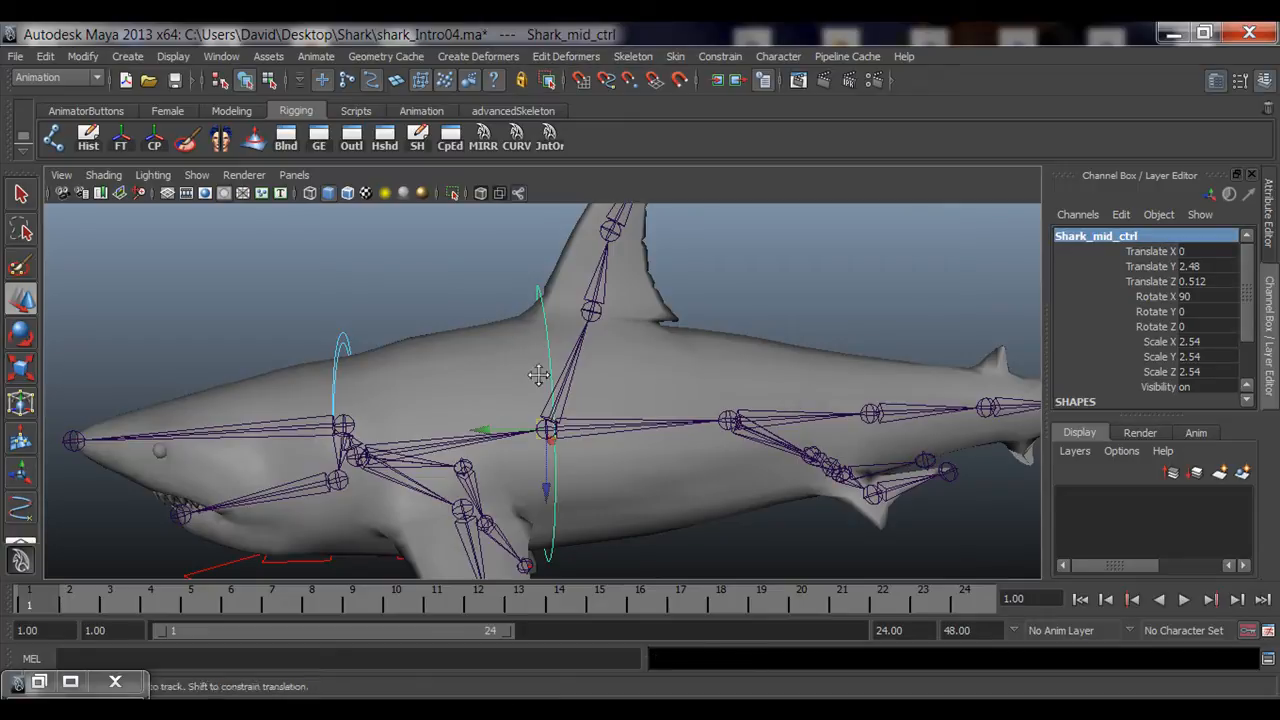
Freeze the transformations of the mid-body control curve.
left_click_drag(534, 371, 580, 290, "alt")
left_click_drag(534, 443, 597, 457, "alt")
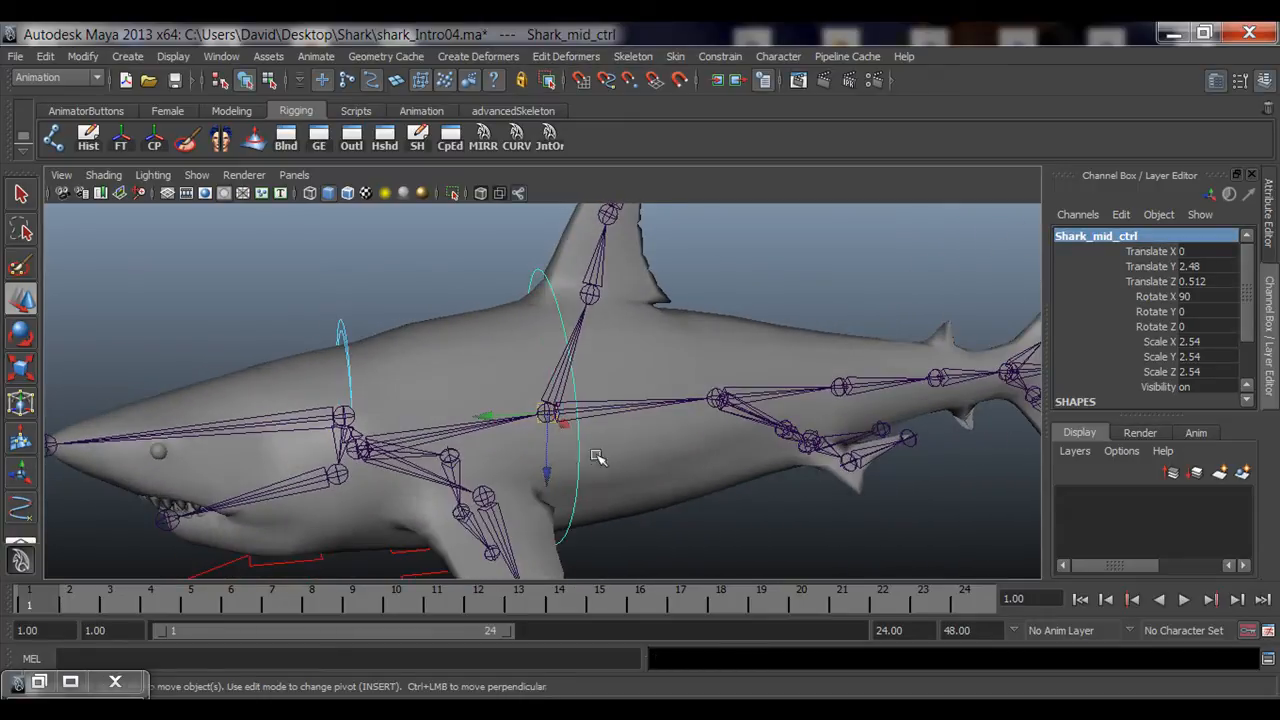
left_click(124, 146)
left_click_drag(560, 345, 586, 357, "alt")
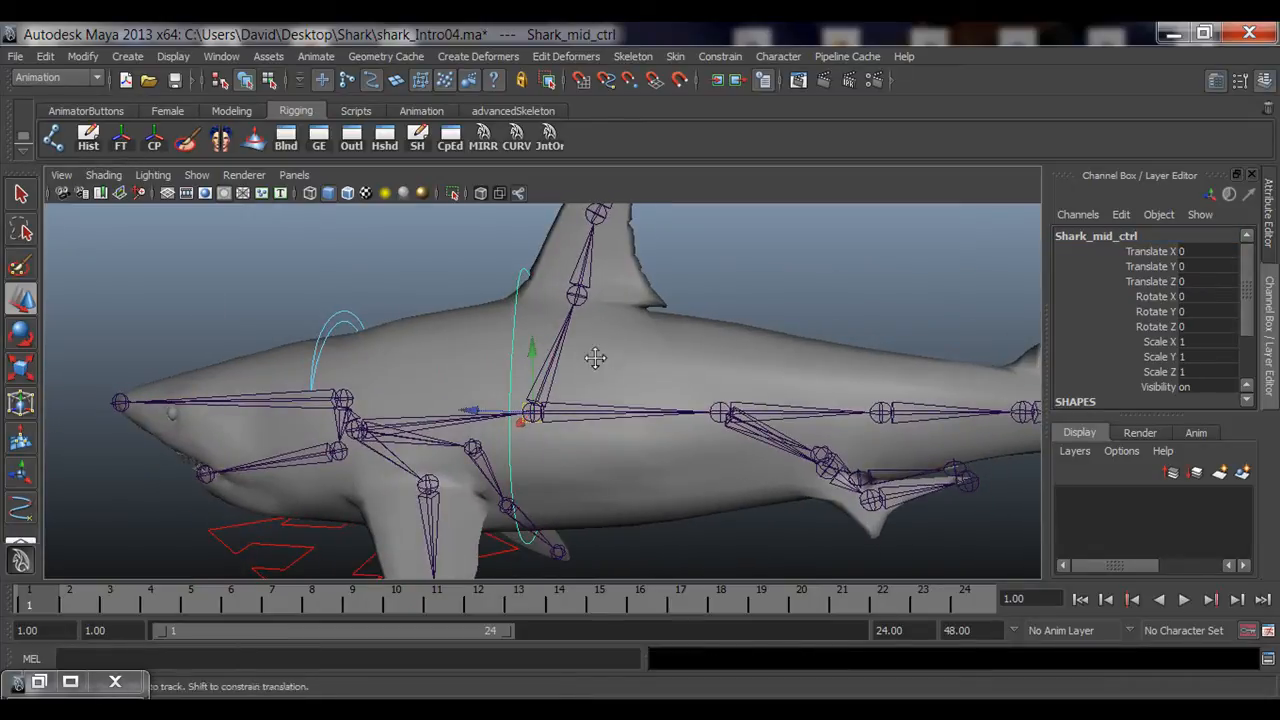
Orient-constrain the spine joint mid_jnt to the Shark_mid_ctrl curve.
middle_click_drag(595, 357, 576, 364, "alt")
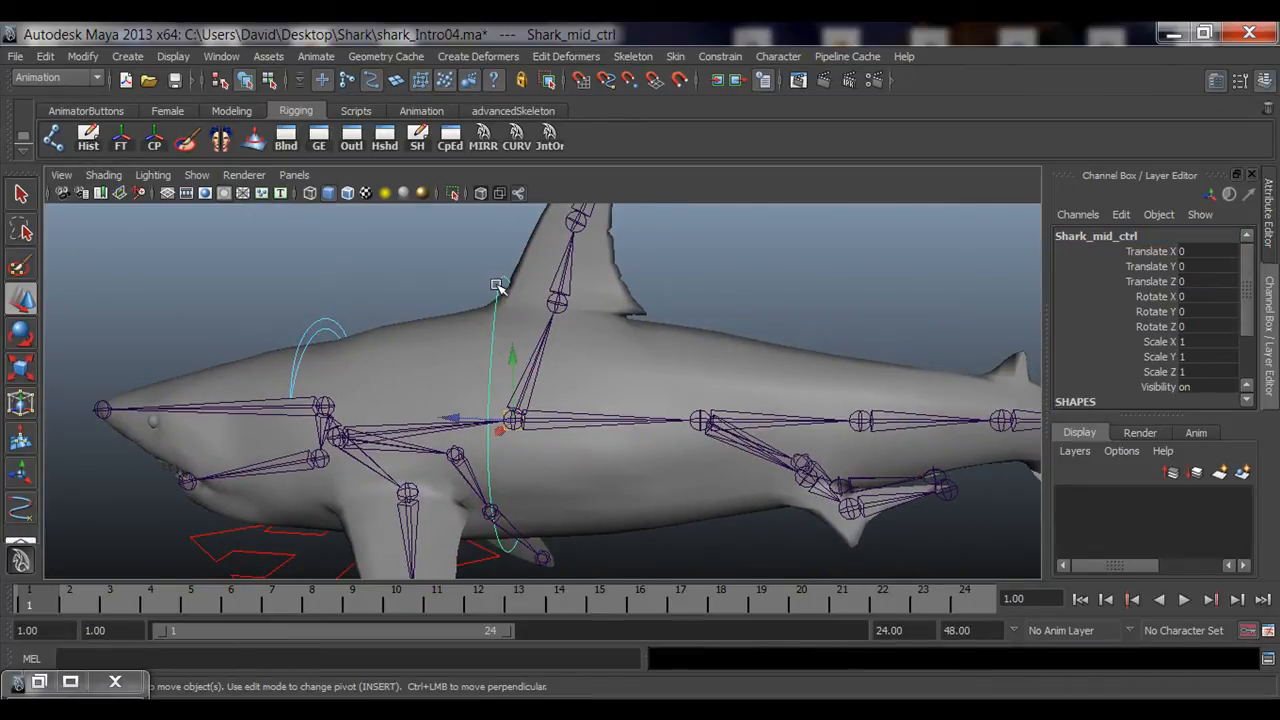
middle_click_drag(503, 343, 503, 300, "alt")
right_click_drag(432, 300, 523, 355, "alt")
key("q")
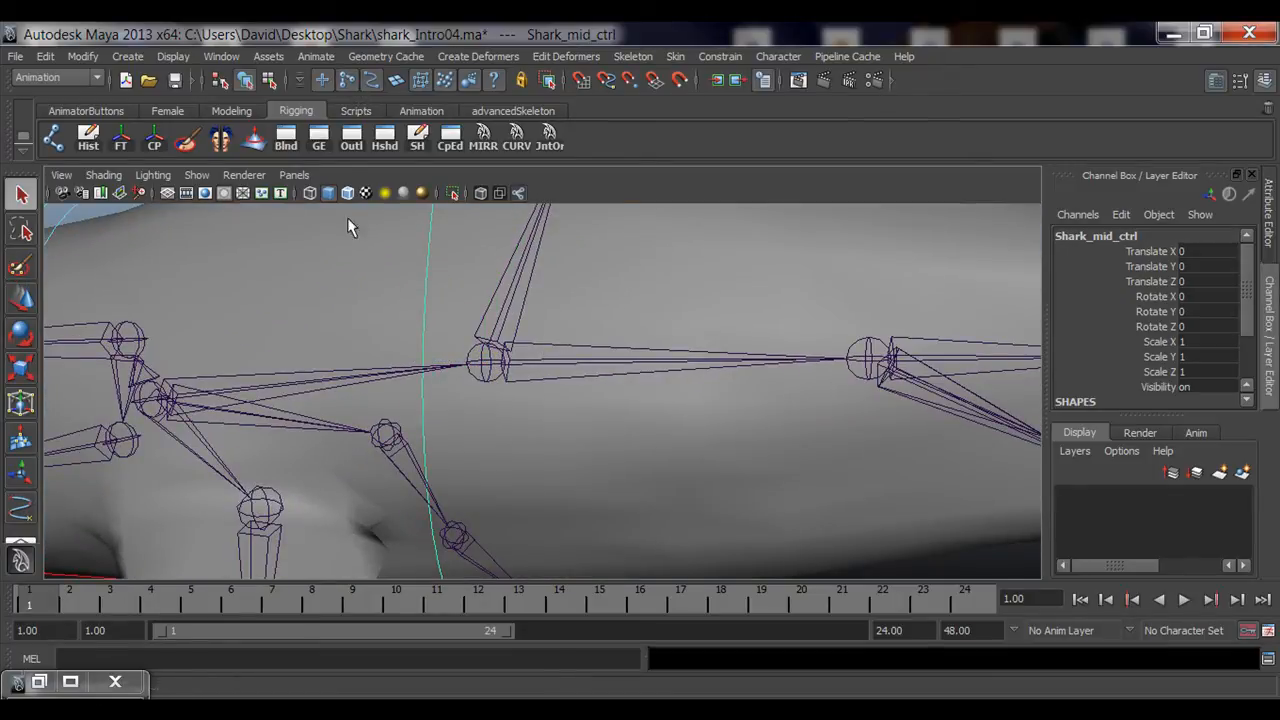
left_click(482, 380, "shift")
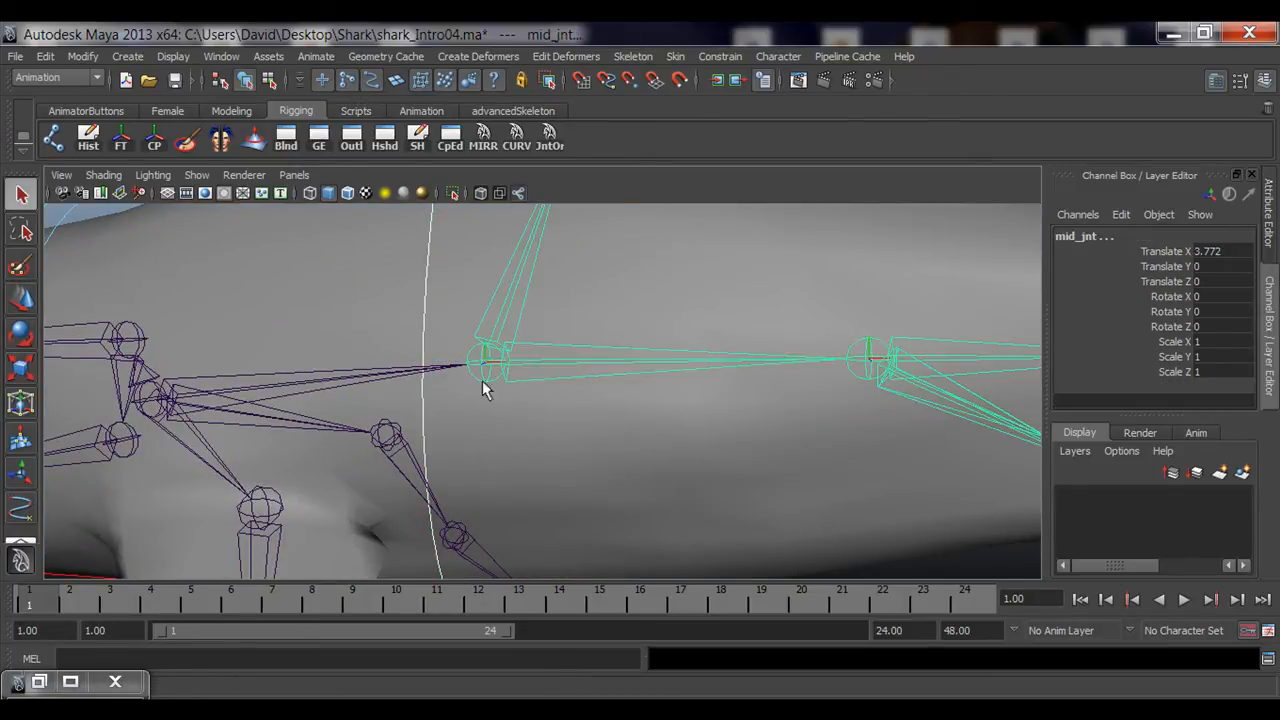
left_click(727, 58)
left_click(733, 122)
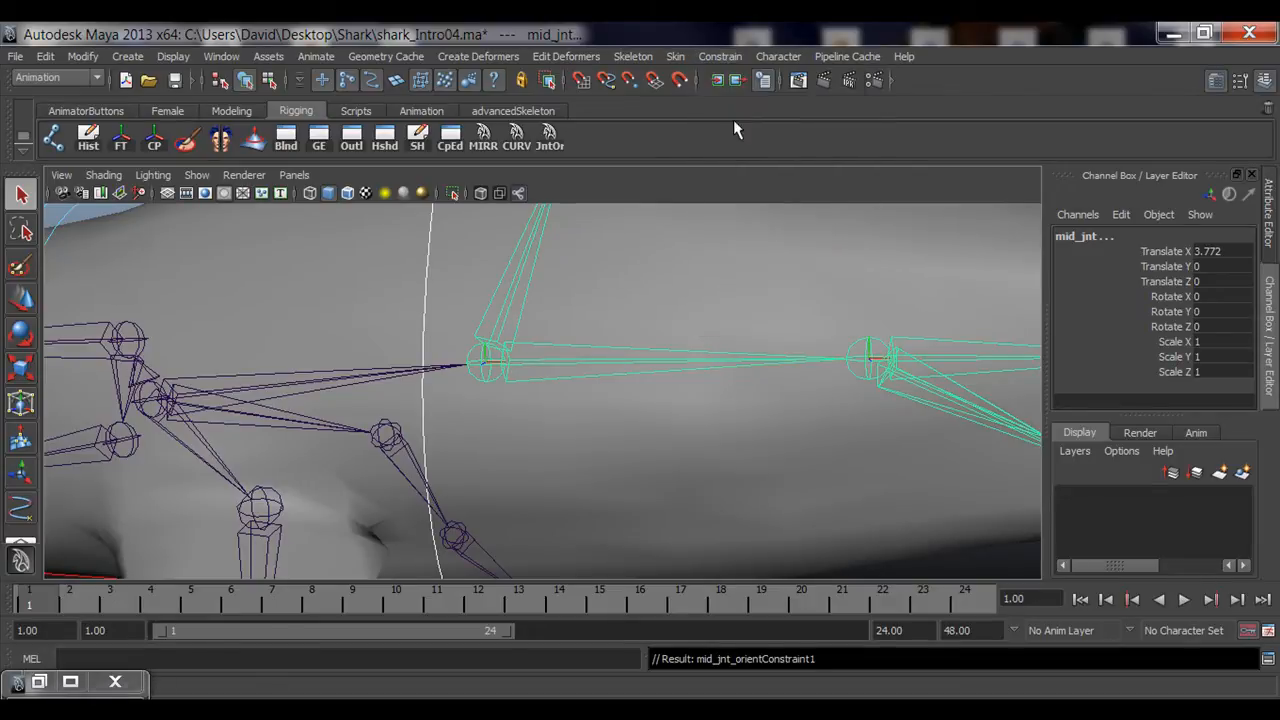
Test-rotate Shark_mid_ctrl to check how the rear joints follow, and undo the rotation.
right_click_drag(829, 392, 650, 370, "alt")
left_click_drag(650, 370, 502, 451, "alt")
left_click(489, 268)
left_click(496, 297)
key("e")
key("ctrl+z")
key("ctrl+z")
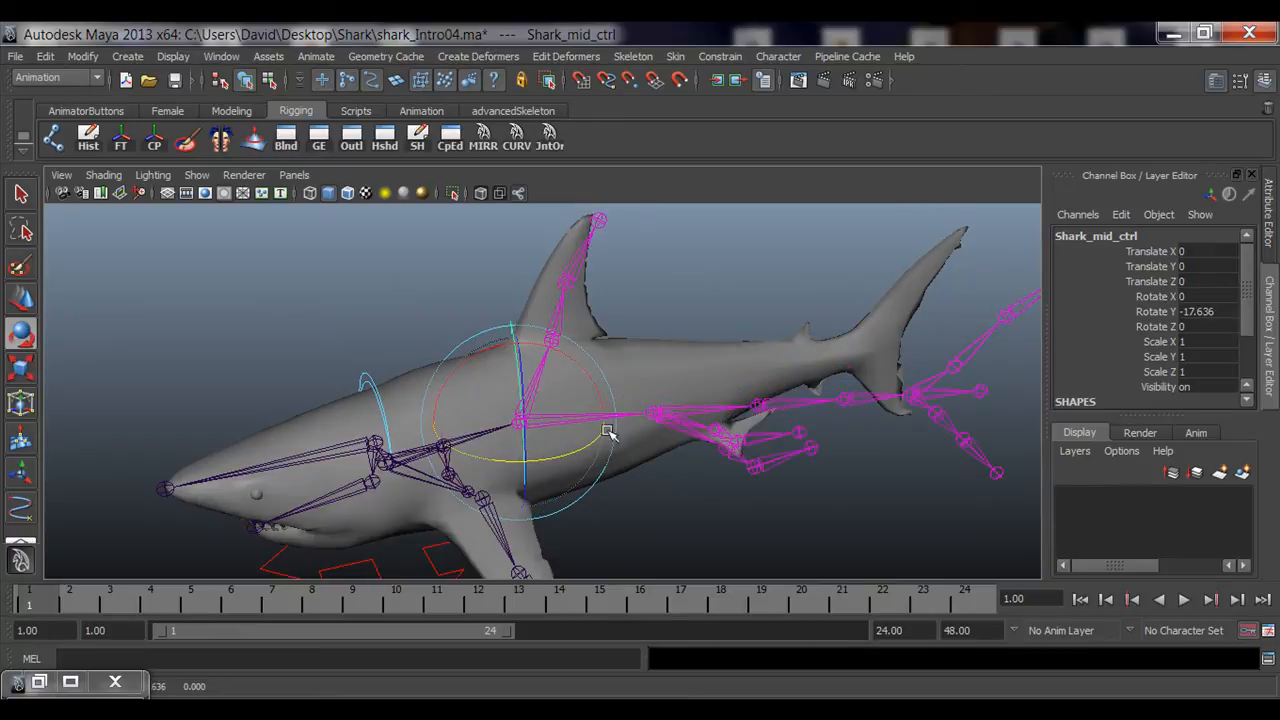
key("ctrl+z")
Color the Shark_mid_ctrl curve cyan with the RigBox curve tool and deselect it.
left_click_drag(712, 454, 648, 438, "alt")
left_click(702, 318)
left_click_drag(702, 318, 466, 270, "alt")
left_click(423, 275)
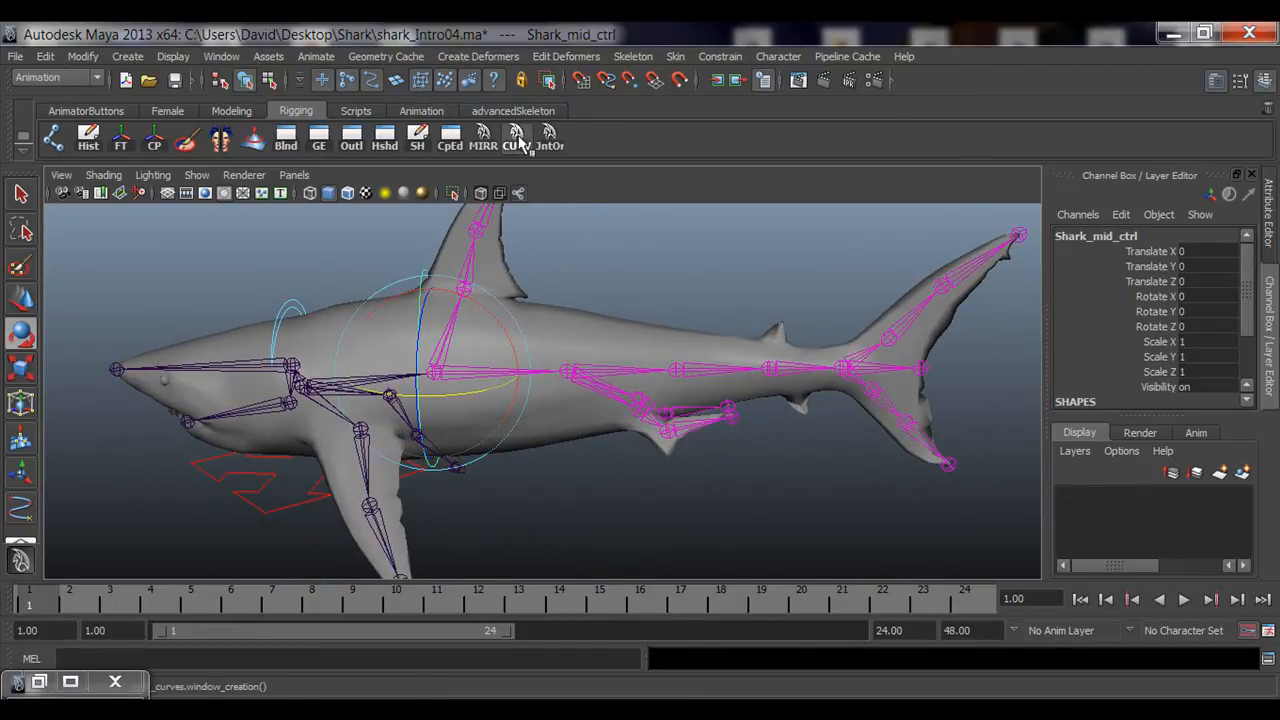
left_click(516, 138)
left_click_drag(568, 278, 910, 178)
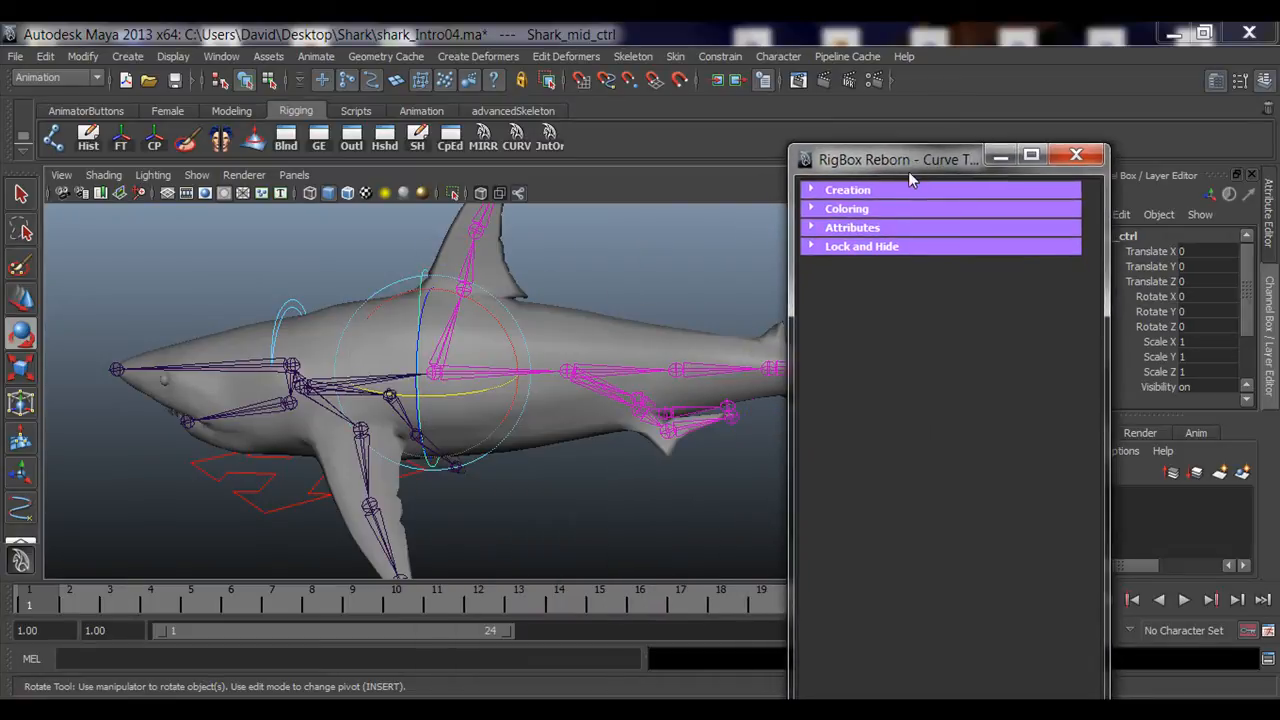
left_click(840, 209)
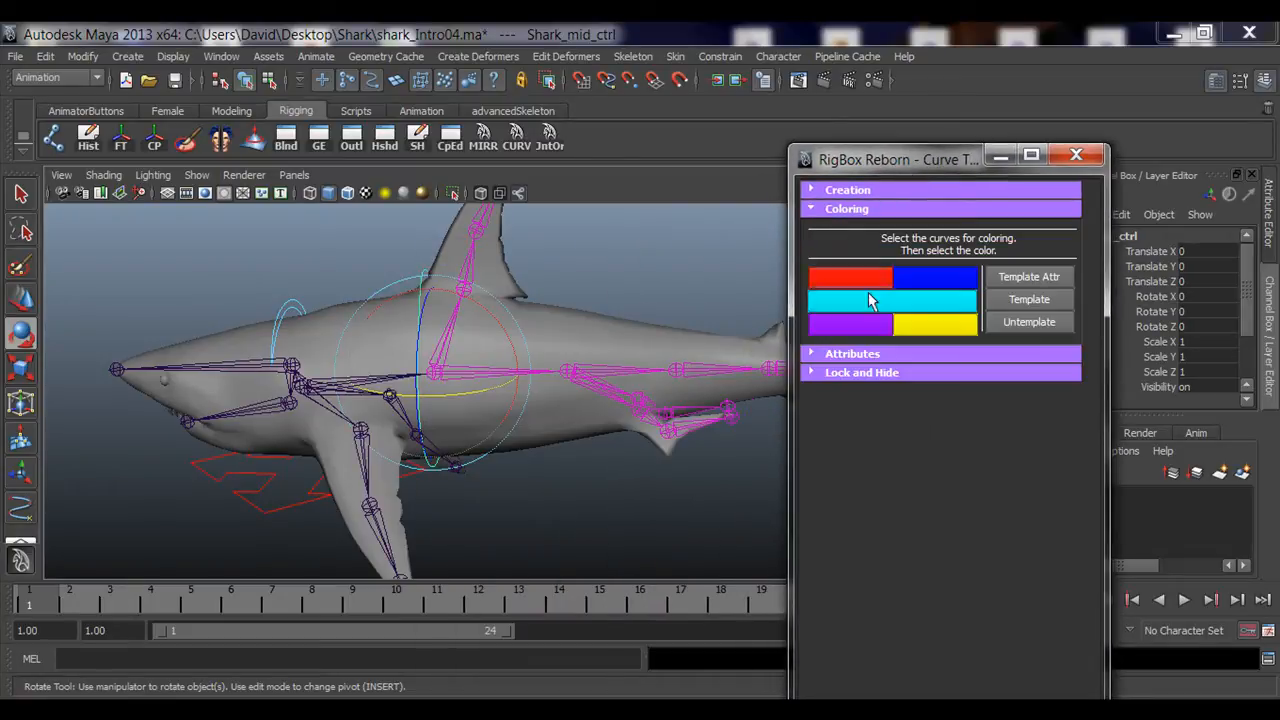
left_click(563, 256)
Create a 2D circle control curve with the RigBox curve tool.
left_click_drag(556, 374, 390, 334, "alt")
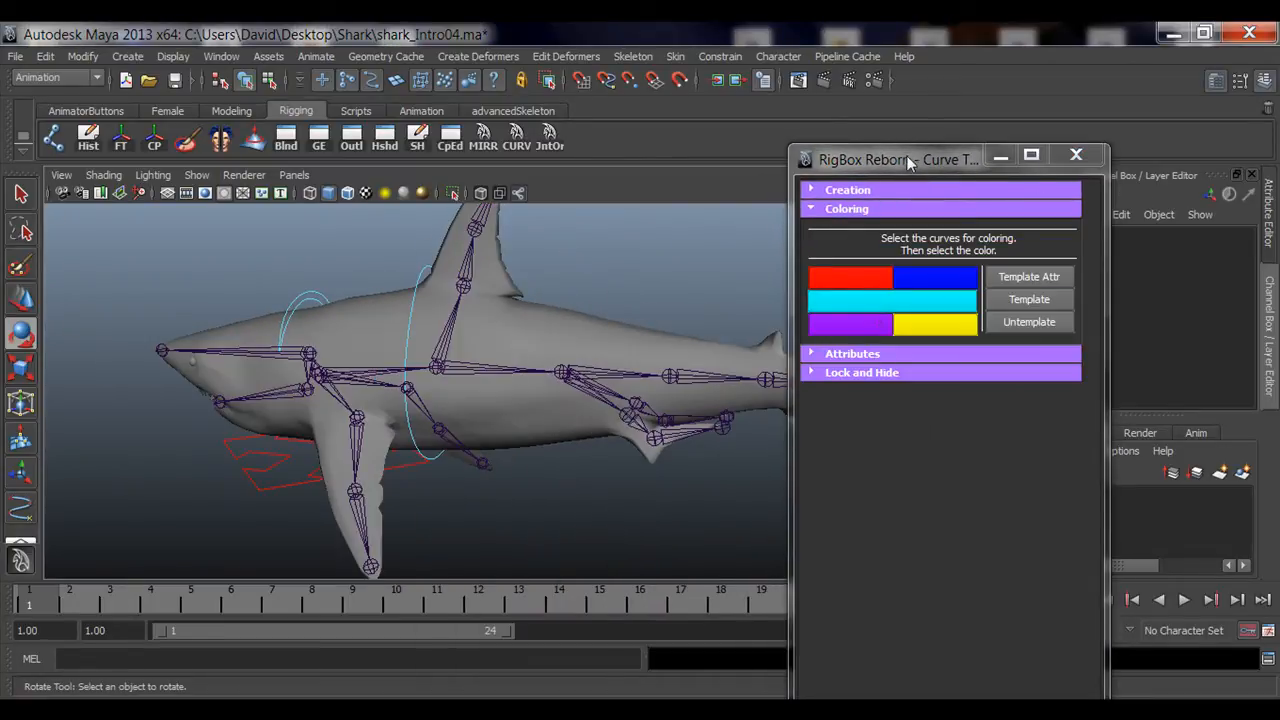
left_click_drag(907, 157, 1007, 125)
left_click_drag(520, 318, 648, 302, "alt")
left_click(917, 180)
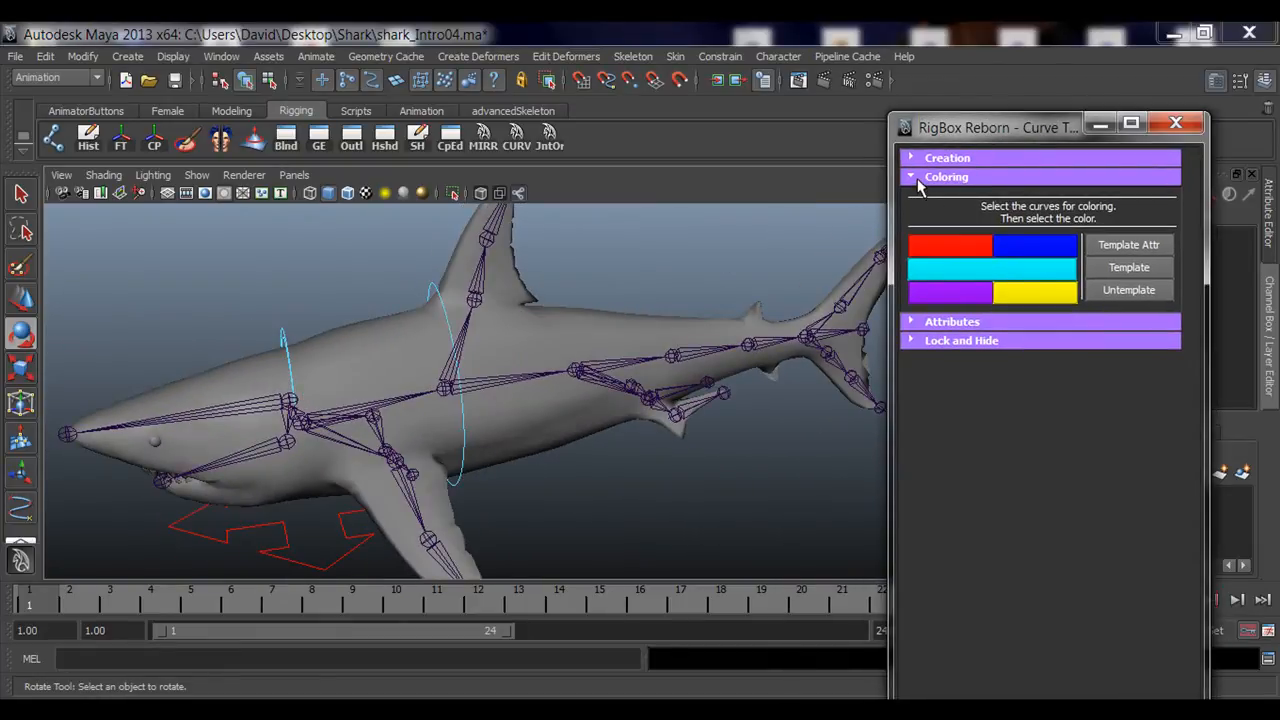
left_click(917, 179)
left_click(920, 160)
left_click(976, 332)
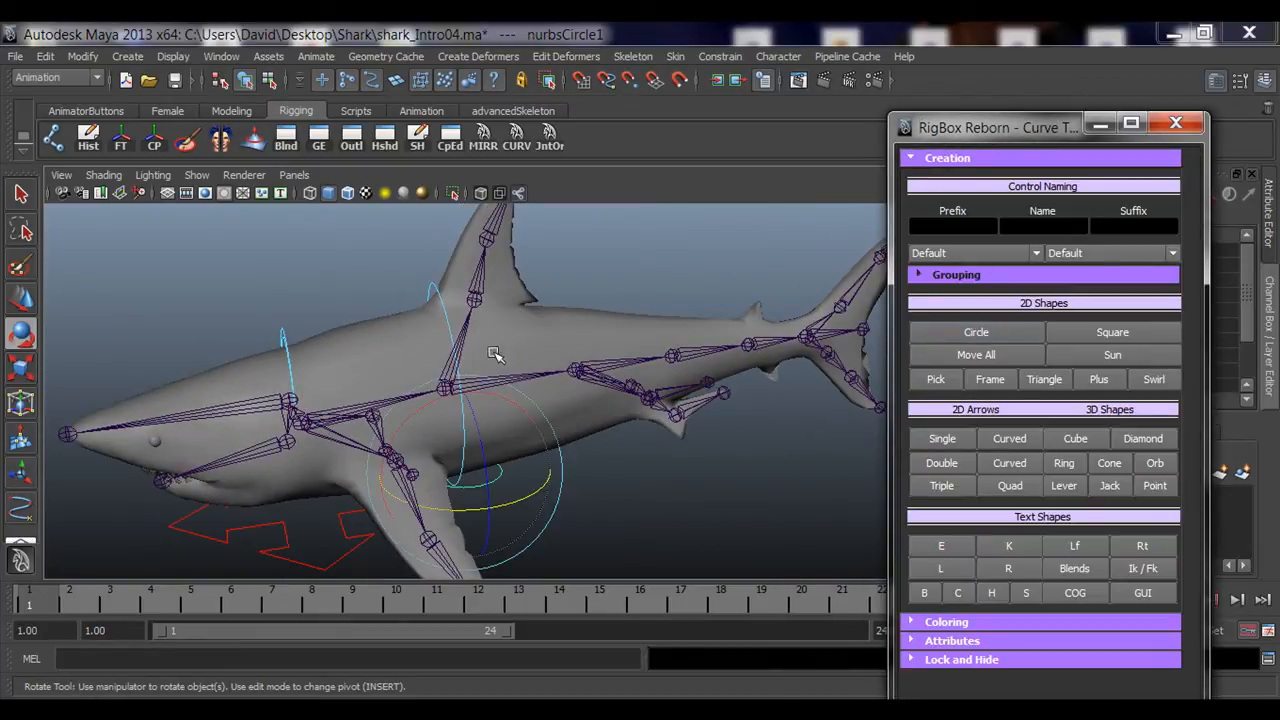
Snap the new circle to the first tail joint behind the mid-body joint.
left_click_drag(491, 354, 560, 354, "alt")
right_click_drag(560, 354, 653, 342, "alt")
left_click_drag(580, 357, 459, 357, "alt")
key("w")
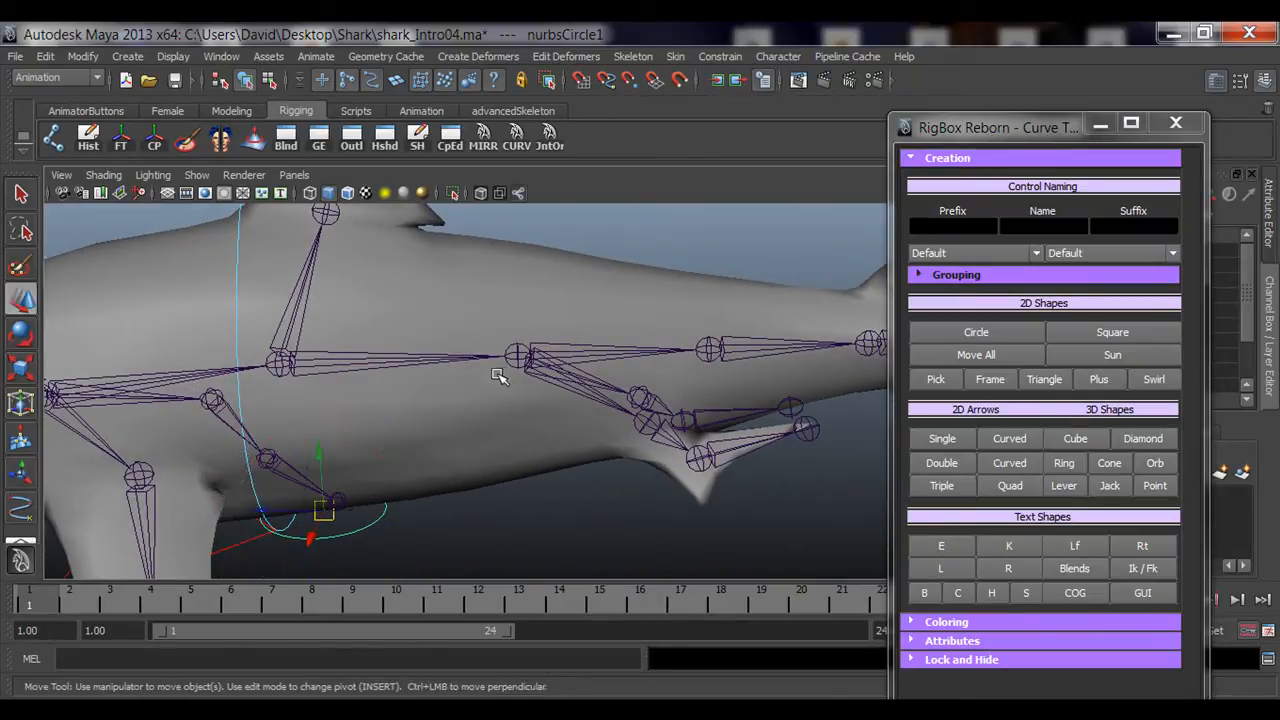
left_click(517, 357)
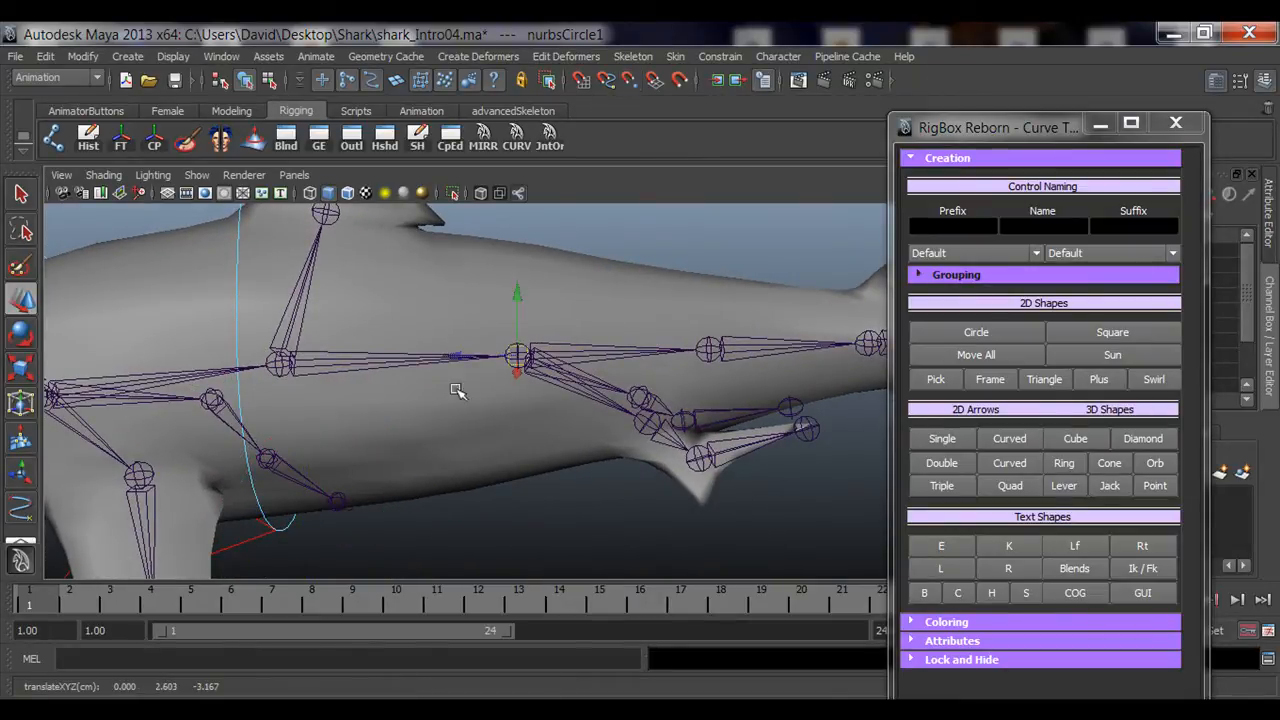
left_click_drag(457, 391, 490, 372, "alt")
Rotate the circle 90 degrees in X and scale it uniformly to about 2.173 around the tail base.
left_click_drag(1016, 120, 913, 110)
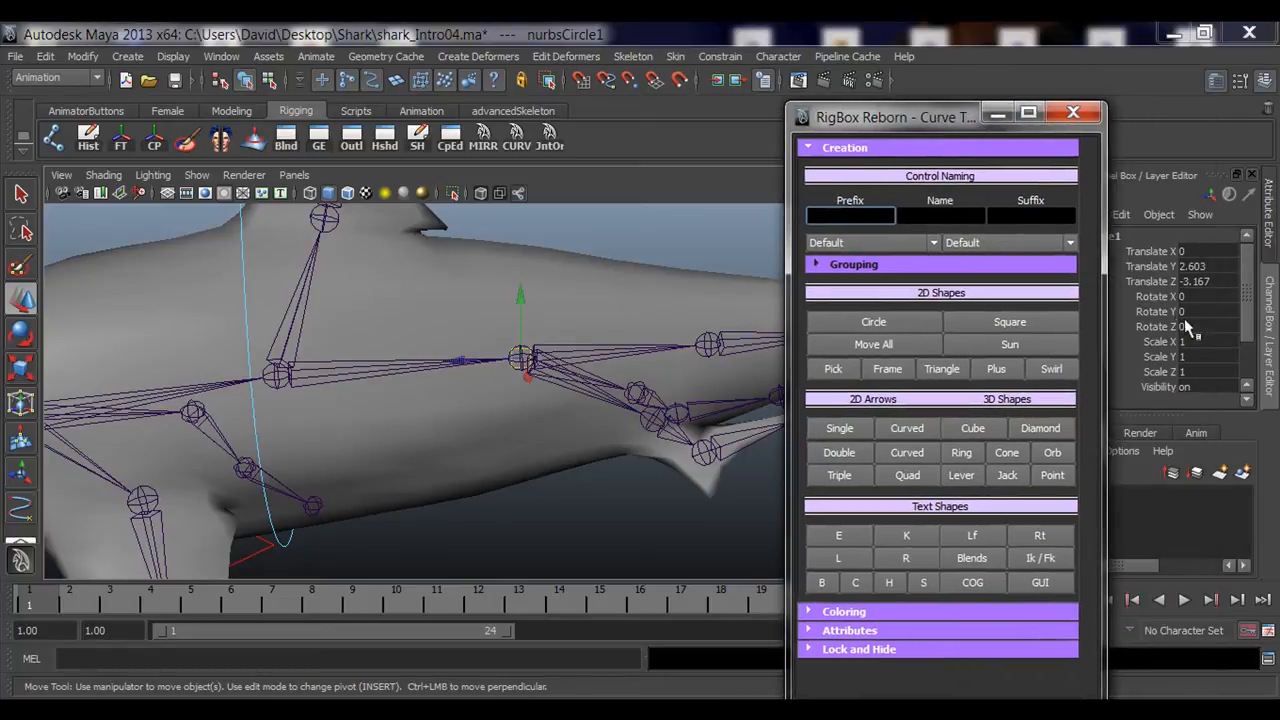
double_click(1197, 297)
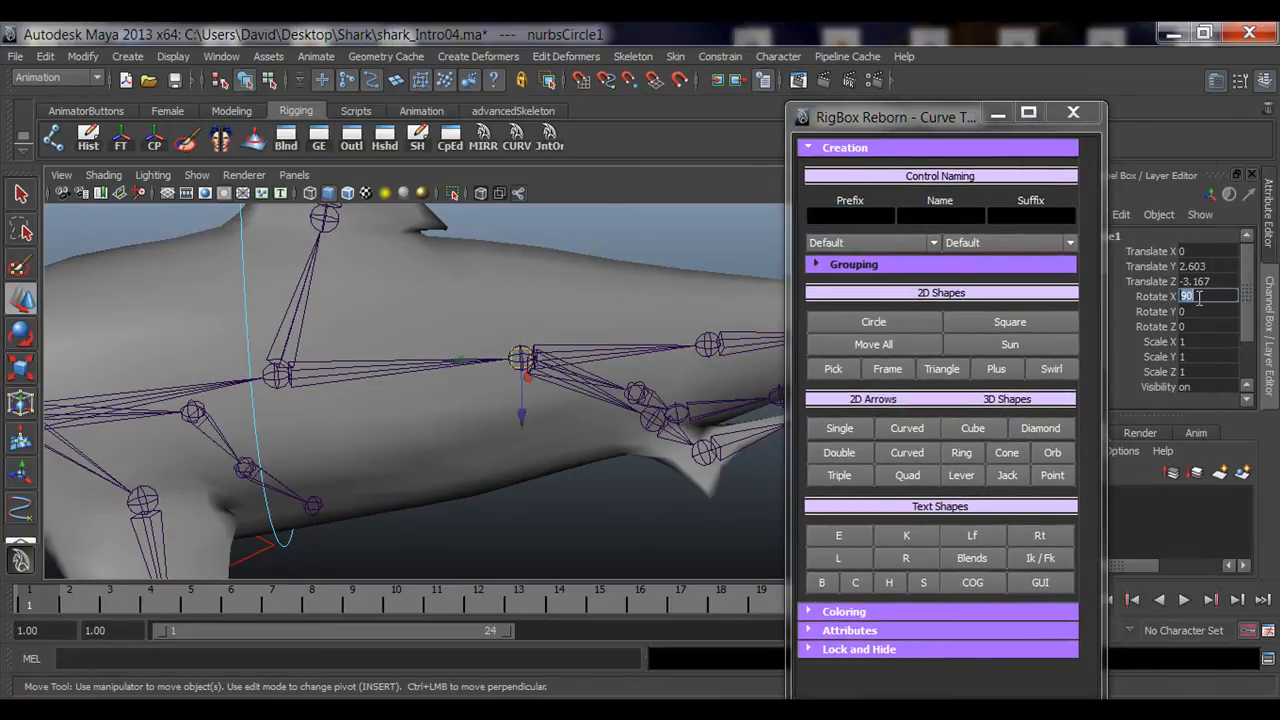
left_click_drag(470, 280, 501, 428, "alt")
key("r")
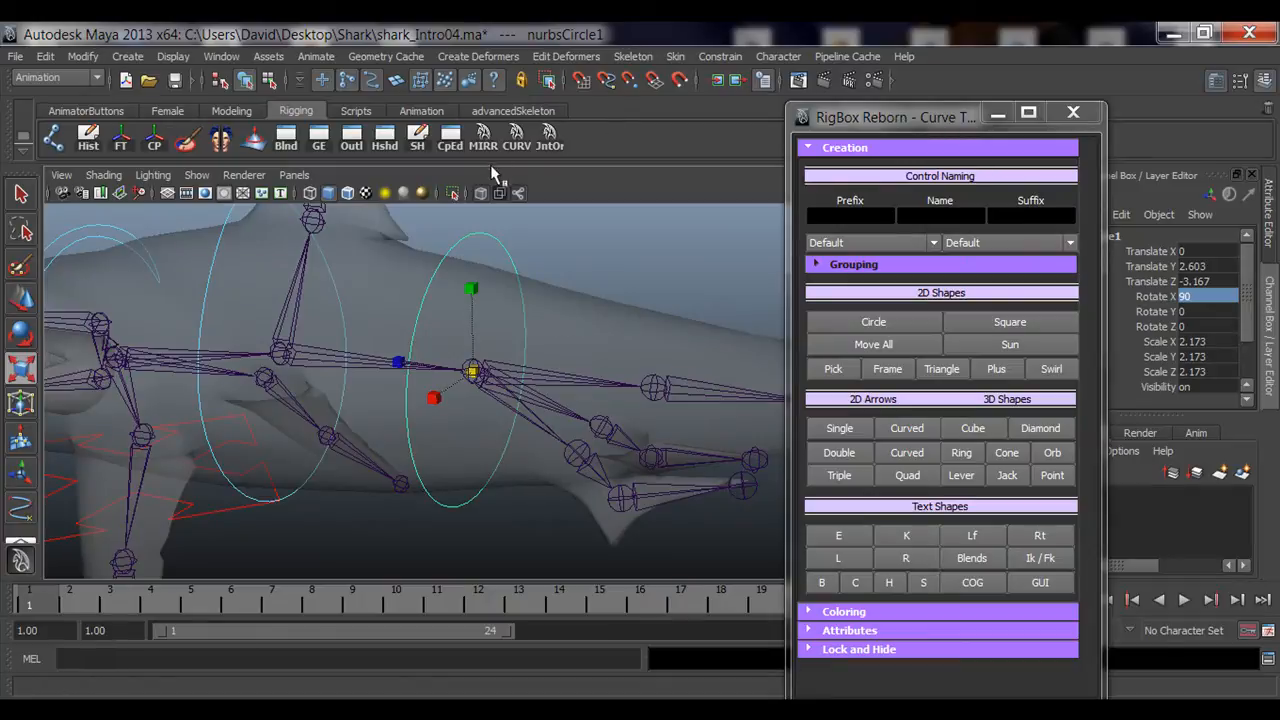
Lower the tail circle's top control vertex toward the back behind the dorsal fin, and return to object mode.
left_click_drag(470, 300, 560, 375, "alt")
key("r")
key("F8")
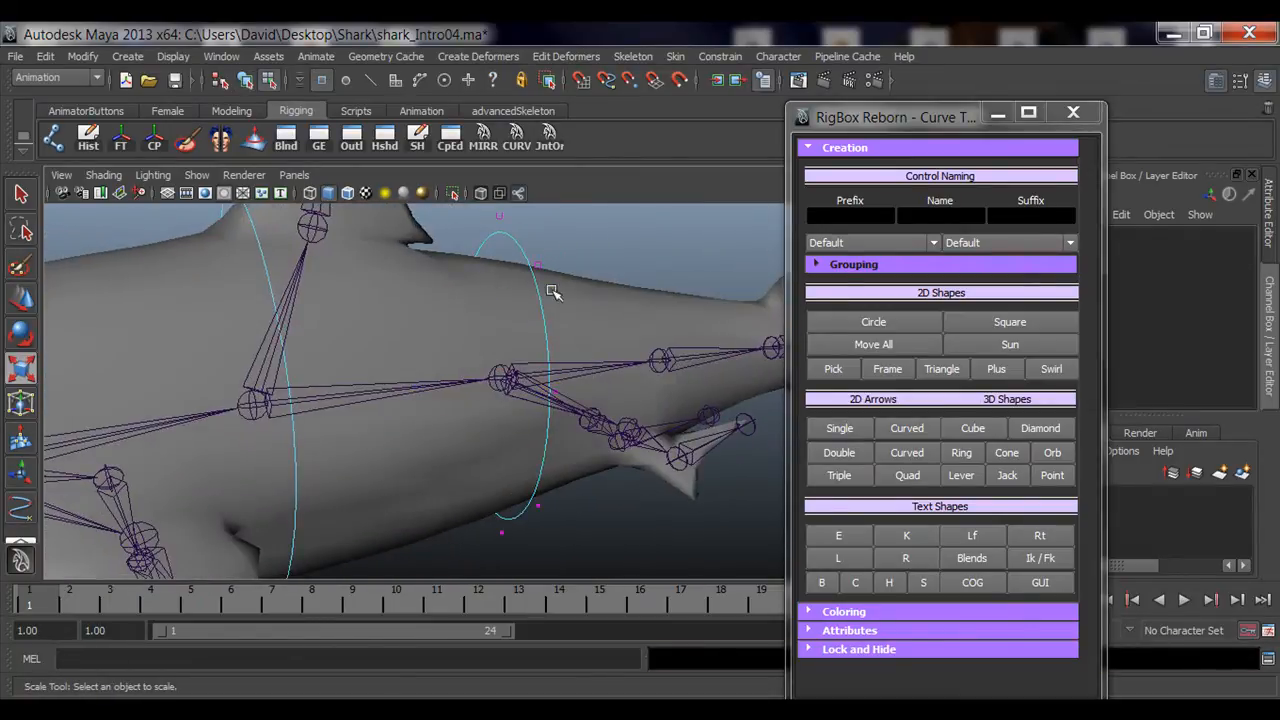
middle_click_drag(560, 330, 531, 319, "alt")
left_click_drag(531, 319, 500, 250, "alt")
key("w")
left_click_drag(489, 316, 489, 325)
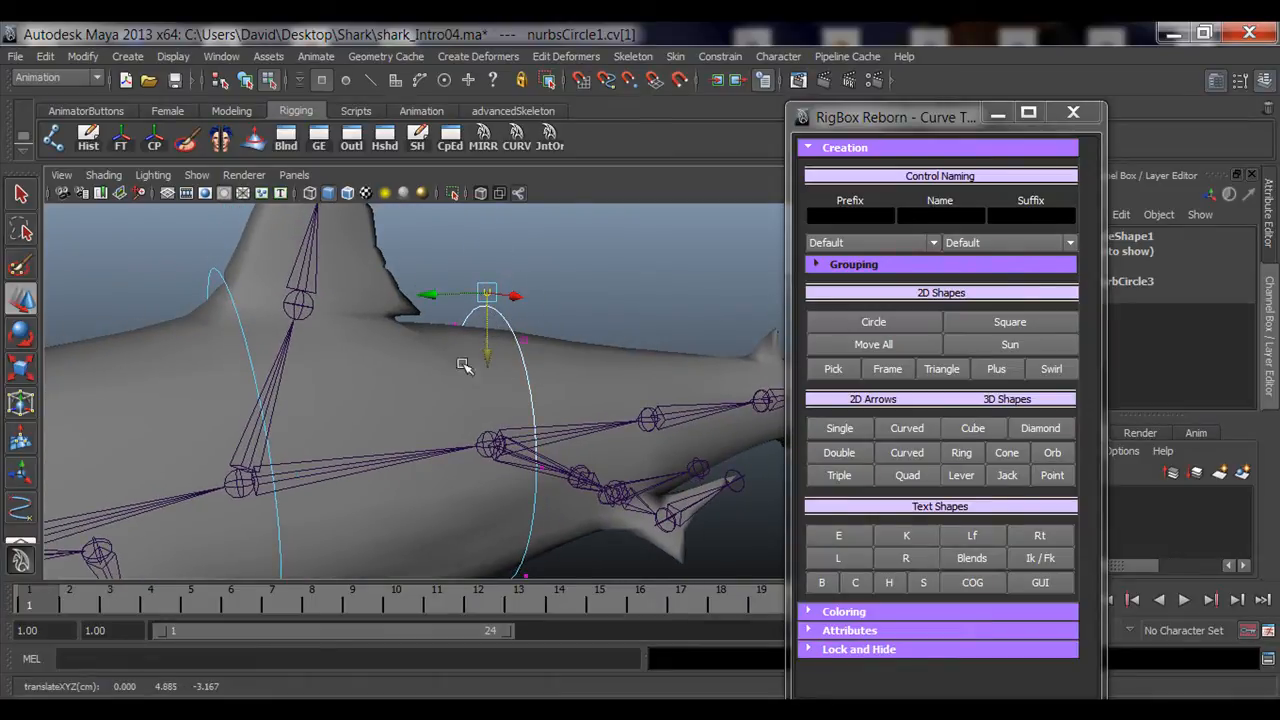
left_click_drag(463, 366, 537, 412, "alt")
key("r")
key("F8")
key("w")
right_click_drag(421, 422, 597, 437, "alt")
left_click_drag(599, 438, 498, 442, "alt")
right_click_drag(498, 442, 463, 428, "alt")
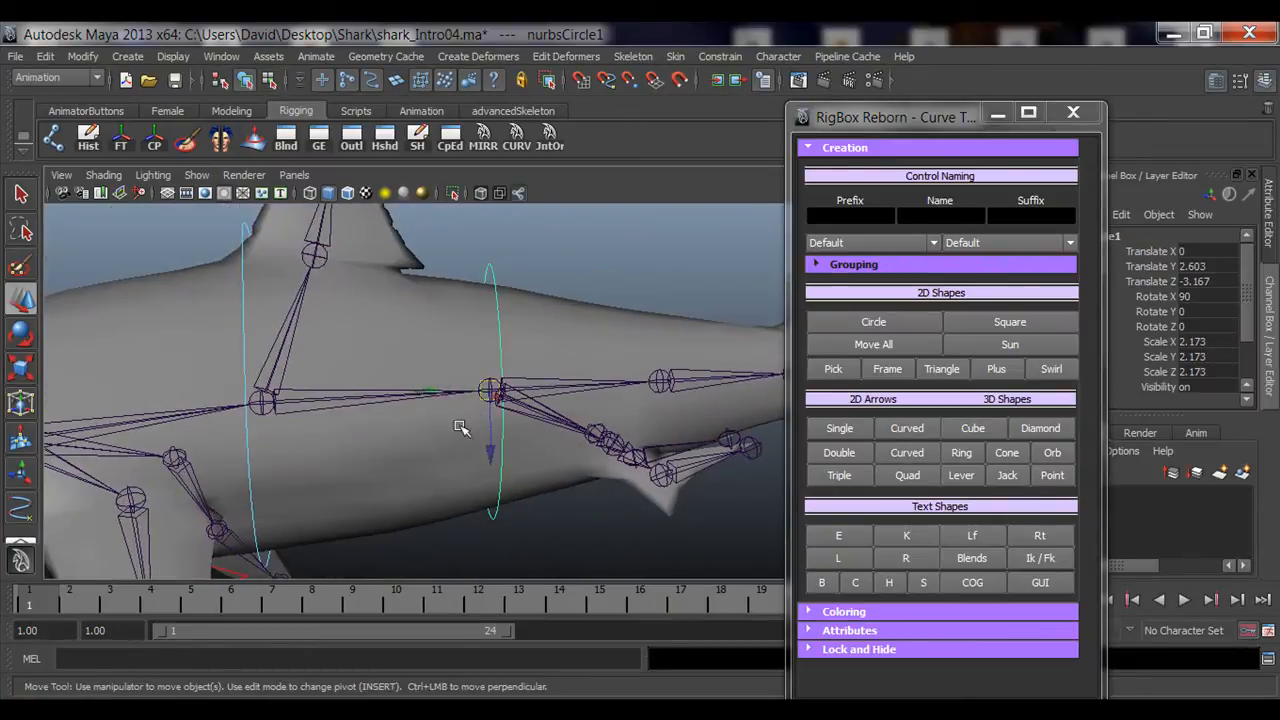
Rename the tail circle as Shark_tail01_ctrl.
left_click_drag(463, 428, 566, 392, "alt")
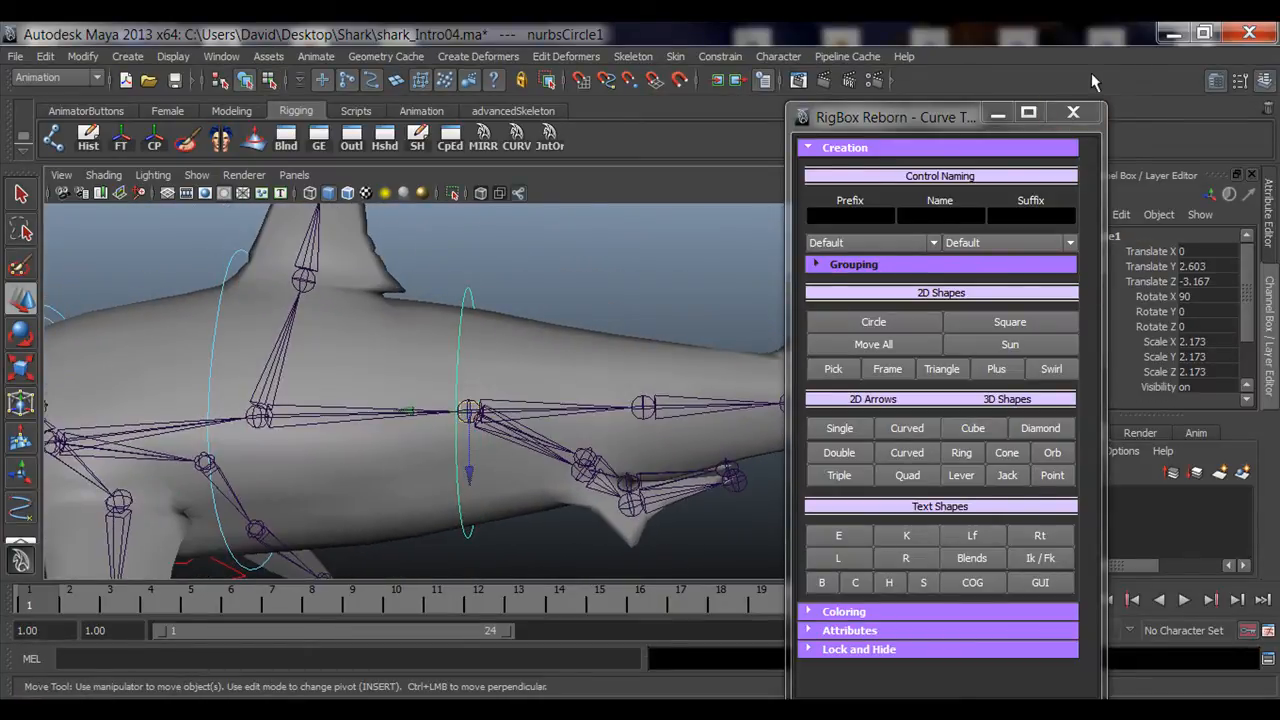
left_click(997, 113)
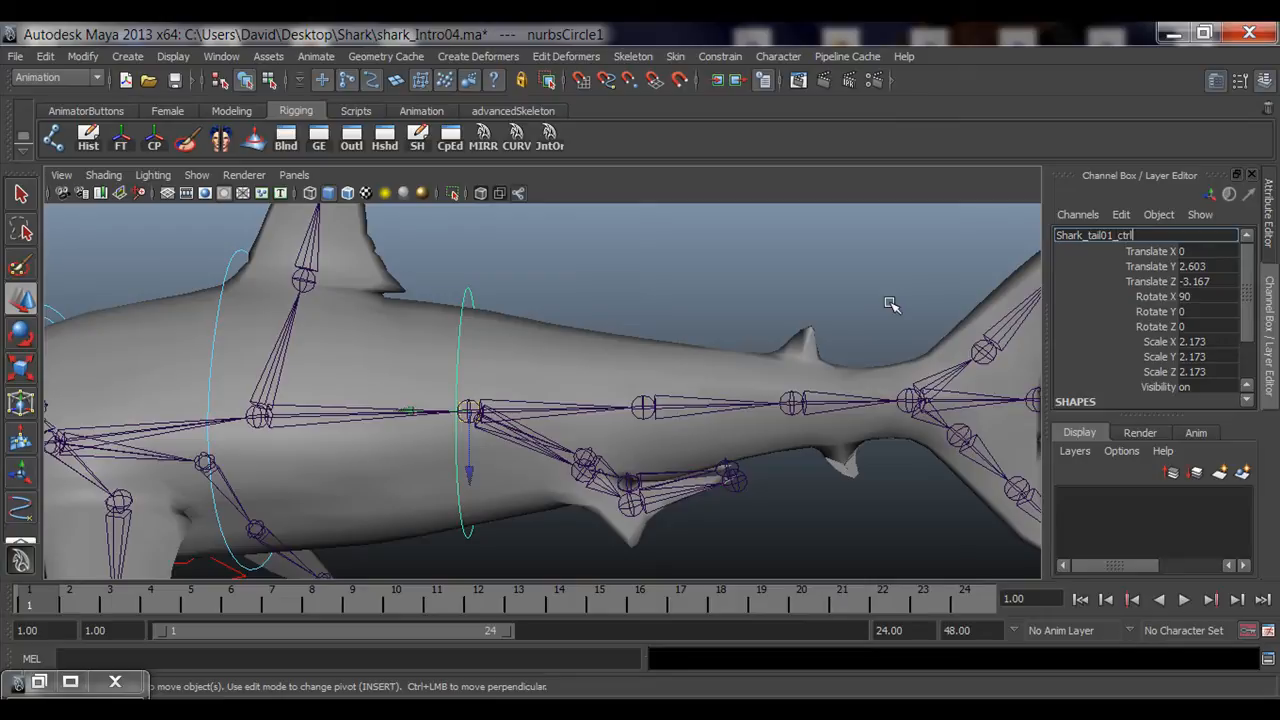
key("Return")
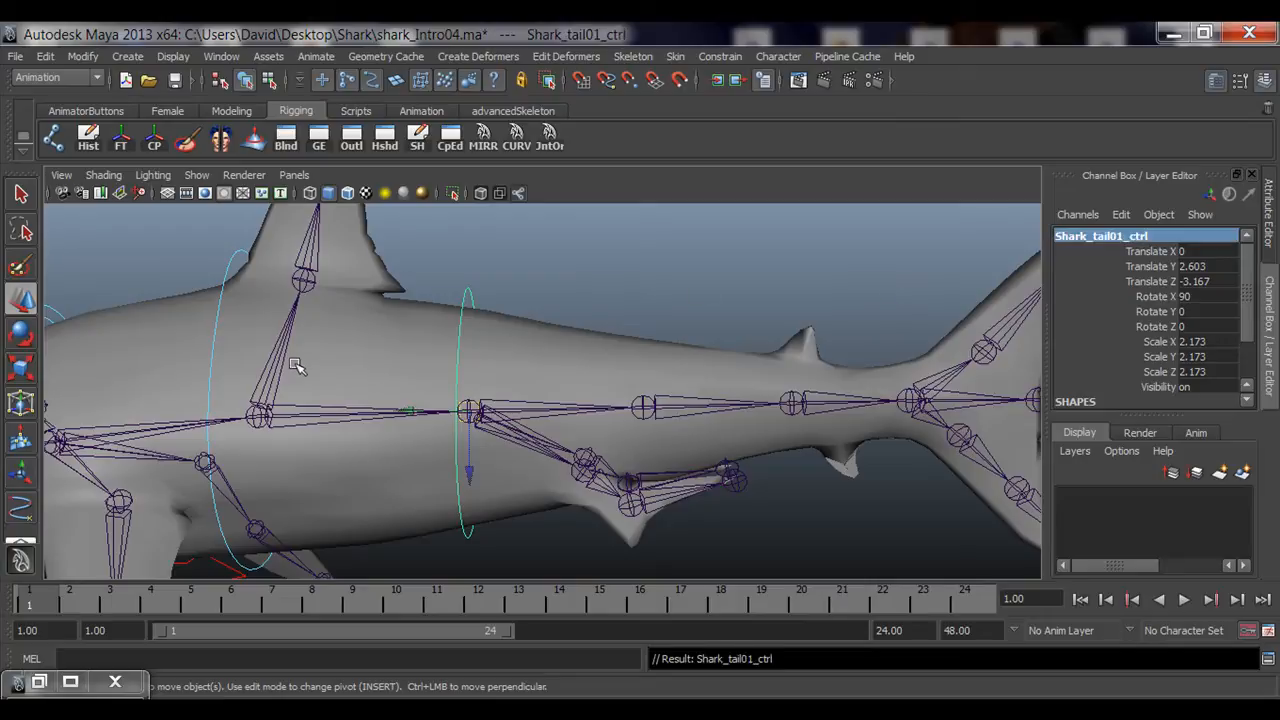
Freeze the transformations of the Shark_tail01_ctrl curve.
left_click_drag(295, 366, 329, 354, "alt")
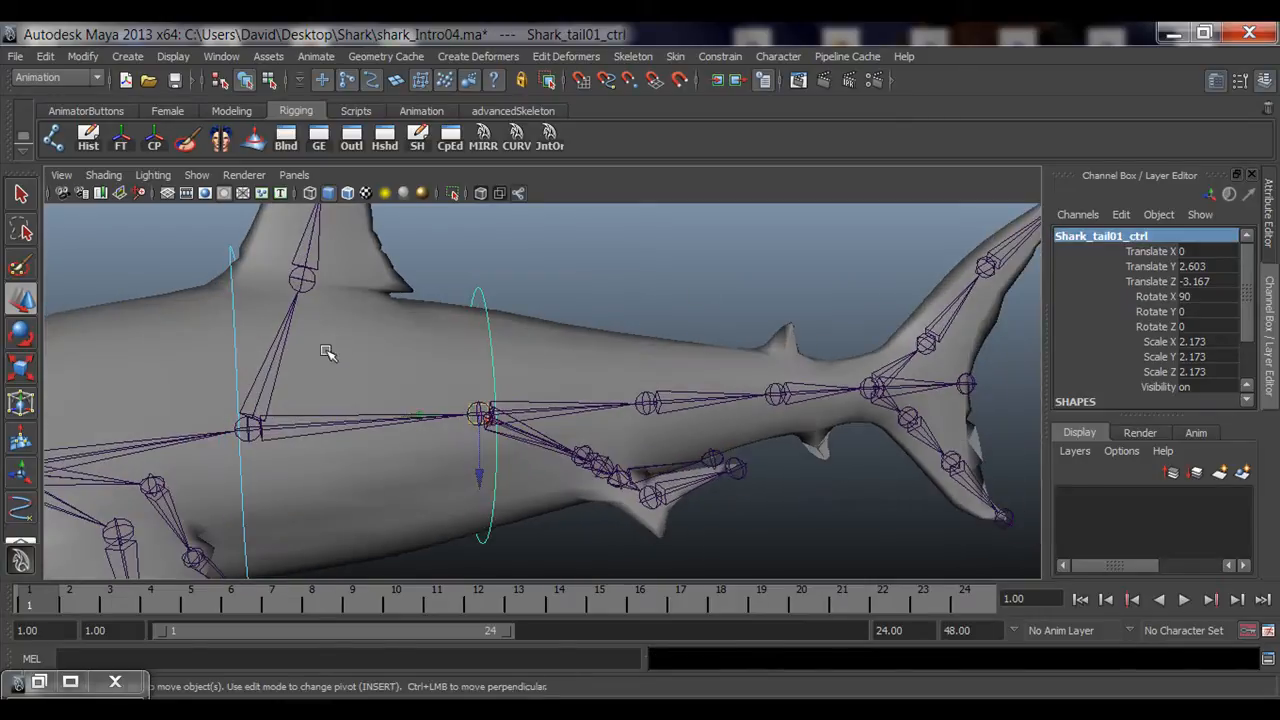
left_click(122, 145)
left_click_drag(700, 330, 465, 295, "alt")
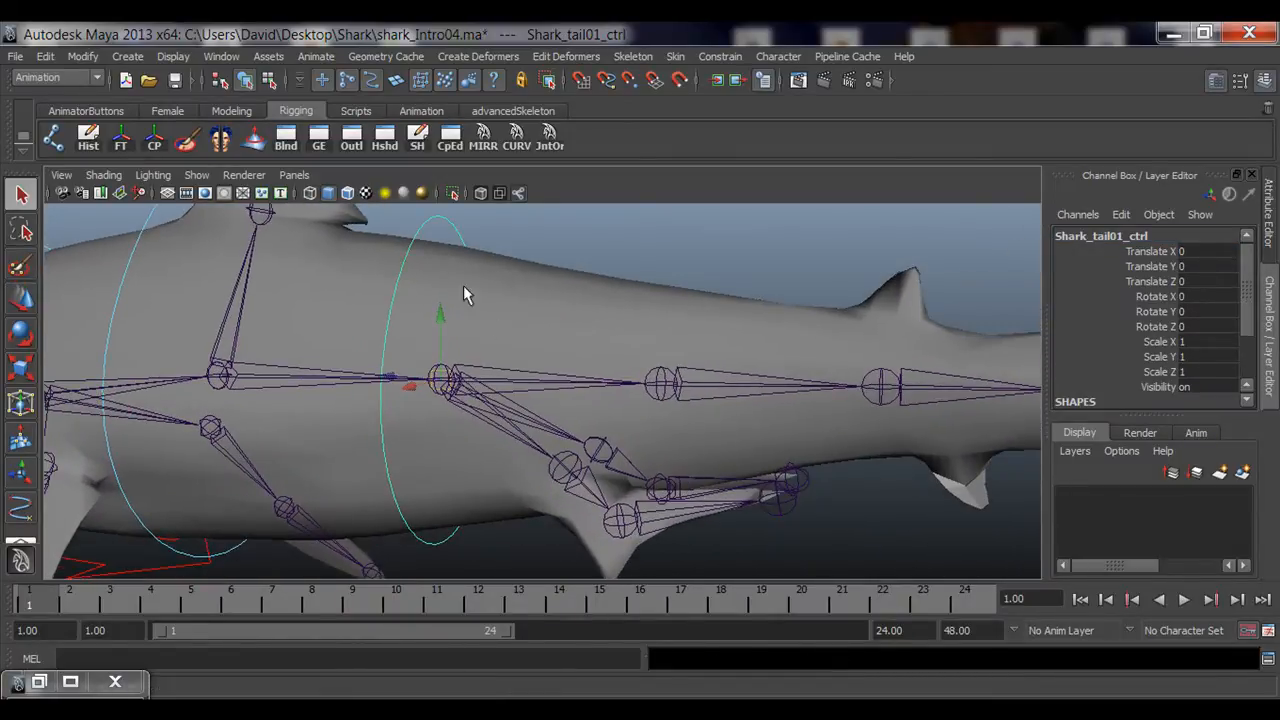
Orient-constrain the first tail joint, tail_01_jnt, to the Shark_tail01_ctrl curve.
left_click(427, 236)
left_click(424, 232)
left_click(443, 377)
left_click(717, 56)
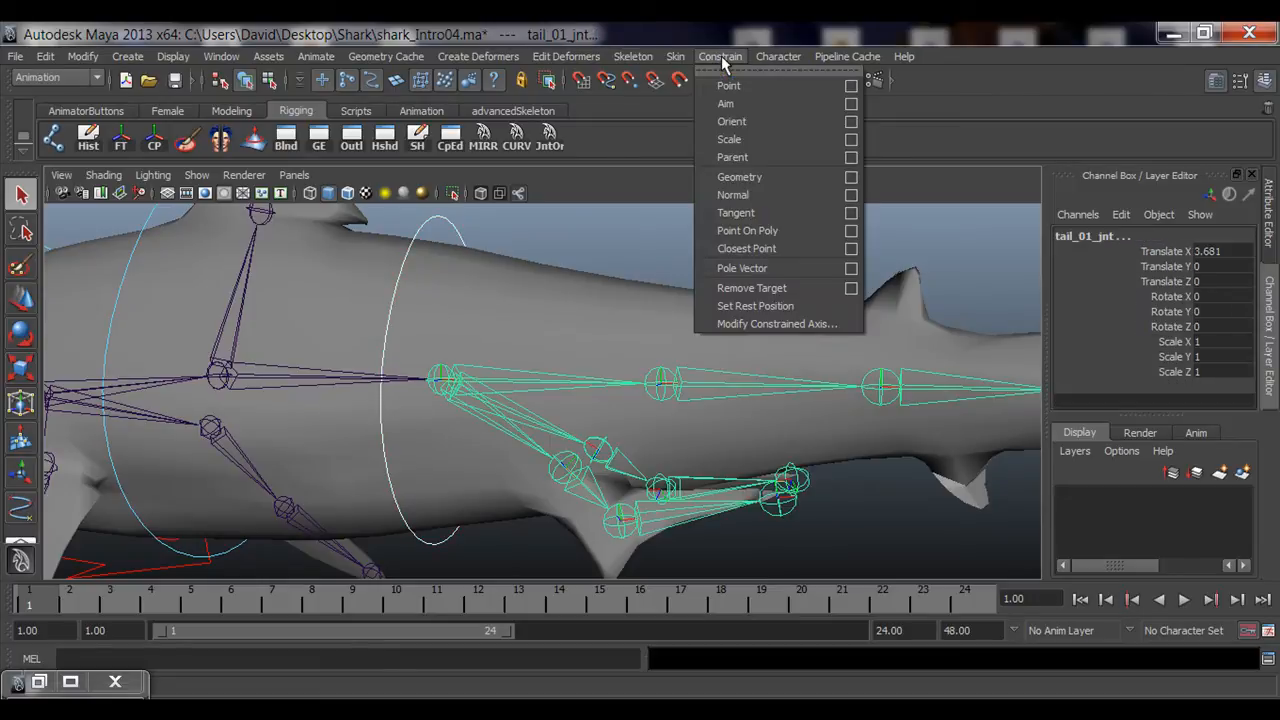
left_click(731, 124)
Test-rotate Shark_tail01_ctrl to check how the tail joints follow, and reset its X, Y and Z rotations to 0.
right_click_drag(698, 268, 434, 266, "alt")
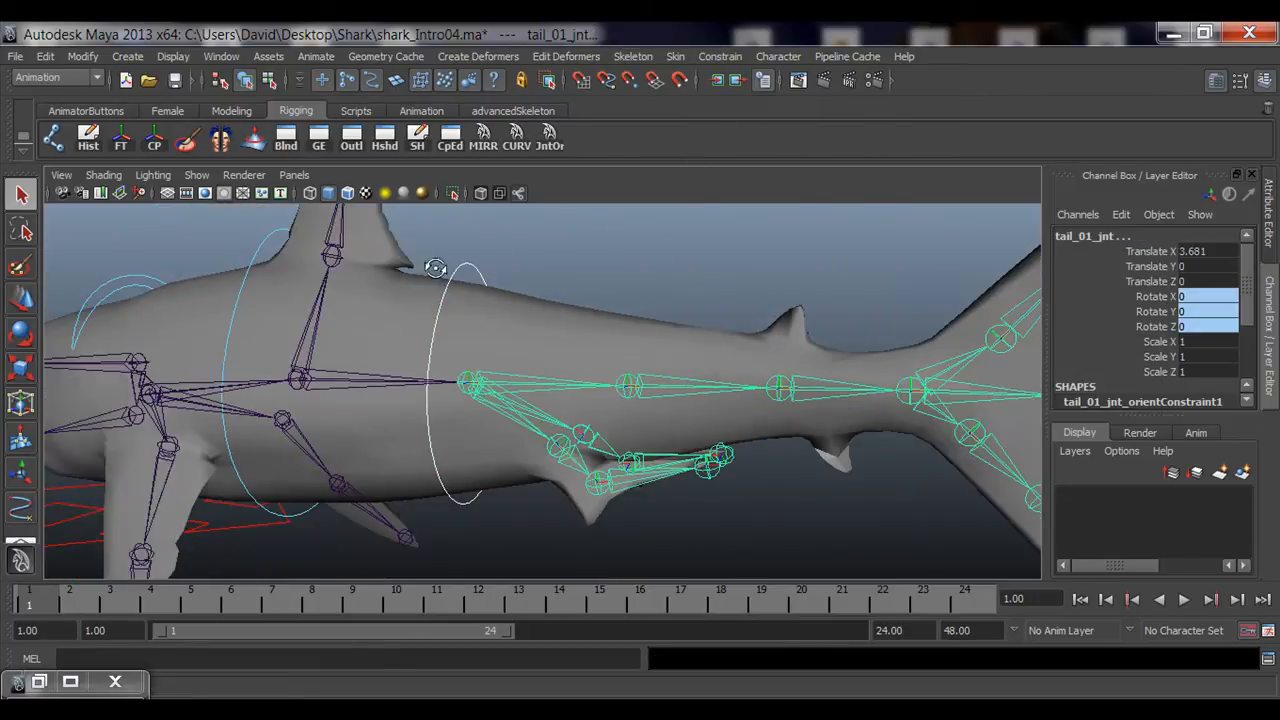
left_click_drag(434, 266, 523, 371, "alt")
left_click(482, 281)
key("e")
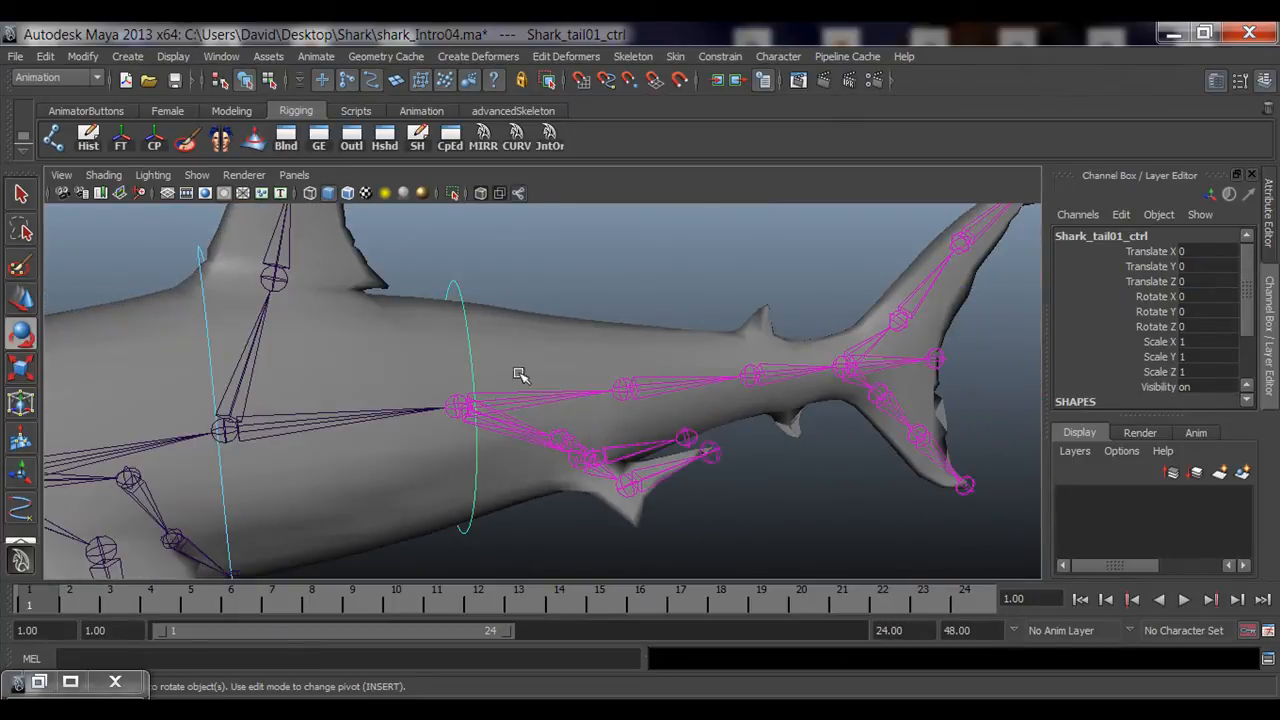
left_click_drag(514, 414, 508, 379)
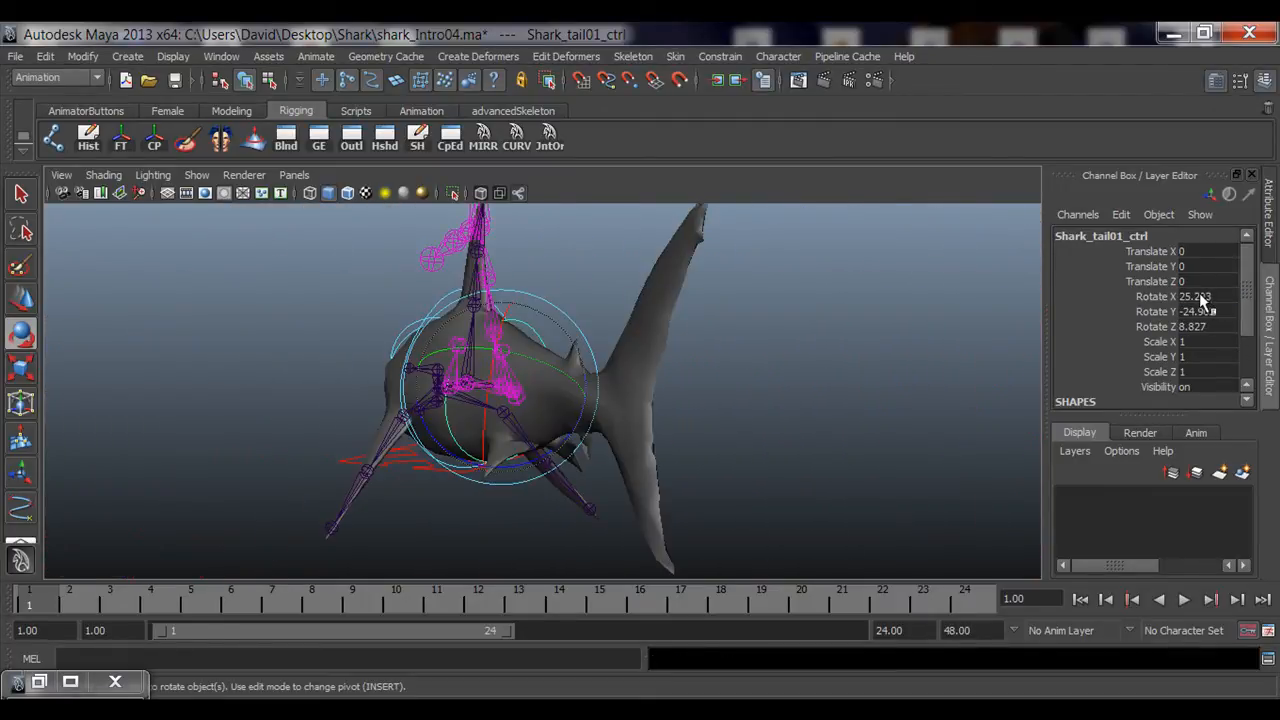
left_click_drag(1203, 302, 1206, 329)
type("0")
key("Return")
Color the Shark_tail01_ctrl curve cyan with the RigBox curve tool and close the tool.
mouse_move(596, 396)
left_mouse_down("alt")
mouse_move(483, 409)
mouse_move(616, 401)
left_mouse_up("alt")
left_click(480, 362)
left_click_drag(480, 362, 505, 358, "alt")
left_click(508, 312)
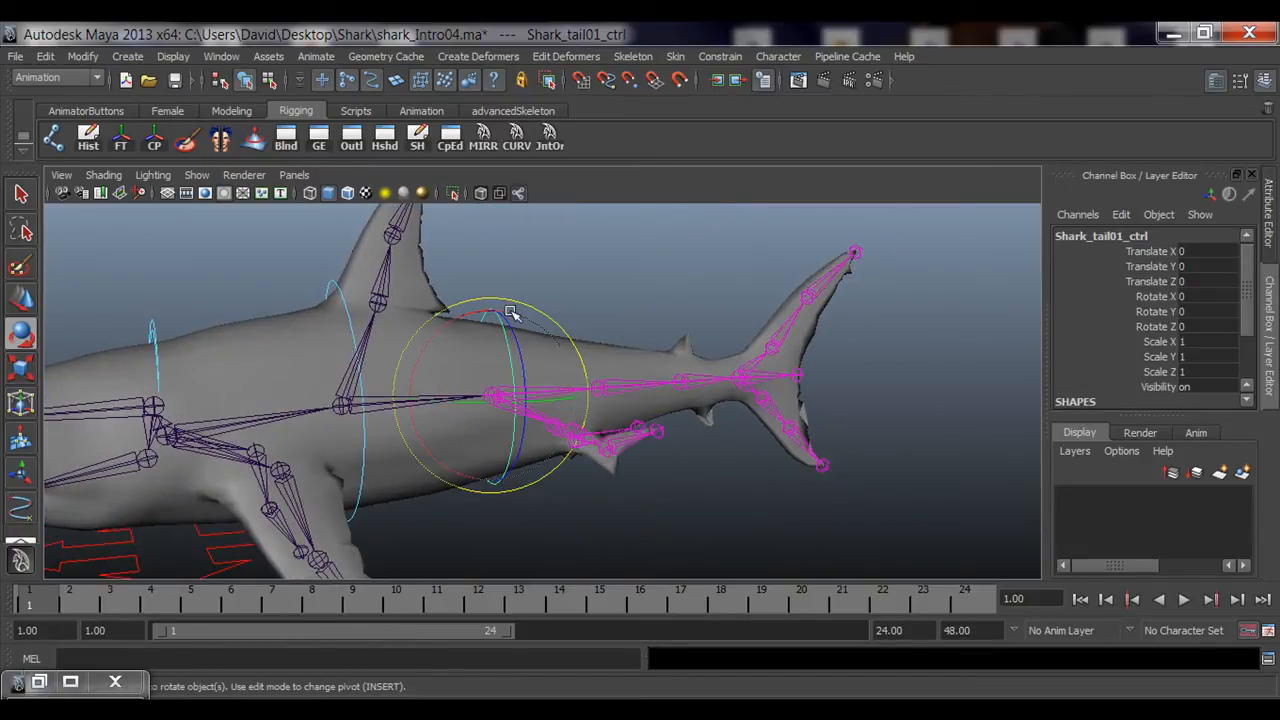
left_click(516, 137)
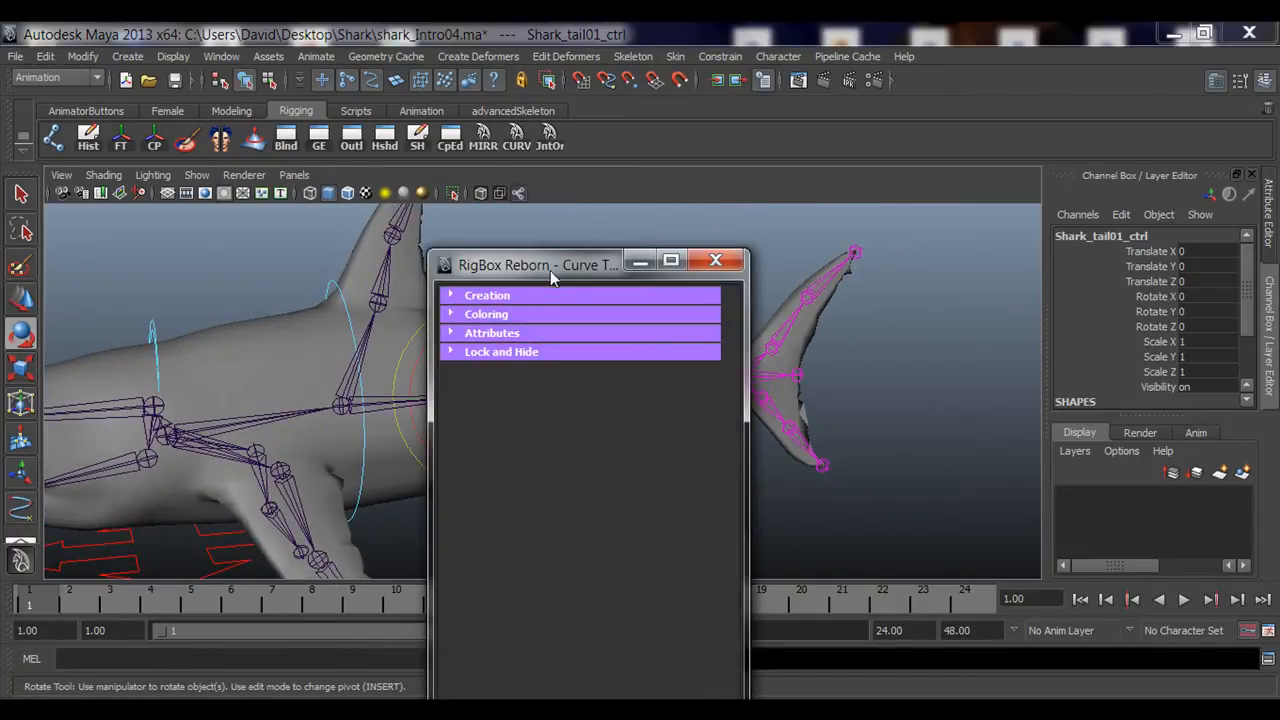
left_click_drag(550, 270, 868, 158)
left_click(805, 204)
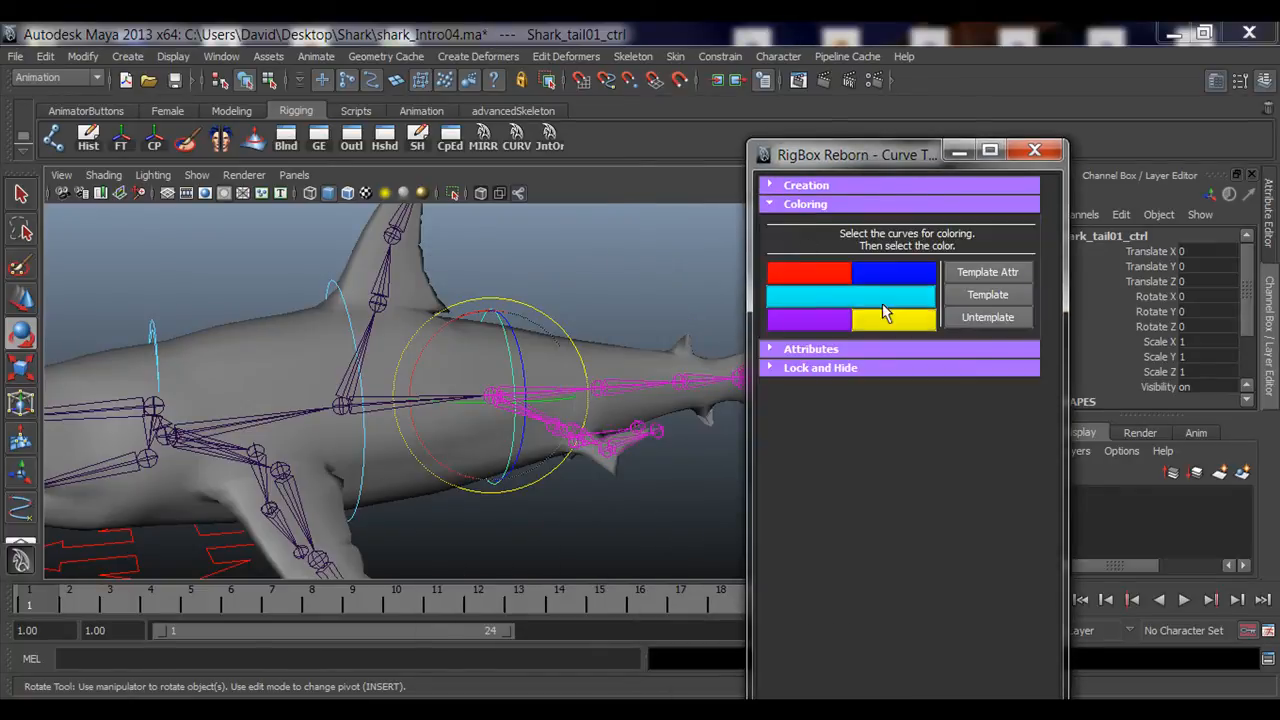
left_click(1034, 150)
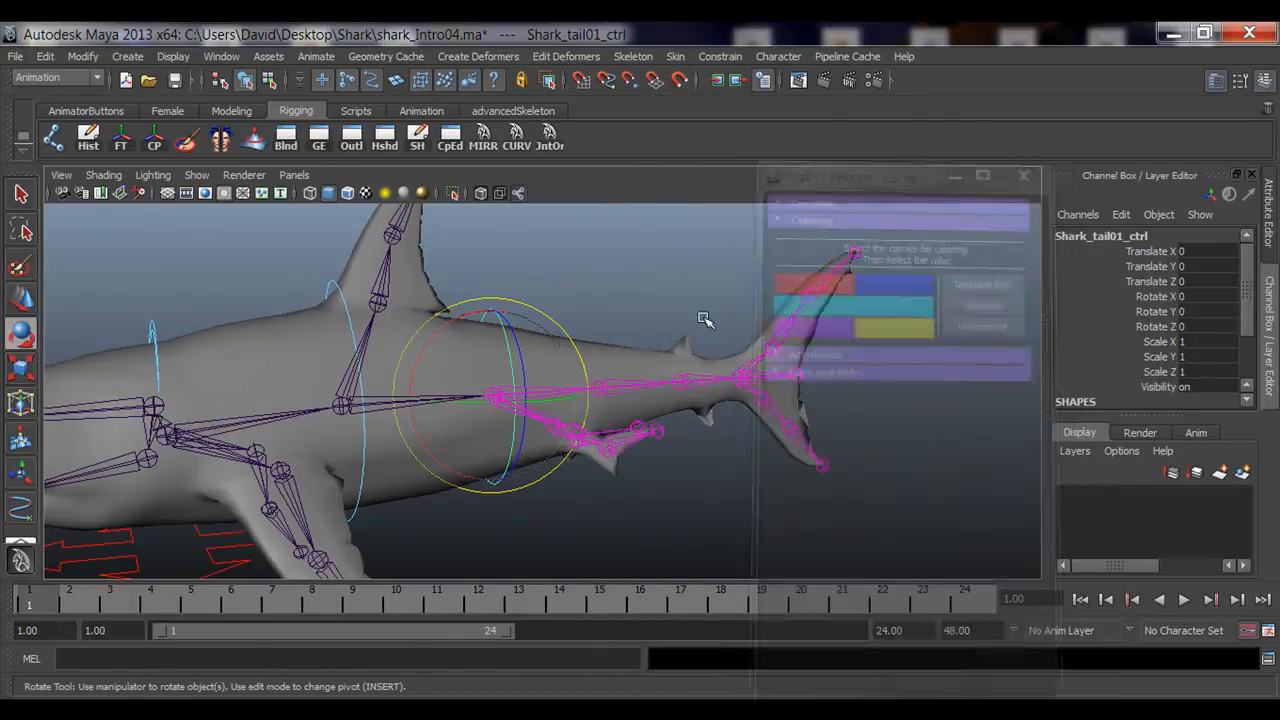
Create another 2D circle control curve for the next tail joint with the RigBox curve tool.
left_click(843, 357)
left_click_drag(843, 357, 457, 449, "alt")
right_click_drag(457, 449, 608, 447, "alt")
left_click_drag(608, 448, 494, 460, "alt")
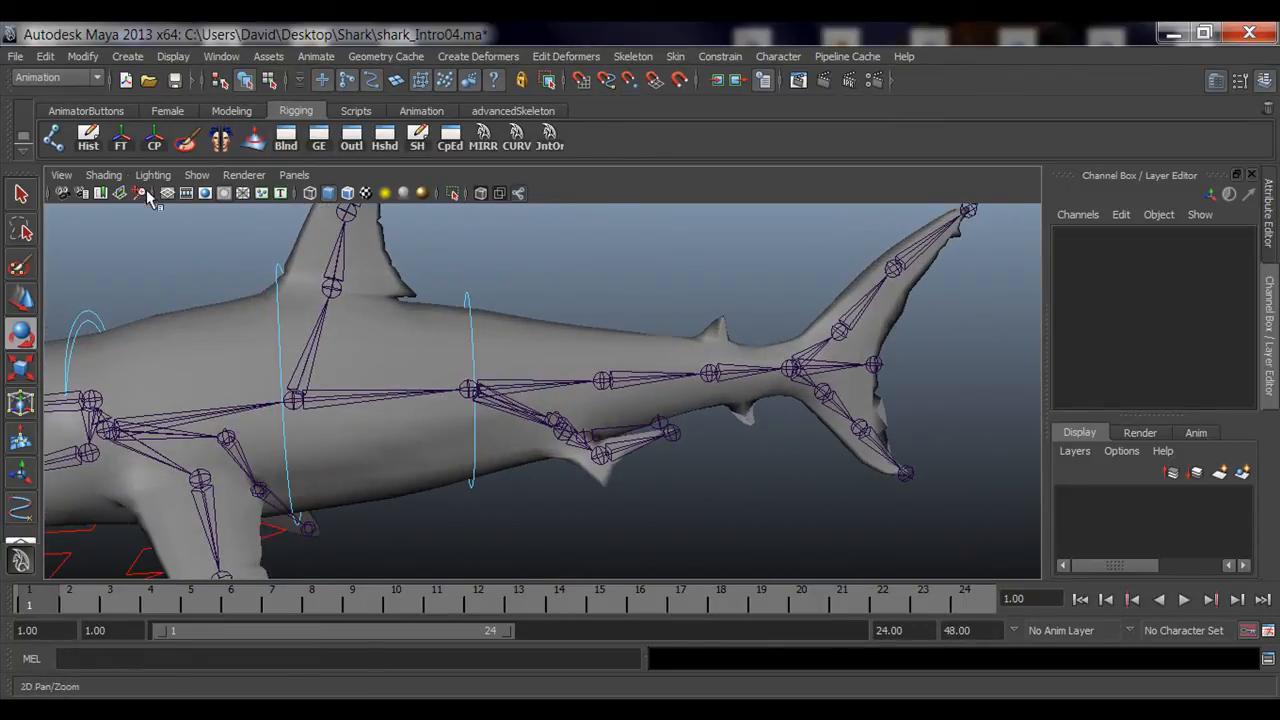
left_click(516, 138)
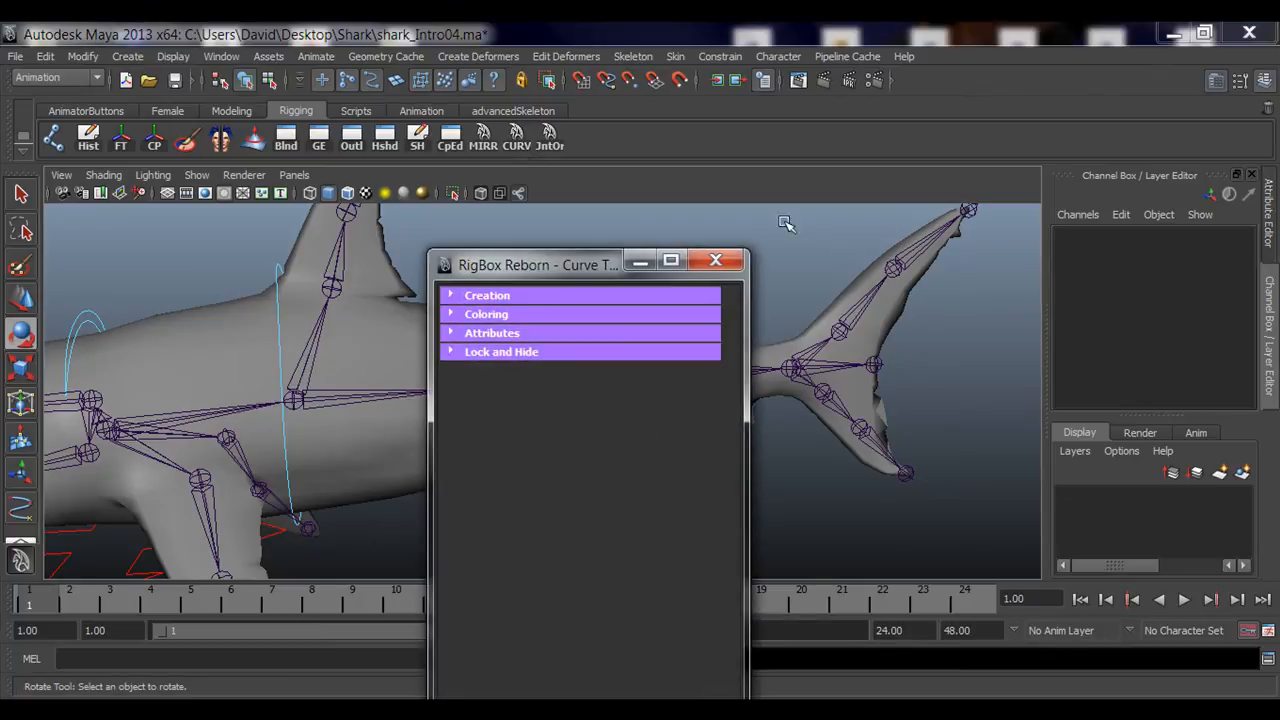
left_click(500, 296)
left_click(515, 470)
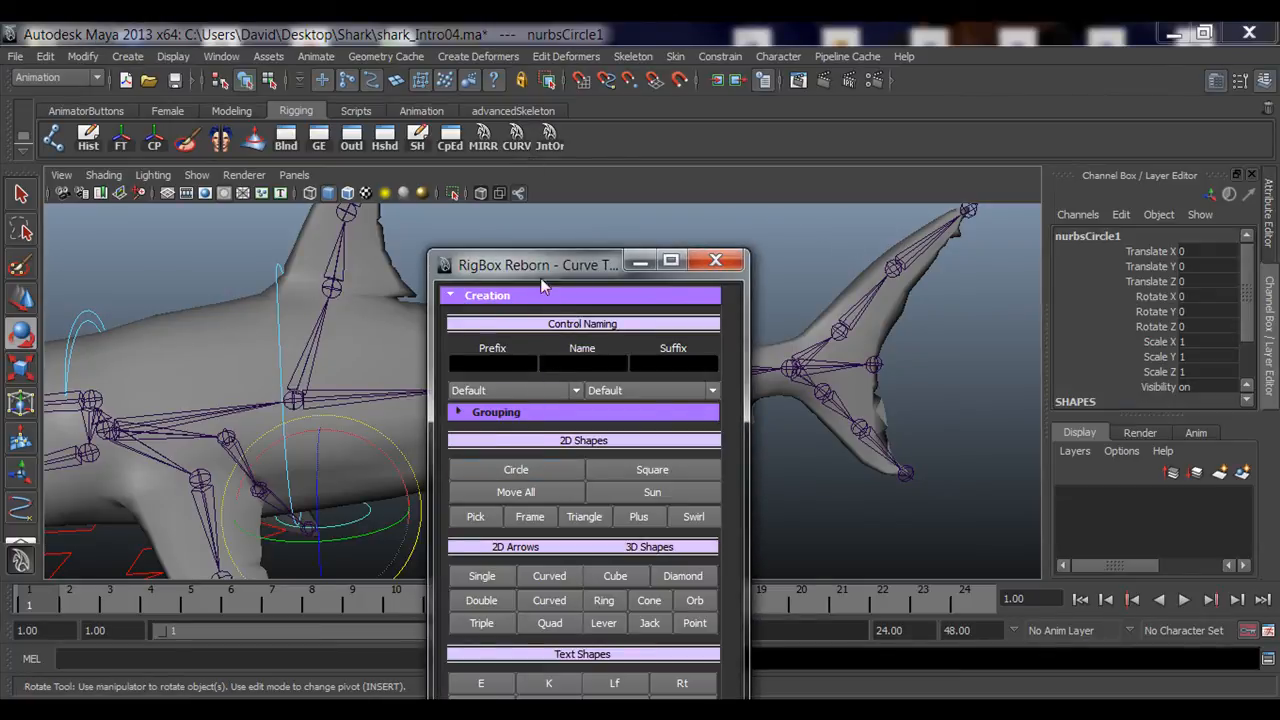
Minimize the RigBox curve tool and snap the new circle onto the second tail joint.
left_click_drag(545, 265, 1030, 149)
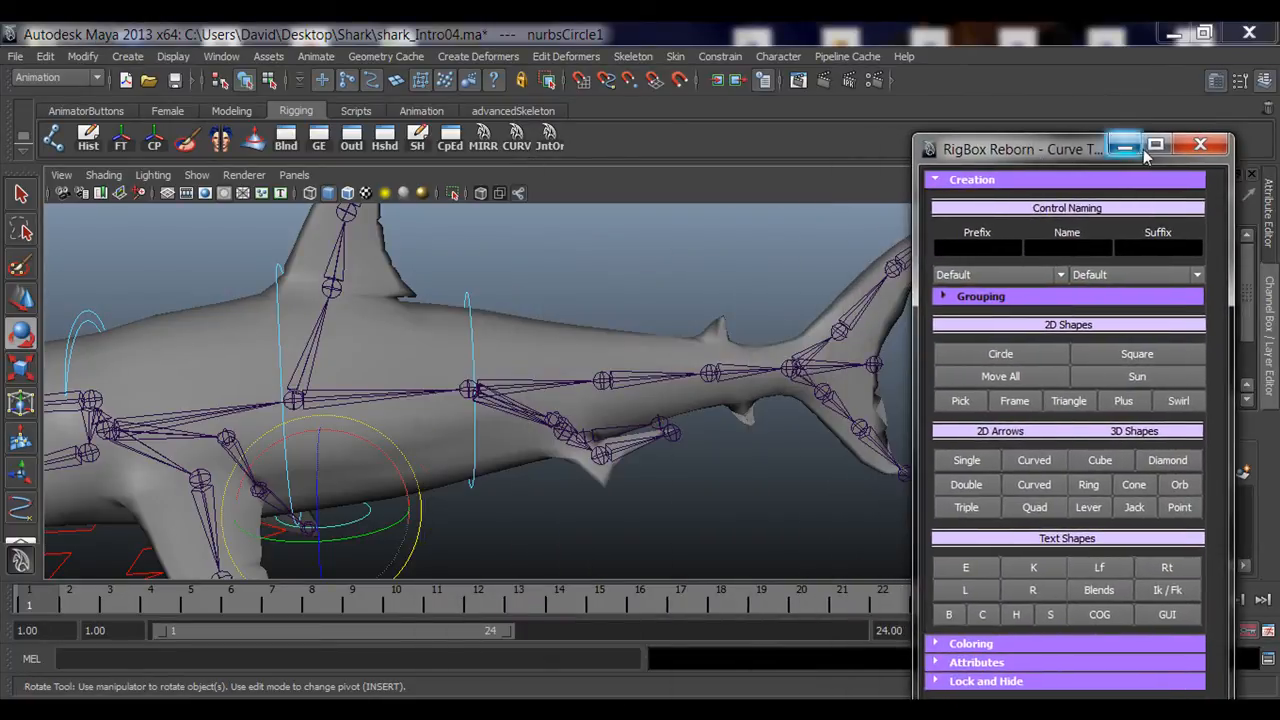
left_click(1127, 150)
middle_click_drag(557, 420, 618, 400, "alt")
left_click_drag(618, 400, 570, 397, "alt")
right_click_drag(736, 477, 612, 414, "alt")
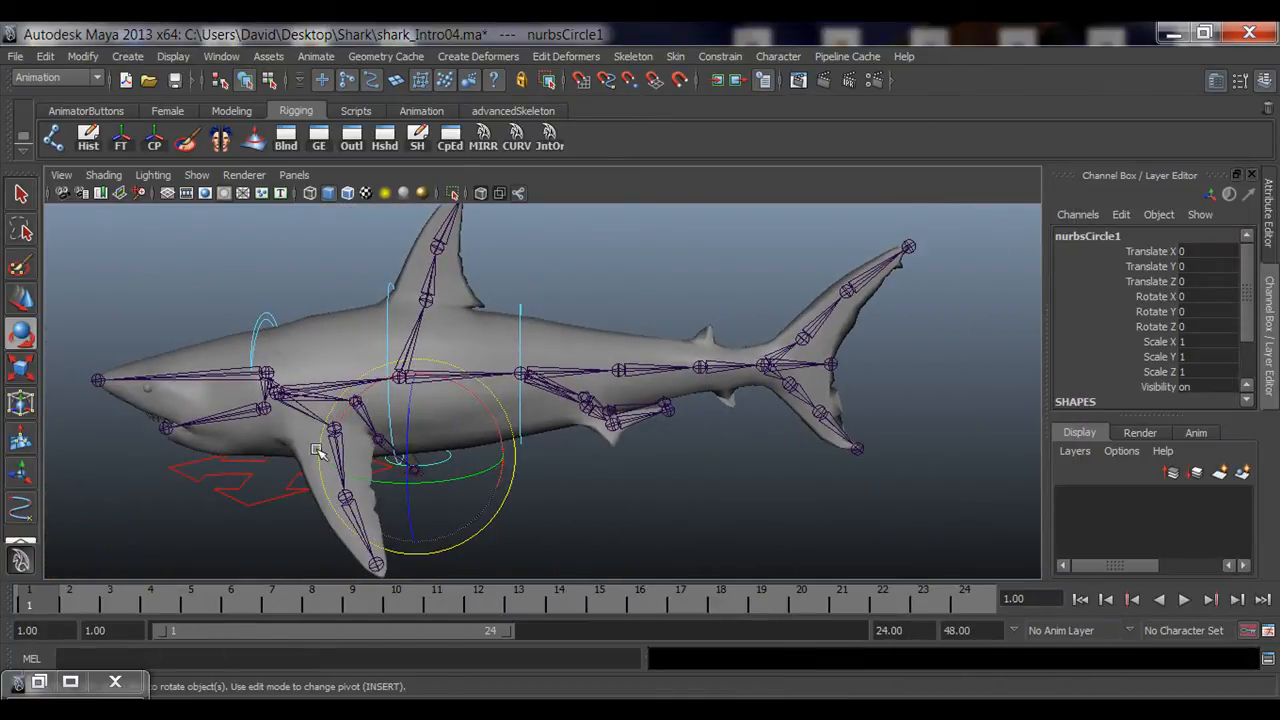
mouse_move(587, 488)
left_mouse_down("alt")
mouse_move(614, 486)
mouse_move(585, 483)
left_mouse_up("alt")
right_click_drag(624, 478, 687, 469, "alt")
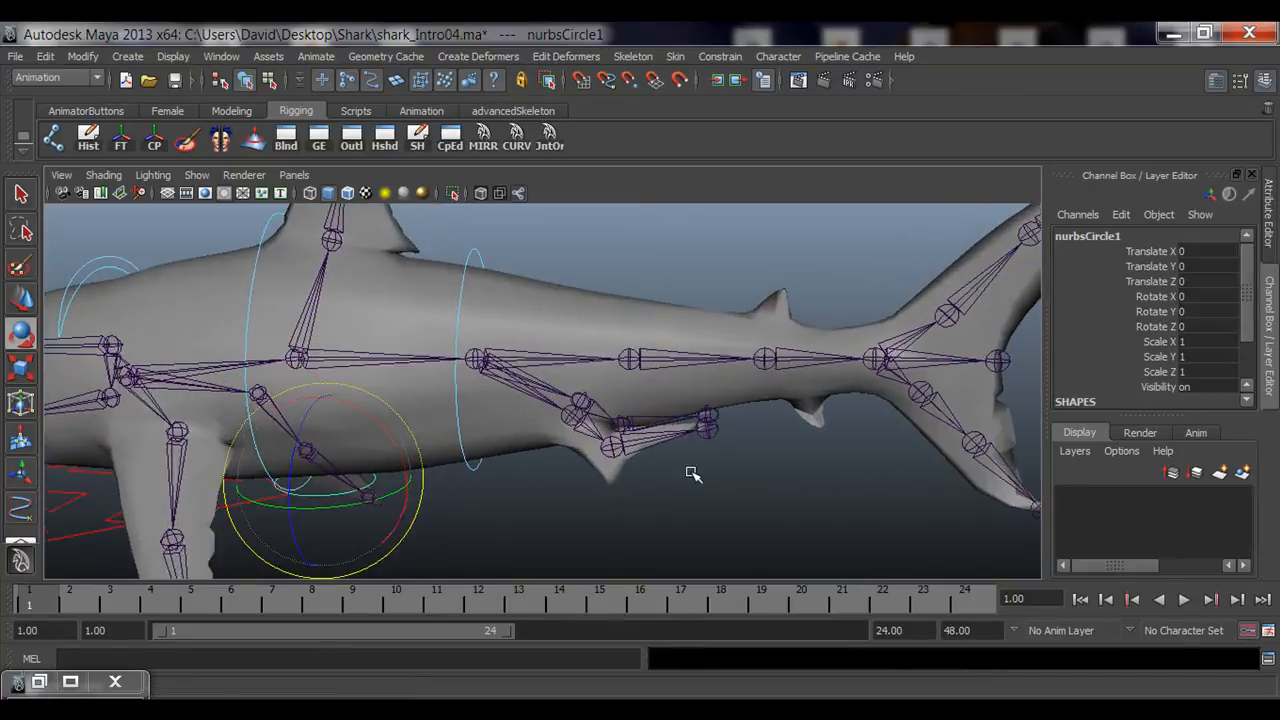
middle_click_drag(698, 447, 660, 470, "alt")
left_click_drag(664, 474, 563, 477, "alt")
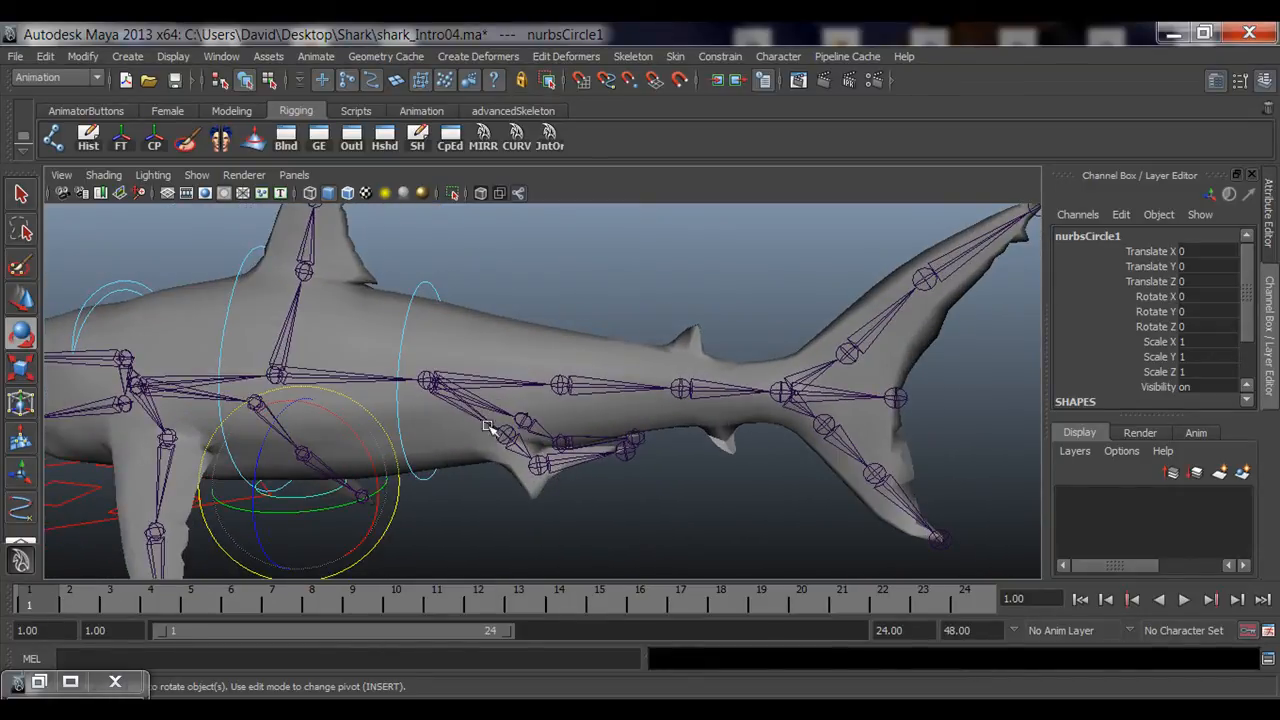
left_click_drag(489, 433, 486, 461, "alt")
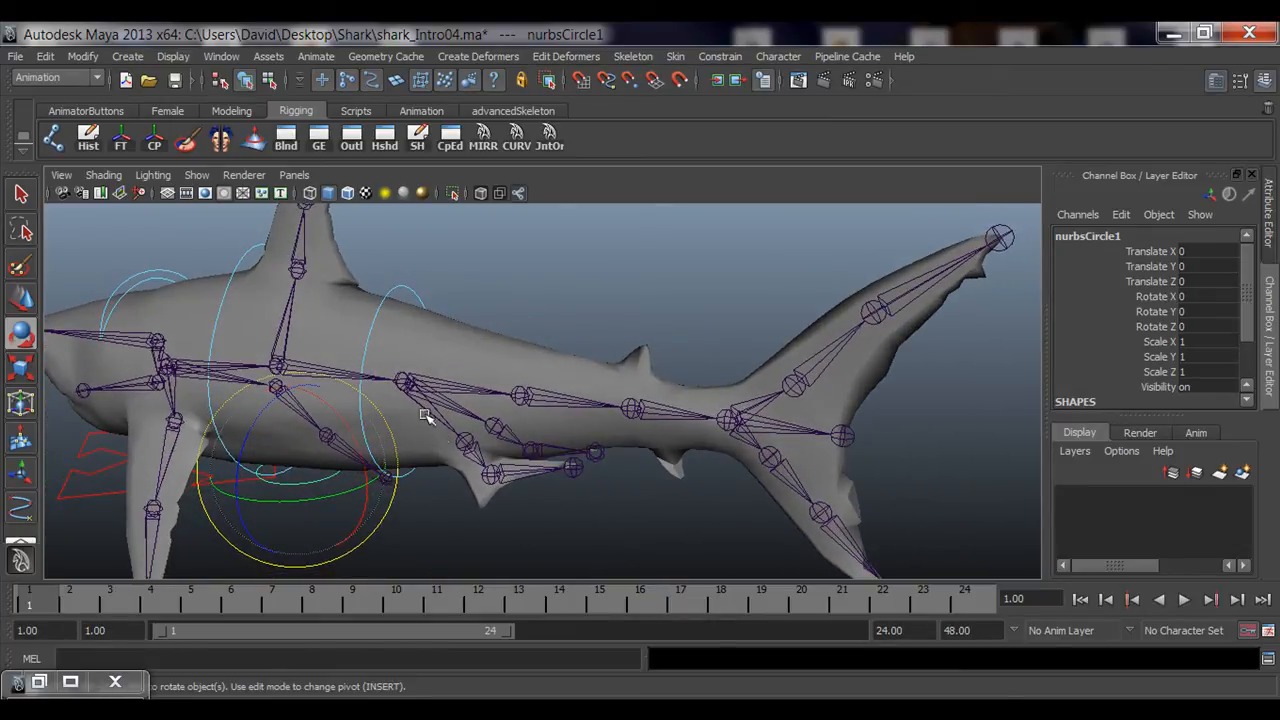
left_click_drag(425, 416, 518, 456, "alt")
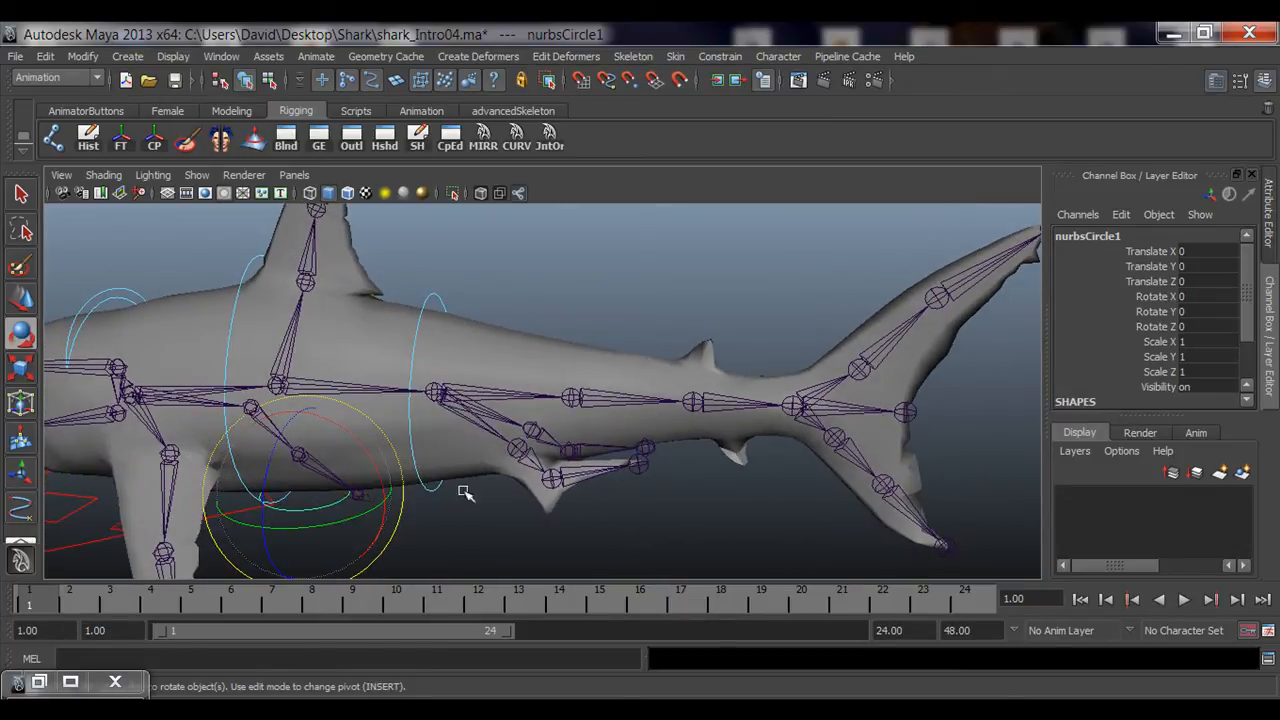
right_click_drag(463, 491, 638, 435, "alt")
key("w")
key("v")
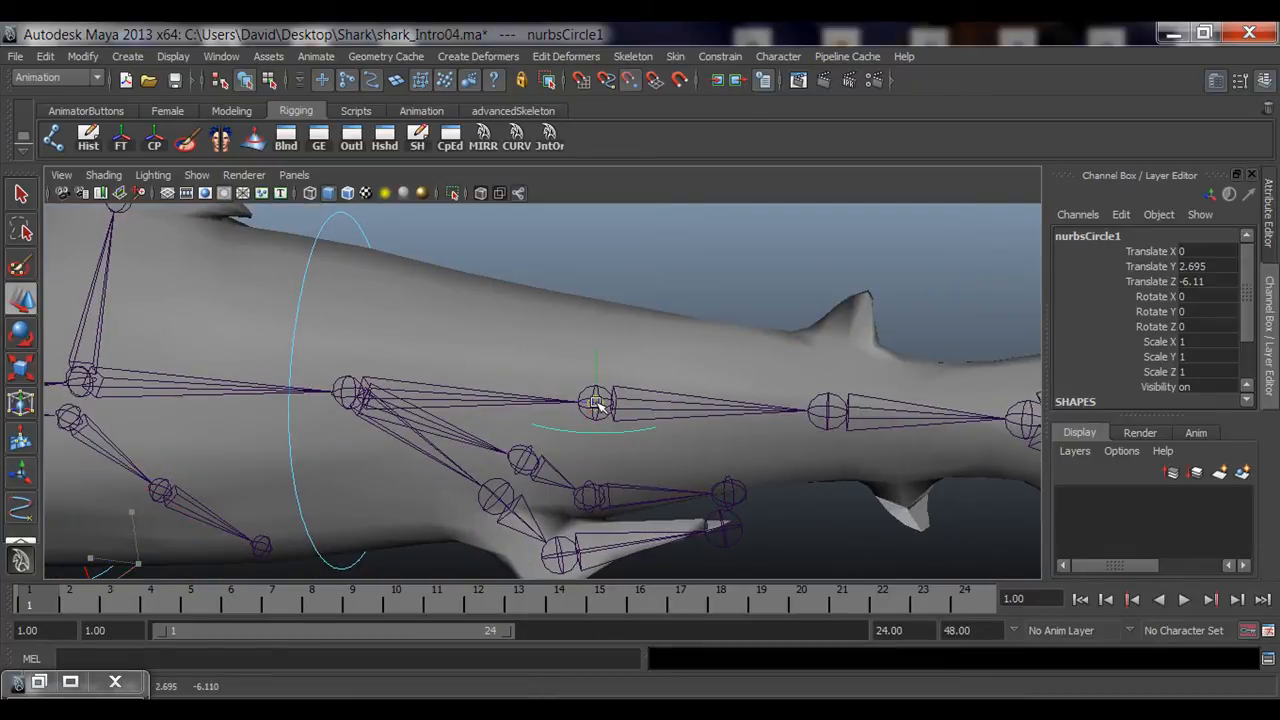
Set the circle's X rotation to 90 and scale it uniformly to about 1.326 so it surrounds the tail.
left_click_drag(377, 460, 440, 466, "alt")
right_click_drag(690, 466, 738, 487, "alt")
key("f")
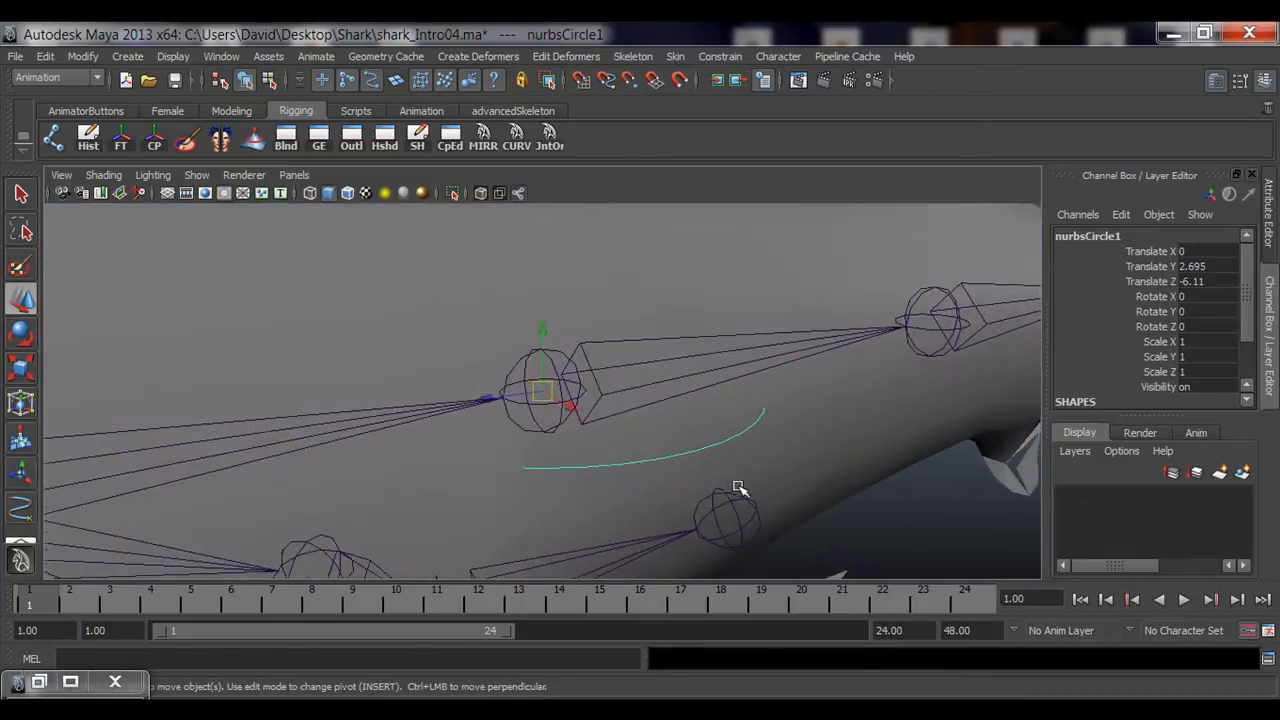
left_click_drag(738, 487, 661, 497, "alt")
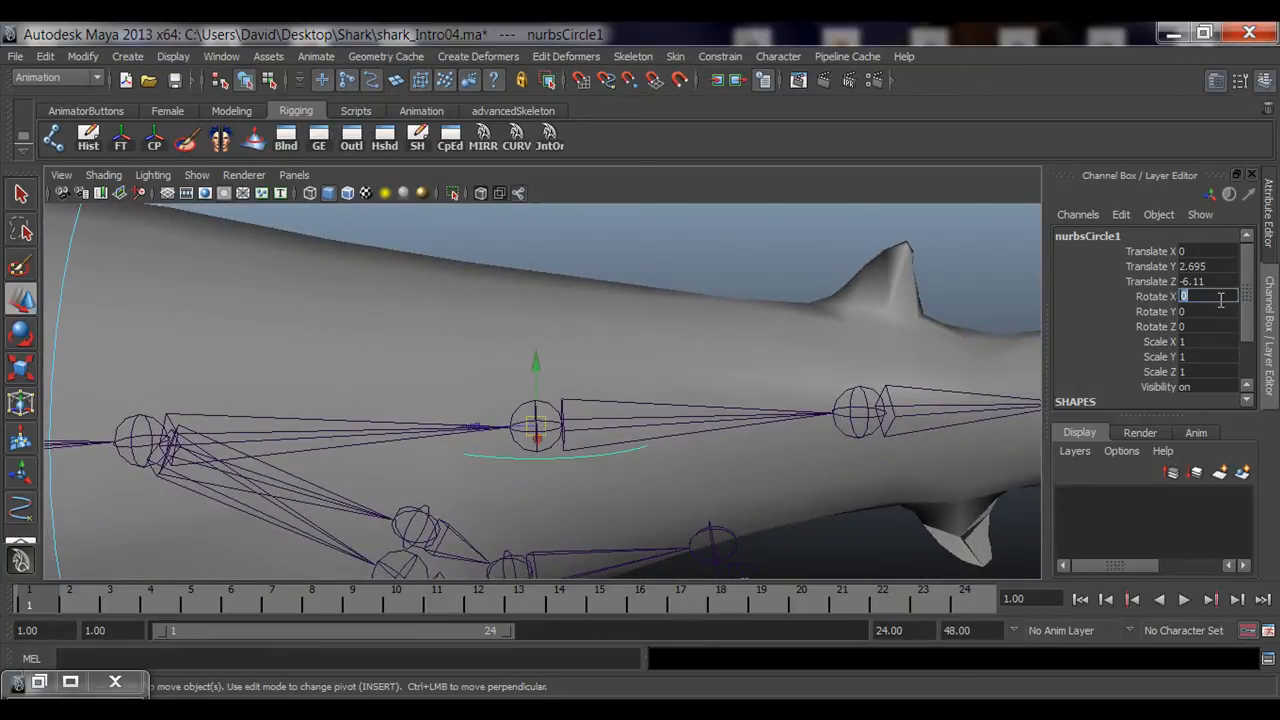
type("90")
key("Return")
left_click_drag(497, 430, 650, 402, "alt")
key("r")
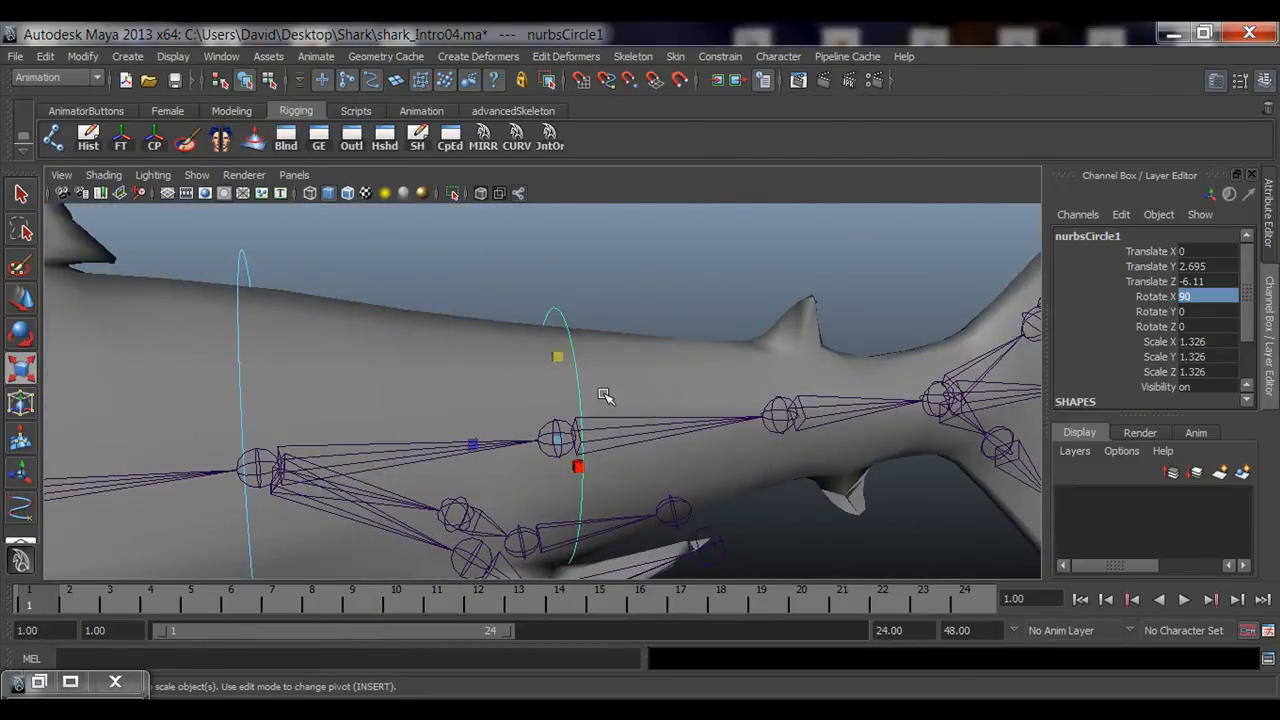
Narrow the circle's control vertices sideways in component mode to fit the tail's width, and return to object mode.
key("F8")
left_click_drag(589, 374, 626, 378, "alt")
left_click_drag(480, 394, 558, 400, "alt")
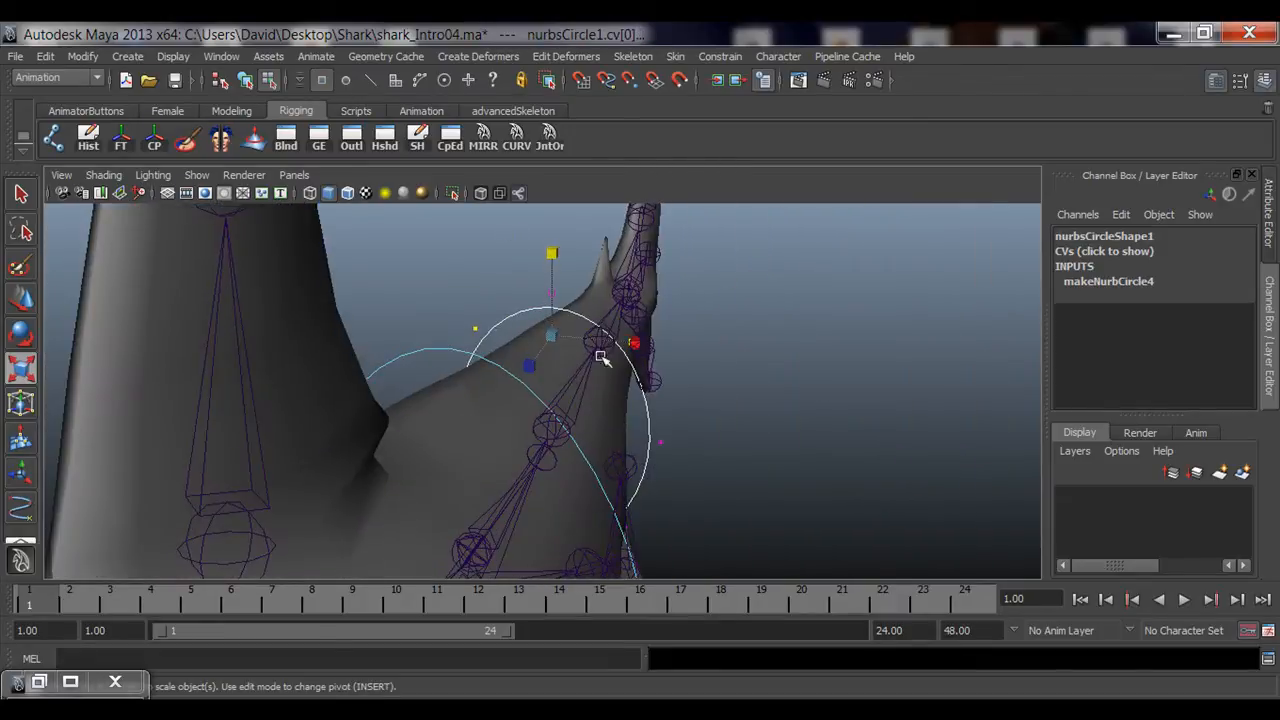
left_click_drag(634, 341, 614, 343)
left_click_drag(671, 409, 445, 400, "alt")
key("F8")
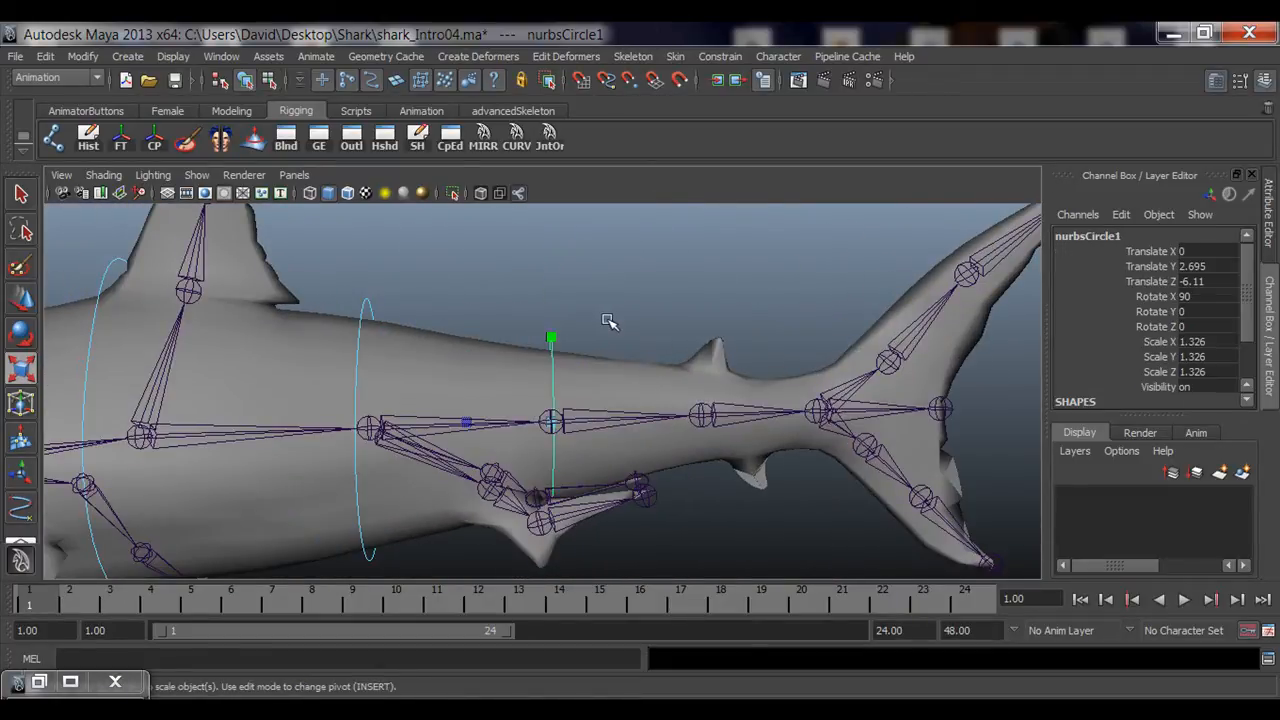
left_click_drag(621, 326, 557, 335, "alt")
Rename the circle as Shark_tail02_ctrl, reusing the first tail control's name, and freeze its transformations.
key("q")
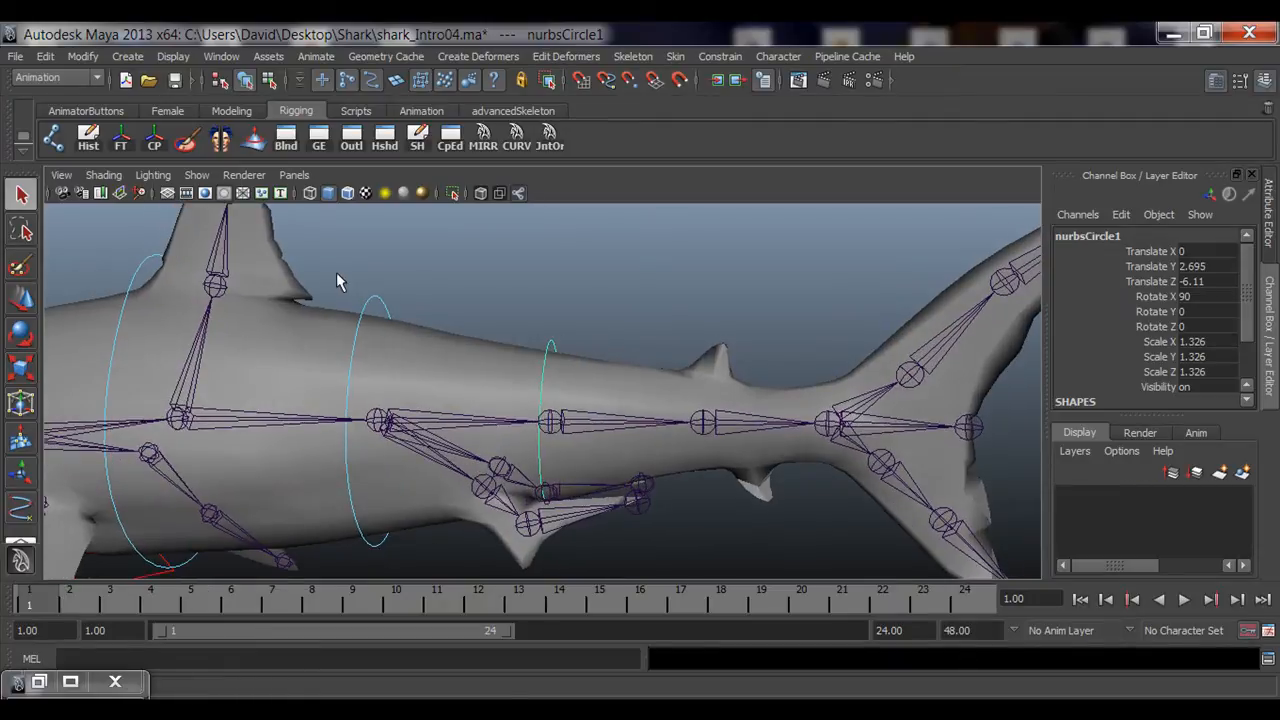
left_click(369, 306)
double_click(1108, 237)
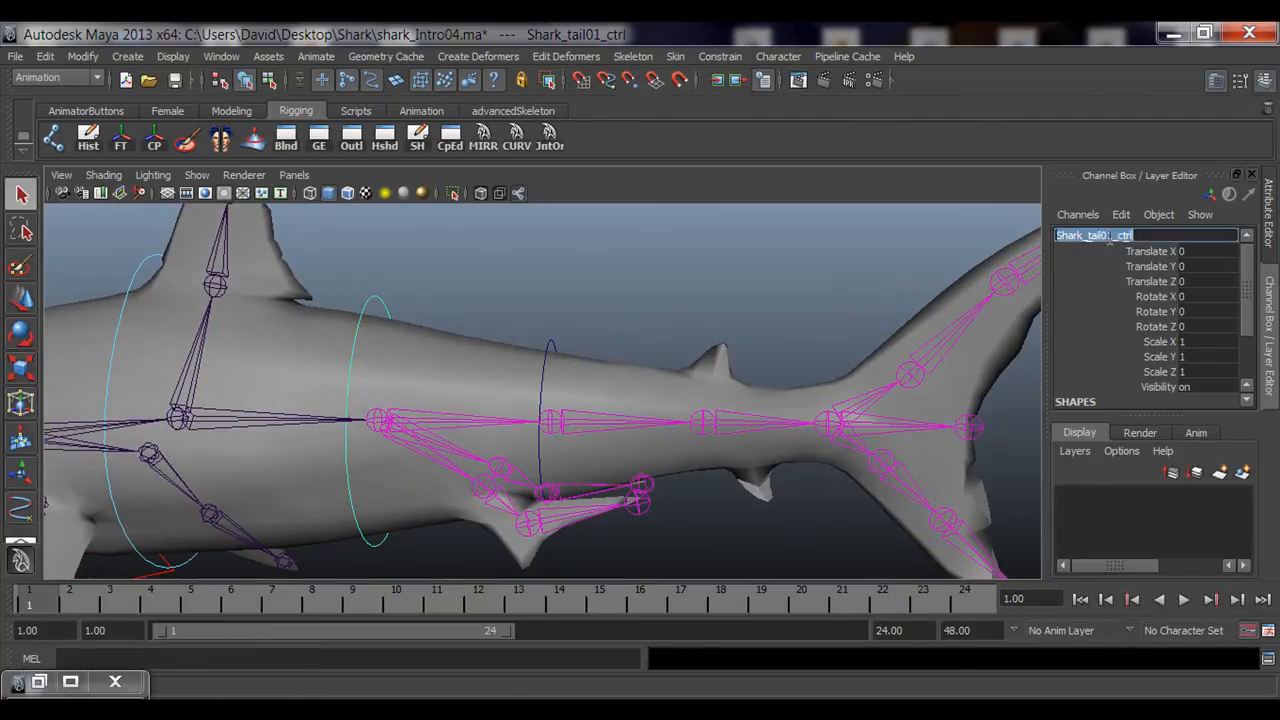
left_click(561, 348)
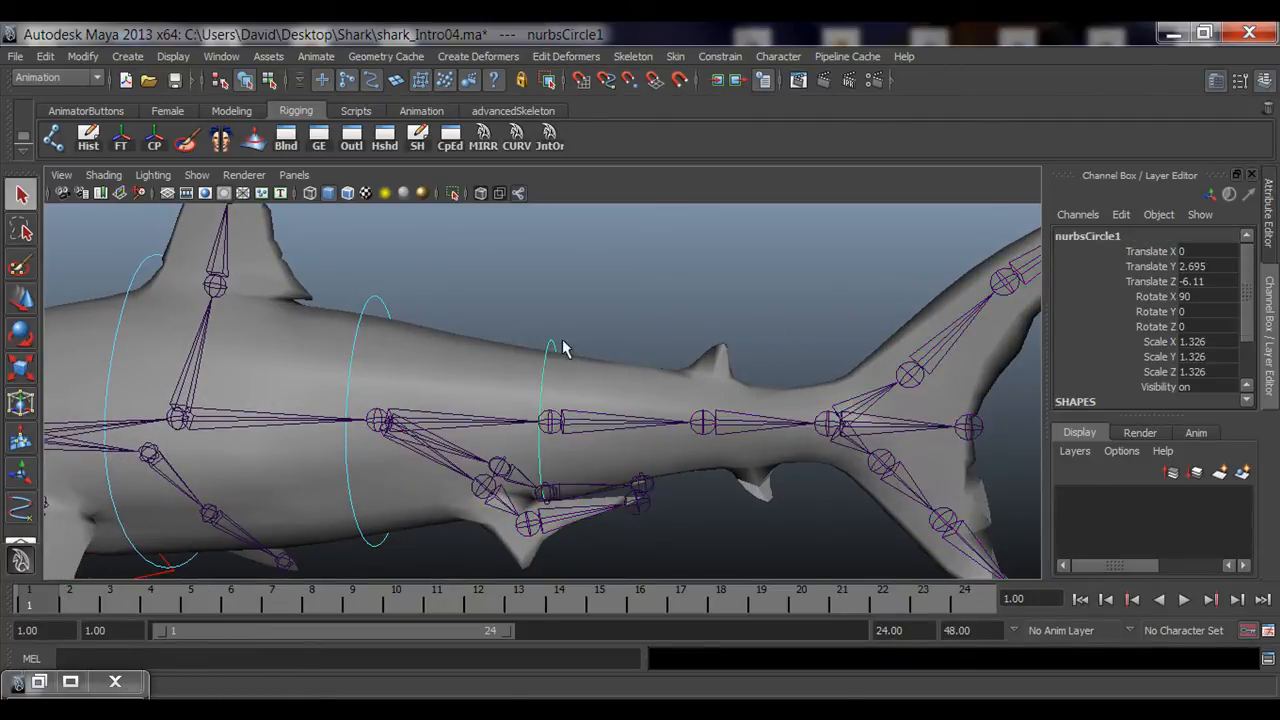
double_click(1090, 237)
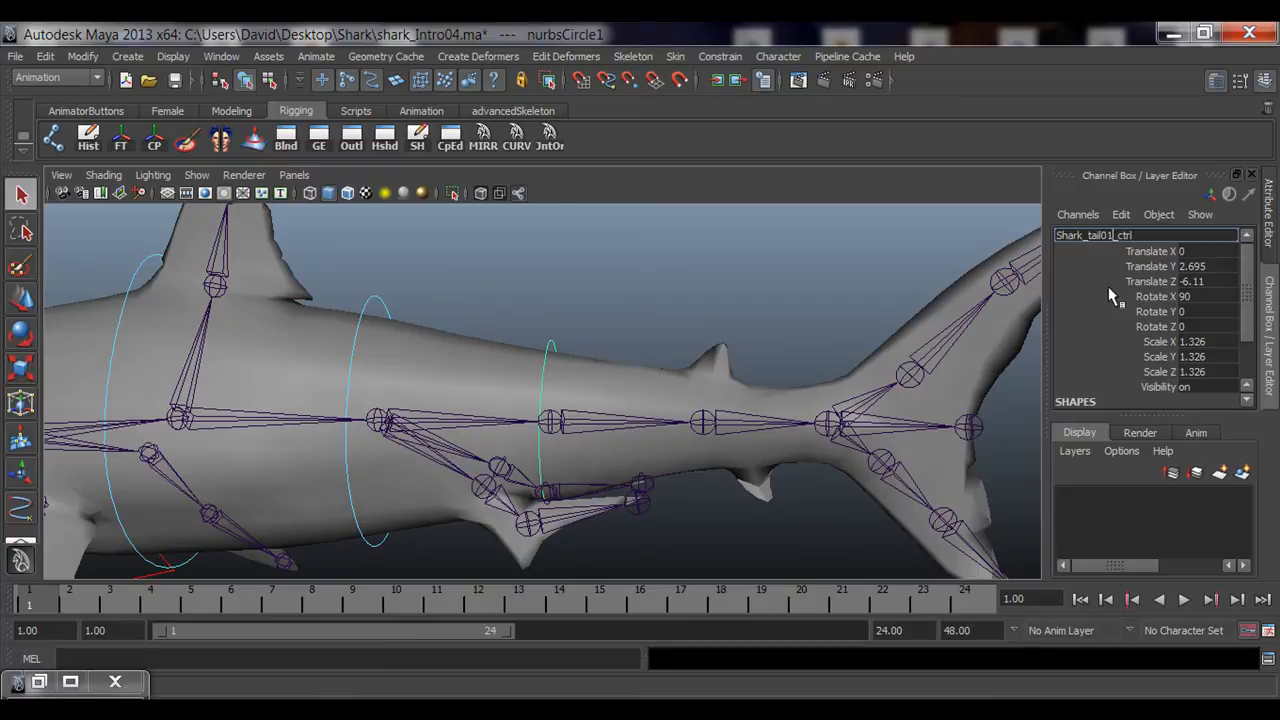
key("BackSpace")
type("2")
key("Return")
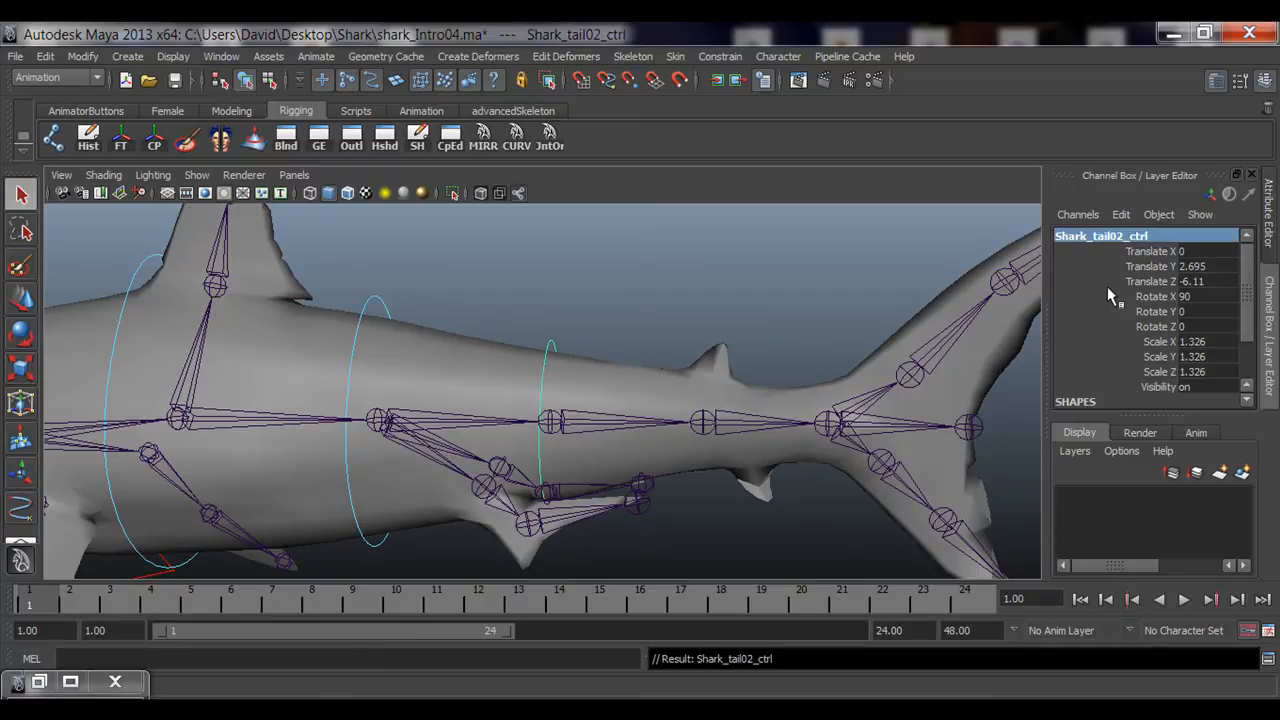
left_click(122, 142)
left_click_drag(502, 262, 550, 317, "alt")
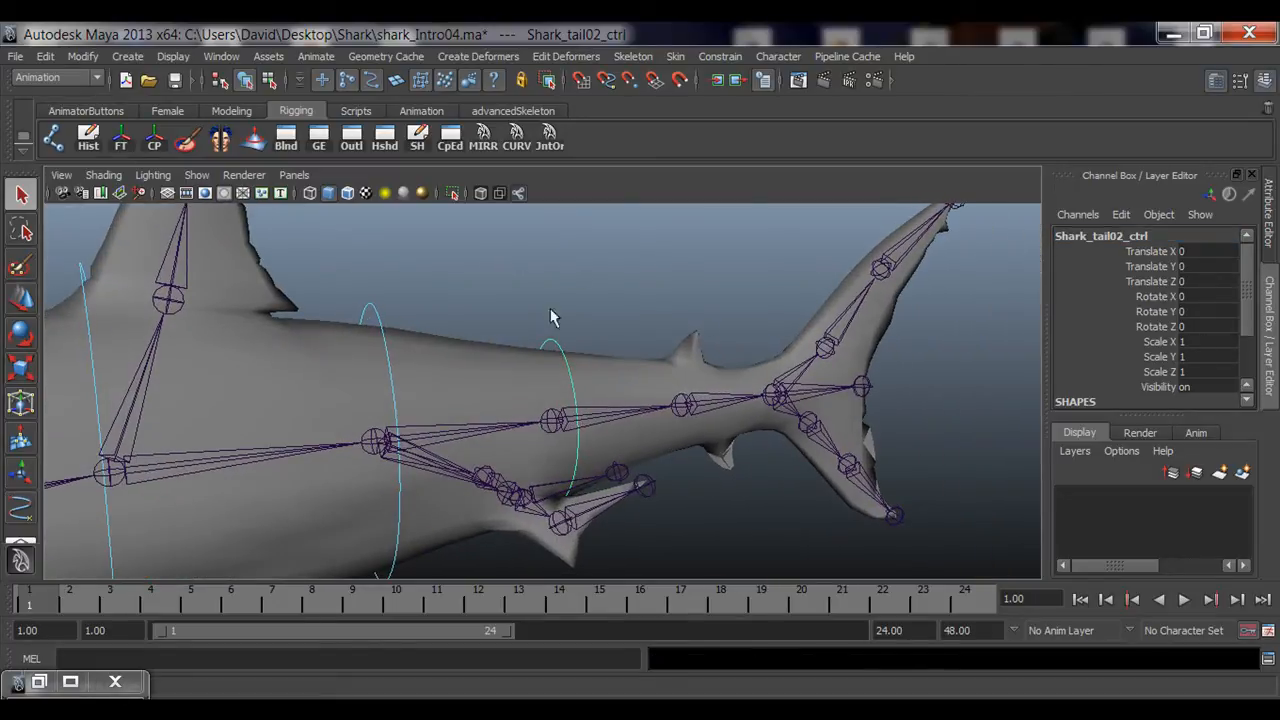
Color the Shark_tail02_ctrl curve cyan with the RigBox curve tool and close the tool.
left_click(517, 138)
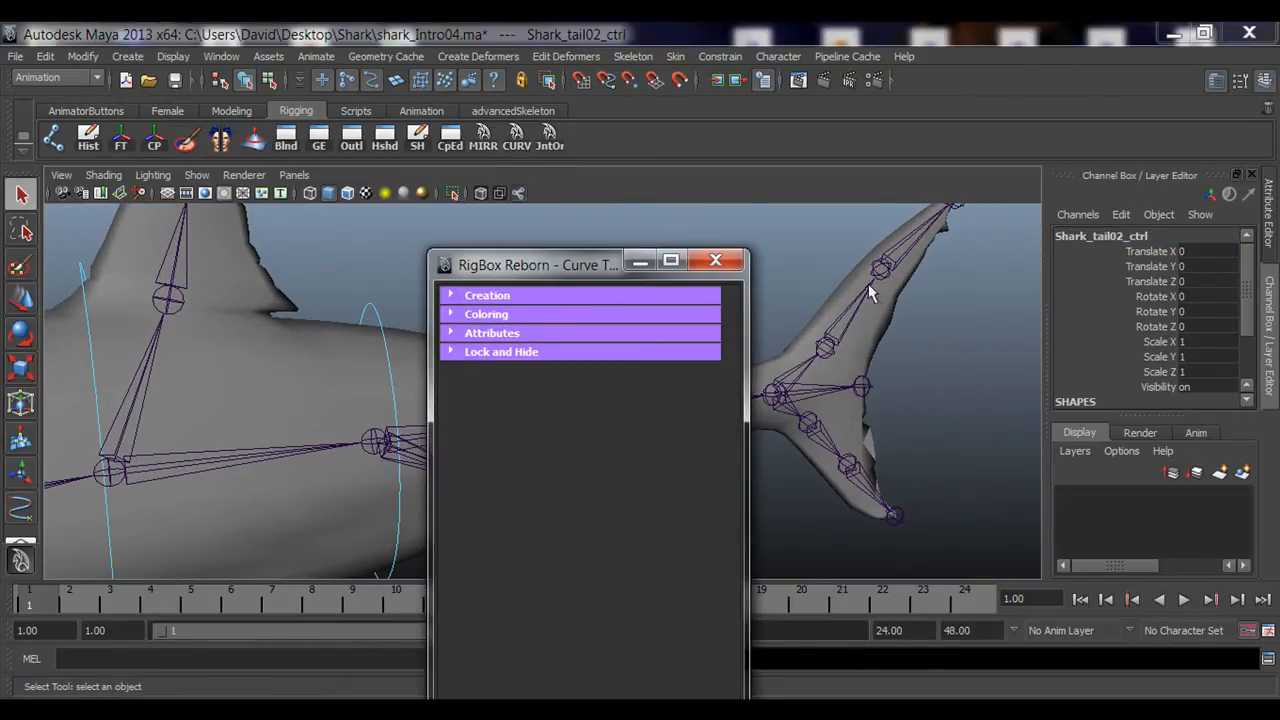
left_click(474, 316)
left_click(729, 262)
left_click(722, 262)
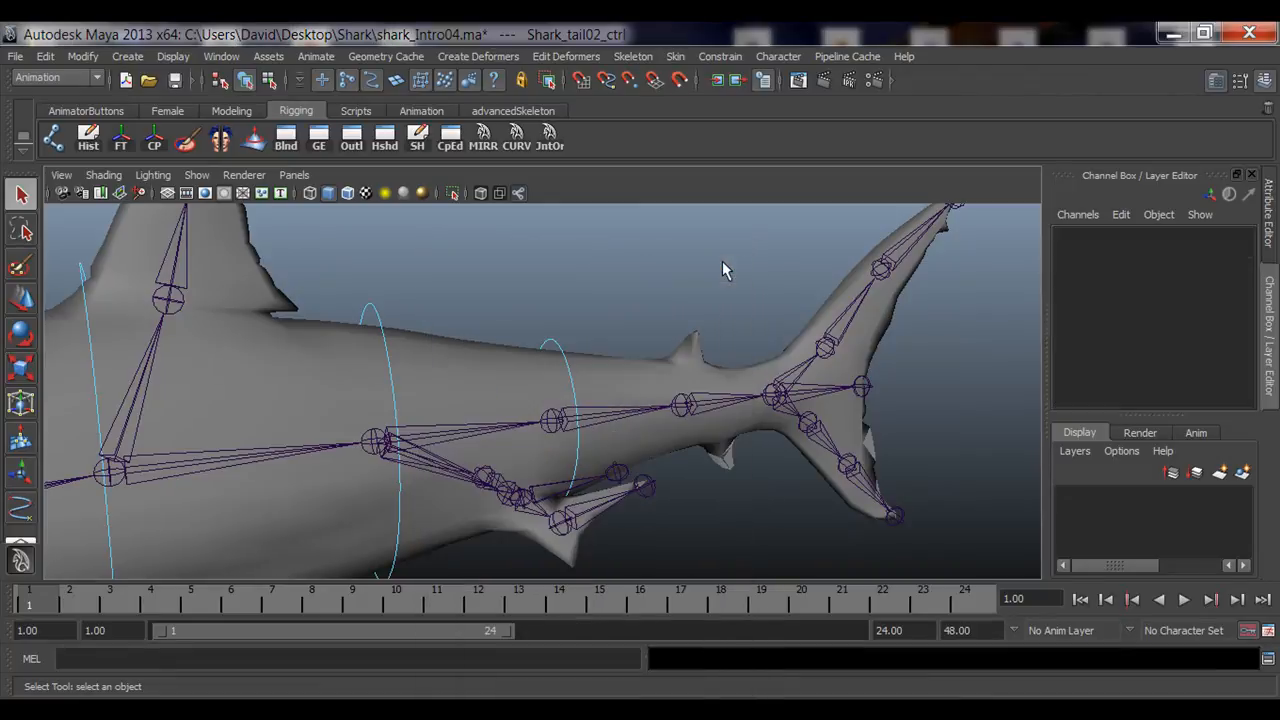
left_click_drag(722, 262, 625, 335, "alt")
Orient-constrain the second tail joint, tail_02_jnt, to the Shark_tail02_ctrl curve.
left_click(555, 347)
key("f")
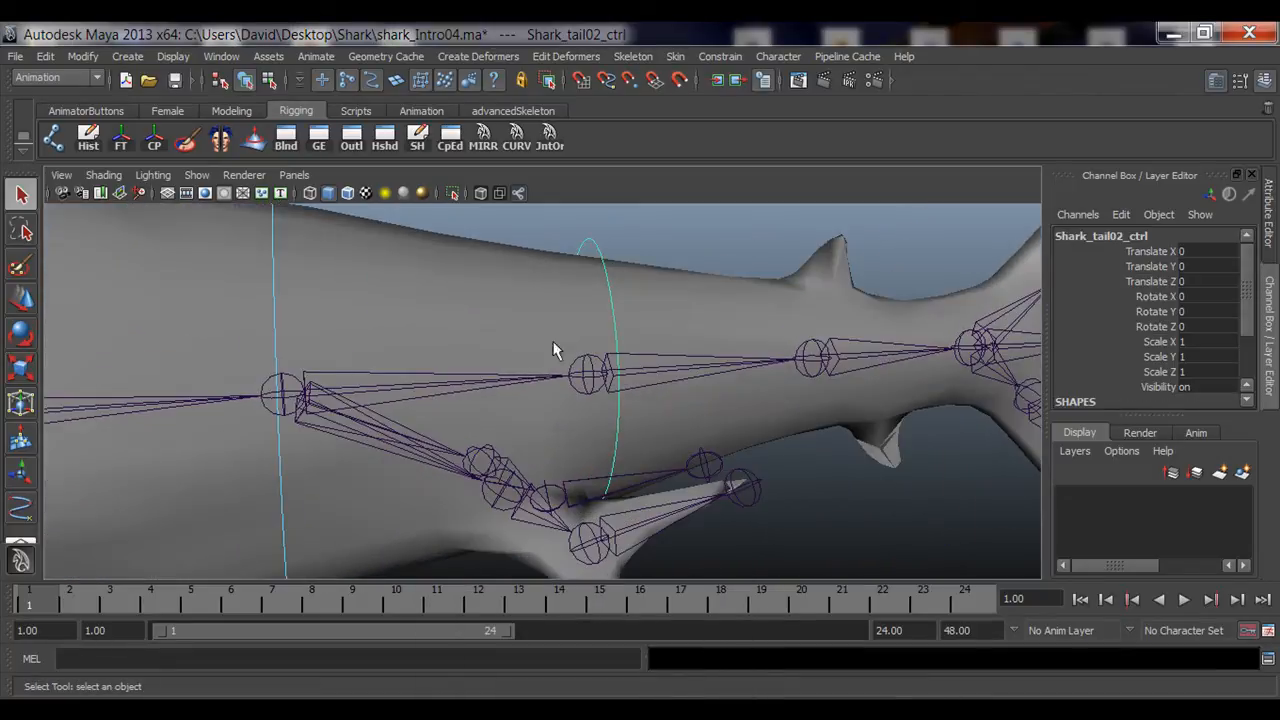
left_click(589, 369)
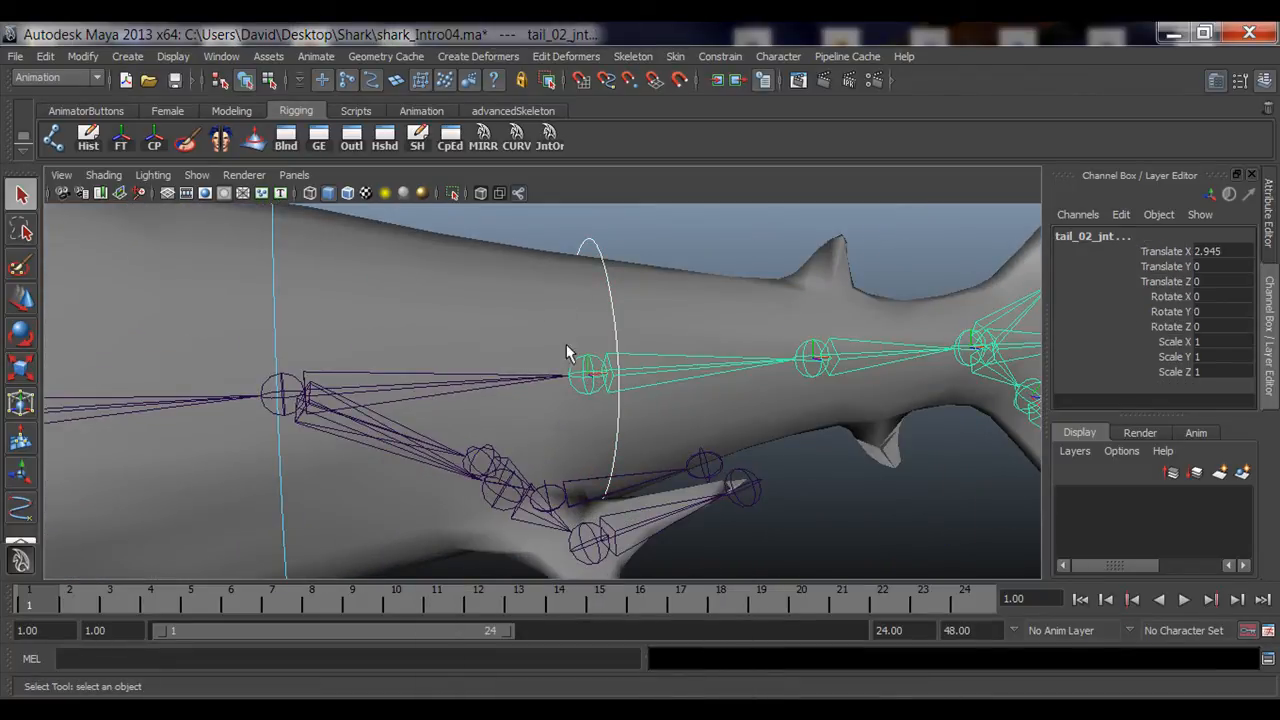
left_click(722, 58)
left_click(746, 122)
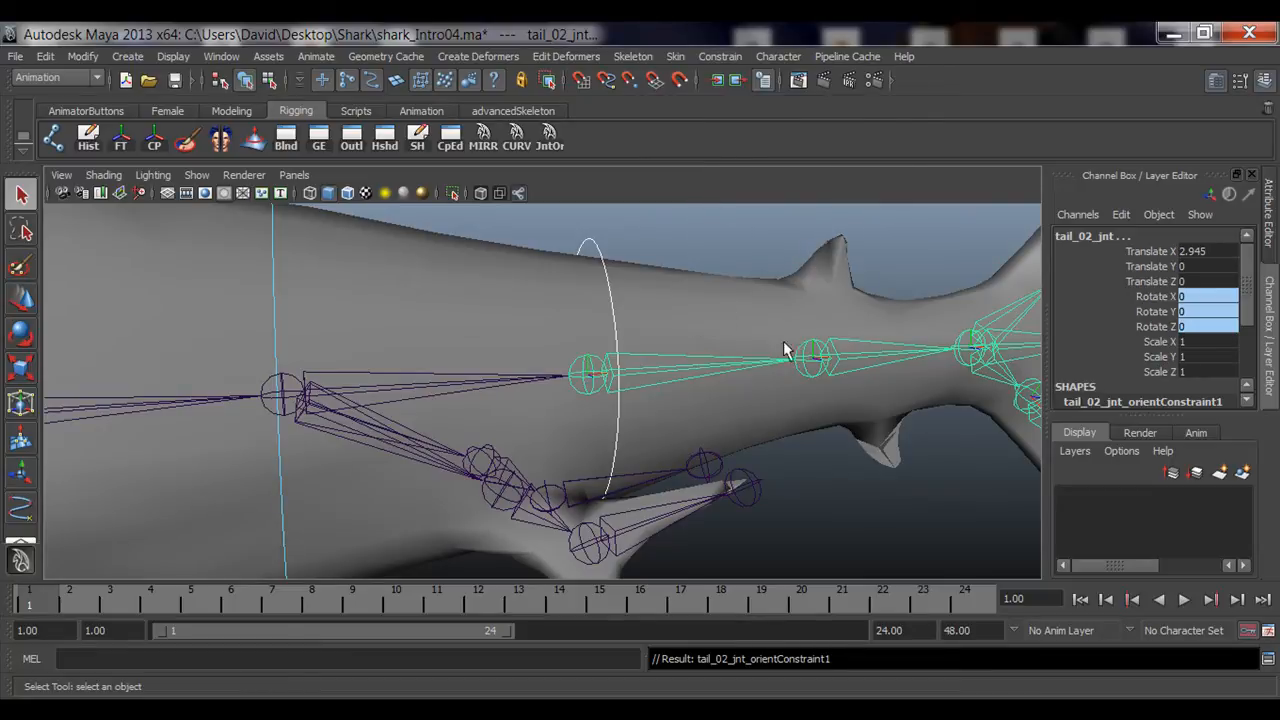
Test-rotate Shark_tail02_ctrl to check how the tail joints follow, reset its X, Y and Z rotations to 0, and deselect it.
left_click_drag(783, 341, 603, 331, "alt")
left_click(667, 328)
left_click(588, 316)
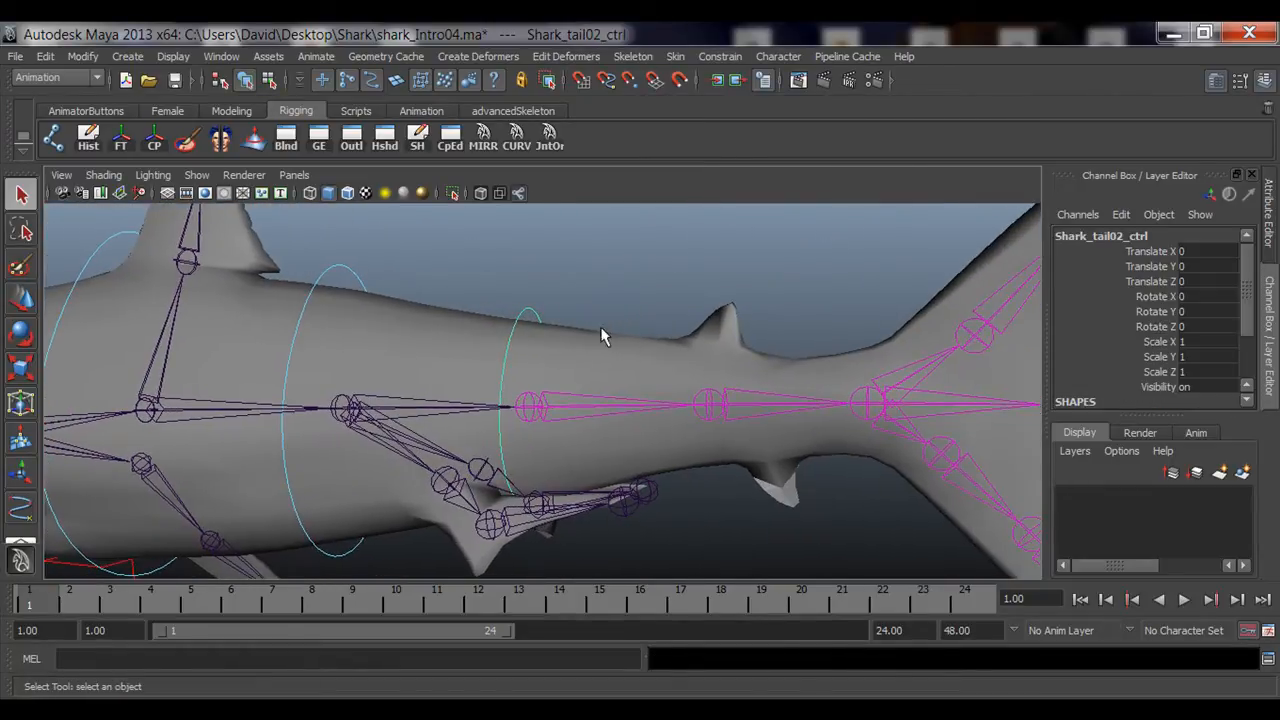
left_click_drag(485, 387, 557, 347, "alt")
key("e")
left_click_drag(558, 410, 556, 441)
key("ctrl+z")
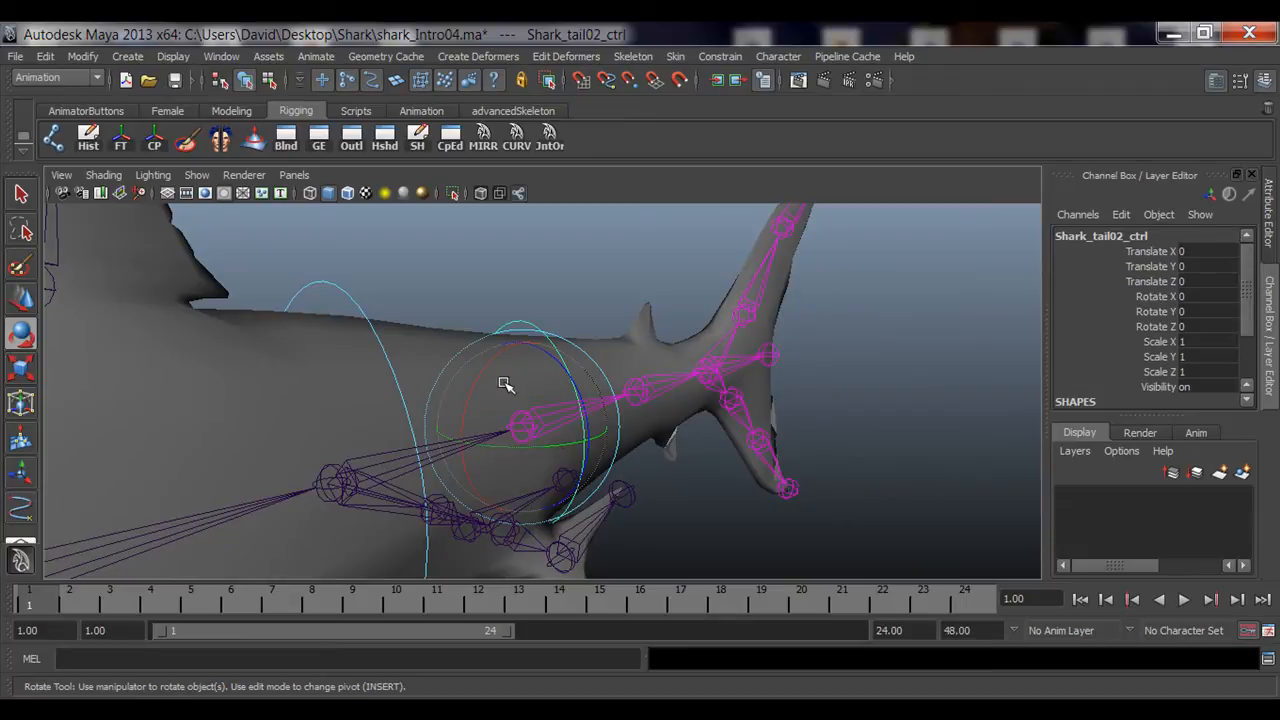
left_click_drag(505, 385, 595, 363)
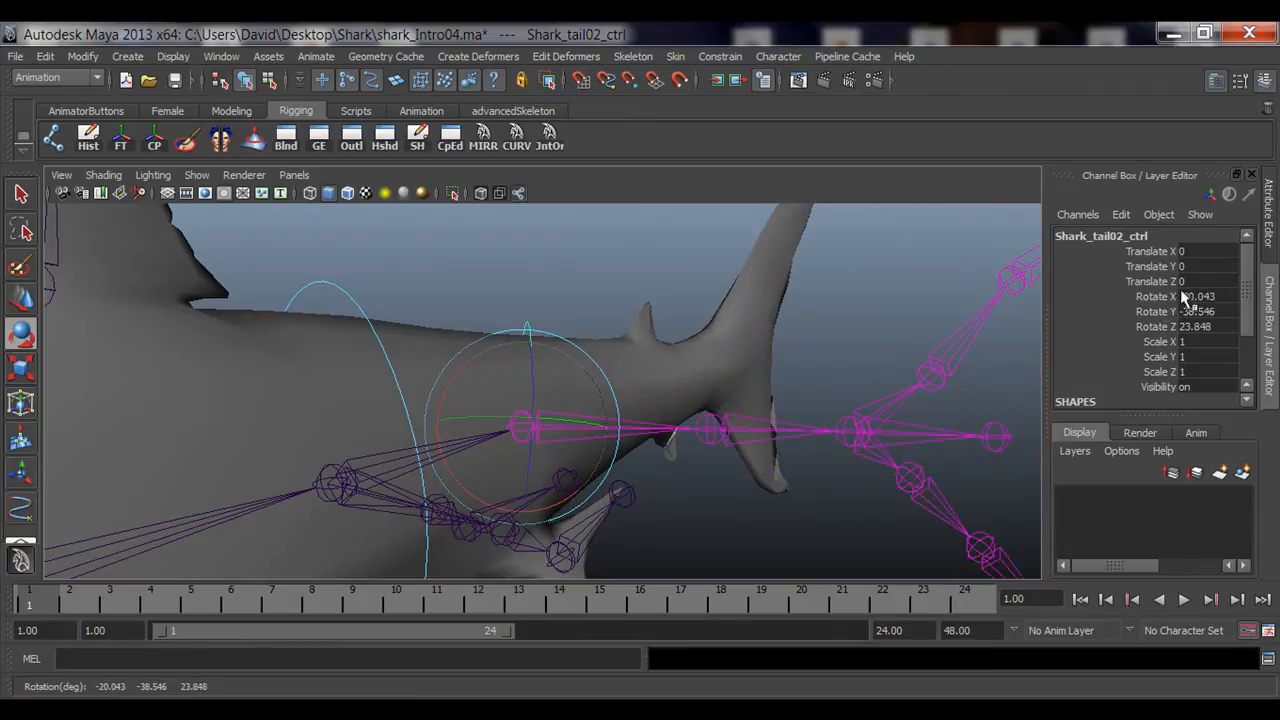
left_click_drag(1163, 300, 1163, 314)
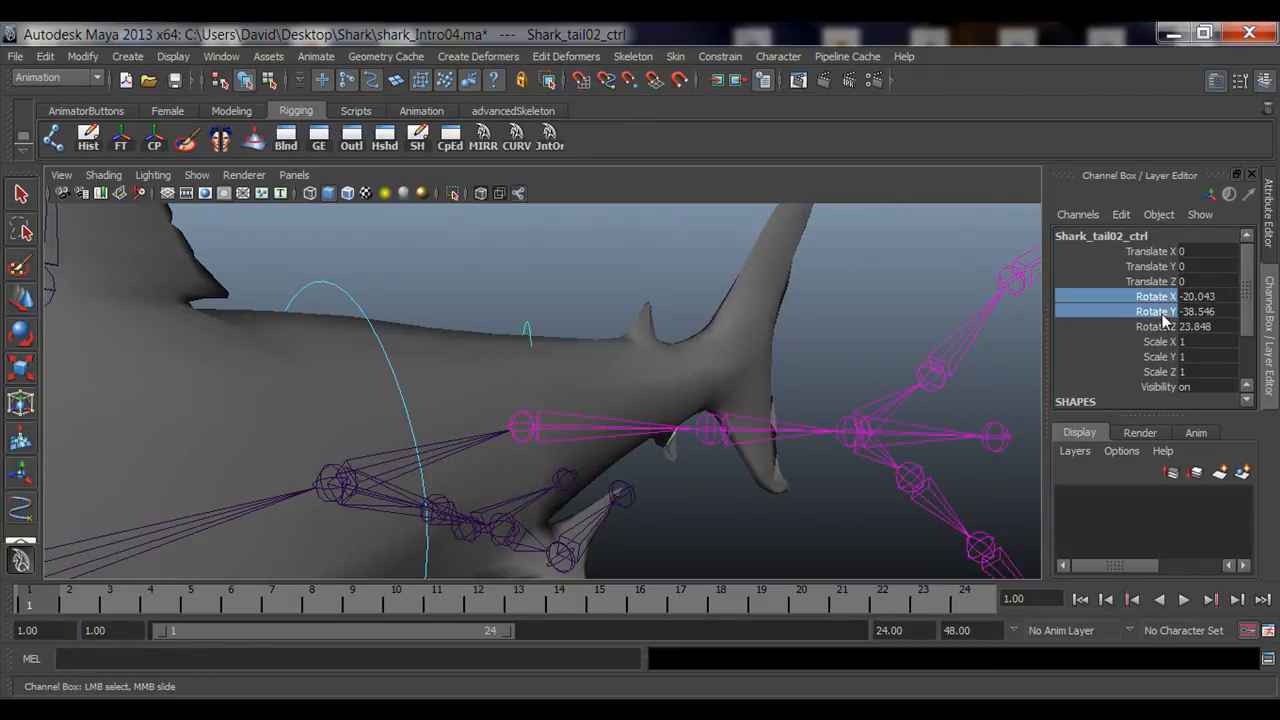
left_click_drag(1161, 253, 1161, 280)
left_click_drag(1163, 342, 1170, 387)
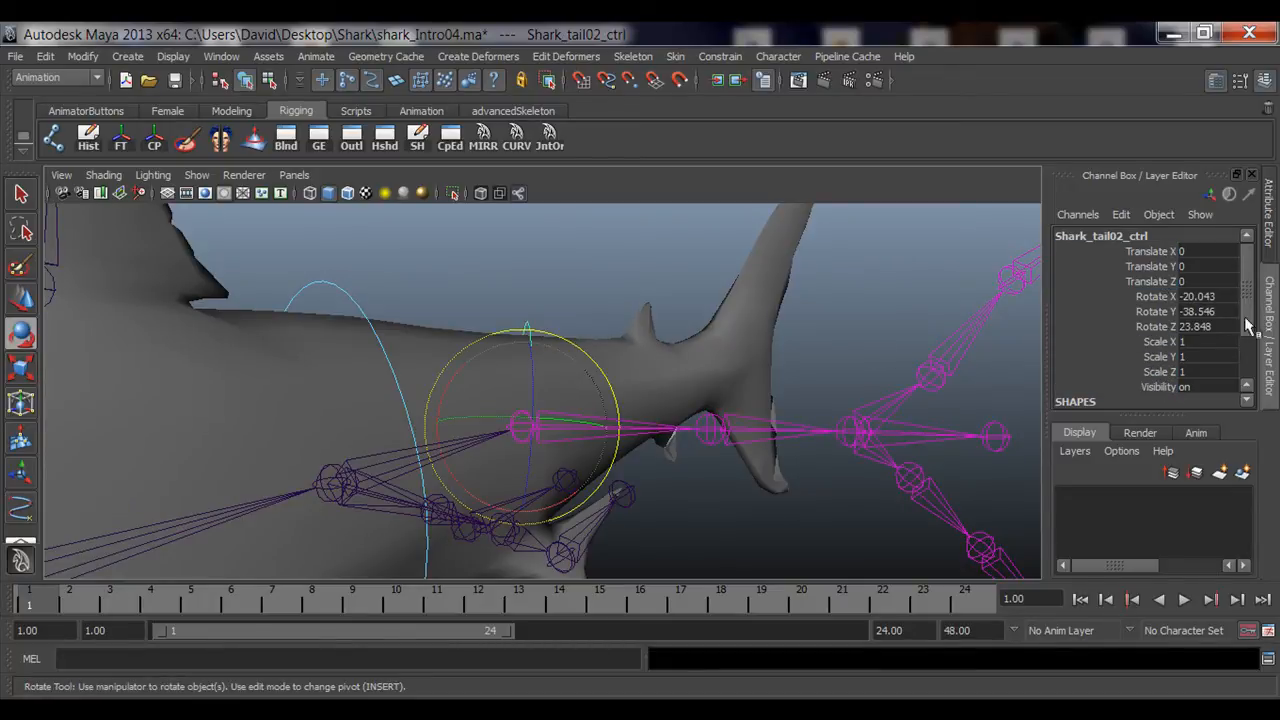
left_click_drag(1205, 297, 1218, 313)
type("0")
key("Return")
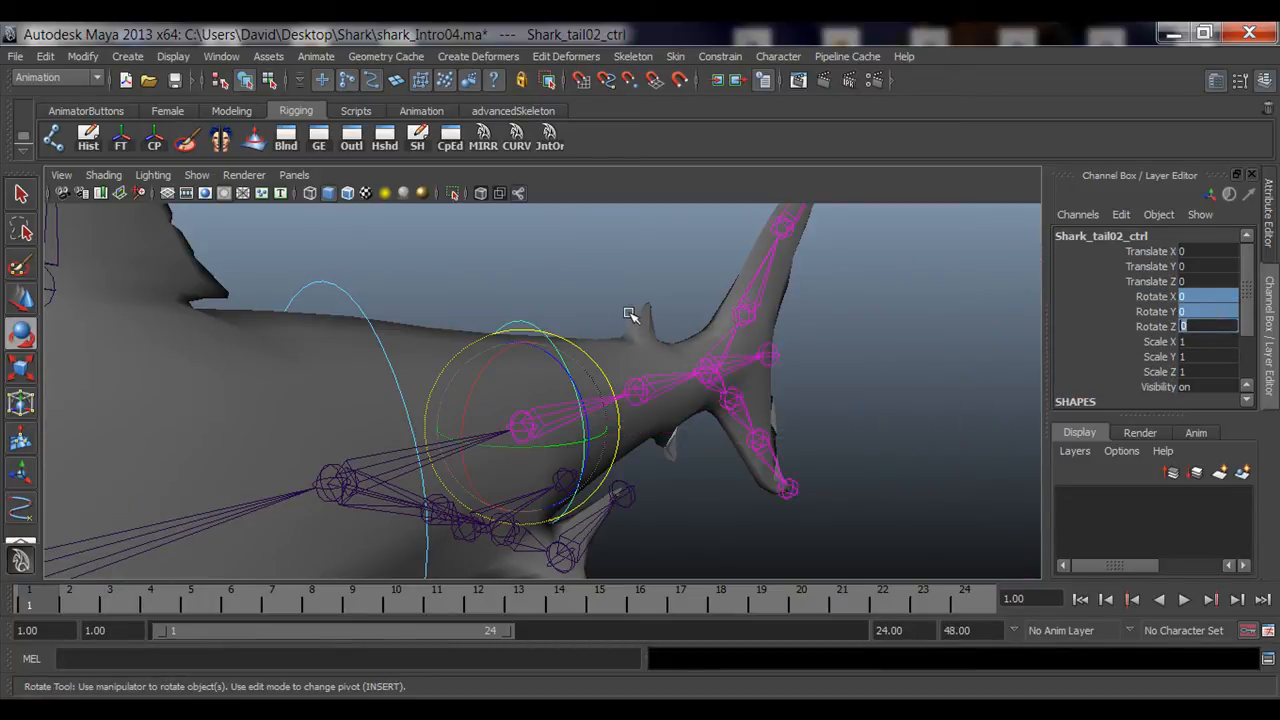
left_click(680, 409)
Create a 2D circle control curve for the third tail joint with the RigBox curve tool.
left_click_drag(680, 409, 535, 466, "alt")
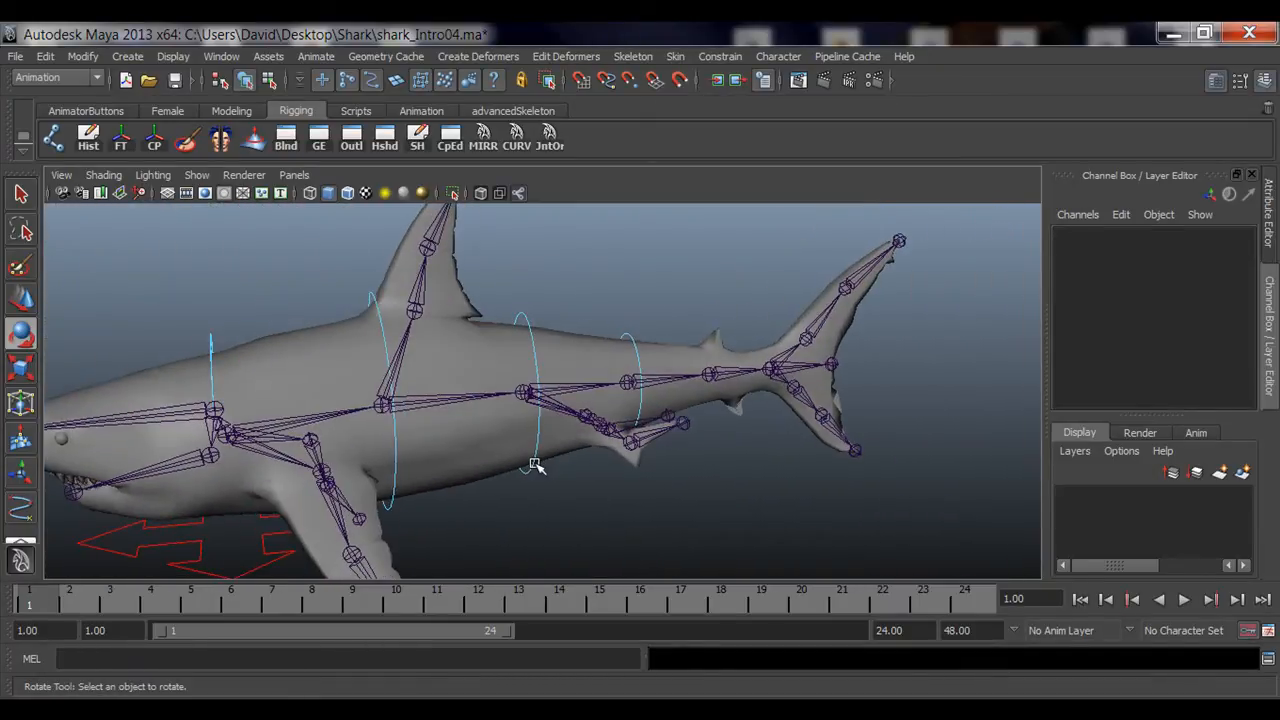
left_click_drag(582, 546, 723, 477, "alt")
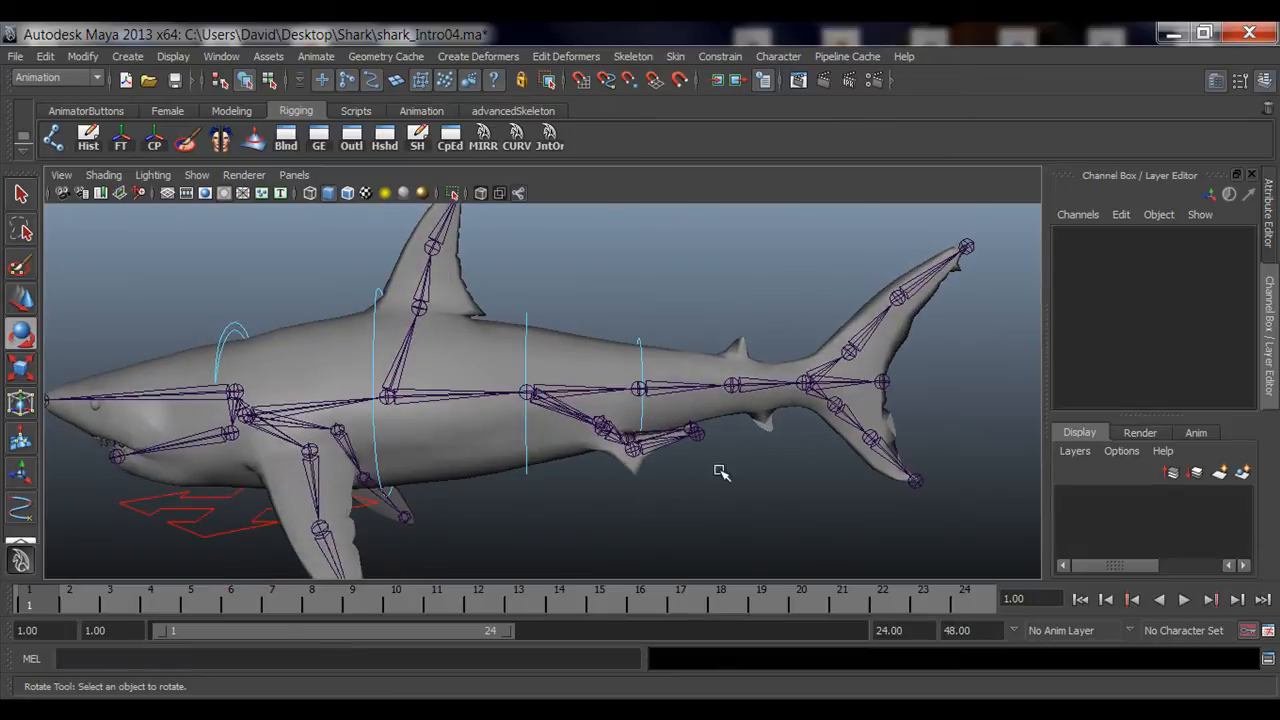
scroll(429, 463, "up", 5)
middle_click_drag(429, 463, 518, 474, "alt")
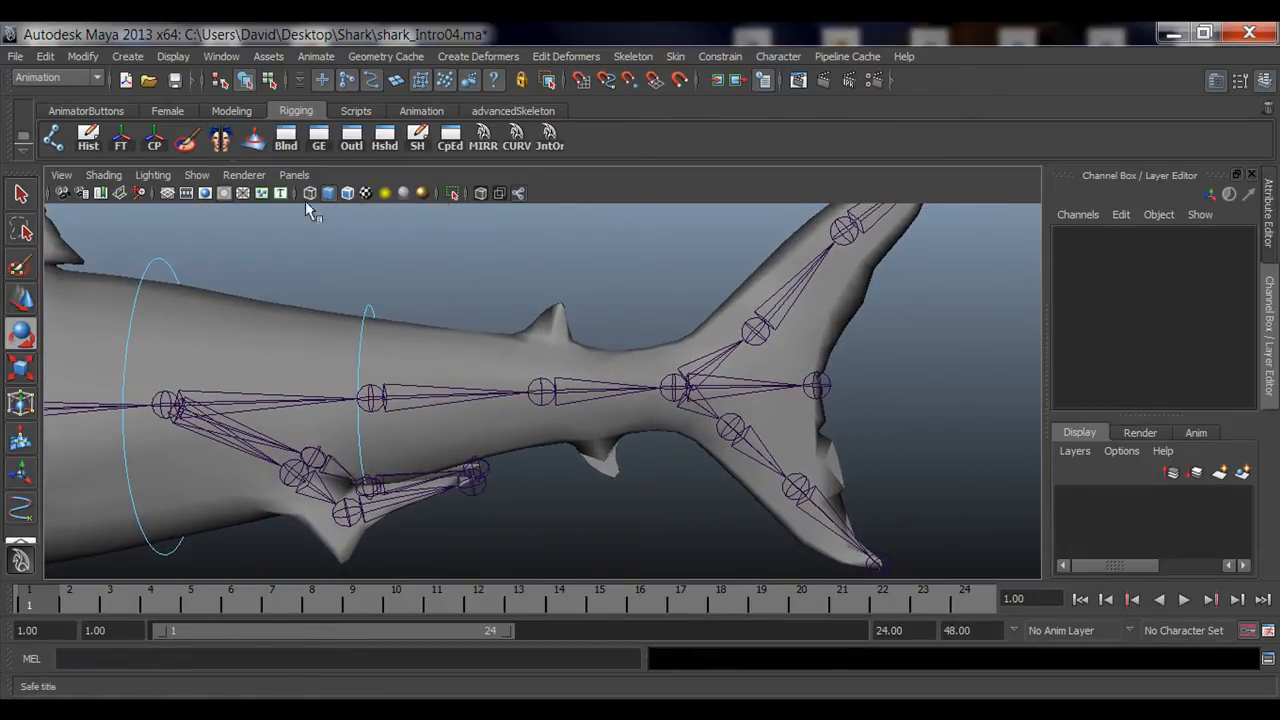
left_click(527, 140)
left_click_drag(602, 273, 1044, 123)
left_click(921, 165)
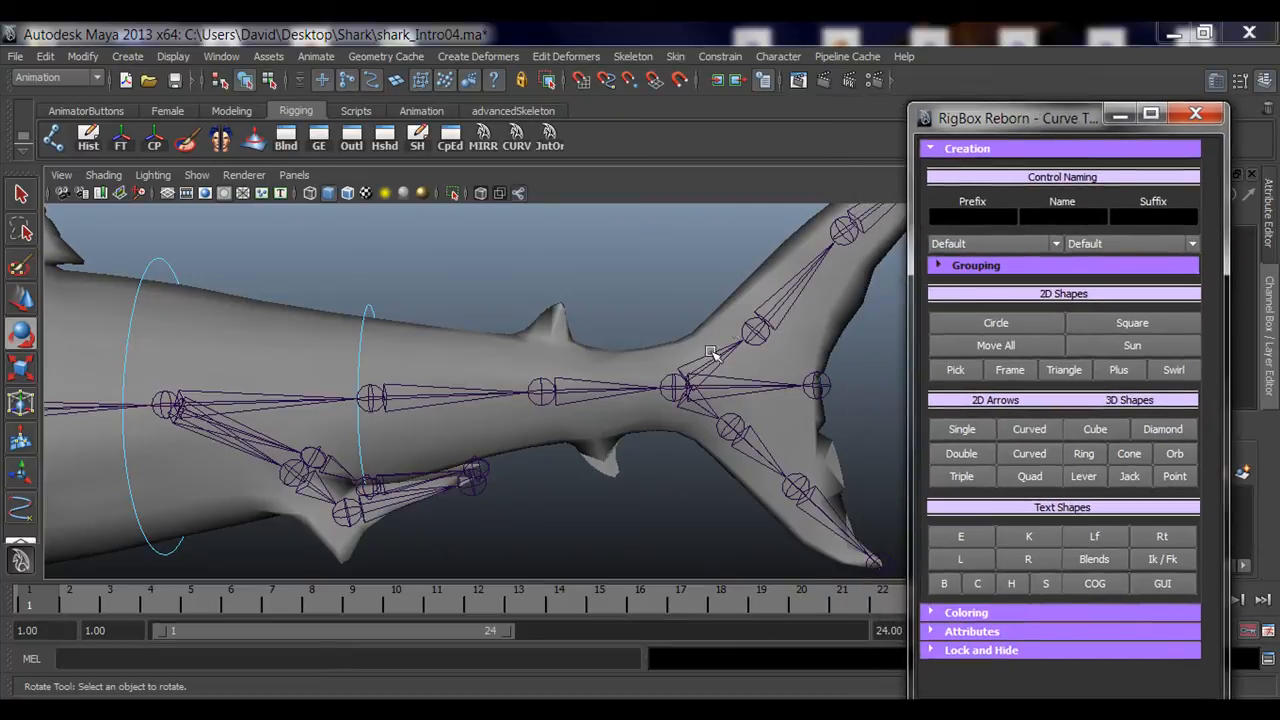
left_click(1012, 323)
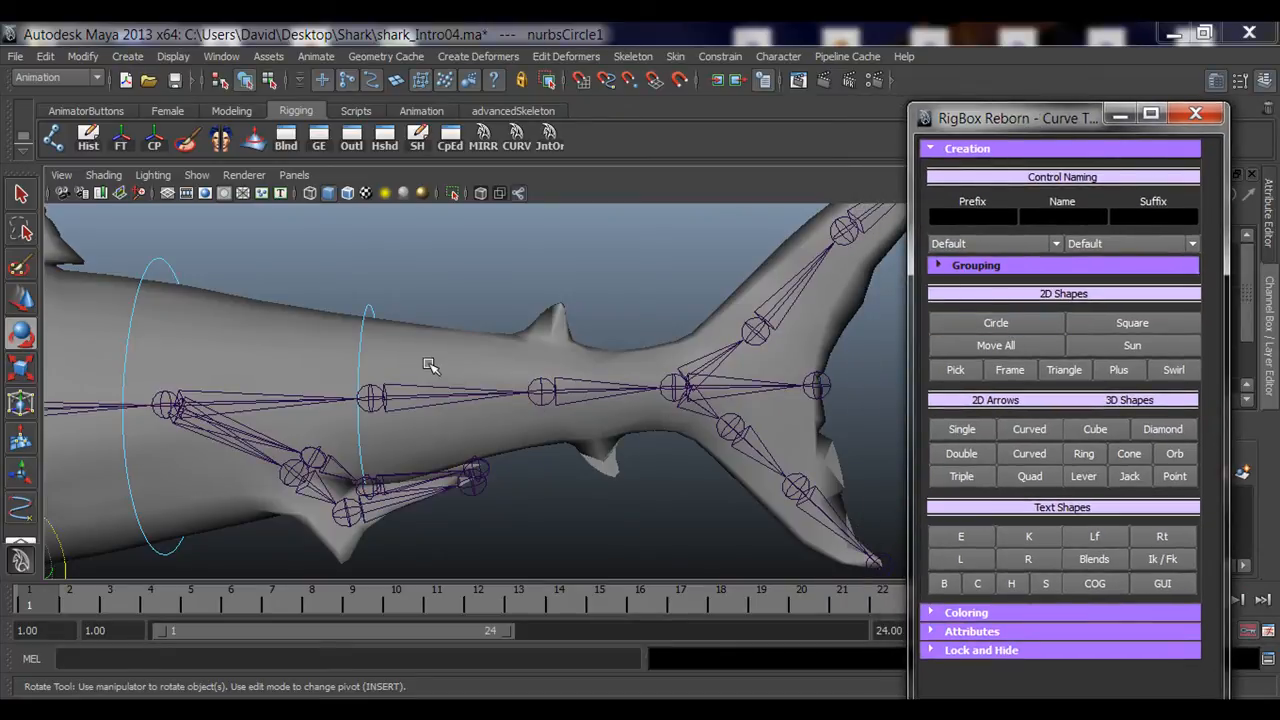
Snap the new circle curve onto the third tail joint and close the RigBox curve tool.
left_click_drag(429, 366, 537, 395, "alt")
key("w")
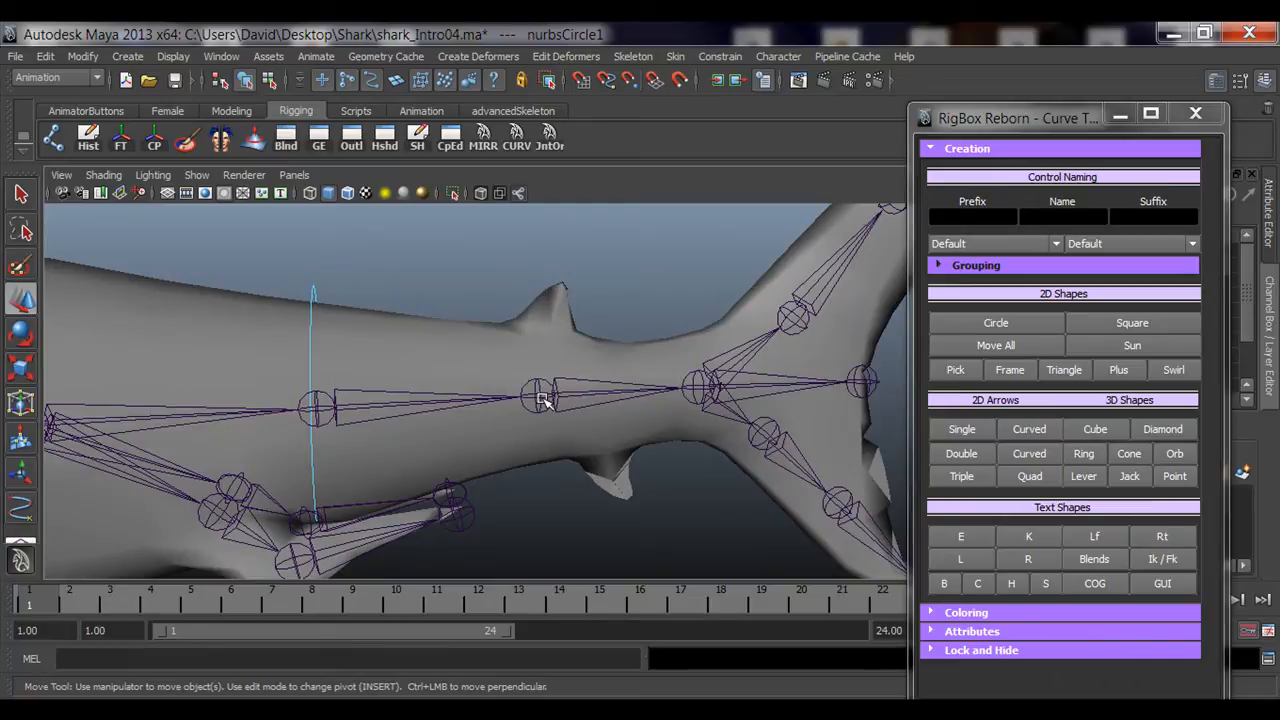
left_click(537, 395)
left_click_drag(380, 437, 593, 425, "alt")
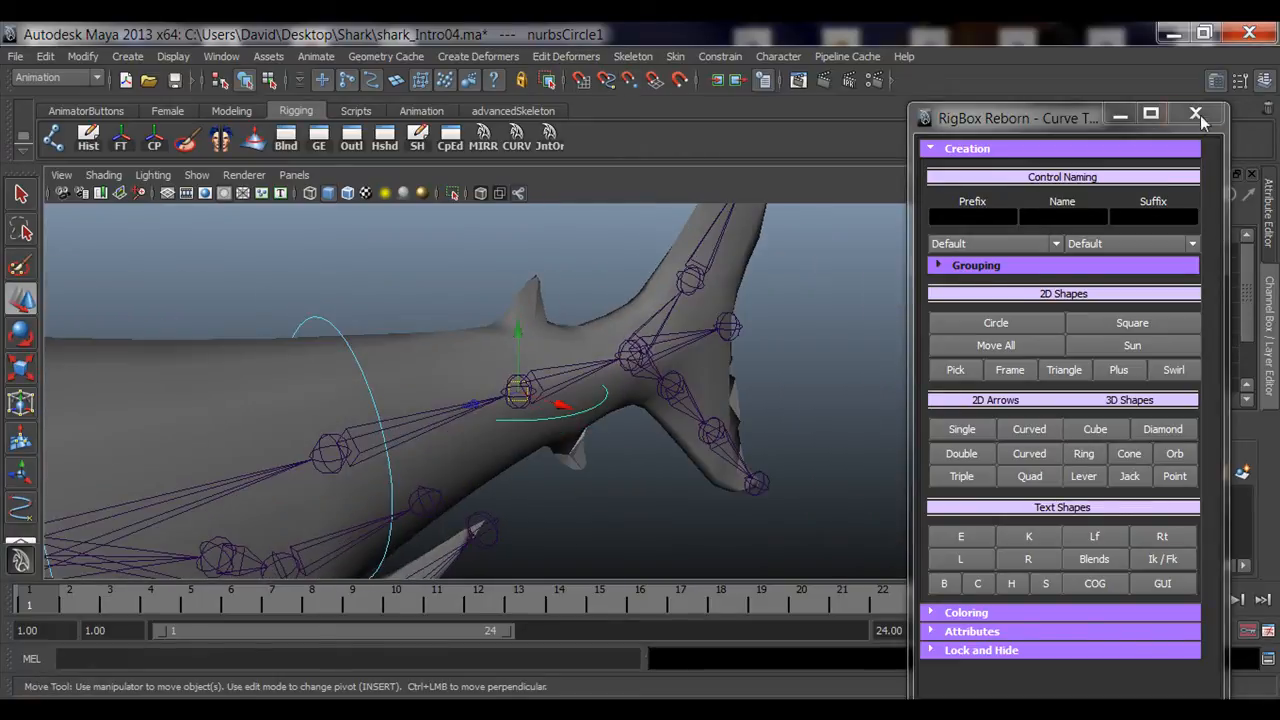
left_click(1196, 114)
left_click_drag(760, 396, 648, 466, "alt")
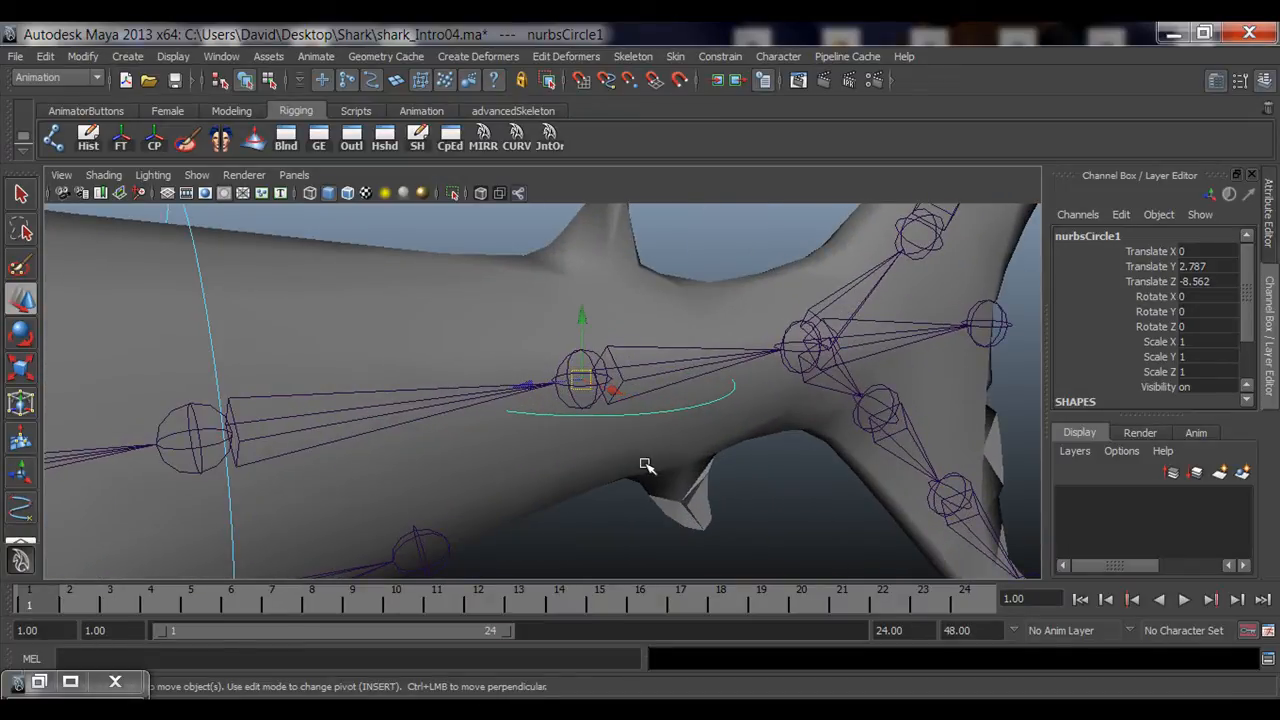
Set the circle's Rotate X to 90 so it stands upright around the tail.
left_click_drag(686, 451, 720, 442, "alt")
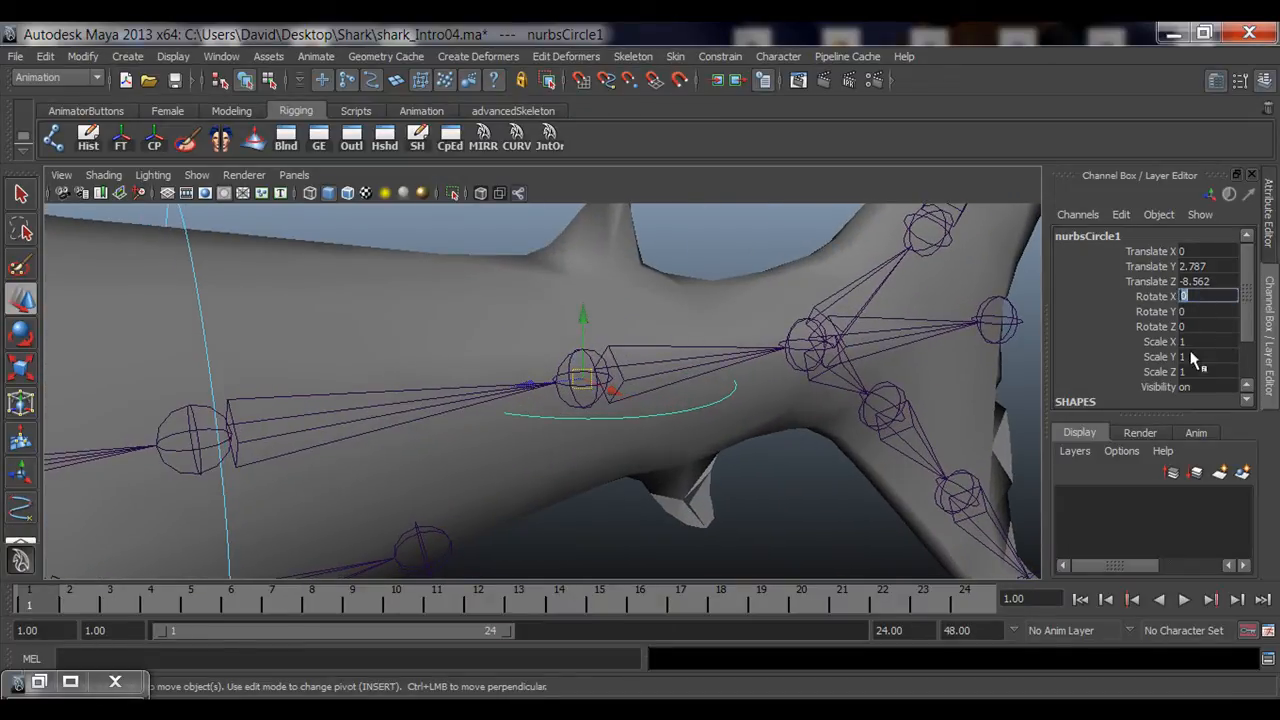
type("90")
key("Return")
Edit the circle's control vertices, moving the lower ones to fit the underside of the tail at the third joint.
left_click_drag(634, 484, 610, 413, "alt")
key("r")
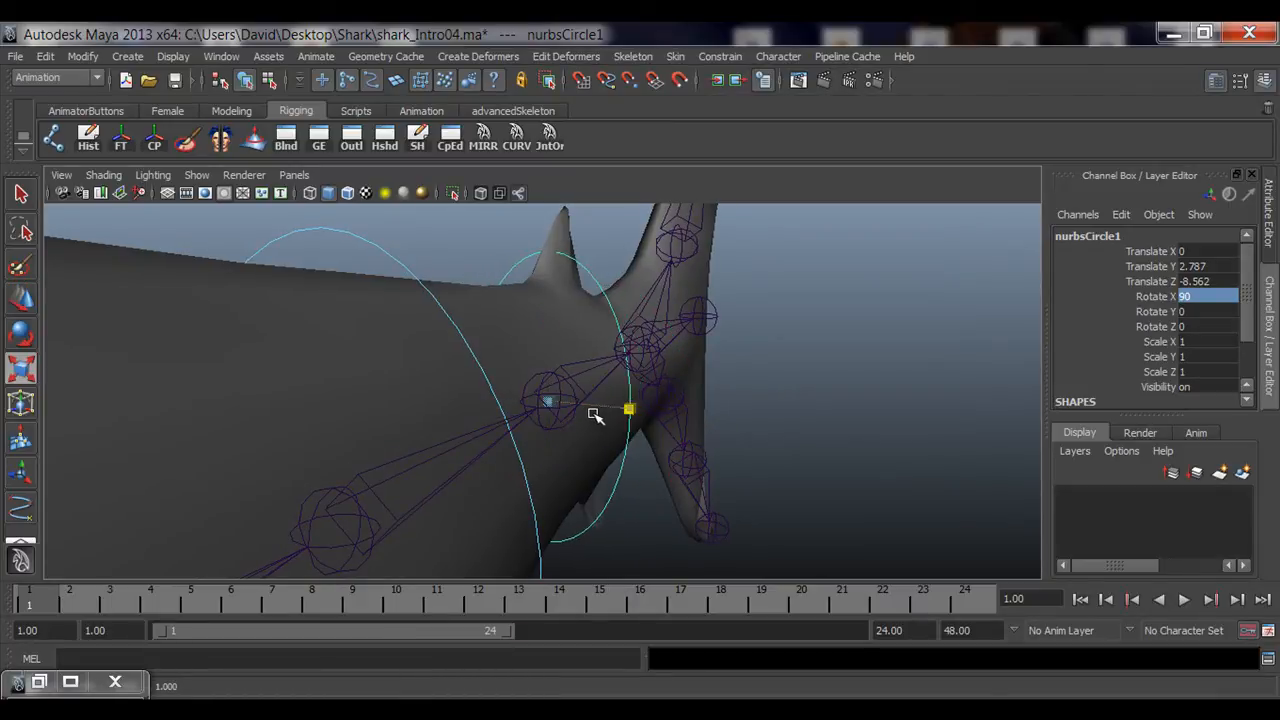
mouse_move(617, 449)
left_mouse_down("alt")
mouse_move(514, 423)
mouse_move(637, 437)
mouse_move(614, 425)
left_mouse_up("alt")
left_click(628, 360)
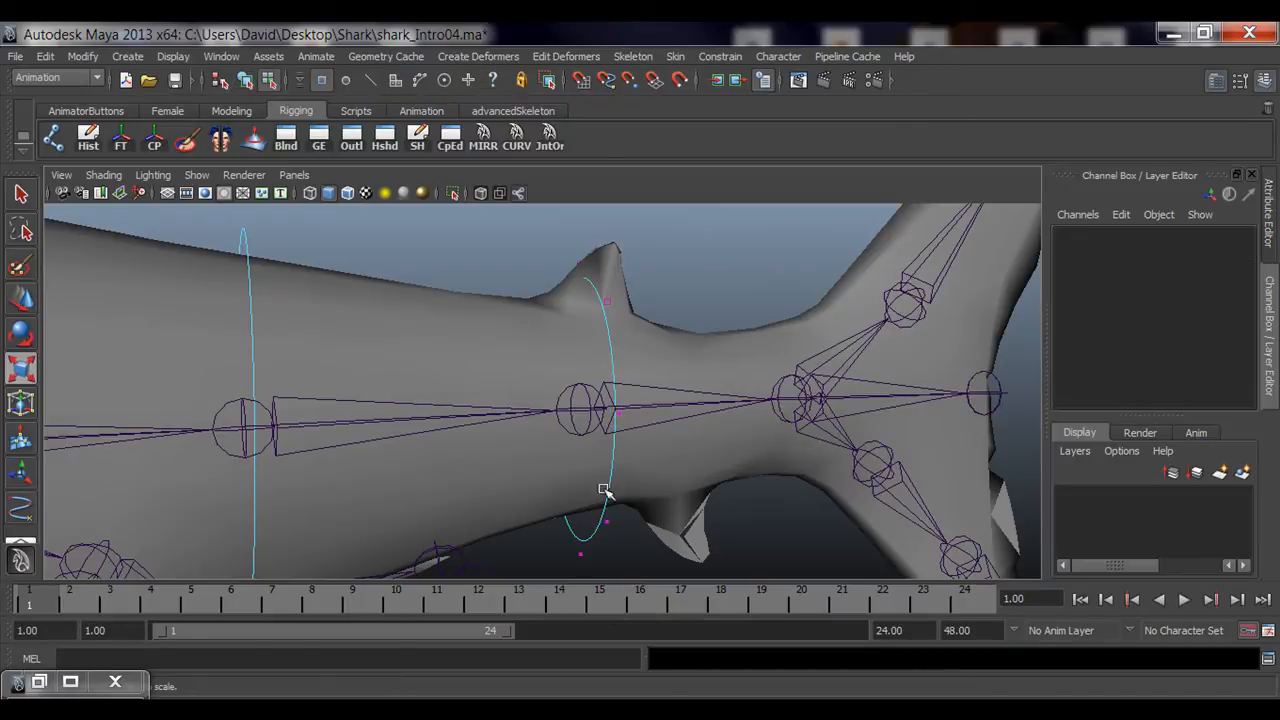
left_click_drag(600, 491, 577, 413, "alt")
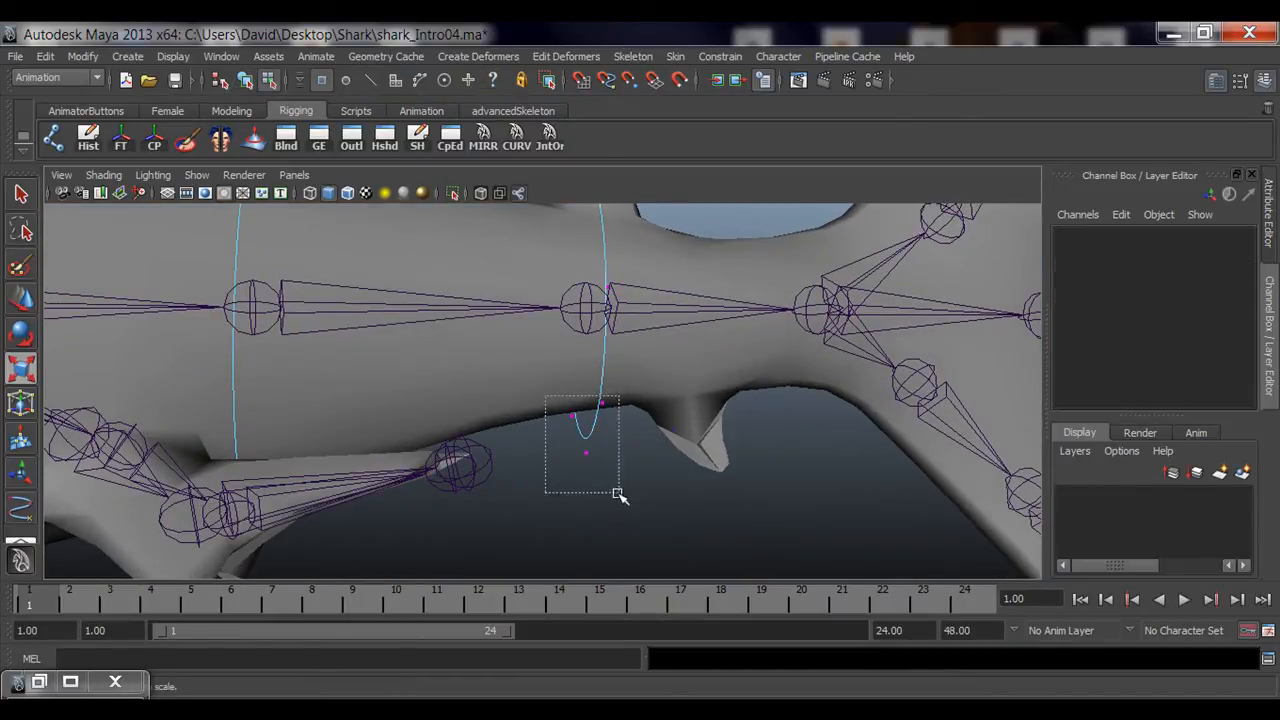
left_click_drag(619, 493, 620, 494)
left_click_drag(620, 494, 577, 388, "alt")
key("w")
left_click_drag(577, 464, 553, 436)
left_click_drag(477, 337, 510, 376)
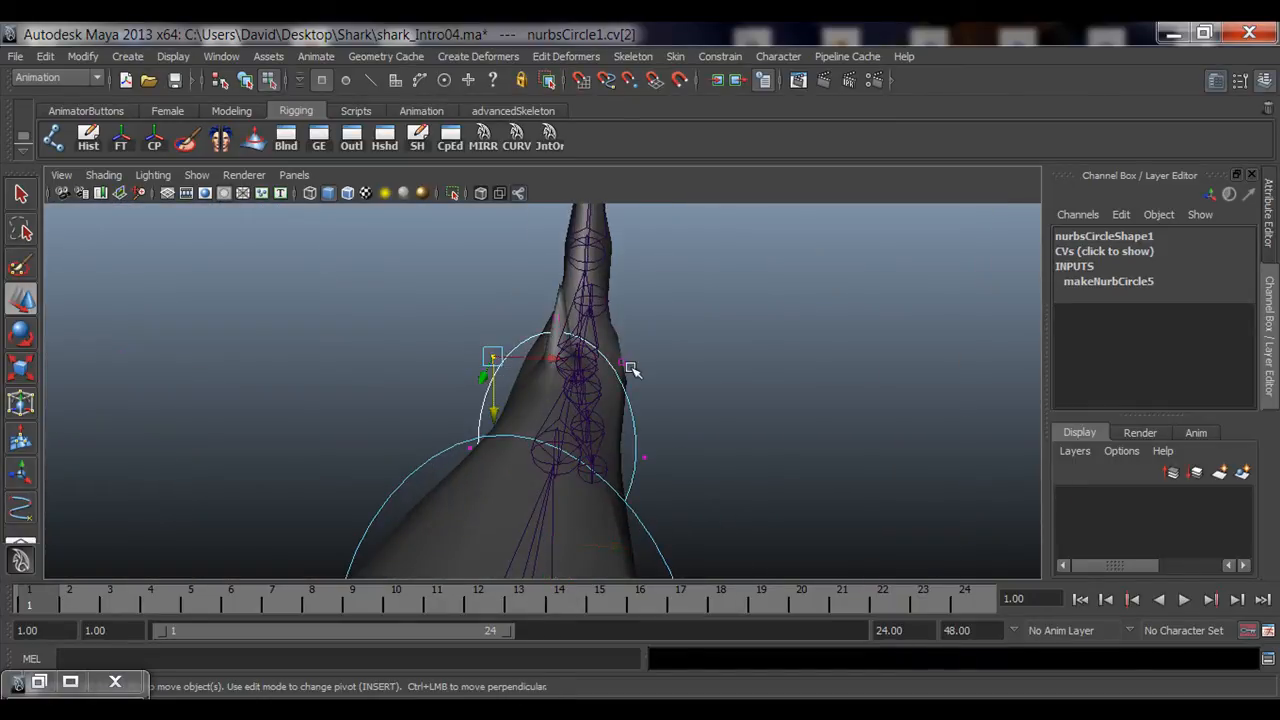
Scale and raise the circle's upper control vertices to fit around the top of the tail, and return to object mode.
key("r")
left_click_drag(671, 406, 634, 416, "alt")
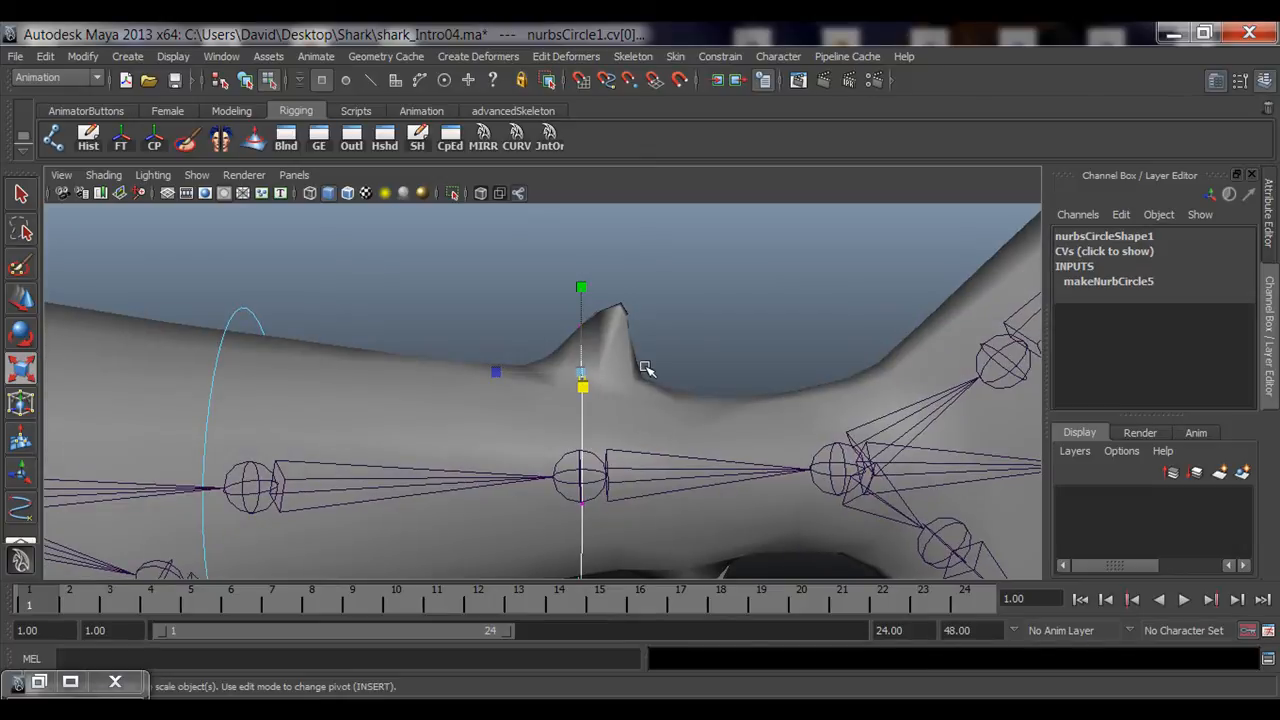
left_click_drag(646, 369, 598, 318, "alt")
key("w")
left_click_drag(578, 398, 578, 362)
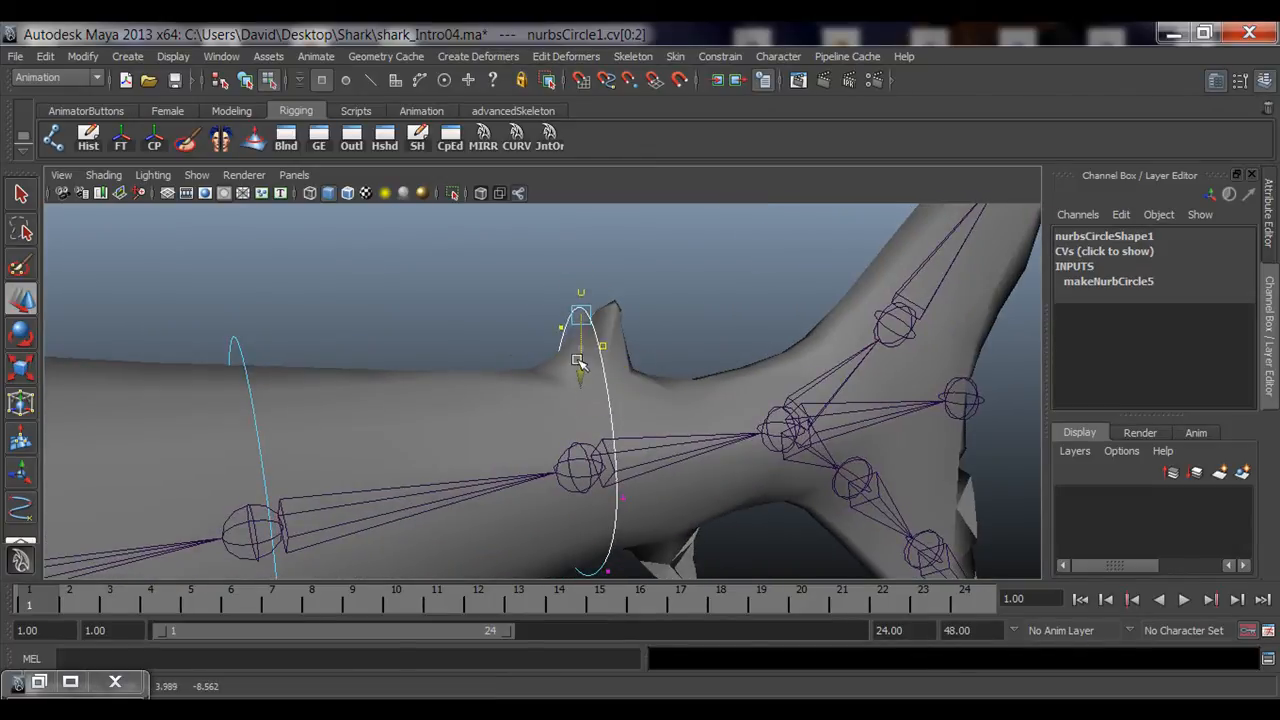
left_click_drag(651, 400, 520, 414, "alt")
key("F8")
right_click_drag(520, 414, 670, 446, "alt")
left_click_drag(670, 446, 557, 446, "alt")
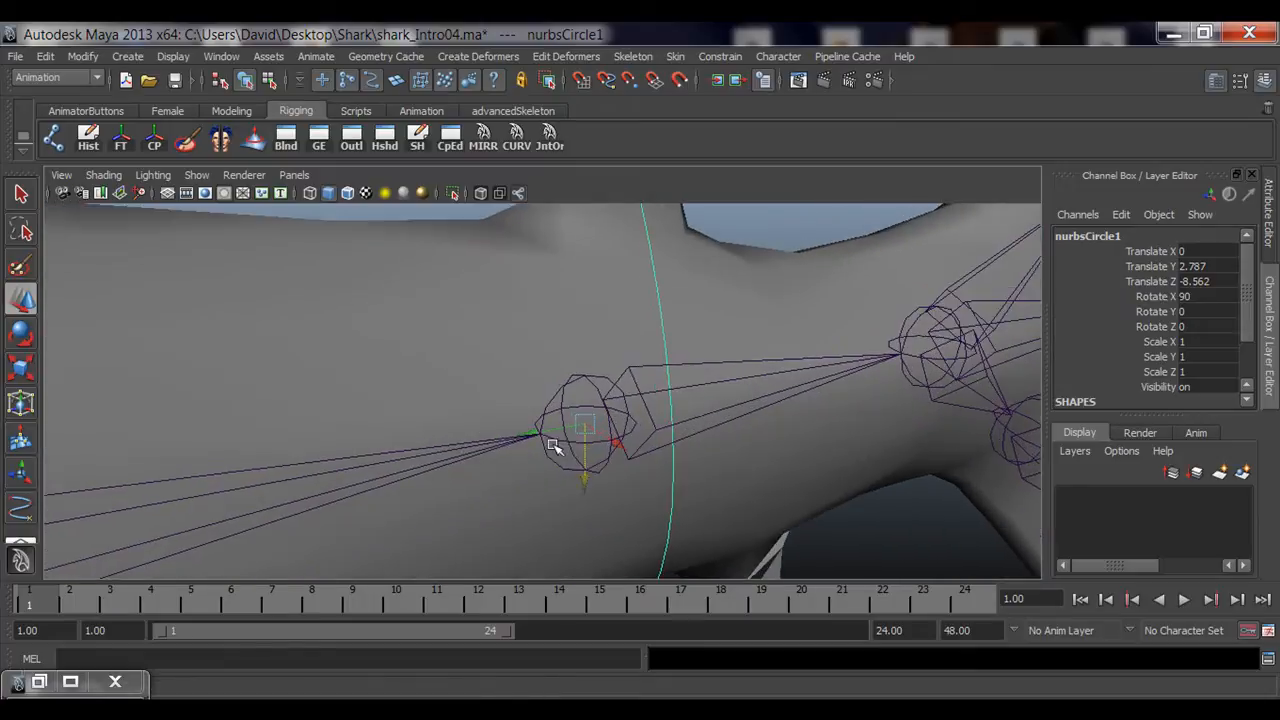
right_click_drag(650, 457, 491, 471, "alt")
left_click_drag(491, 471, 443, 418, "alt")
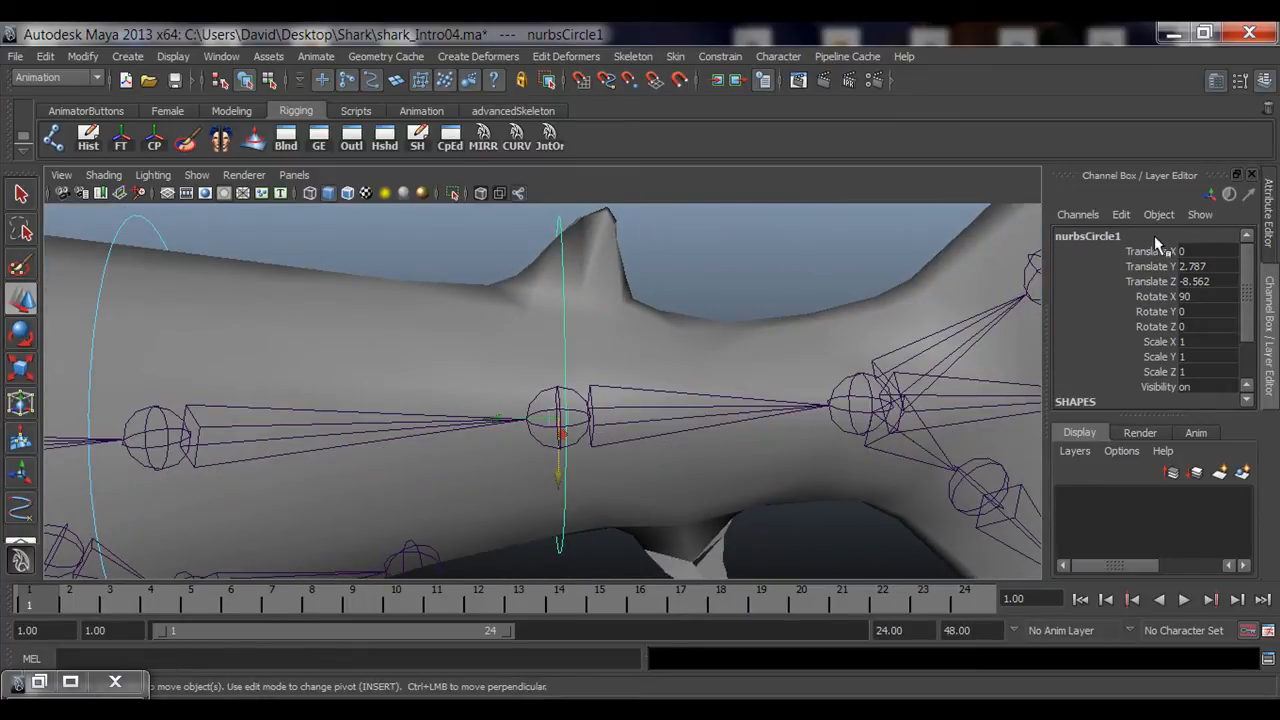
Rename the fitted circle as Shark_tail03_ctrl.
double_click(1088, 236)
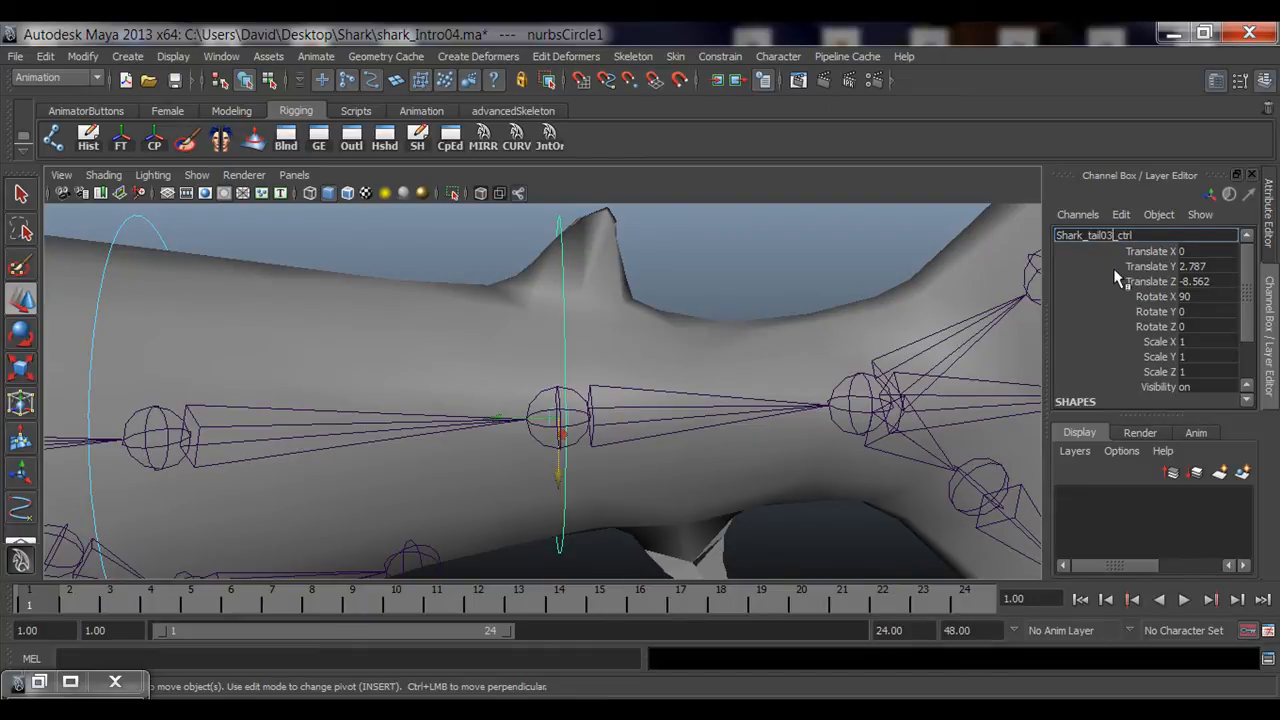
type("Shark_tail03_ctrl")
key("Return")
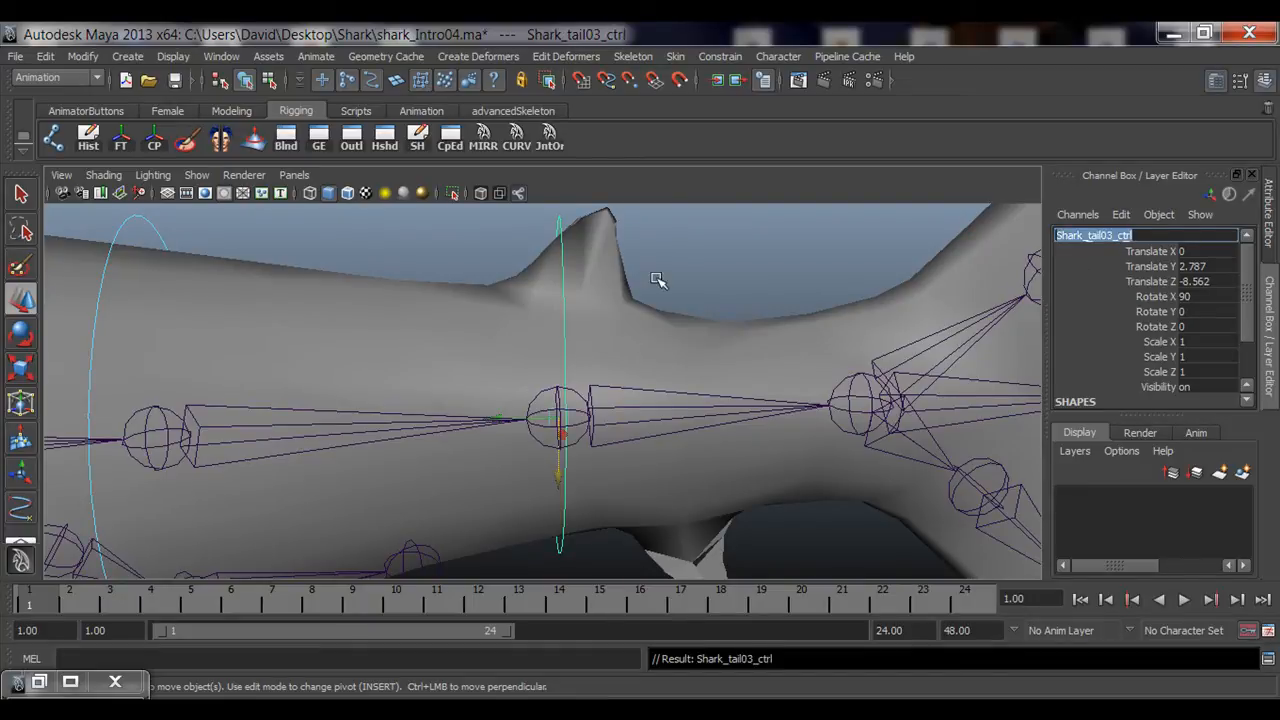
Freeze the transformations of the Shark_tail03_ctrl curve.
middle_click_drag(657, 280, 686, 309, "alt")
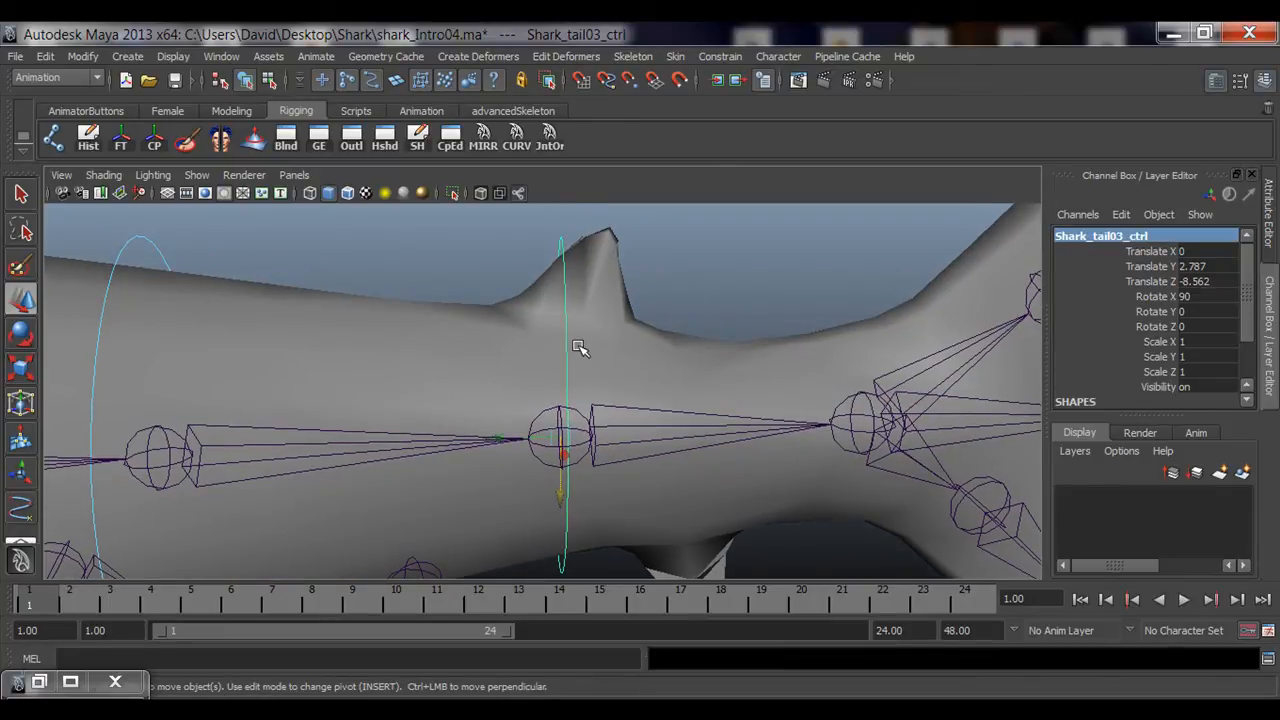
left_click_drag(492, 382, 756, 501, "alt")
key("q")
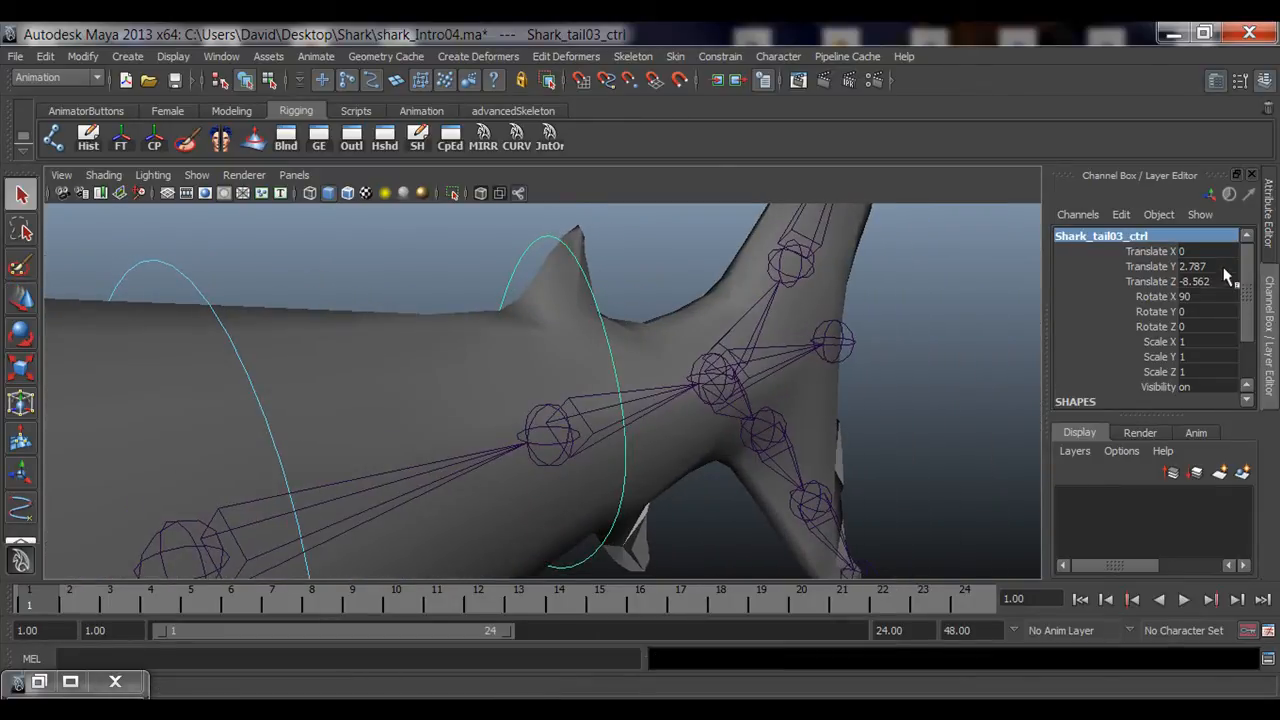
left_click_drag(1177, 270, 1166, 287)
left_click_drag(850, 387, 720, 345, "alt")
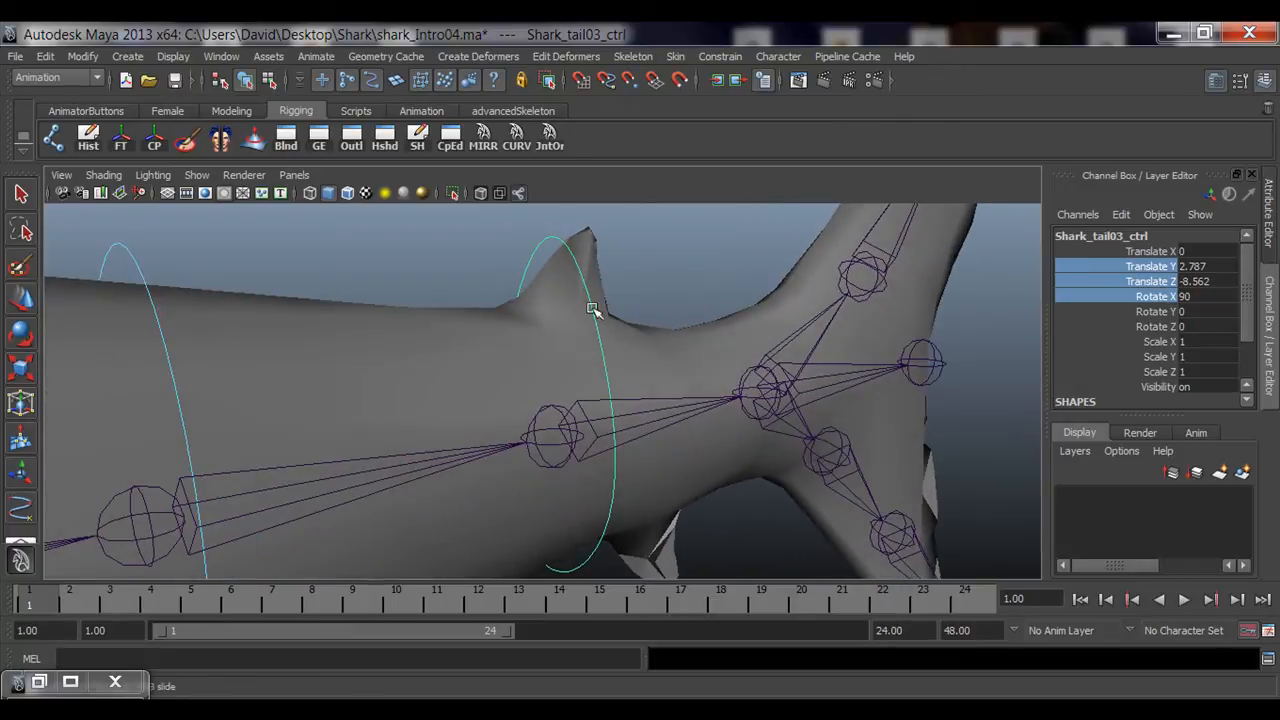
left_click(125, 147)
left_click_drag(506, 303, 550, 378, "alt")
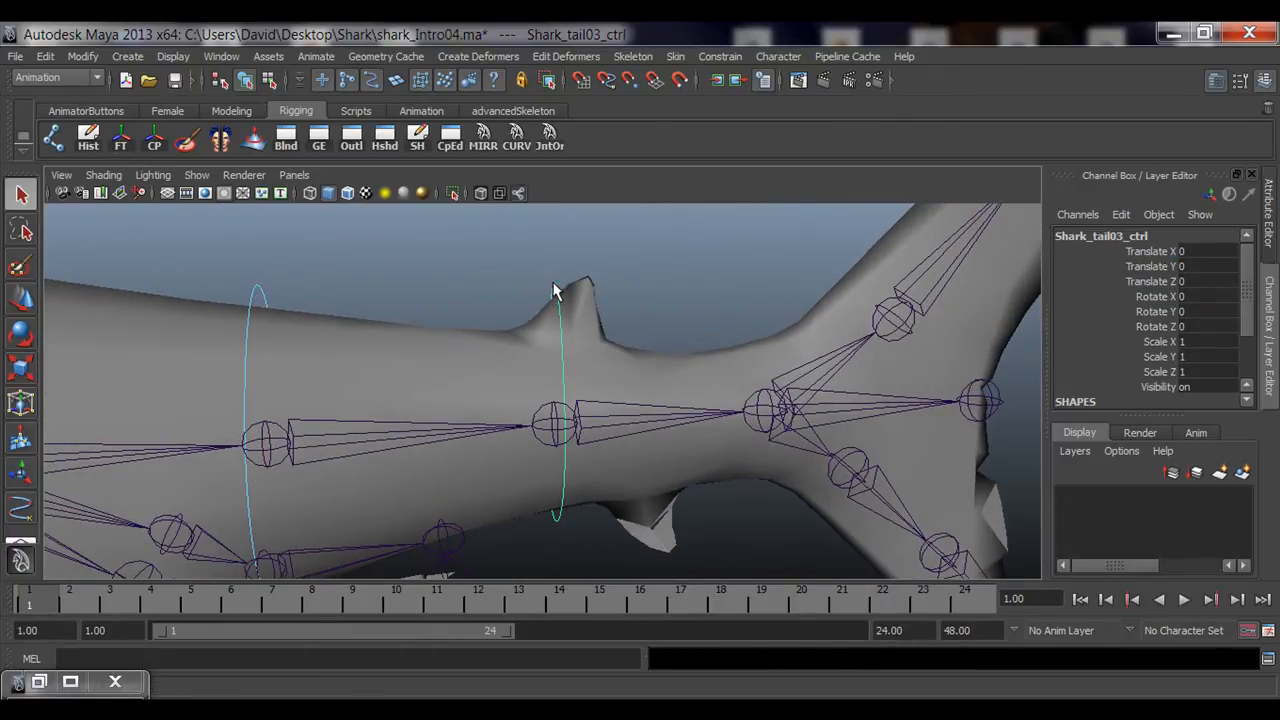
Orient-constrain the third tail joint, tail_03_jnt, to the Shark_tail03_ctrl curve.
left_click(553, 427)
left_click(718, 57)
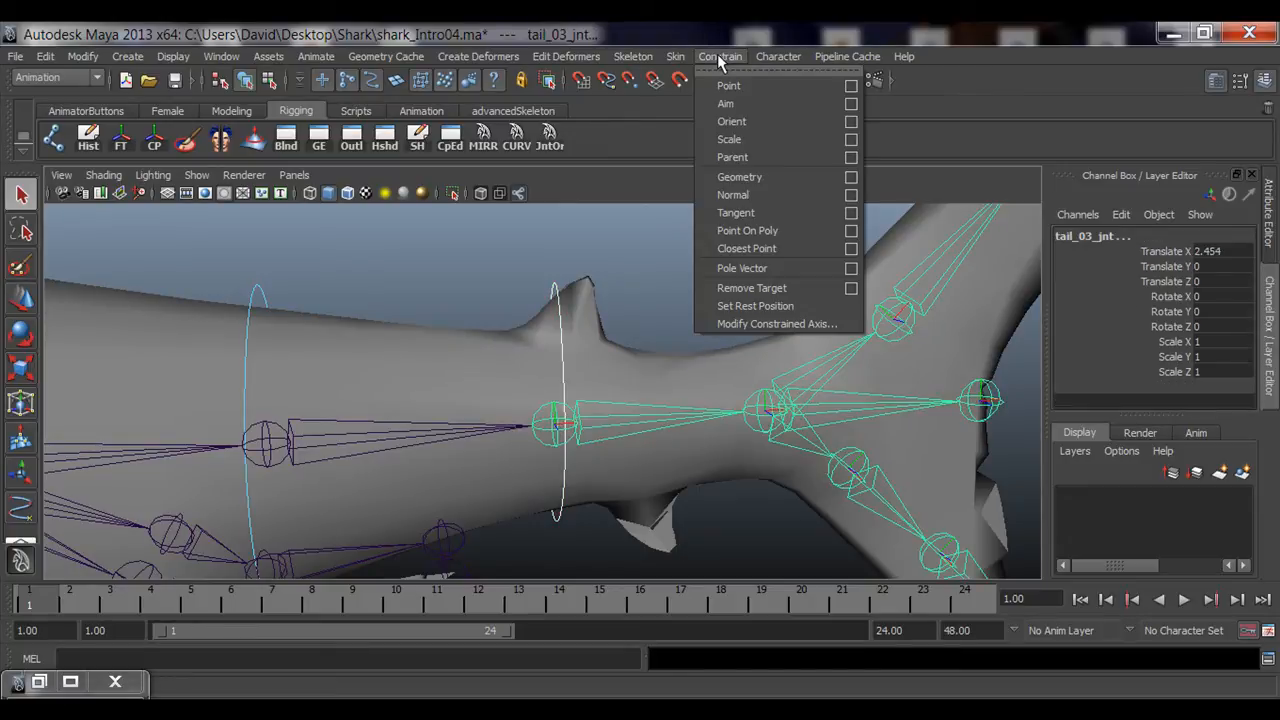
left_click(743, 121)
Test-rotate Shark_tail03_ctrl to check how the tail fin joints follow, undoing each rotation.
left_click_drag(658, 287, 543, 309, "alt")
left_click(622, 295)
left_click(556, 285)
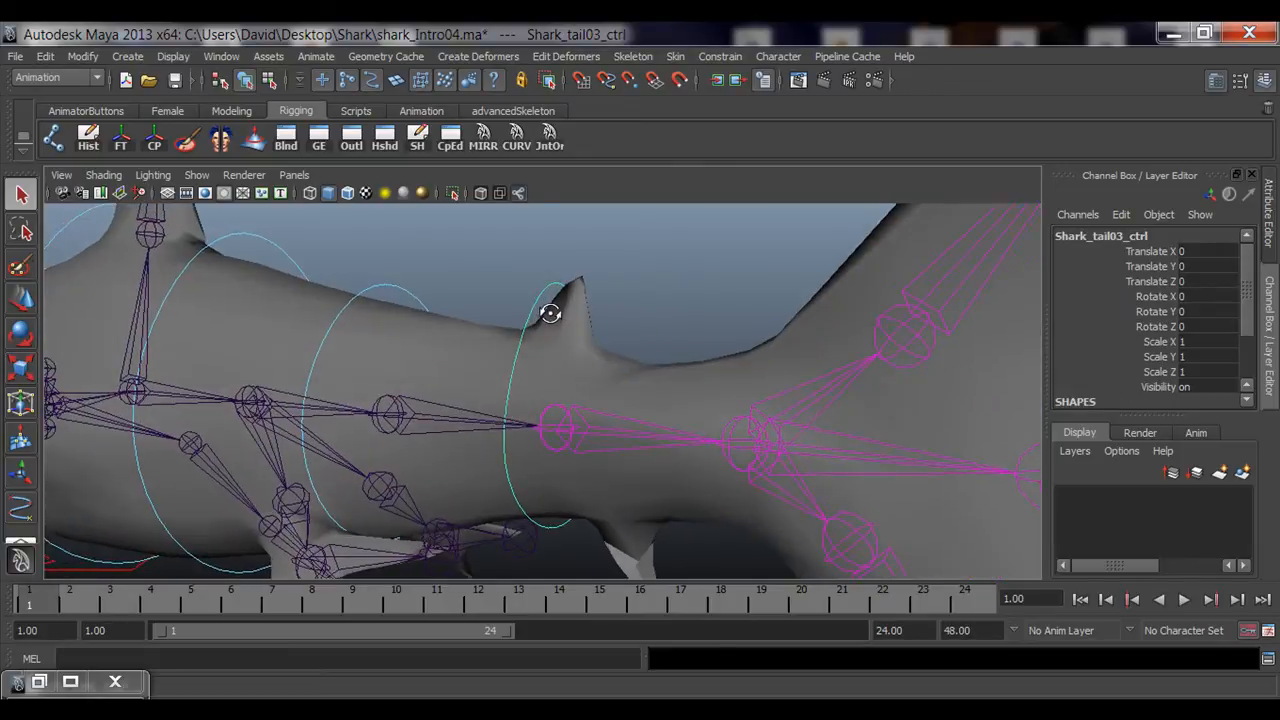
left_click_drag(1184, 262, 1192, 325)
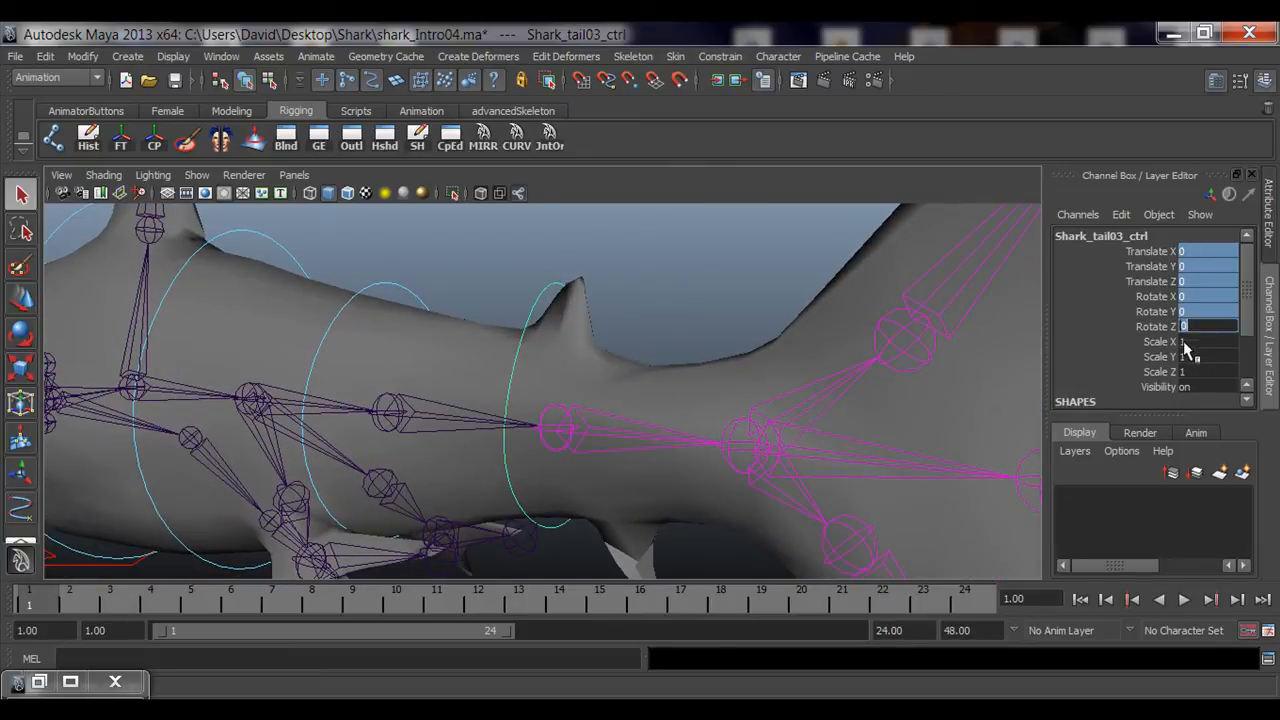
left_click_drag(527, 328, 634, 314, "alt")
key("e")
left_click_drag(580, 366, 483, 425, "alt")
key("ctrl+z")
scroll(545, 422, "down", 3)
left_click_drag(612, 360, 629, 380)
key("ctrl+z")
left_click_drag(760, 400, 623, 294, "alt")
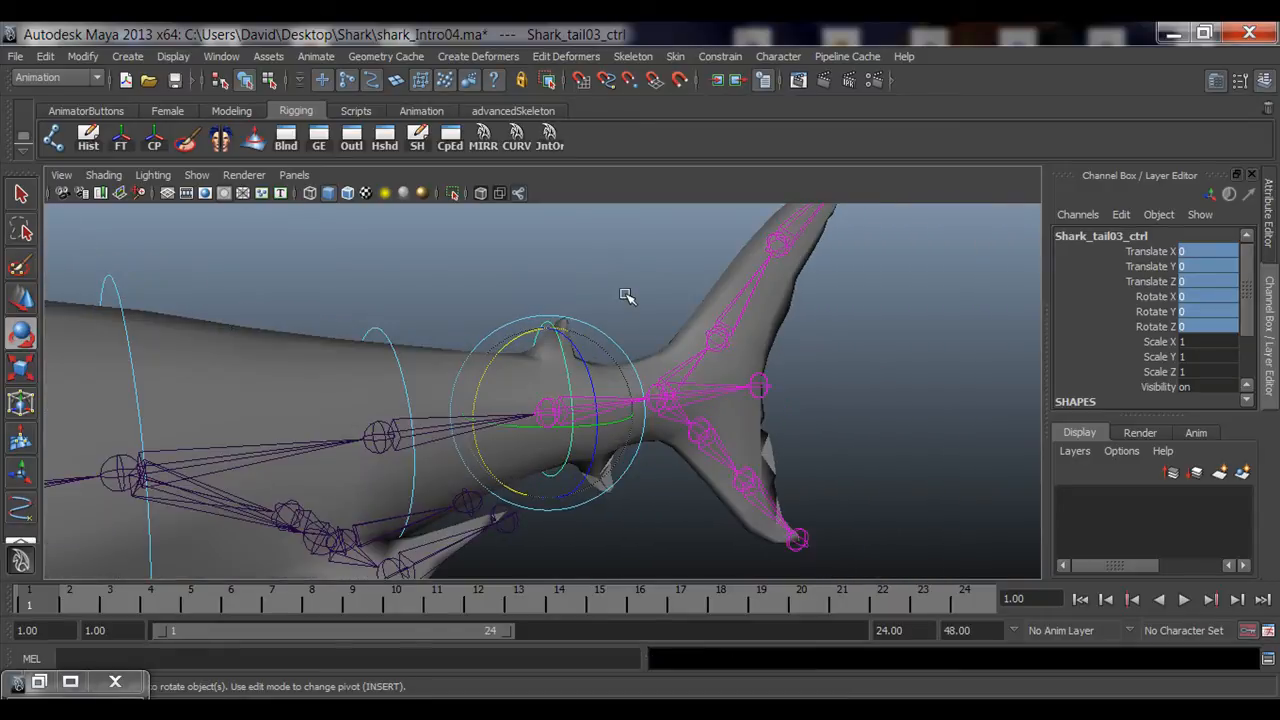
Color the Shark_tail03_ctrl curve cyan with the RigBox curve tool and deselect it.
key("q")
left_click(595, 345)
left_click(555, 333)
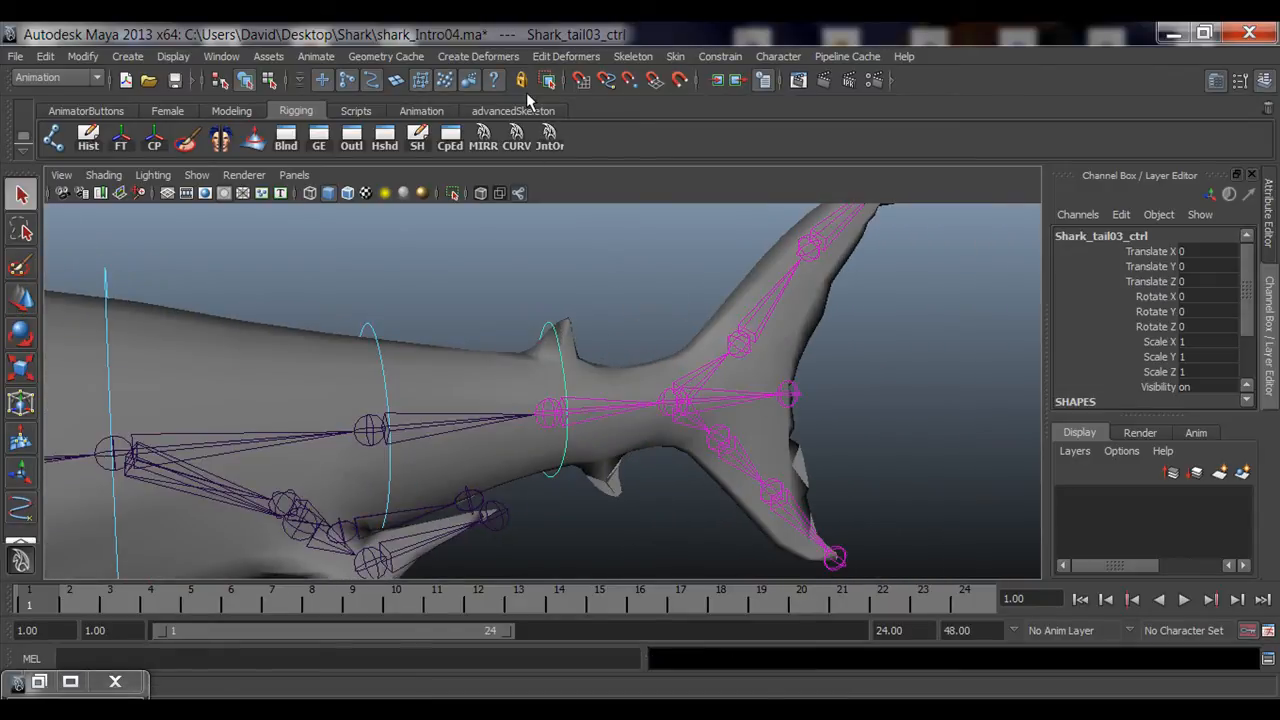
left_click(517, 138)
left_click(512, 315)
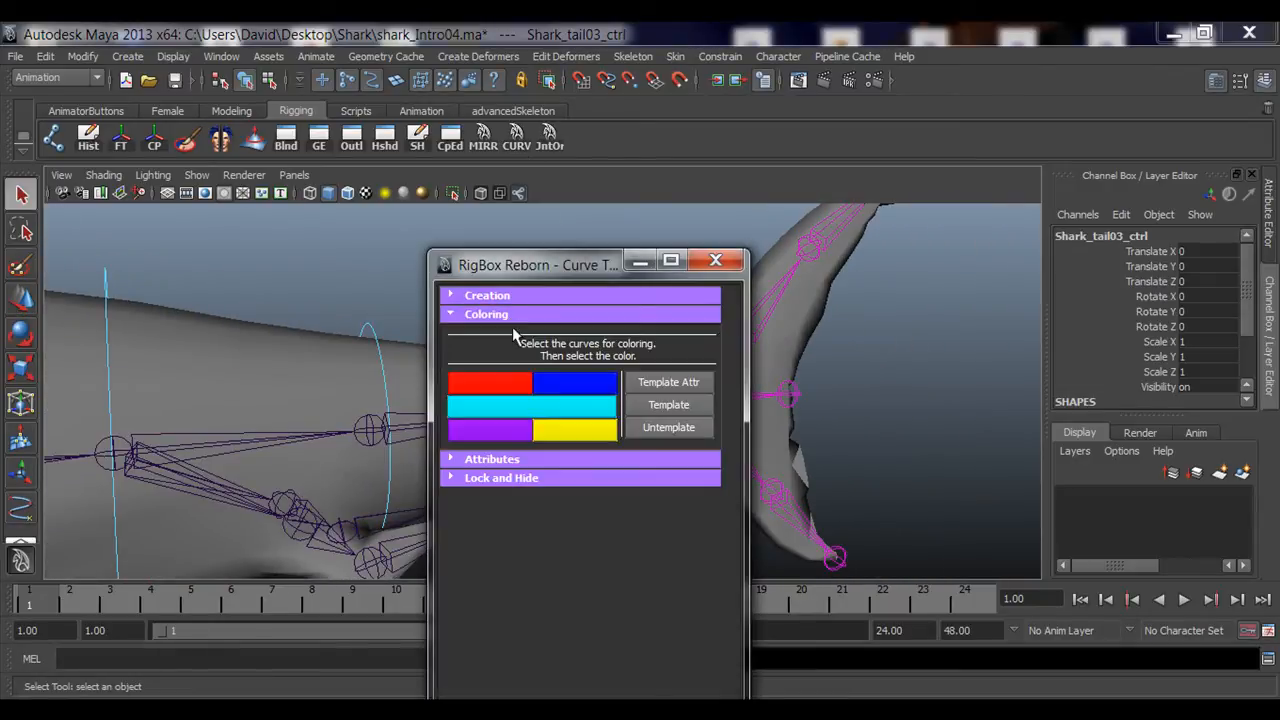
left_click_drag(511, 264, 931, 204)
left_click(500, 288)
Create a 2D circle control curve for the fourth tail joint with the RigBox curve tool.
scroll(540, 342, "down", 5)
left_click_drag(637, 406, 393, 395, "alt")
scroll(575, 394, "up", 3)
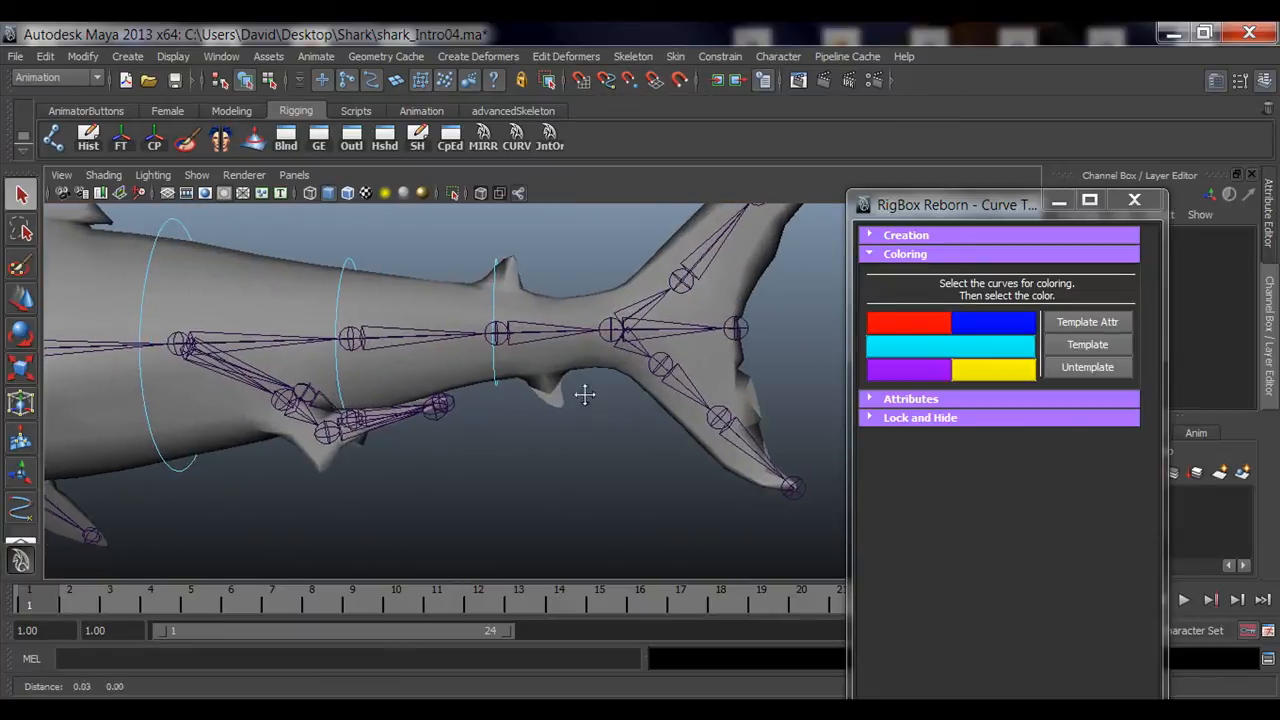
middle_click_drag(583, 394, 532, 428, "alt")
scroll(540, 428, "up", 2)
left_click(893, 236)
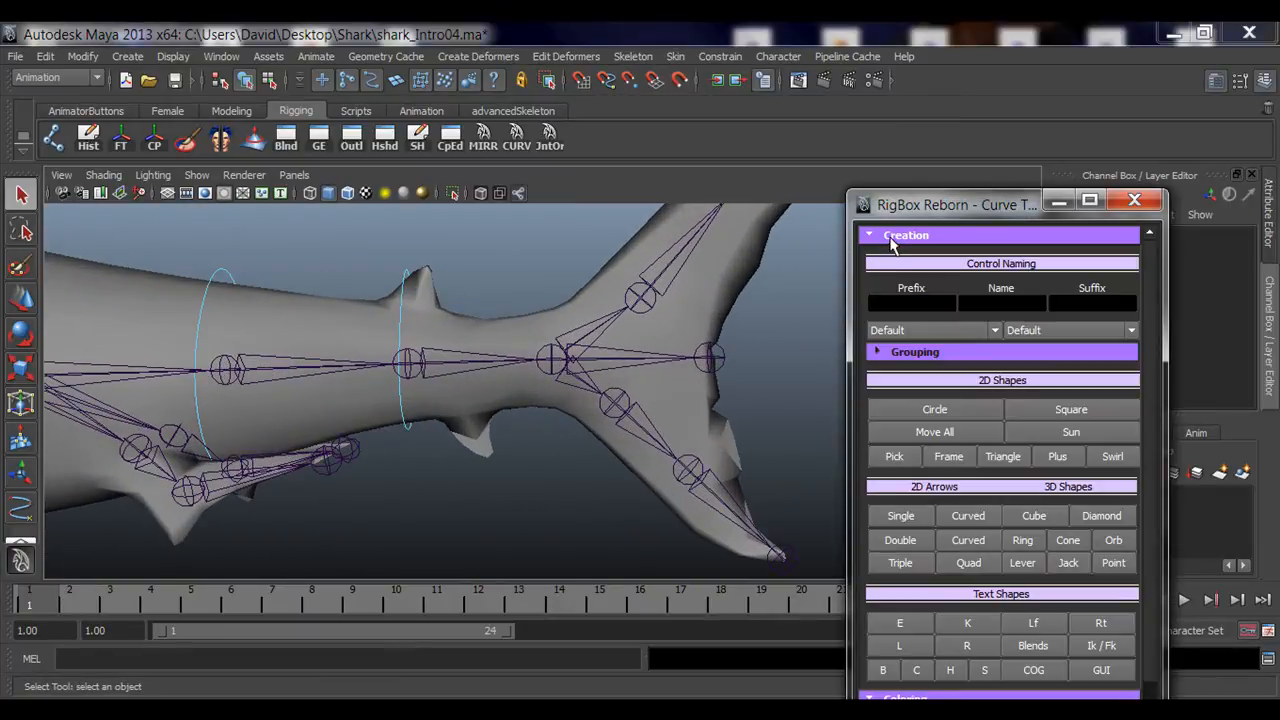
left_click(936, 416)
Snap the new circle onto the fourth tail joint at the base of the tail fin.
middle_click_drag(402, 369, 416, 393, "alt")
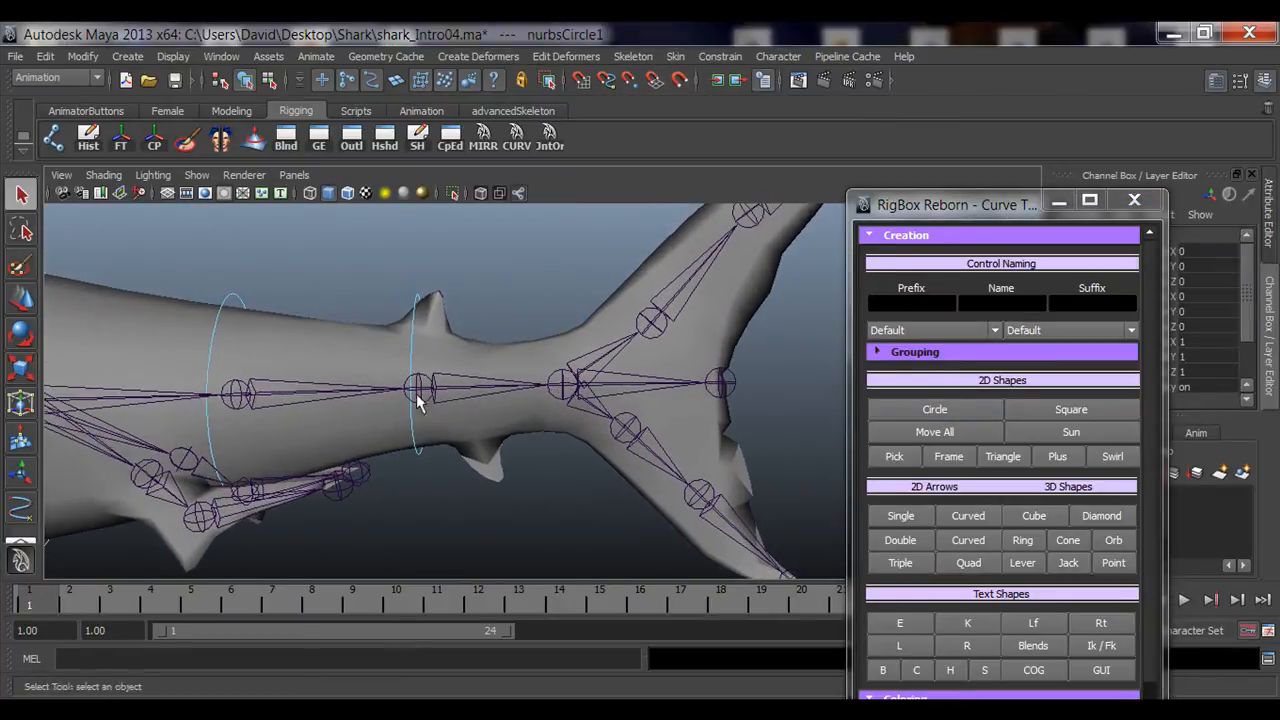
right_click_drag(416, 393, 572, 384, "alt")
key("w")
middle_click_drag(575, 381, 563, 377)
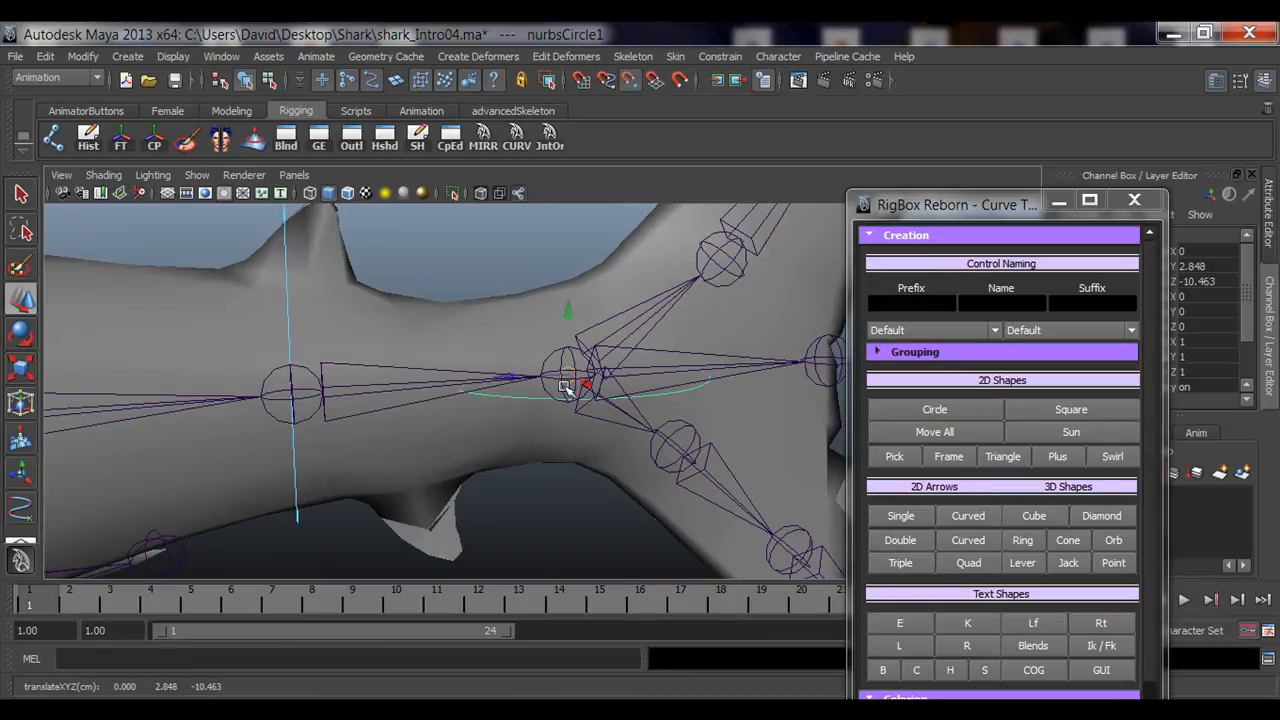
Set the fourth tail circle's Rotate X to 90 and scale it uniformly to about 0.731 to fit the tail.
left_click_drag(969, 199, 909, 190)
left_click(1218, 295)
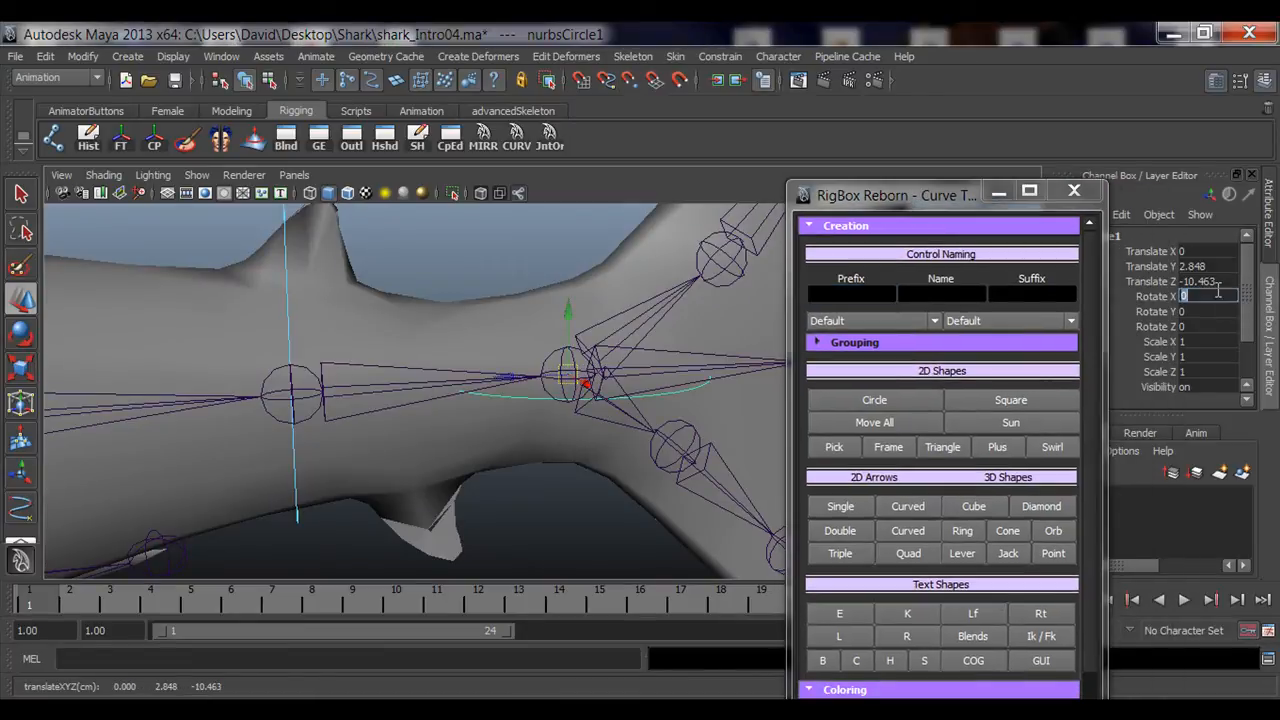
type("90")
key("Return")
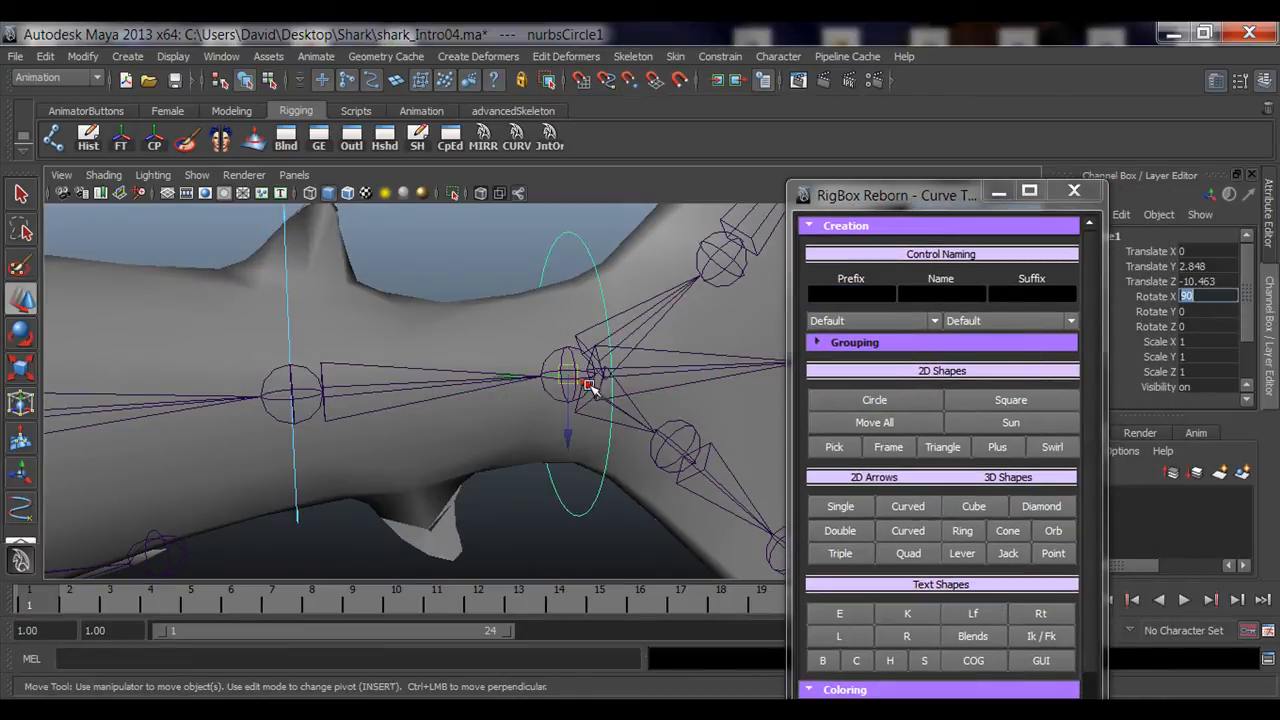
left_click_drag(586, 377, 463, 420, "alt")
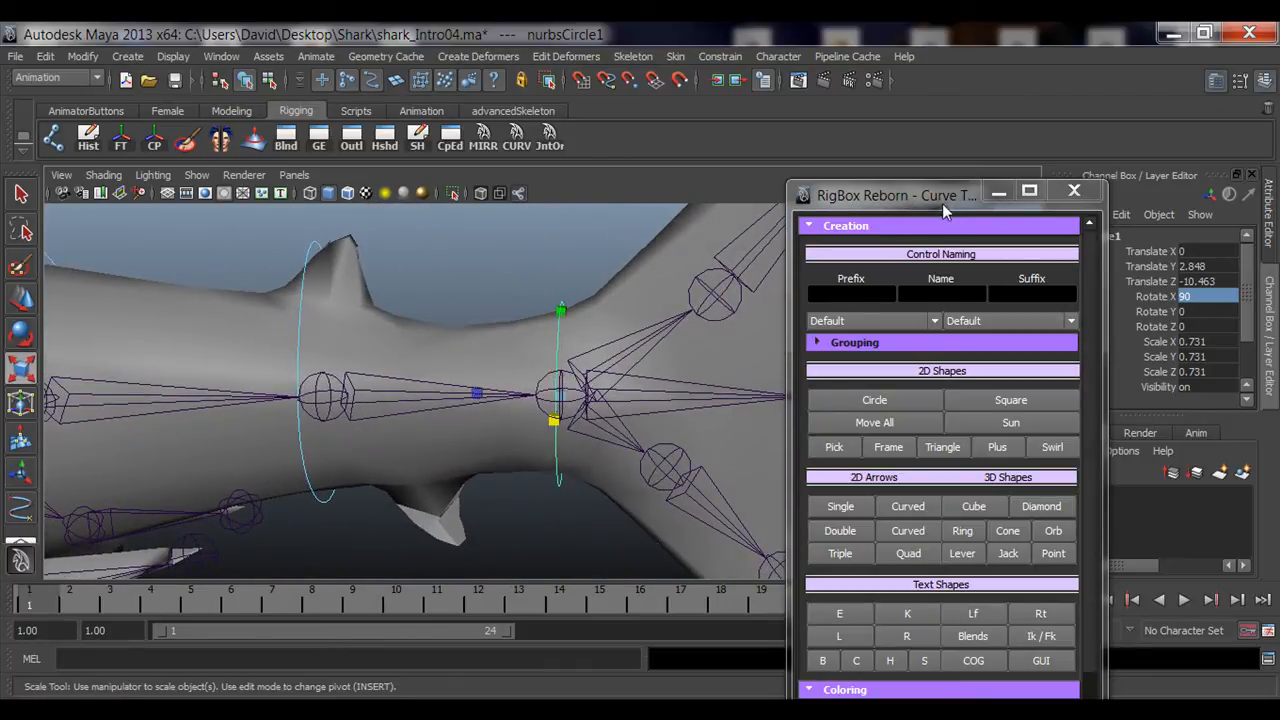
Rename the fourth tail circle as Shark_tail04_ctrl.
left_click_drag(942, 203, 789, 157)
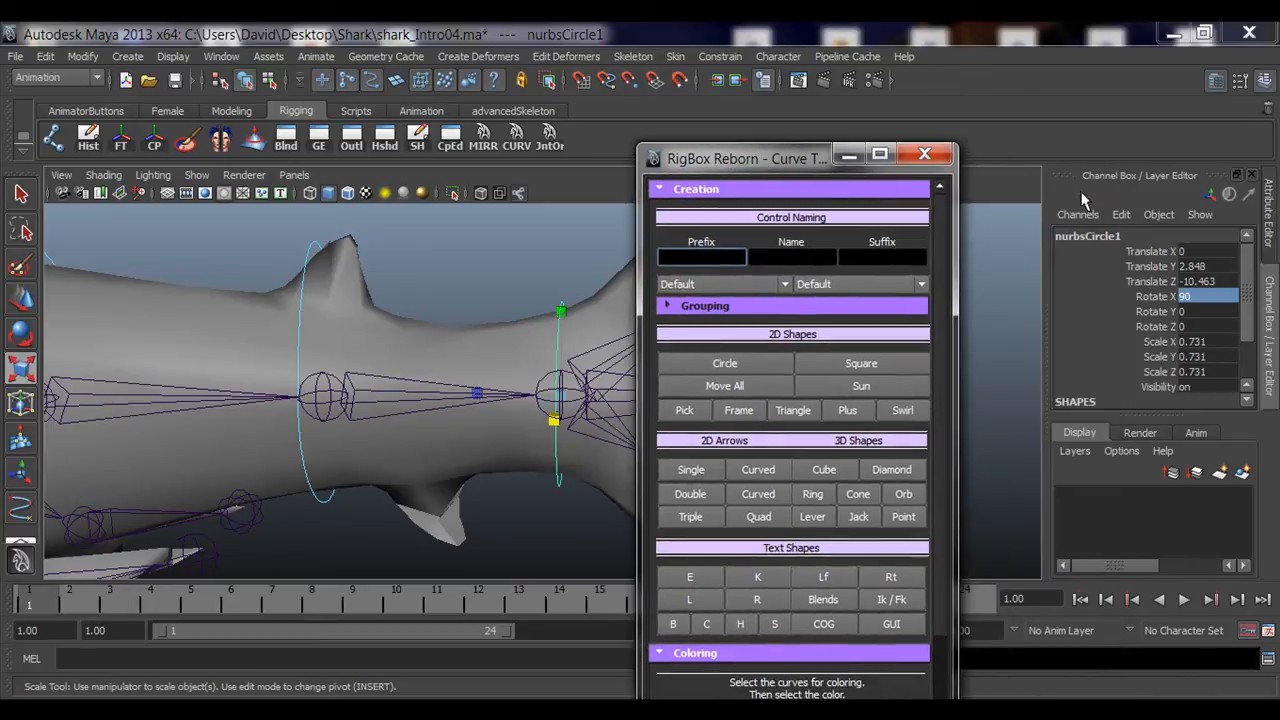
double_click(1097, 236)
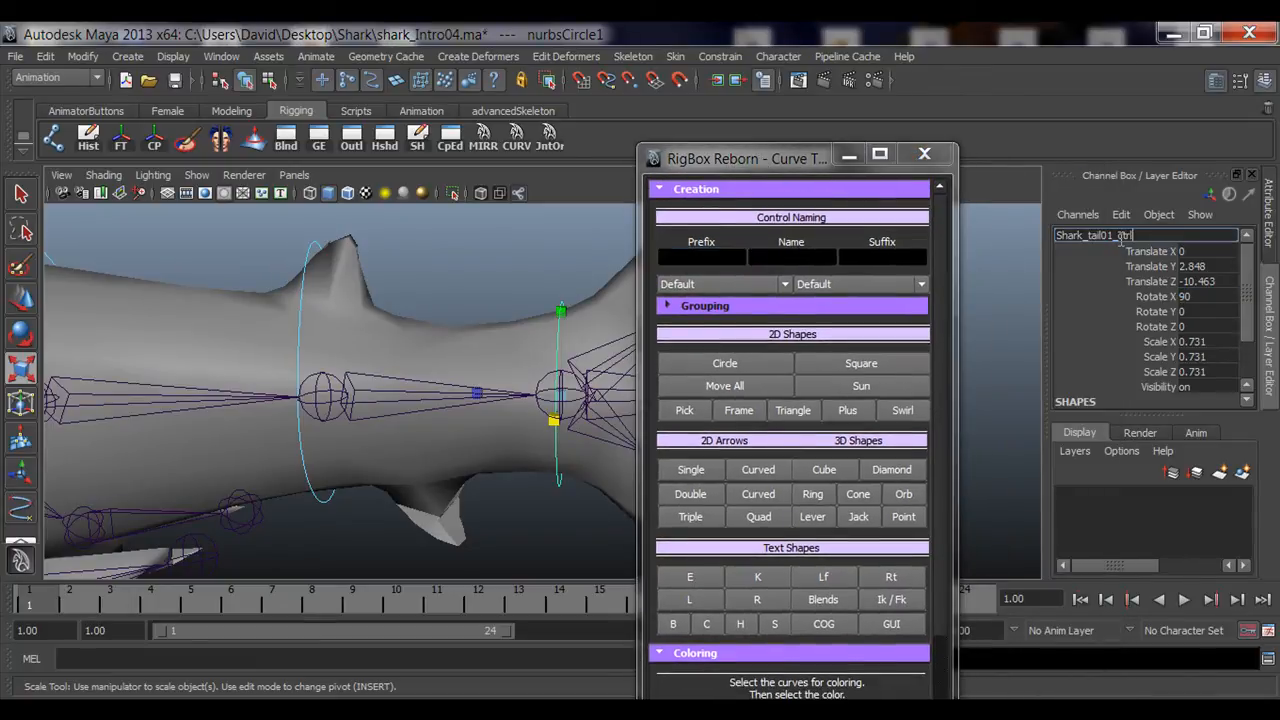
key("BackSpace")
type("4")
key("Return")
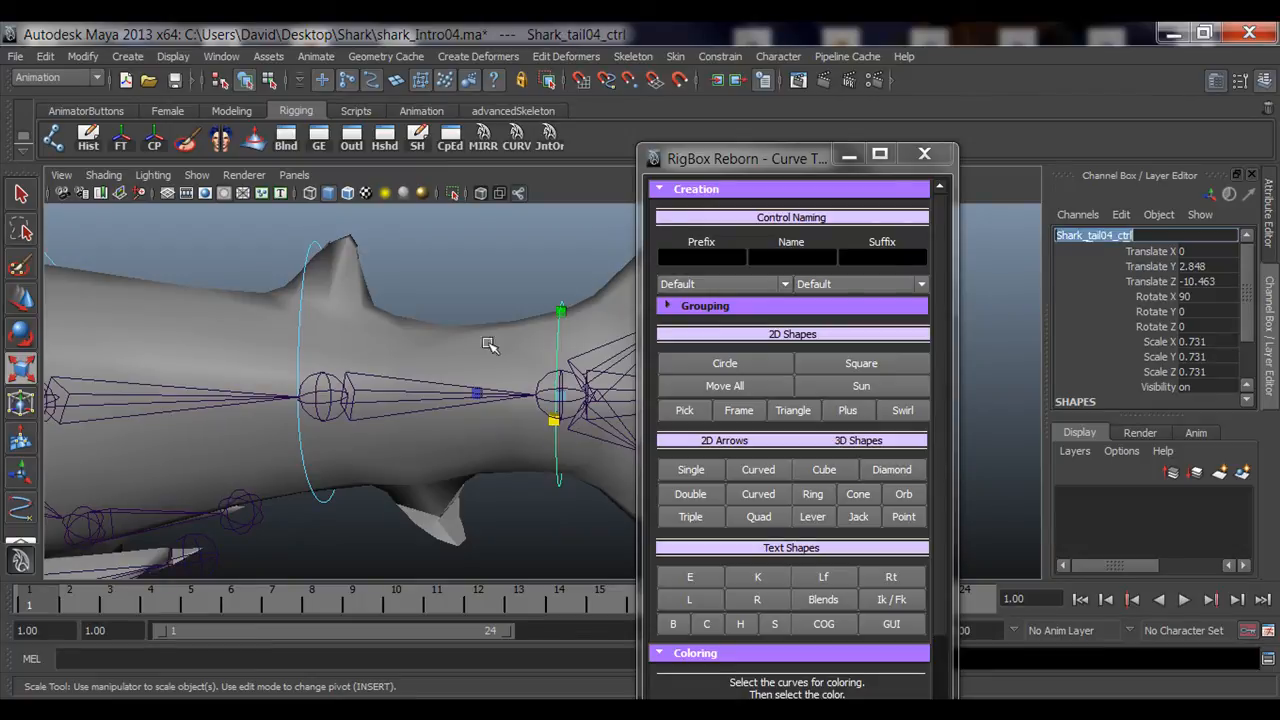
Check the circle controls on the third, second and first tail joints one after another.
middle_click_drag(397, 360, 418, 361, "alt")
left_click(329, 268)
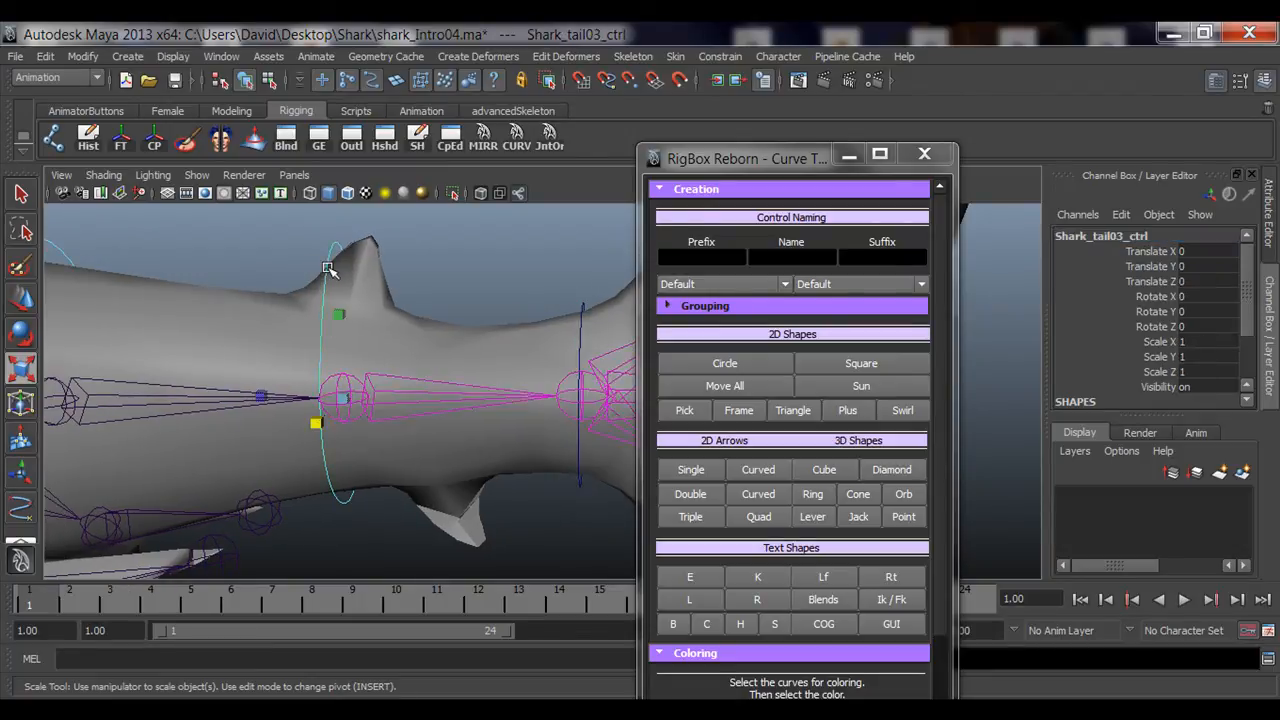
key("f")
left_click(318, 283)
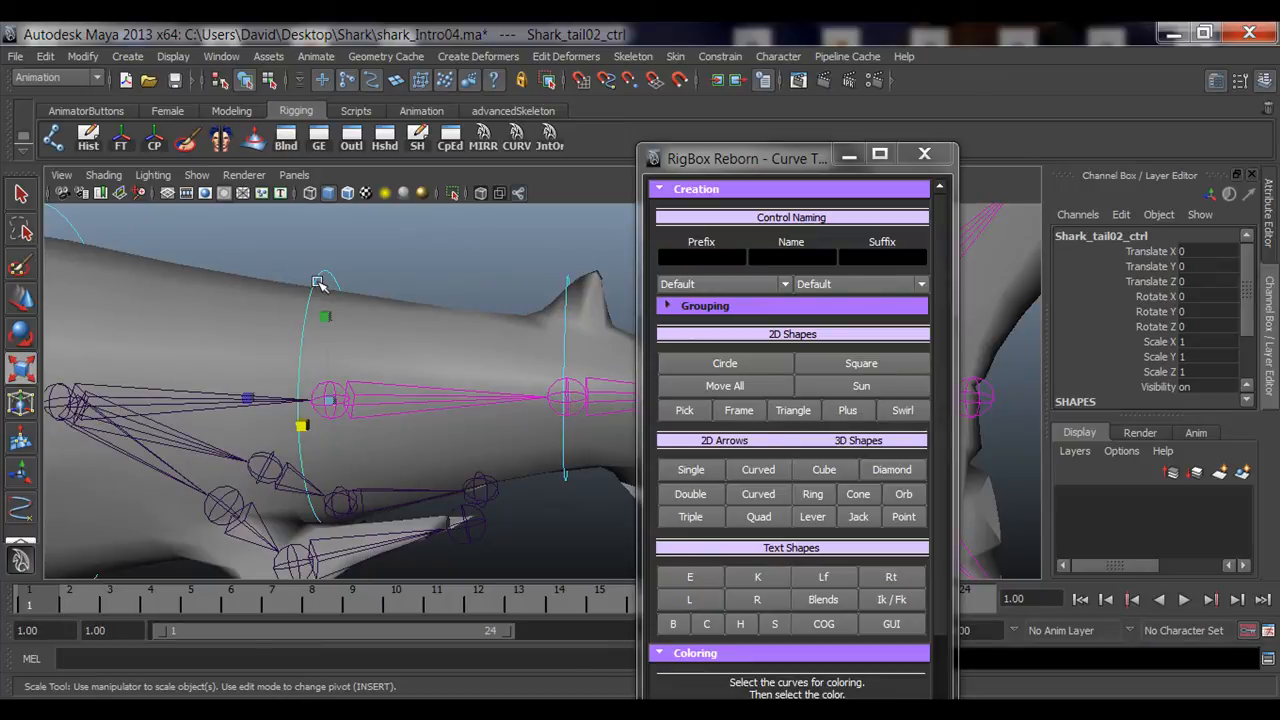
key("f")
left_click(247, 253)
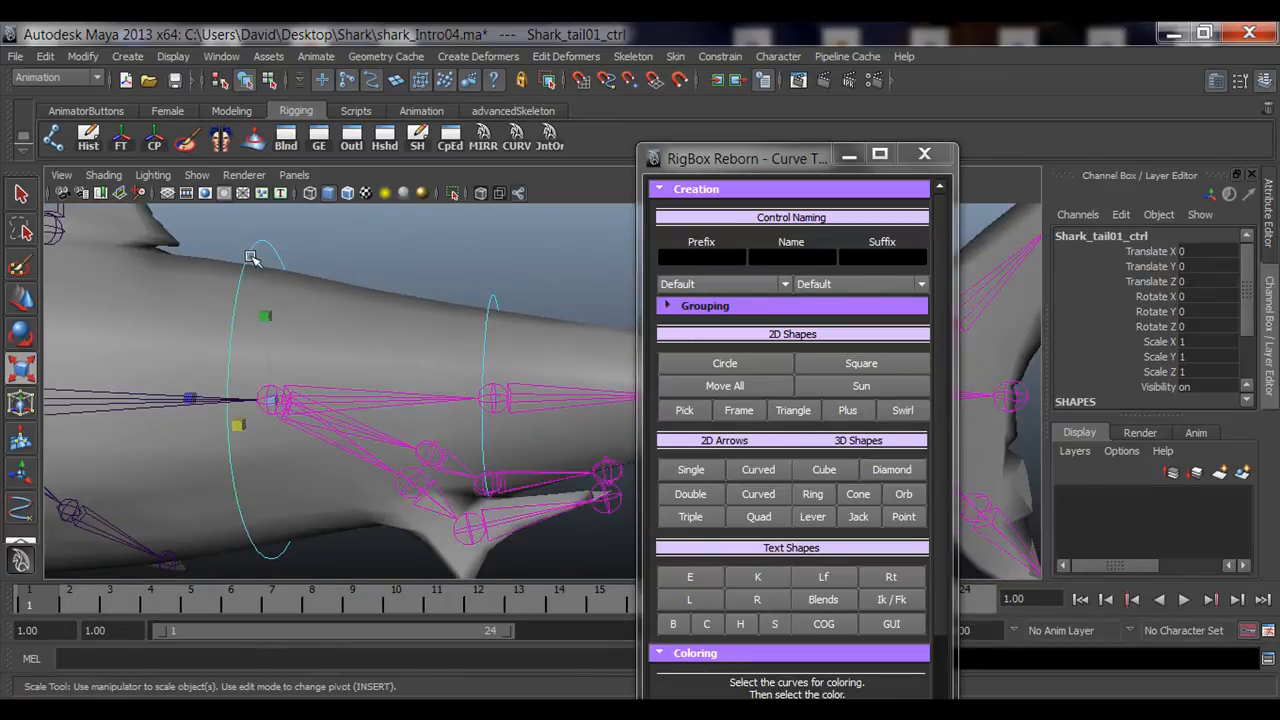
key("f")
Color the fourth tail circle, Shark_tail04_ctrl, light blue with the RigBox coloring options.
left_click(448, 304)
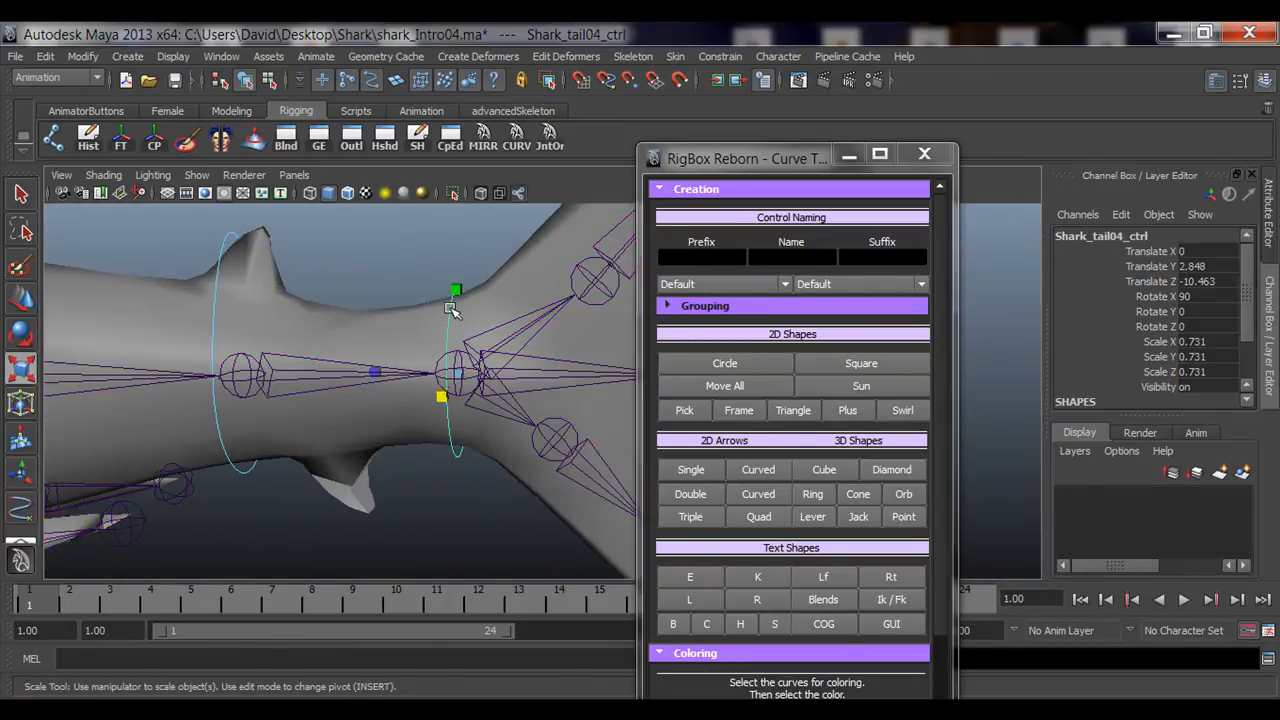
left_click(684, 192)
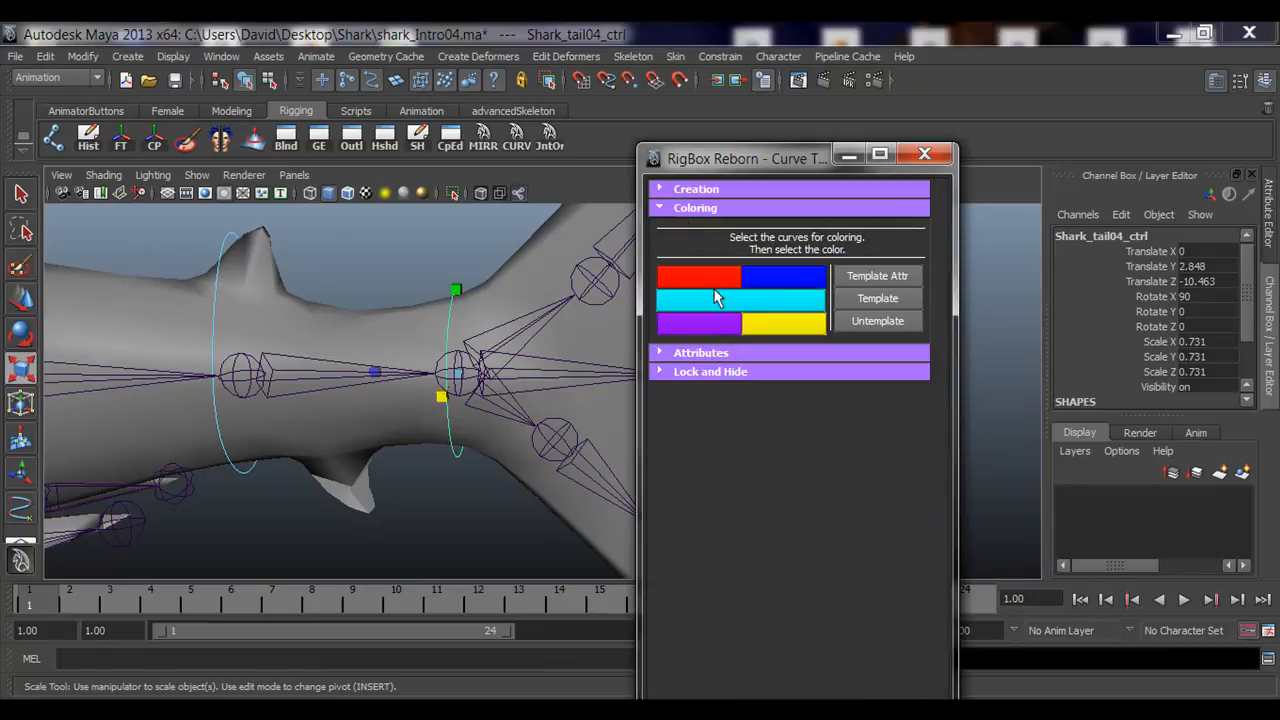
left_click(722, 303)
left_click(331, 254)
Freeze the transformations of Shark_tail04_ctrl.
left_click_drag(350, 305, 465, 392, "alt")
left_click(448, 326)
key("q")
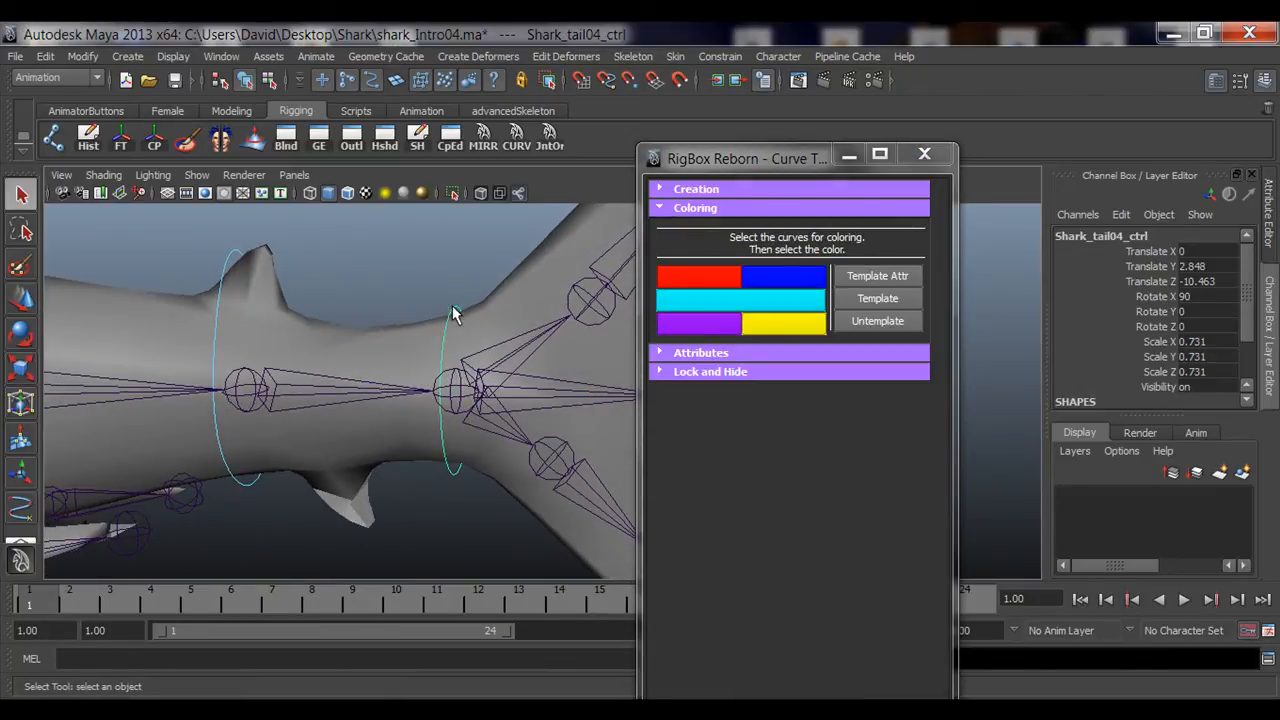
left_click(121, 145)
Orient-constrain the fourth tail joint to Shark_tail04_ctrl, then move the RigBox window aside and collapse its coloring section.
left_click_drag(530, 340, 260, 347, "alt")
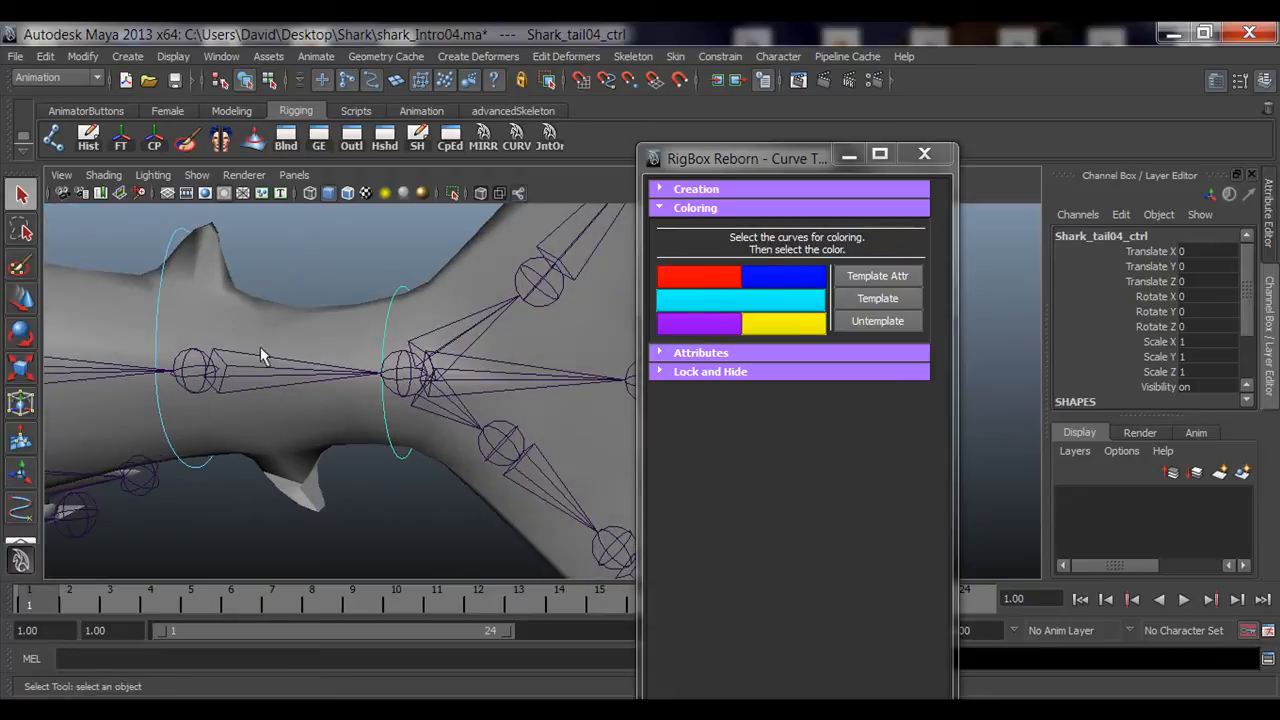
right_click_drag(260, 347, 331, 363, "alt")
middle_click_drag(331, 363, 337, 377, "alt")
left_click_drag(337, 377, 362, 320, "alt")
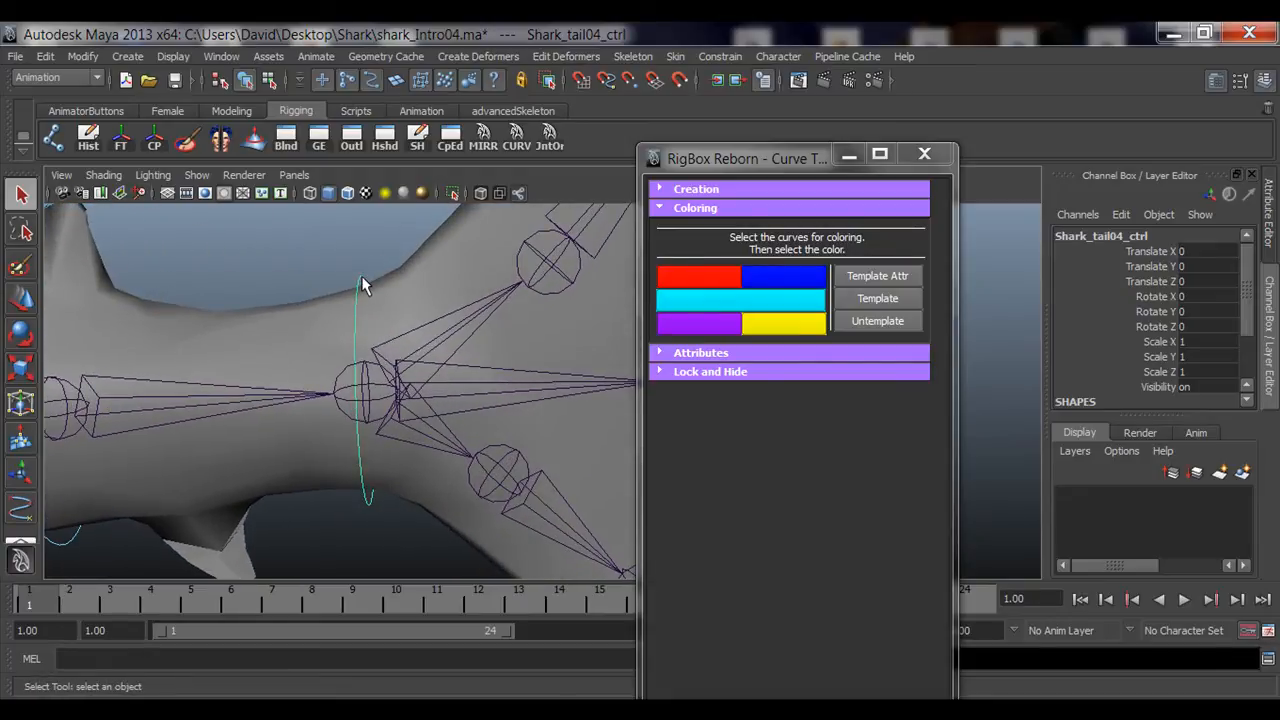
left_click(370, 410)
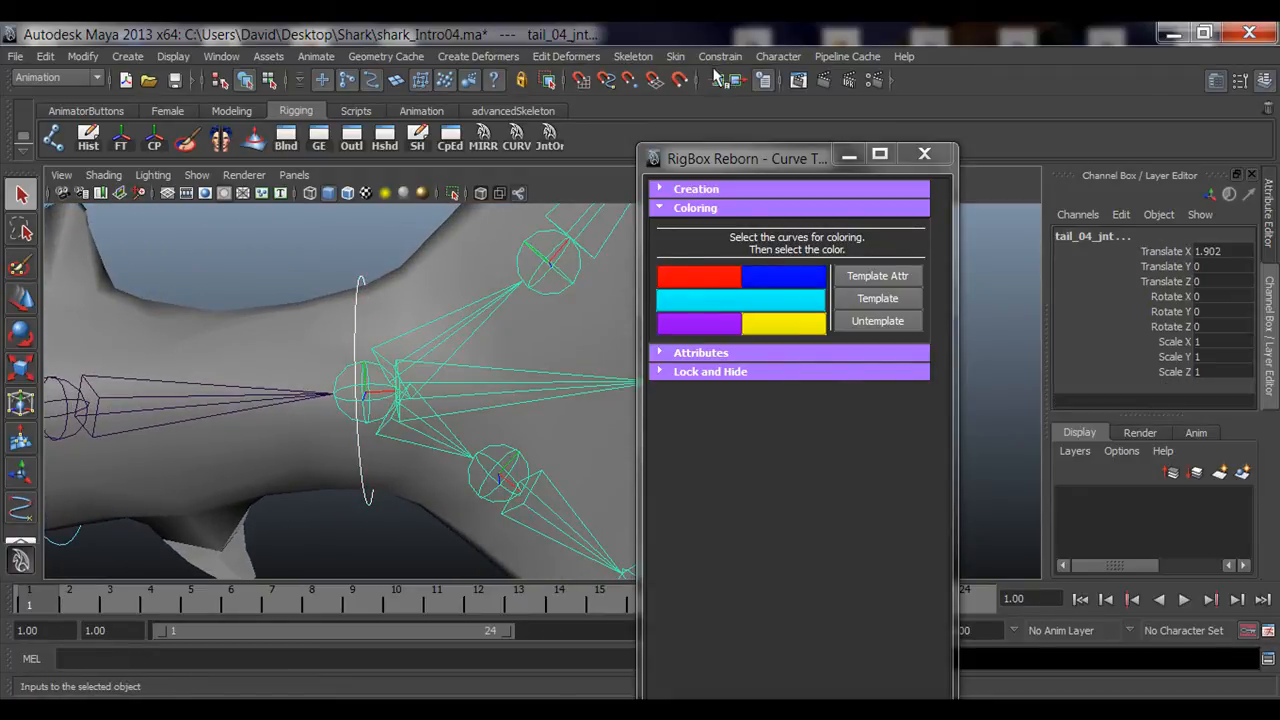
left_click(720, 56)
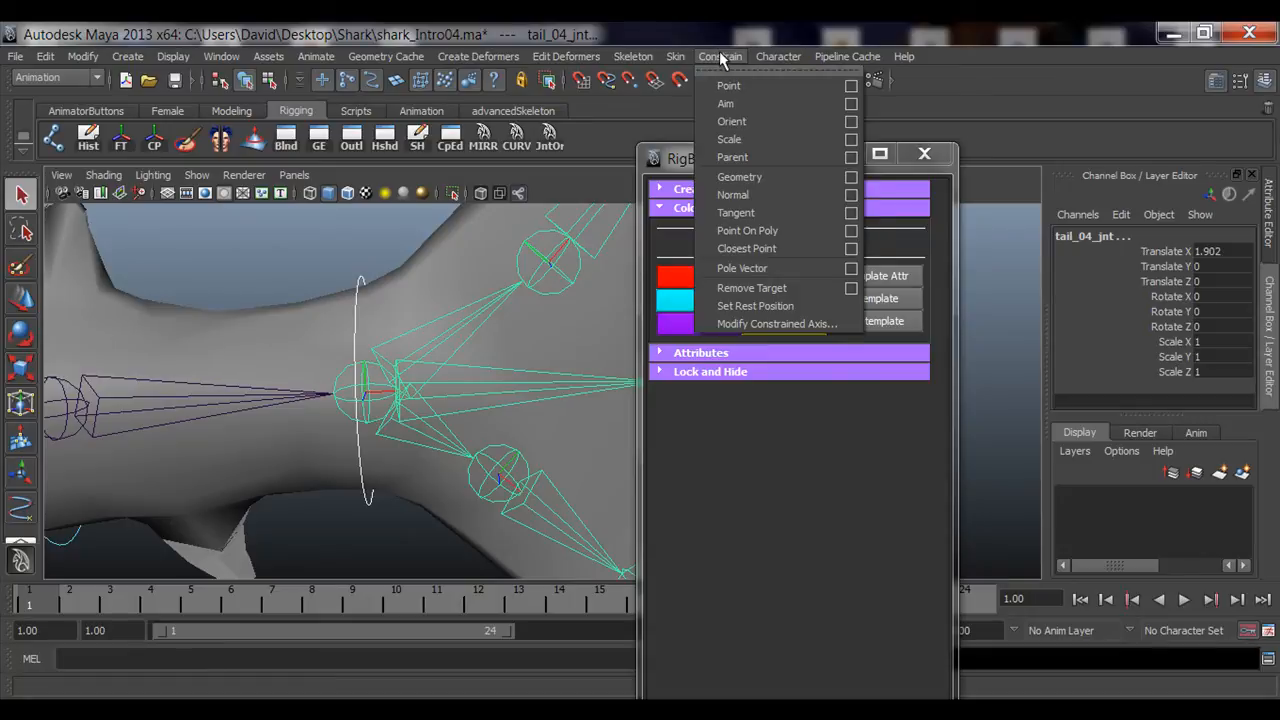
left_click(740, 121)
left_click_drag(789, 158, 924, 109)
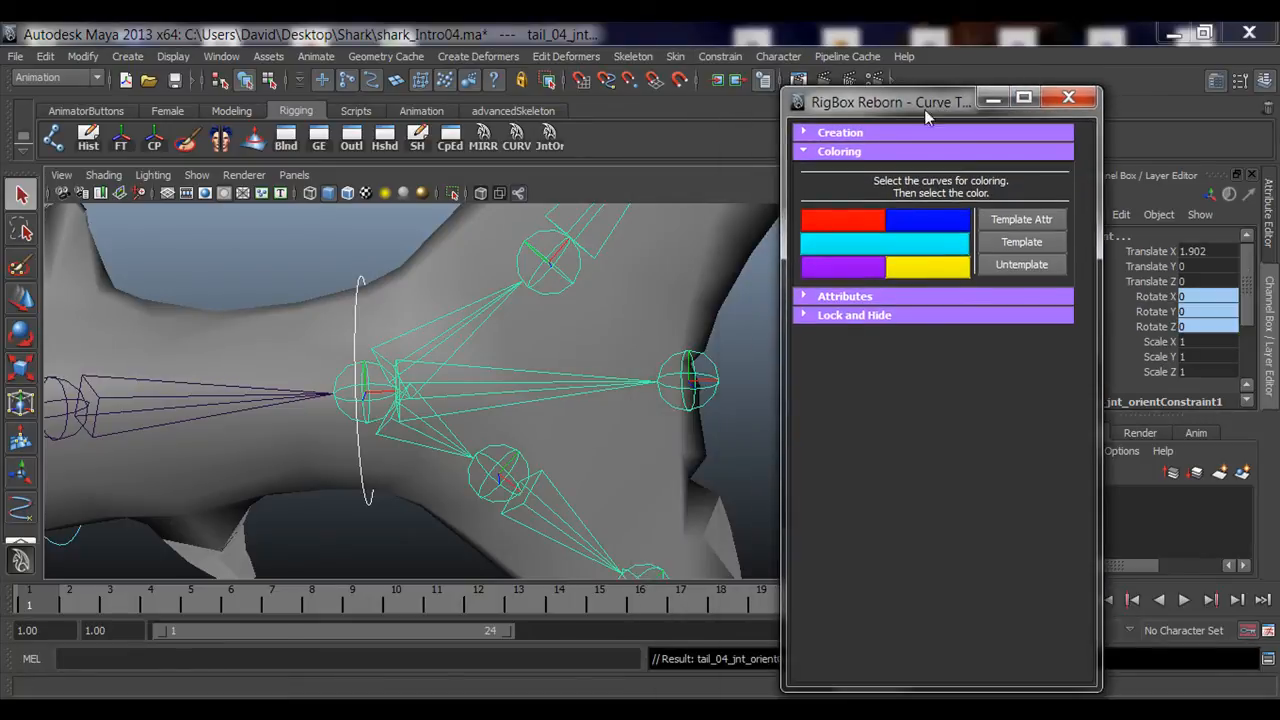
left_click(822, 151)
left_click(270, 252)
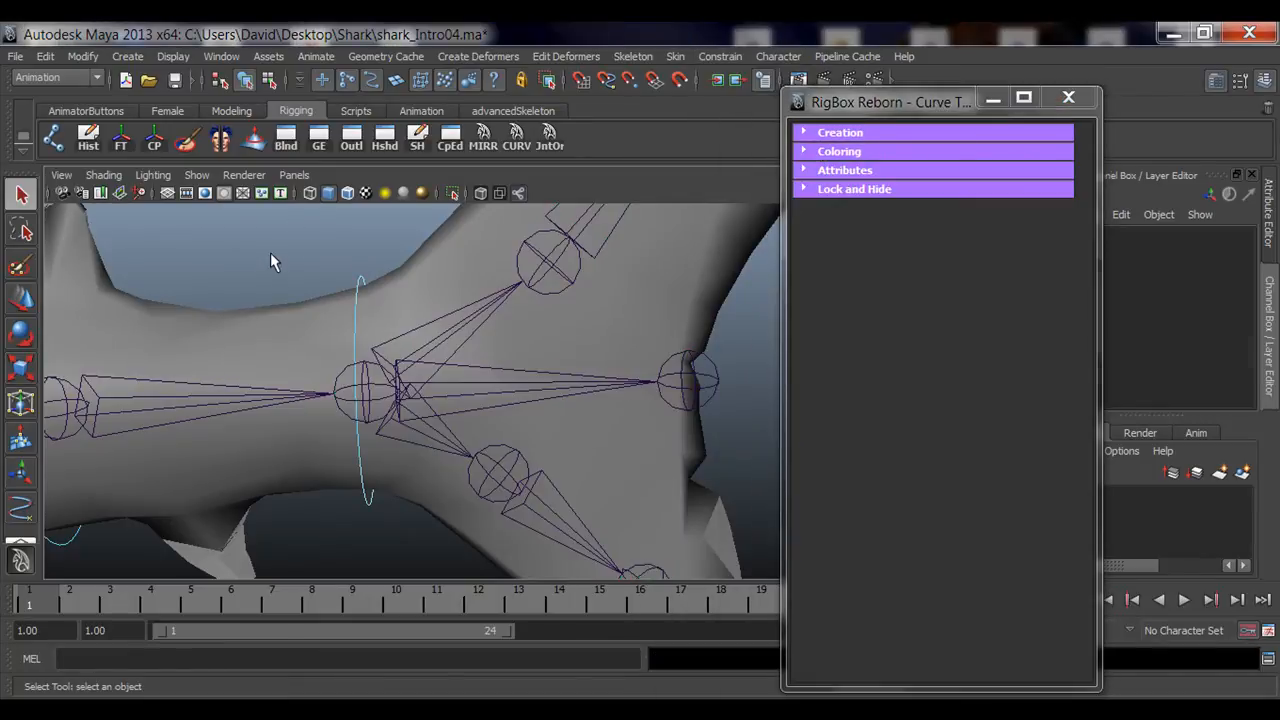
Test-rotate Shark_tail04_ctrl to check the tail fin, and reset its Rotate X, Y and Z to 0.
left_click(357, 297)
scroll(356, 297, "down", 5)
key("e")
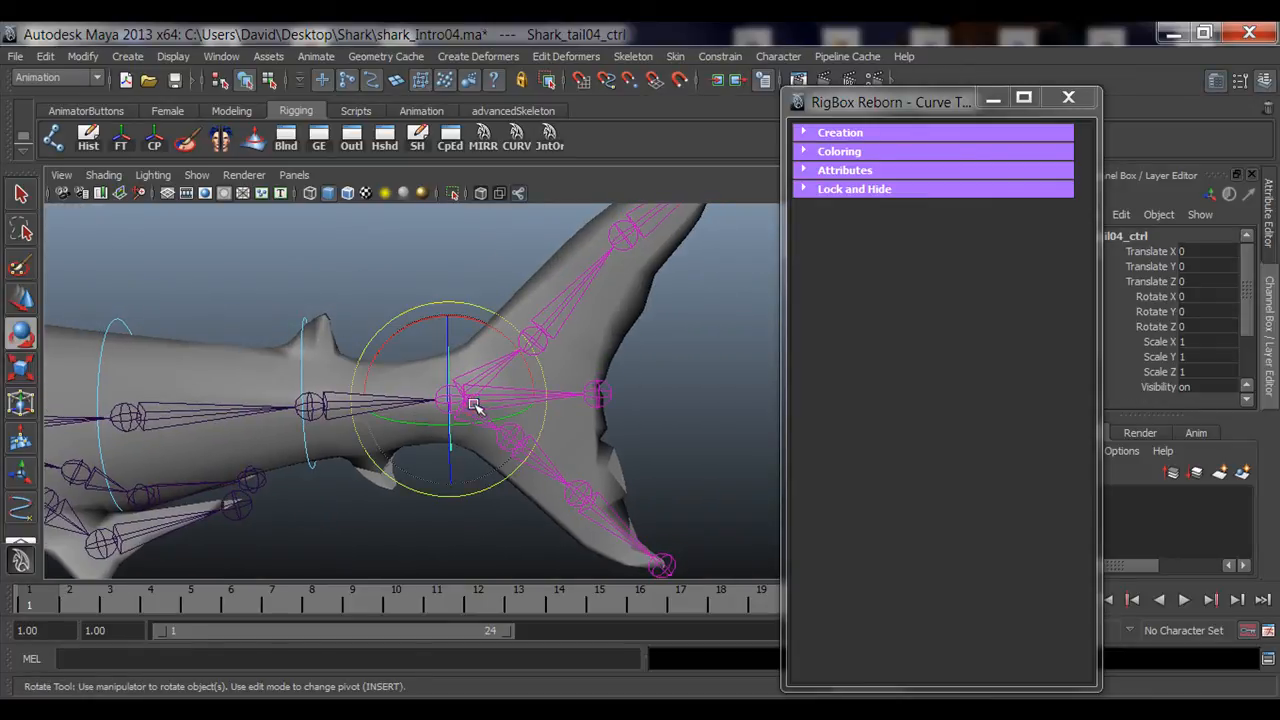
left_click_drag(470, 399, 446, 418)
left_click_drag(487, 370, 449, 427)
key("ctrl+z")
left_click_drag(1194, 296, 1200, 319)
type("0")
key("Return")
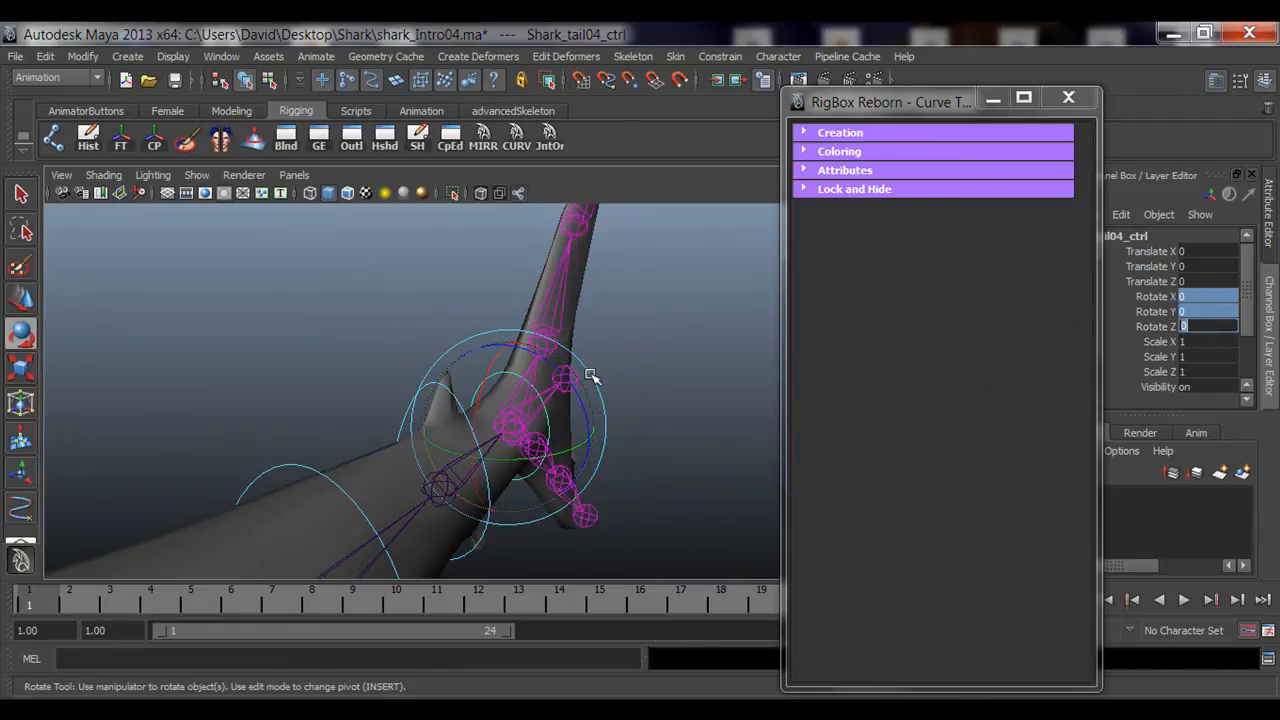
Examine the row of circle controls along the shark's body and tail from several angles.
left_click(463, 312)
left_click_drag(463, 312, 578, 415, "alt")
middle_click_drag(578, 415, 740, 438, "alt")
left_click_drag(330, 432, 463, 440, "alt")
right_click_drag(463, 440, 405, 410, "alt")
middle_click_drag(405, 410, 675, 388, "alt")
right_click_drag(675, 388, 482, 397, "alt")
middle_click_drag(482, 397, 429, 414, "alt")
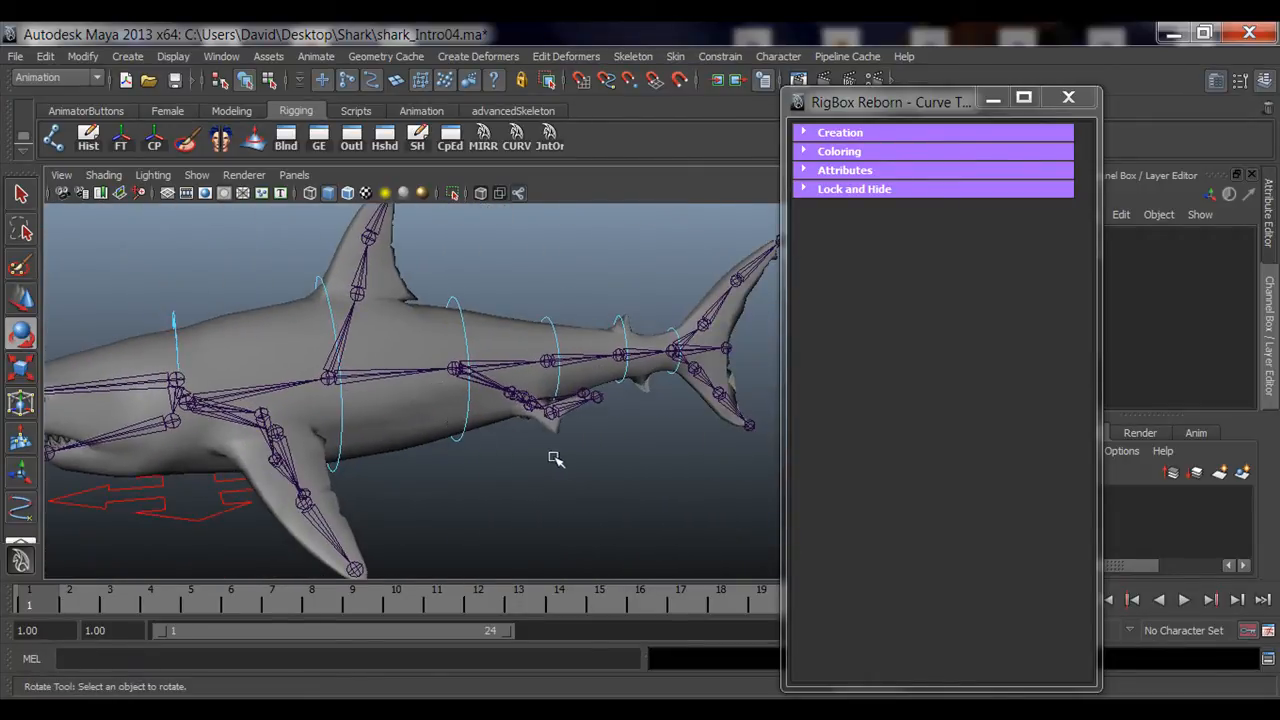
right_click_drag(556, 459, 452, 472, "alt")
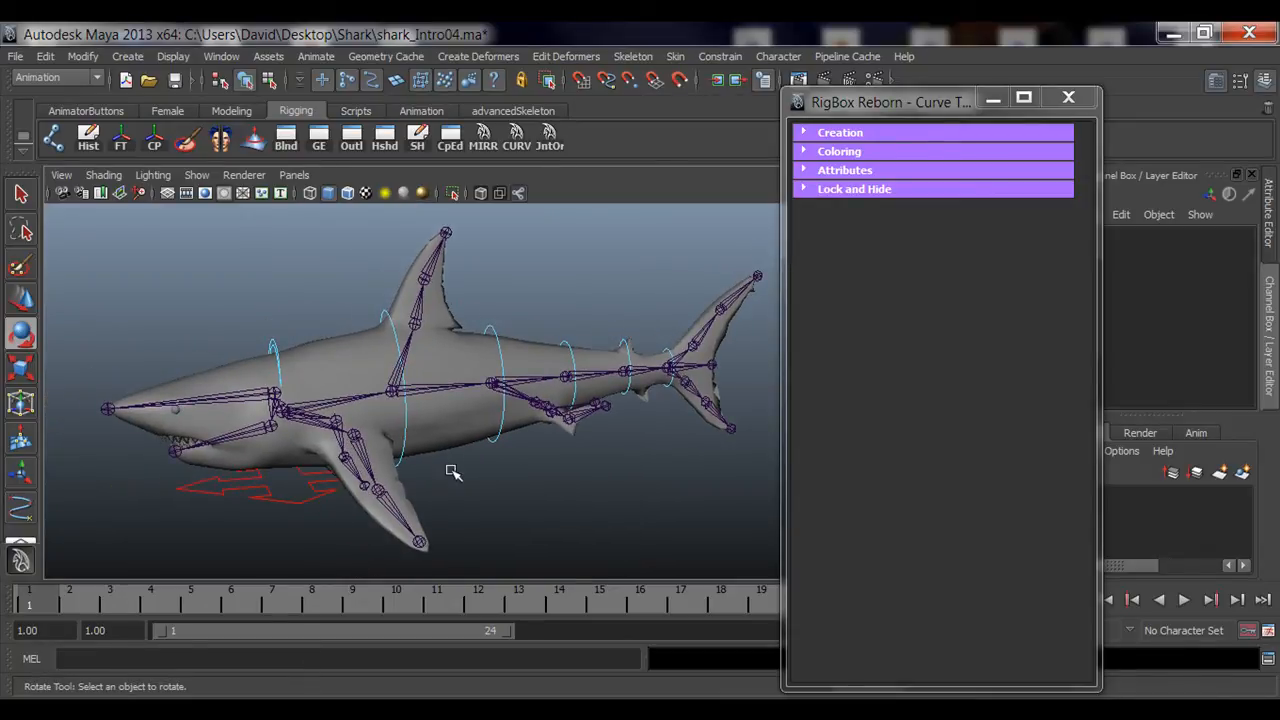
left_click_drag(557, 379, 465, 464, "alt")
left_click_drag(600, 426, 514, 472, "alt")
middle_click_drag(514, 472, 214, 437, "alt")
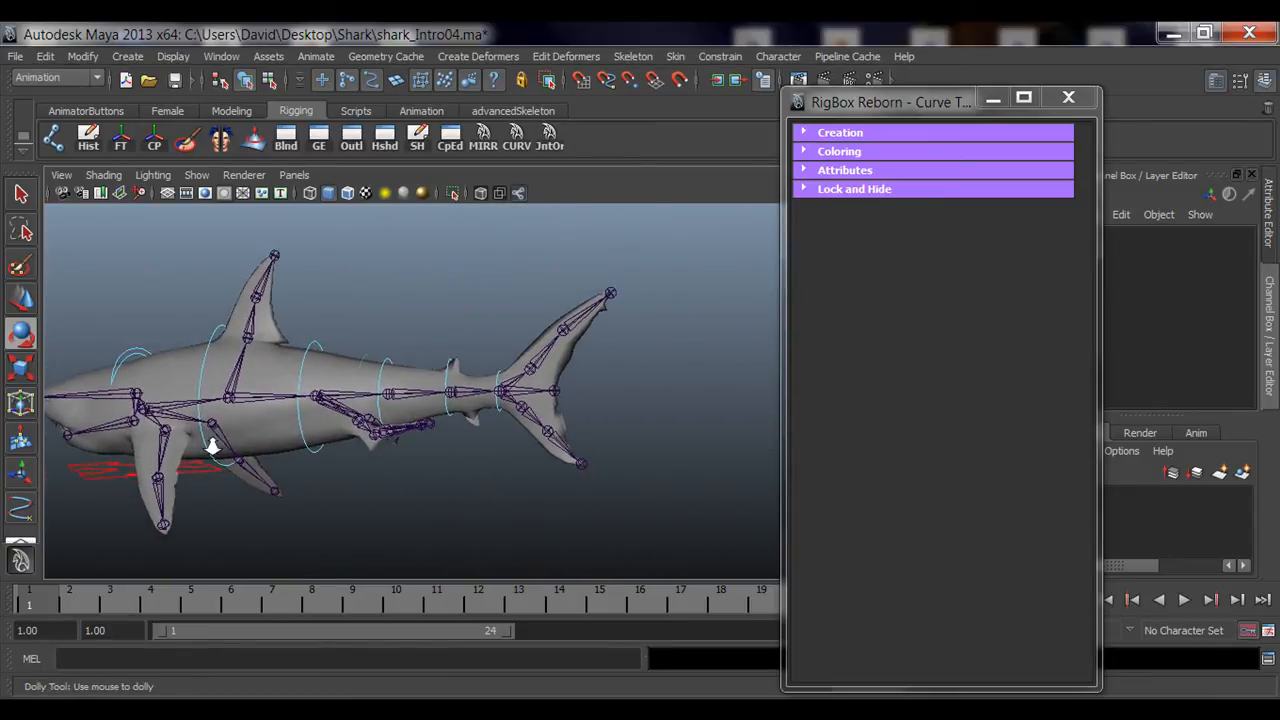
right_click_drag(214, 437, 435, 450, "alt")
left_click_drag(435, 450, 491, 437, "alt")
middle_click_drag(491, 437, 423, 429, "alt")
right_click_drag(423, 429, 593, 409, "alt")
middle_click_drag(593, 409, 491, 374, "alt")
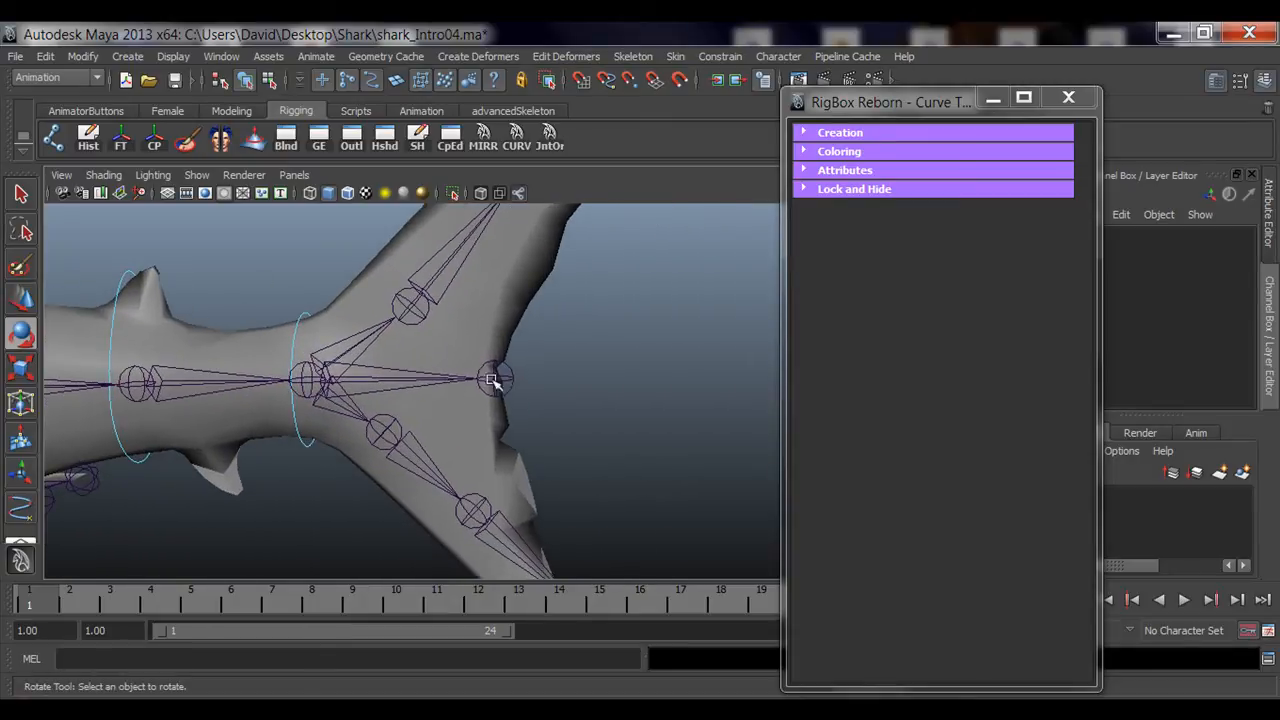
Inspect the tail tip joint at the rear edge of the tail fin.
left_click(500, 377)
key("q")
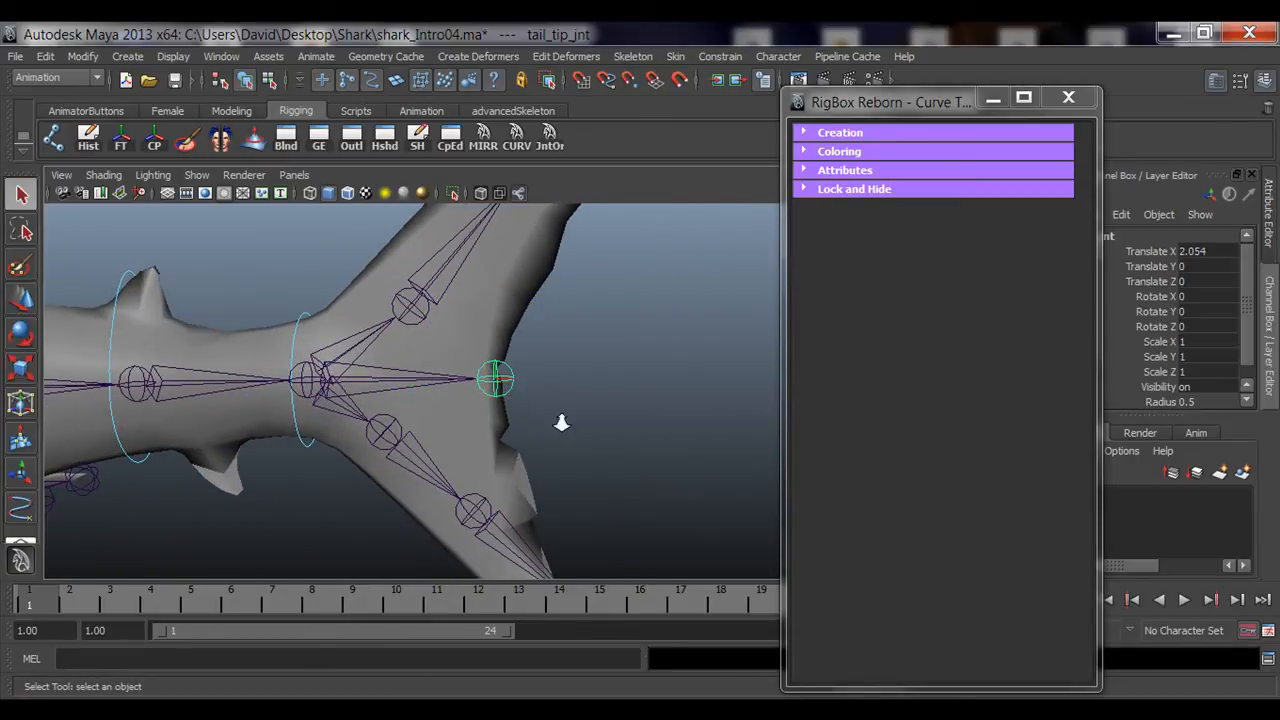
right_click_drag(561, 423, 525, 392, "alt")
middle_click_drag(525, 392, 440, 405, "alt")
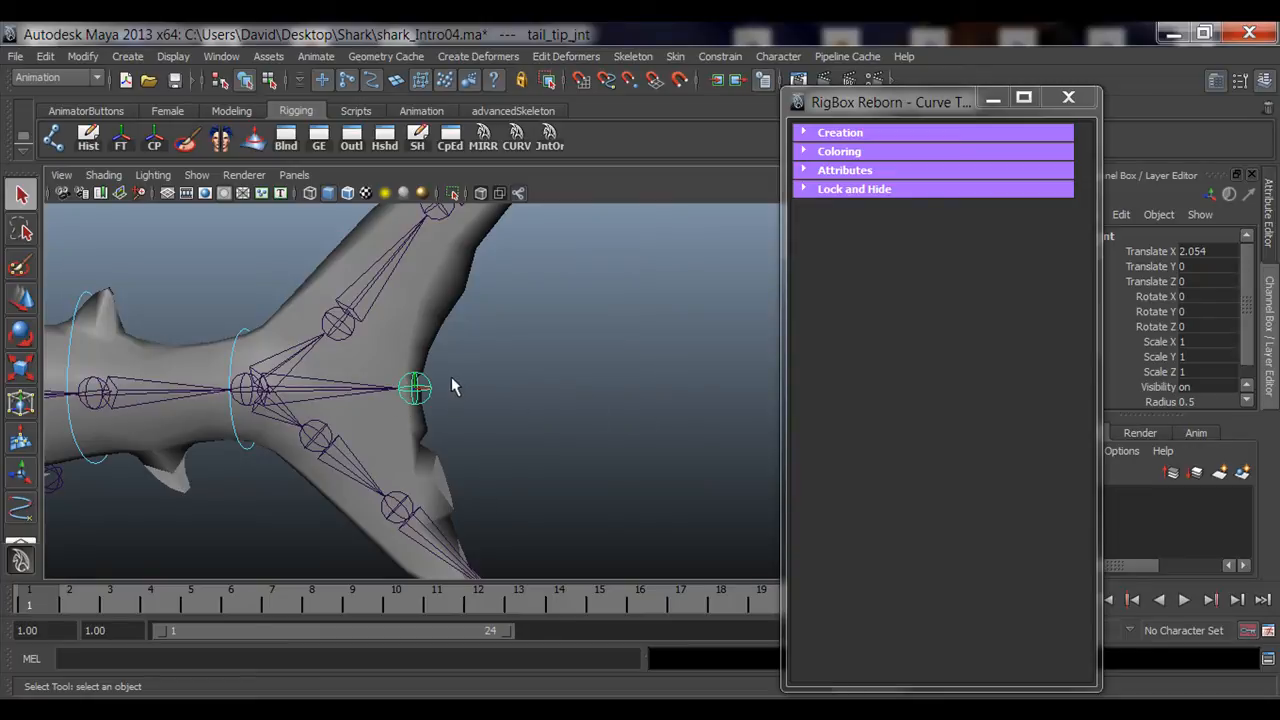
left_click(564, 390)
right_click_drag(564, 390, 420, 420, "alt")
middle_click_drag(420, 420, 514, 420, "alt")
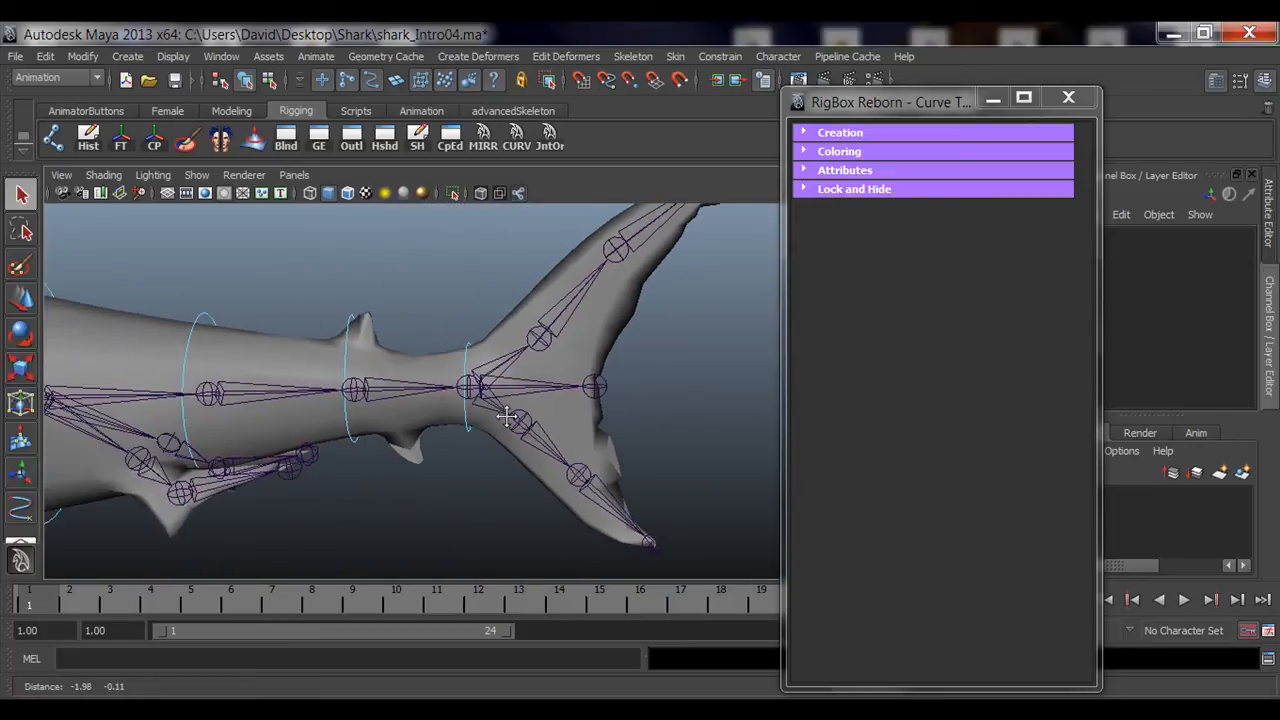
Inspect the nose tip joint and the jaw joint at the shark's head, and examine the pectoral fins.
right_click_drag(514, 420, 329, 439, "alt")
left_click_drag(329, 439, 331, 406, "alt")
middle_click_drag(331, 406, 404, 368, "alt")
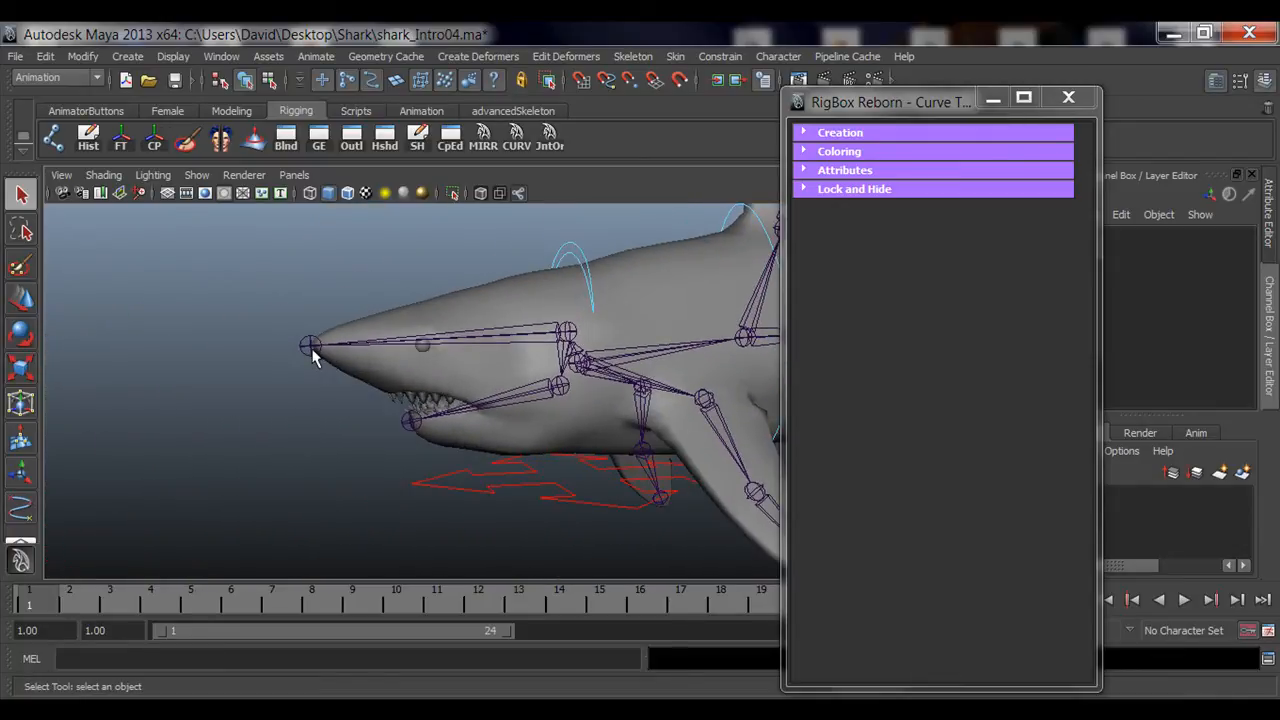
left_click(311, 347)
right_click_drag(494, 456, 566, 452, "alt")
left_click_drag(405, 461, 457, 413, "alt")
left_click(434, 384)
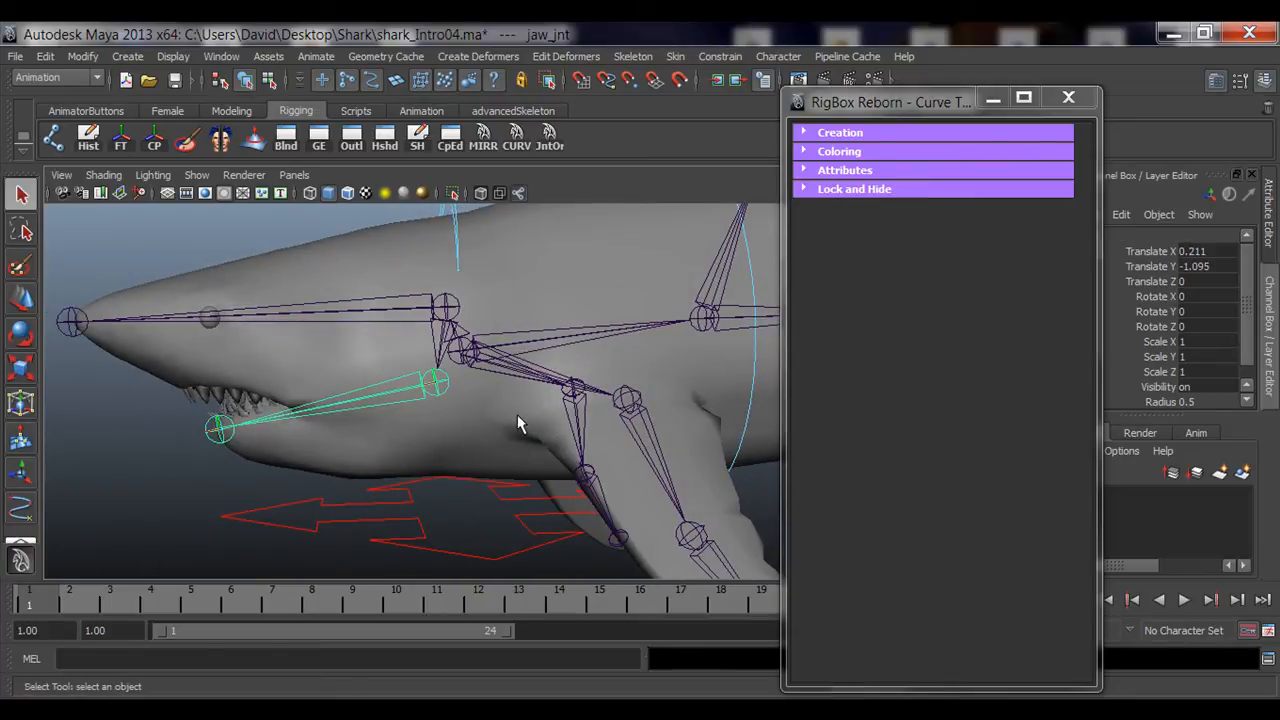
middle_click_drag(518, 424, 495, 420, "alt")
left_click_drag(237, 254, 426, 432, "alt")
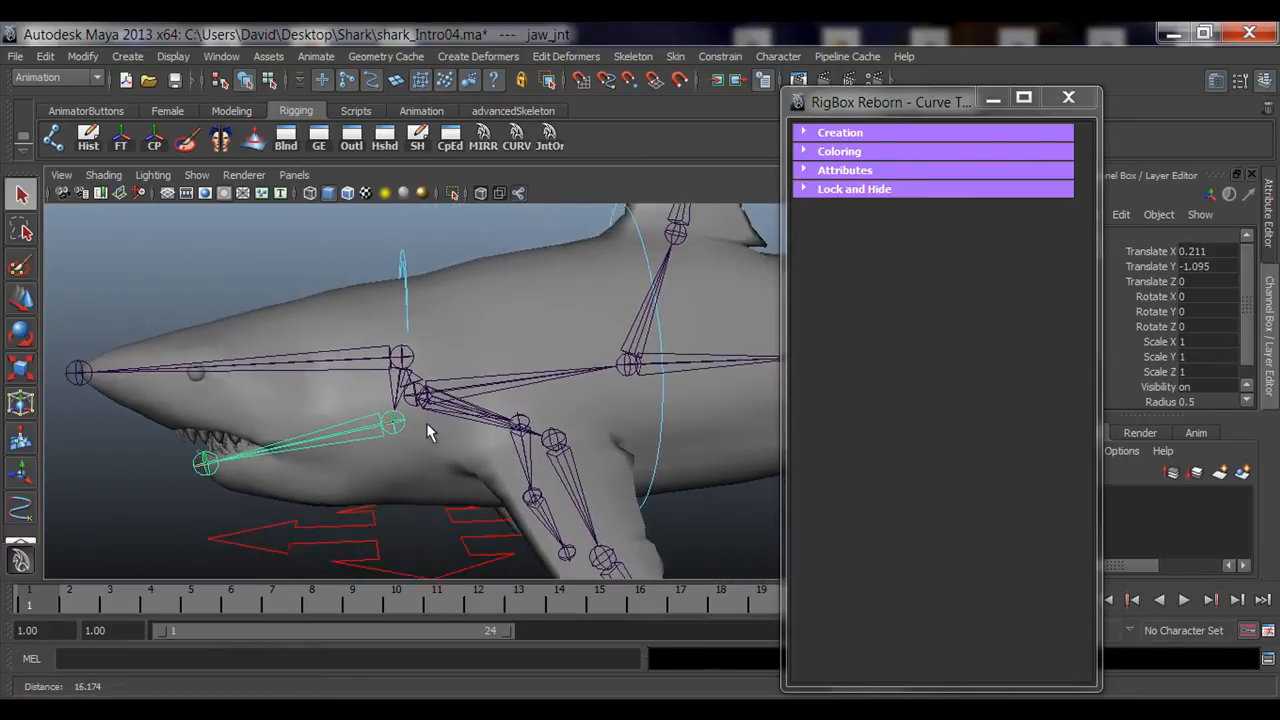
right_click_drag(426, 422, 412, 461, "alt")
left_click_drag(412, 461, 380, 439, "alt")
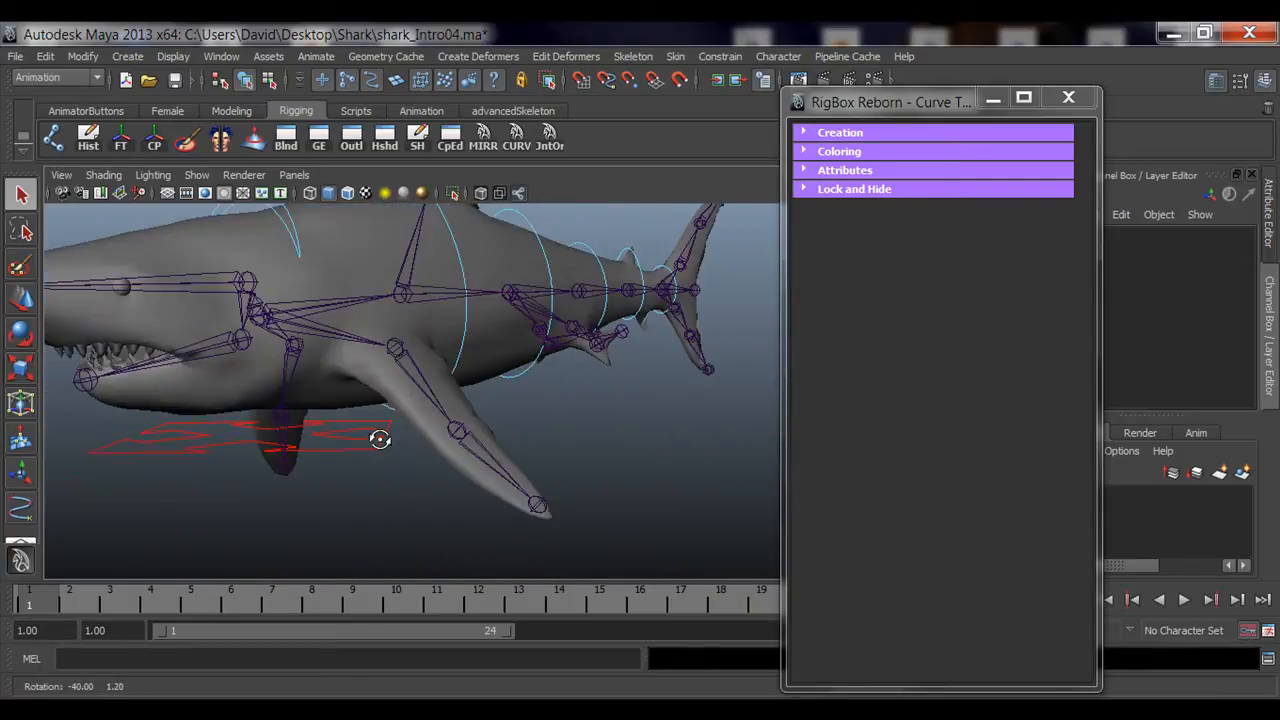
right_click_drag(380, 439, 543, 514, "alt")
left_click_drag(543, 514, 513, 448, "alt")
Close the RigBox curve tool window and examine the pectoral fin joints and the whole rig.
left_click(1086, 101)
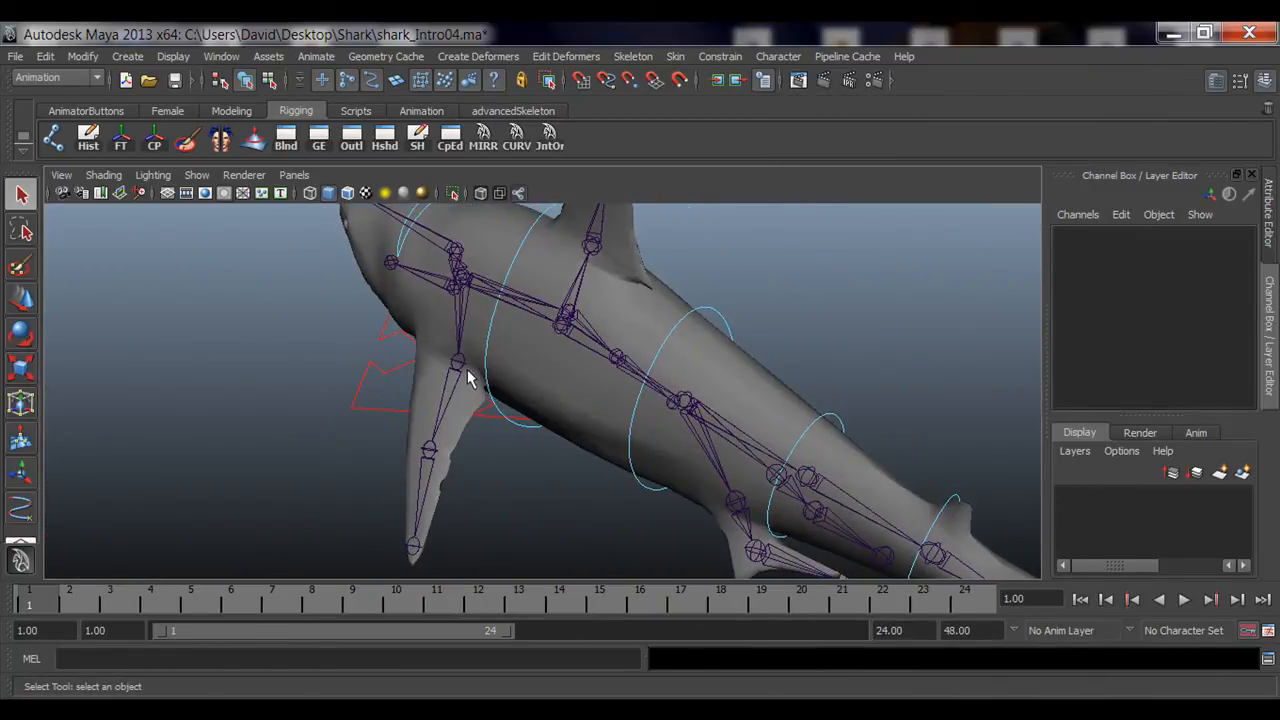
left_click(466, 376)
left_click_drag(468, 378, 571, 434, "alt")
key("e")
key("w")
left_click(743, 449)
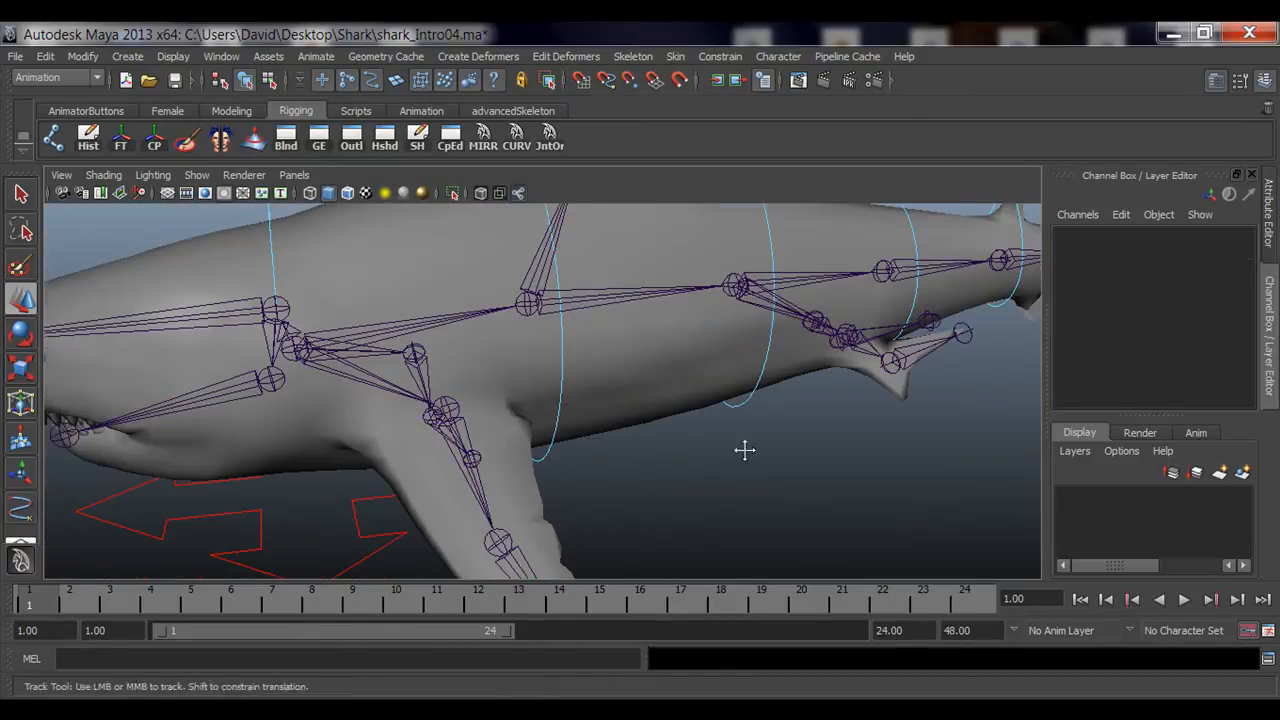
left_click_drag(743, 449, 630, 487, "alt")
key("a")
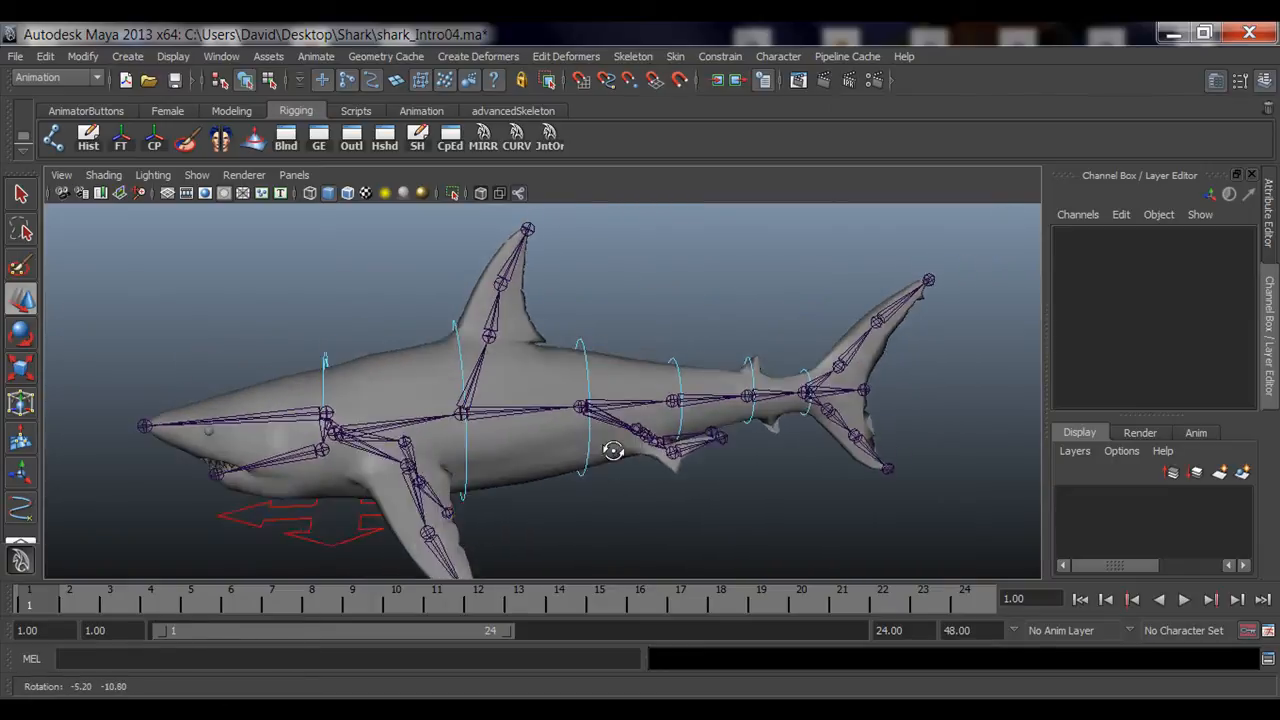
key("space")
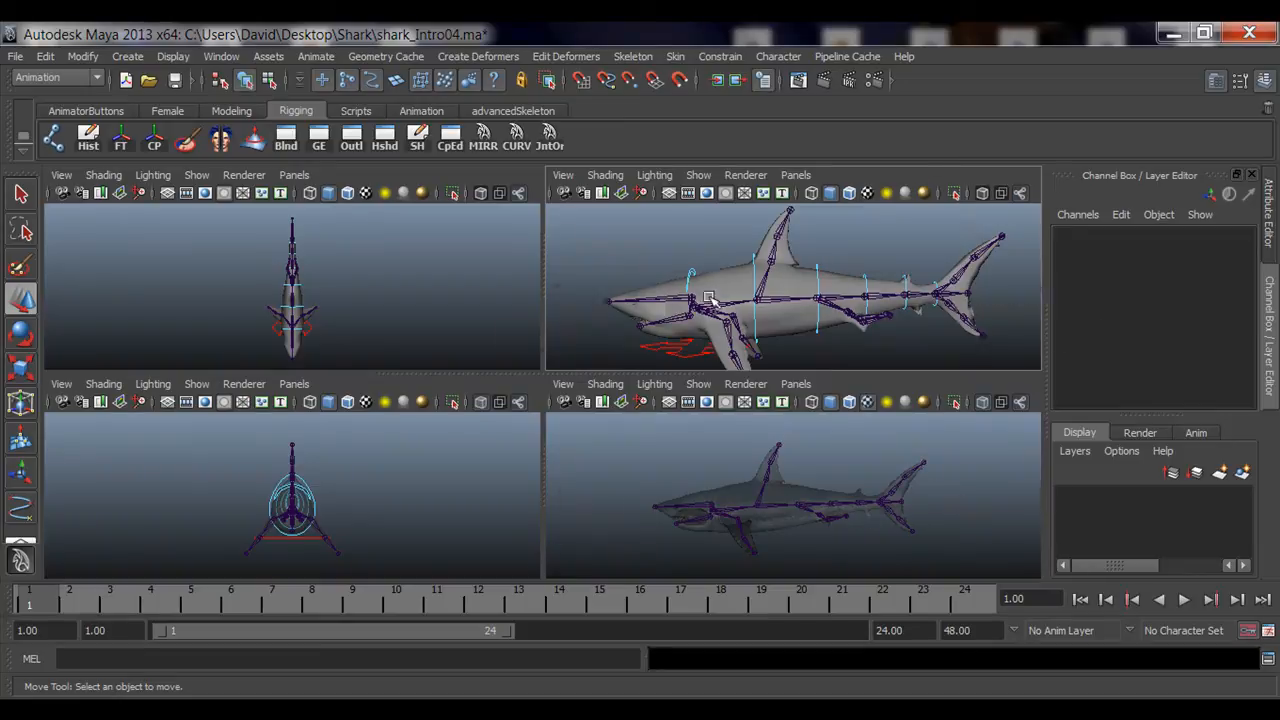
key("space")
Select Shark_tail01_ctrl and inspect its rotation axes with the Rotate tool.
left_click(588, 362)
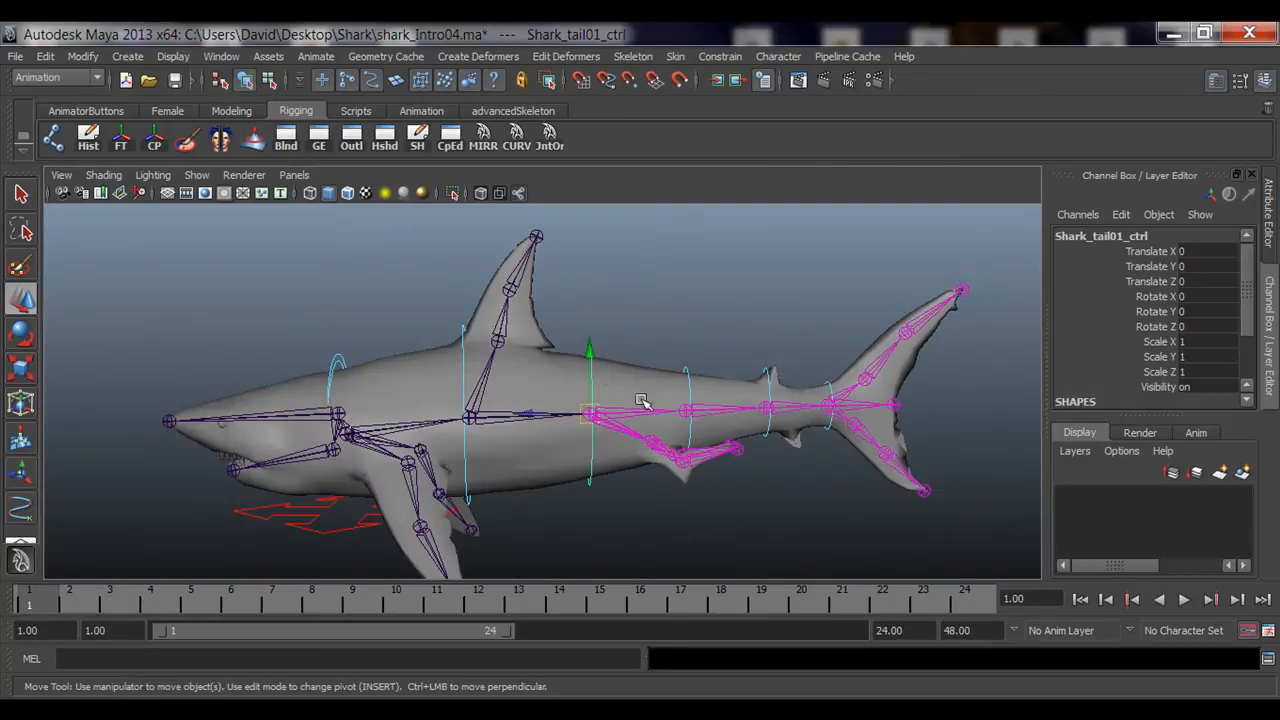
key("e")
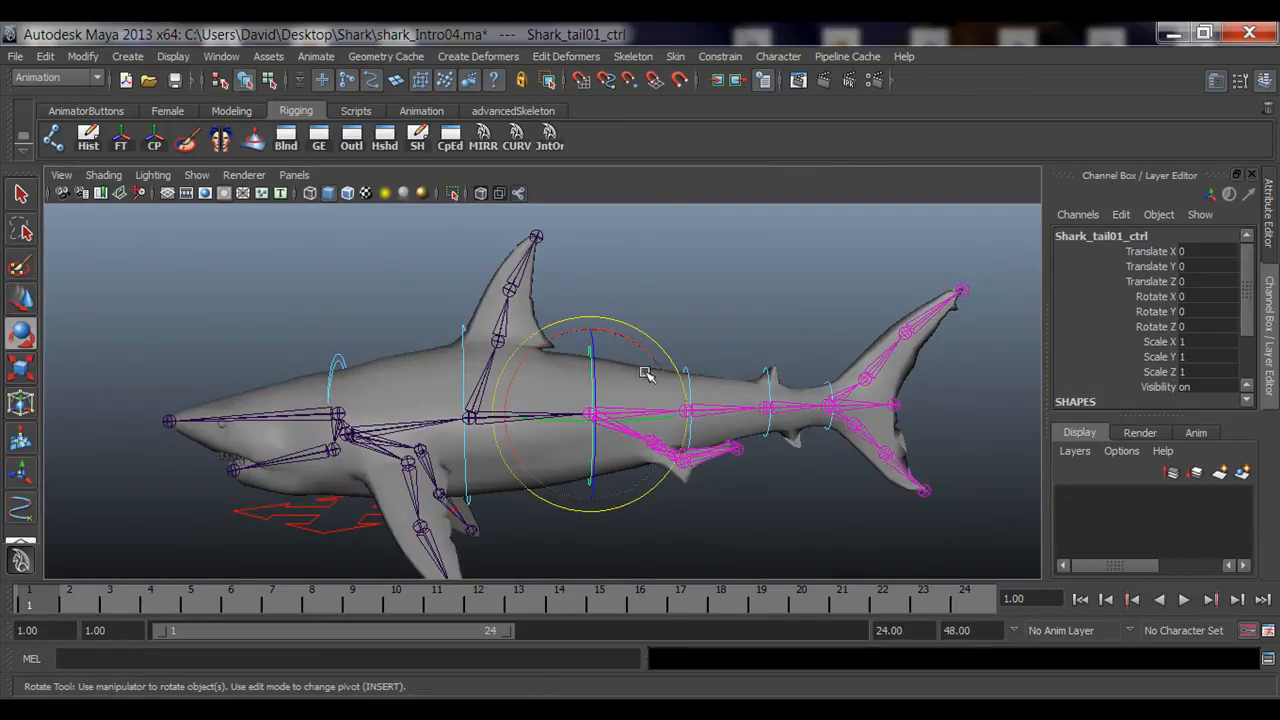
left_click_drag(668, 393, 661, 396, "alt")
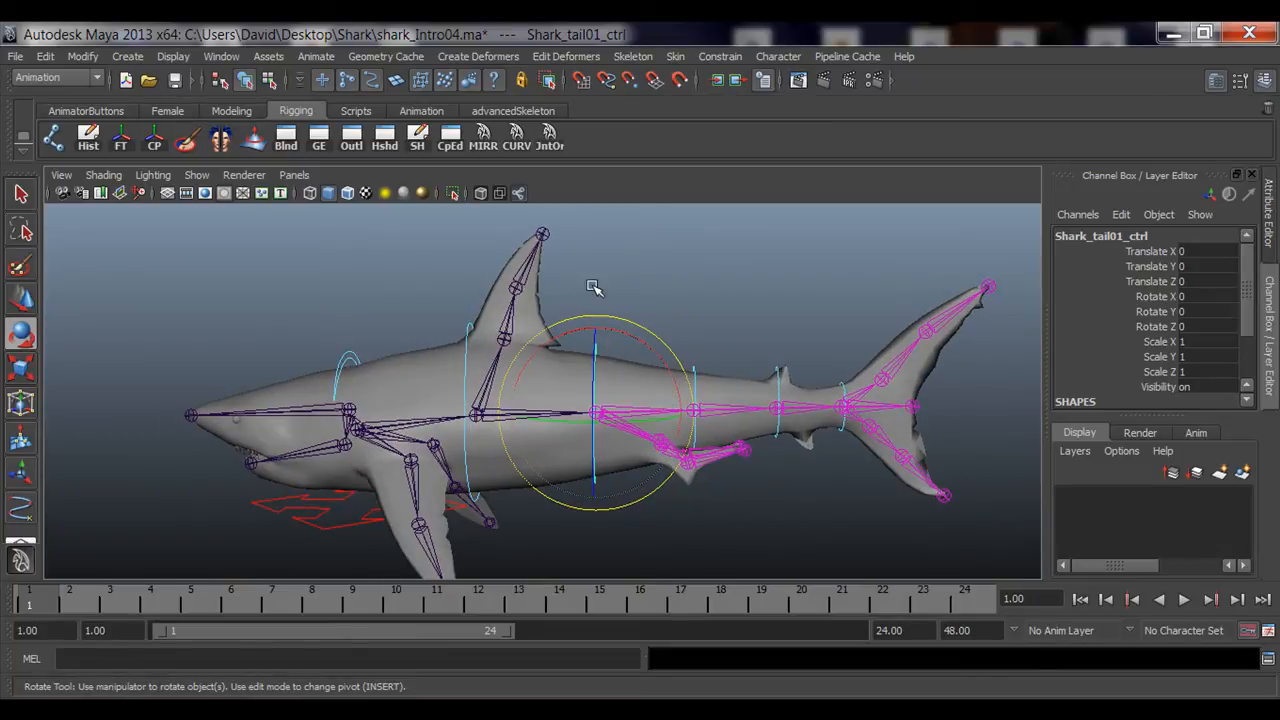
left_click_drag(600, 451, 598, 440, "alt")
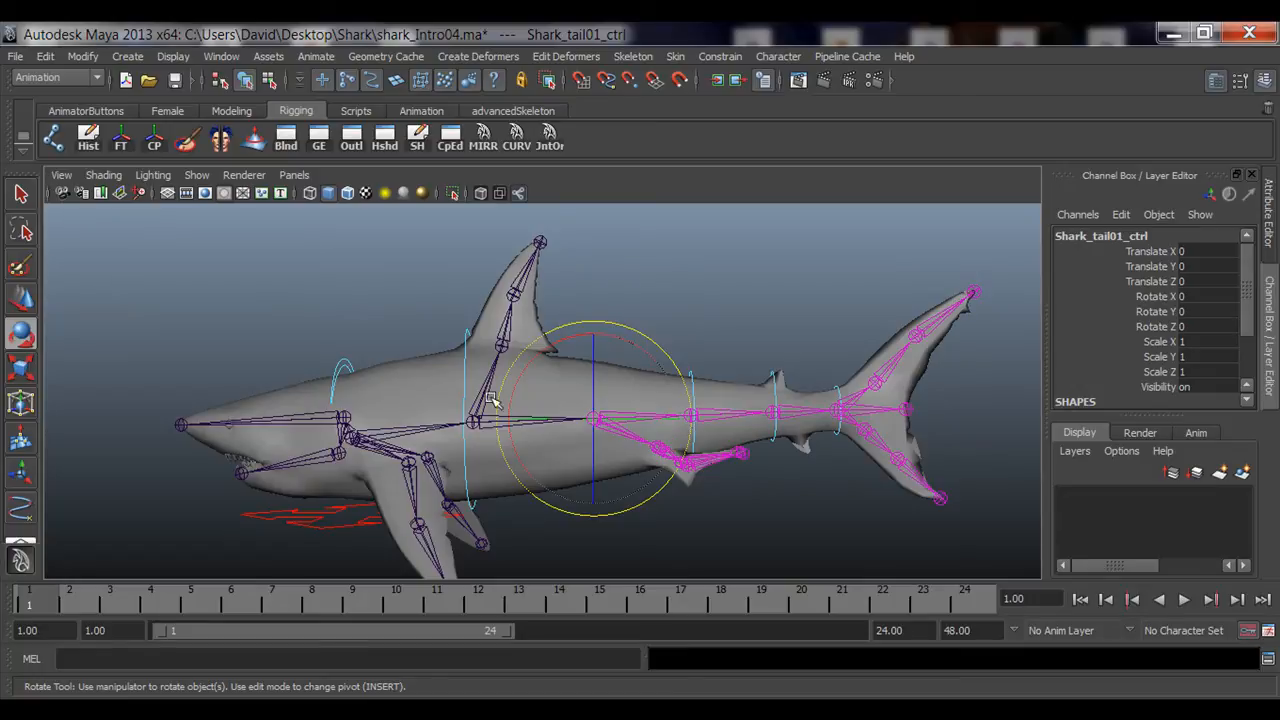
Examine the dorsal fin joints from base to tip and their position on the shark's body.
middle_click_drag(412, 379, 390, 425, "alt")
right_click_drag(390, 425, 851, 457, "alt")
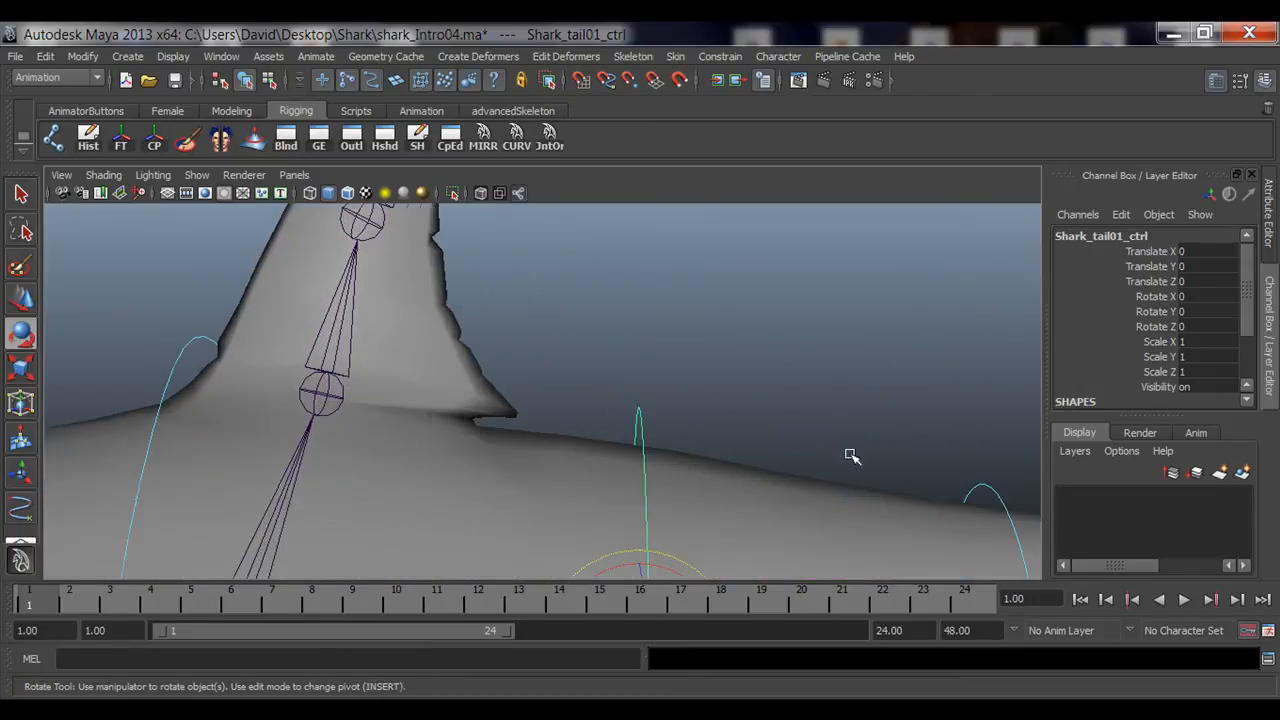
right_click_drag(262, 372, 334, 377, "alt")
middle_click_drag(472, 380, 589, 474, "alt")
right_click_drag(589, 474, 430, 403, "alt")
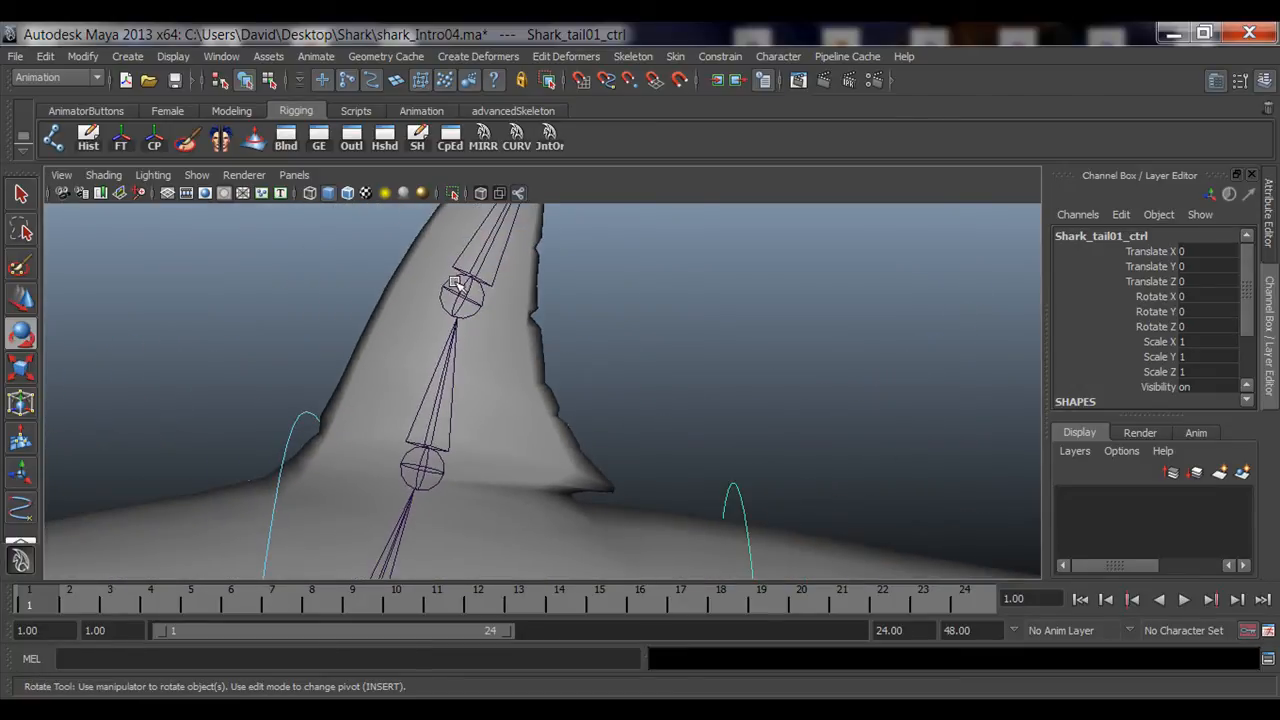
middle_click_drag(503, 334, 518, 428, "alt")
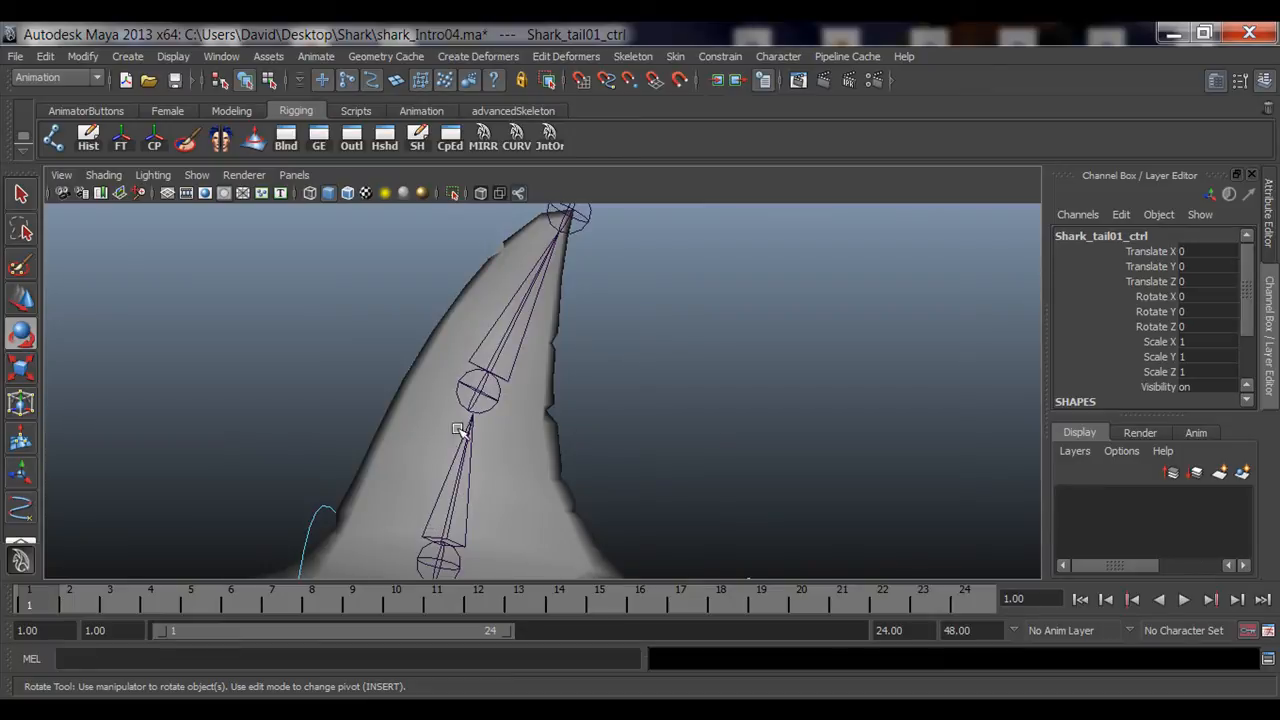
right_click_drag(566, 330, 404, 470, "alt")
middle_click_drag(405, 460, 443, 339, "alt")
right_click_drag(588, 380, 393, 390, "alt")
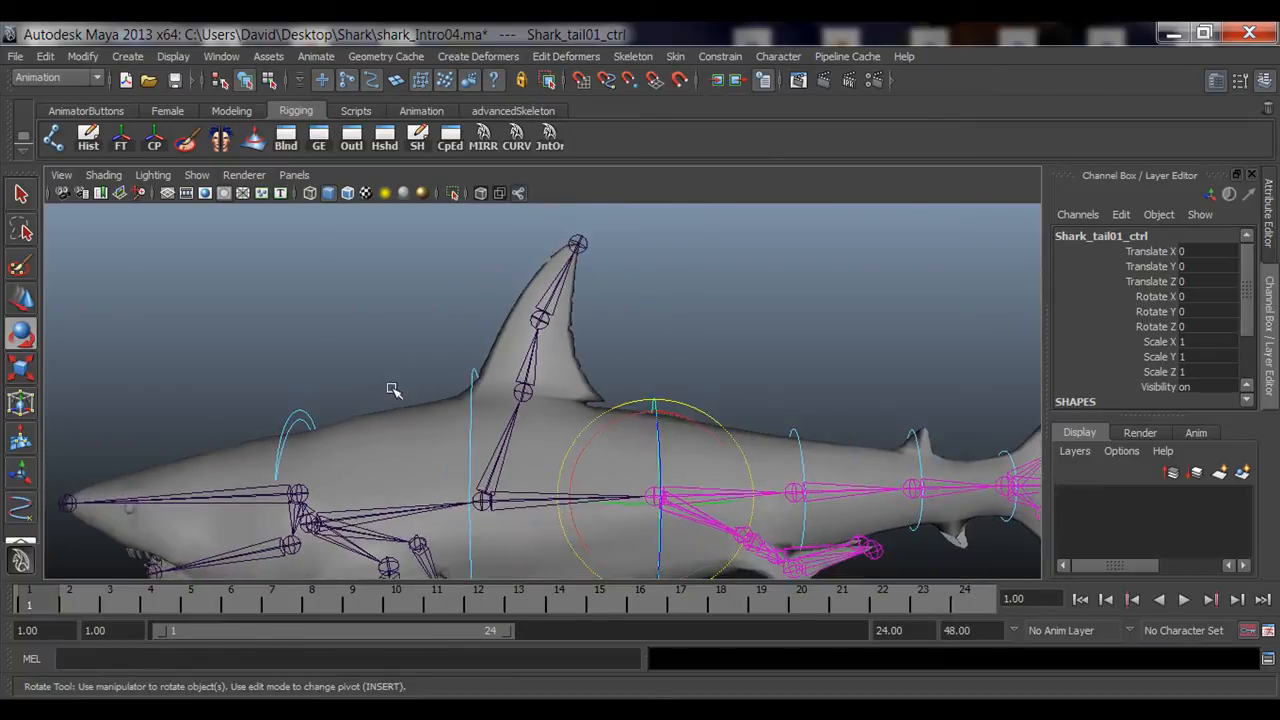
middle_click_drag(375, 499, 396, 406, "alt")
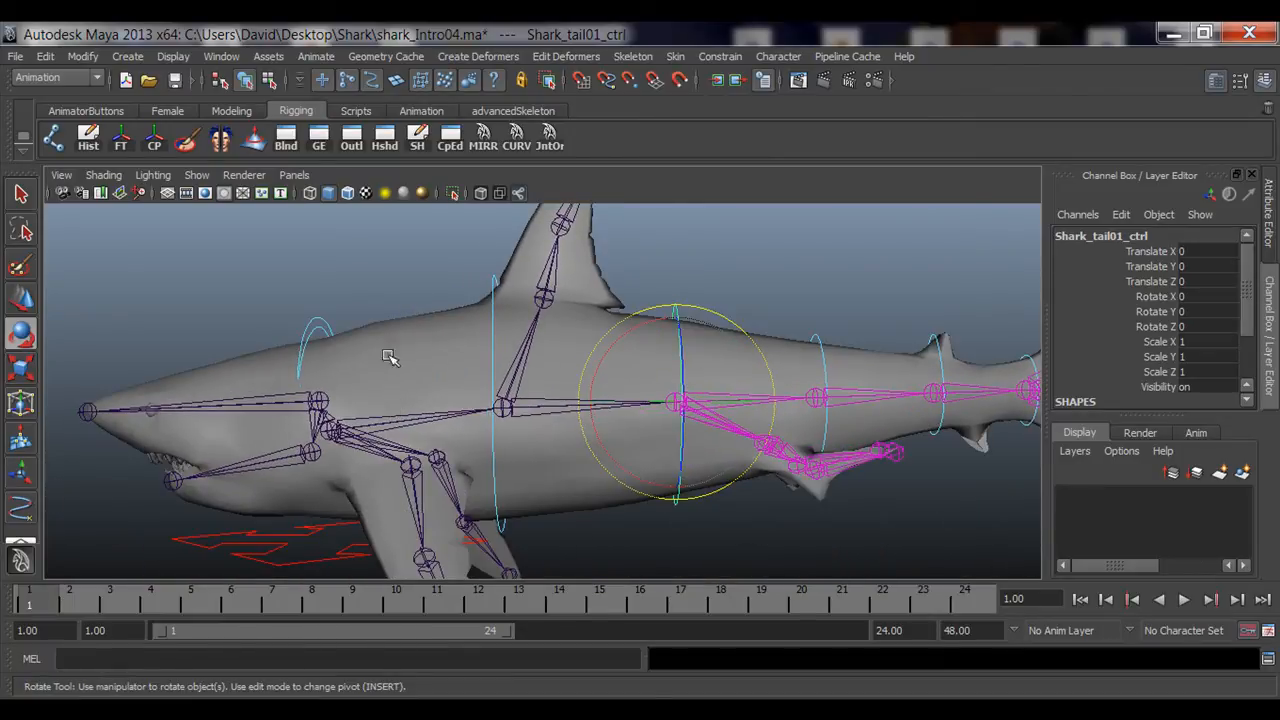
Examine the pectoral and dorsal fin joints, and clear the selection of Shark_tail01_ctrl.
key("q")
left_click_drag(443, 400, 544, 418, "alt")
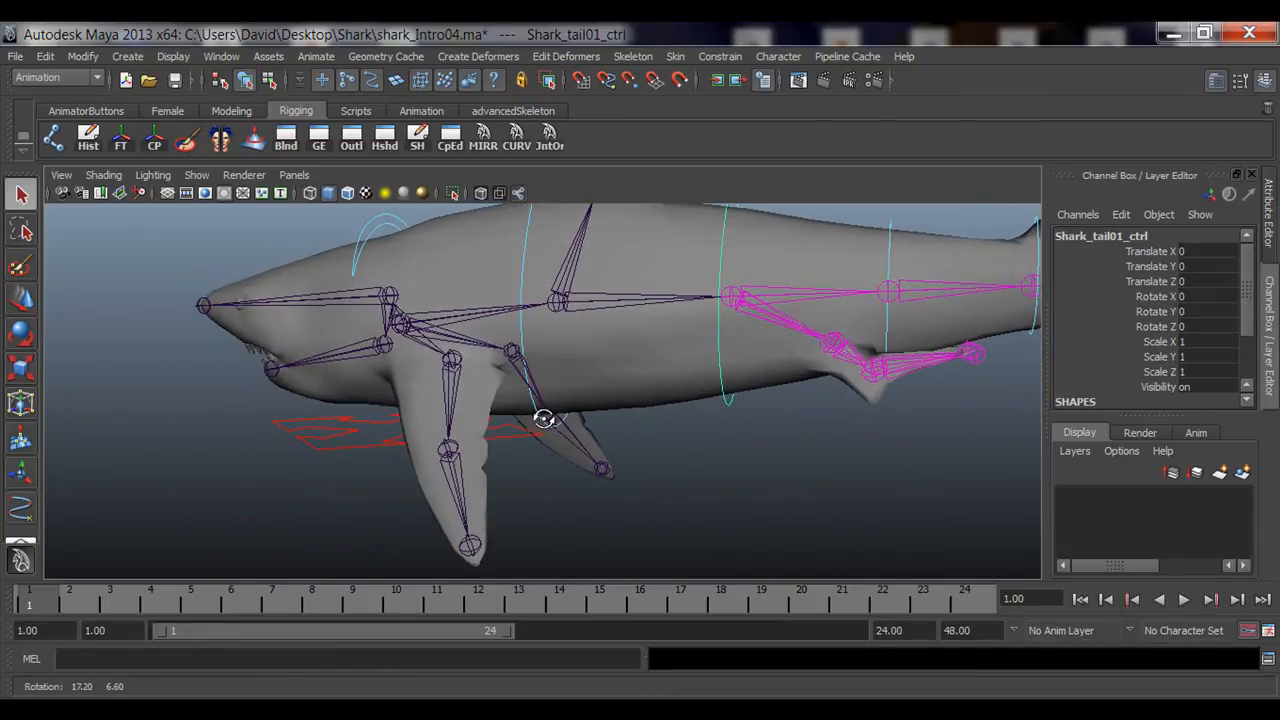
middle_click_drag(555, 394, 508, 500, "alt")
middle_click_drag(500, 366, 443, 471, "alt")
left_click_drag(446, 446, 381, 431, "alt")
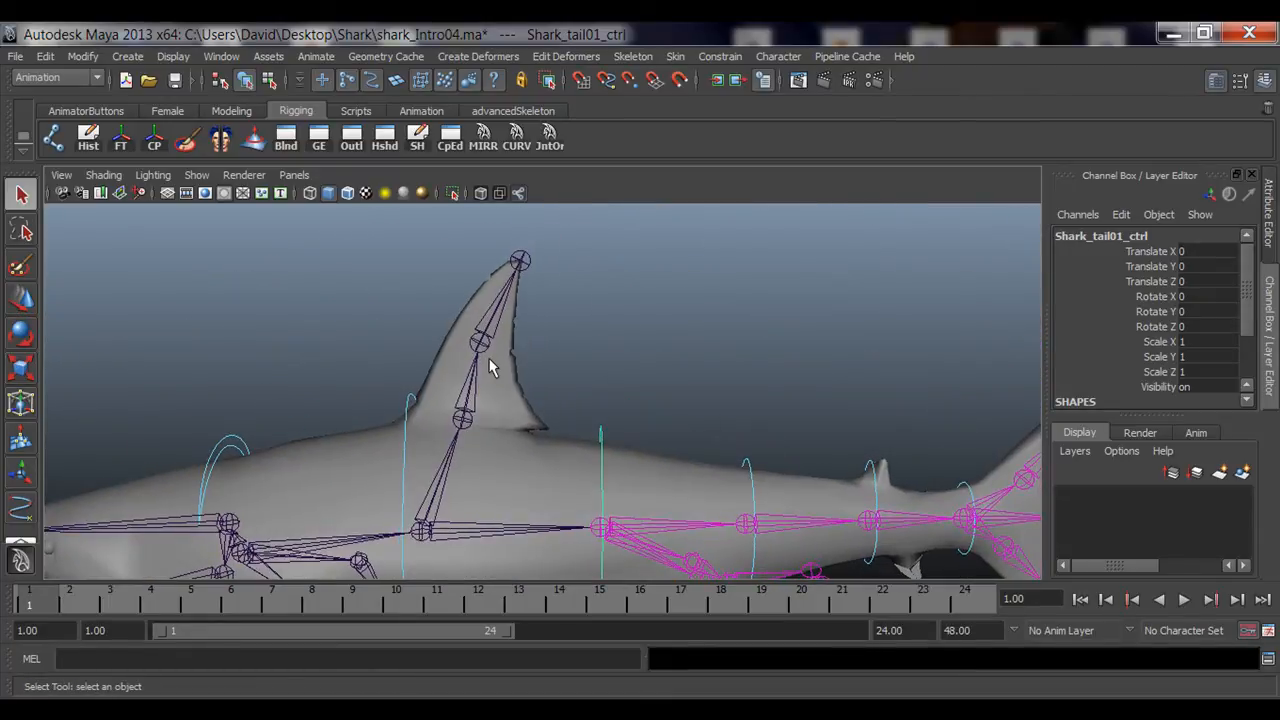
key("e")
right_click_drag(637, 368, 588, 383, "alt")
left_click(634, 315)
right_click_drag(404, 408, 514, 424, "alt")
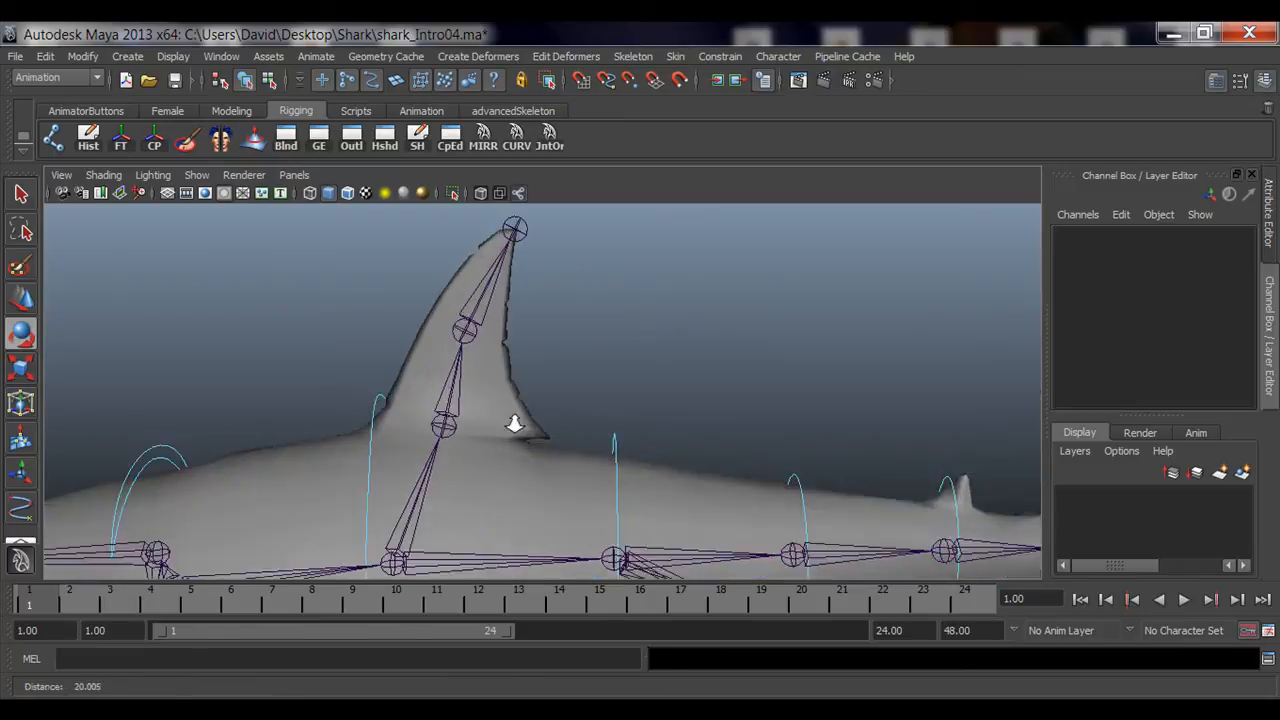
left_click_drag(514, 424, 209, 294, "alt")
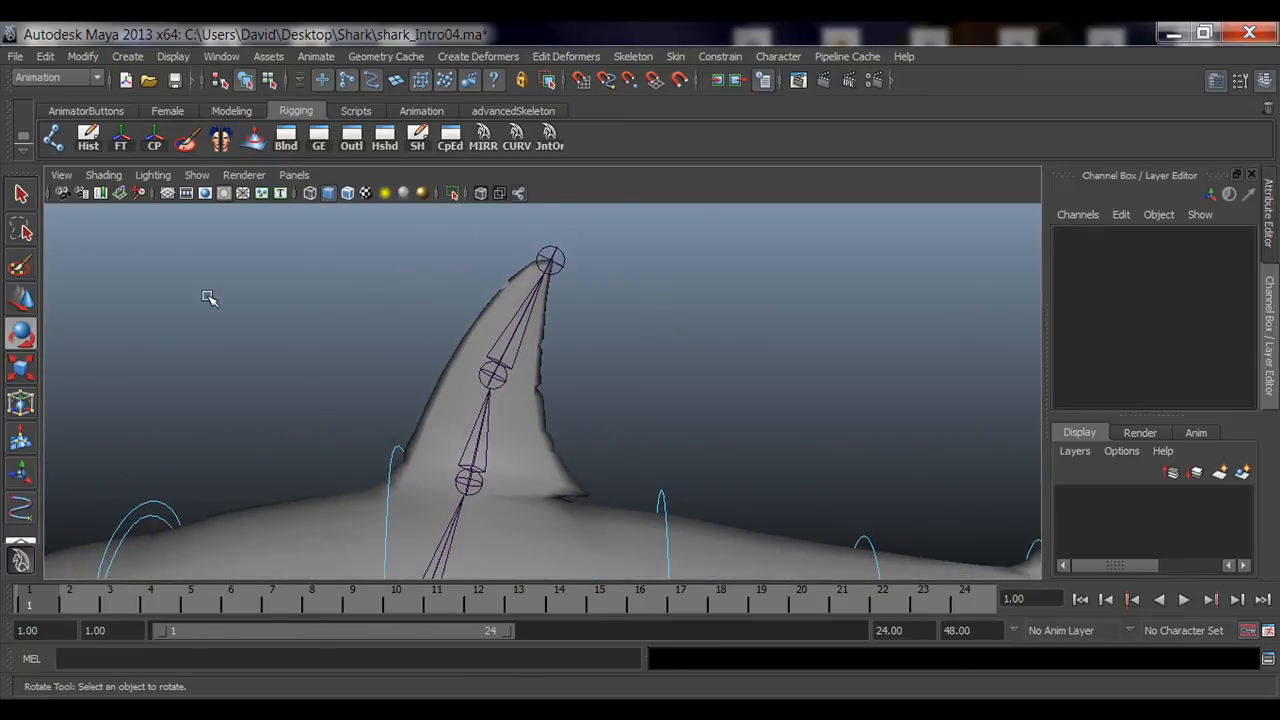
Create a circle control with the RigBox curve tool, snap it to the middle dorsal fin joint, and minimize the tool window.
left_click(518, 140)
left_click_drag(620, 265, 1065, 175)
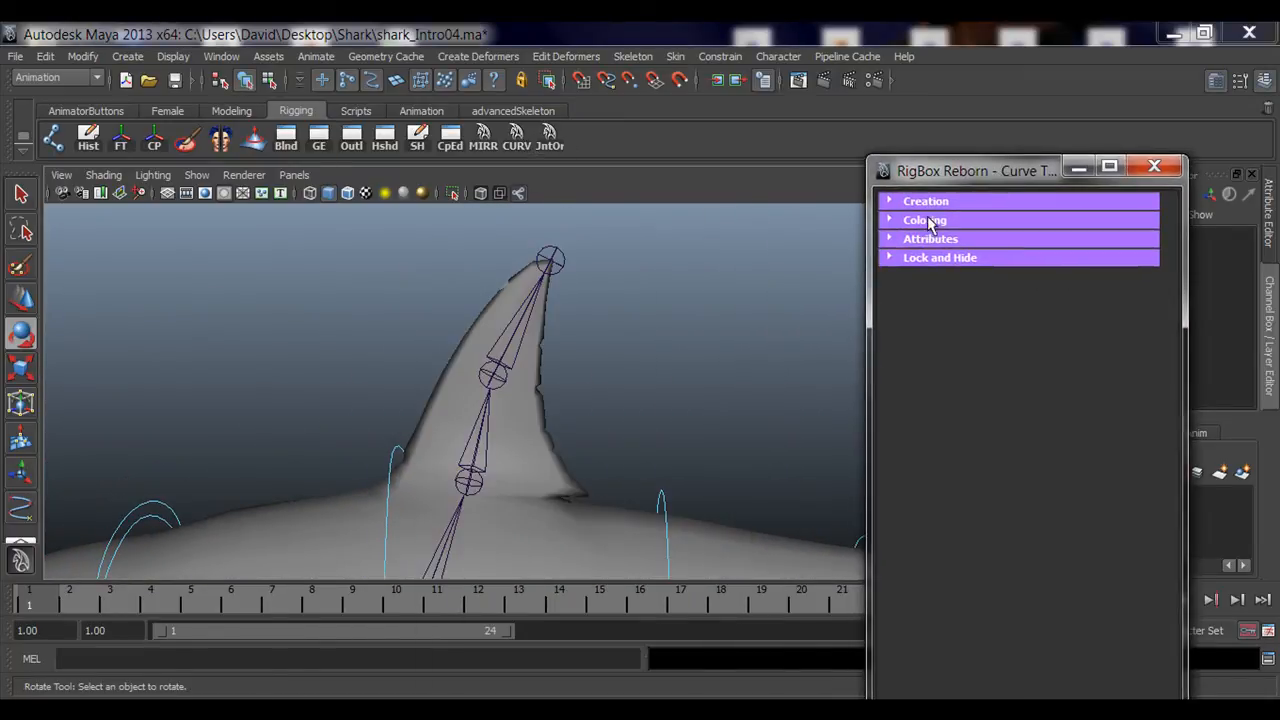
left_click(906, 203)
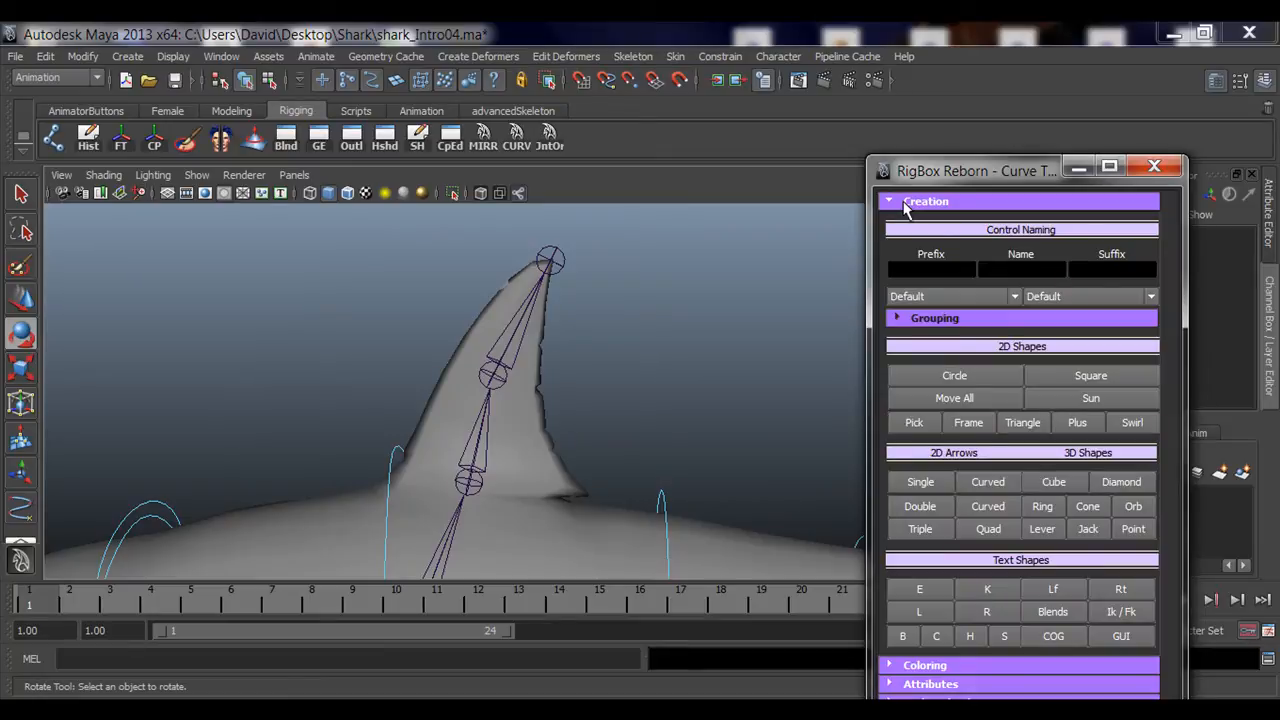
left_click(975, 371)
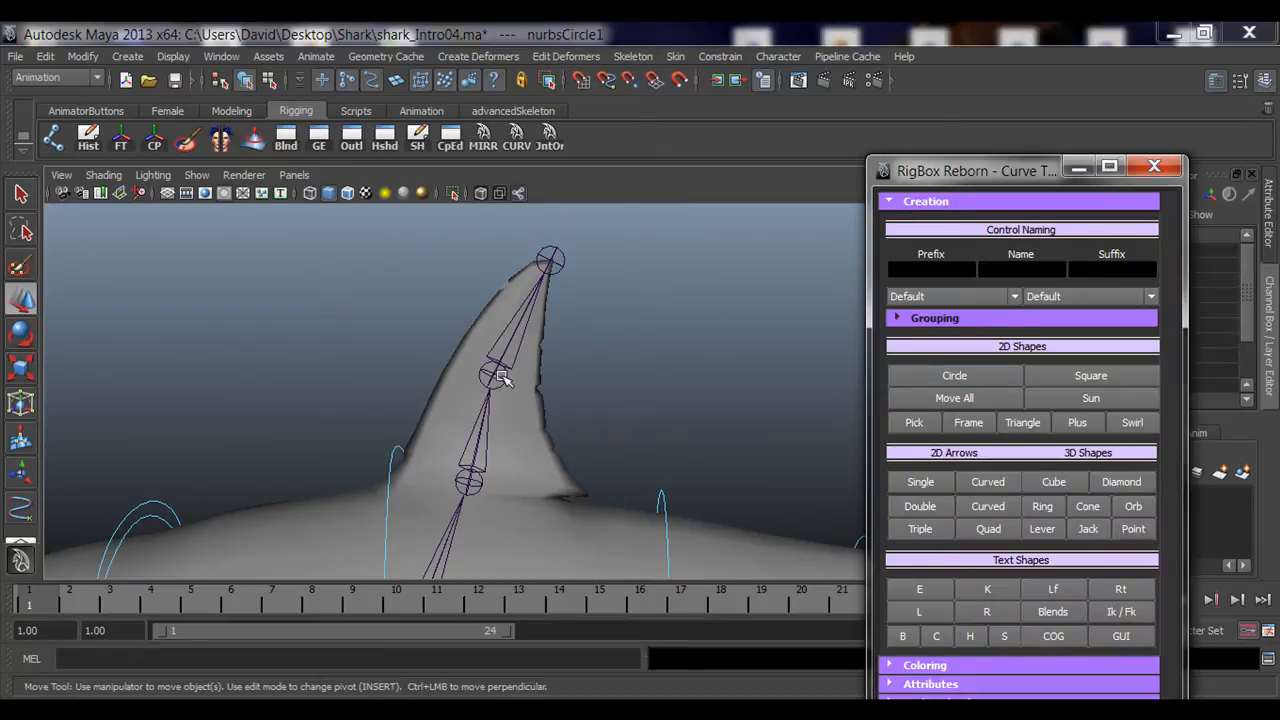
middle_click_drag(503, 376, 496, 376)
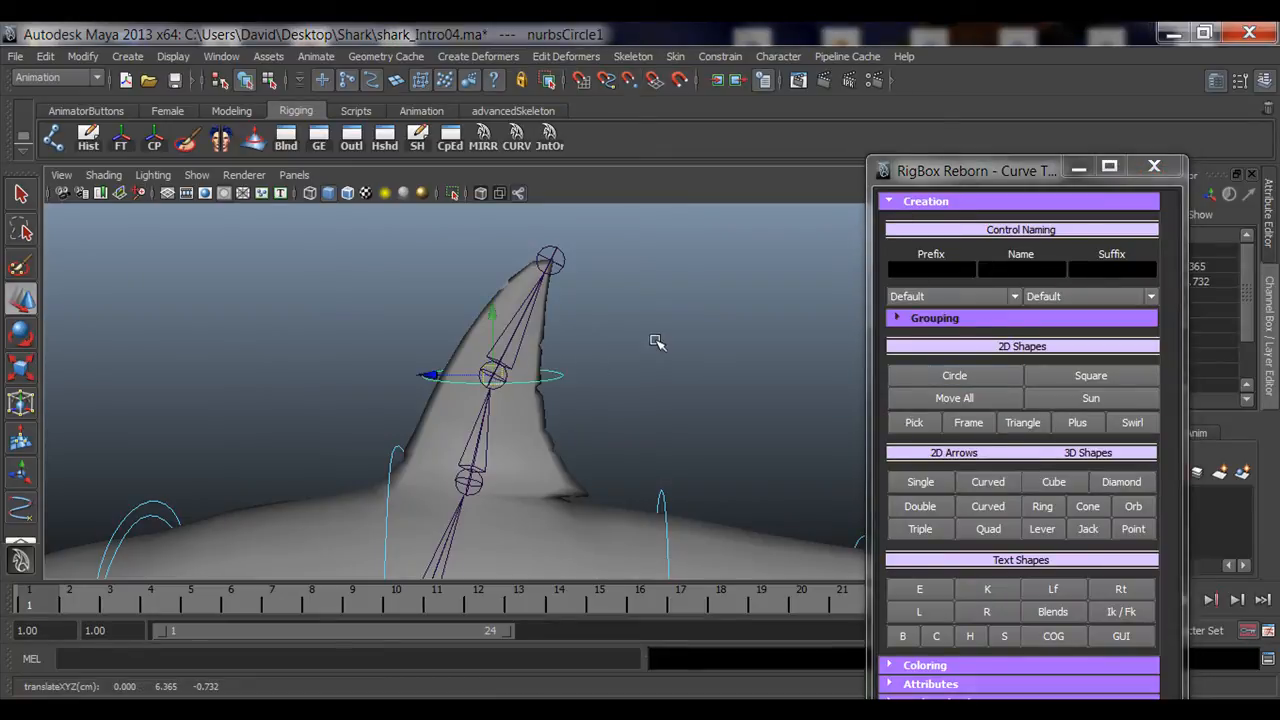
left_click(1079, 172)
Select fin_02_jnt in the dorsal fin and inspect its rotation axes with the Rotate tool.
left_click_drag(316, 370, 310, 390, "alt")
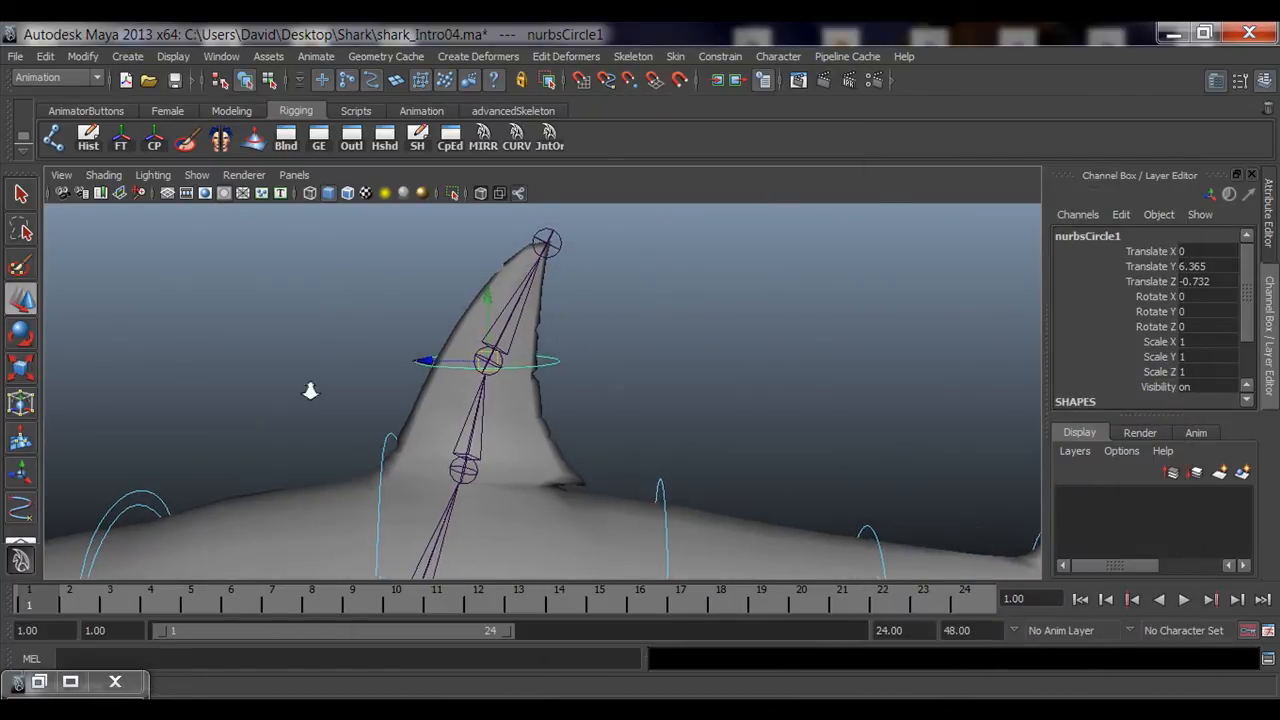
right_click_drag(310, 391, 367, 282, "alt")
left_click(388, 298)
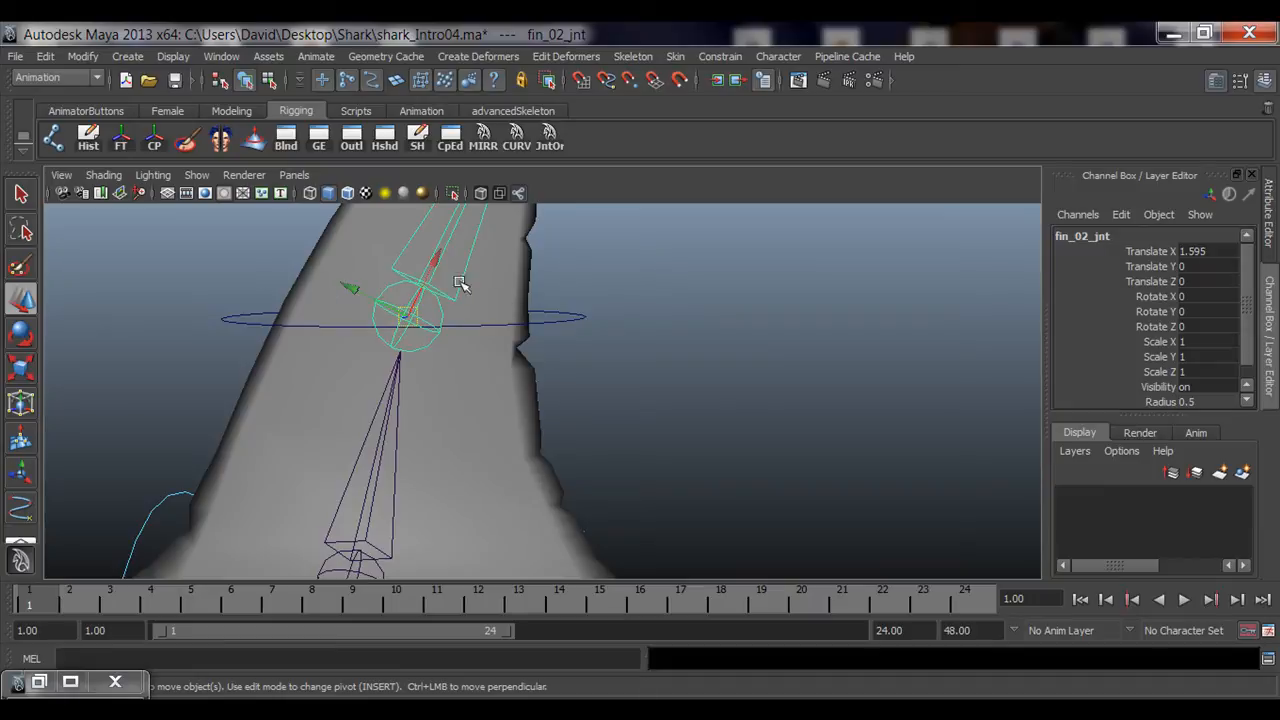
left_click_drag(462, 285, 491, 326, "alt")
key("e")
left_click_drag(660, 364, 646, 365, "alt")
left_click_drag(372, 417, 411, 414, "alt")
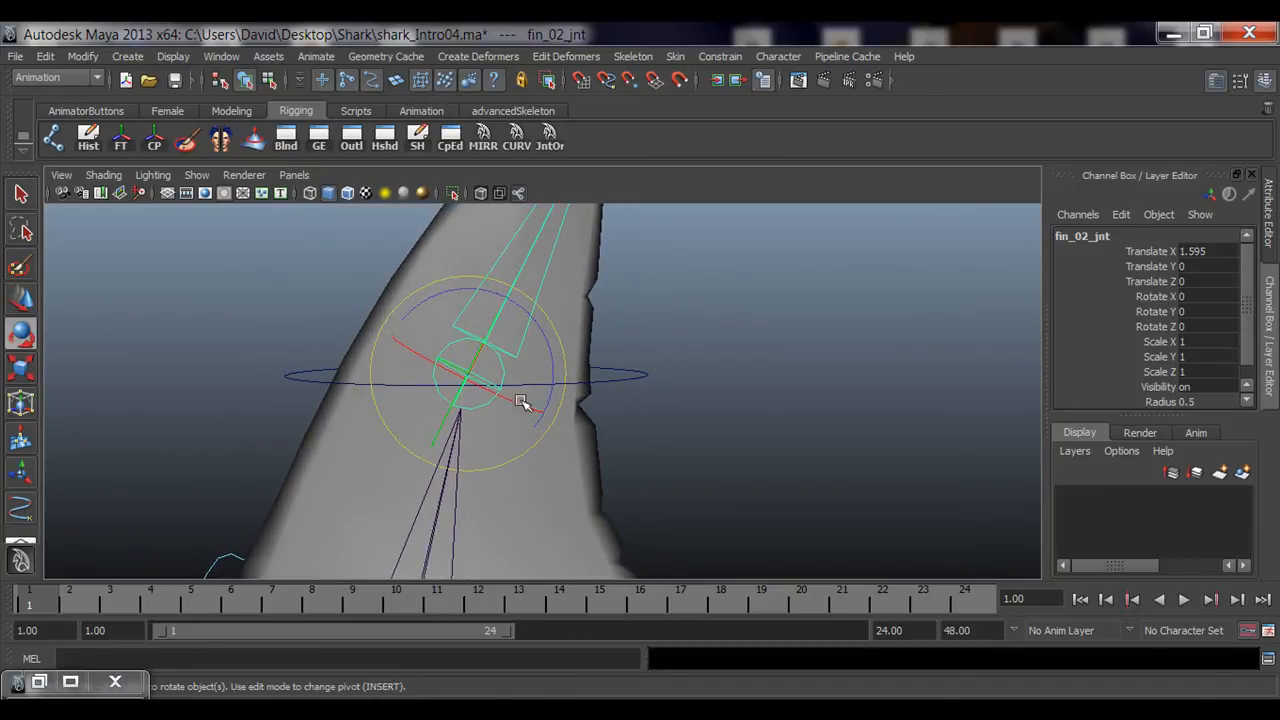
Set the Rotate tool's mode to World and compare the rotation axes of fin_02_jnt and the new circle.
double_click(28, 336)
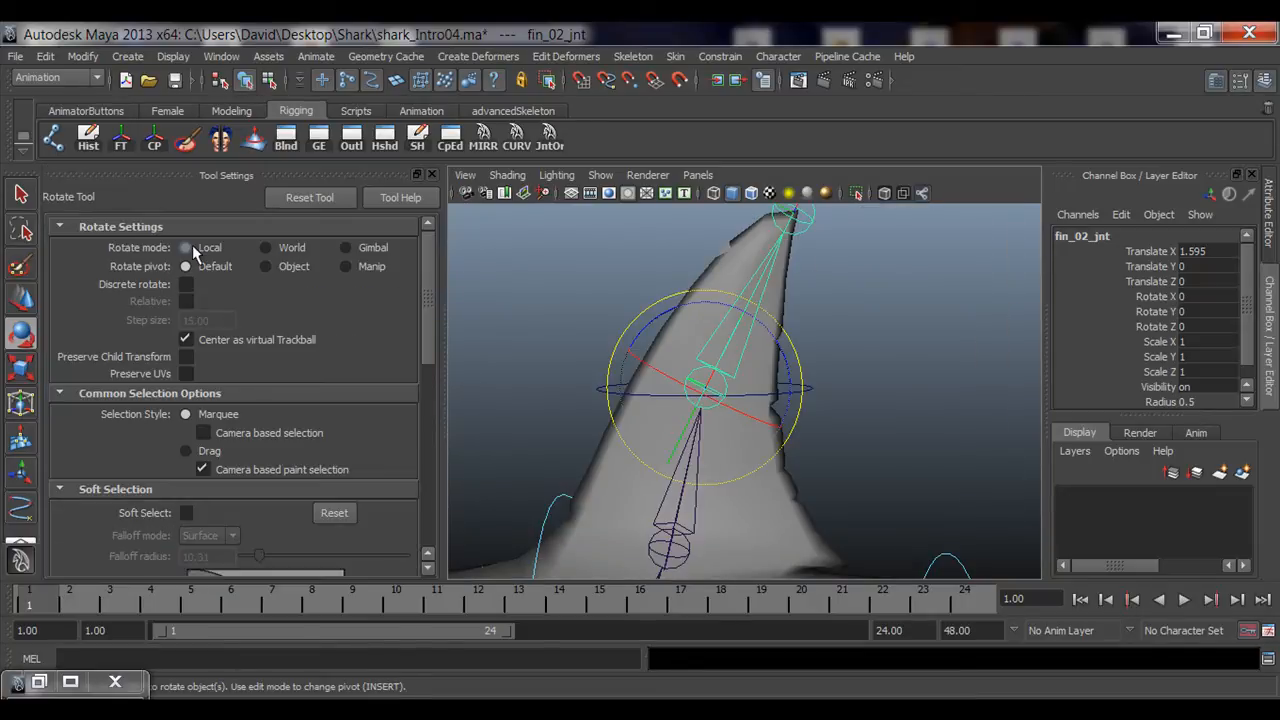
left_click(287, 250)
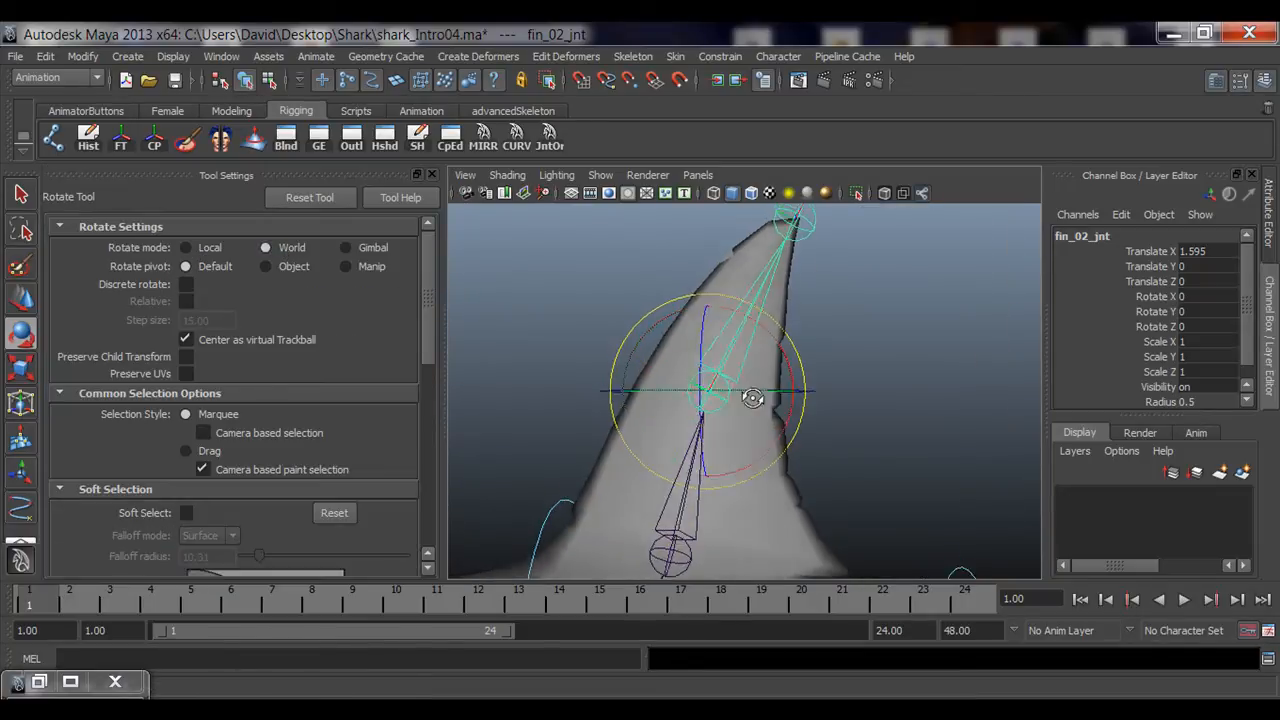
mouse_move(753, 398)
left_mouse_down("alt")
mouse_move(766, 417)
mouse_move(772, 408)
left_mouse_up("alt")
scroll(778, 376, "up", 5)
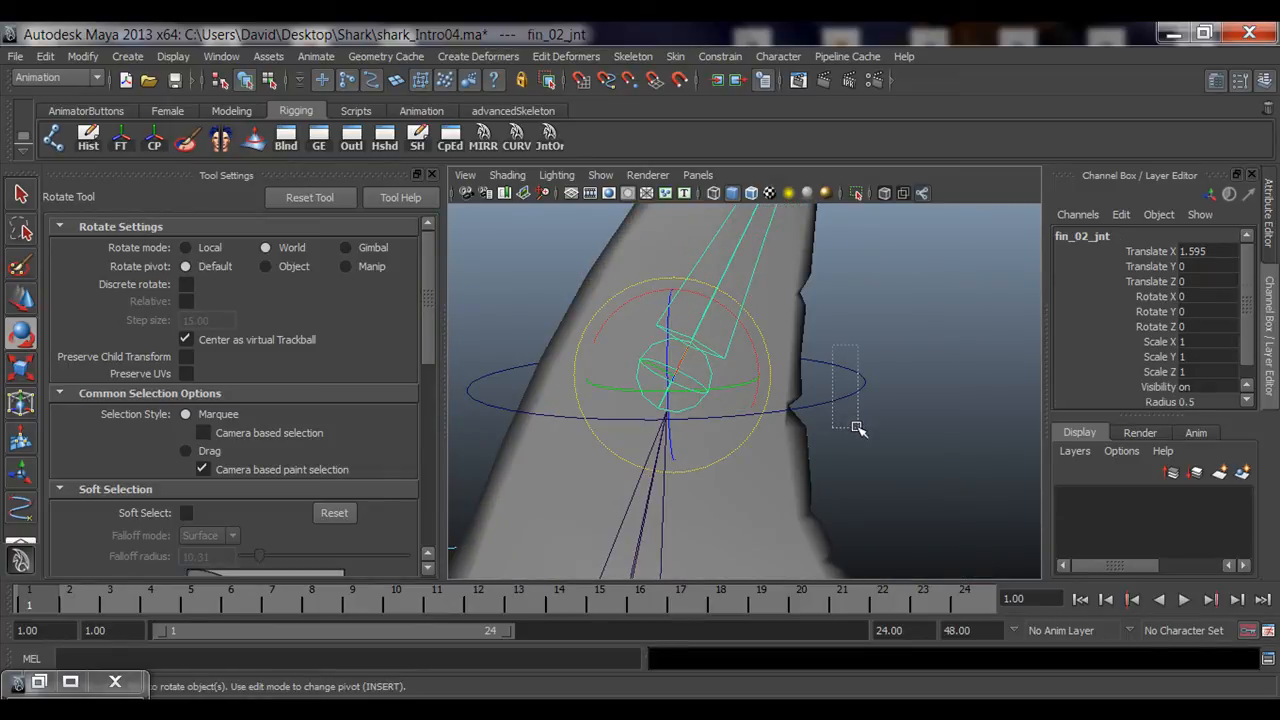
left_click(847, 391)
left_click_drag(847, 391, 840, 455, "alt")
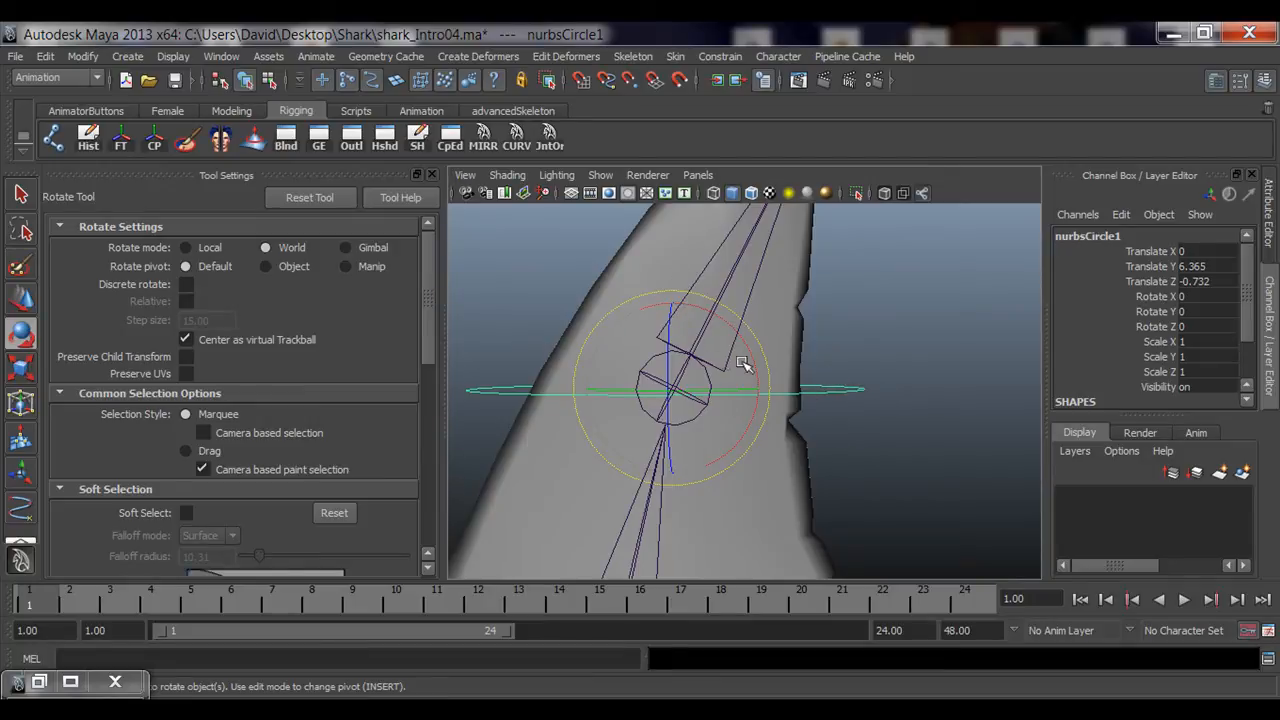
Reselect fin_02_jnt, set the rotate mode back to Local, and close the tool settings.
key("q")
left_click(653, 364)
key("w")
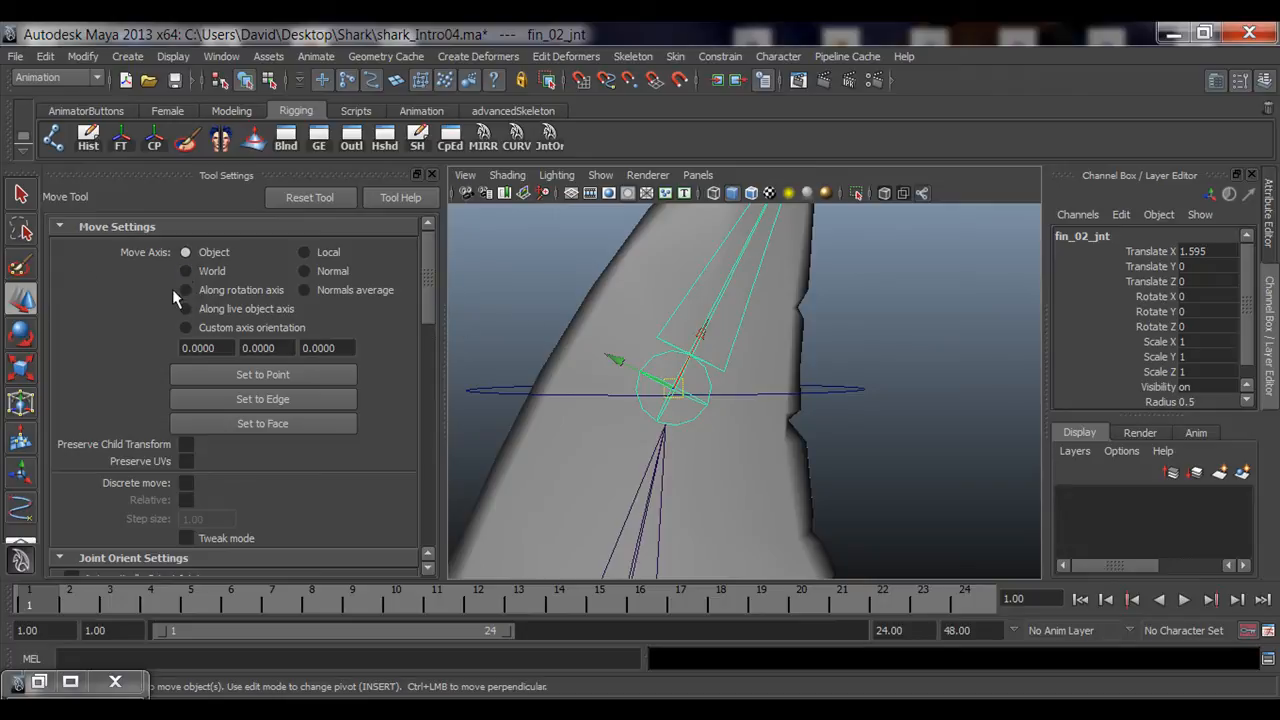
key("e")
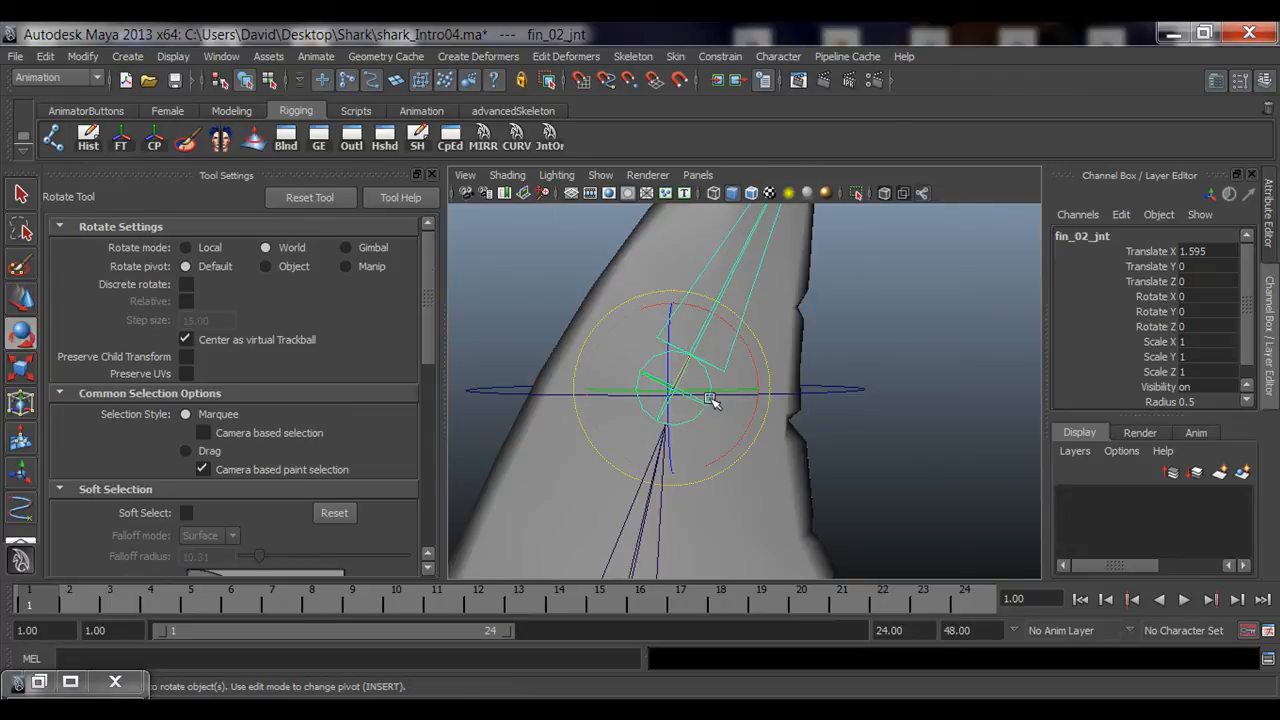
left_click(208, 248)
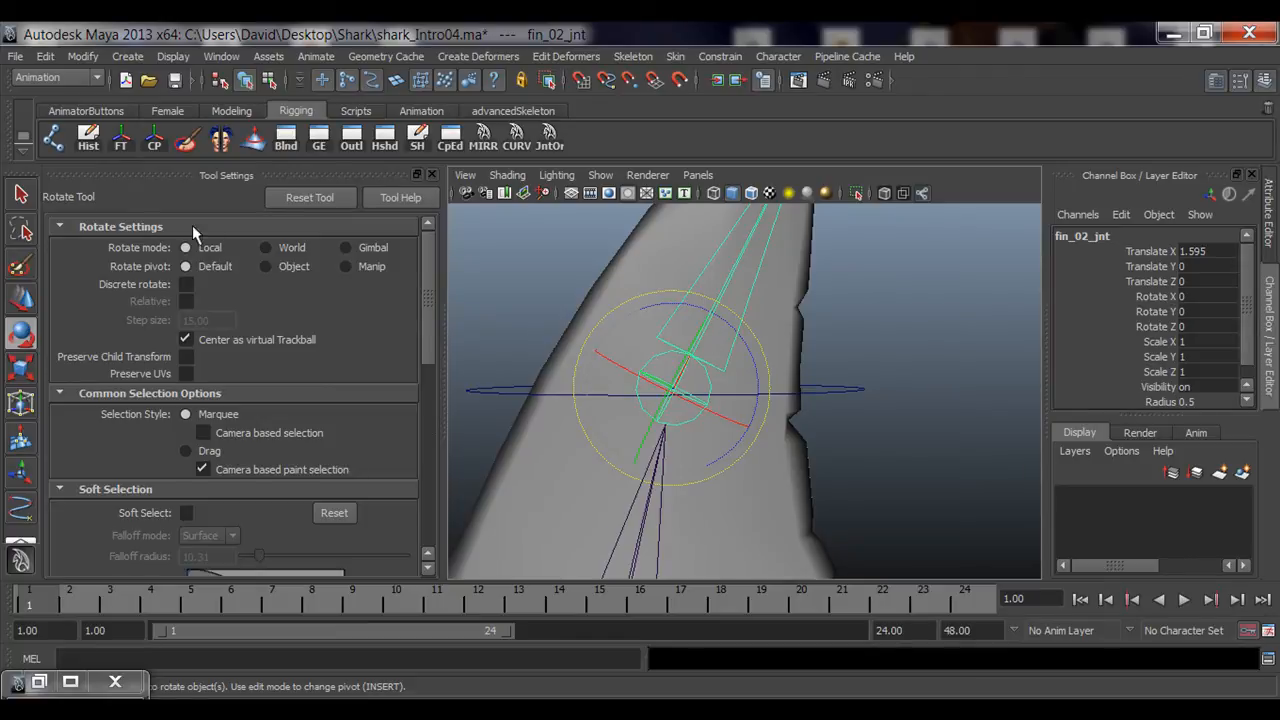
left_click(432, 175)
Rotate the new circle about -25.8 degrees in X to match the tilt of fin_02_jnt.
left_click_drag(651, 337, 594, 349, "alt")
left_click_drag(733, 352, 778, 425)
right_click_drag(778, 425, 522, 420, "alt")
middle_click_drag(522, 420, 622, 419, "alt")
mouse_move(626, 402)
left_mouse_down("alt")
mouse_move(572, 402)
mouse_move(606, 408)
left_mouse_up("alt")
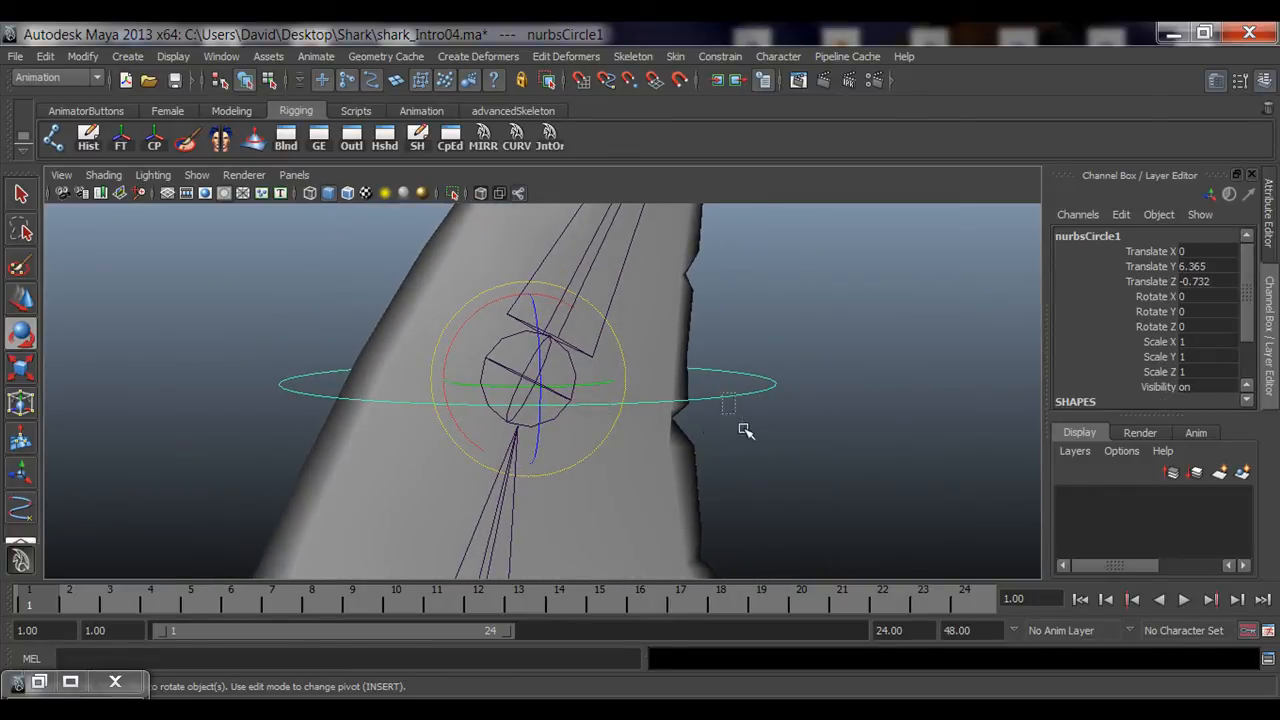
left_click(824, 458)
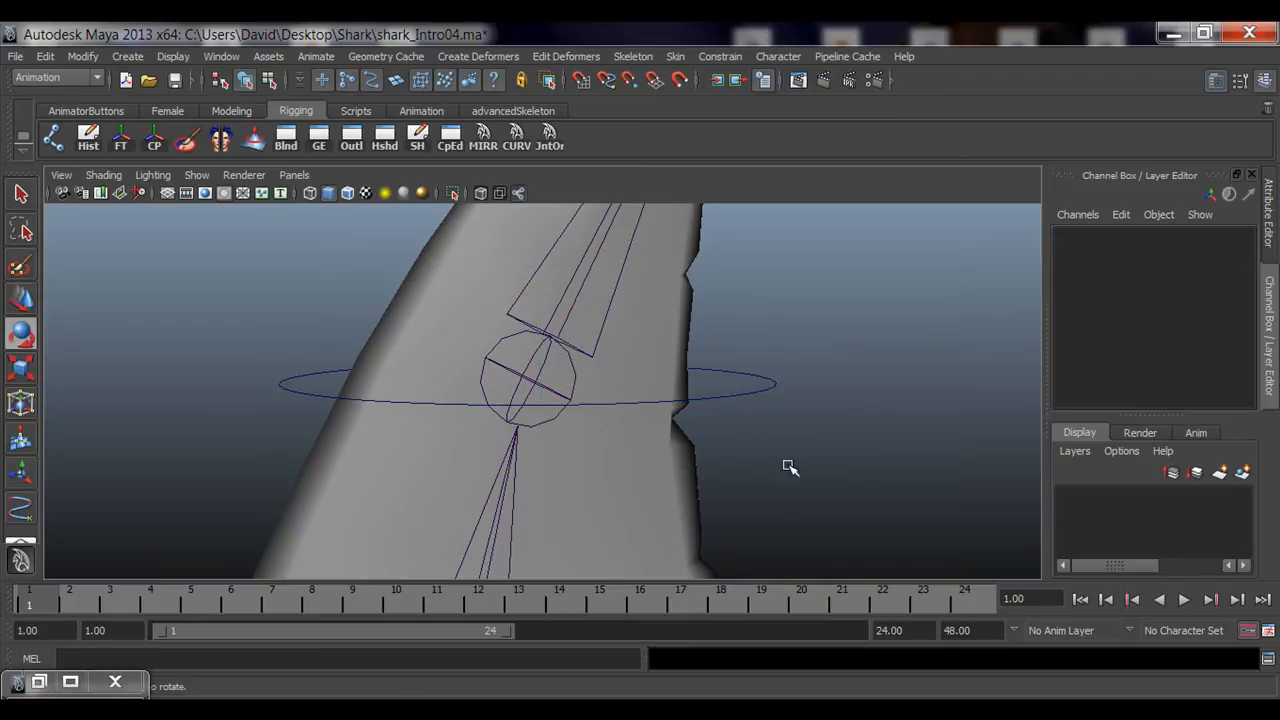
left_click(776, 395)
left_click_drag(808, 463, 615, 333, "alt")
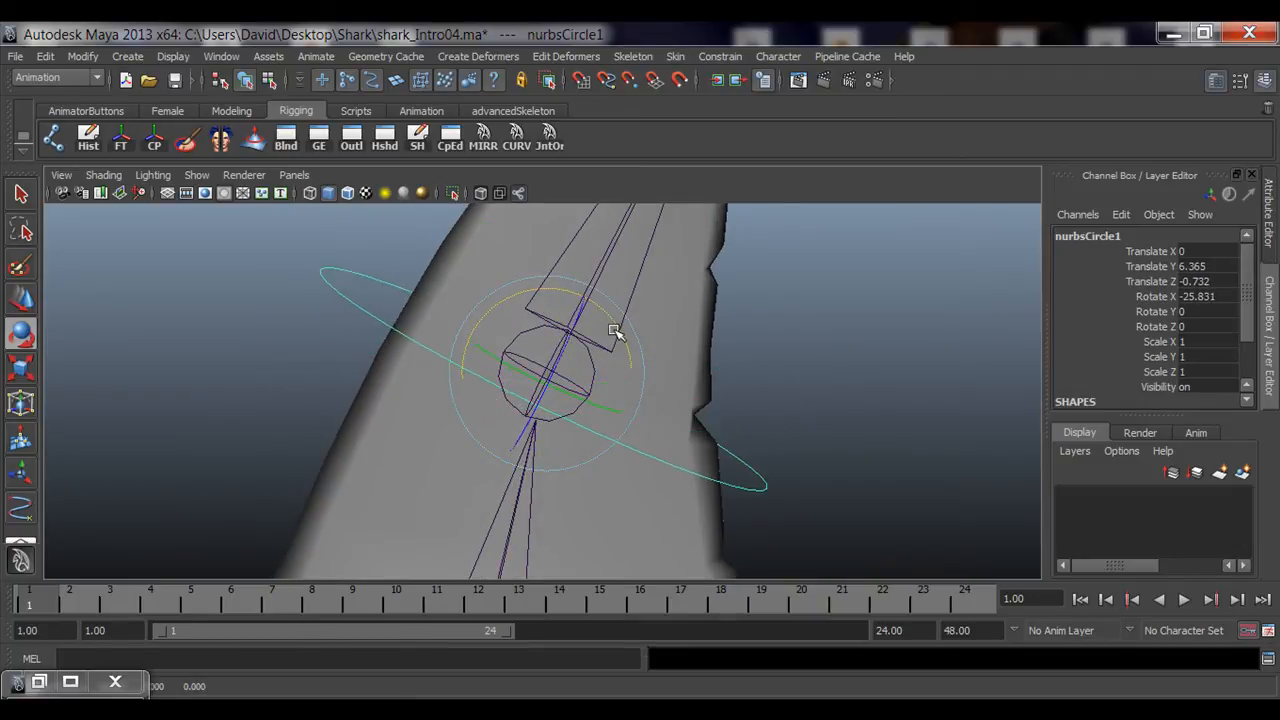
left_click_drag(609, 394, 577, 418, "alt")
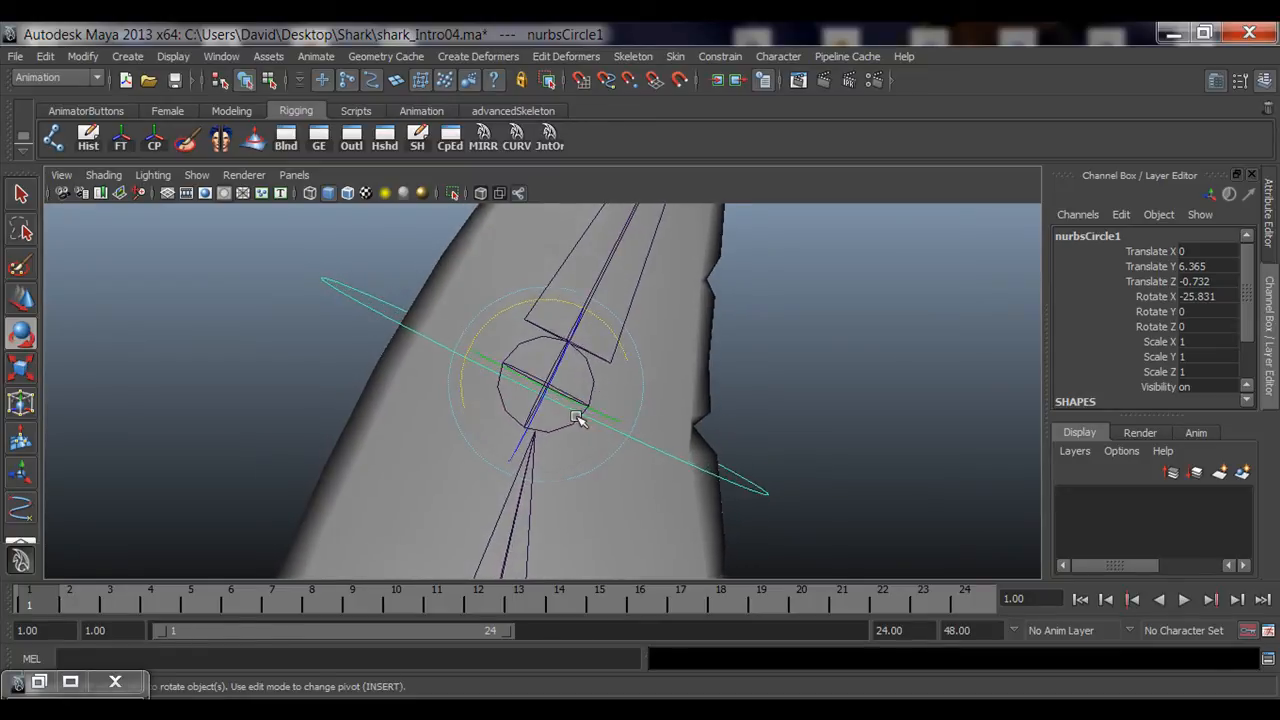
Inspect the tilted circle's alignment with the dorsal fin joints and reselect the circle.
right_click_drag(500, 390, 563, 371, "alt")
right_click_drag(813, 455, 335, 415, "alt")
left_click(340, 420)
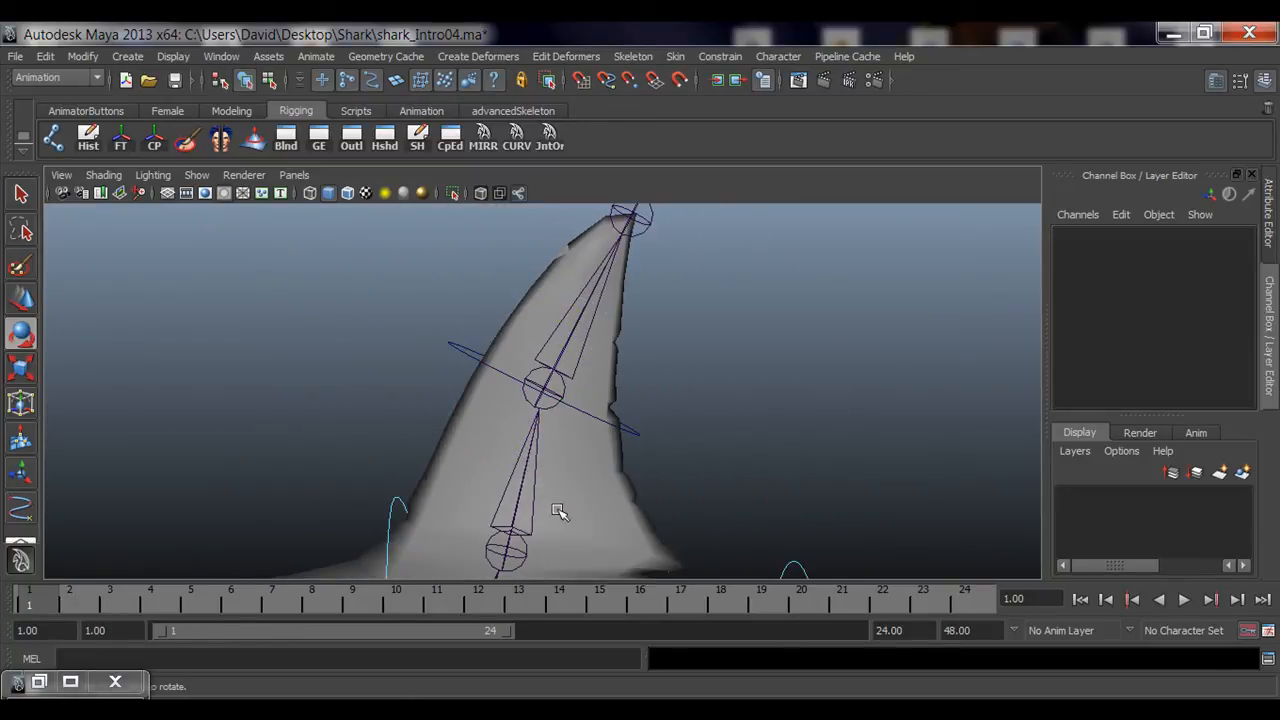
right_click_drag(559, 512, 449, 491, "alt")
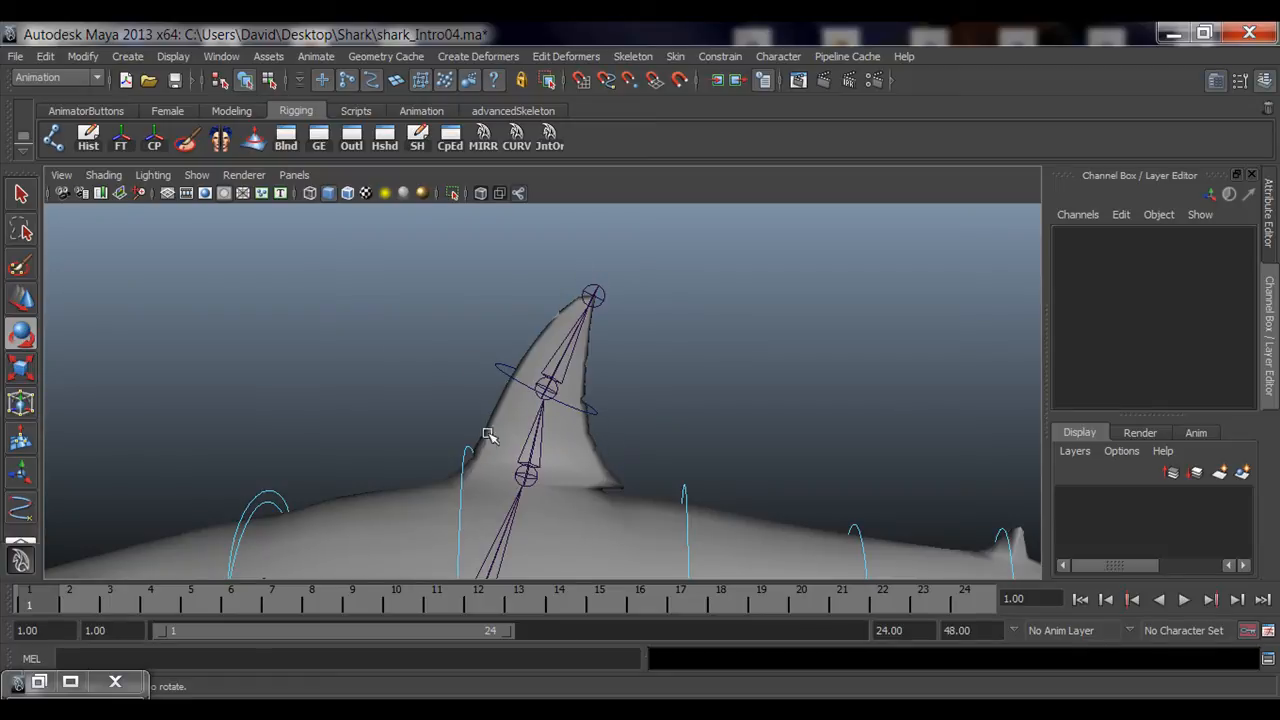
right_click_drag(520, 435, 599, 469, "alt")
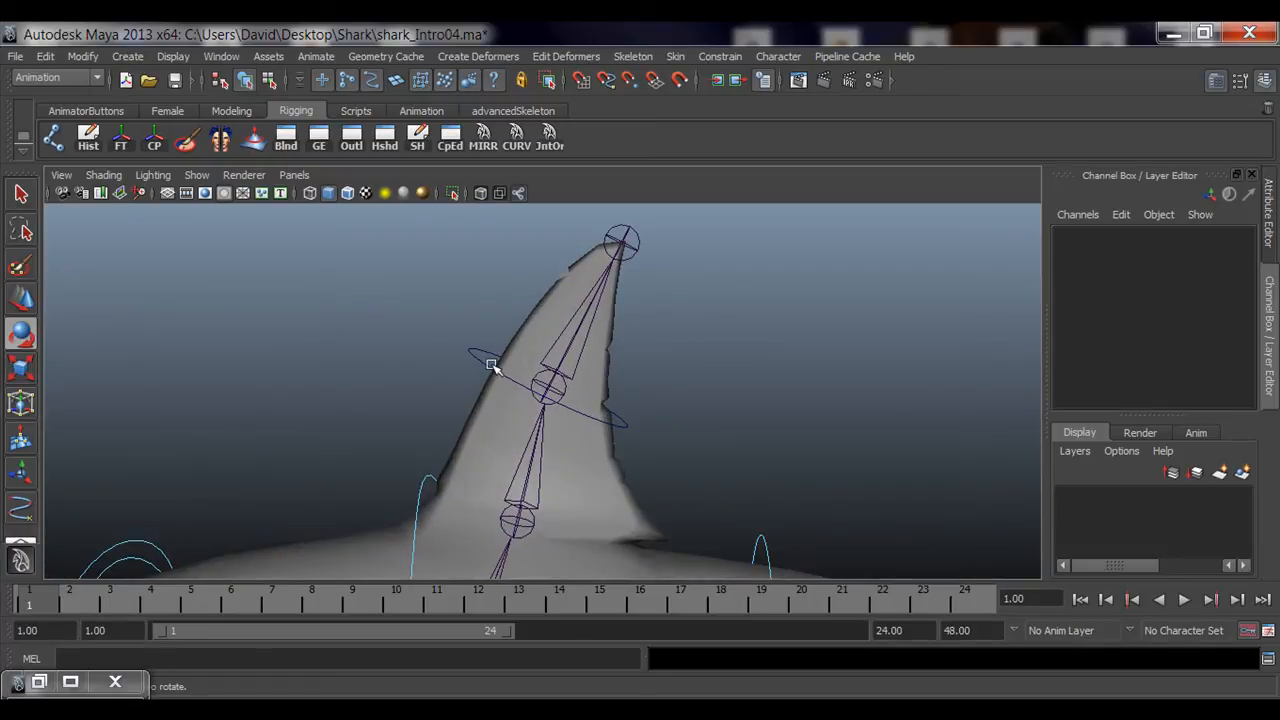
left_click(483, 362)
right_click_drag(389, 451, 688, 498, "alt")
mouse_move(688, 498)
left_mouse_down("alt")
mouse_move(609, 491)
mouse_move(763, 497)
mouse_move(693, 498)
left_mouse_up("alt")
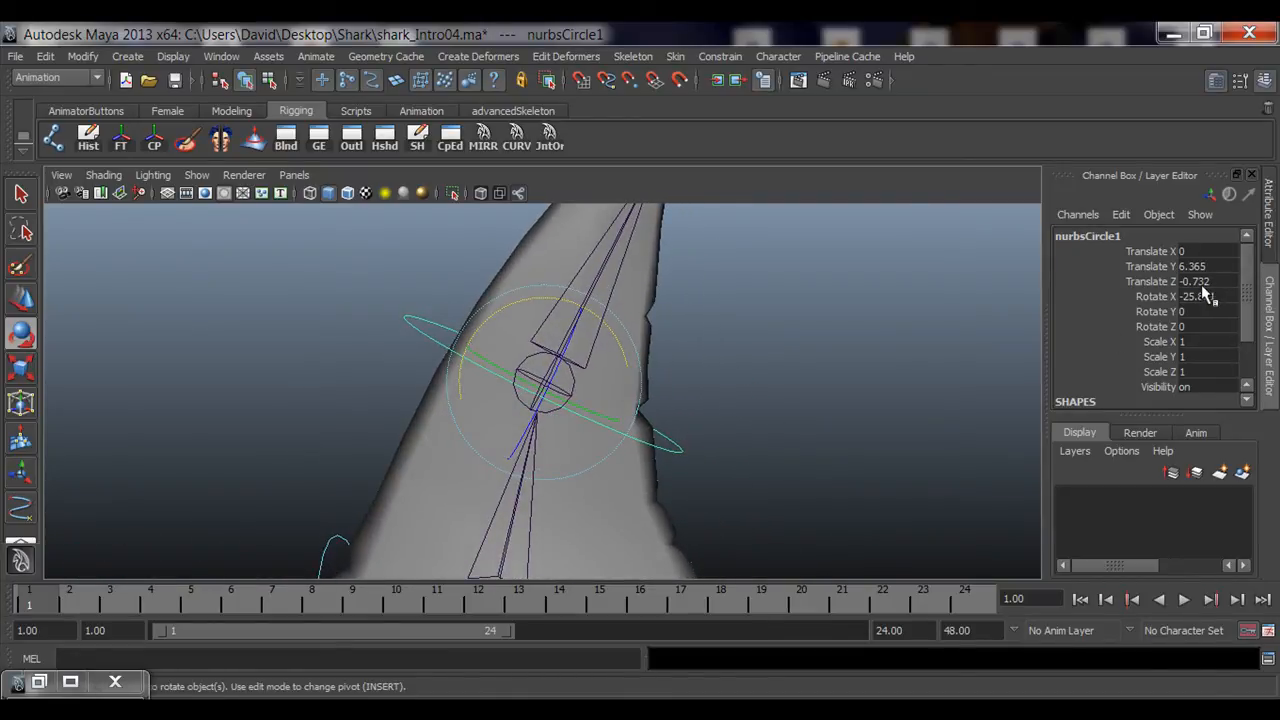
Reset the dorsal fin circle's Rotate X to 0.
left_click_drag(1202, 285, 1219, 299)
left_click(1026, 316)
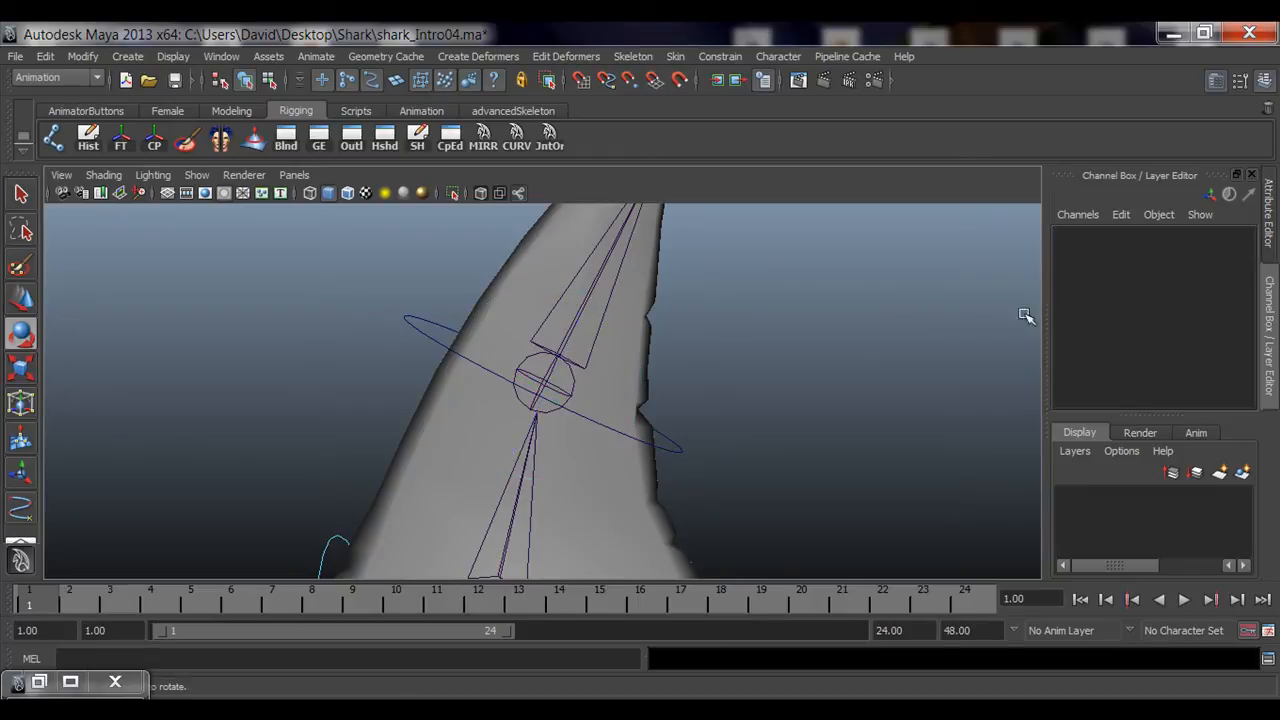
left_click(674, 449)
left_click(1208, 299)
type("0")
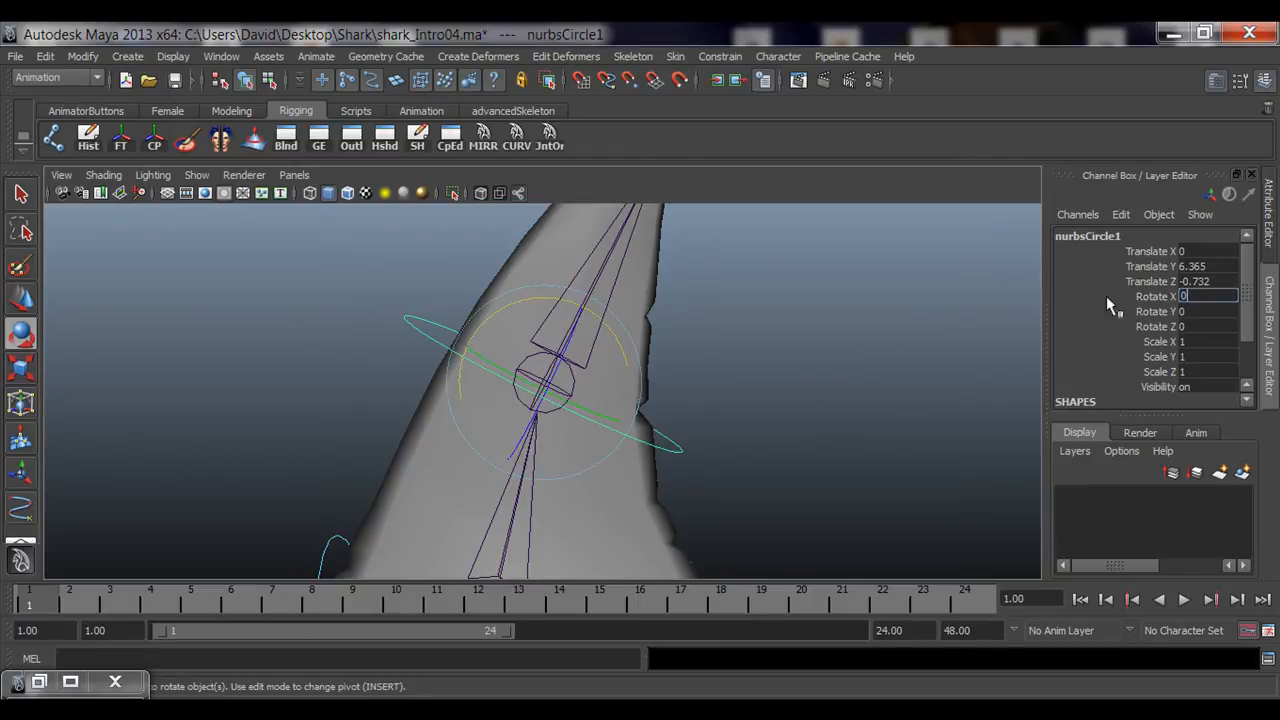
key("Return")
Freeze the transformations of the dorsal fin circle.
left_click(807, 358)
left_click_drag(778, 425, 429, 457, "alt")
left_click(662, 388)
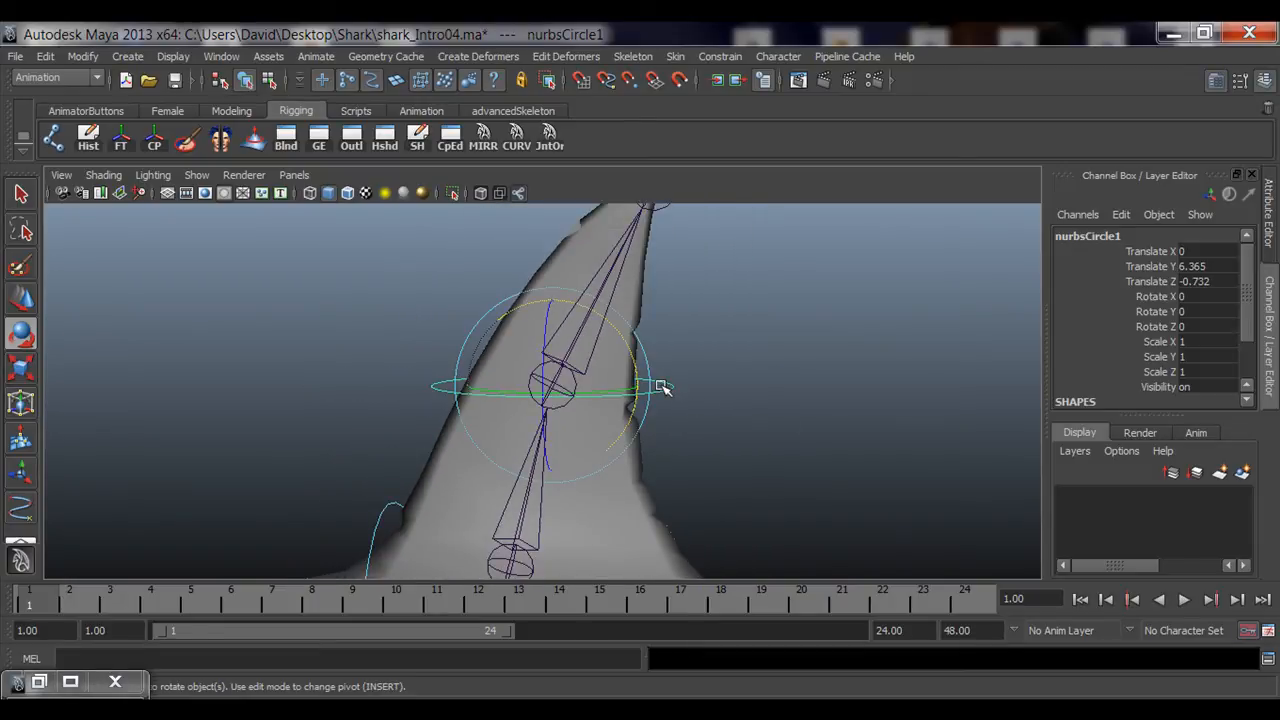
key("q")
right_click_drag(292, 434, 531, 391, "alt")
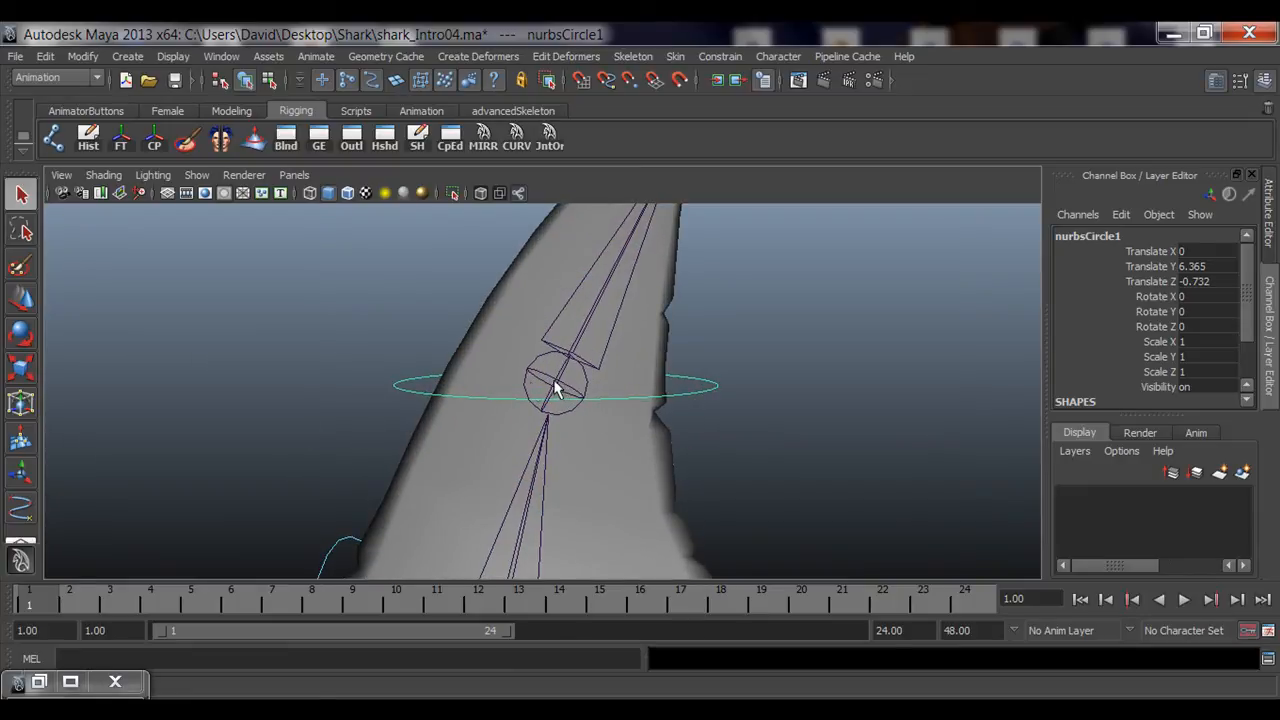
left_click(120, 138)
Orient-constrain fin_02_jnt to the dorsal fin circle.
left_click(234, 349)
left_click(716, 386)
left_click(558, 382, "shift")
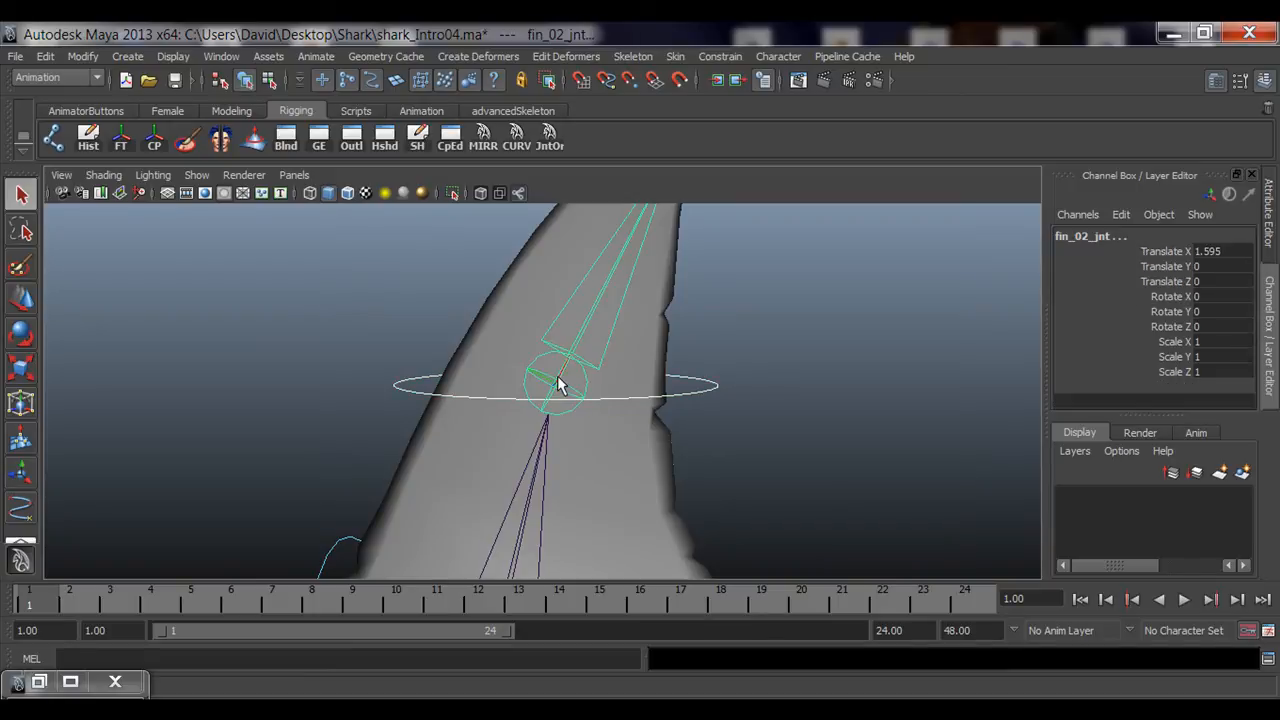
left_click(720, 56)
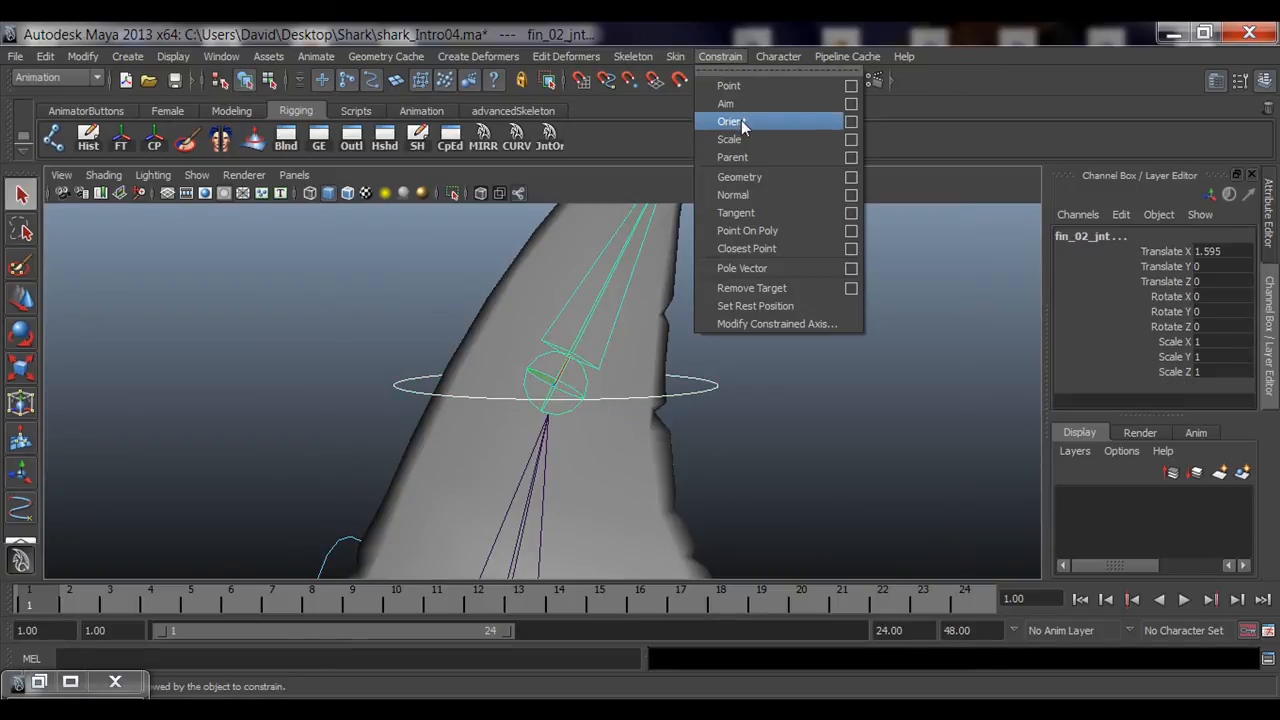
left_click(742, 121)
left_click(590, 405)
Try rotating the constrained dorsal fin circle freely and undo the rotation.
scroll(606, 396, "down", 3)
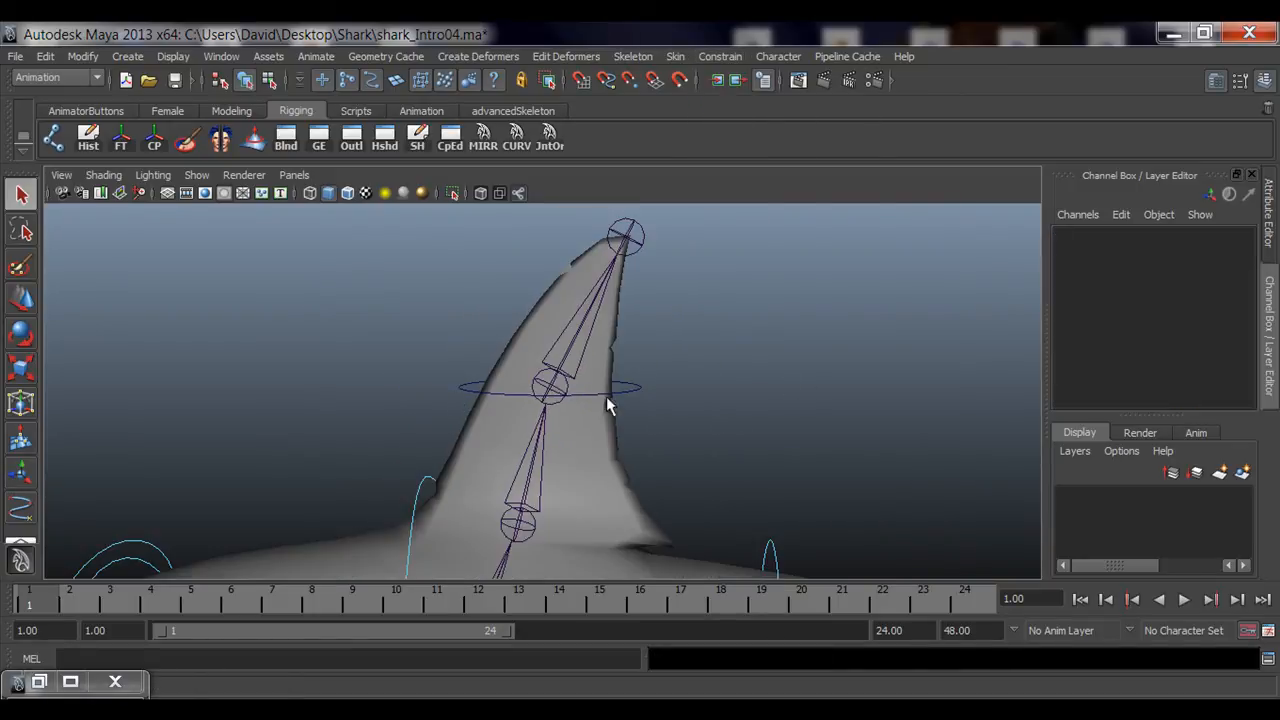
left_click(634, 396)
key("f")
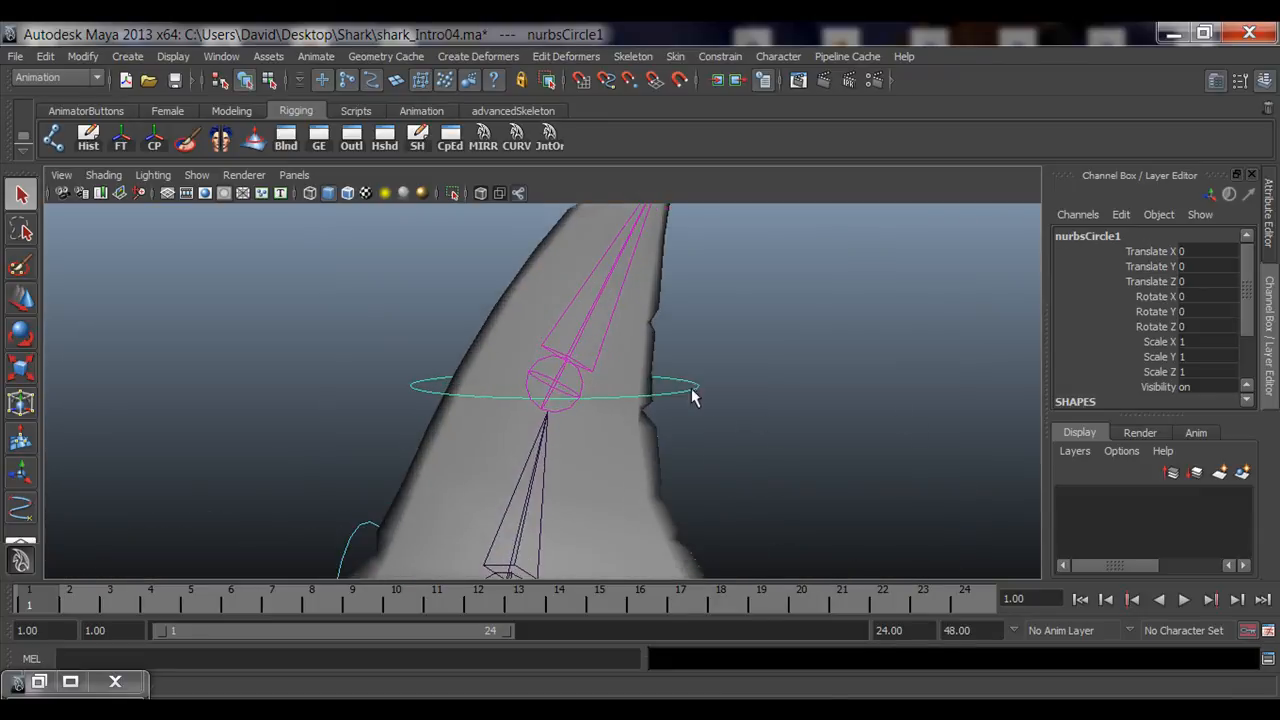
key("e")
left_click_drag(578, 310, 668, 380)
key("ctrl+z")
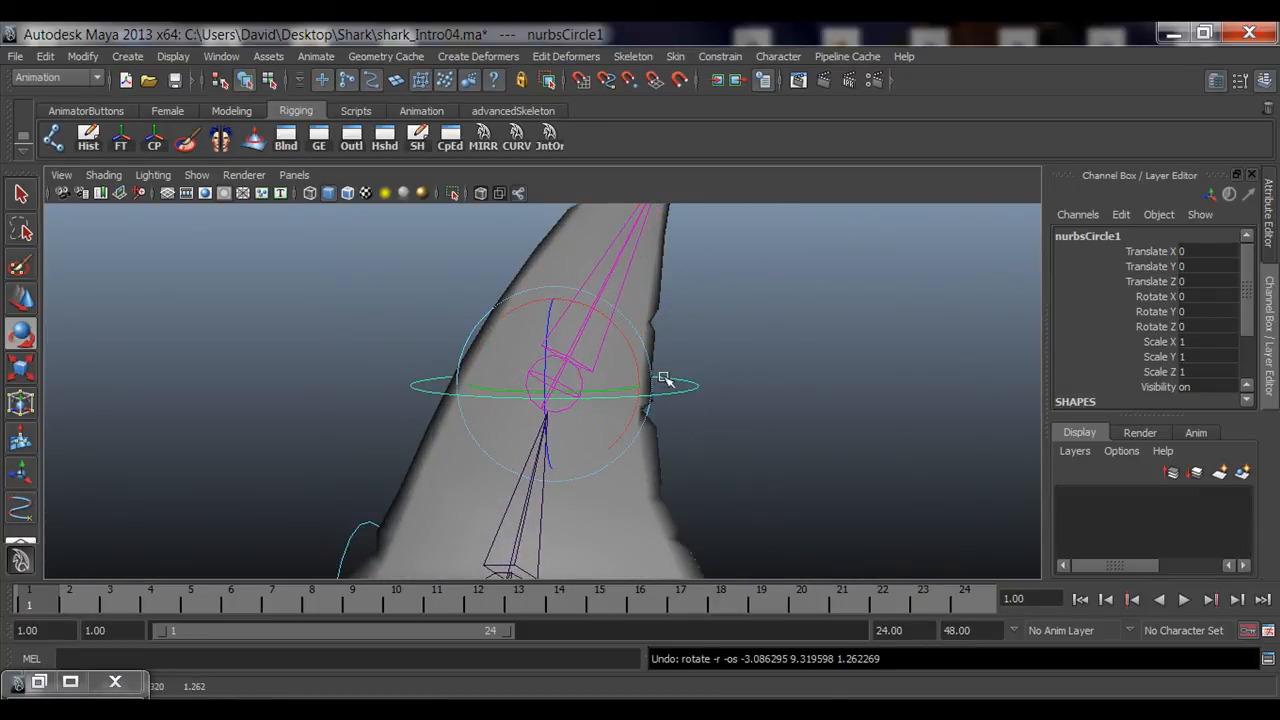
Open the Rotate Tool settings and examine the circle's local rotation axes against the tilt of the fin joints.
double_click(21, 336)
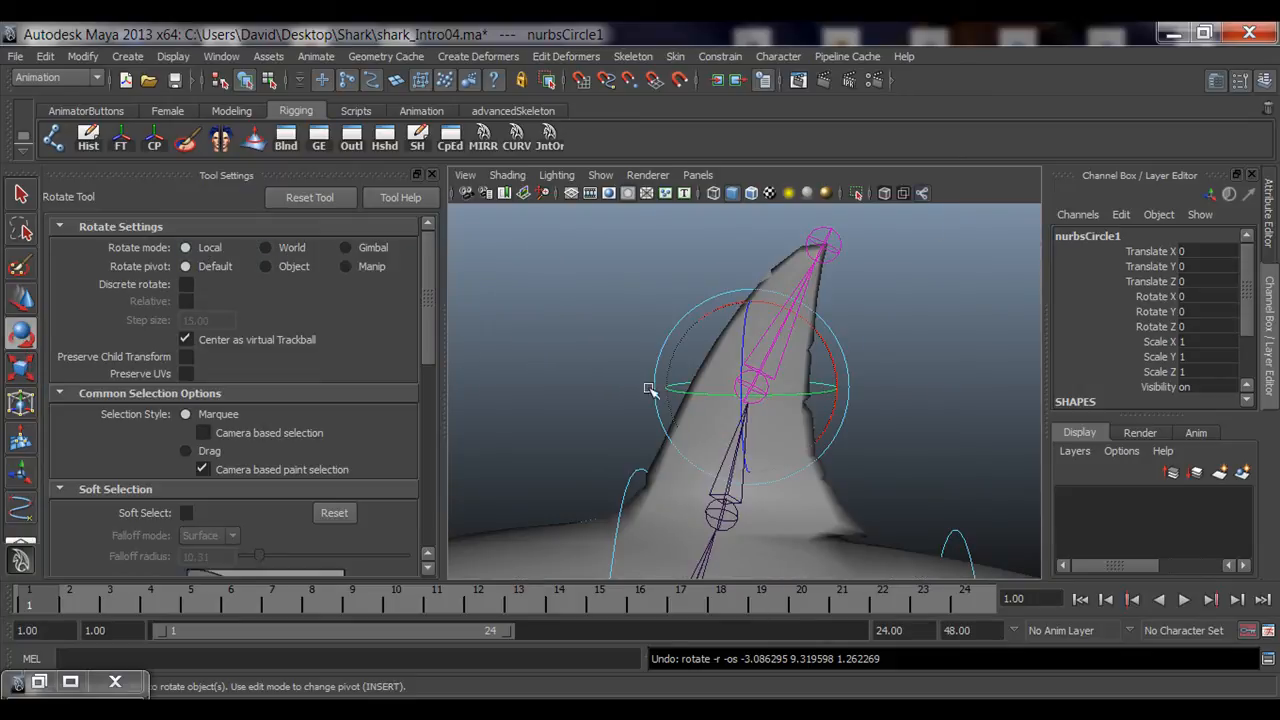
scroll(803, 425, "up", 5)
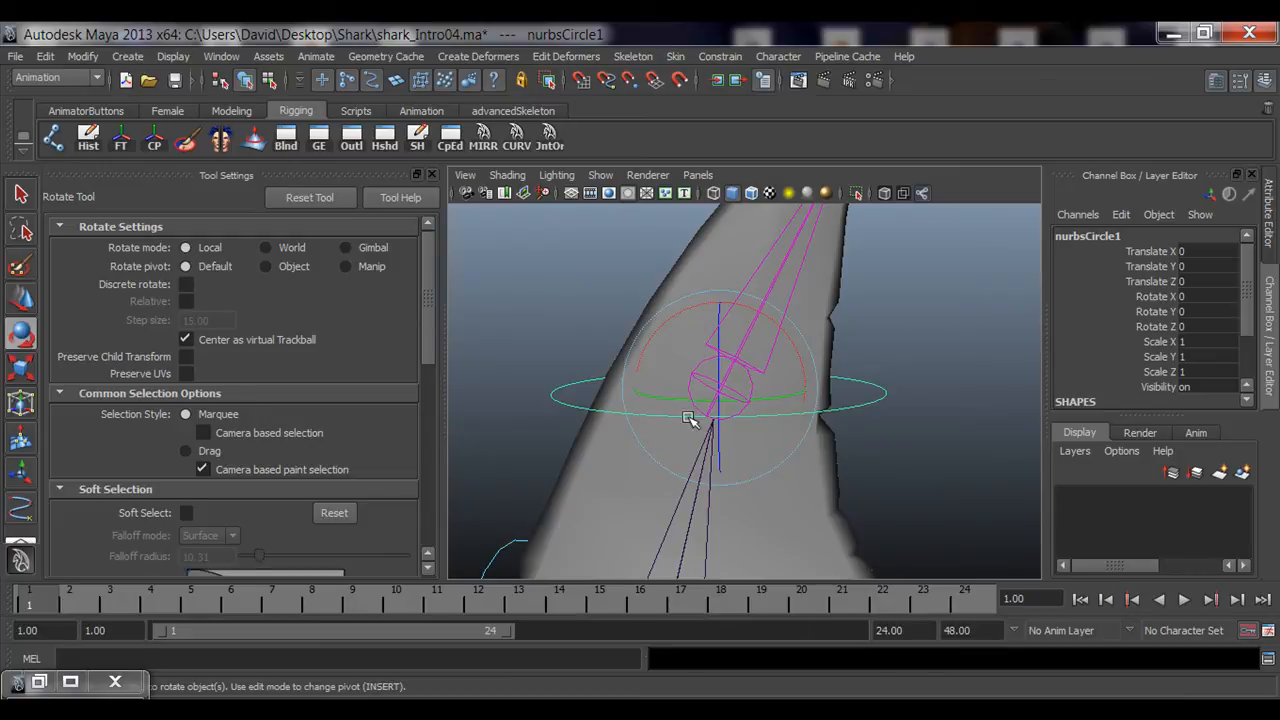
left_click_drag(680, 412, 740, 435, "alt")
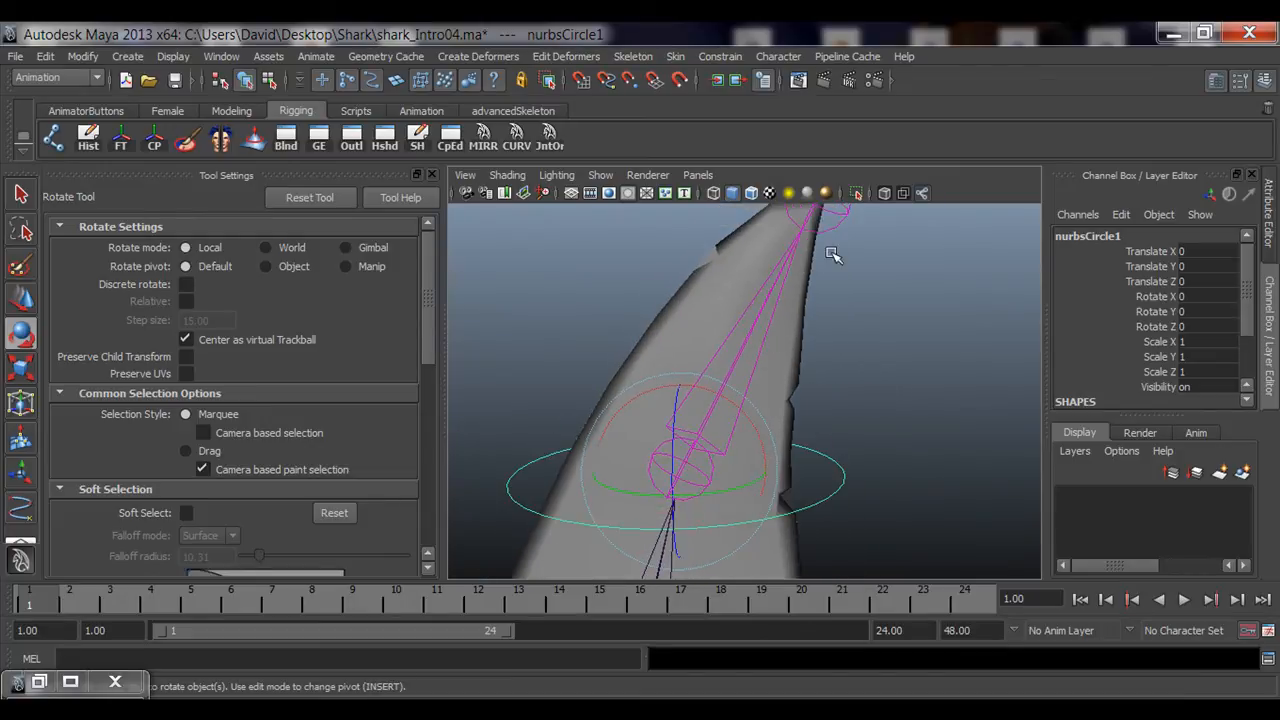
left_click_drag(833, 255, 716, 401, "alt")
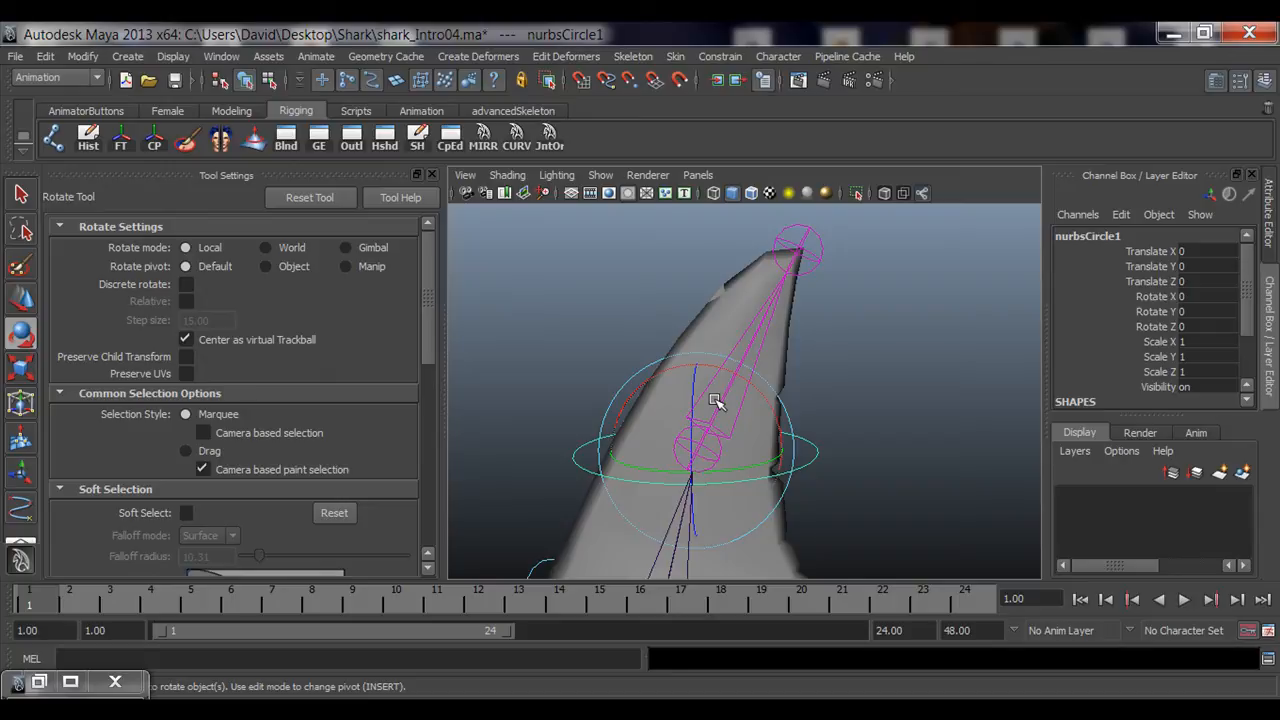
left_click_drag(748, 354, 751, 343, "alt")
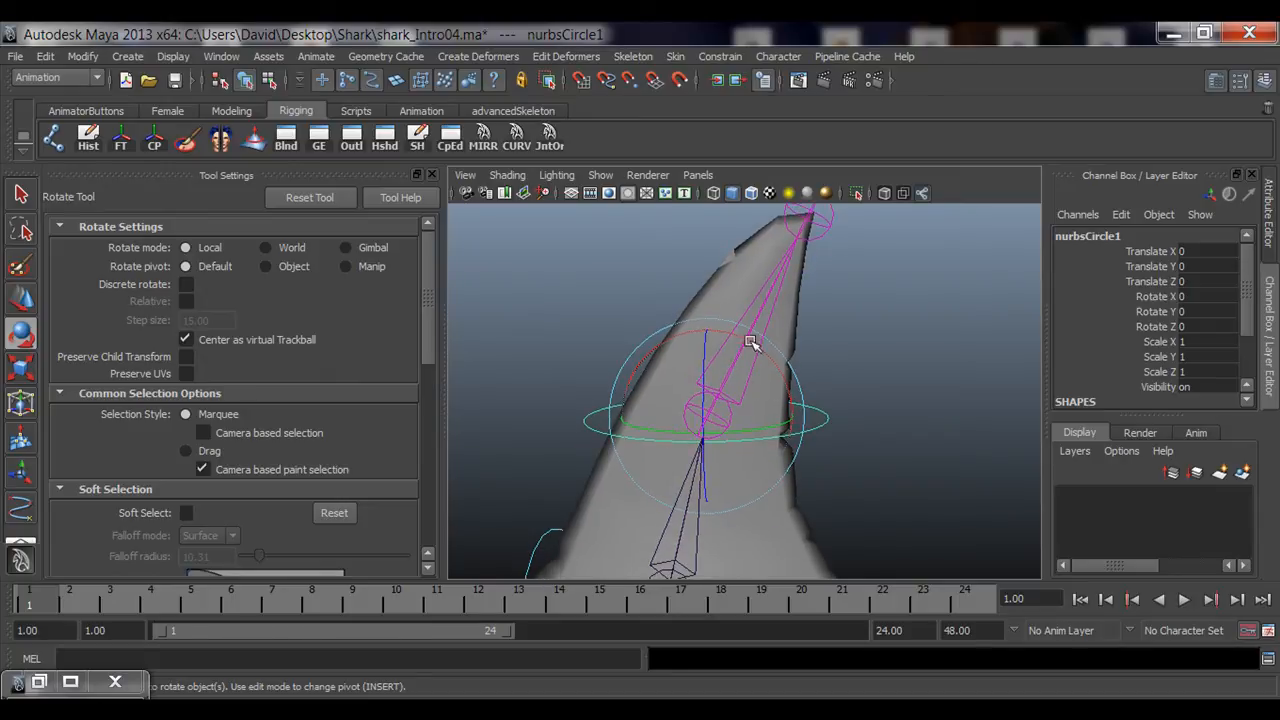
left_click_drag(651, 437, 717, 463, "alt")
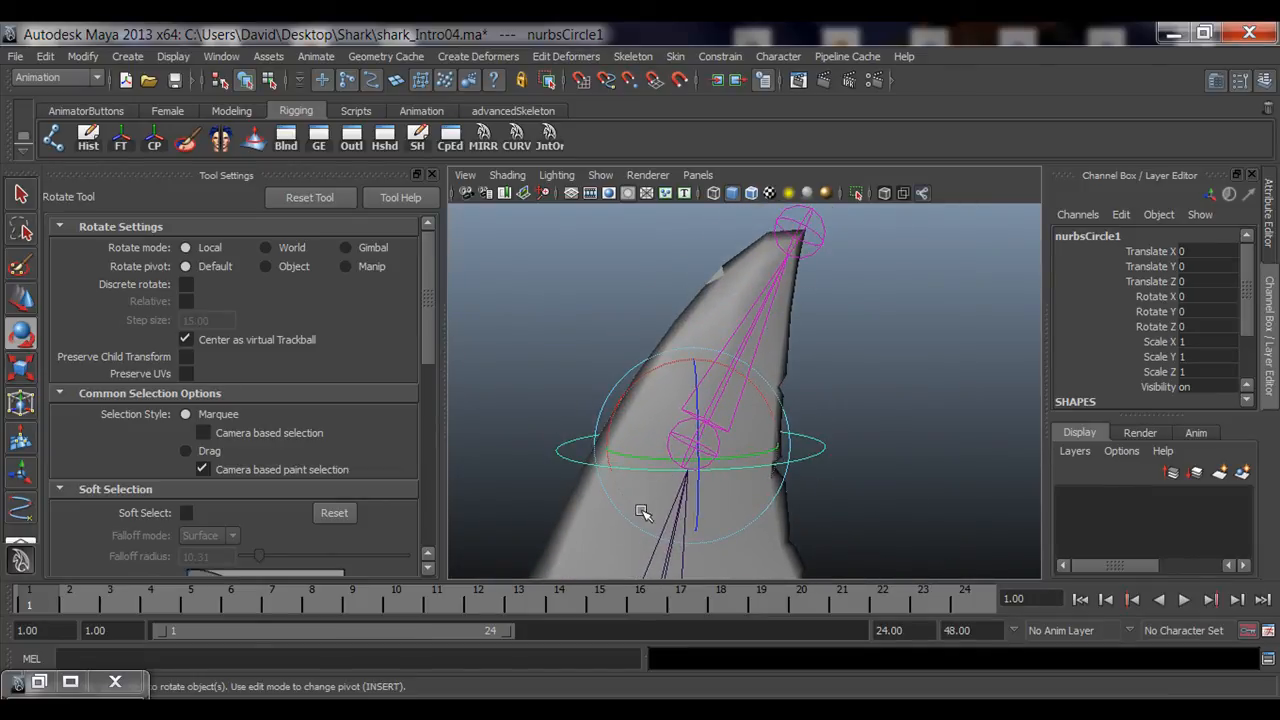
left_click_drag(643, 512, 783, 491, "alt")
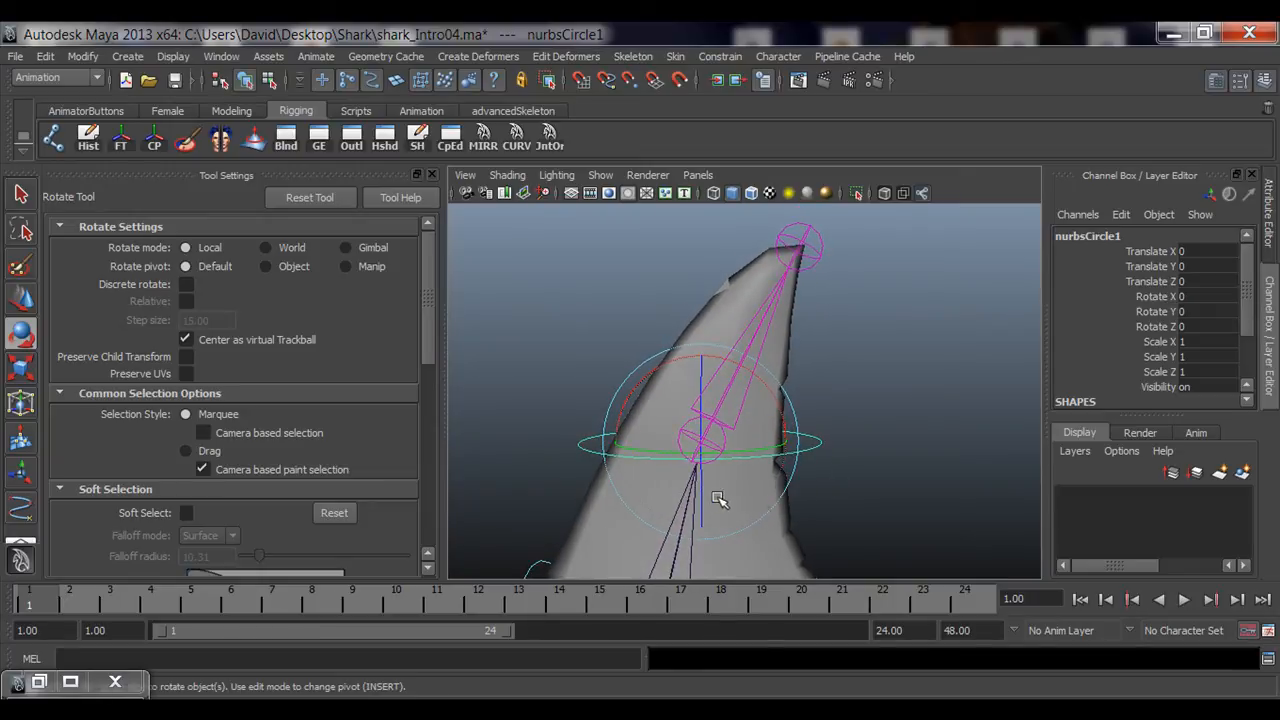
Examine the local rotation axes of fin_02_jnt with the Rotate Tool, undoing the trial rotation.
key("q")
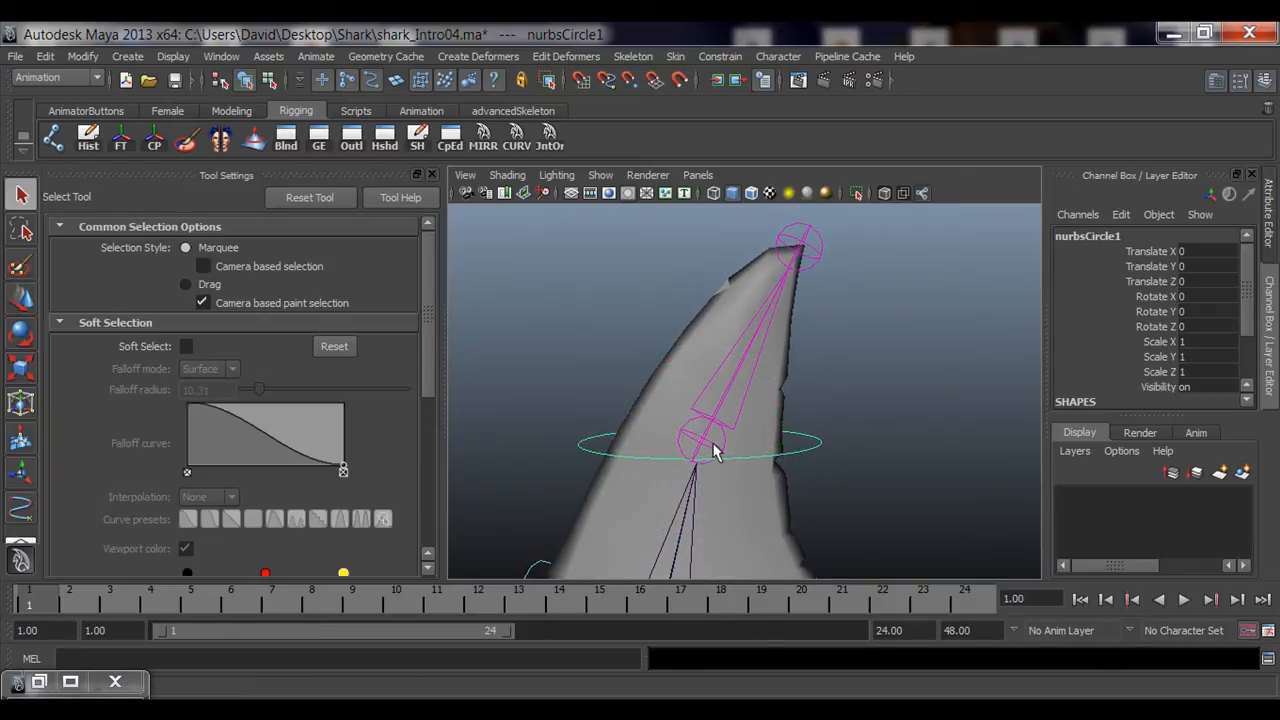
left_click(705, 443)
key("e")
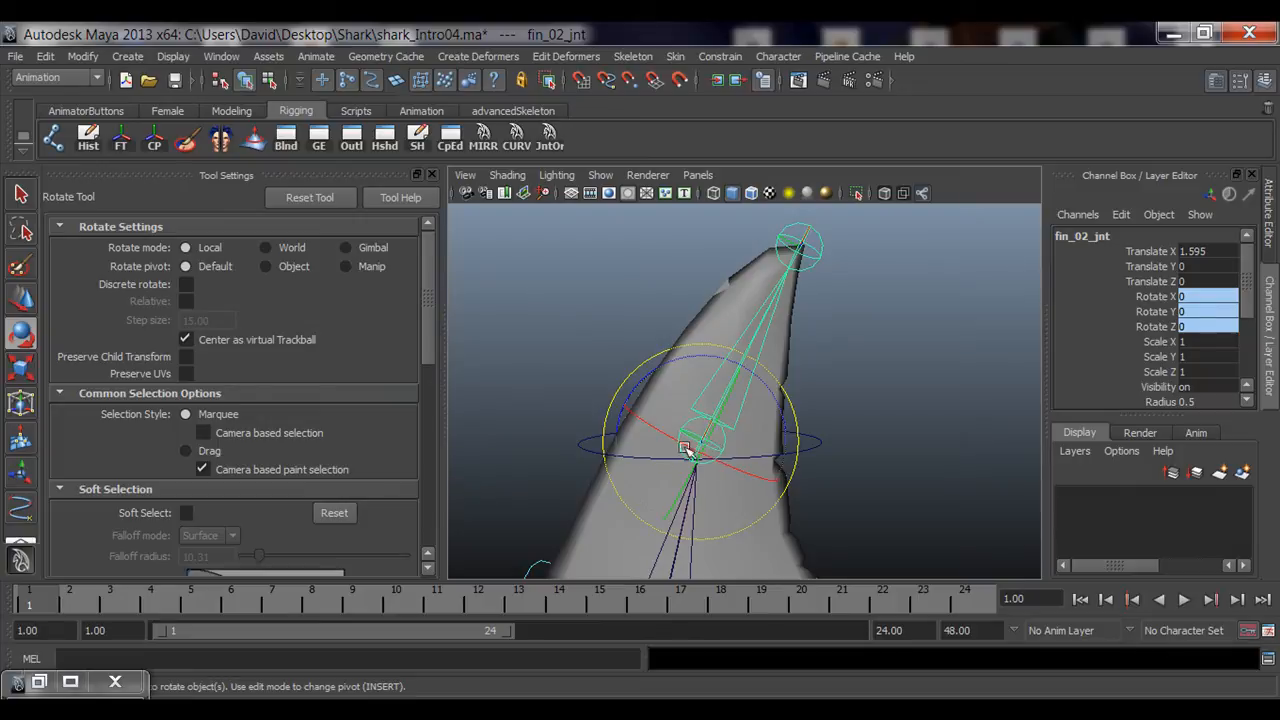
left_click_drag(728, 397, 734, 427)
key("ctrl+z")
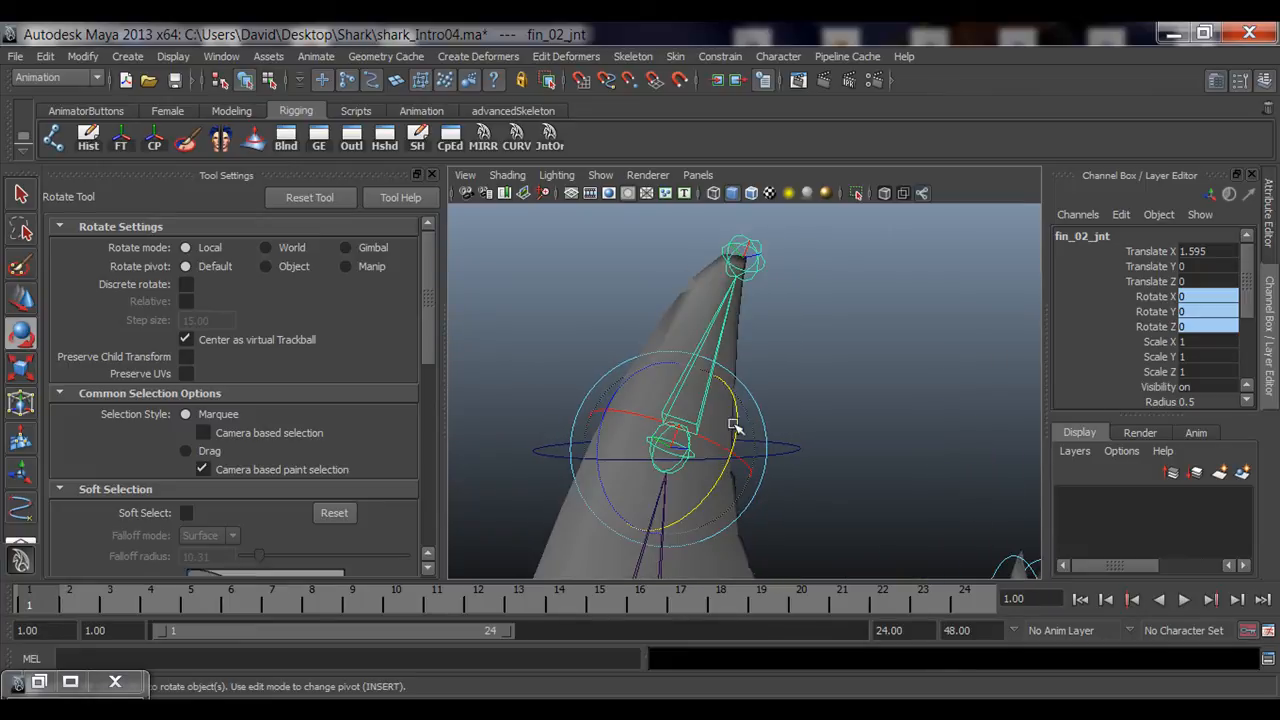
left_click_drag(726, 487, 605, 500, "alt")
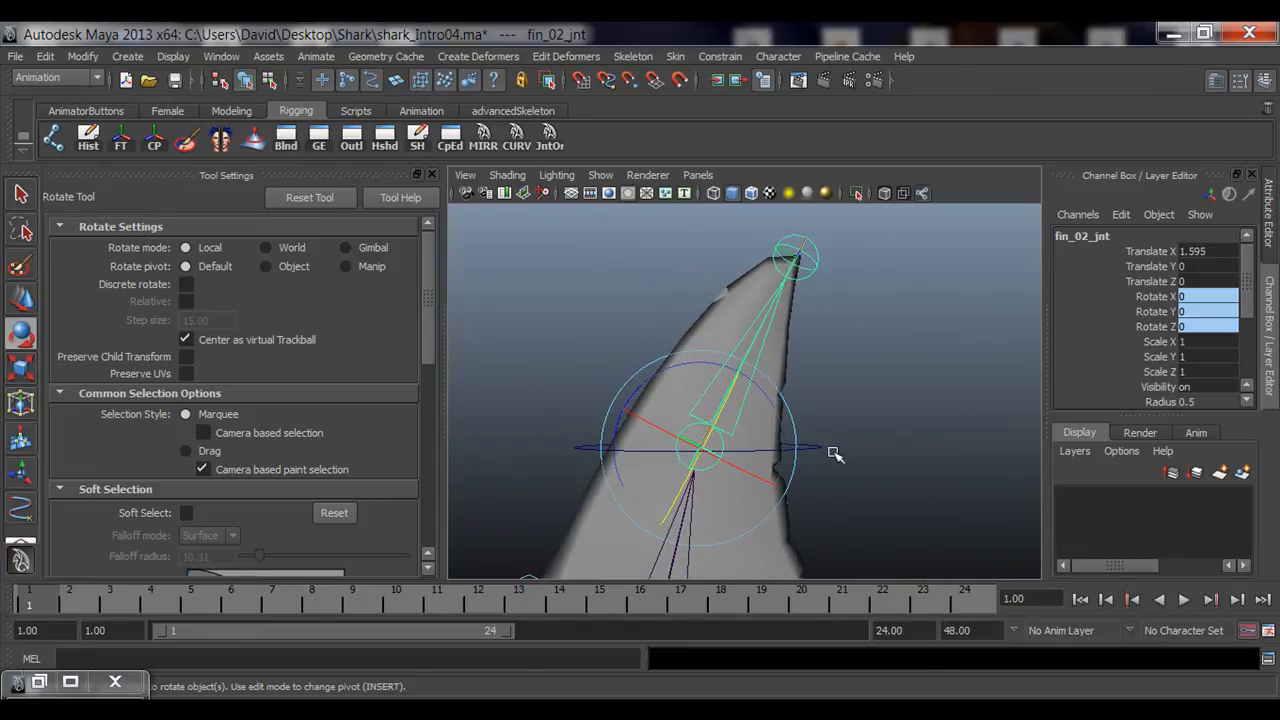
Select the dorsal fin circle, try rotating it to compare its axes with the joint's, and undo the changes.
left_click(835, 455)
left_click(812, 446)
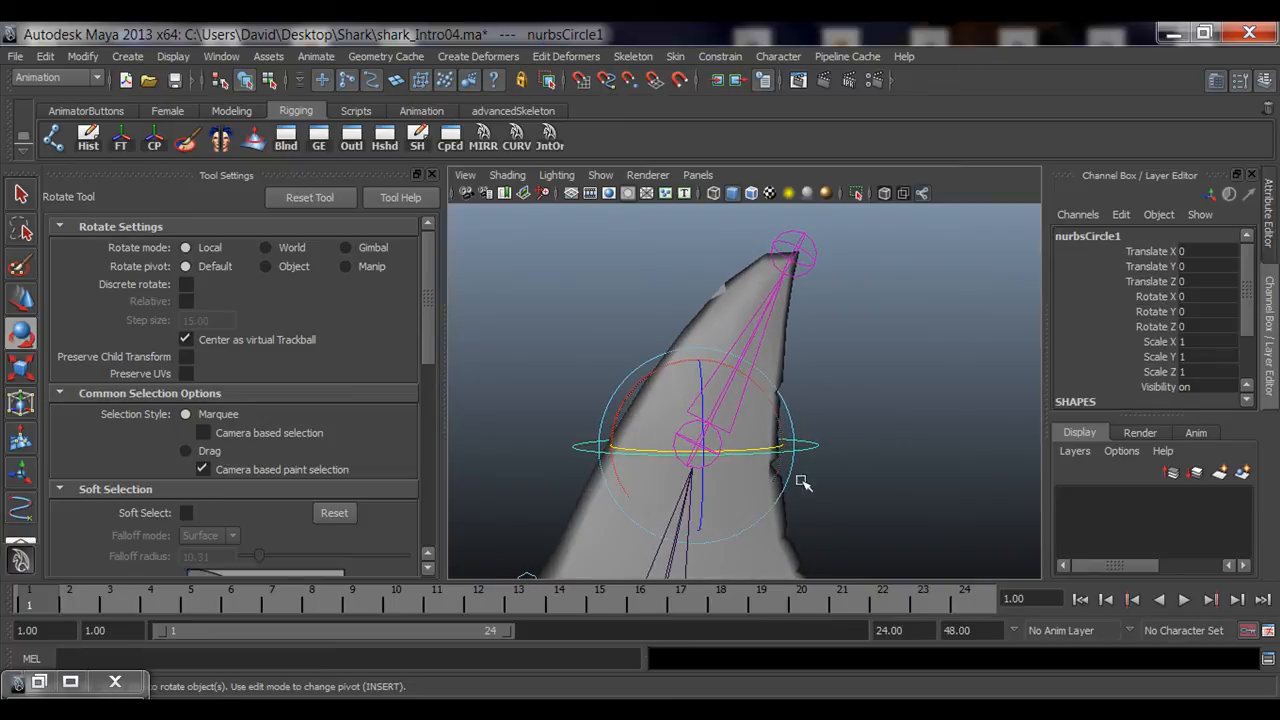
left_click_drag(726, 456, 714, 458, "alt")
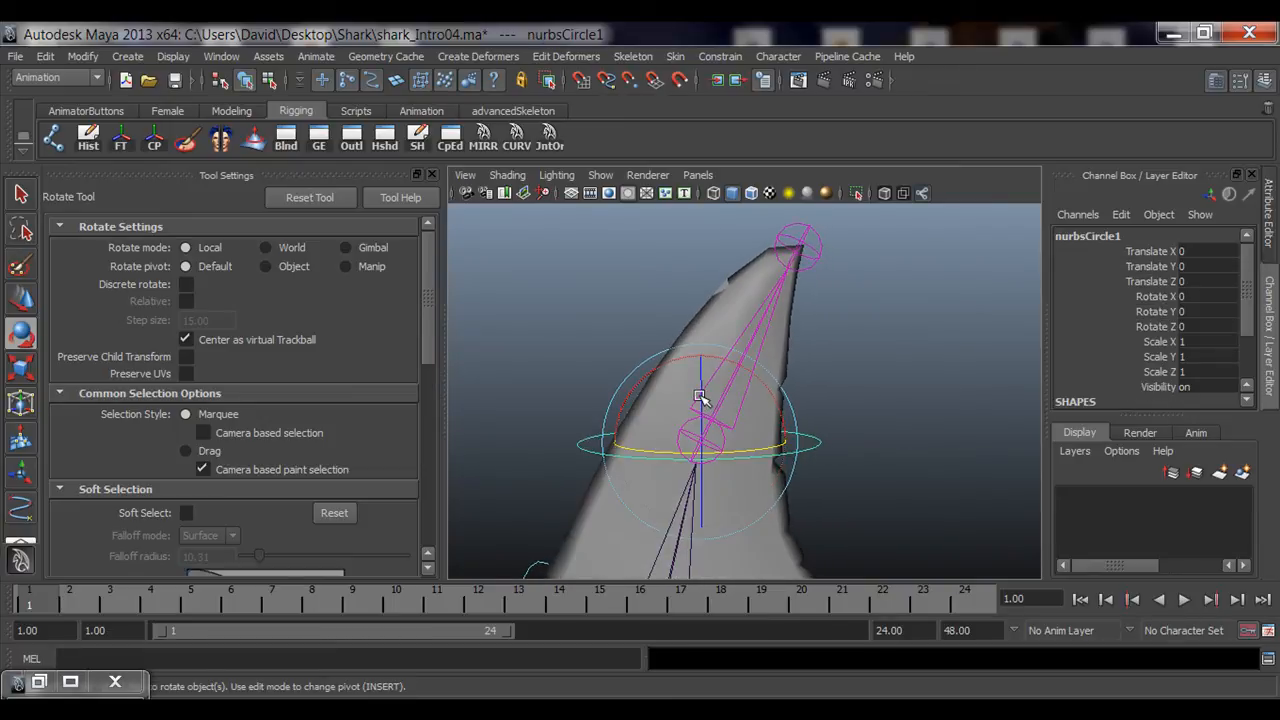
left_click(700, 397)
left_click_drag(700, 397, 720, 443)
left_click(843, 394)
left_click(700, 432)
key("ctrl+z")
key("ctrl+z")
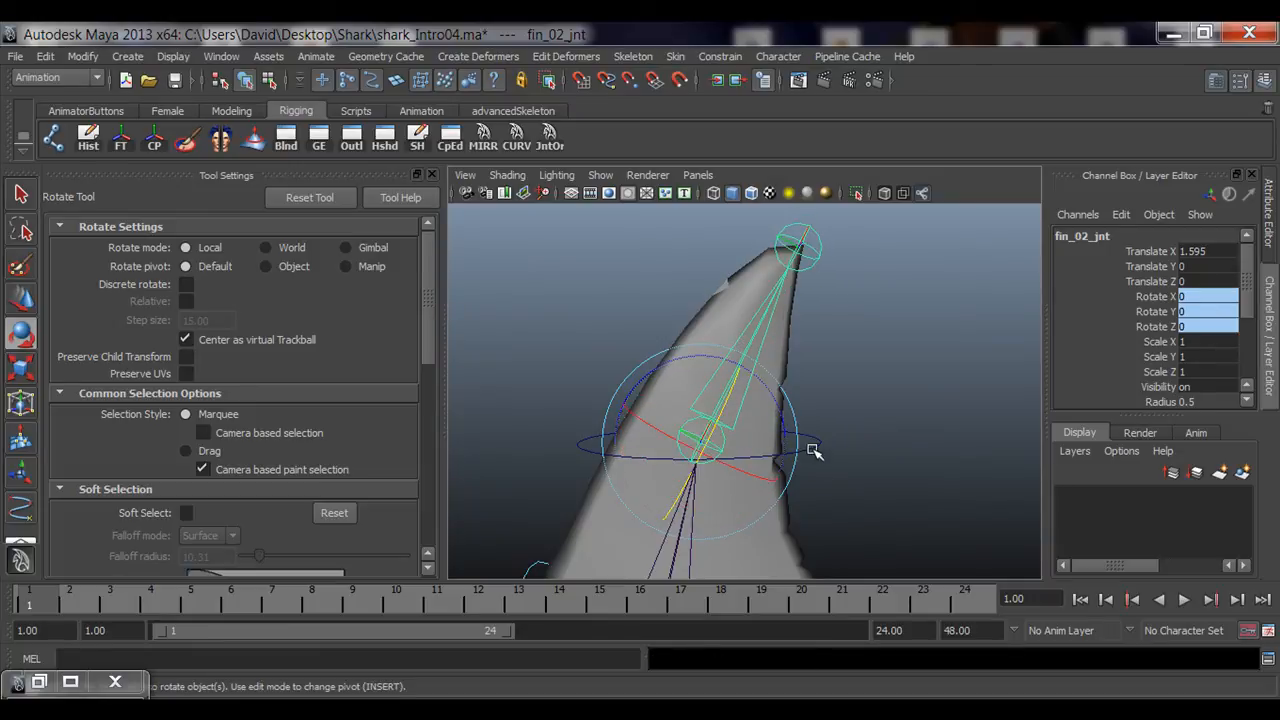
Reselect the circle, try rotating it around its local Z axis, and undo the rotation.
left_click(815, 452)
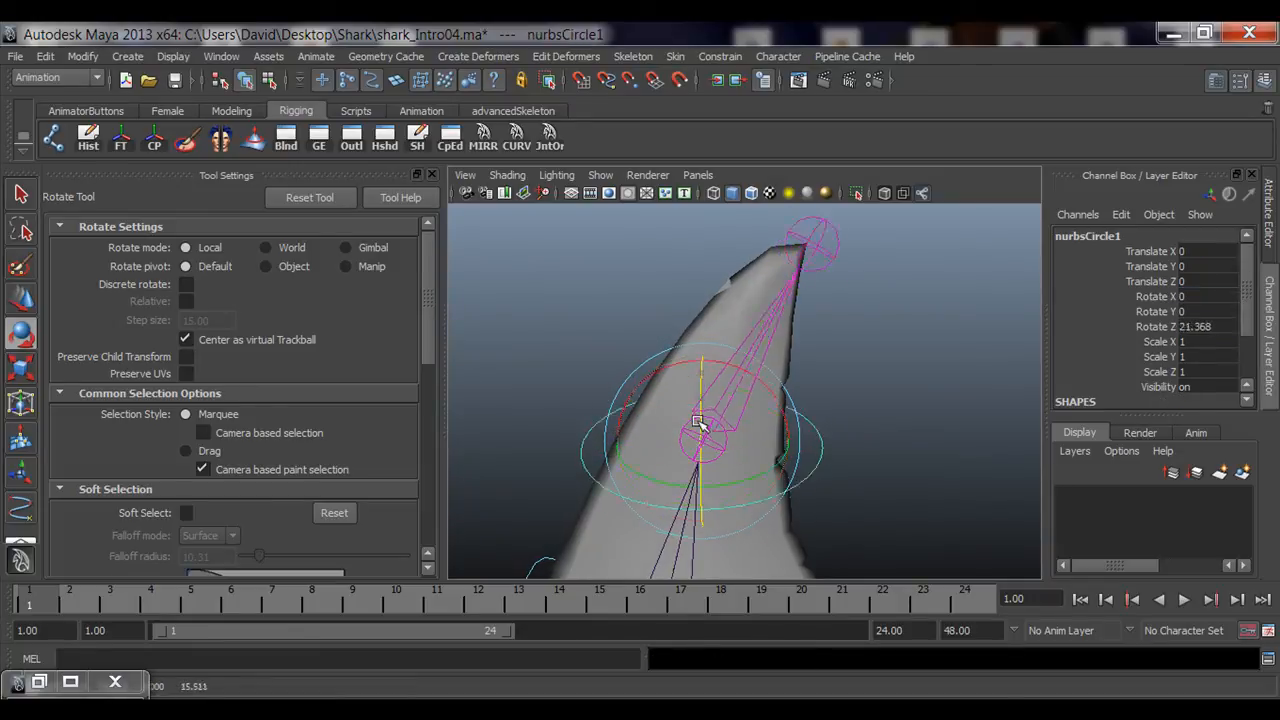
left_click_drag(698, 422, 767, 511)
key("ctrl+z")
left_click_drag(822, 417, 571, 449, "alt")
Delete the misaligned dorsal fin circle.
key("q")
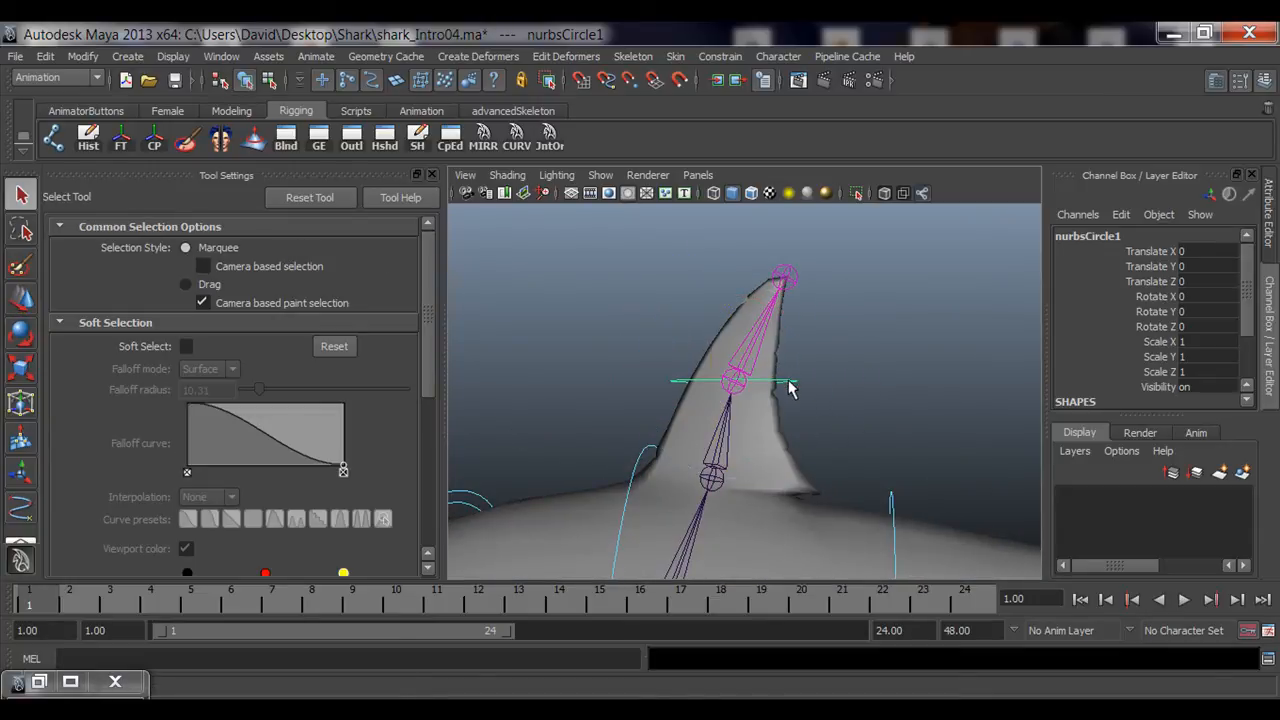
key("Delete")
right_click_drag(826, 455, 763, 466, "alt")
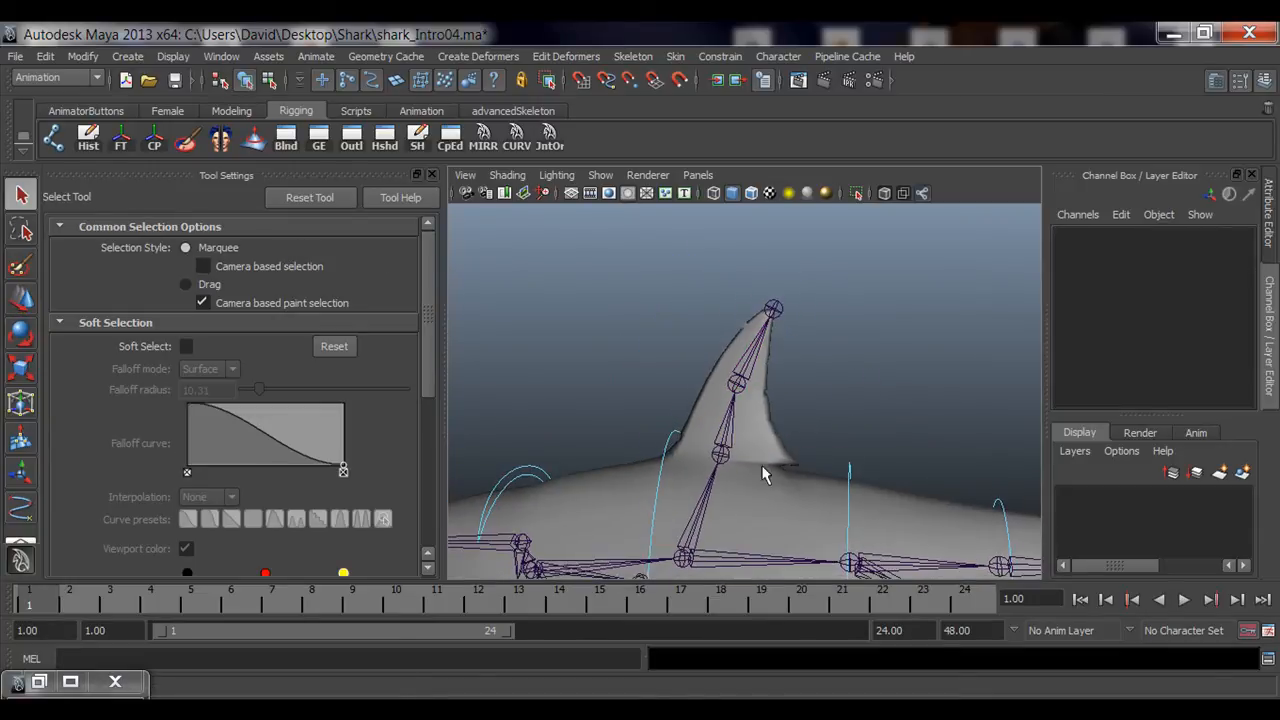
Select fin_02_jnt in the dorsal fin and close the tool settings.
left_click_drag(763, 466, 747, 481, "alt")
right_click_drag(747, 489, 674, 388, "alt")
left_click_drag(674, 388, 843, 476, "alt")
right_click_drag(843, 476, 740, 467, "alt")
left_click_drag(740, 466, 738, 502, "alt")
right_click_drag(738, 502, 834, 464, "alt")
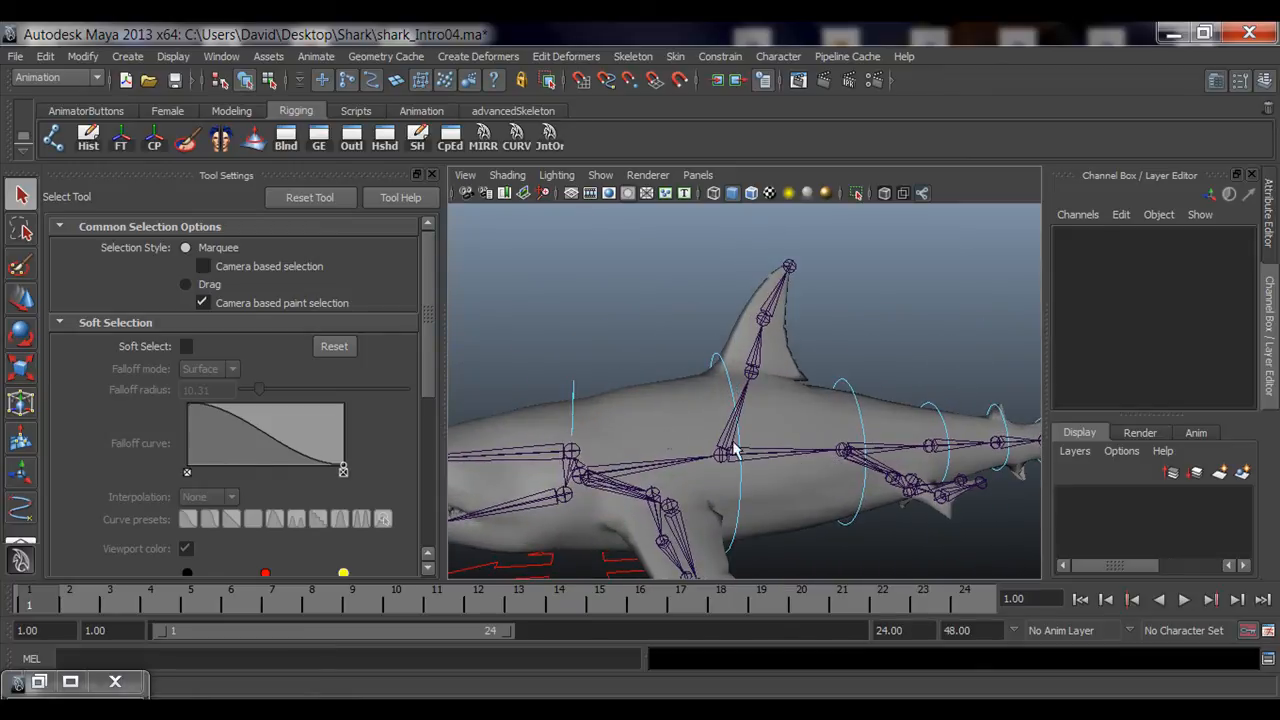
left_click_drag(734, 449, 808, 394, "alt")
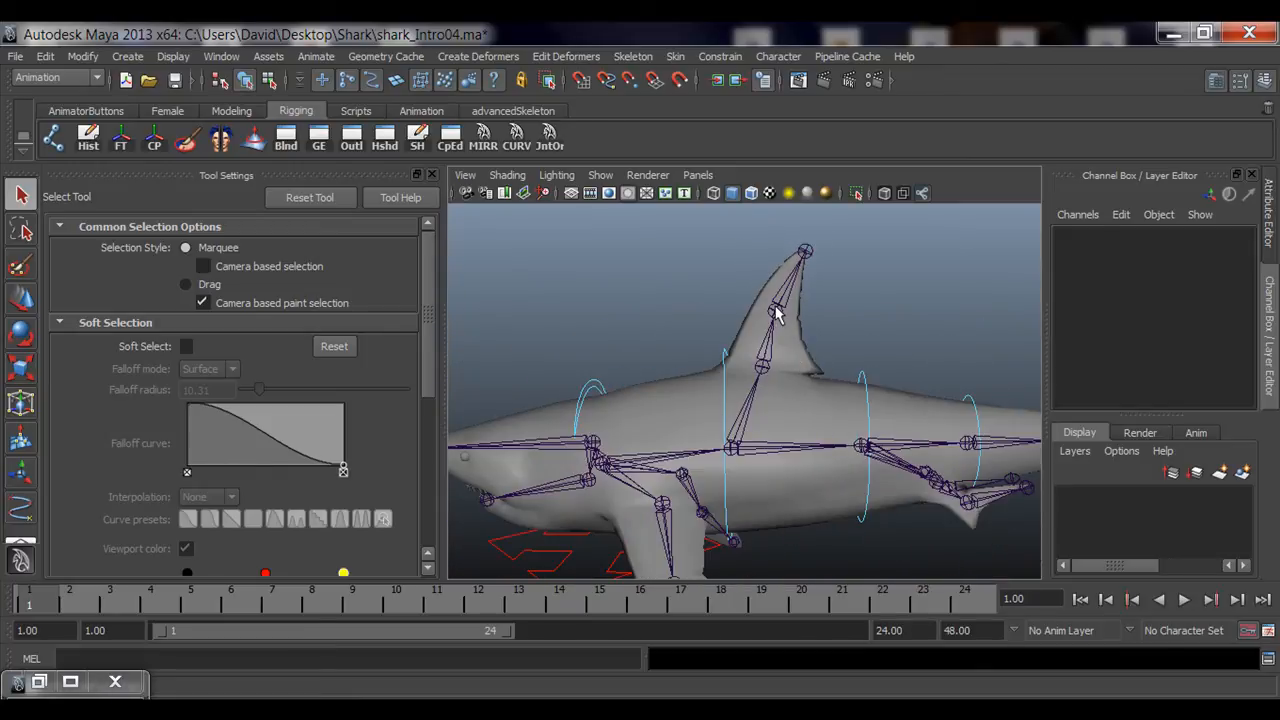
left_click(778, 336)
middle_click_drag(778, 336, 725, 449, "alt")
right_click_drag(725, 449, 788, 449, "alt")
middle_click_drag(608, 478, 663, 426, "alt")
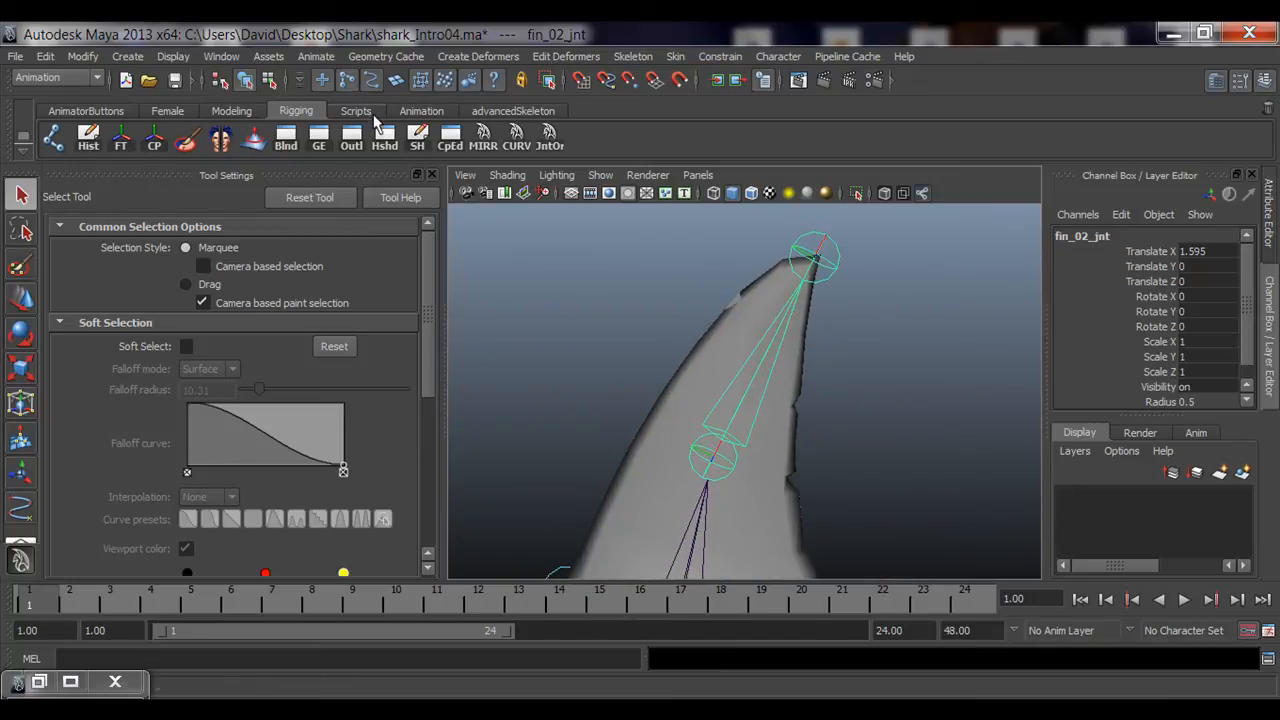
left_click(432, 175)
Examine the dorsal fin joints and the existing control circles along the shark's body and tail.
right_click_drag(497, 366, 451, 460, "alt")
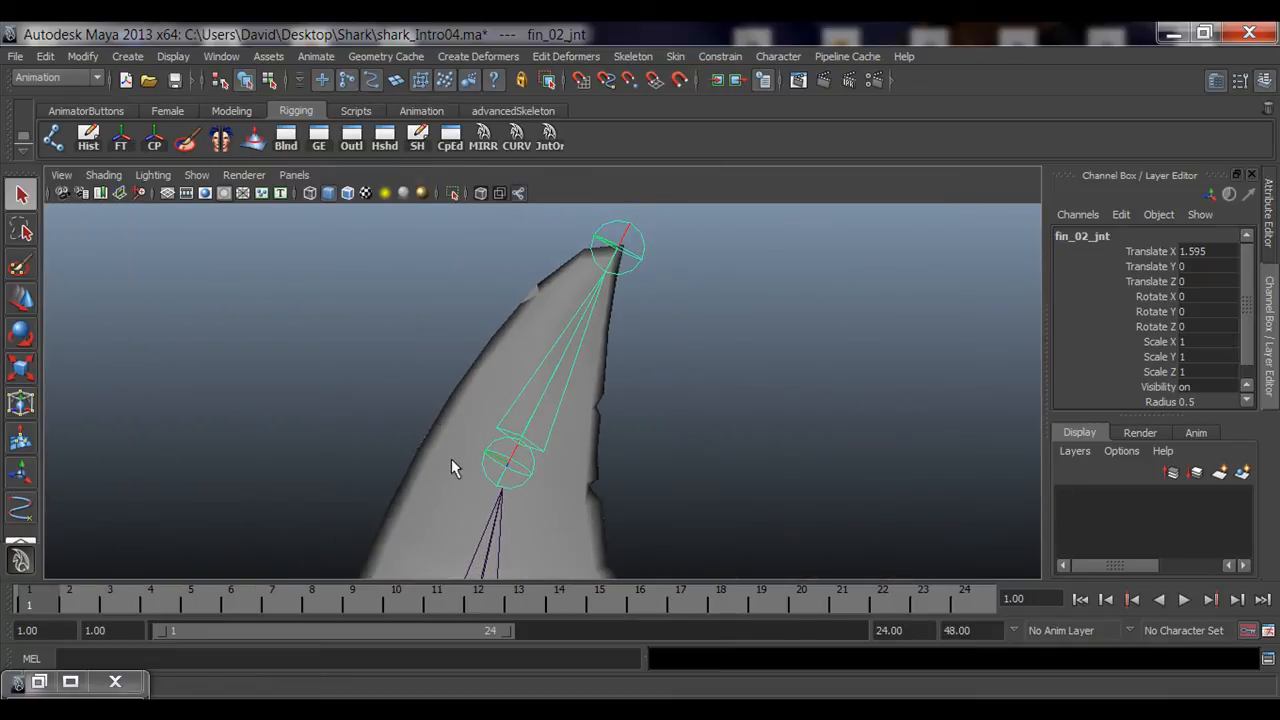
middle_click_drag(451, 460, 480, 430, "alt")
left_click_drag(606, 442, 625, 408, "alt")
right_click_drag(692, 430, 603, 447, "alt")
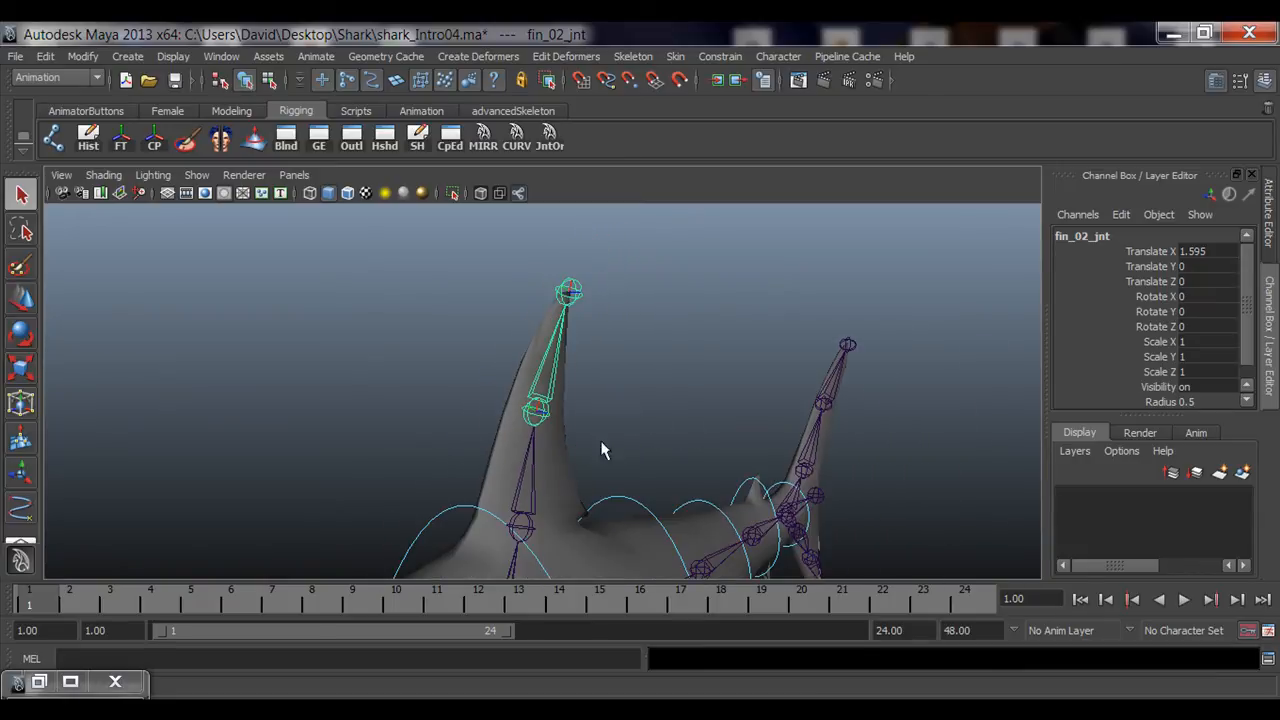
middle_click_drag(603, 447, 668, 408, "alt")
left_click_drag(685, 430, 580, 455, "alt")
right_click_drag(688, 467, 577, 443, "alt")
middle_click_drag(577, 443, 593, 367, "alt")
right_click_drag(593, 367, 459, 405, "alt")
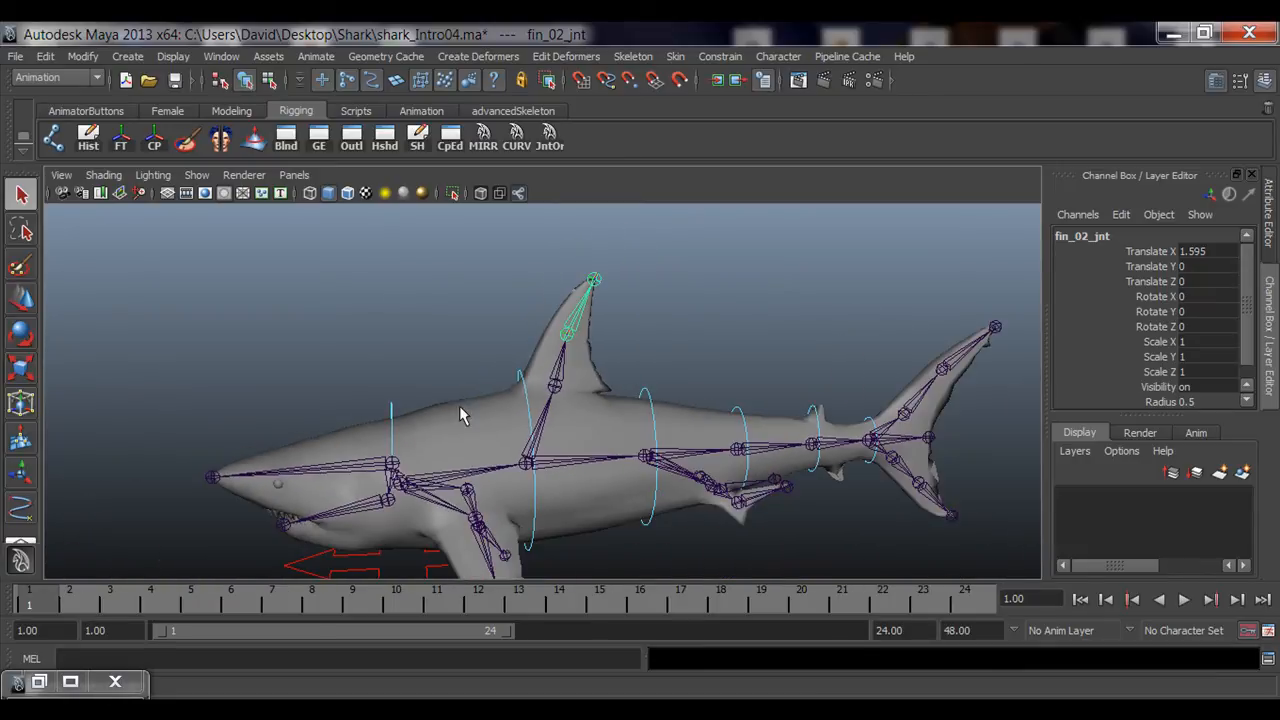
middle_click_drag(603, 456, 571, 401, "alt")
left_click_drag(668, 430, 702, 412, "alt")
middle_click_drag(702, 412, 369, 417, "alt")
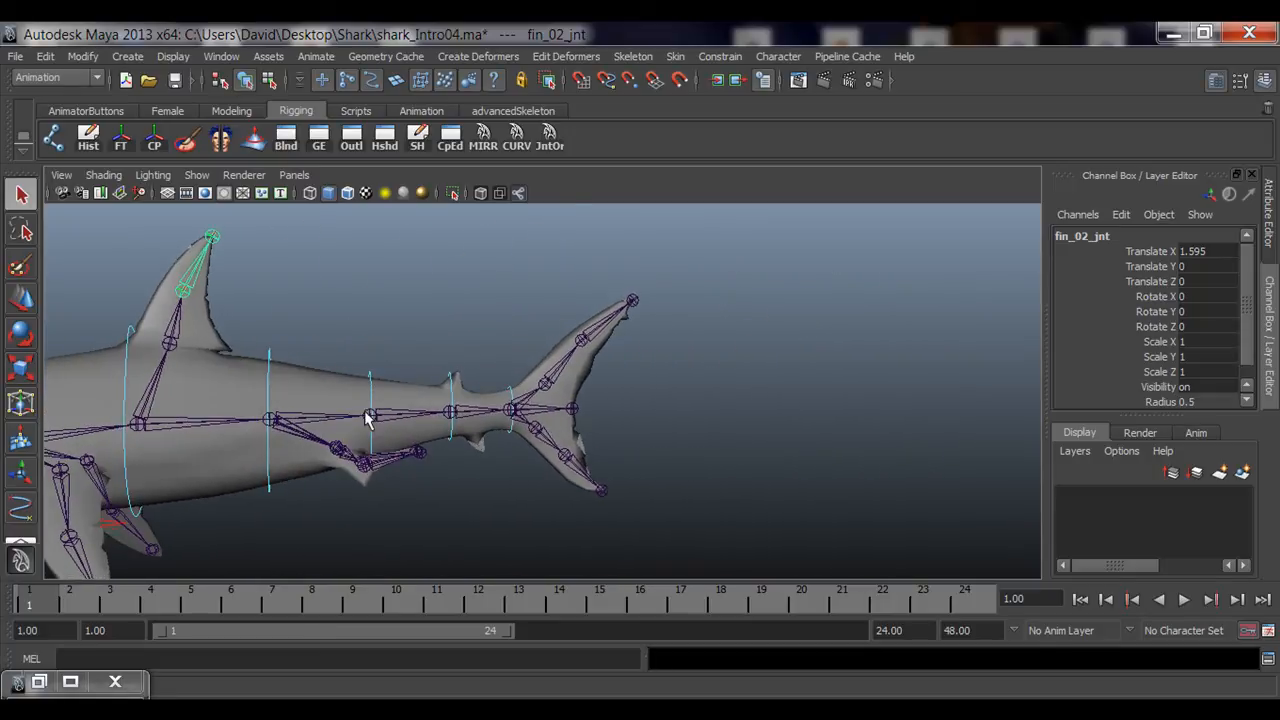
right_click_drag(369, 417, 541, 398, "alt")
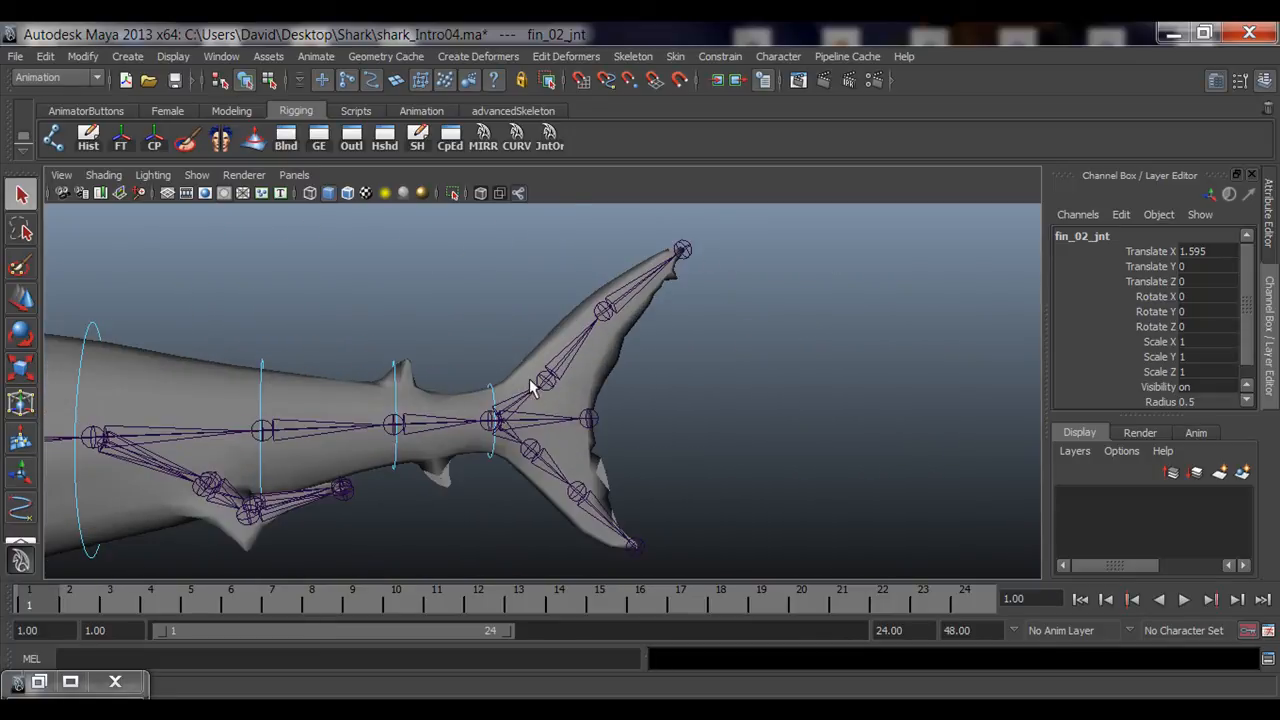
middle_click_drag(518, 420, 726, 388, "alt")
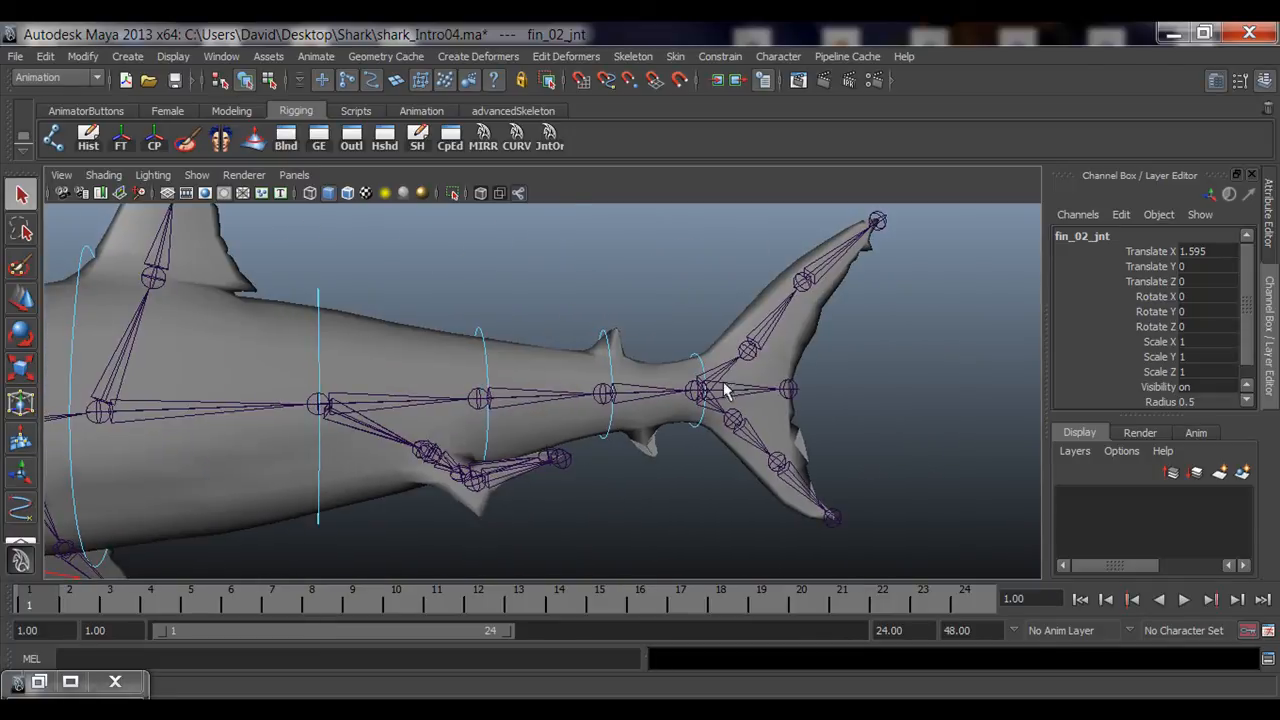
left_click_drag(470, 410, 586, 408, "alt")
middle_click_drag(475, 410, 622, 411, "alt")
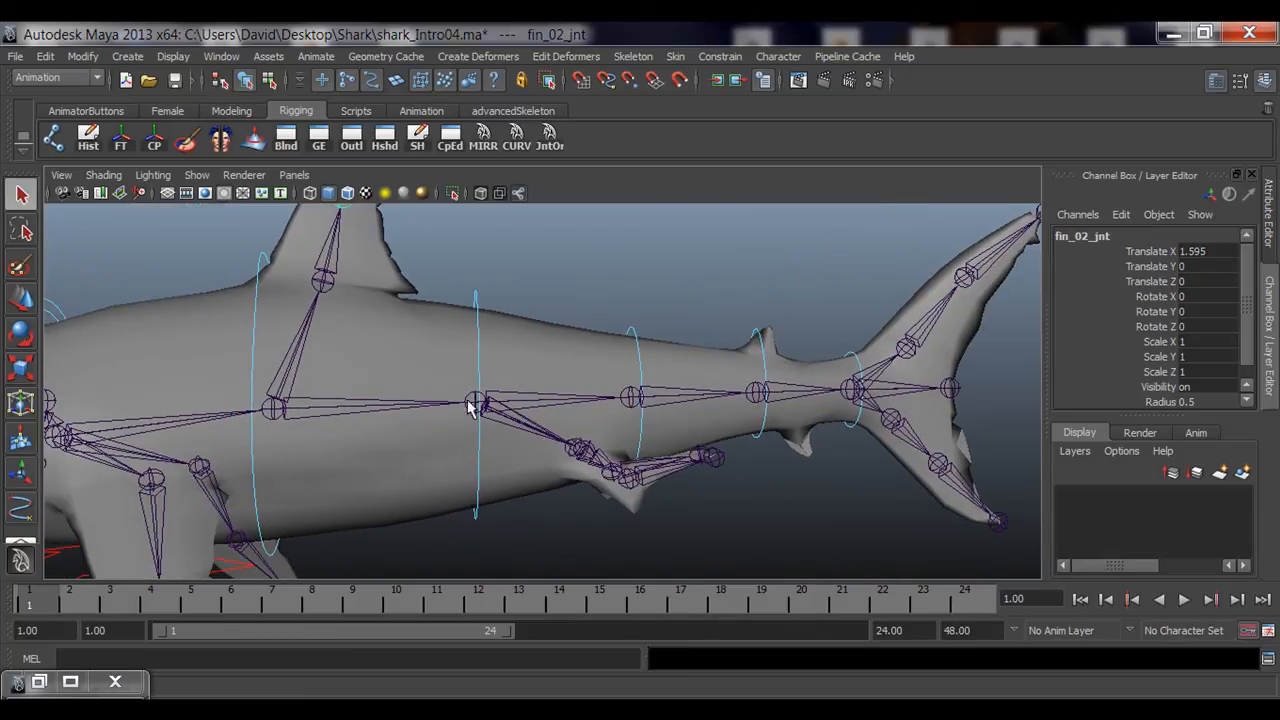
left_click_drag(237, 430, 255, 405, "alt")
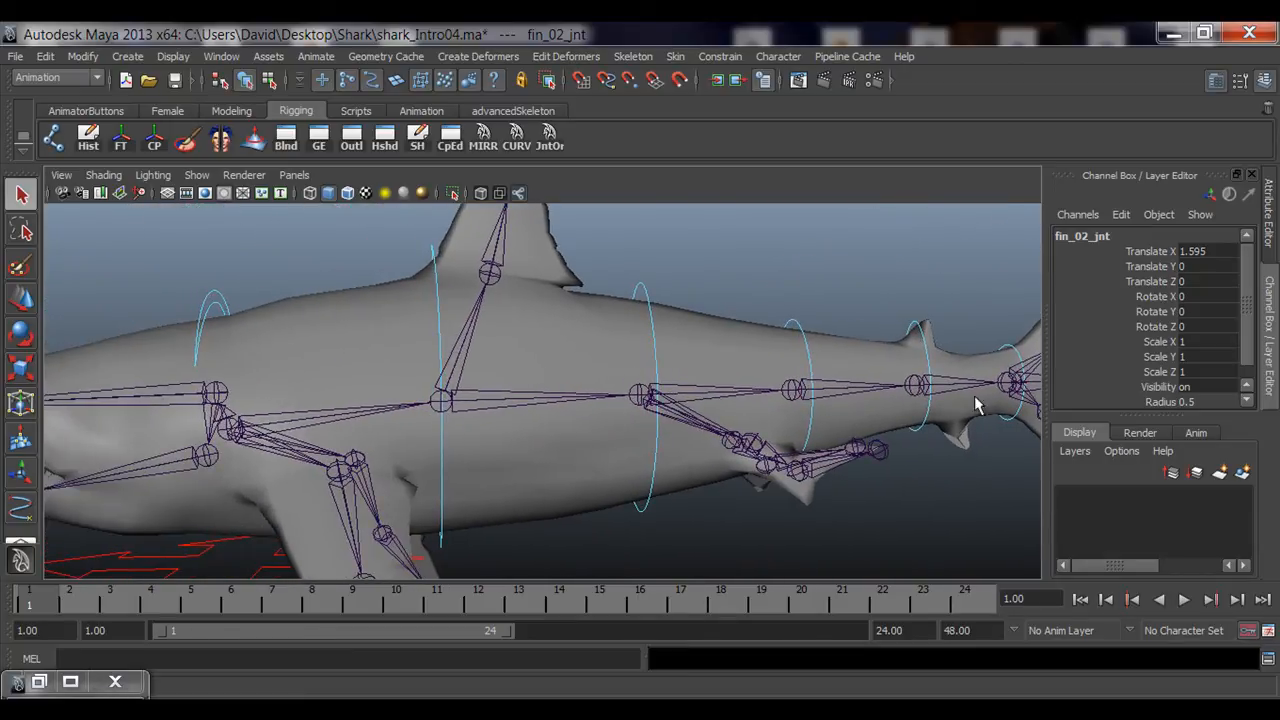
Select jaw_jnt at the back of the lower jaw, try rotating it about 11.6 degrees around Z, and undo the rotation.
left_click_drag(780, 452, 378, 352, "alt")
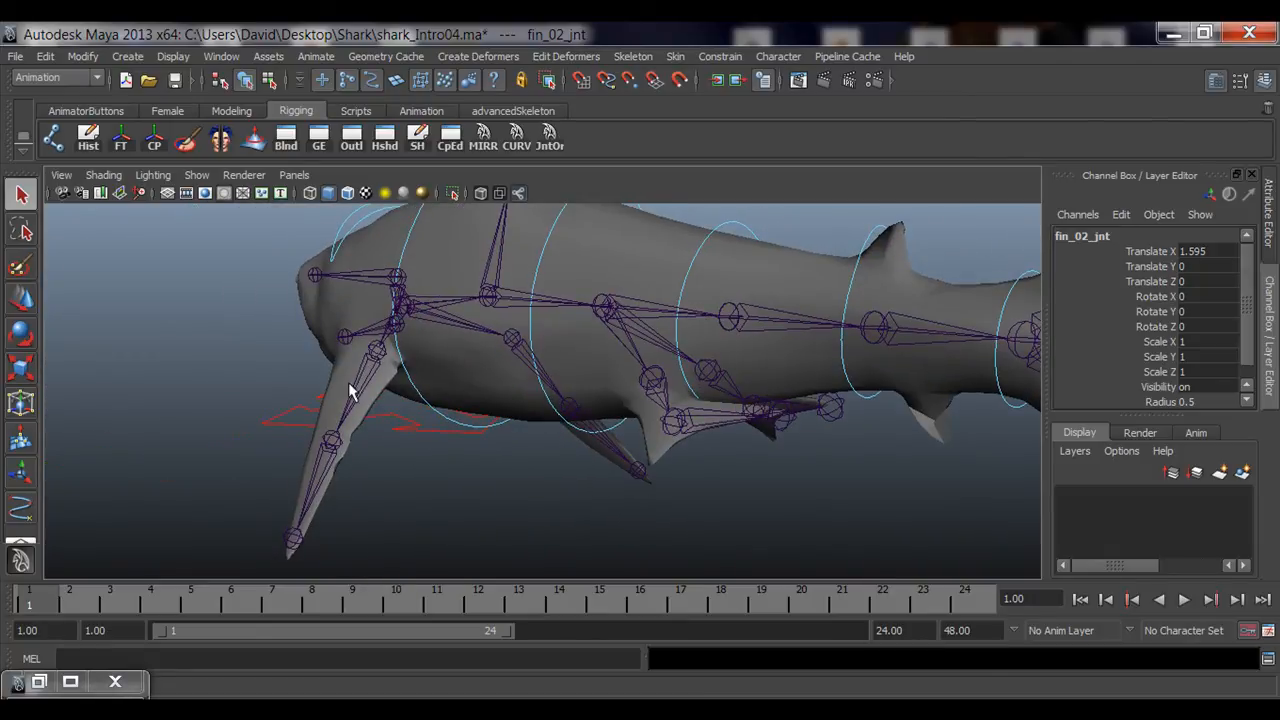
left_click_drag(323, 499, 594, 497, "alt")
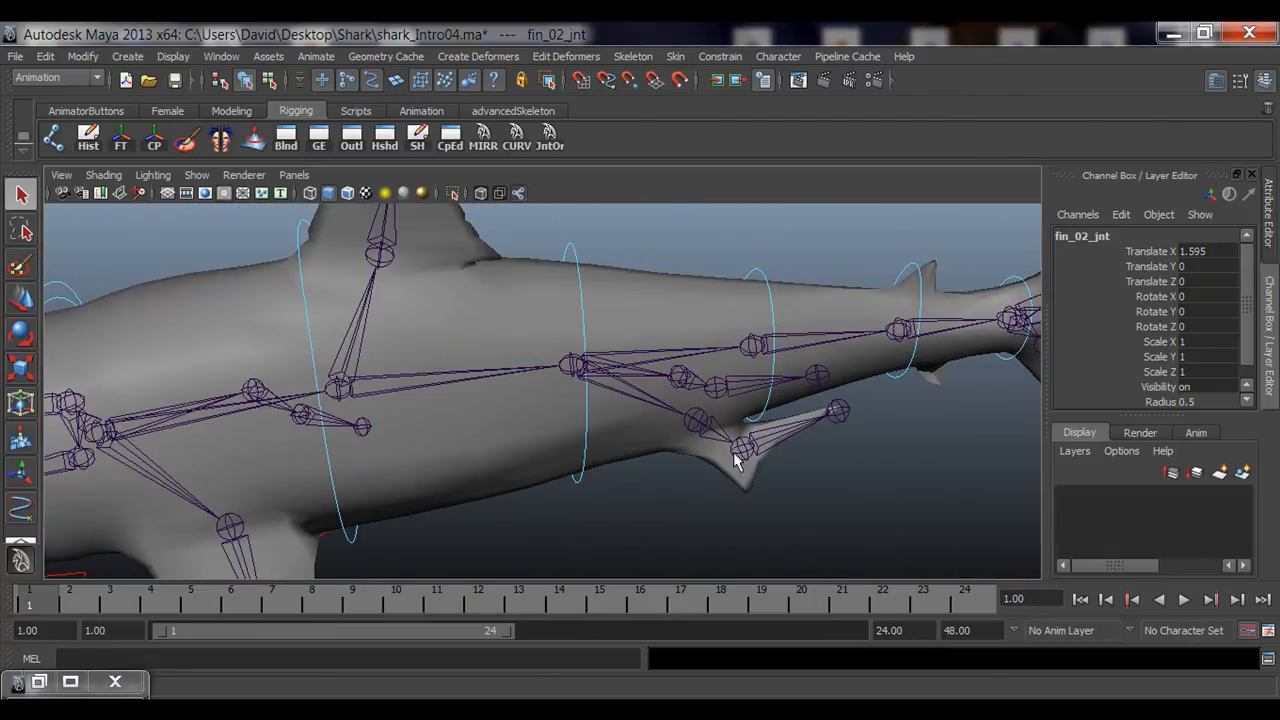
right_click_drag(734, 453, 793, 445, "alt")
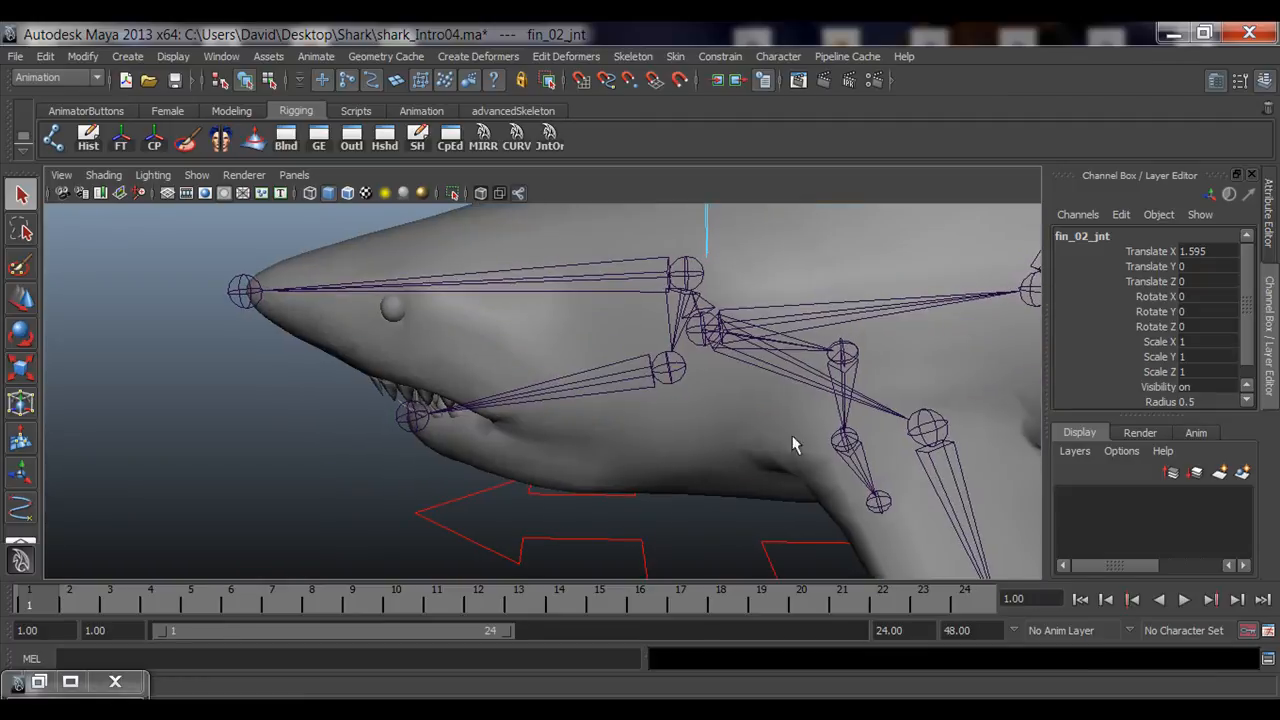
left_click(668, 370)
left_click_drag(670, 376, 666, 463, "alt")
key("e")
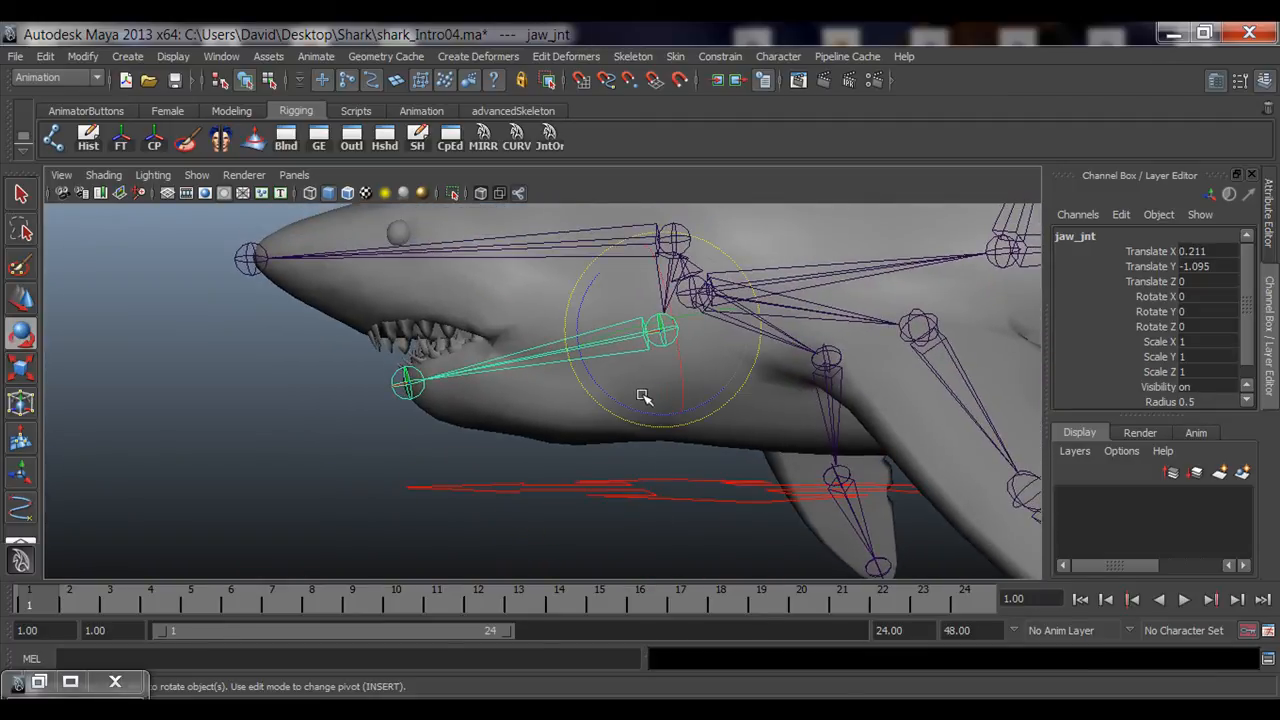
left_click_drag(647, 412, 634, 403)
middle_click_drag(634, 403, 610, 480, "alt")
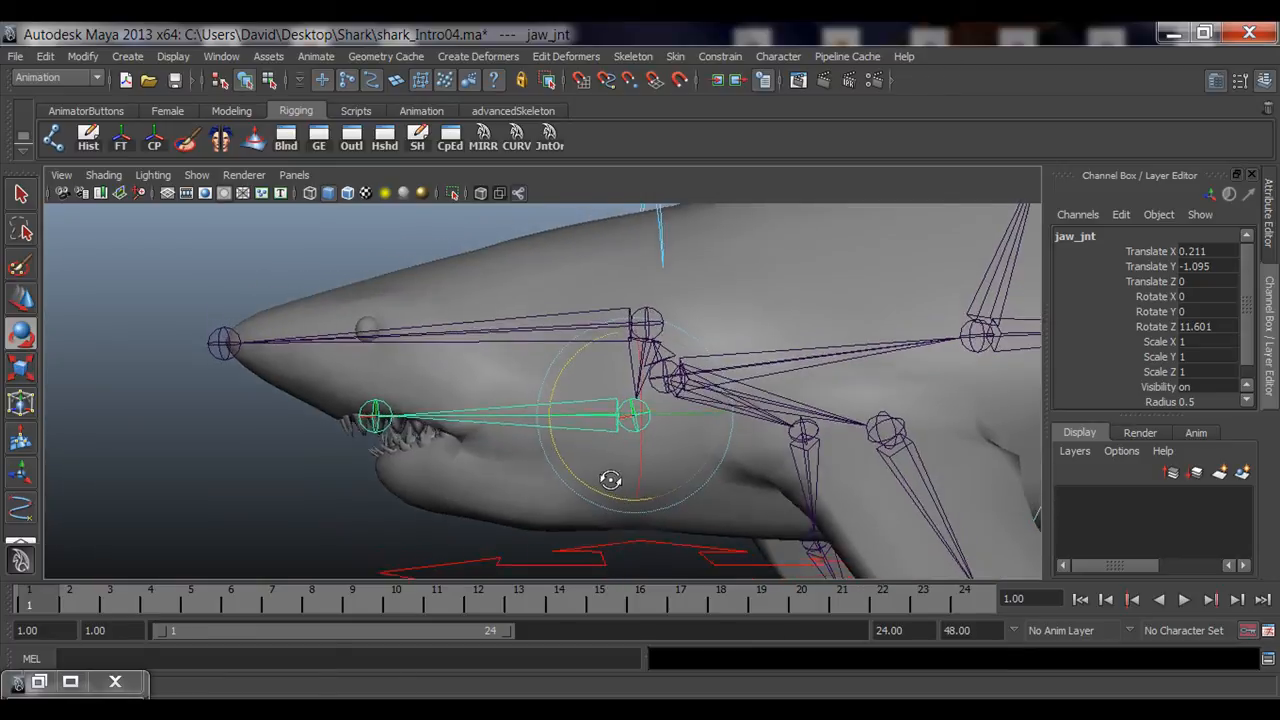
left_click_drag(610, 480, 616, 424, "alt")
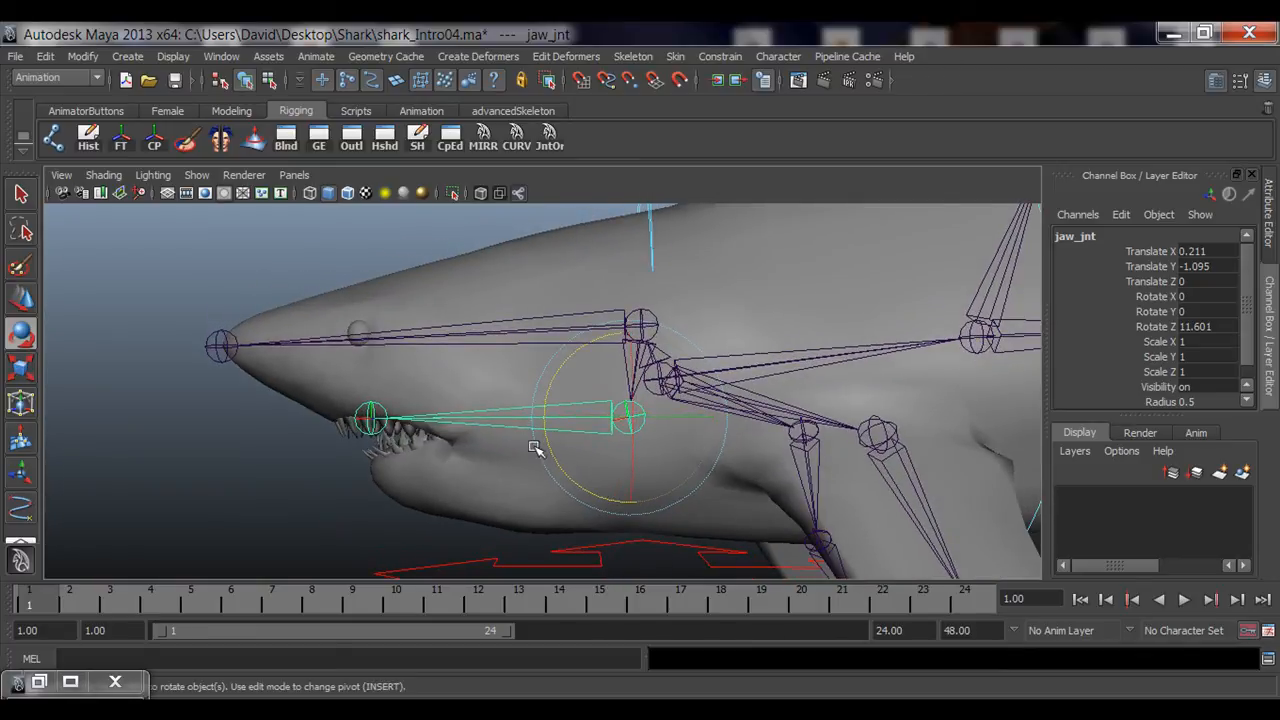
key("ctrl+z")
Examine the head joints up close, clear the selection, and view the whole shark skeleton from the side.
left_click_drag(301, 413, 363, 421, "alt")
key("q")
left_click(691, 326)
left_click_drag(691, 328, 669, 400, "alt")
middle_click_drag(712, 372, 613, 407, "alt")
right_click_drag(613, 407, 375, 380, "alt")
left_click(394, 362)
right_click_drag(711, 398, 633, 412, "alt")
middle_click_drag(633, 412, 452, 411, "alt")
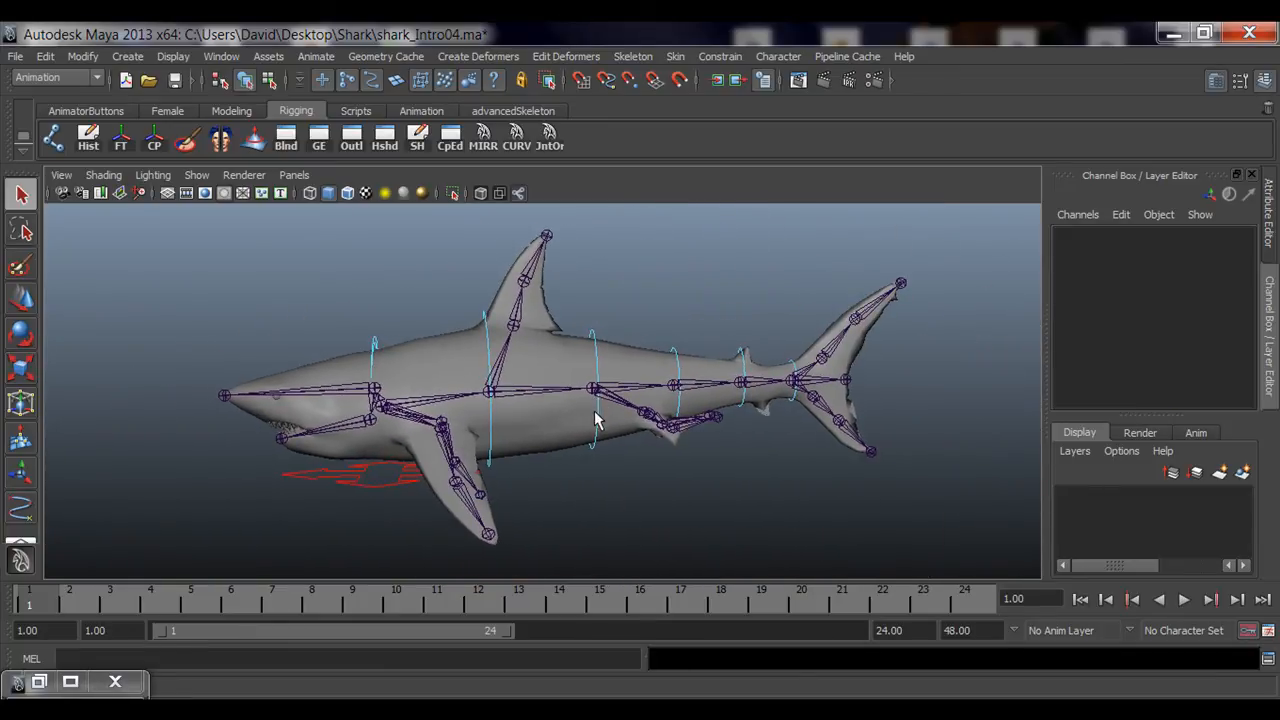
Save the scene under the new name shark_Intro05.ma in the Shark folder.
left_click(15, 56)
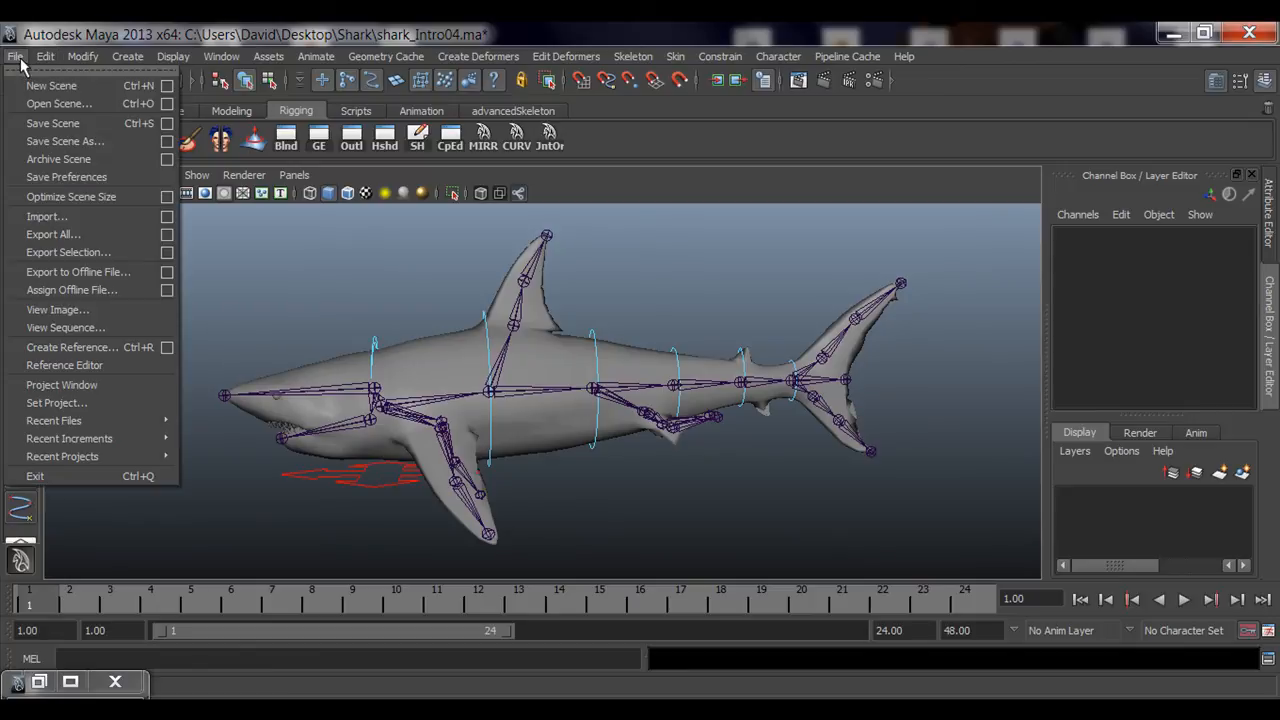
left_click(57, 145)
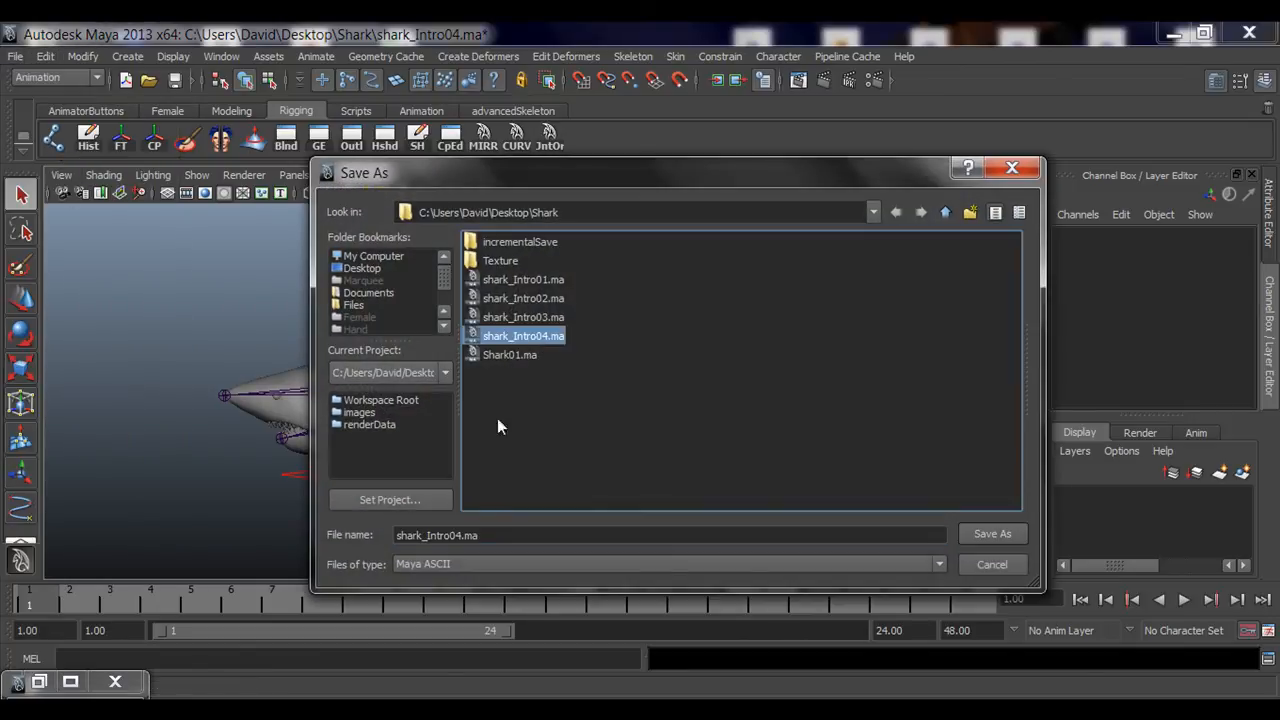
left_click(464, 537)
key("BackSpace")
type("5")
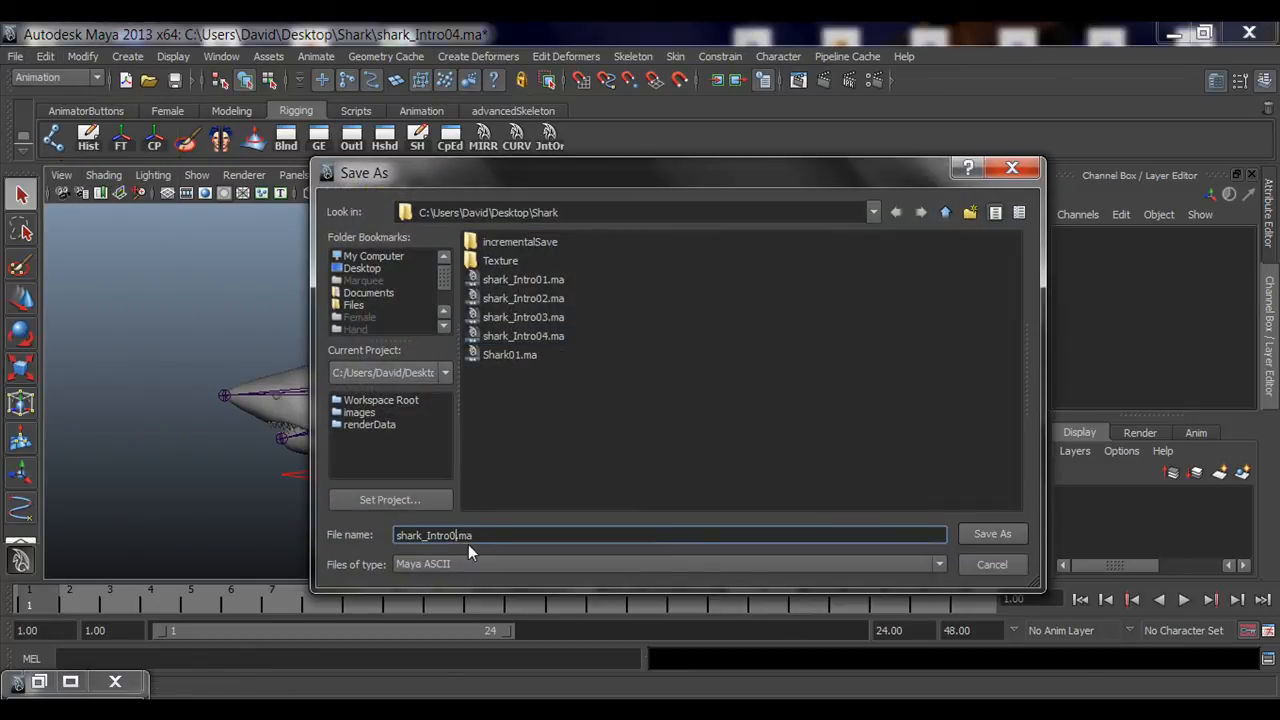
key("Return")
middle_click_drag(478, 388, 689, 347, "alt")
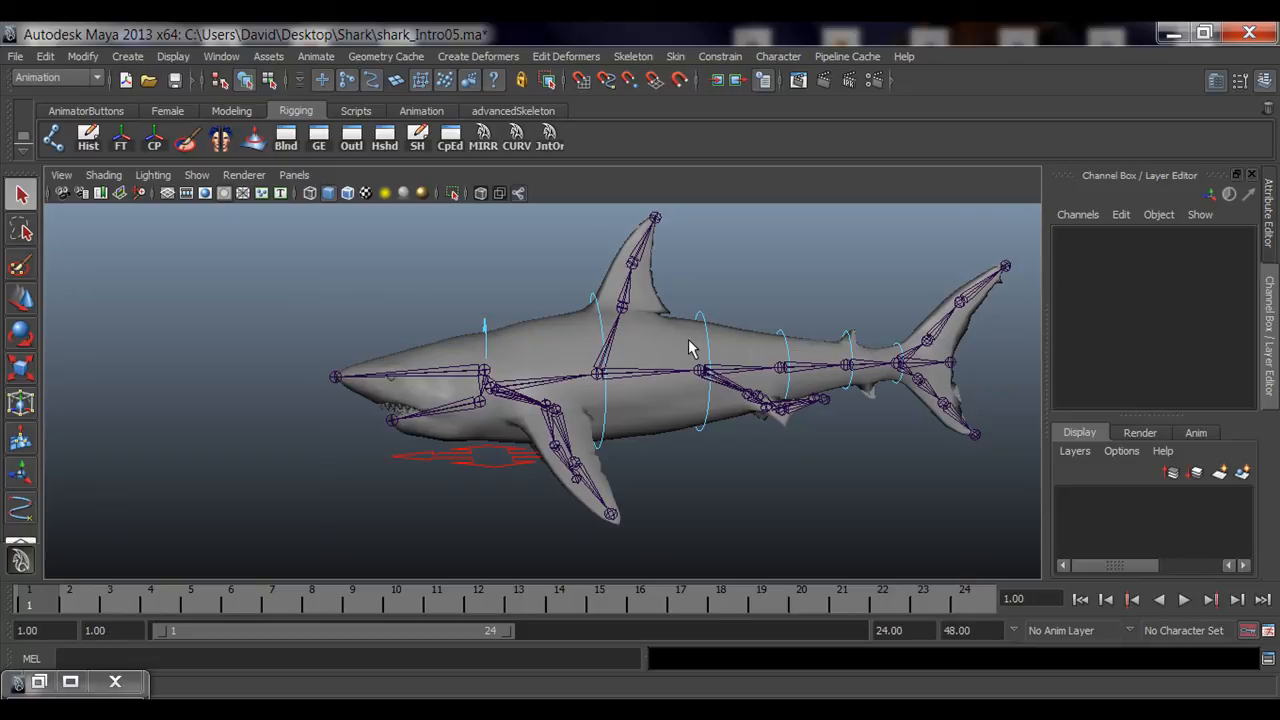
middle_click_drag(731, 405, 644, 420, "alt")
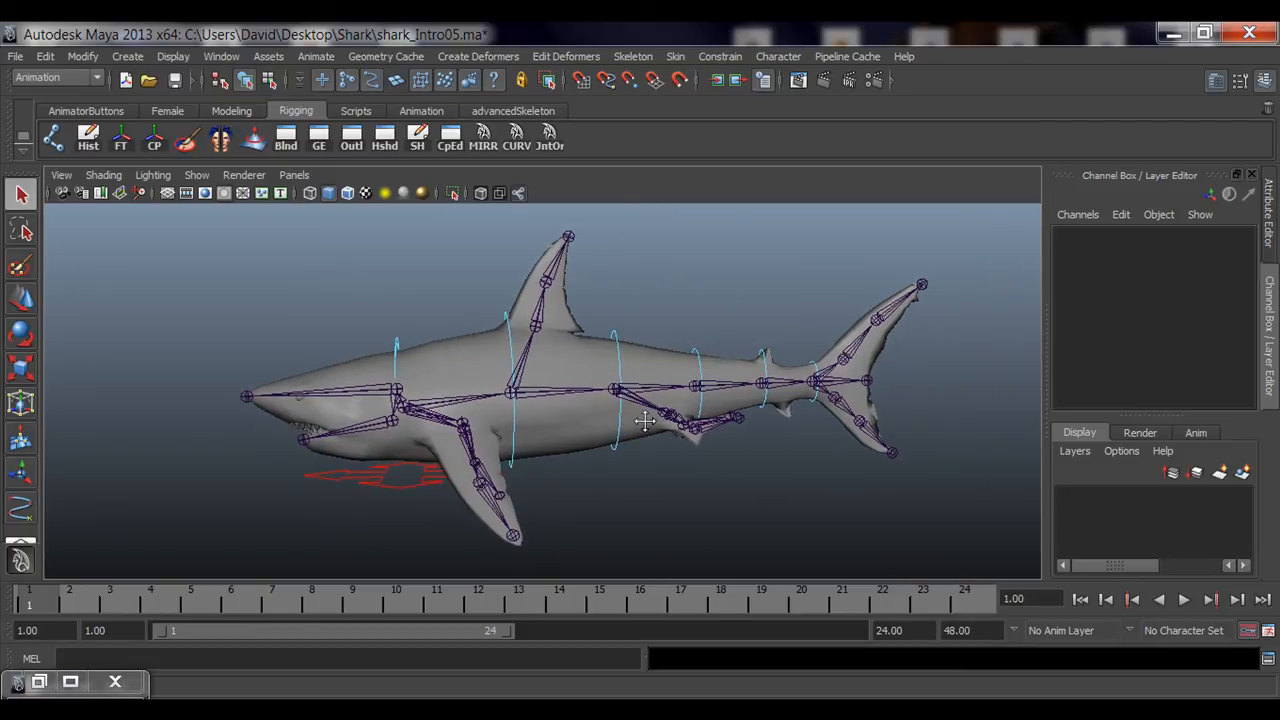
right_click_drag(645, 421, 486, 424, "alt")
middle_click_drag(486, 424, 513, 393, "alt")
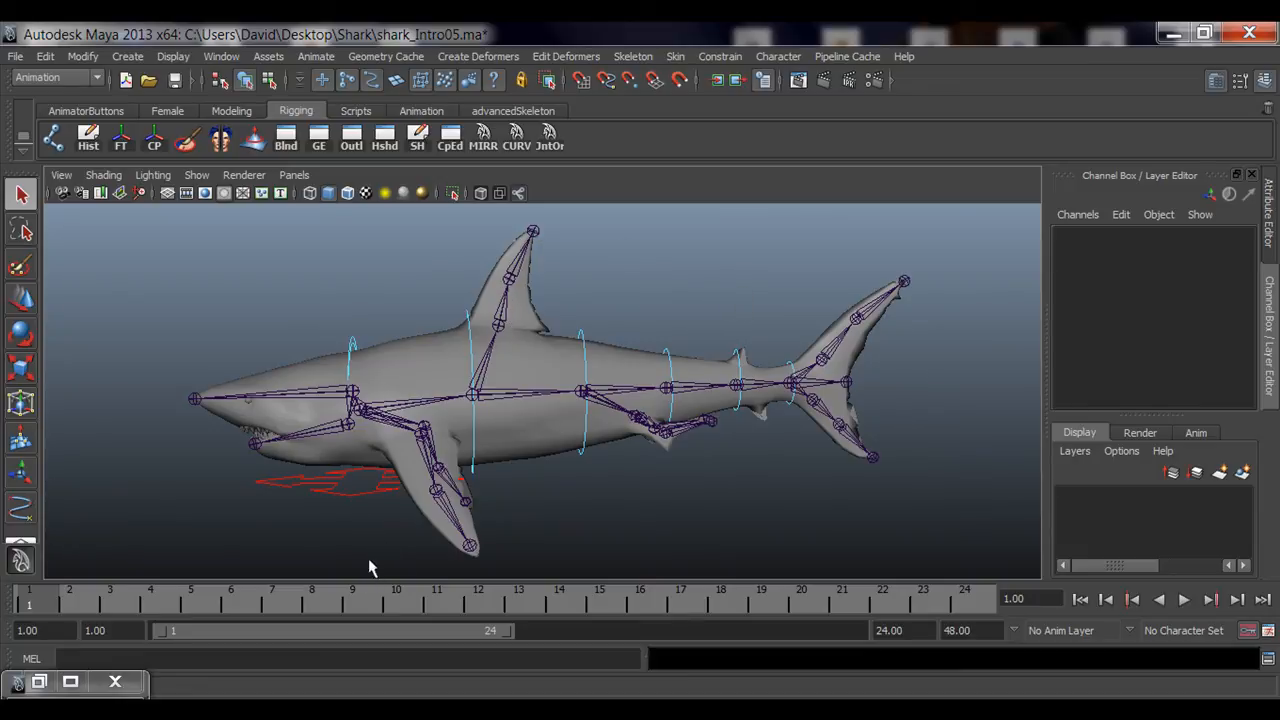
Switch to Firefox, return to the start of the Animation Methods tutorials page, and open the site's Books page.
key("alt+Tab")
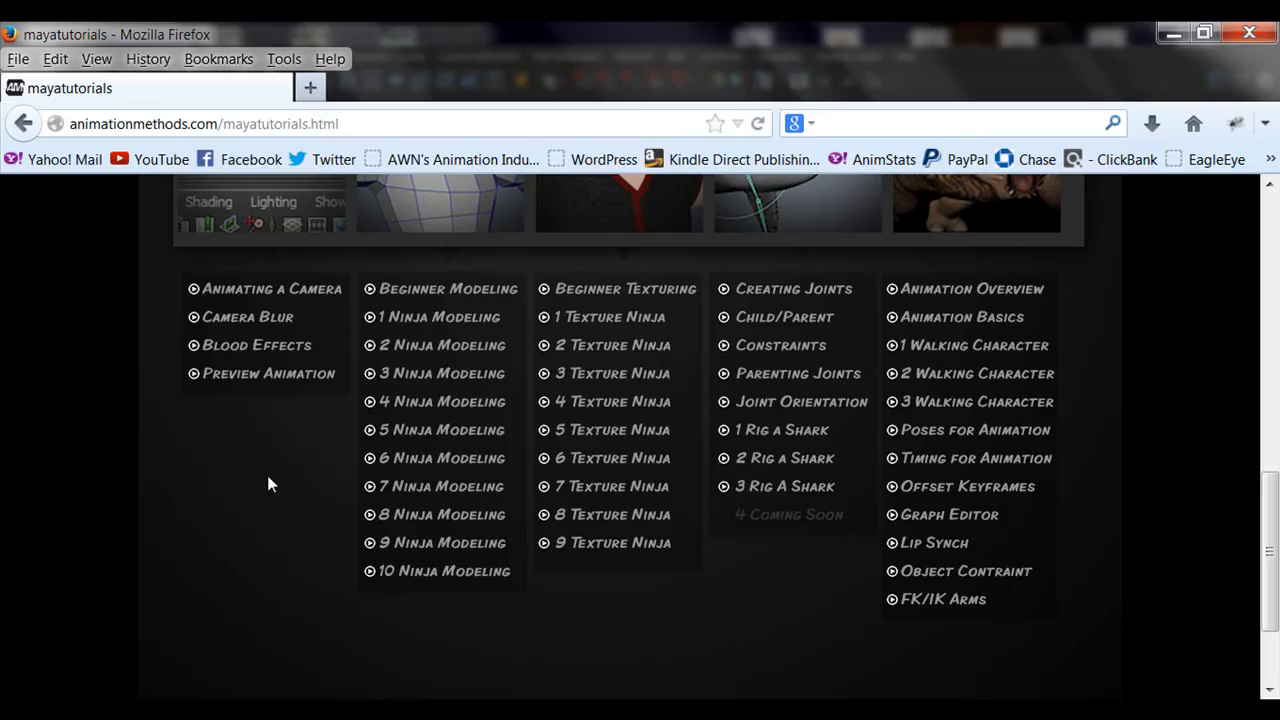
scroll(175, 527, "up", 10)
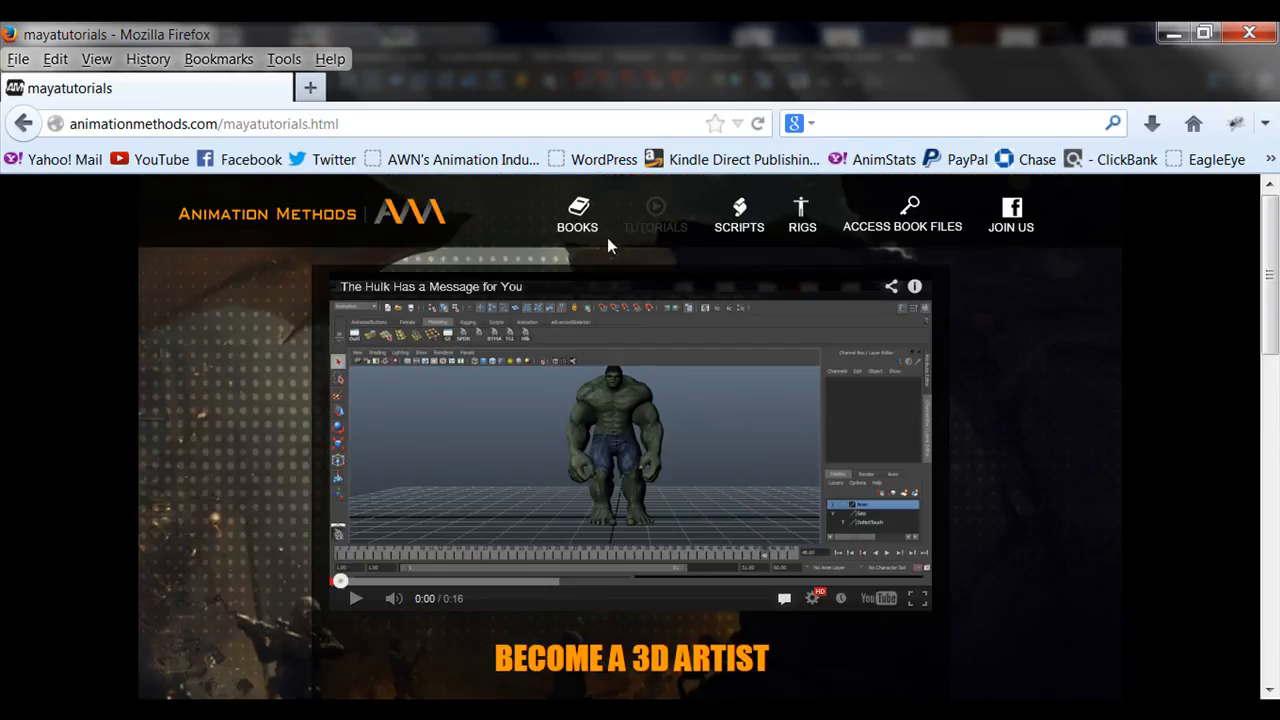
left_click(579, 218)
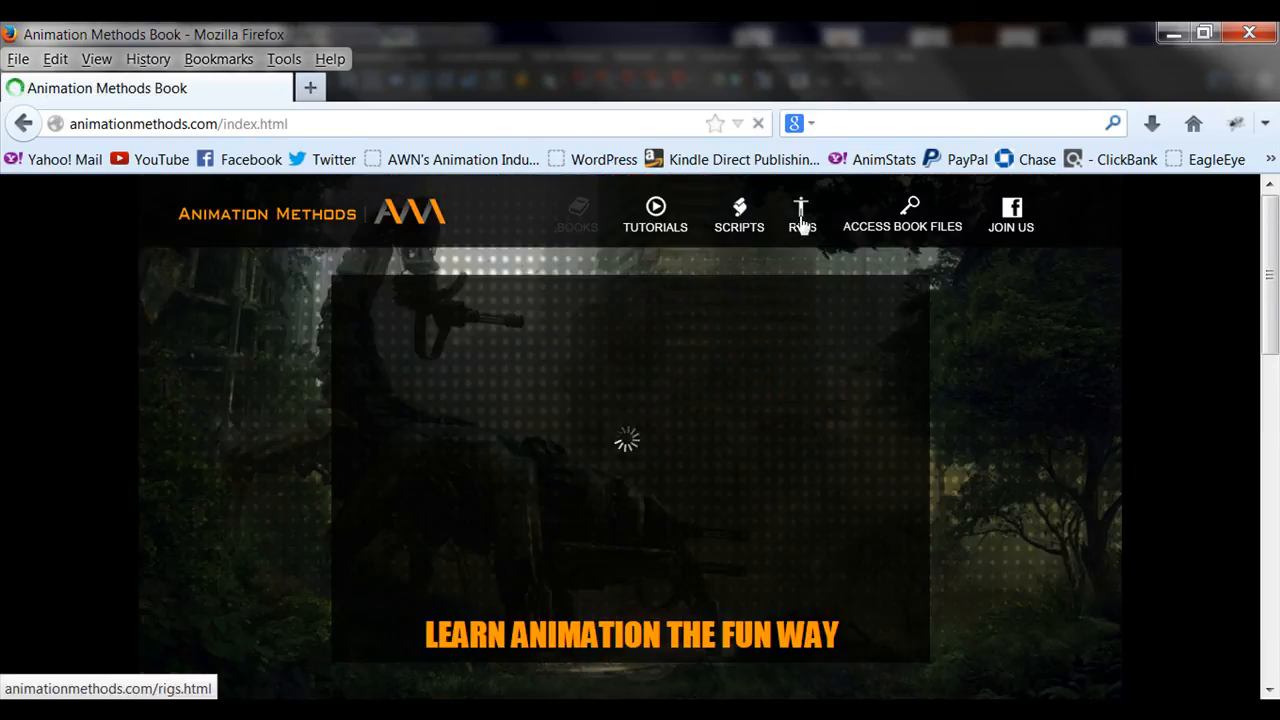
Open the site's Rigs page and look over its downloadable models, including the shark tutorial model, before following the Join Us link to Facebook.
left_click(802, 220)
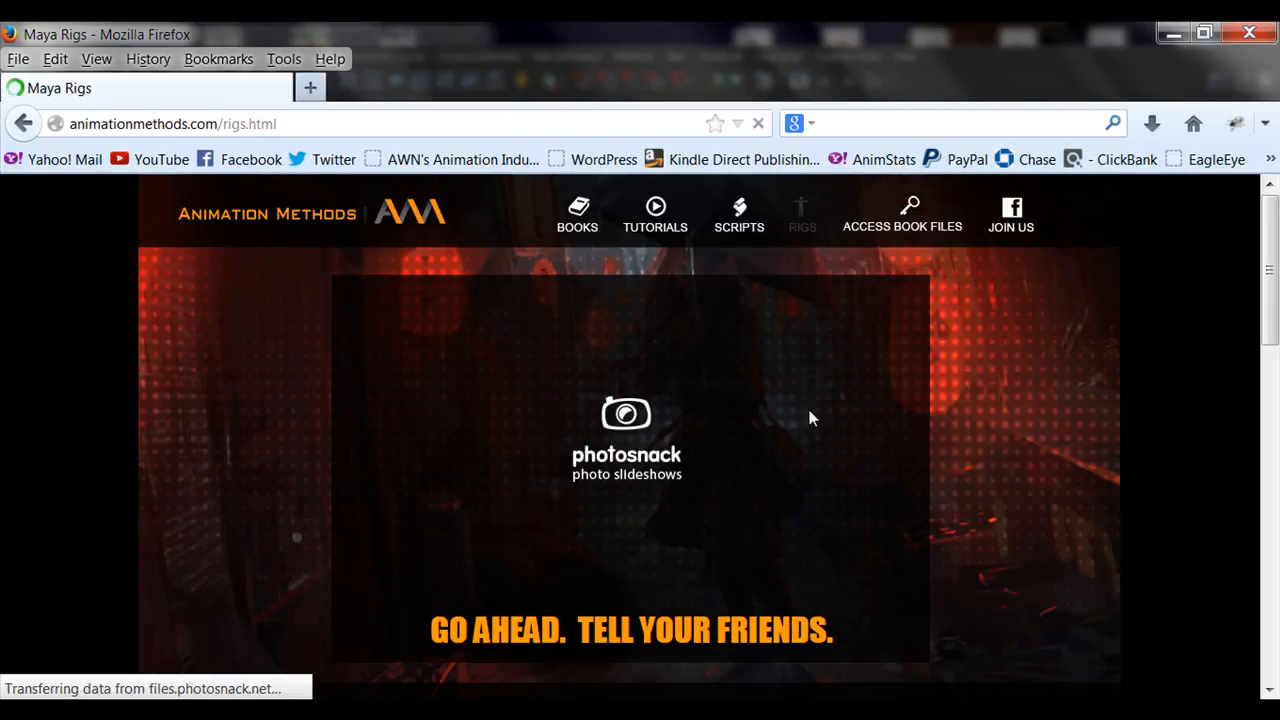
scroll(945, 455, "down", 12)
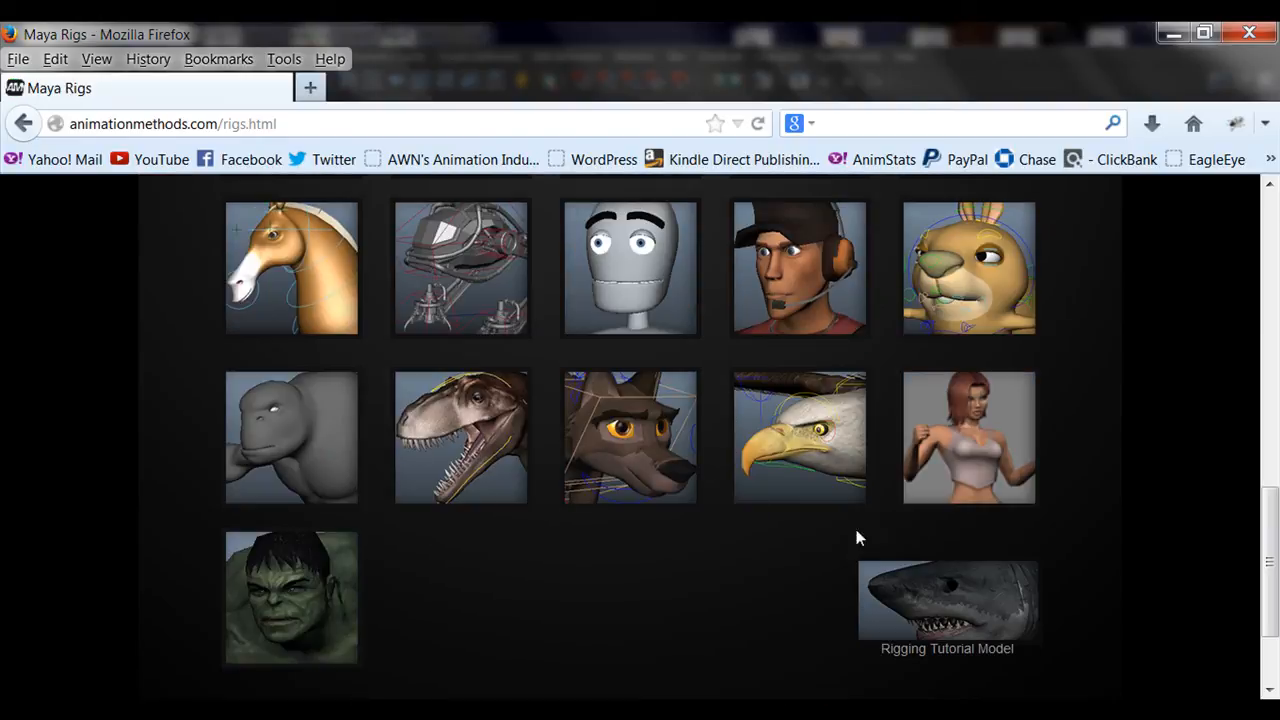
scroll(1071, 530, "up", 12)
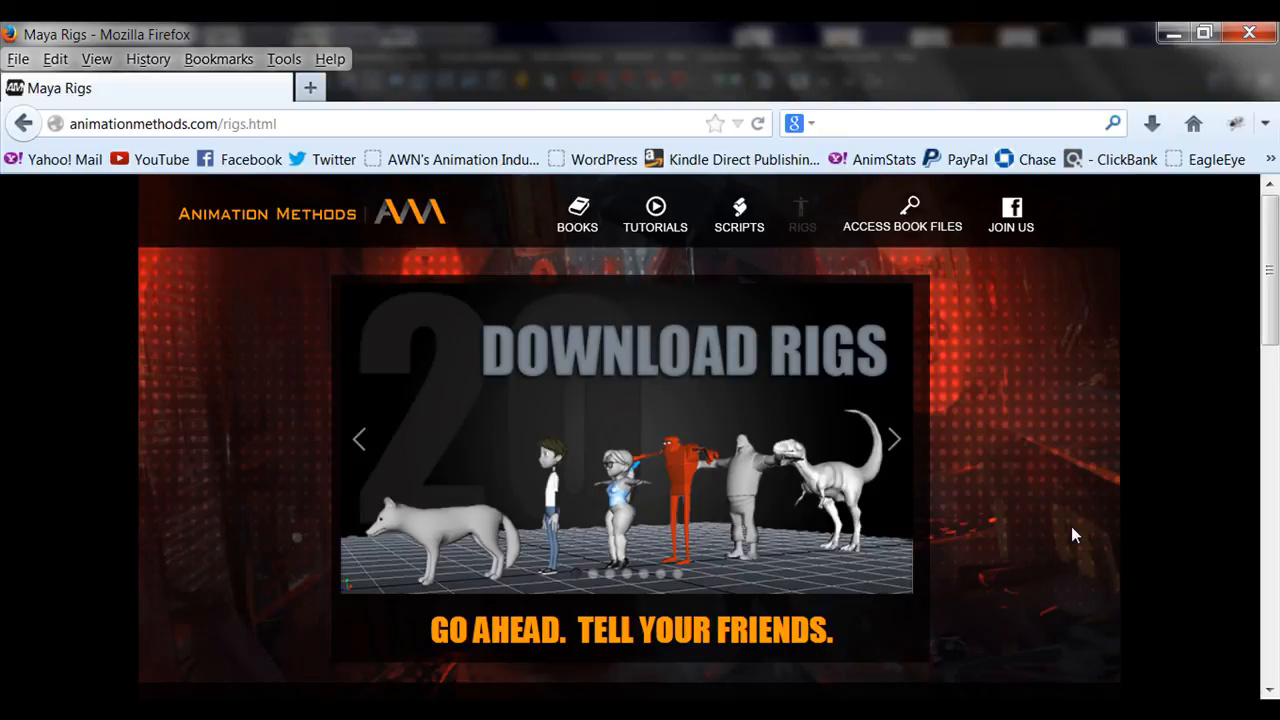
left_click(1030, 229)
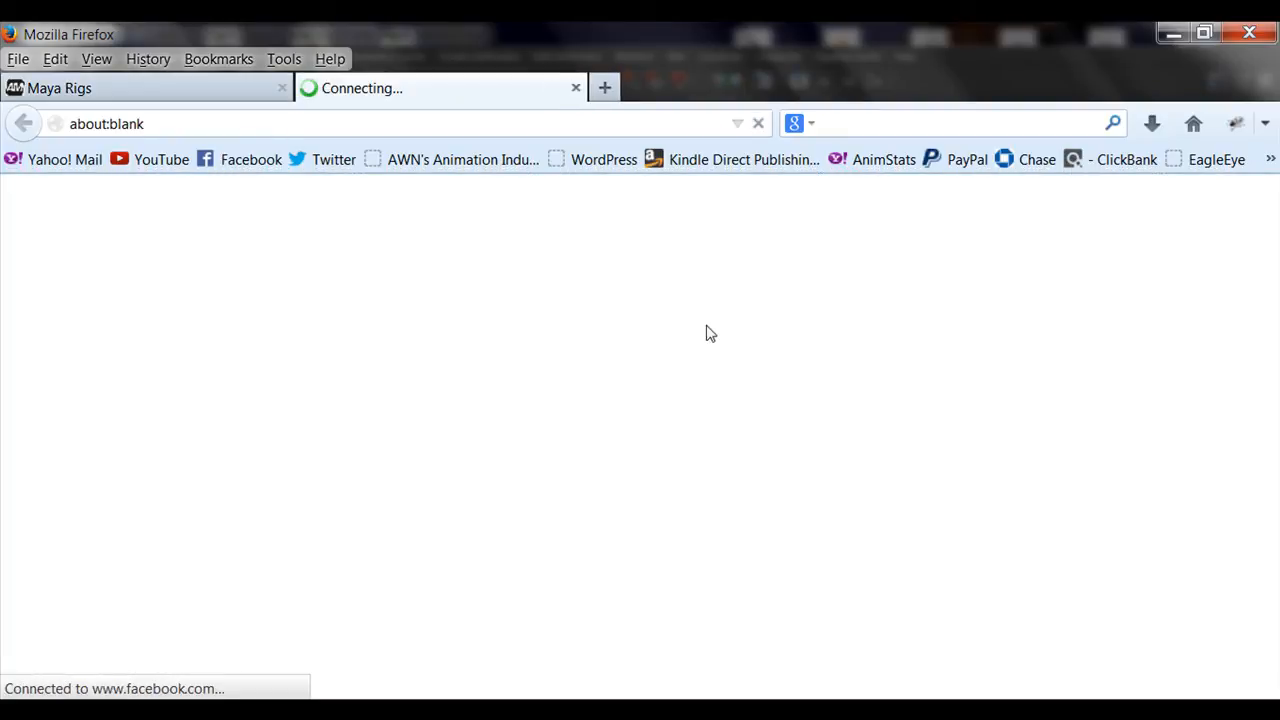